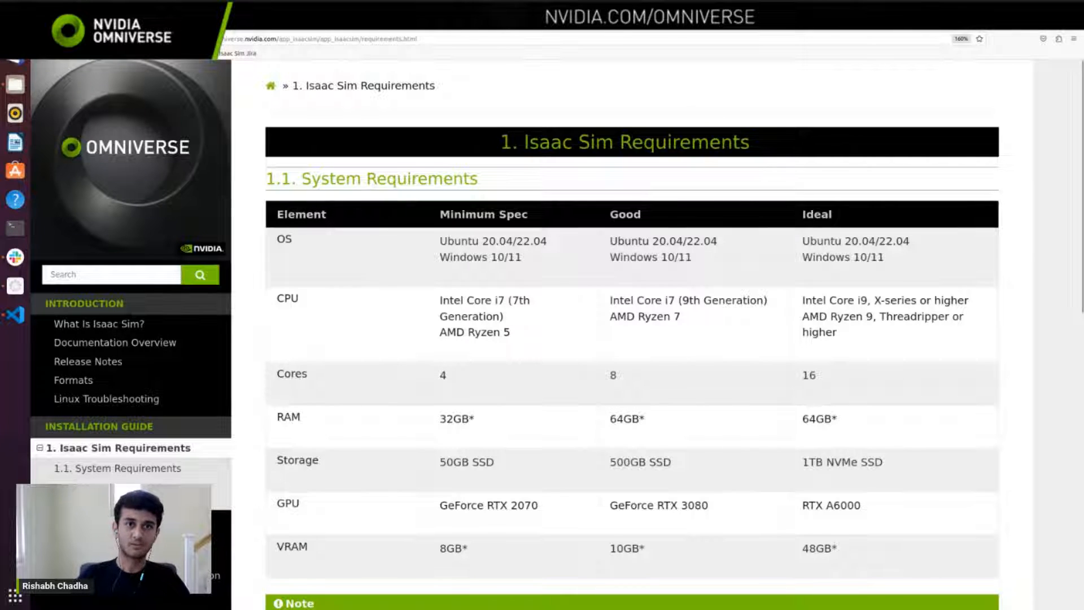
# Step: Review the Isaac Sim system requirements, the notes and the driver version requirements for Windows and Linux
pyautogui.click(434, 37)
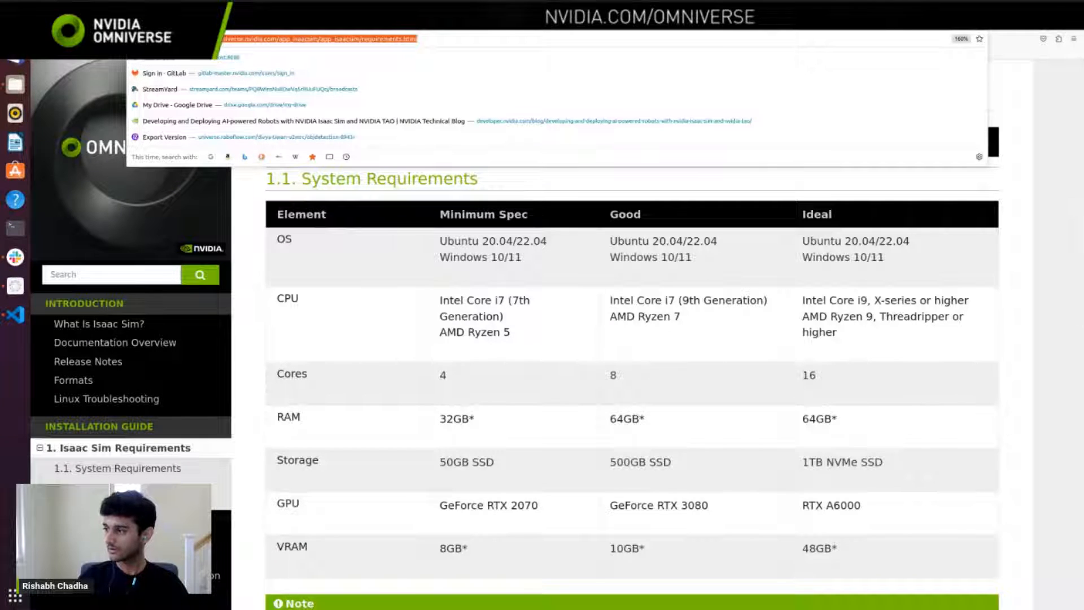
pyautogui.hotkey('alt', 'Tab')
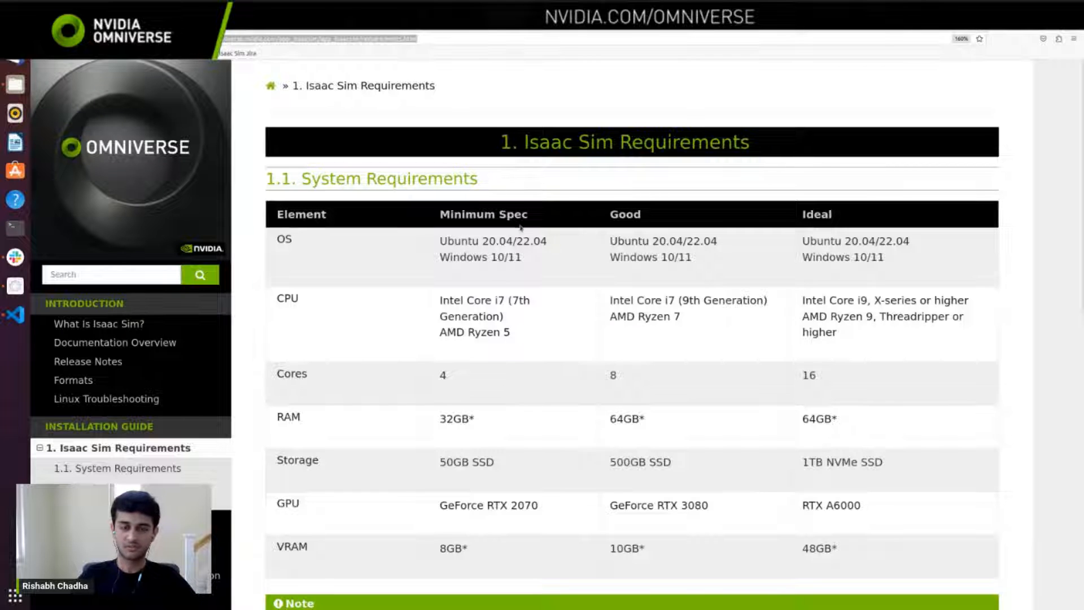
pyautogui.scroll(-3, 517, 229)
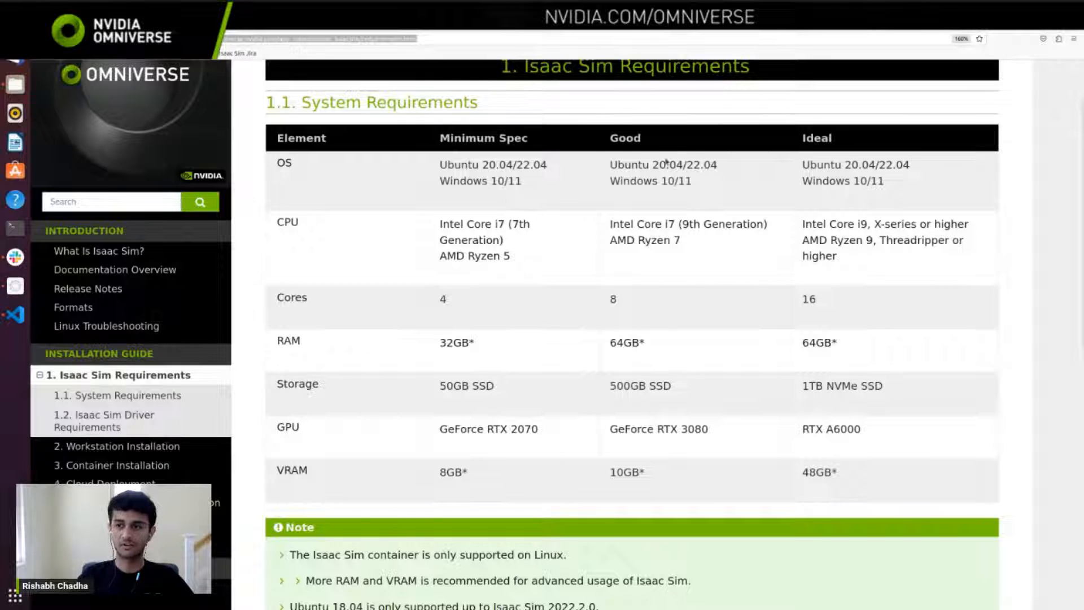
pyautogui.scroll(-6, 612, 241)
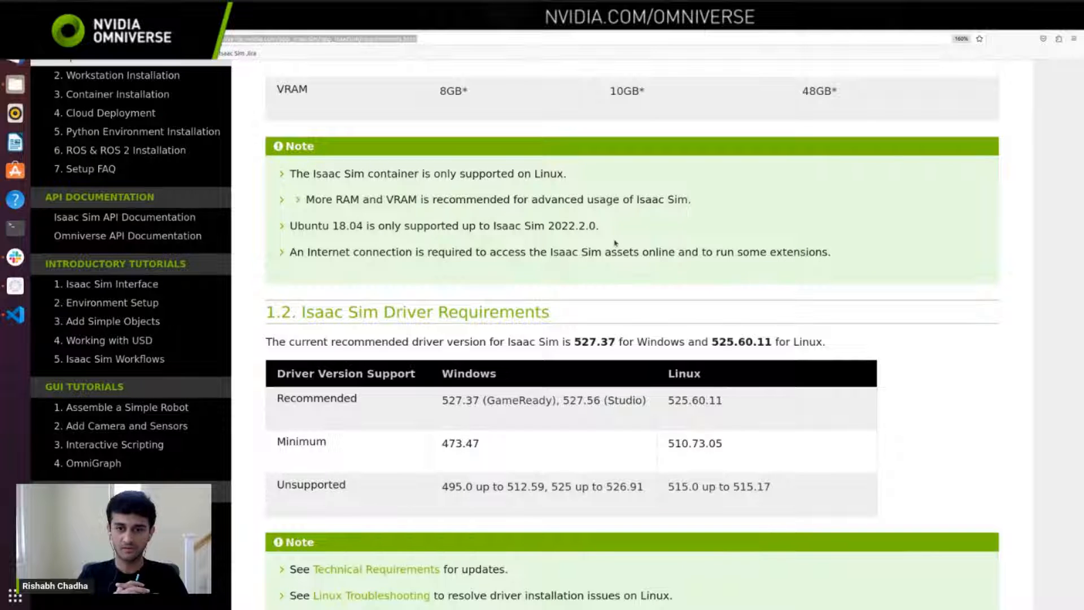
pyautogui.scroll(-3, 615, 243)
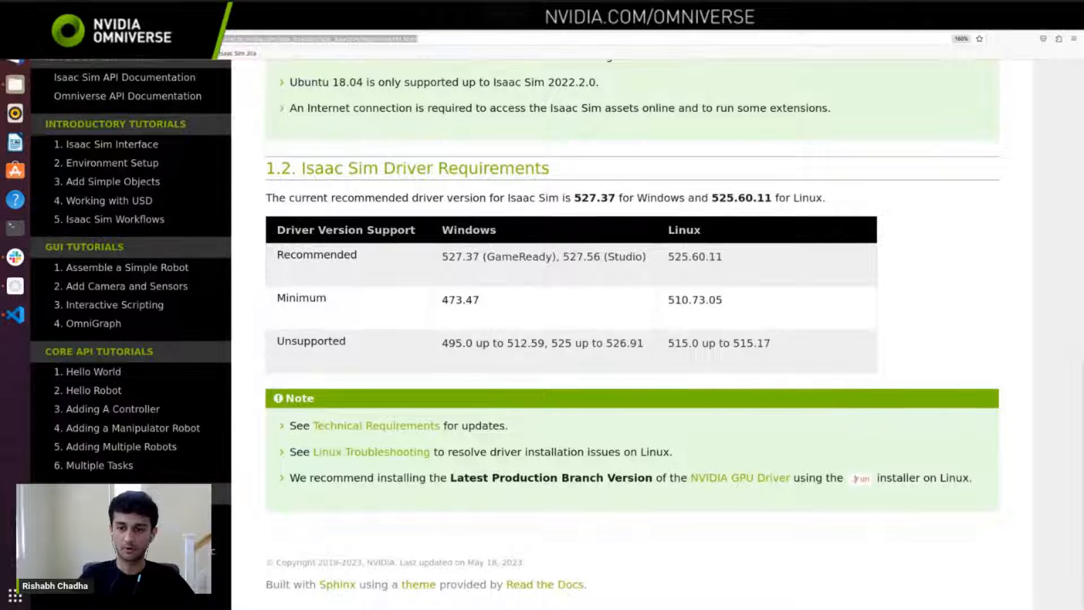
pyautogui.moveTo(836, 478); pyautogui.dragTo(856, 481)
pyautogui.click(857, 480)
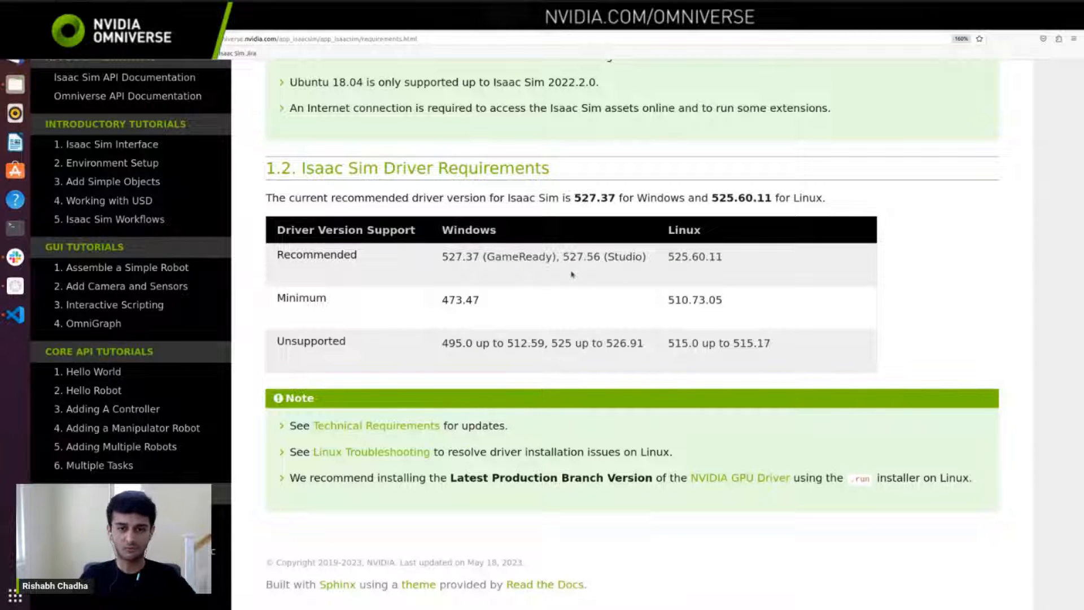
# Step: Open the Workstation Installation page and read from the workstation setup through the App Selector to the Isaac Sim First Run section
pyautogui.scroll(6, 155, 242)
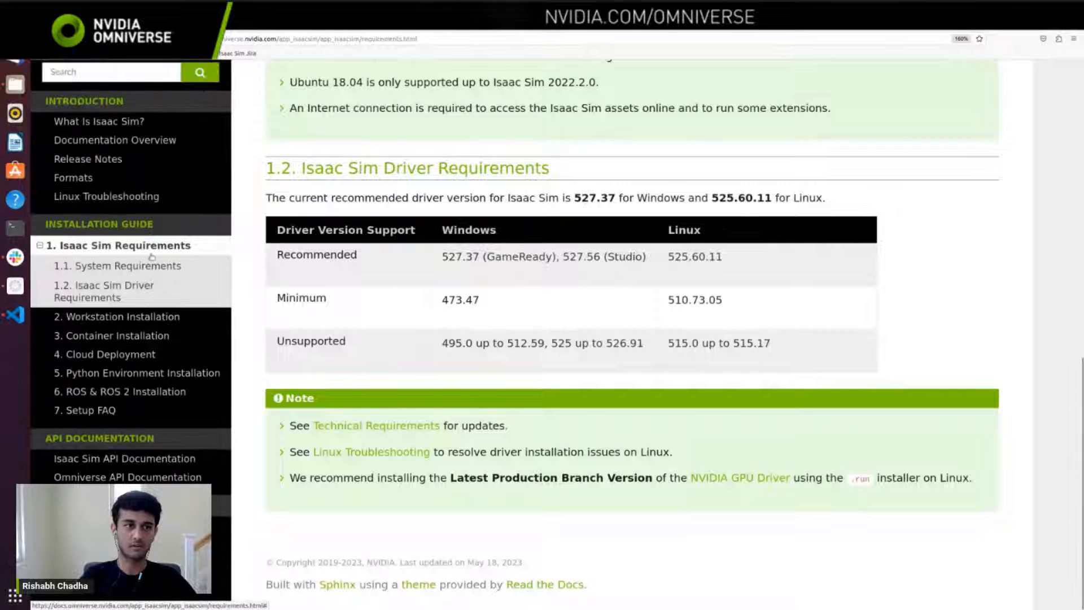
pyautogui.click(145, 316)
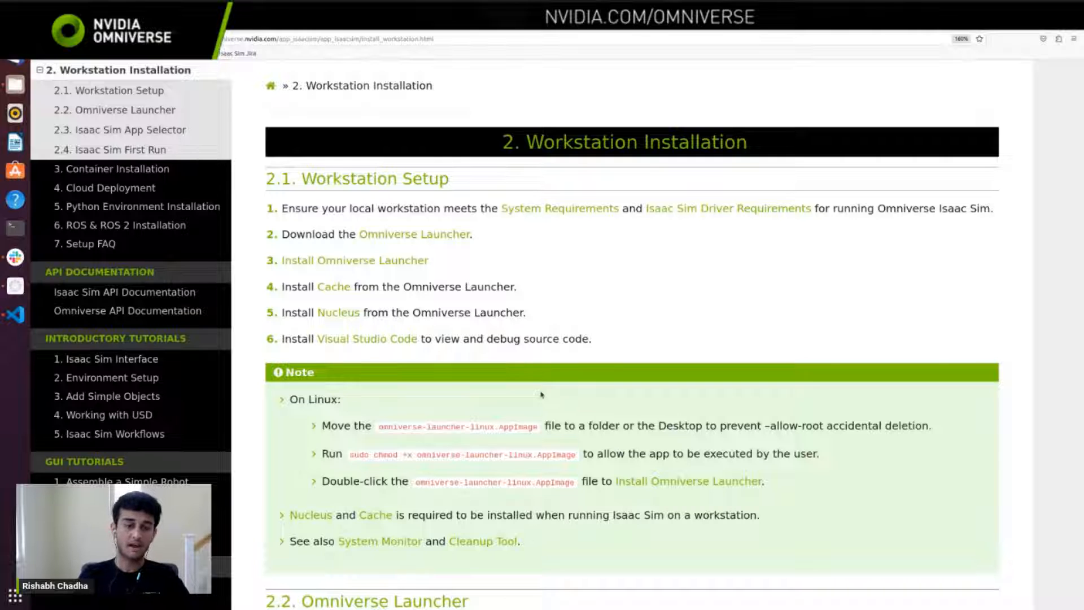
pyautogui.scroll(-10, 541, 394)
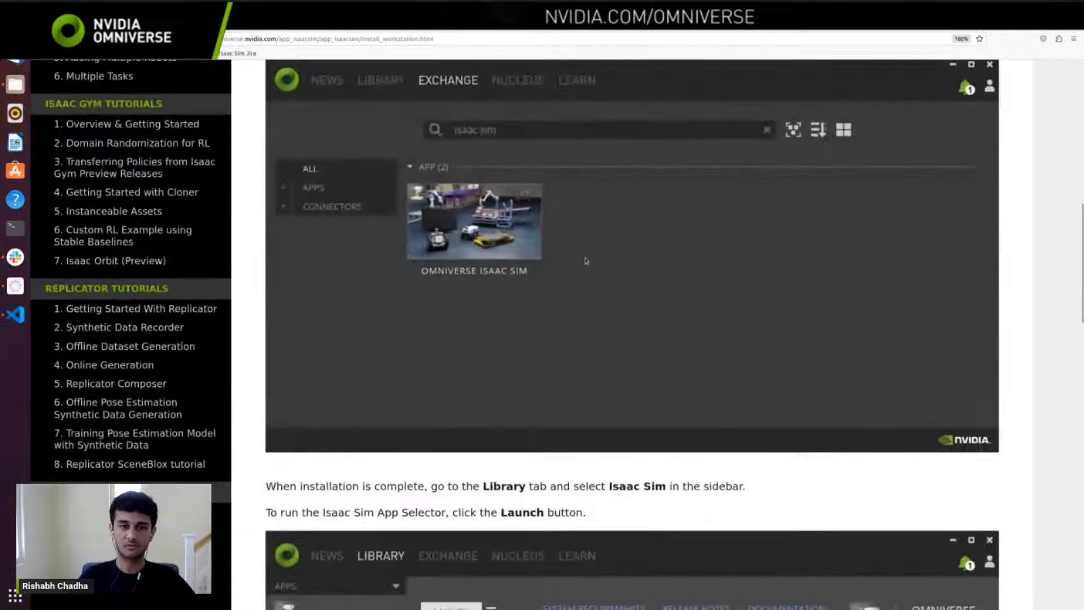
pyautogui.scroll(-5, 585, 261)
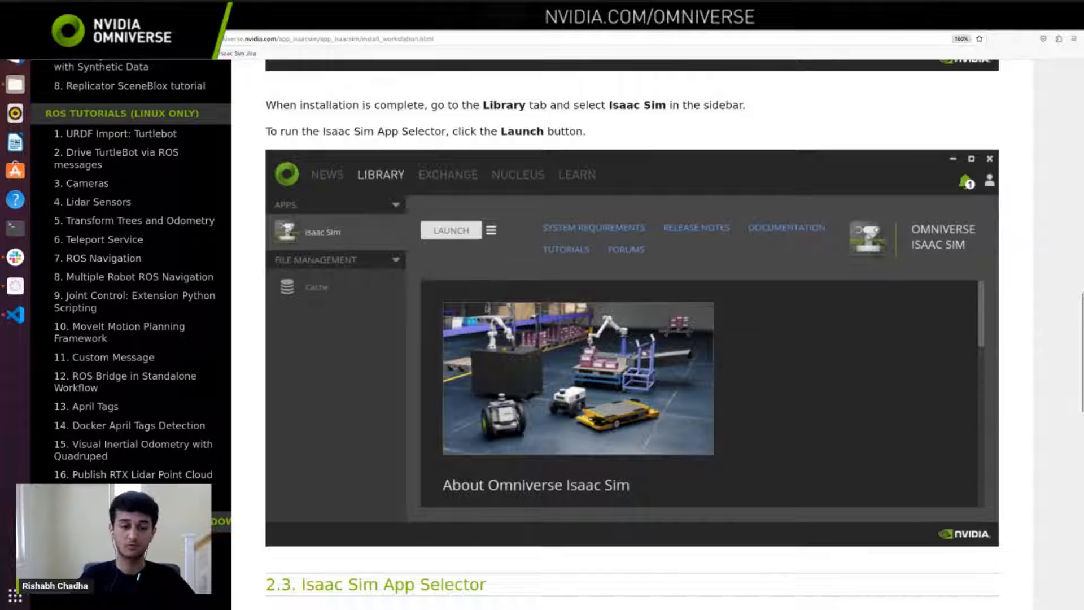
pyautogui.scroll(-1, 487, 307)
pyautogui.scroll(-5, 487, 307)
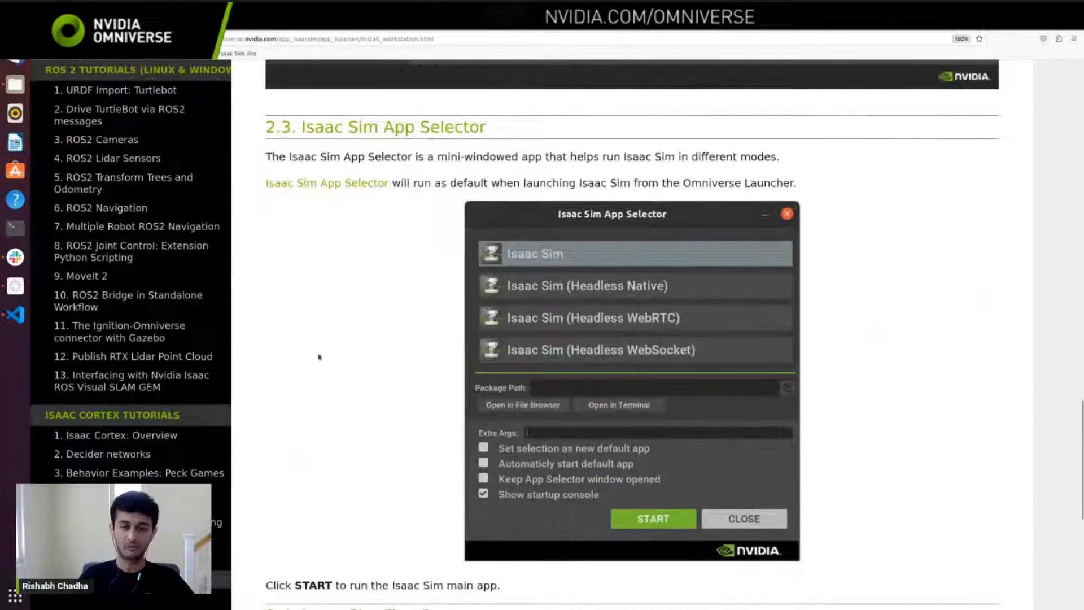
pyautogui.scroll(-5, 432, 347)
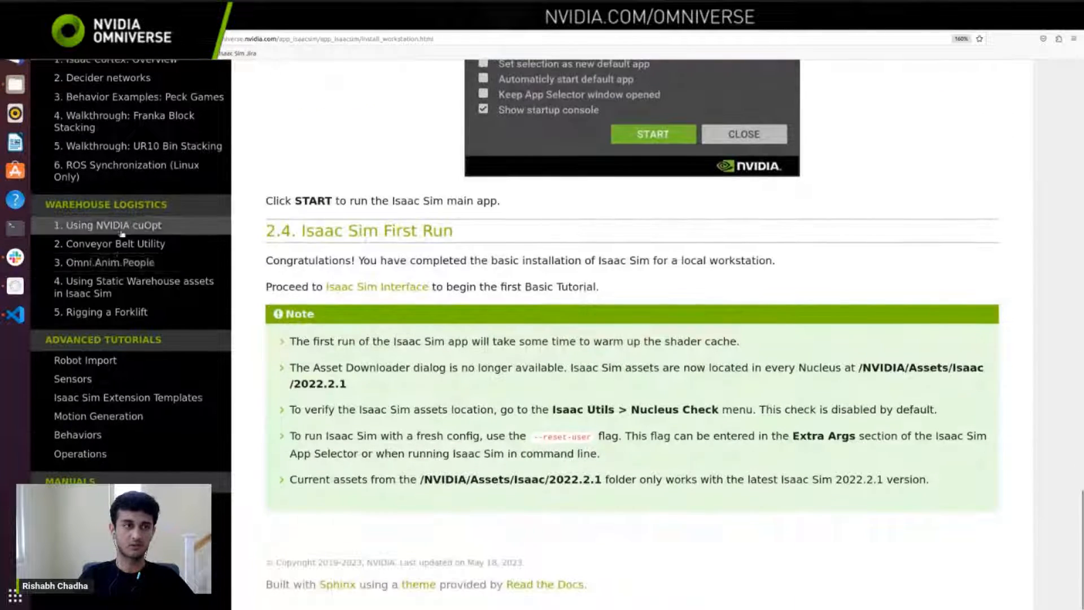
# Step: Open the Container Installation page and examine the setup commands for the NVIDIA driver, Docker and the NVIDIA Container Toolkit
pyautogui.scroll(15, 122, 232)
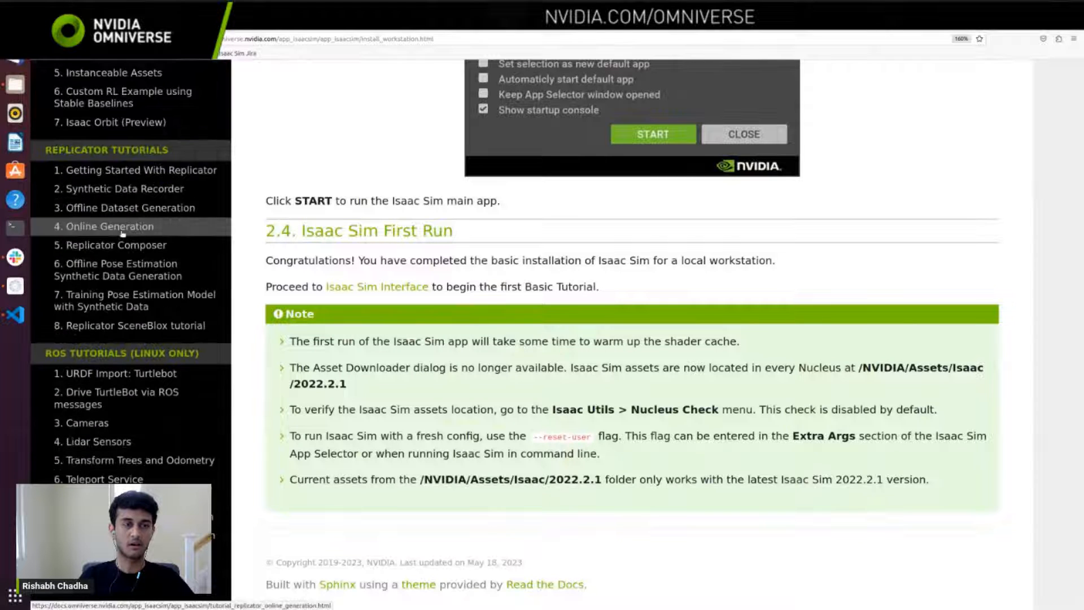
pyautogui.scroll(8, 122, 233)
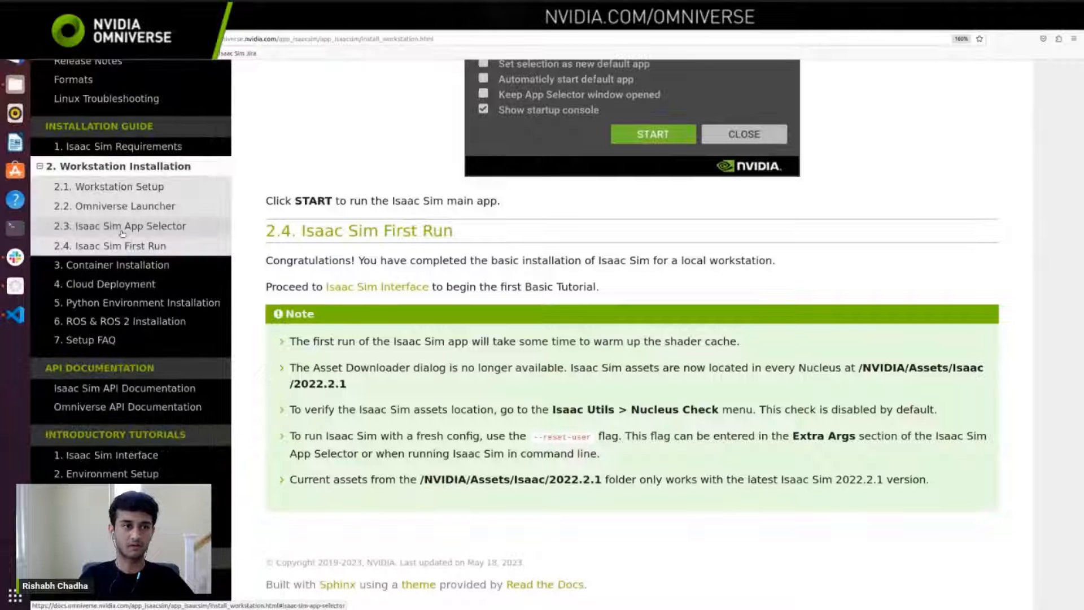
pyautogui.click(134, 265)
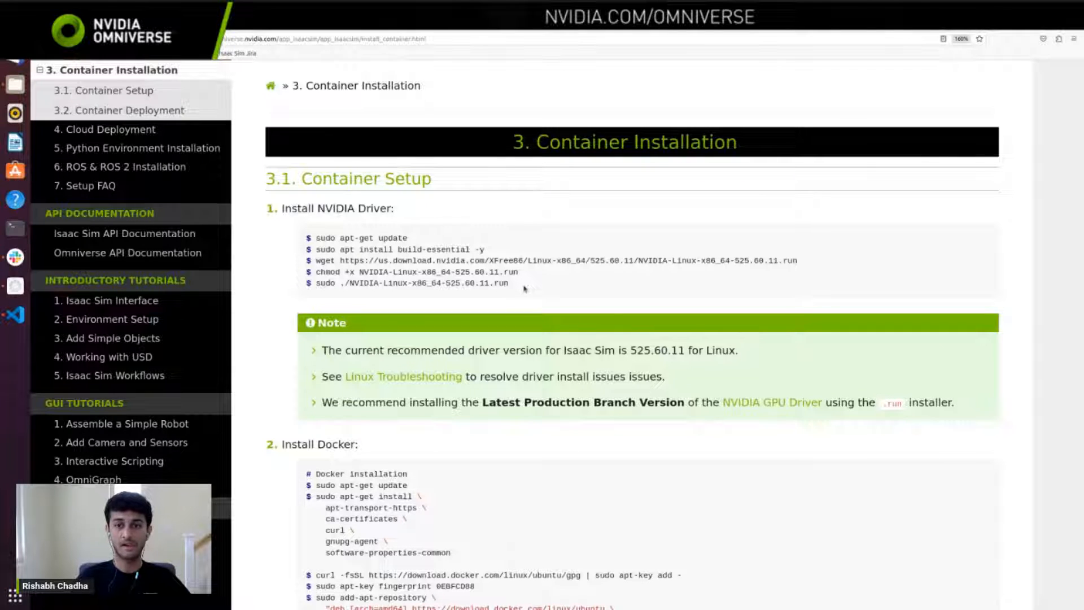
pyautogui.moveTo(550, 288); pyautogui.dragTo(312, 237)
pyautogui.scroll(-4, 514, 330)
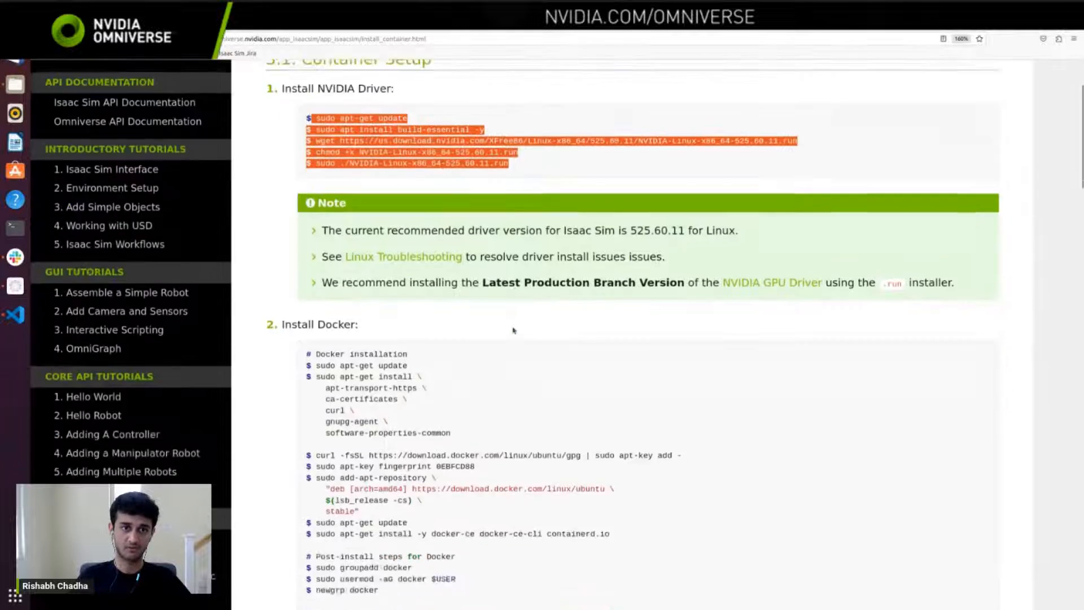
pyautogui.scroll(-10, 513, 330)
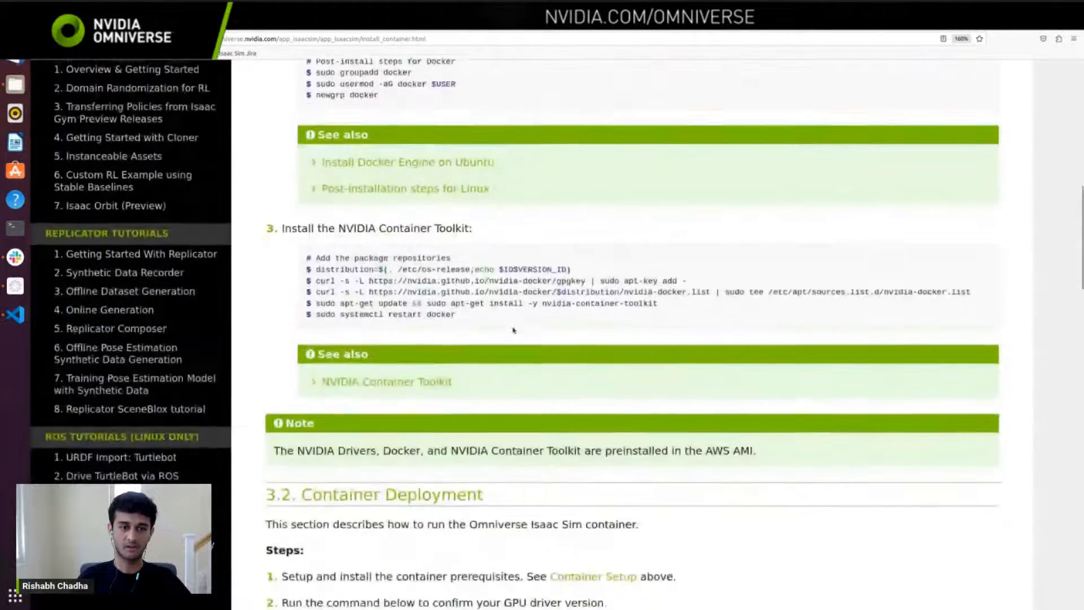
pyautogui.scroll(-9, 514, 330)
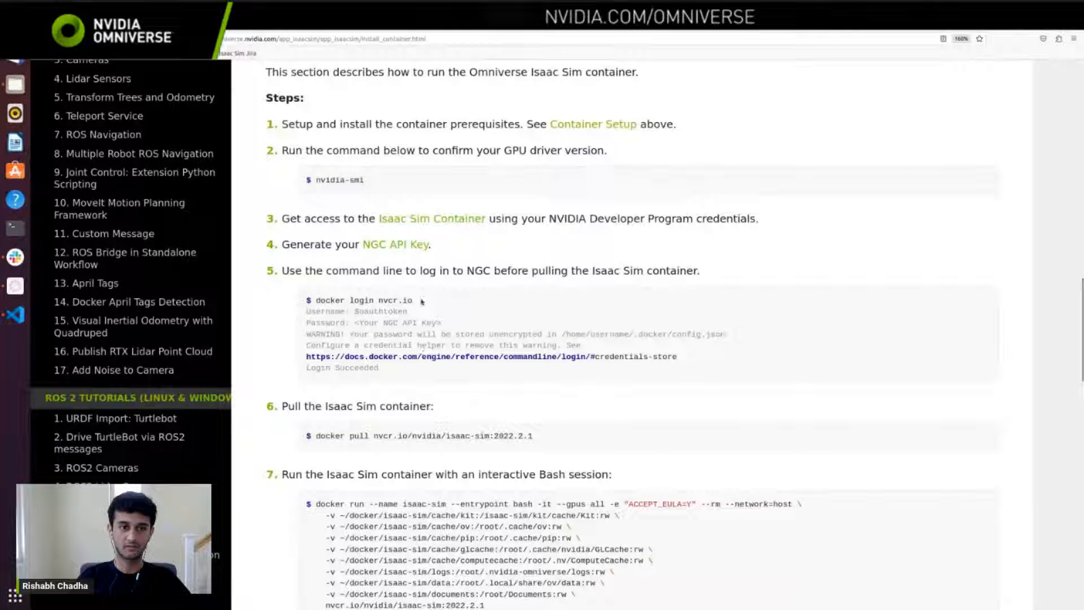
# Step: Examine the container deployment commands for logging in to nvcr.io, pulling the Isaac Sim 2022.2.1 container and running it with Bash
pyautogui.tripleClick(393, 297)
pyautogui.scroll(-3, 544, 289)
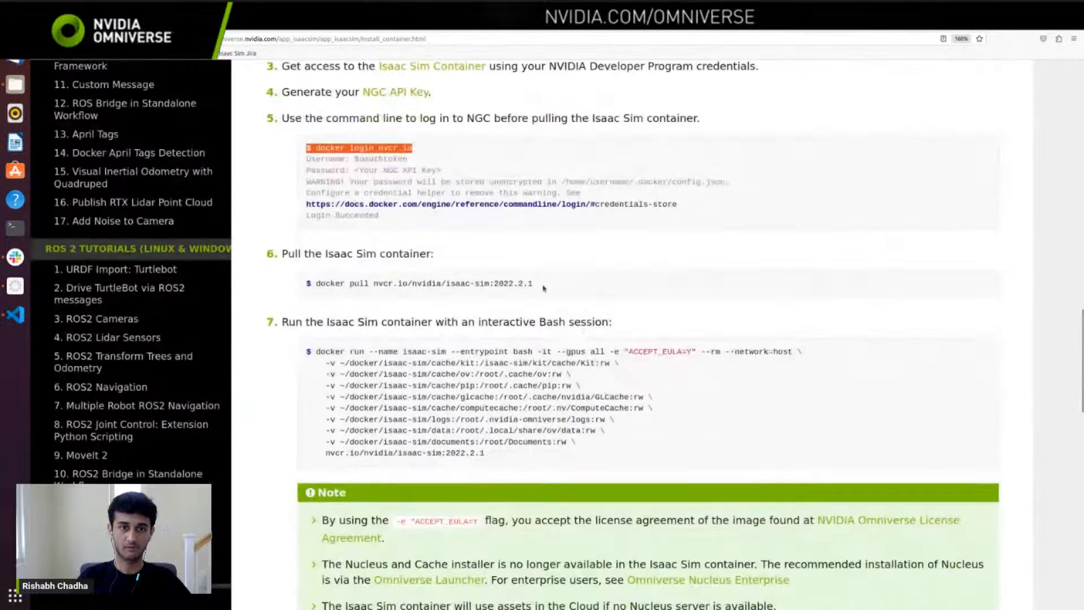
pyautogui.moveTo(544, 288); pyautogui.dragTo(332, 283)
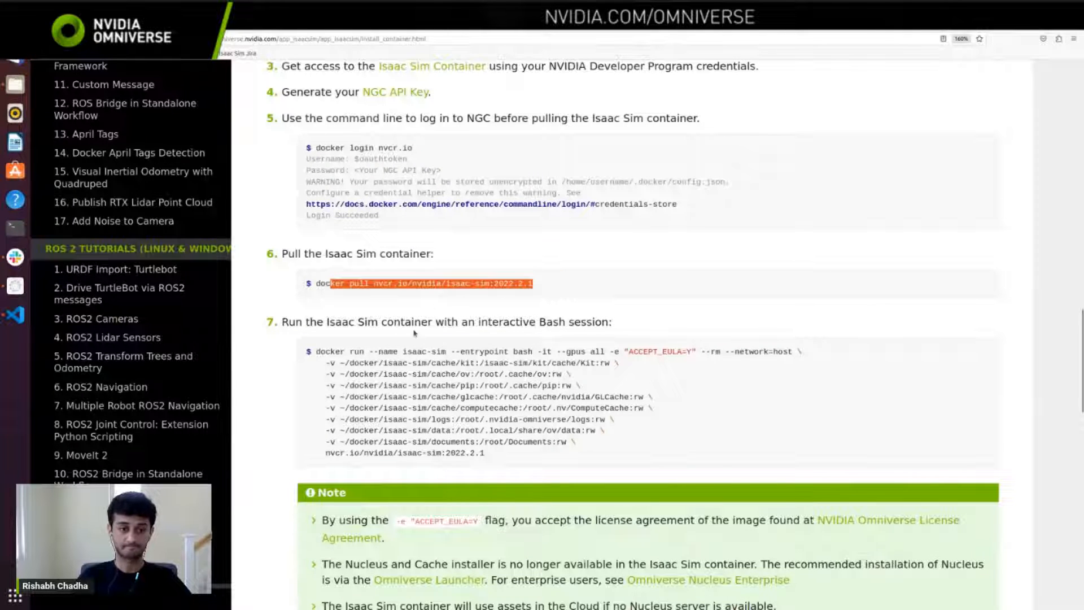
pyautogui.moveTo(504, 451); pyautogui.dragTo(314, 353)
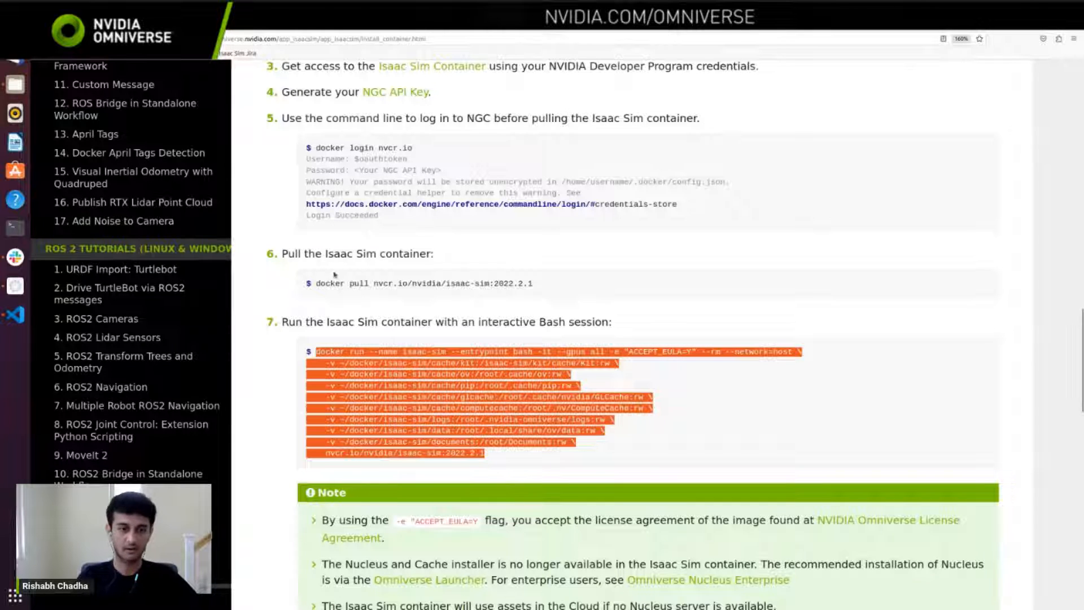
pyautogui.scroll(-1, 261, 317)
pyautogui.scroll(-4, 259, 317)
# Step: Open the ROS & ROS 2 Installation page and examine the supported ROS versions per platform and the Running Native ROS section
pyautogui.scroll(15, 263, 281)
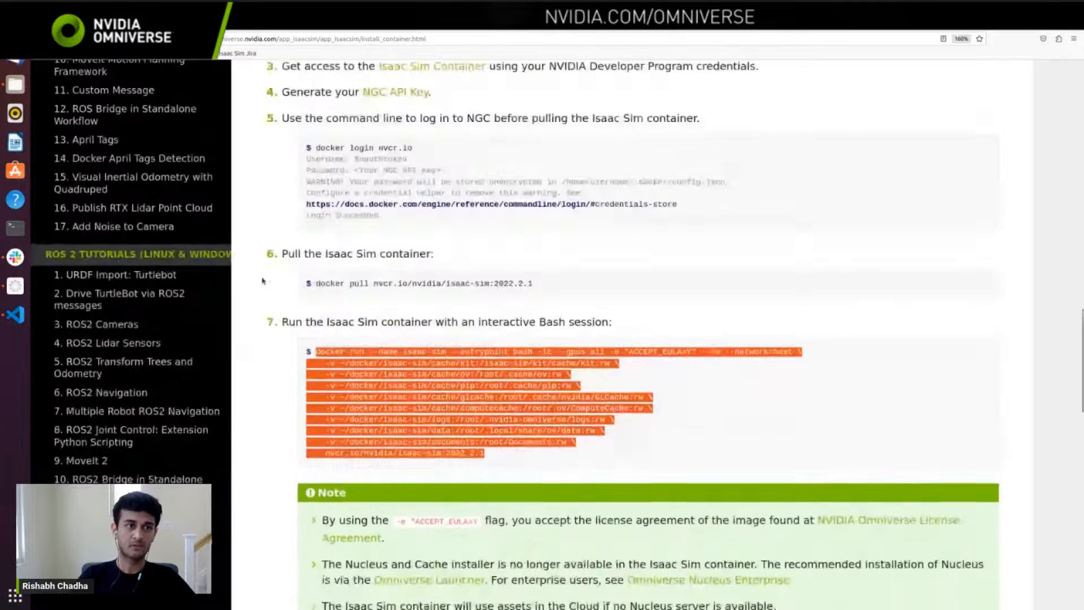
pyautogui.scroll(10, 263, 281)
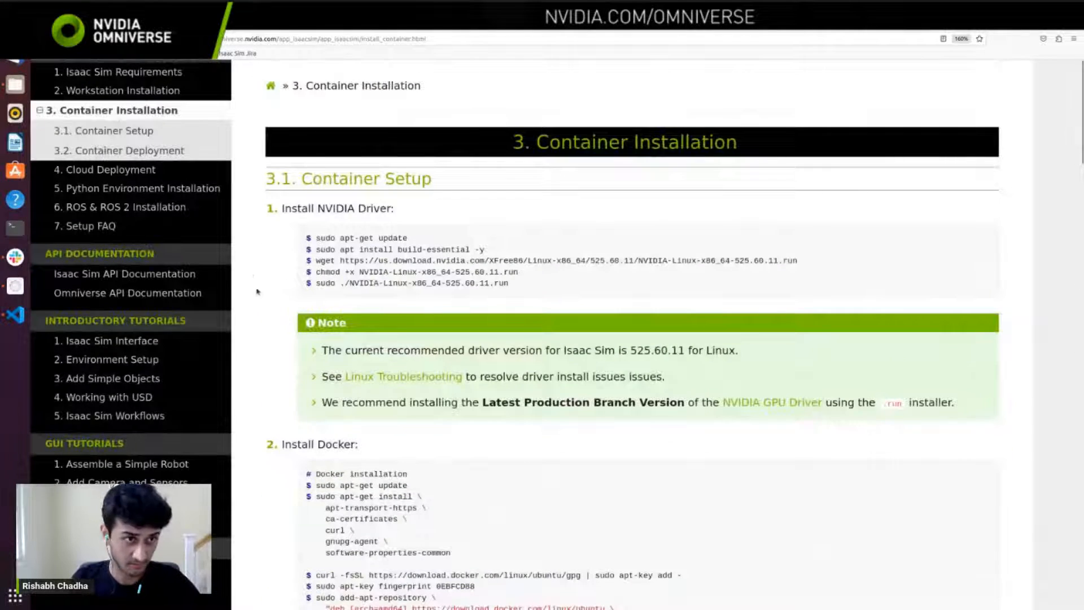
pyautogui.click(198, 208)
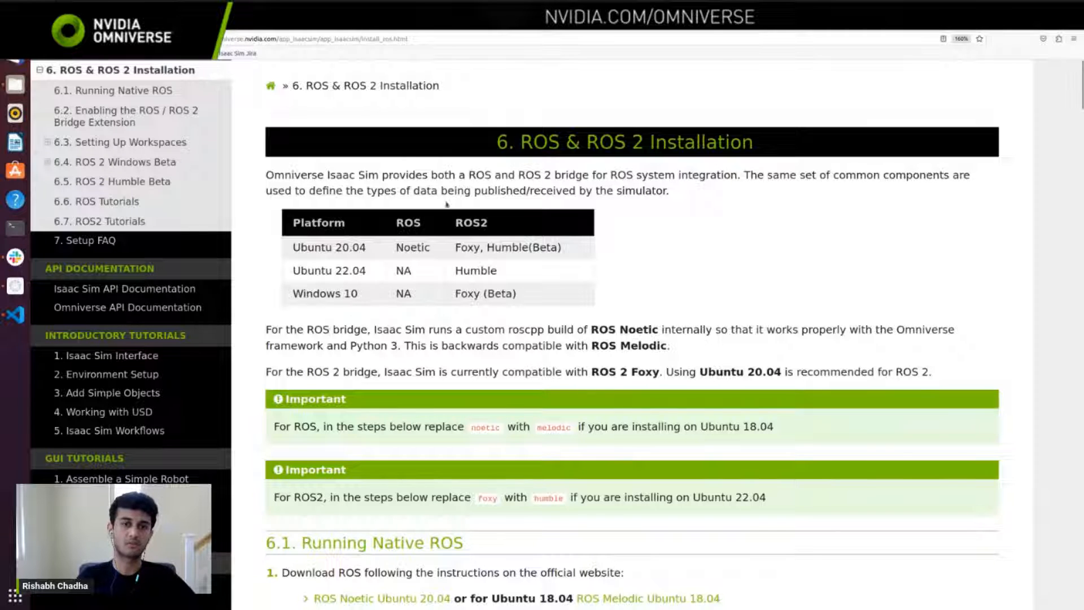
pyautogui.moveTo(480, 247); pyautogui.dragTo(395, 247)
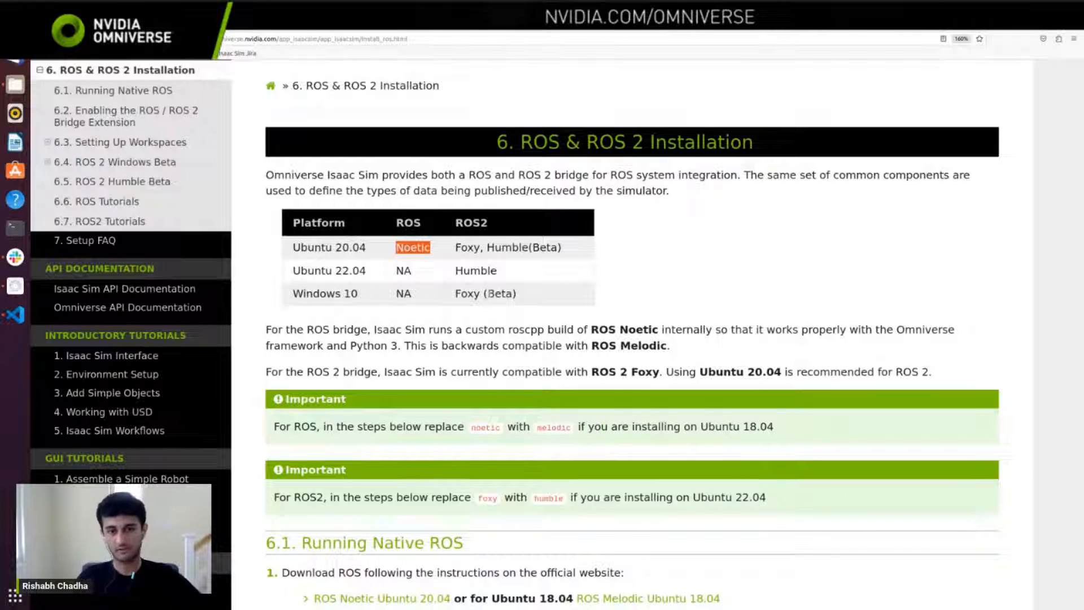
pyautogui.scroll(-5, 487, 194)
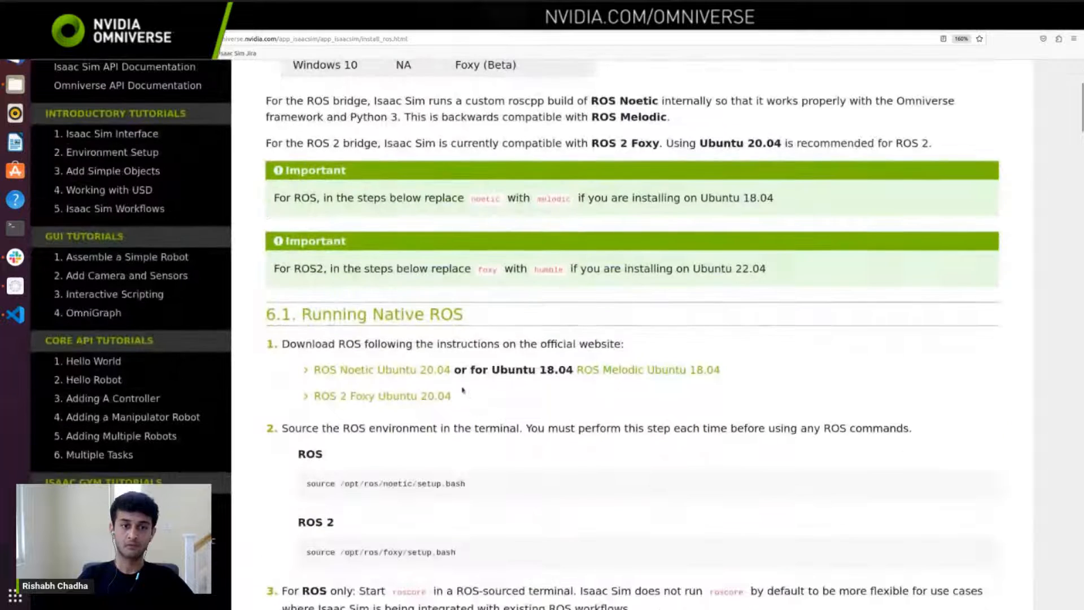
# Step: Open the ROS 2 Foxy Ubuntu 20.04 installation guide in a new tab and switch to it
pyautogui.rightClick(386, 402)
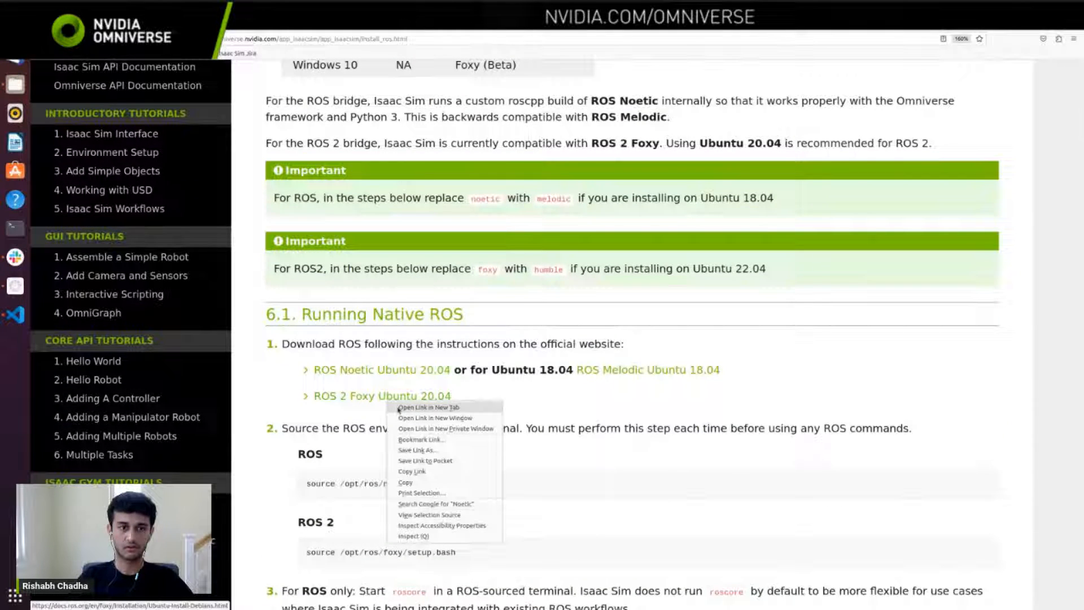
pyautogui.click(398, 408)
pyautogui.click(362, 20)
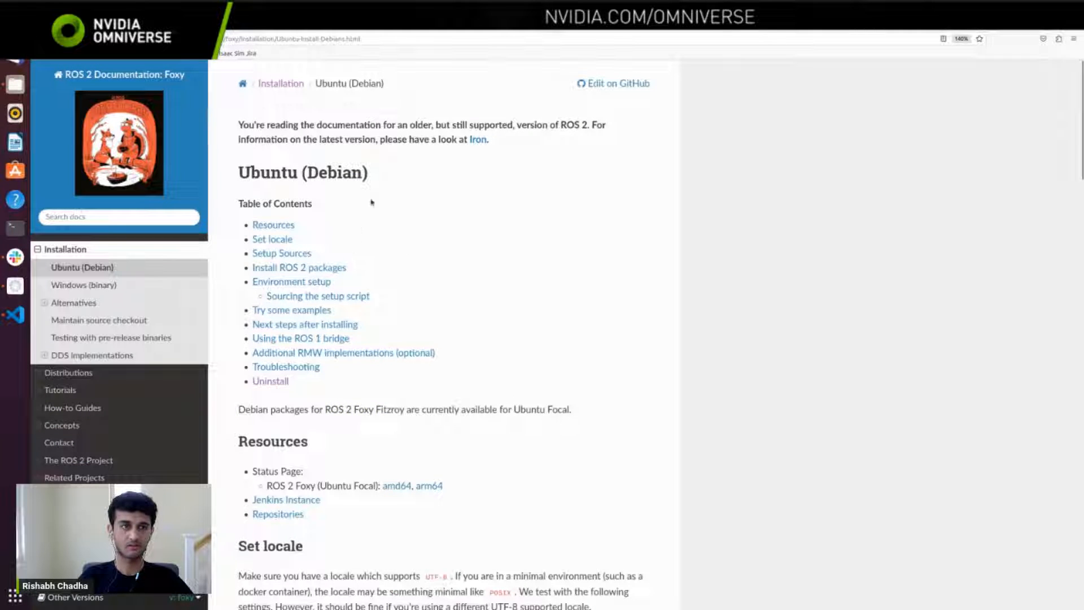
# Step: Review the ROS 2 Foxy Debian installation instructions, from setting the locale to the C++ talker and Python listener example commands
pyautogui.scroll(-6, 387, 253)
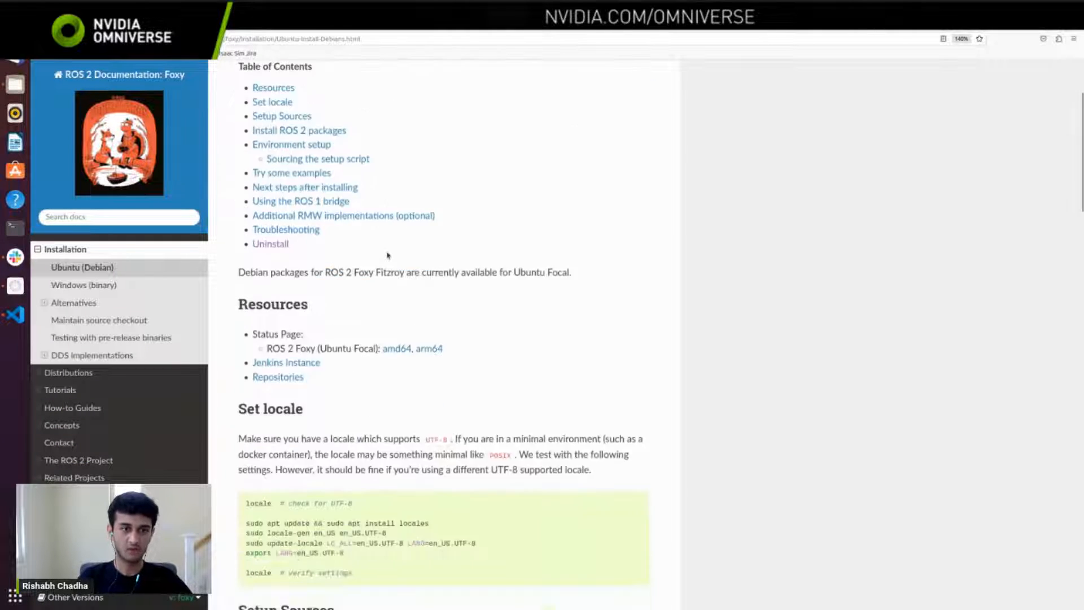
pyautogui.scroll(6, 387, 252)
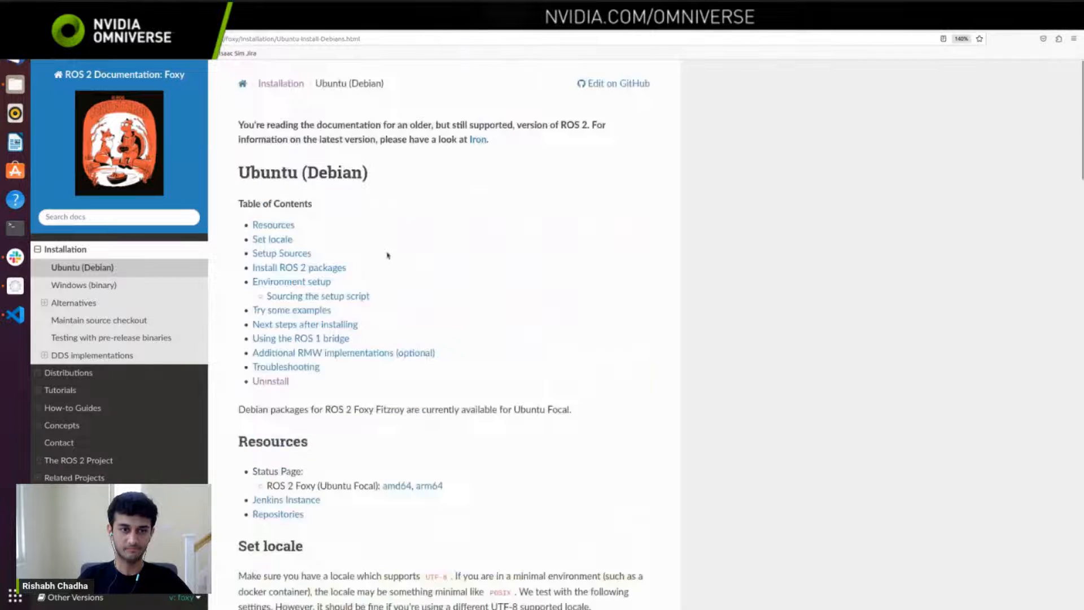
pyautogui.scroll(-5, 387, 252)
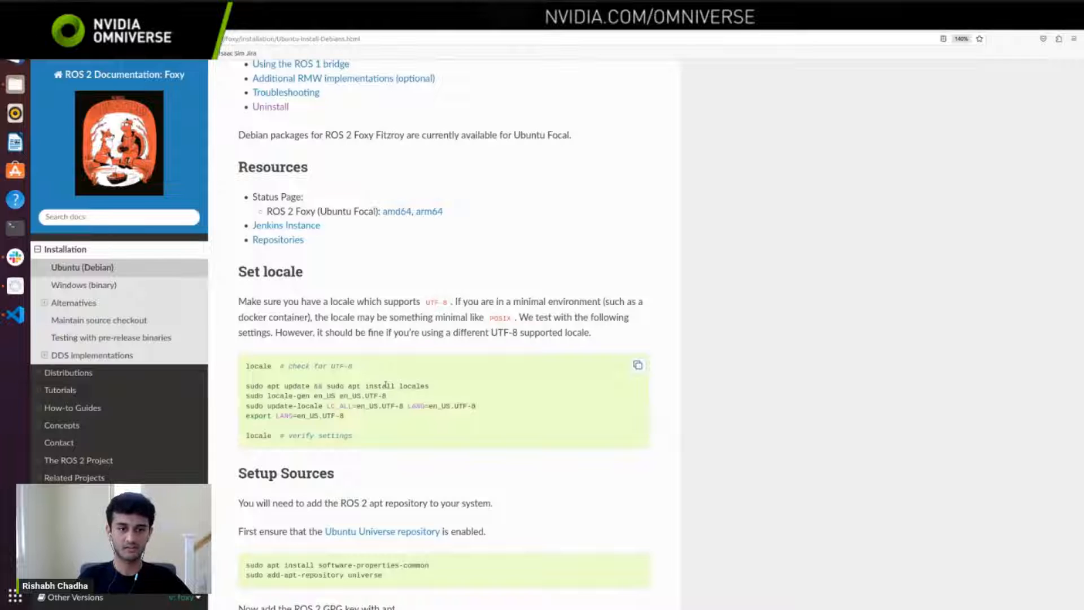
pyautogui.scroll(-6, 386, 384)
pyautogui.scroll(-13, 548, 343)
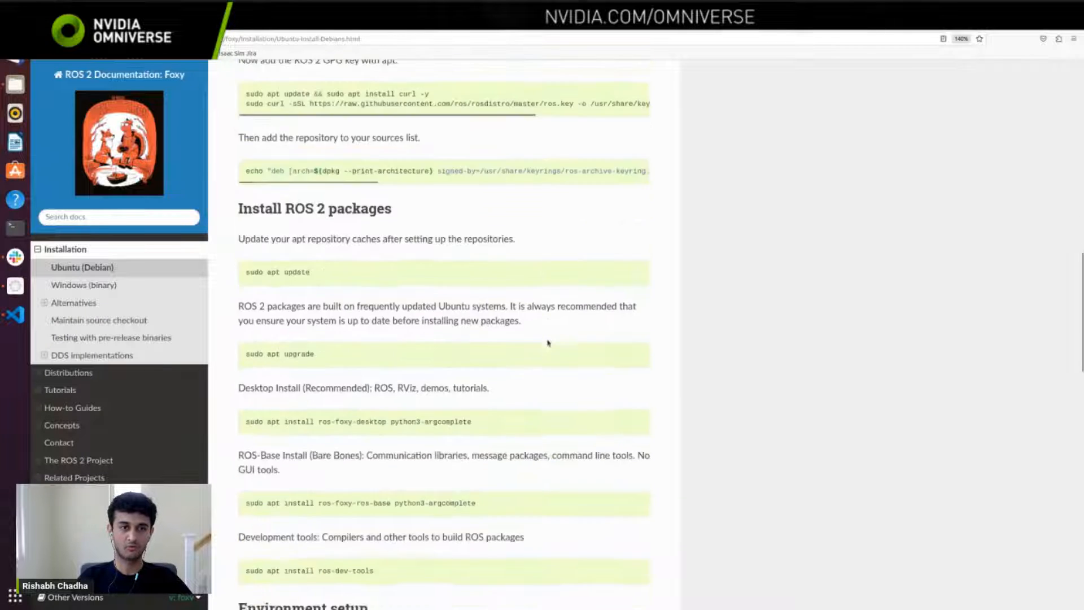
pyautogui.scroll(-1, 548, 343)
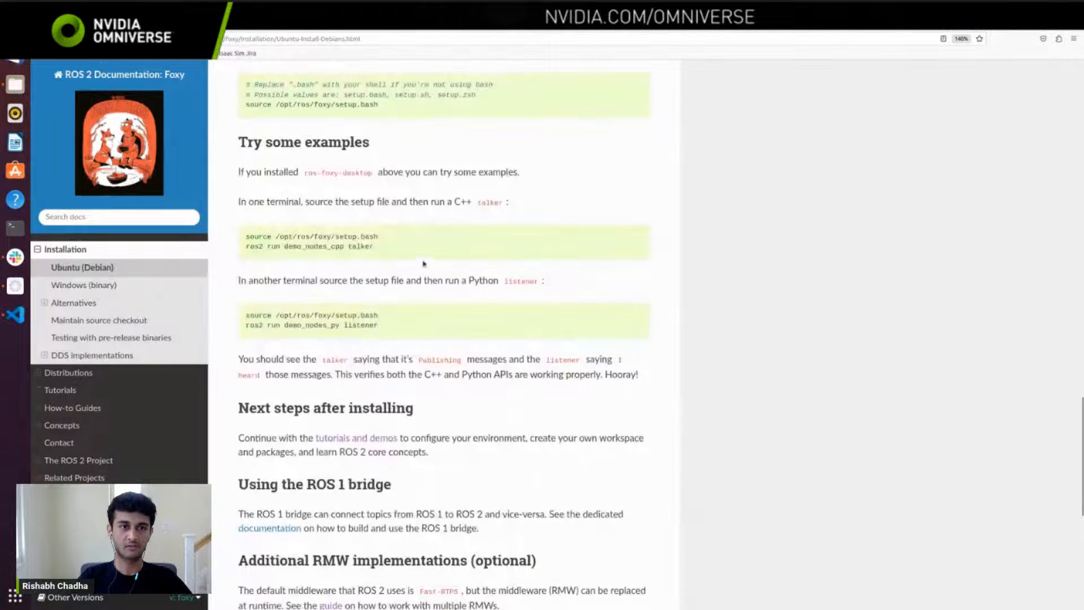
pyautogui.moveTo(445, 260); pyautogui.dragTo(243, 234)
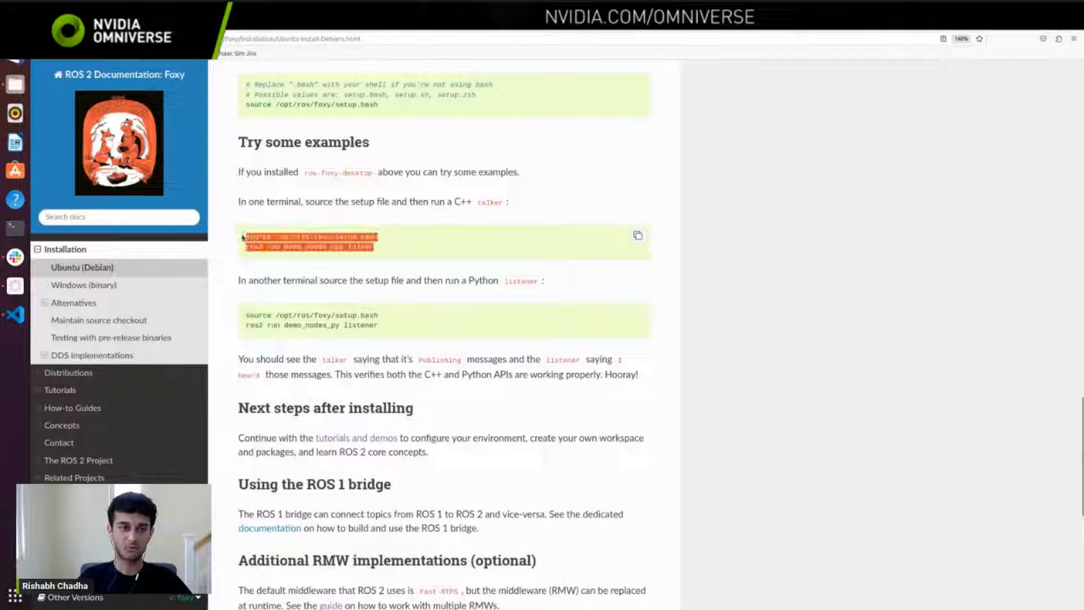
pyautogui.moveTo(381, 333); pyautogui.dragTo(241, 316)
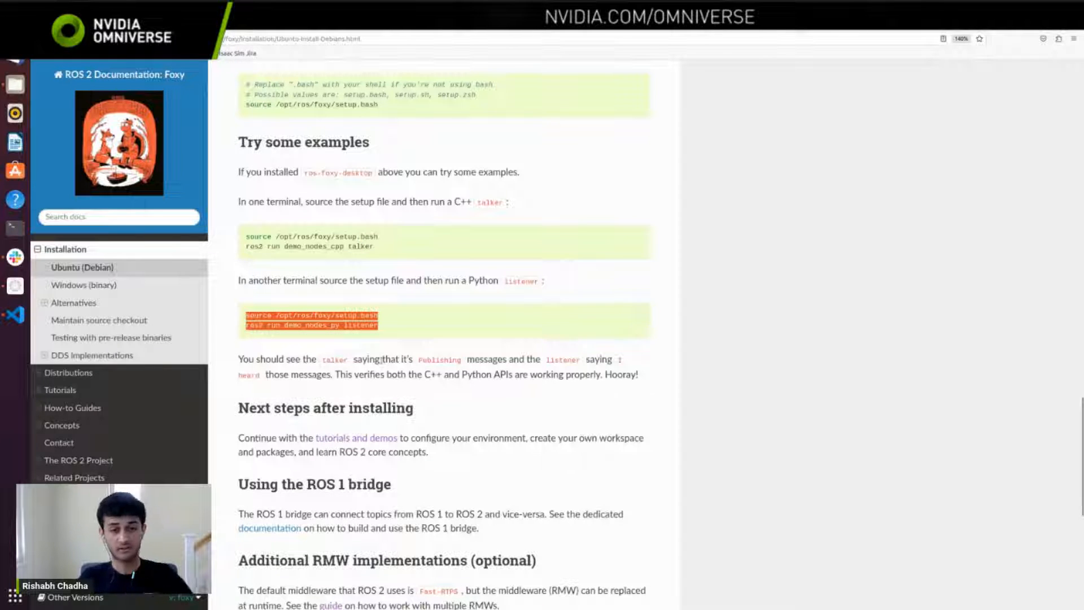
# Step: Review the remaining sections of the Foxy guide after the example commands, including next steps, ROS 1 bridge and additional RMW implementations
pyautogui.scroll(-5, 475, 332)
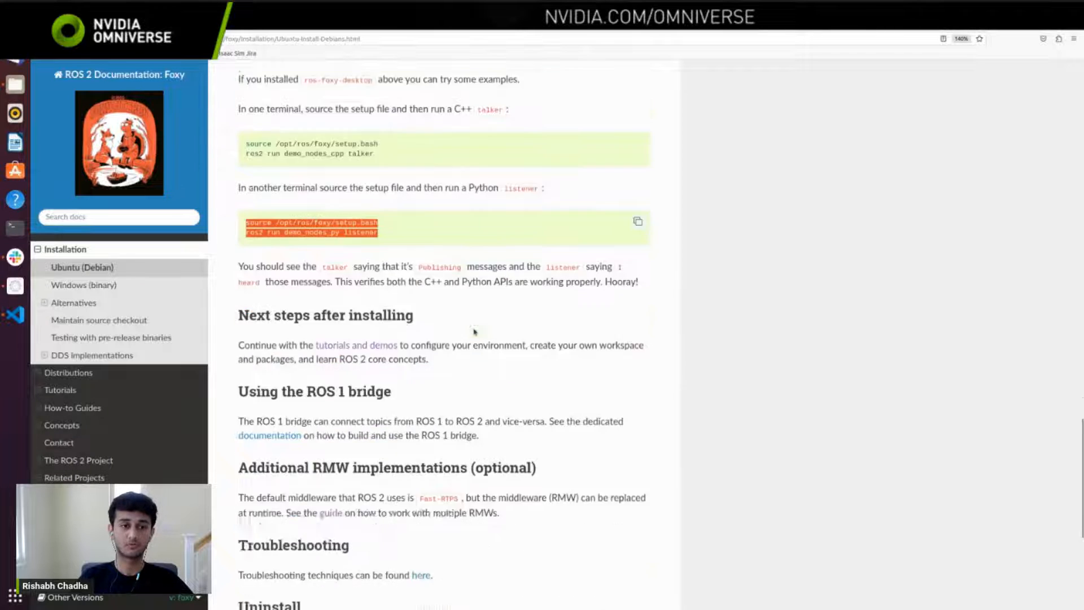
pyautogui.scroll(-5, 474, 332)
pyautogui.scroll(20, 474, 332)
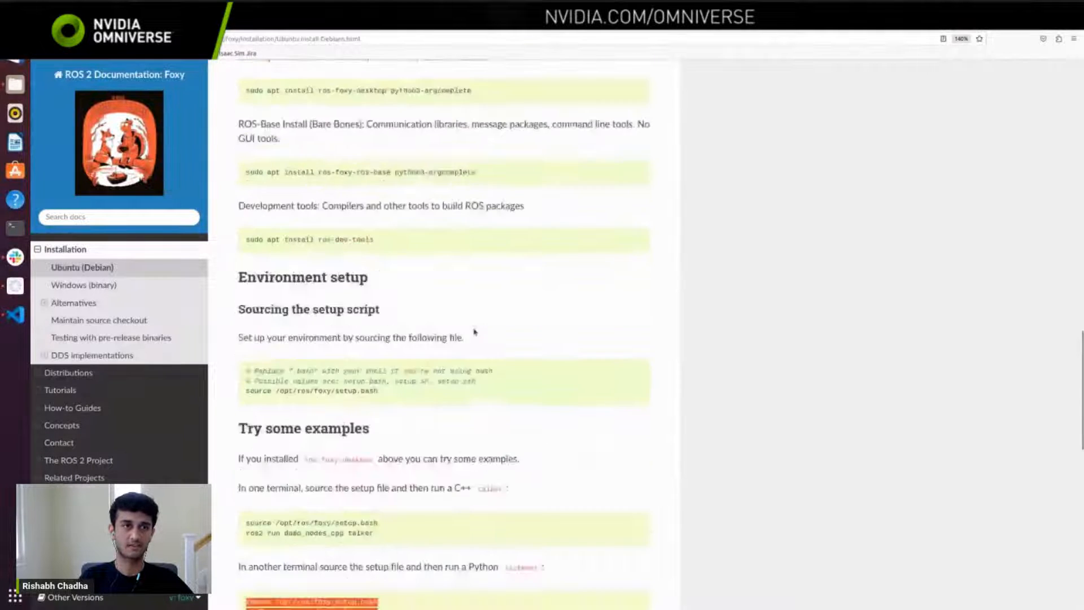
# Step: Return to the ROS & ROS 2 Installation page and examine the Running Native ROS and ROS / ROS 2 Bridge Extension sections
pyautogui.click(141, 22)
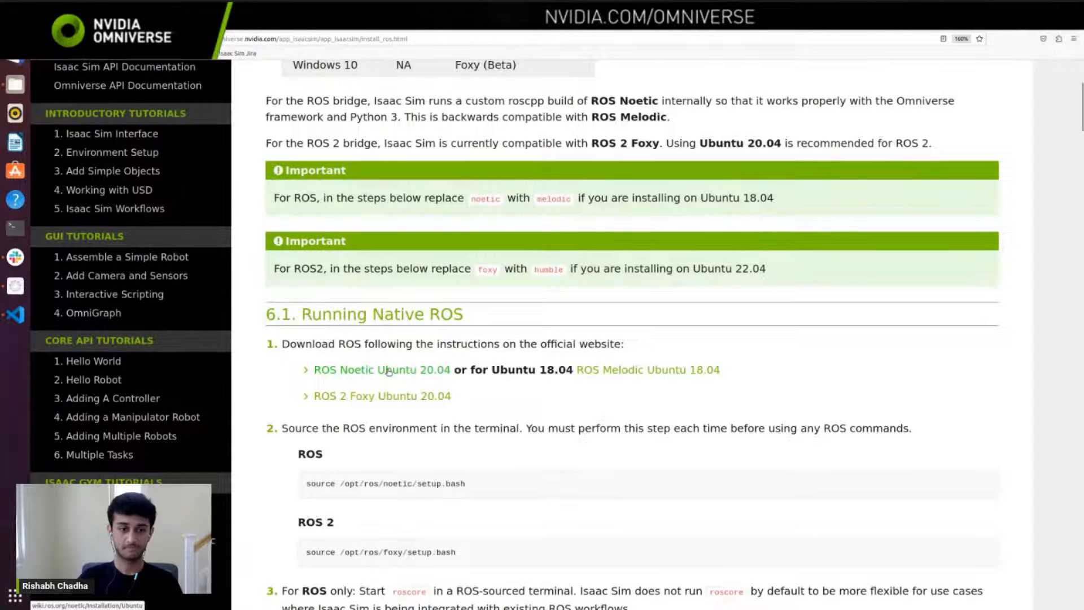
pyautogui.scroll(-6, 389, 371)
pyautogui.scroll(-3, 433, 558)
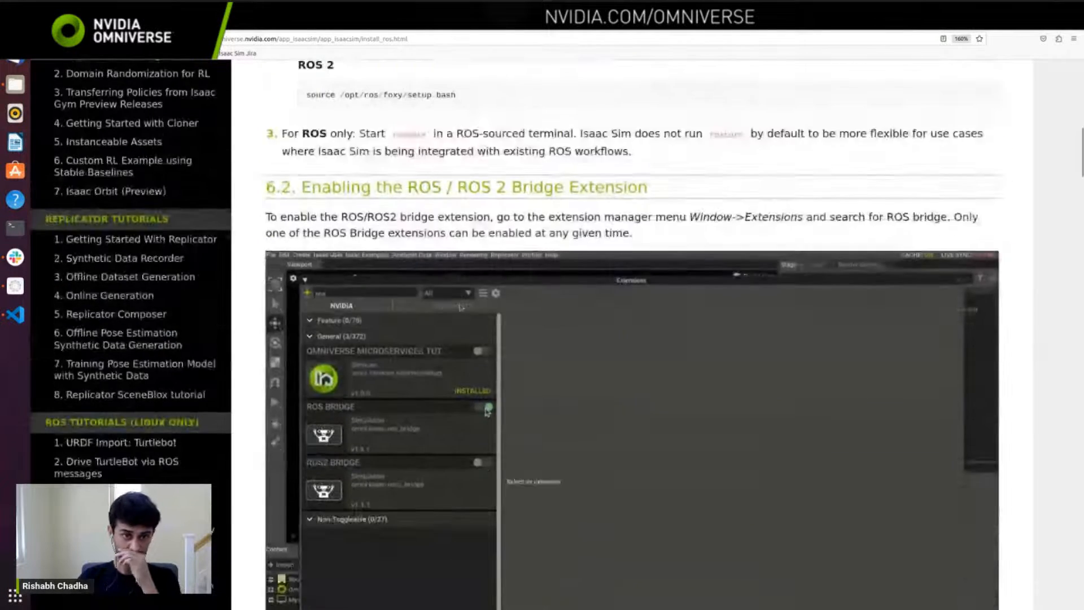
pyautogui.scroll(9, 58, 291)
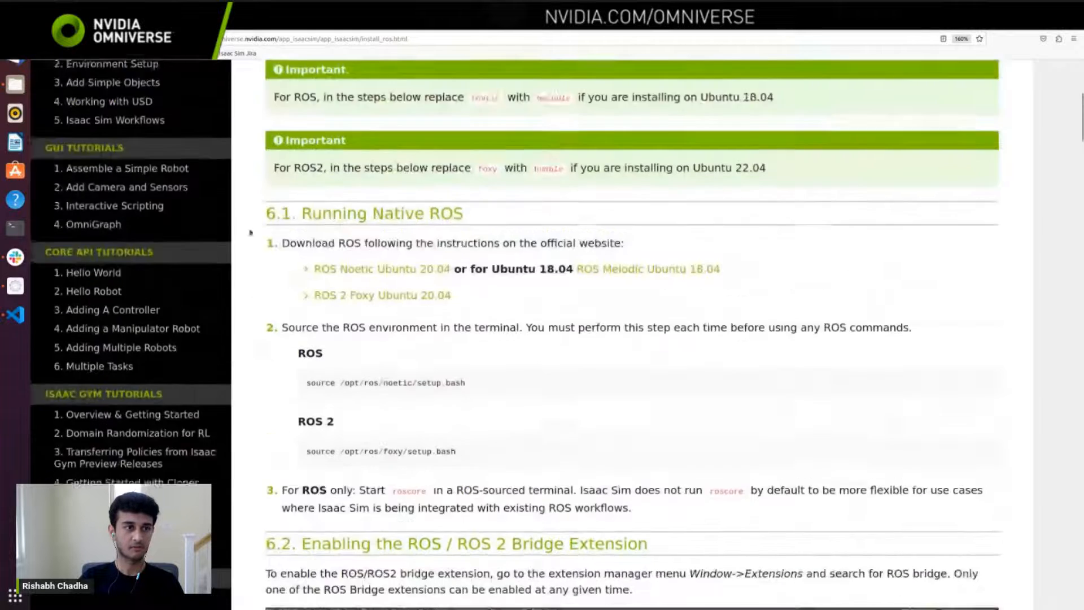
# Step: Switch to the Omniverse Launcher, launch prod-Isaac Sim 2022.2.1 and minimize the launcher
pyautogui.click(22, 287)
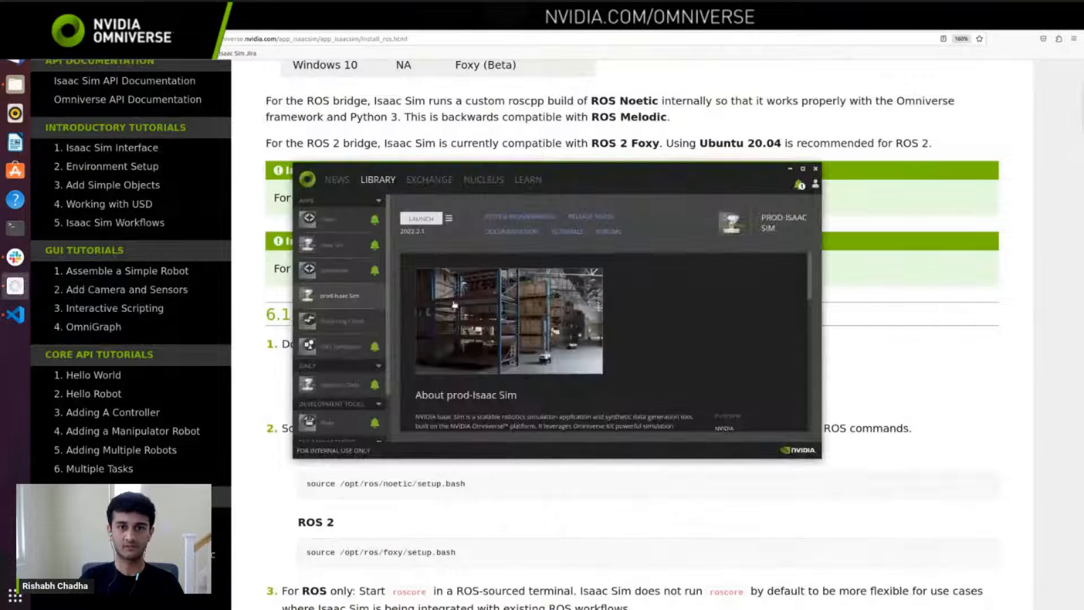
pyautogui.click(422, 220)
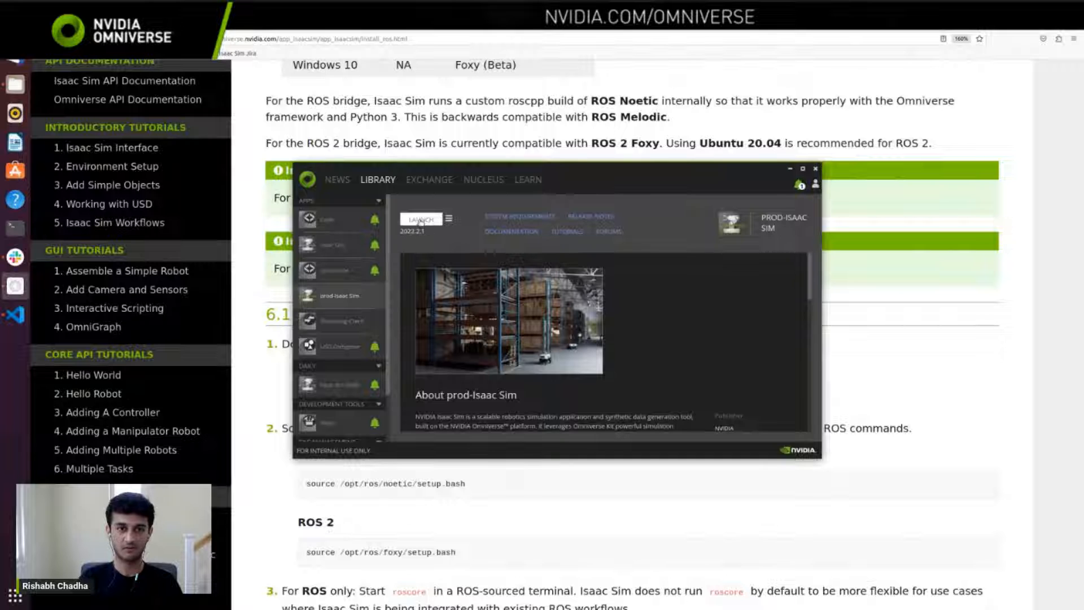
pyautogui.click(789, 171)
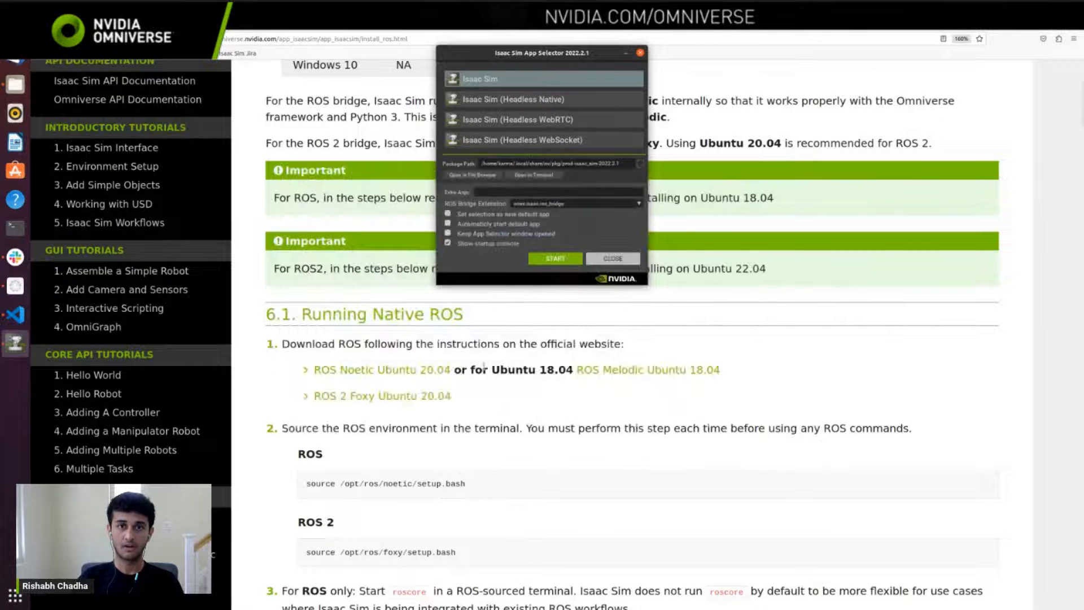
# Step: Open the Isaac Sim package path in the file browser and in a terminal from the App Selector, and minimize the selector
pyautogui.click(492, 178)
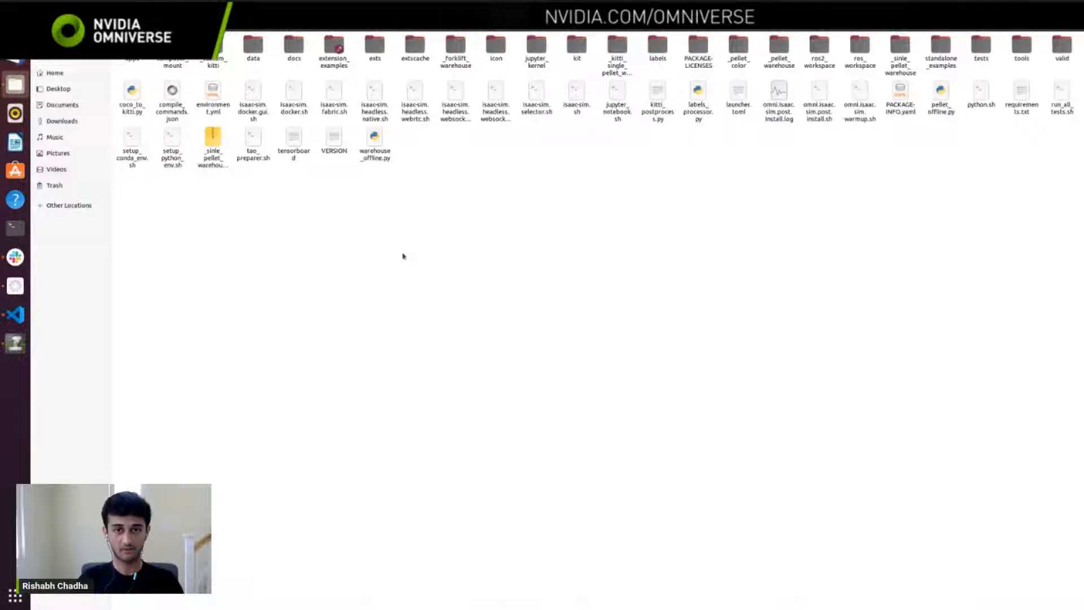
pyautogui.hotkey('alt', 'Tab')
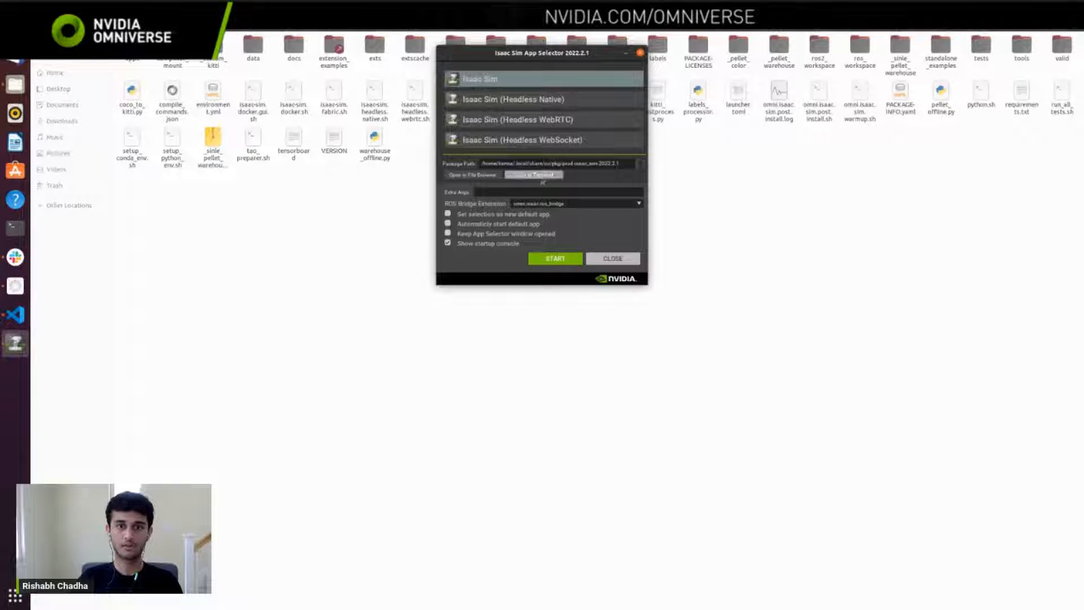
pyautogui.click(530, 175)
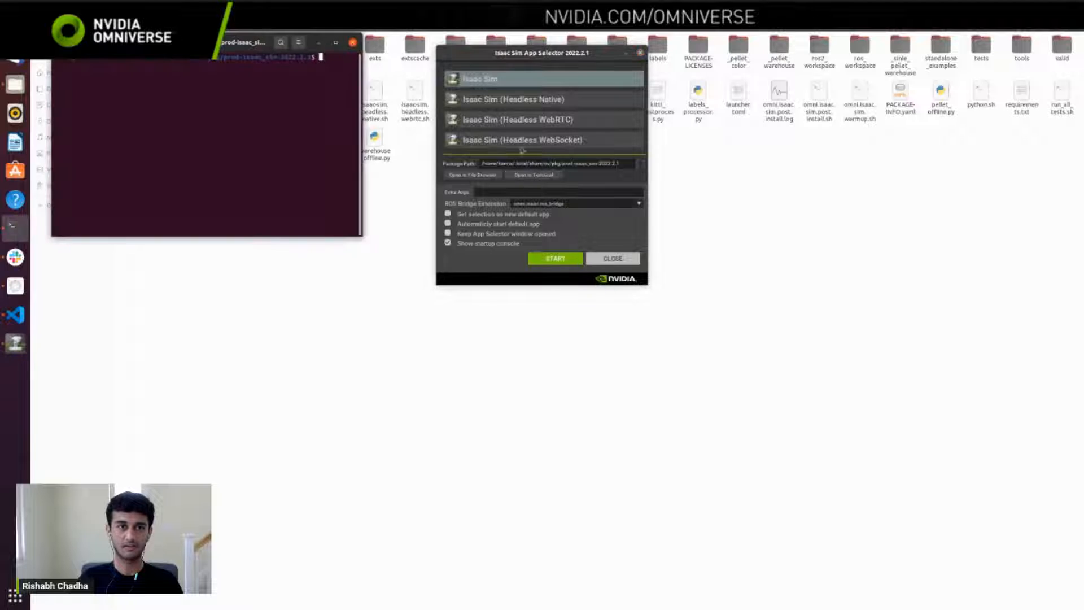
pyautogui.click(625, 52)
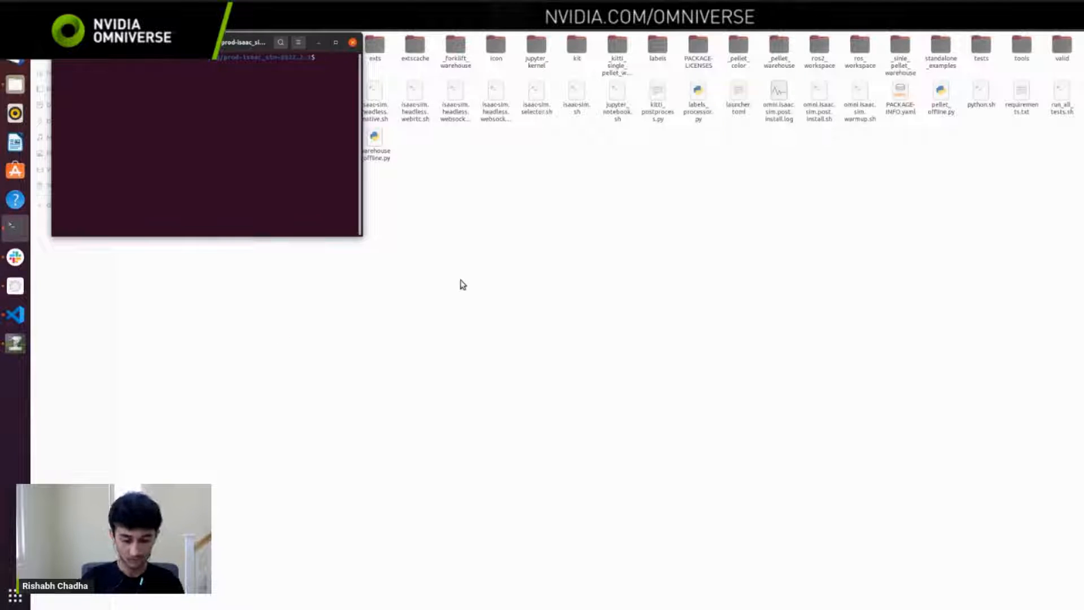
# Step: Try to launch Isaac Sim by running ./isaac-sim.sh in the package terminal and maximize its window
pyautogui.write('./isaac-sim.sh')
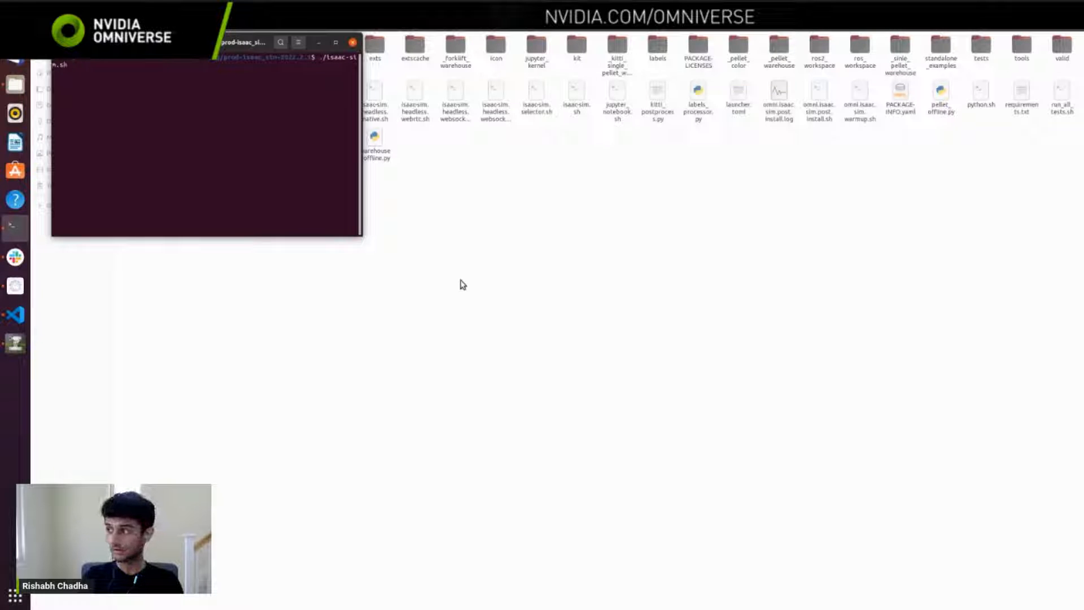
pyautogui.press('Return')
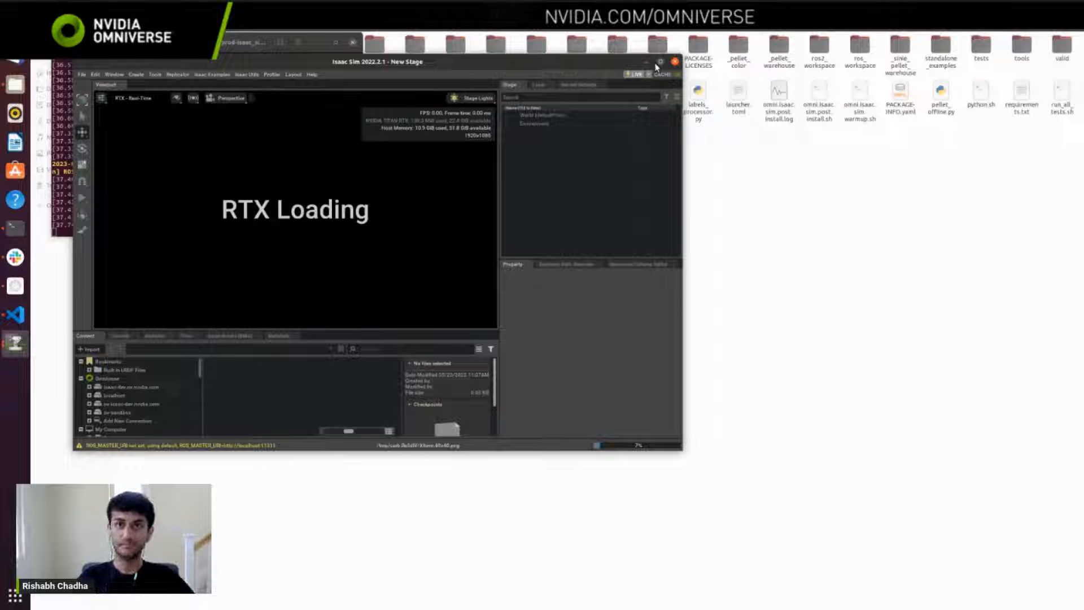
pyautogui.click(660, 62)
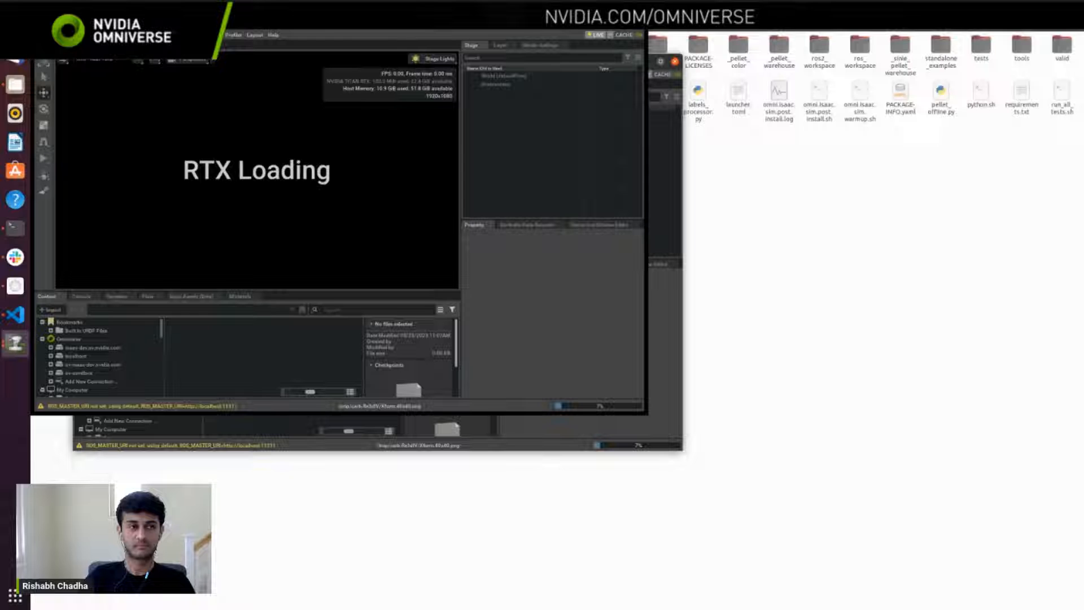
pyautogui.hotkey('alt', 'Tab')
pyautogui.press('Tab')
pyautogui.press('Tab')
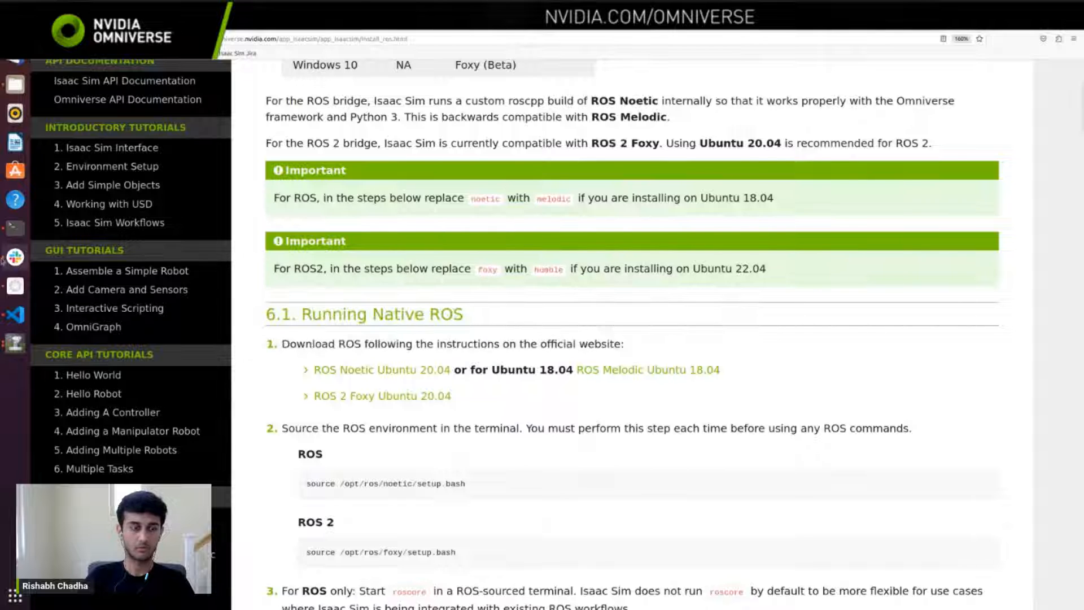
pyautogui.click(16, 85)
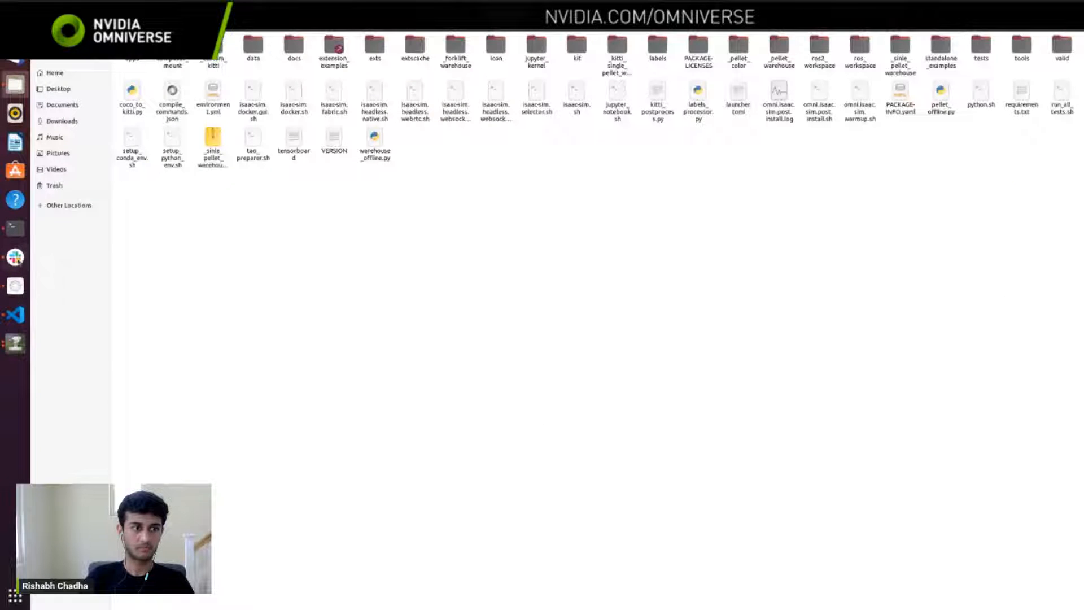
pyautogui.click(15, 343)
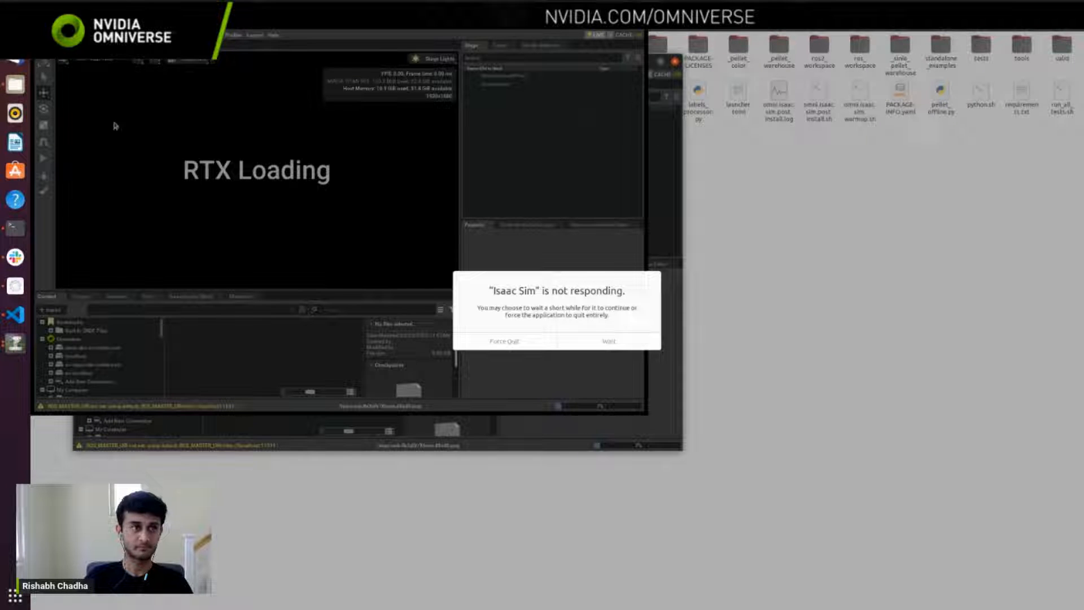
# Step: Return to the ROS & ROS 2 Installation page and review the section on enabling the ROS / ROS 2 Bridge Extension
pyautogui.click(15, 56)
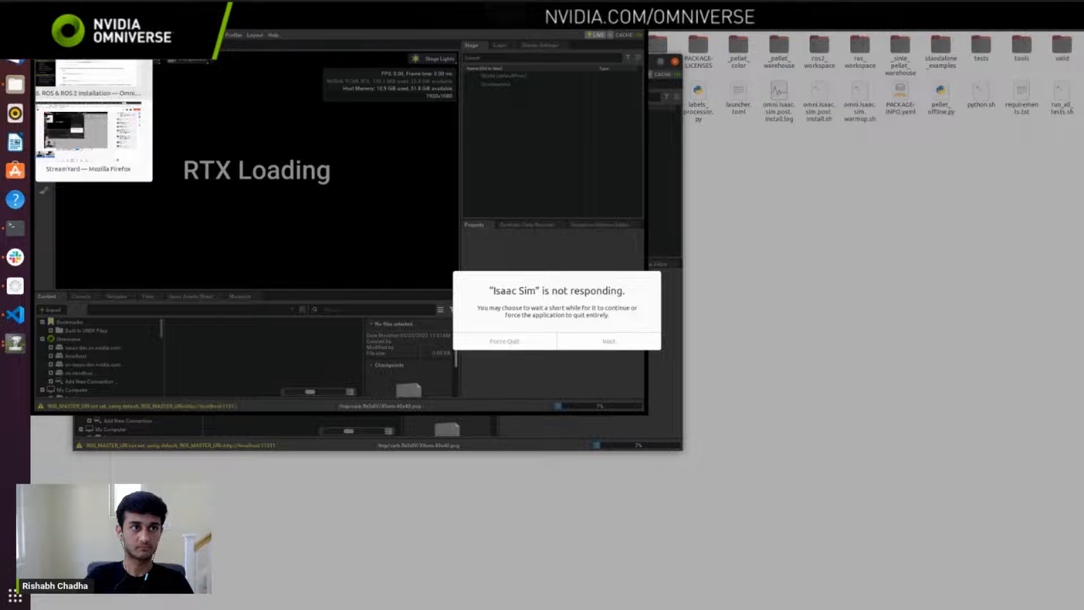
pyautogui.click(104, 67)
pyautogui.scroll(-10, 510, 326)
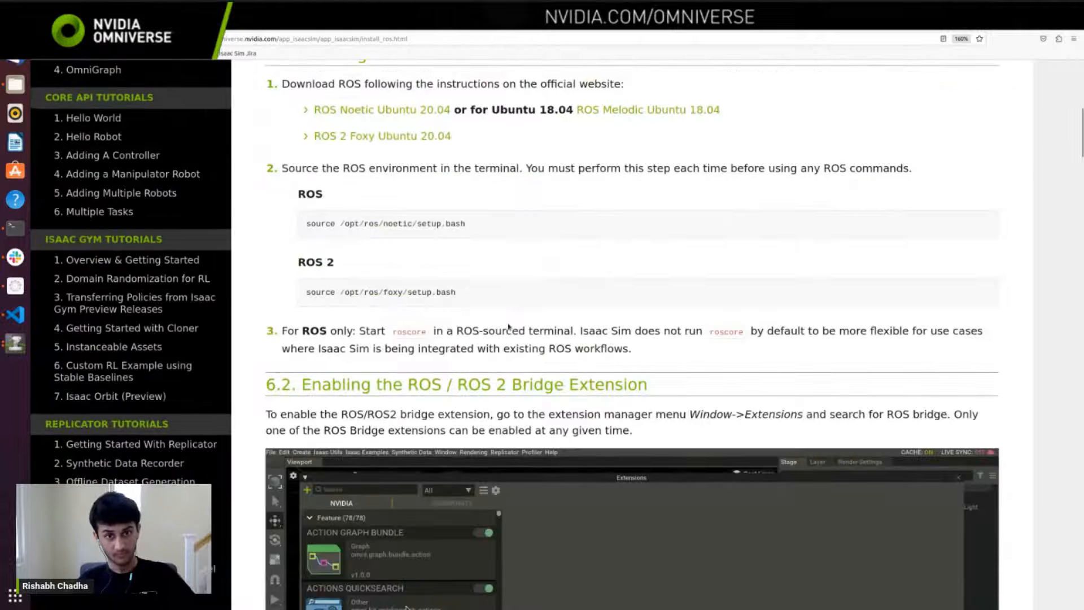
pyautogui.scroll(-2, 510, 326)
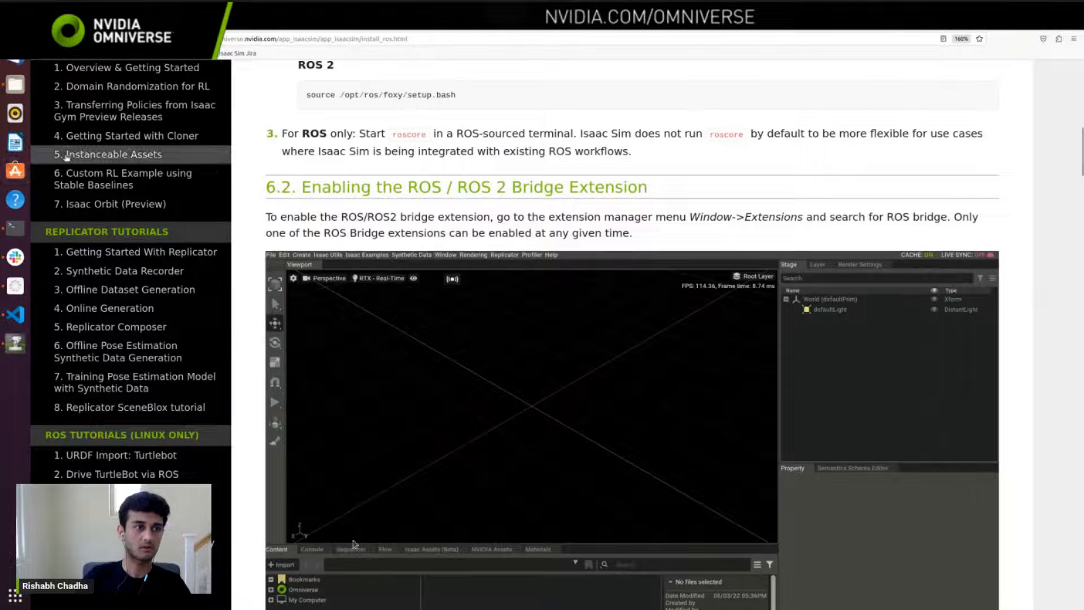
# Step: Relaunch Isaac Sim by running ./isaac-sim.sh again in the terminal and go back to the documentation page
pyautogui.click(13, 236)
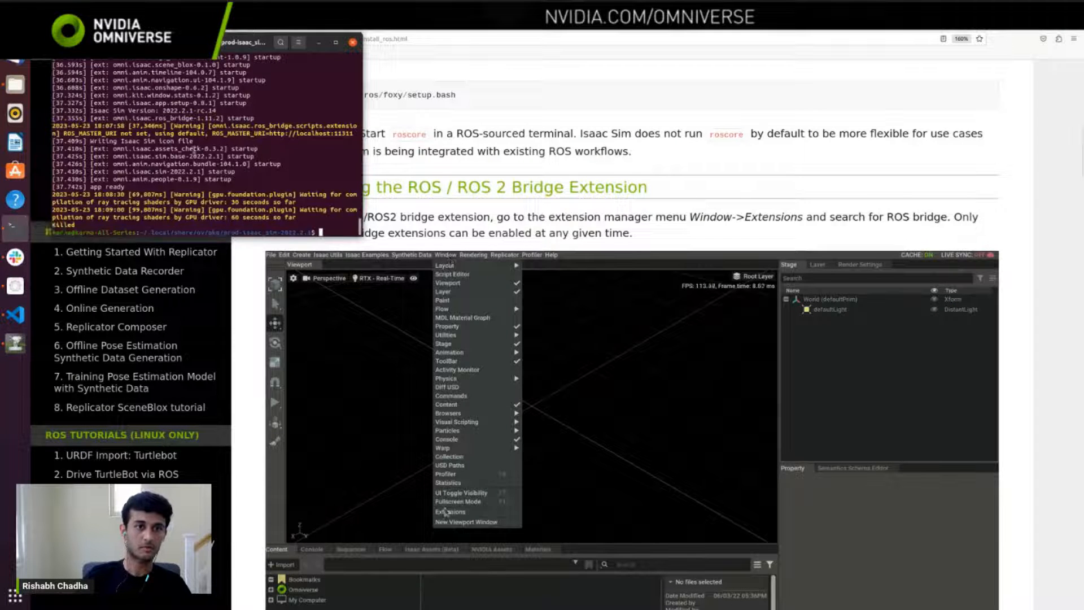
pyautogui.press('Return')
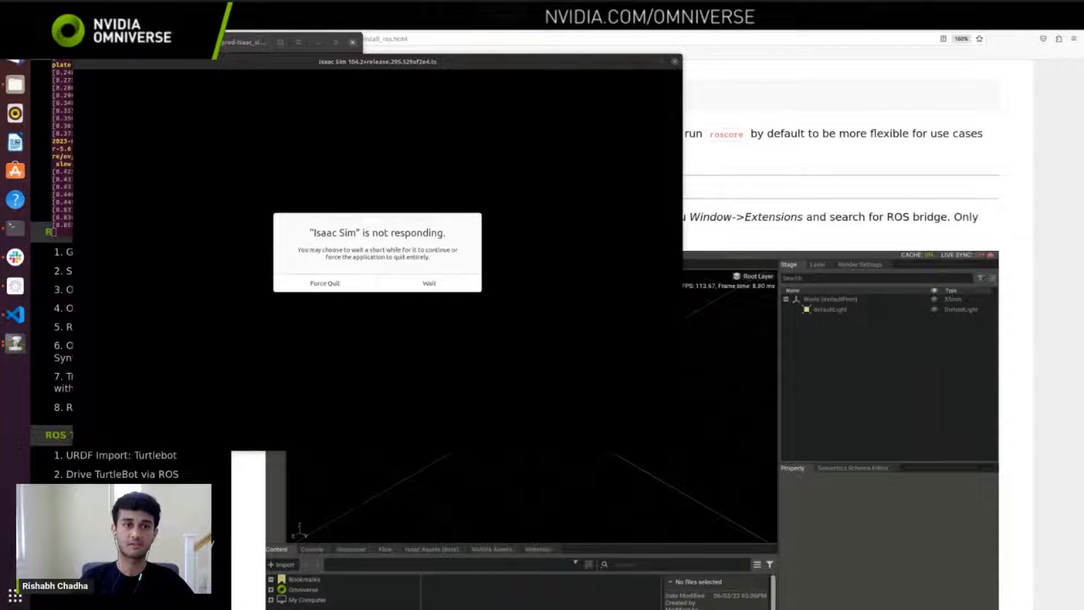
pyautogui.hotkey('alt', 'Tab')
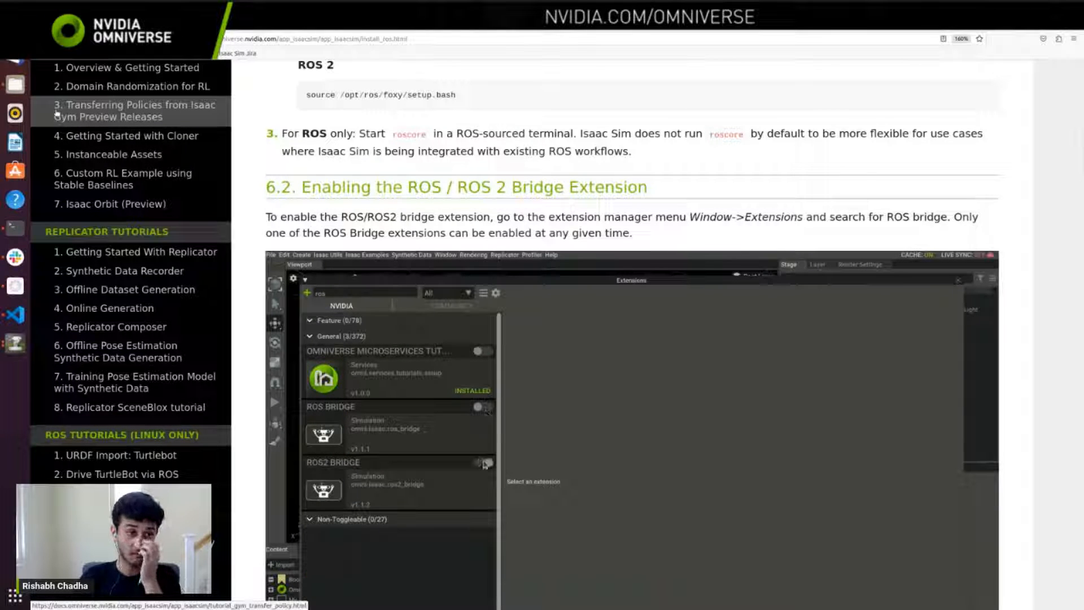
# Step: Bring the Isaac Sim package folder to the front and minimize the loading Isaac Sim window
pyautogui.click(15, 344)
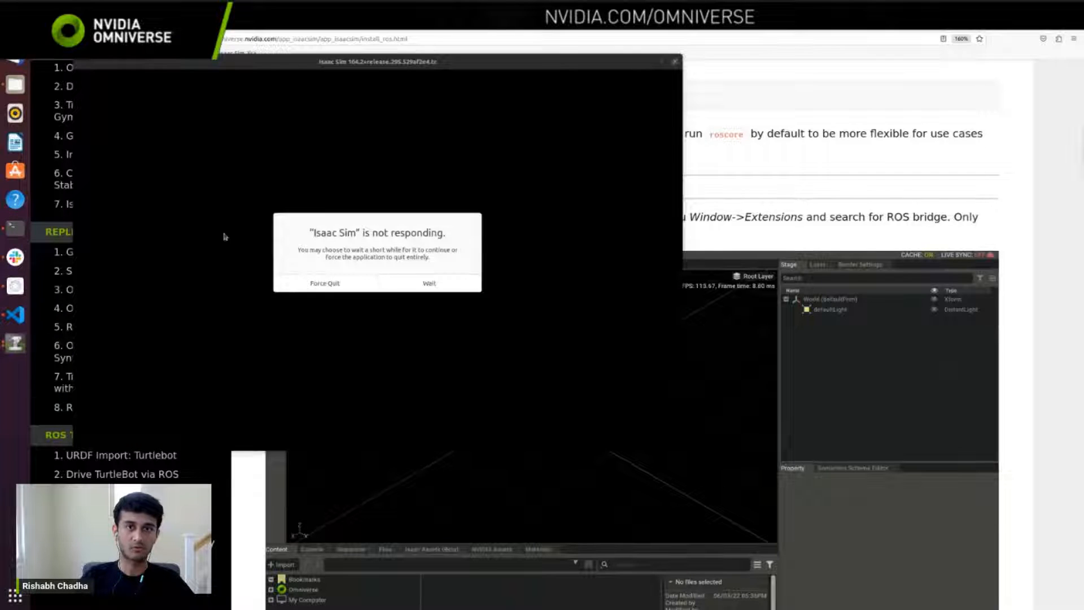
pyautogui.click(660, 61)
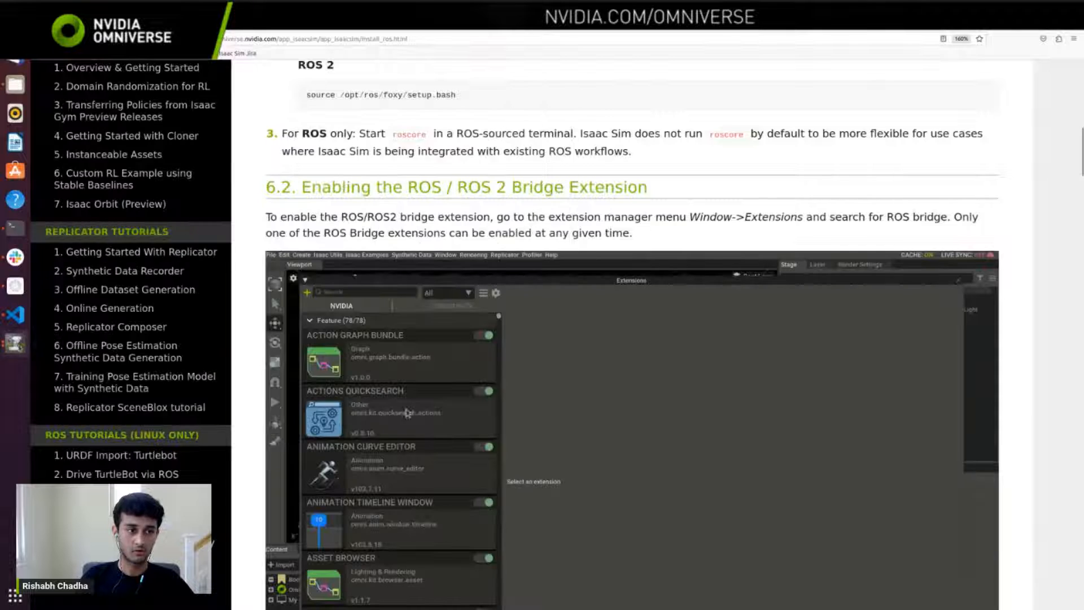
pyautogui.click(15, 85)
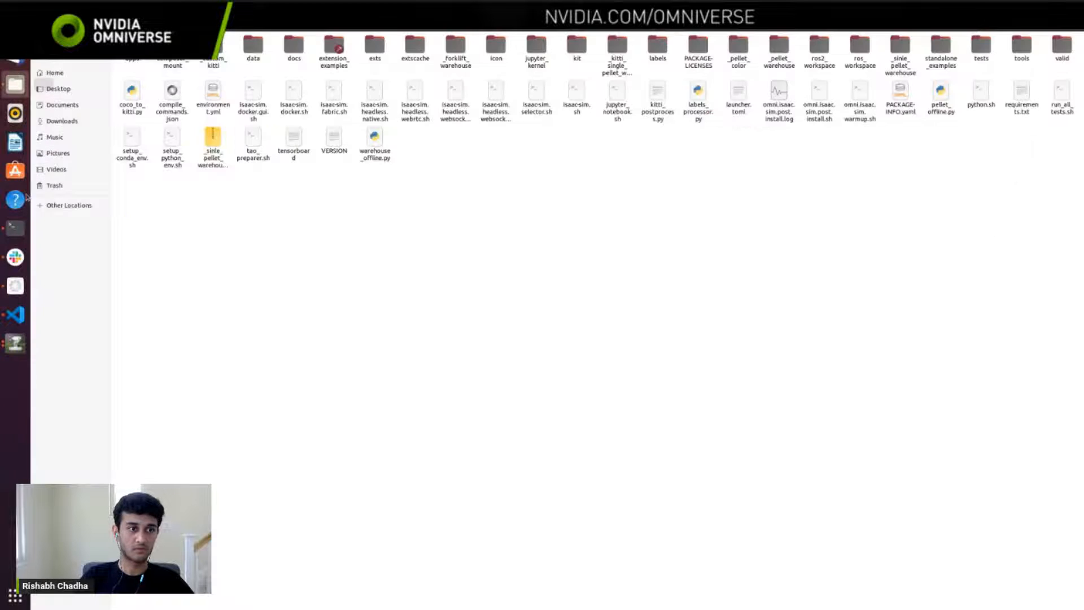
pyautogui.rightClick(22, 338)
pyautogui.click(386, 336)
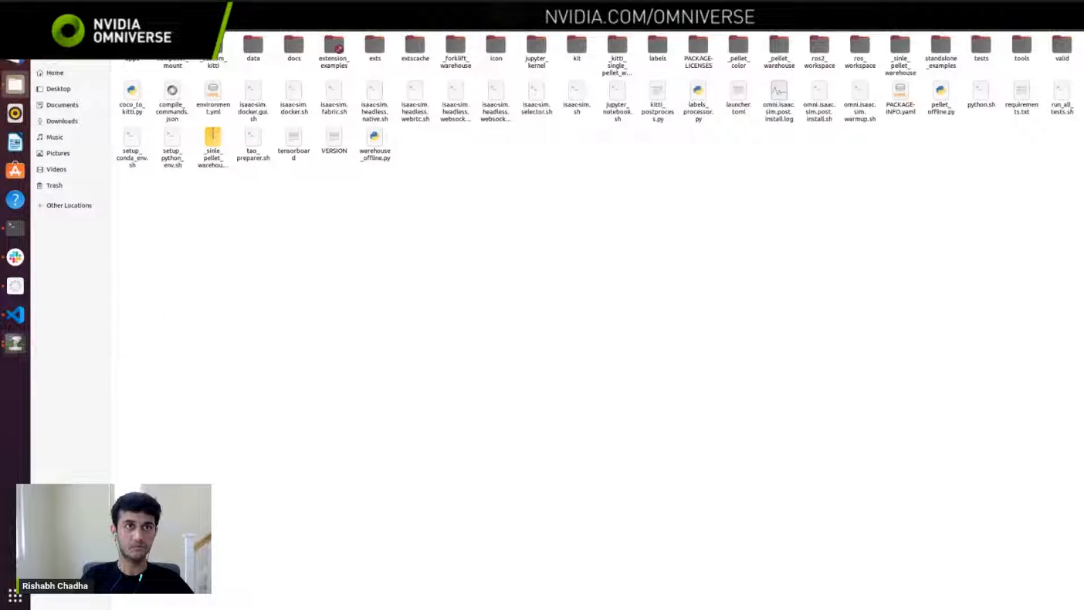
pyautogui.click(25, 337)
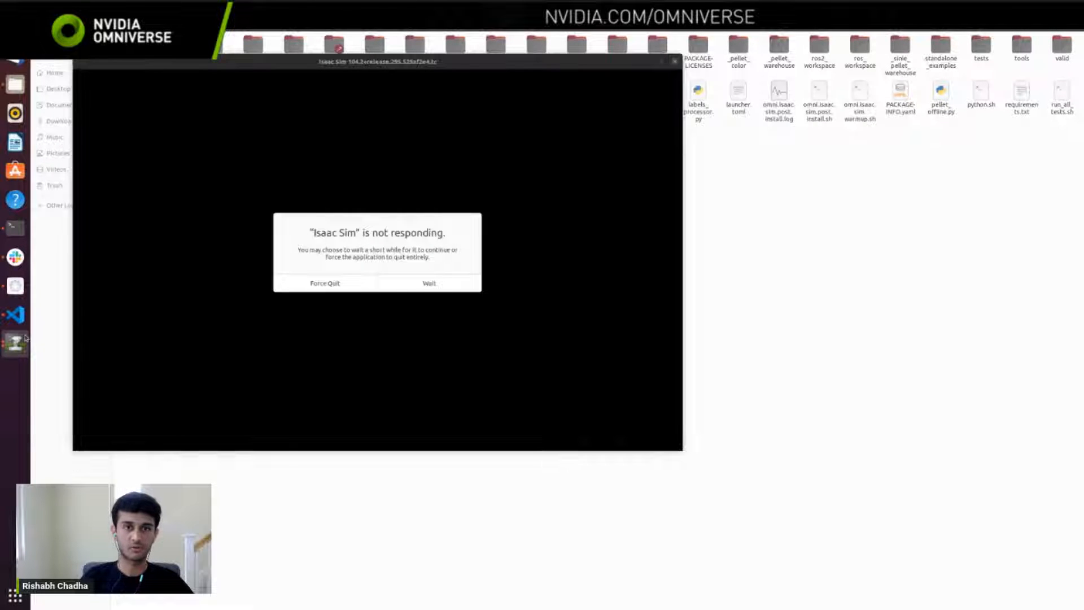
pyautogui.click(643, 60)
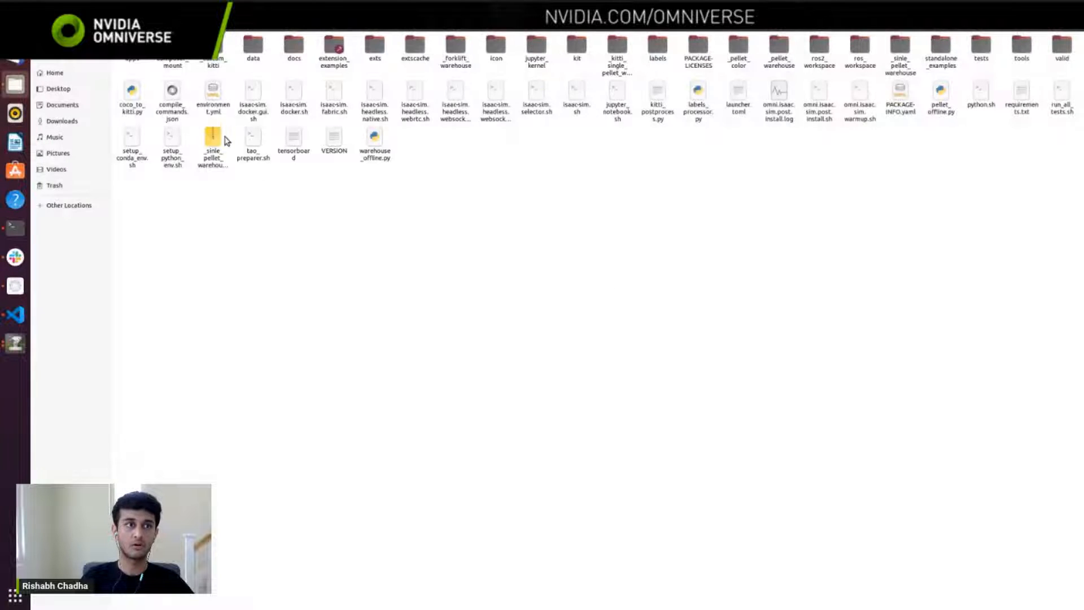
# Step: Open omni.isaac.sim.base.kit from the apps folder in the text editor and search it for "ros"
pyautogui.doubleClick(141, 61)
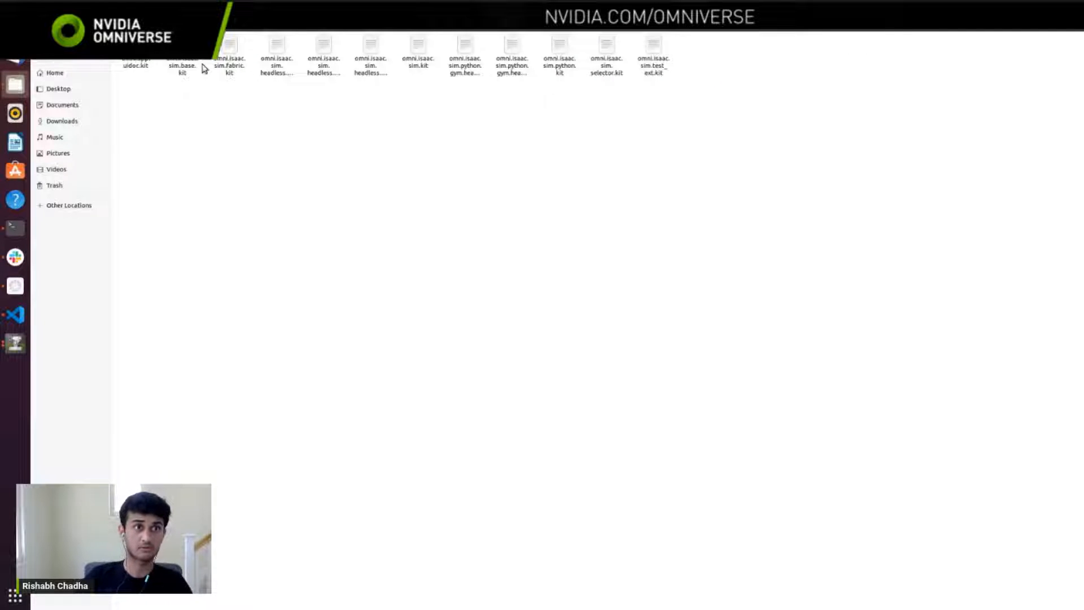
pyautogui.doubleClick(182, 67)
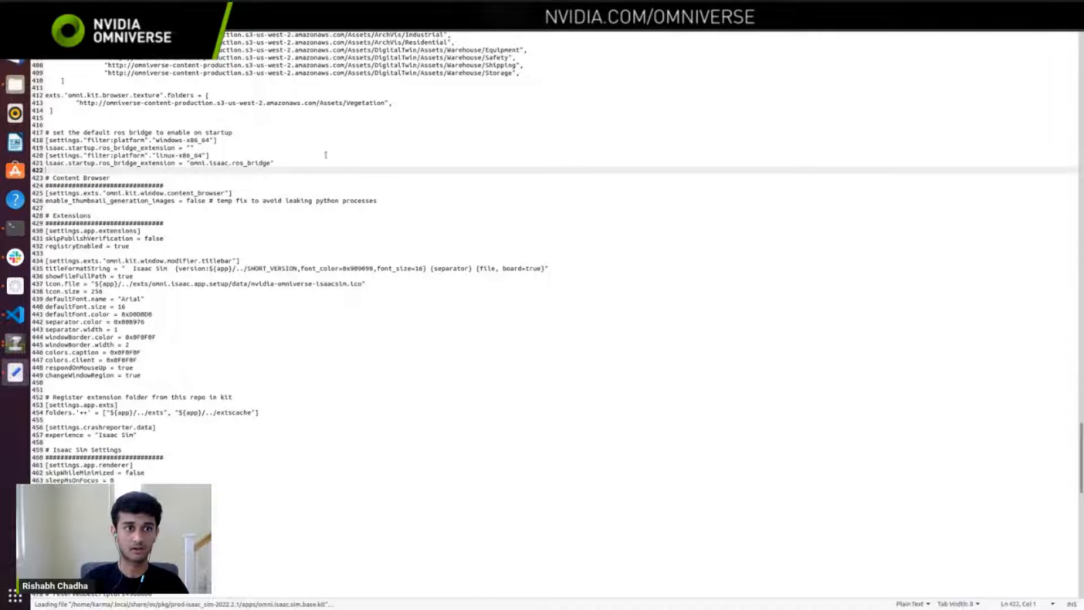
pyautogui.click(326, 155)
pyautogui.hotkey('ctrl', 'f')
pyautogui.write('i')
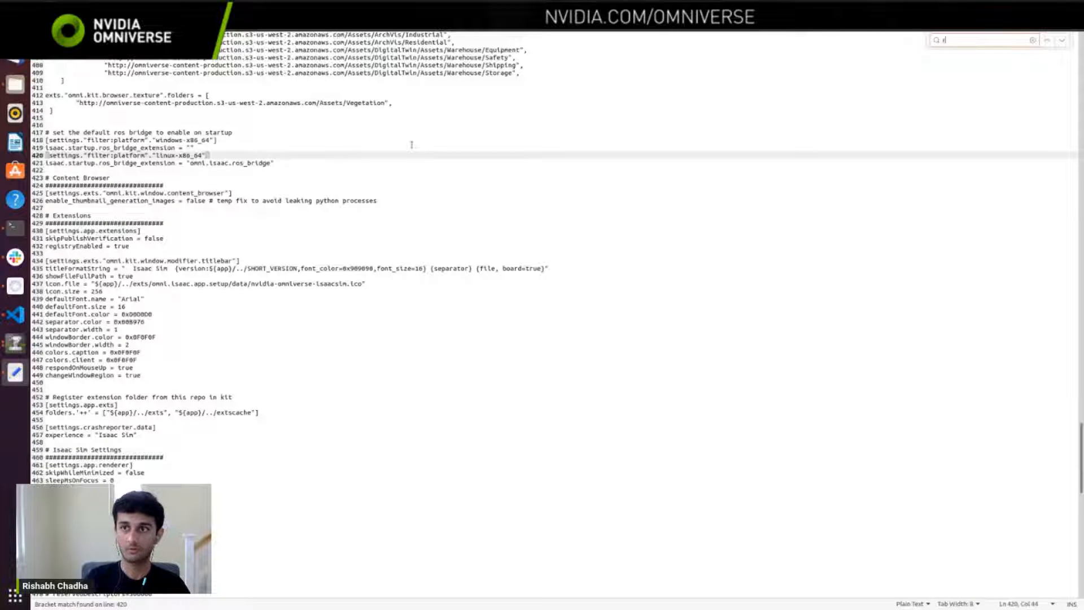
pyautogui.write('os')
pyautogui.press('Escape')
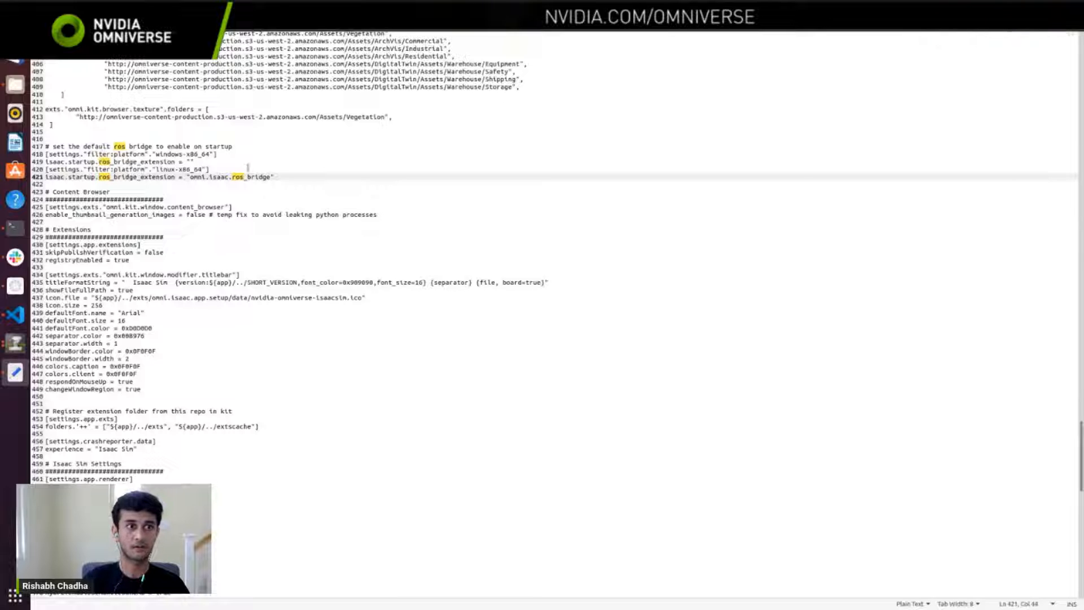
# Step: Select the settings block for the default ROS bridge to enable on startup, lines 417 to 421
pyautogui.hotkey('shift', 'Up')
pyautogui.hotkey('shift', 'Up')
pyautogui.hotkey('shift', 'Up')
pyautogui.hotkey('shift', 'Up')
pyautogui.hotkey('shift', 'Home')
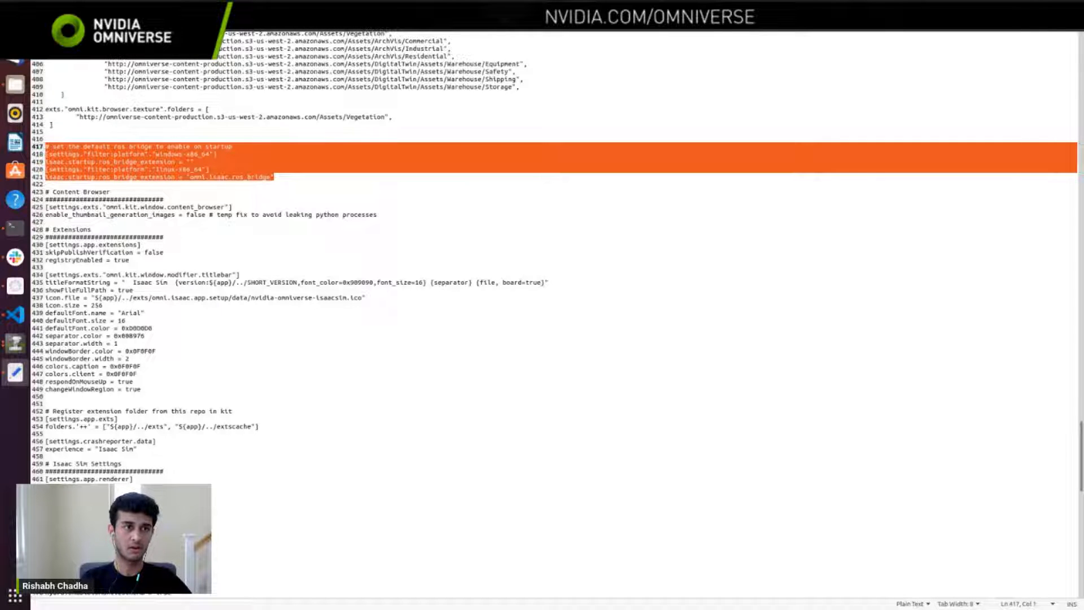
# Step: Highlight the Windows platform lines of the default ROS bridge setting, followed by the Linux platform lines 420 to 421
pyautogui.click(151, 168)
pyautogui.moveTo(201, 161); pyautogui.dragTo(54, 141)
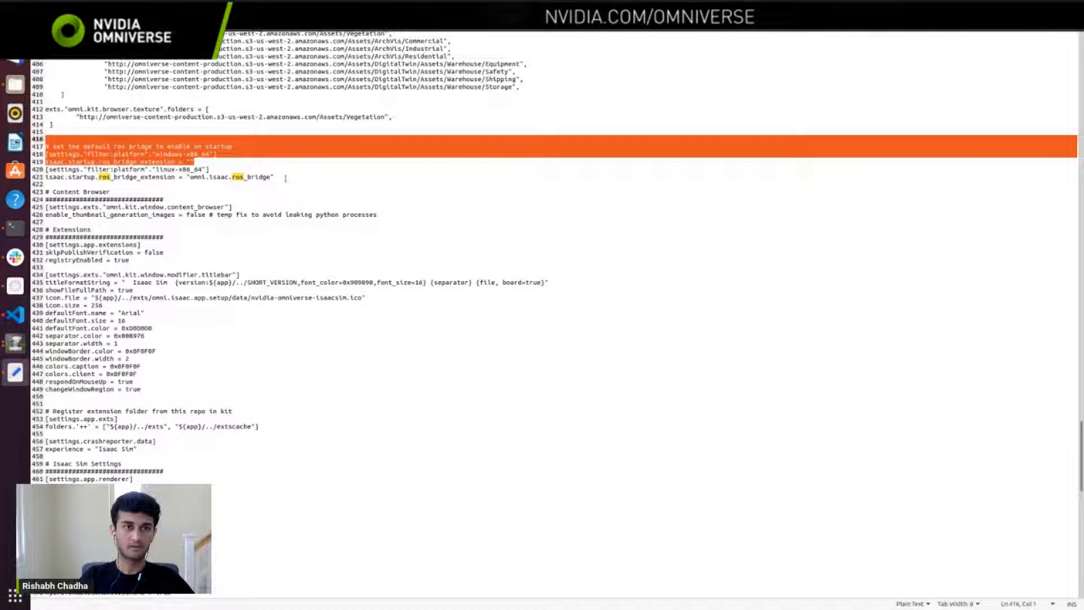
pyautogui.moveTo(274, 177); pyautogui.dragTo(46, 171)
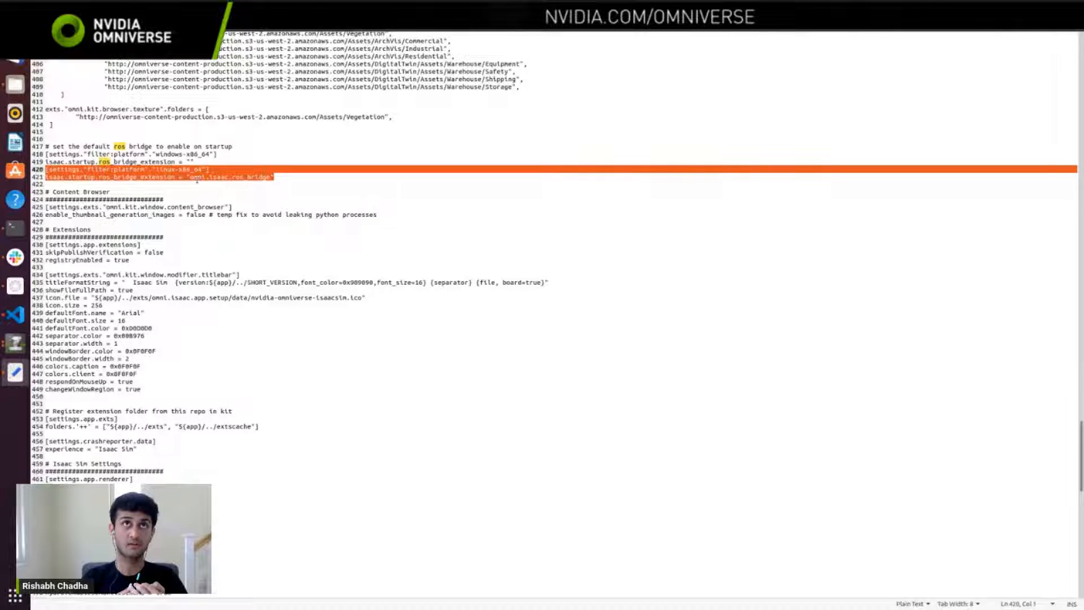
# Step: Try changing the Linux startup bridge extension on line 421 to omni.isaac.ros2_bridge
pyautogui.click(197, 179)
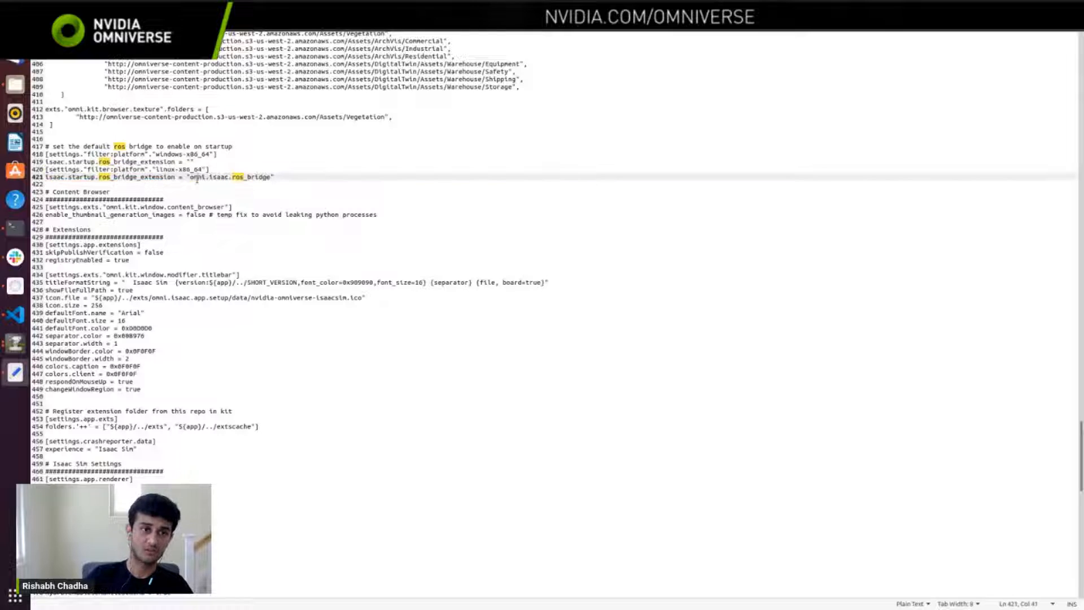
pyautogui.click(244, 178)
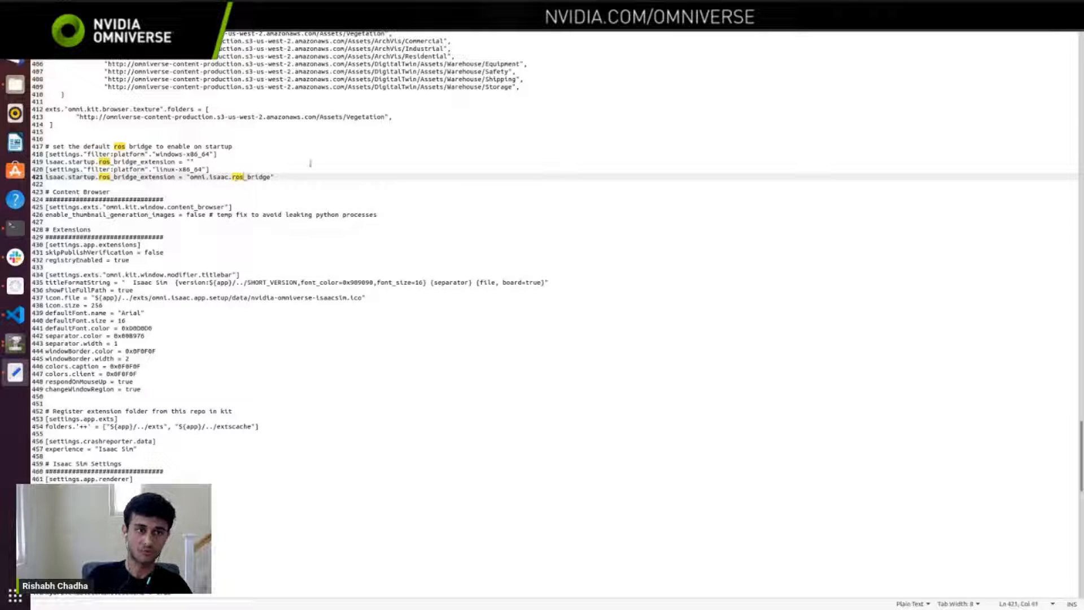
pyautogui.write('2')
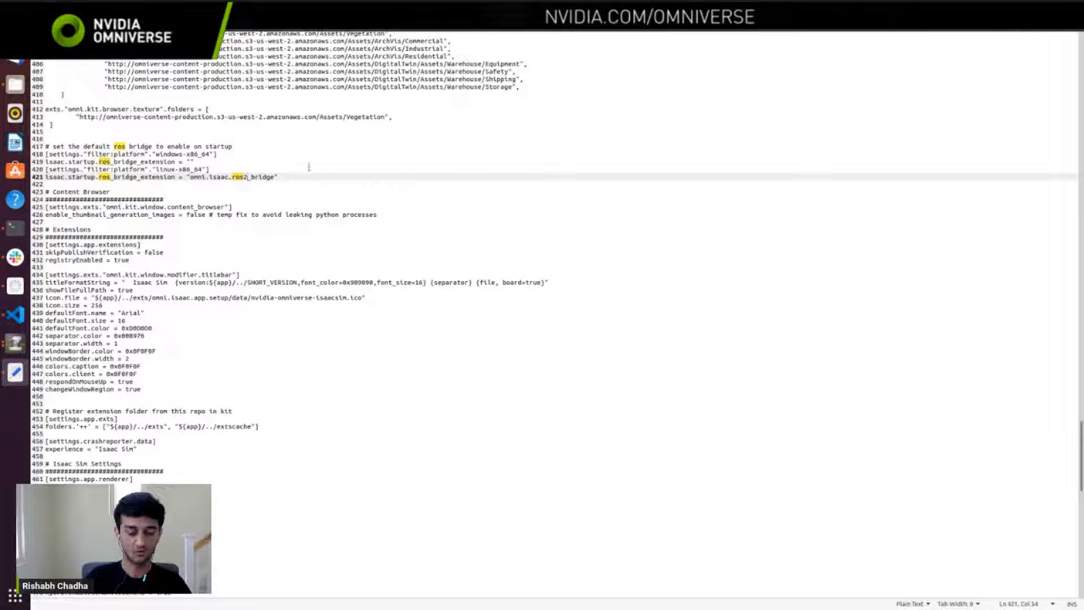
pyautogui.press('BackSpace')
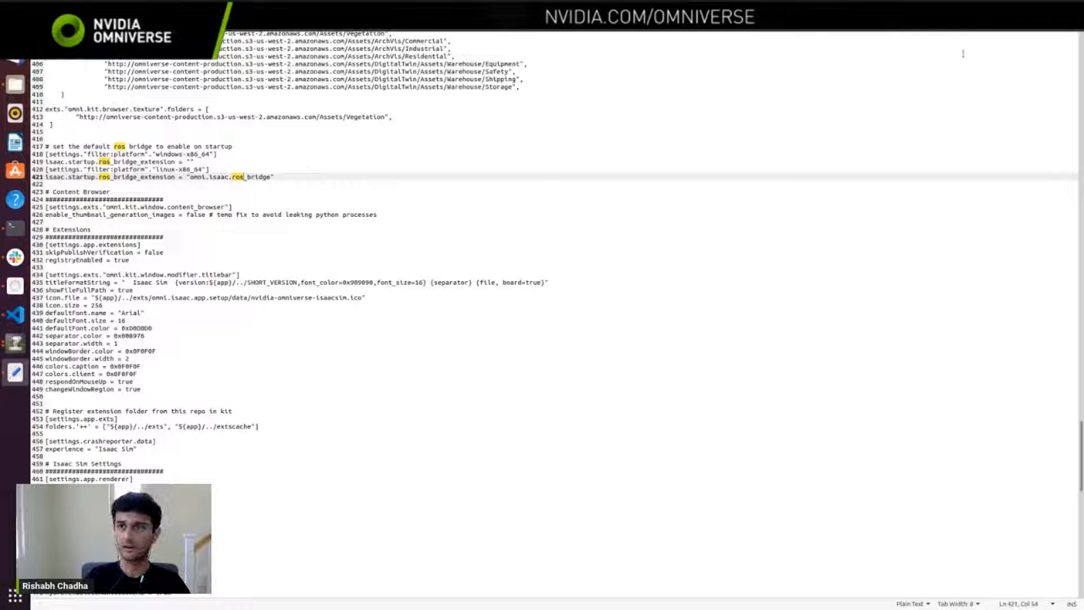
# Step: Close the kit file in the text editor and check the Isaac Sim startup output in the terminal
pyautogui.click(1078, 32)
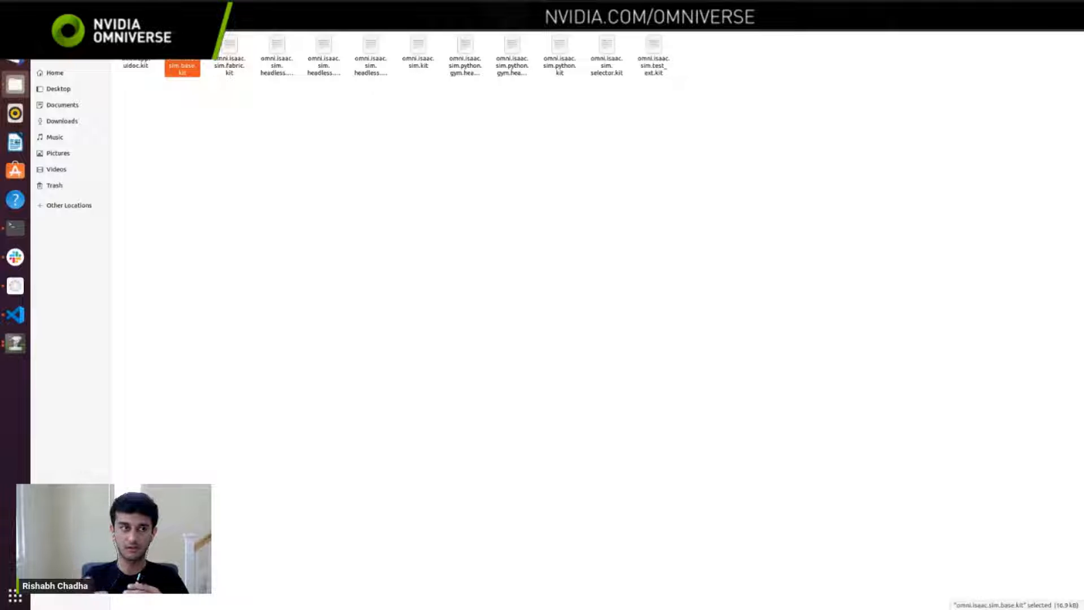
pyautogui.hotkey('alt', 'Tab')
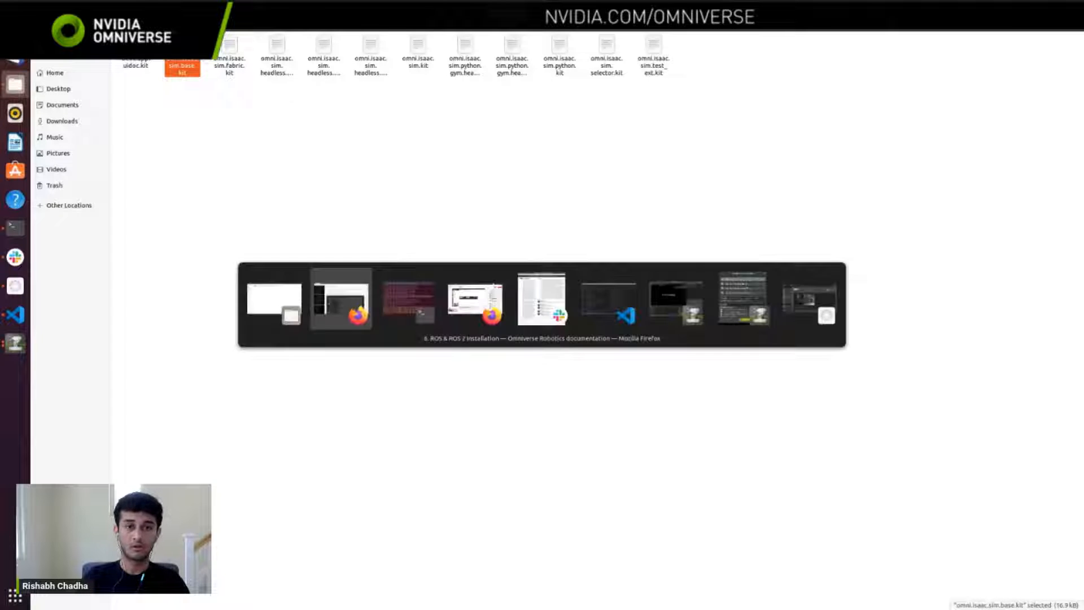
pyautogui.hotkey('alt', 'Tab')
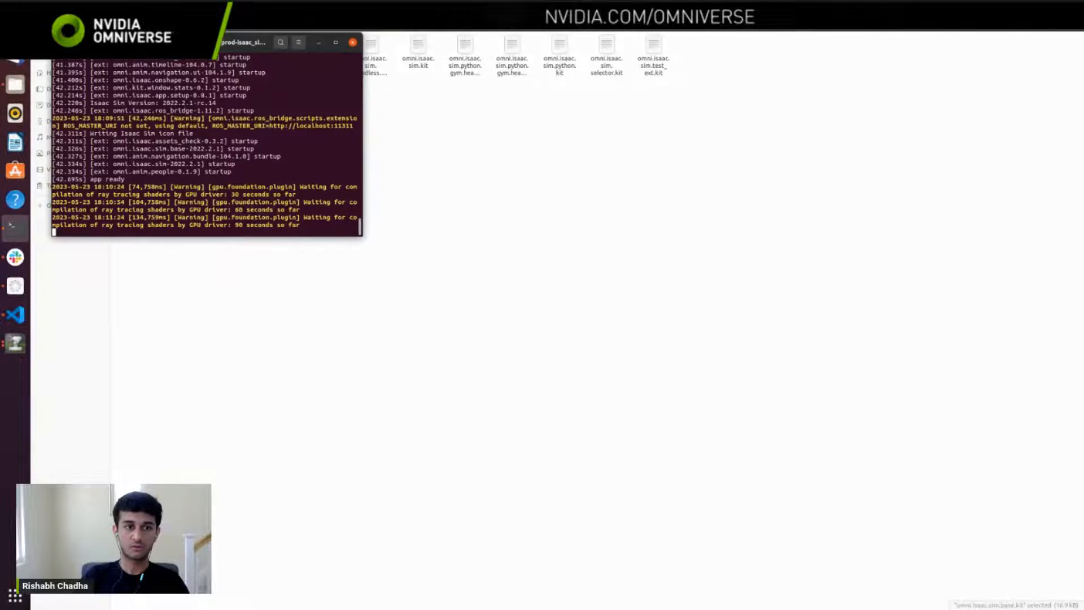
pyautogui.hotkey('alt', 'Tab')
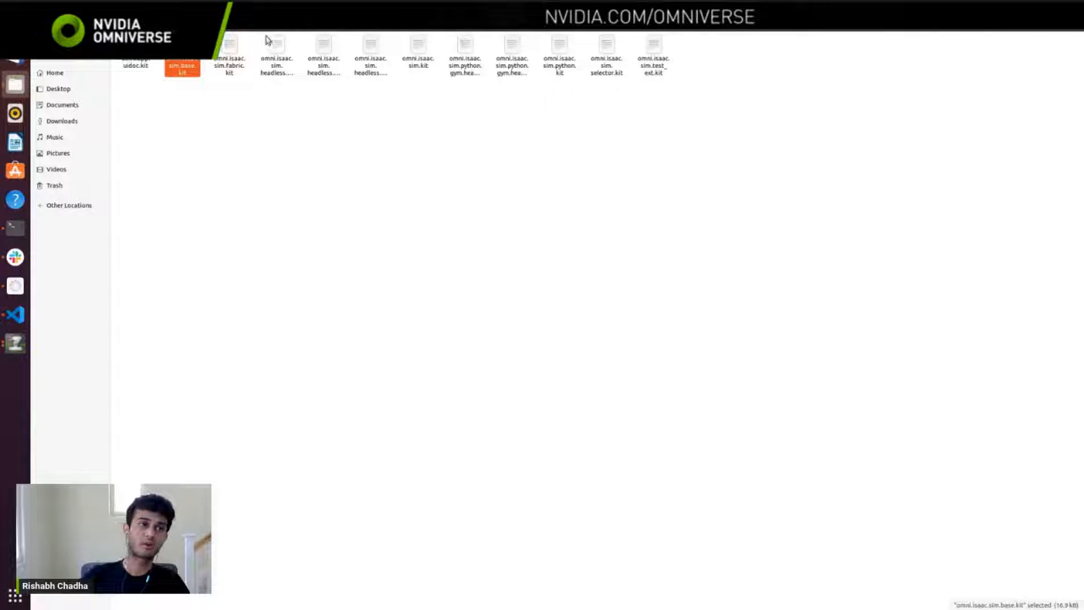
# Step: Switch to the ROS & ROS 2 Installation page in Firefox and look through its bridge preparation, workspace setup and included package sections
pyautogui.click(15, 28)
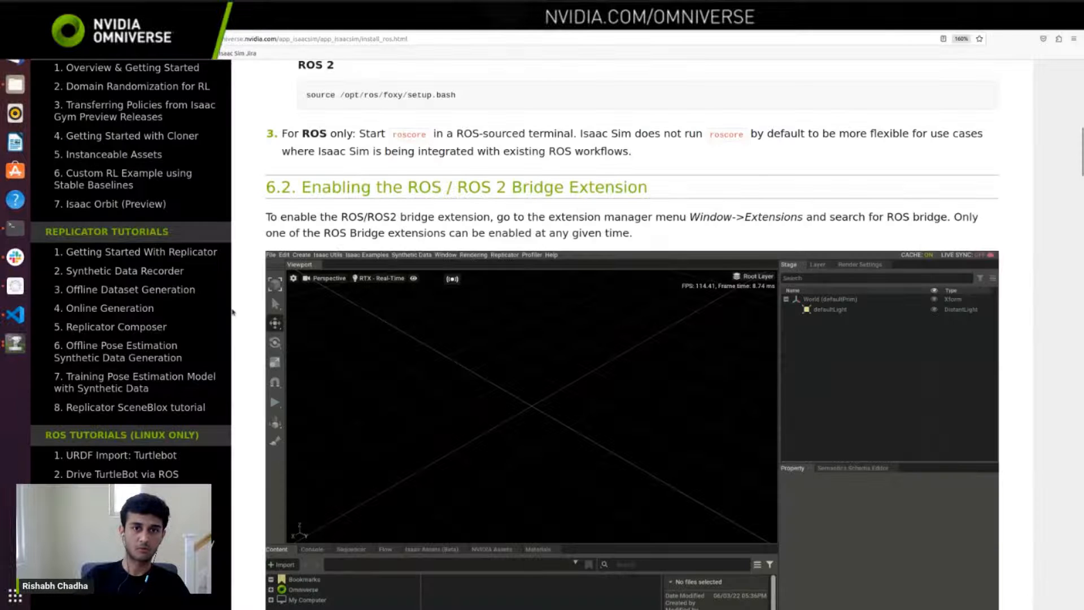
pyautogui.scroll(-15, 309, 298)
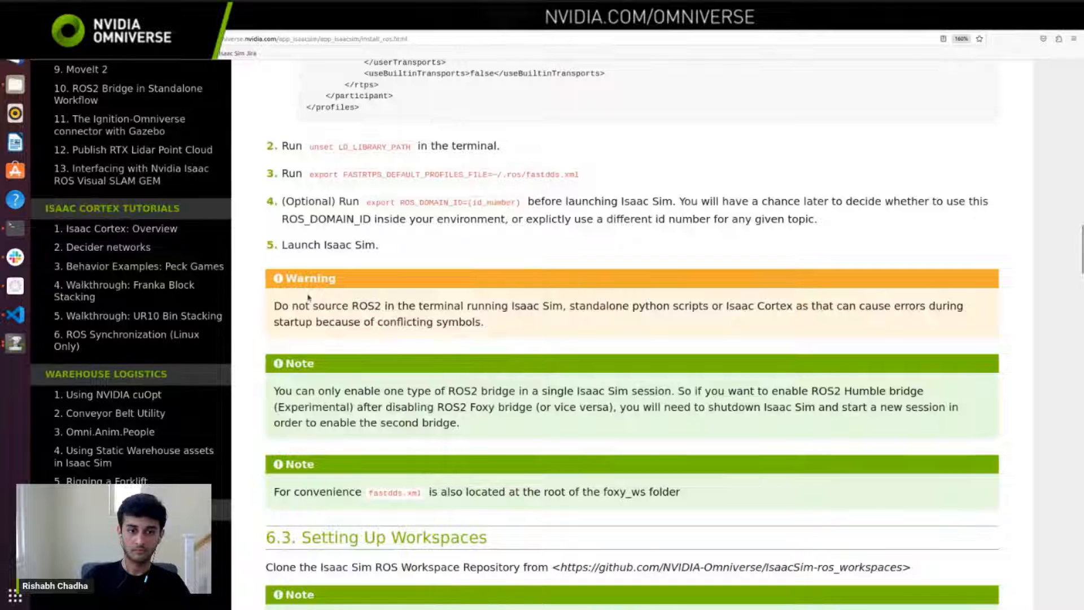
pyautogui.scroll(-9, 309, 298)
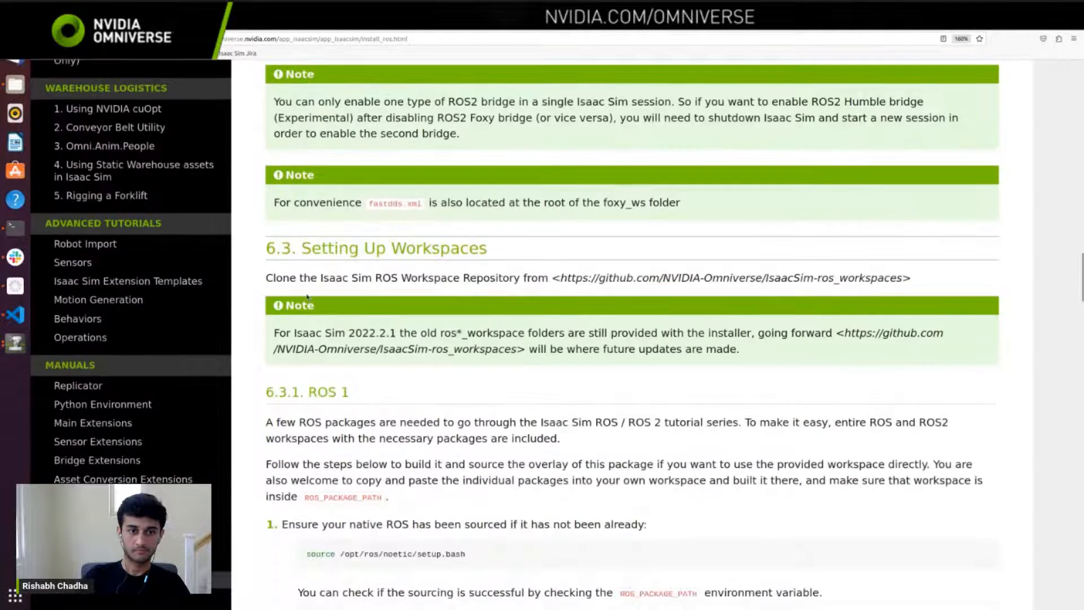
pyautogui.scroll(-8, 308, 297)
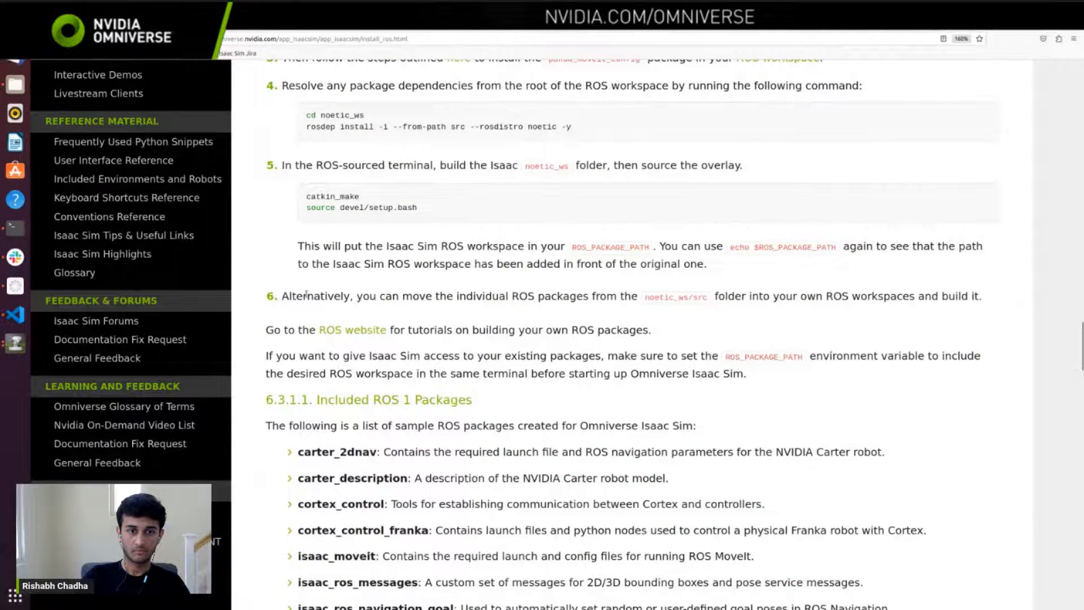
pyautogui.scroll(-10, 306, 294)
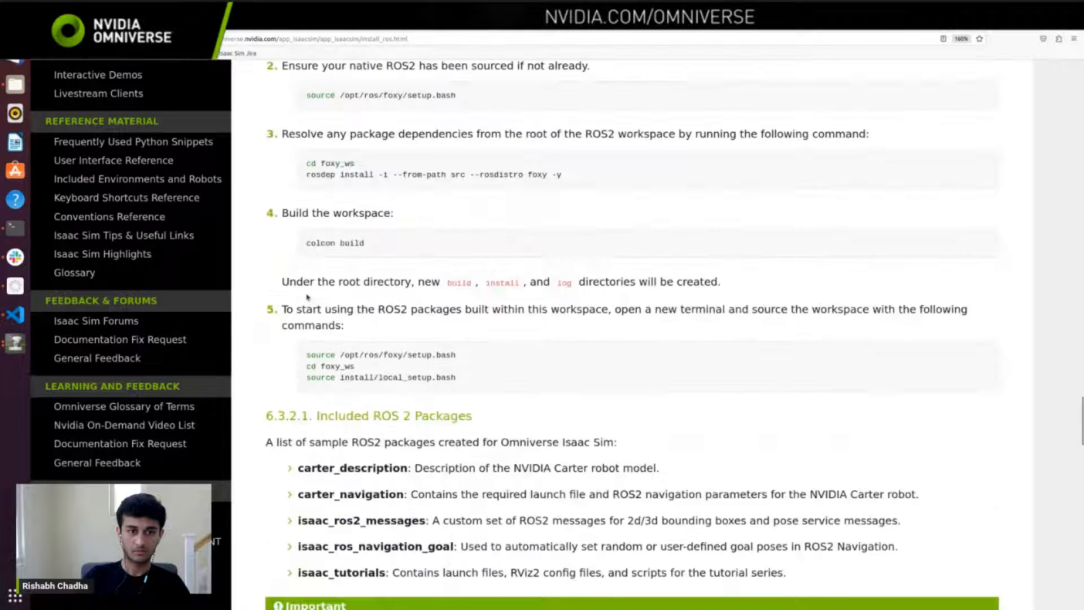
pyautogui.scroll(-12, 308, 298)
pyautogui.scroll(20, 308, 297)
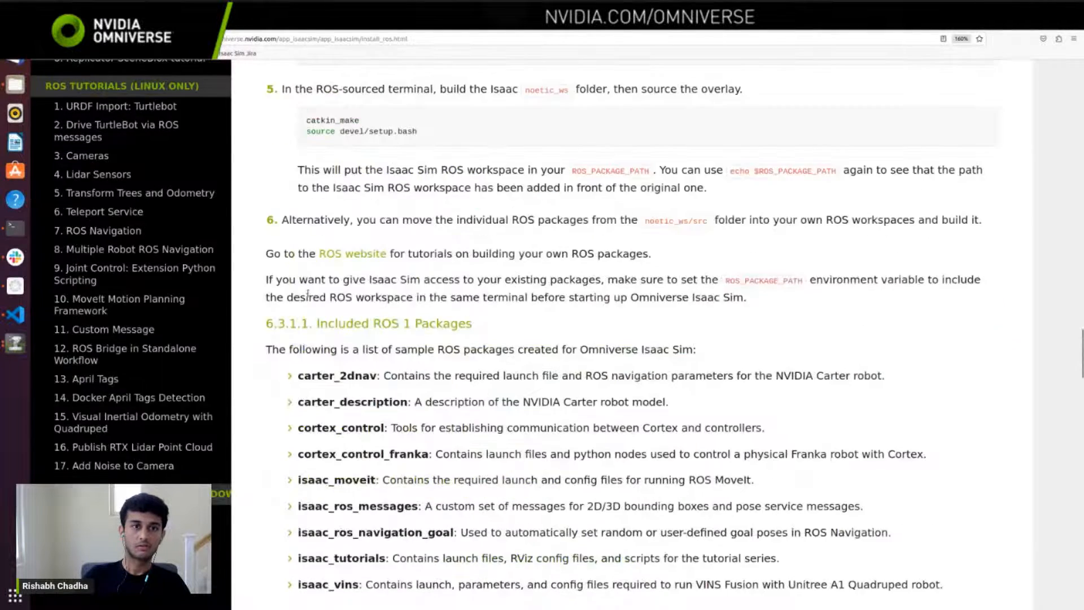
pyautogui.scroll(20, 307, 294)
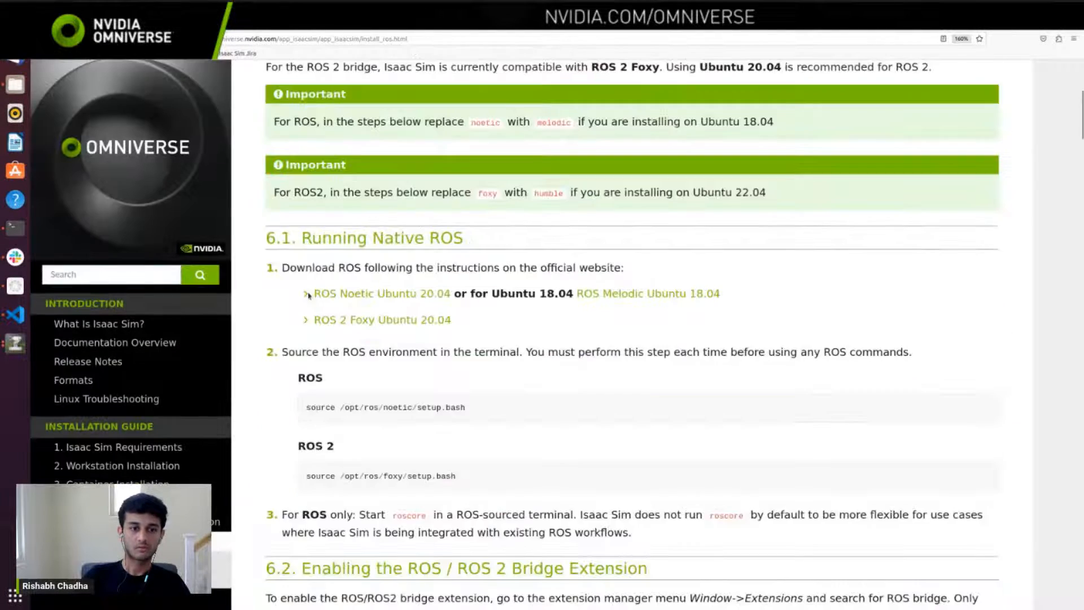
# Step: Highlight step 3 of Running Native ROS, about starting roscore in a ROS-sourced terminal, and clear the highlight
pyautogui.scroll(-4, 308, 295)
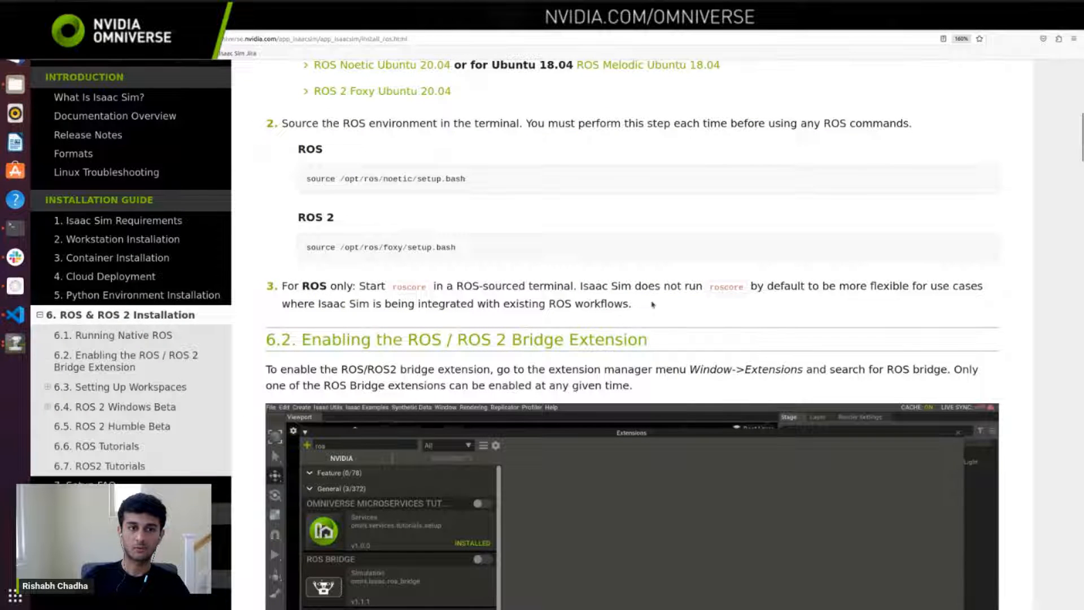
pyautogui.moveTo(653, 305); pyautogui.dragTo(282, 286)
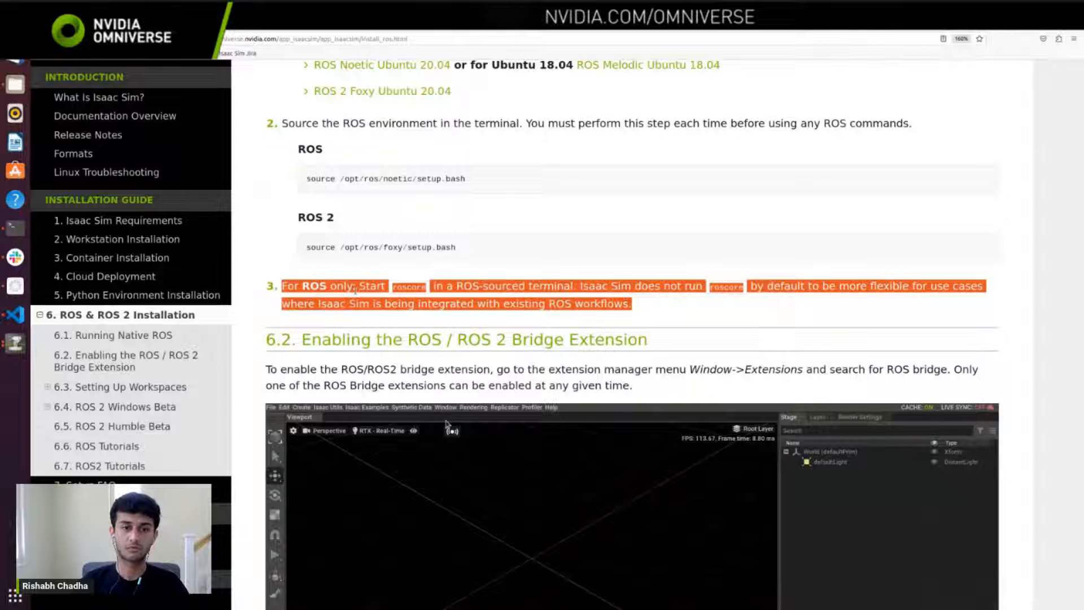
pyautogui.click(356, 290)
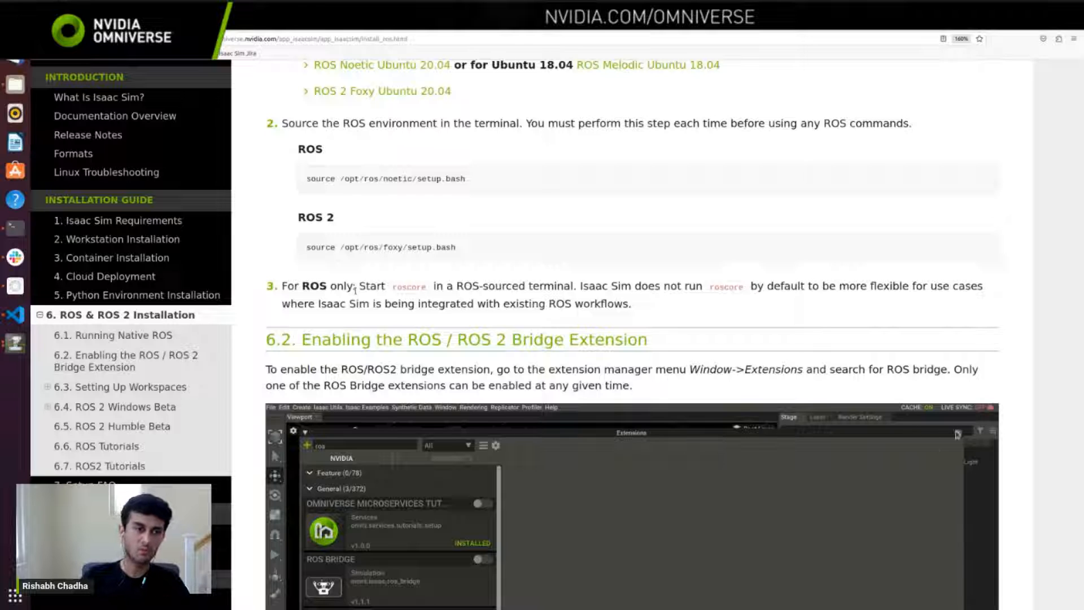
# Step: Check the loading Isaac Sim window and the terminal, and return to the documentation page
pyautogui.click(14, 341)
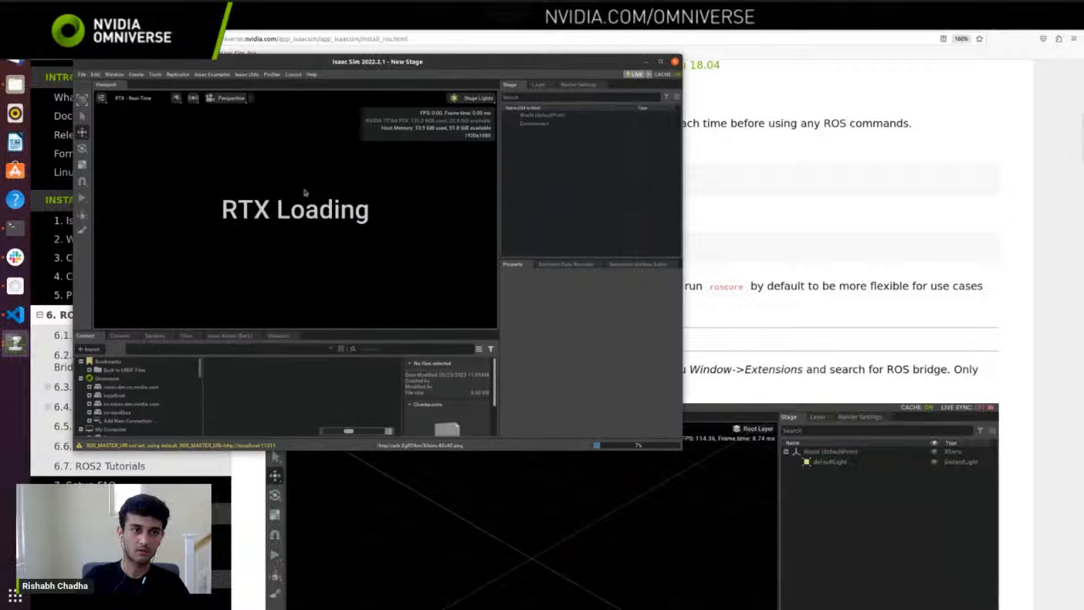
pyautogui.click(16, 236)
pyautogui.click(786, 124)
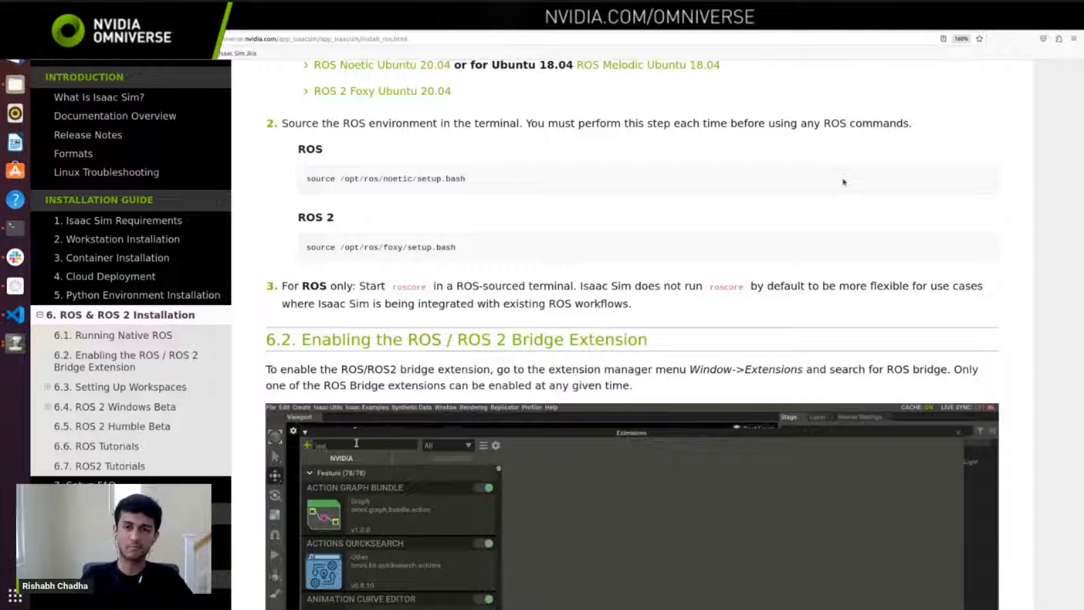
# Step: Find the ROS2 Bridge prep instructions and highlight the warning against sourcing ROS2 in the terminal running Isaac Sim
pyautogui.scroll(-5, 605, 243)
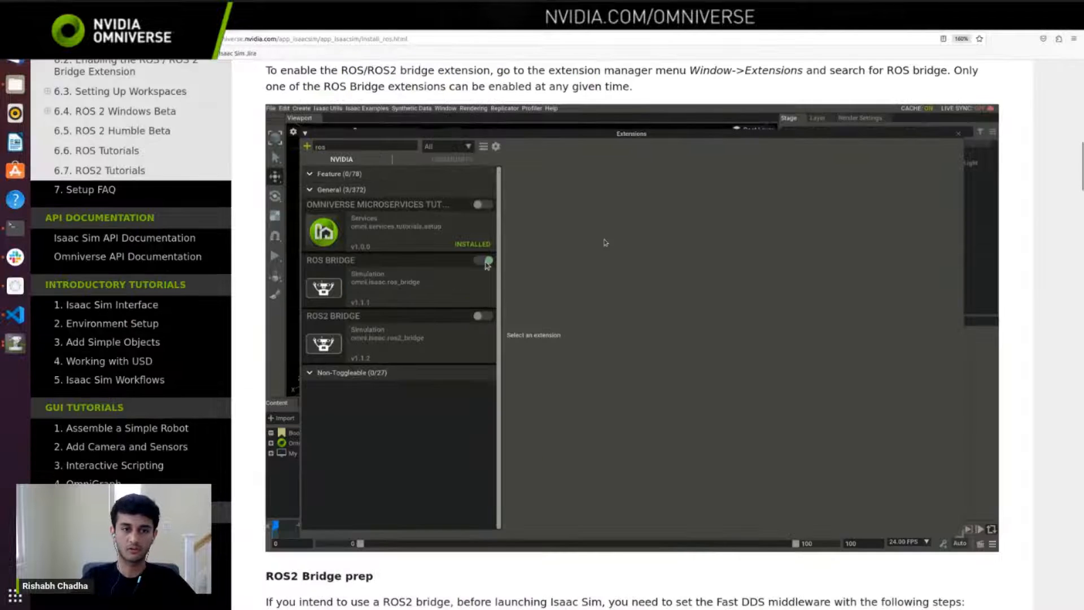
pyautogui.scroll(-12, 605, 243)
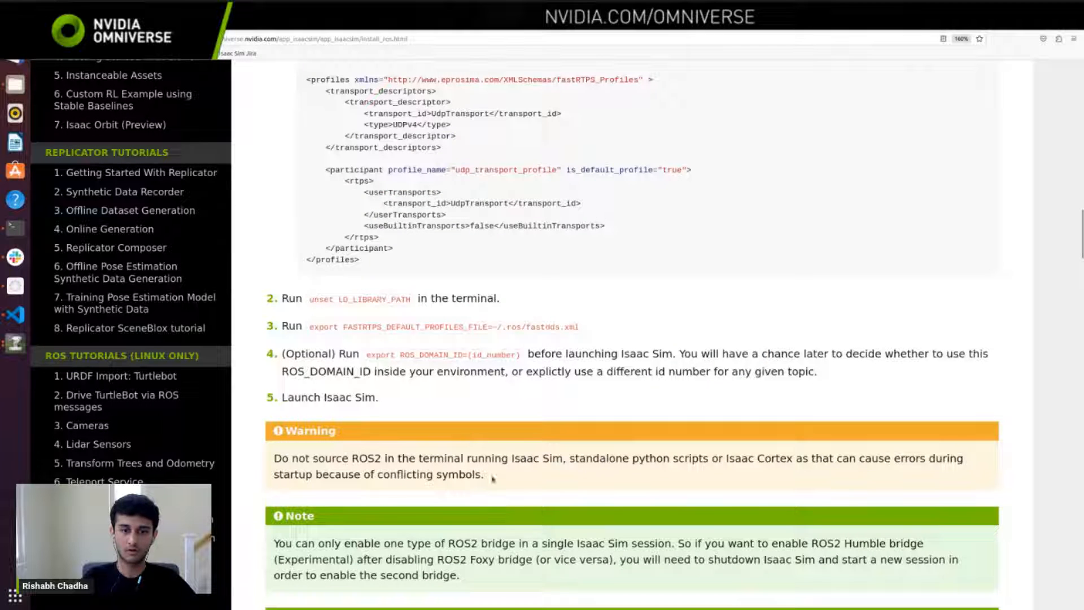
pyautogui.moveTo(493, 479); pyautogui.dragTo(274, 457)
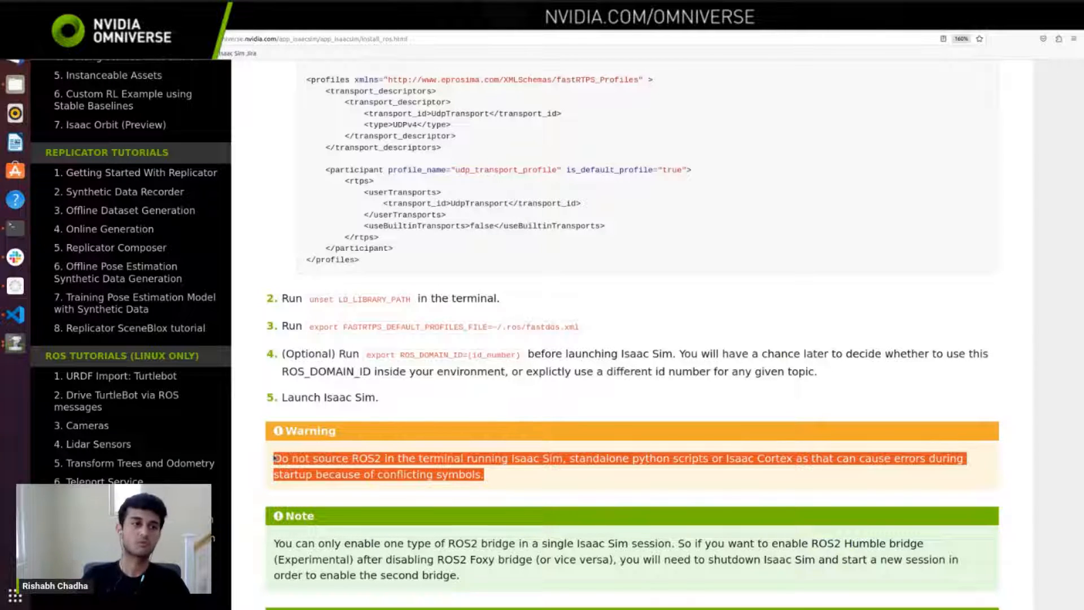
# Step: Switch to Visual Studio Code, reveal the file explorer and examine the standalone_examples scripts in the api/omni.isaac.ros2_bridge folder
pyautogui.click(16, 314)
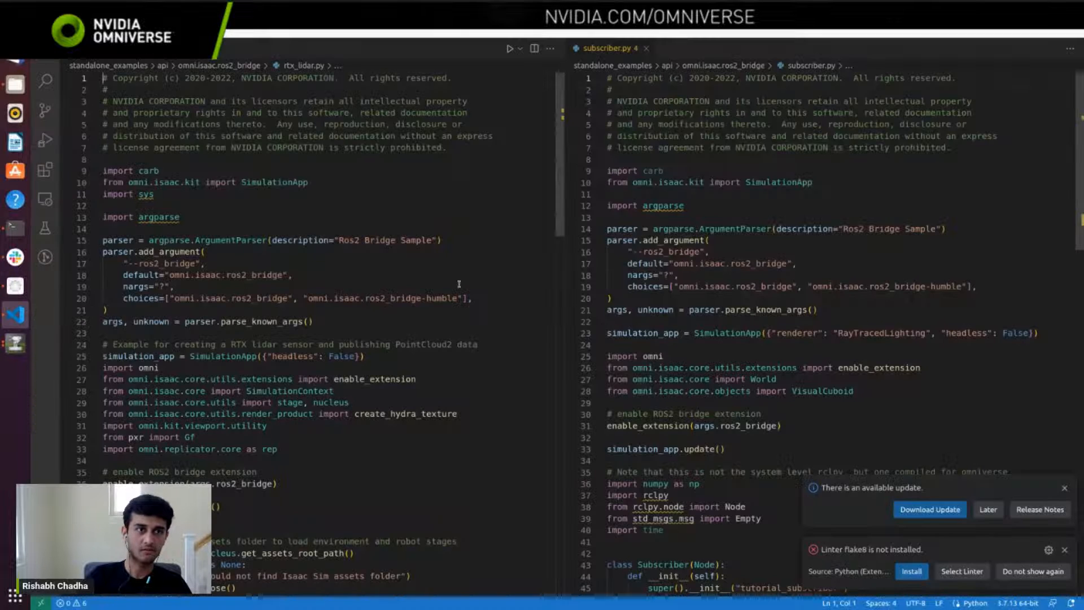
pyautogui.moveTo(61, 207); pyautogui.dragTo(213, 210)
pyautogui.scroll(1, 136, 216)
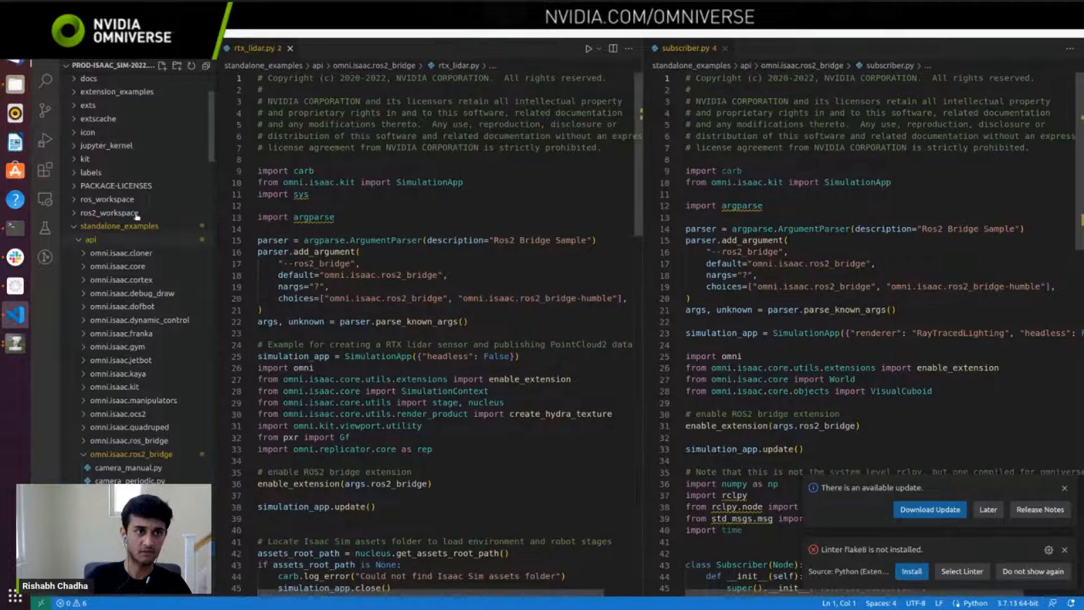
pyautogui.scroll(-1, 121, 367)
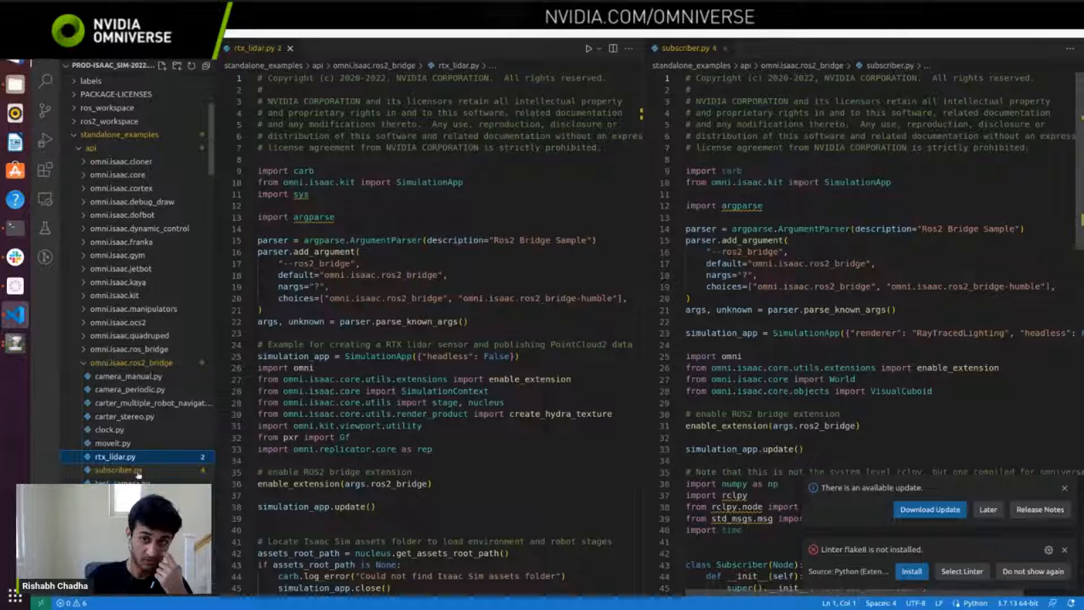
pyautogui.scroll(-1, 113, 395)
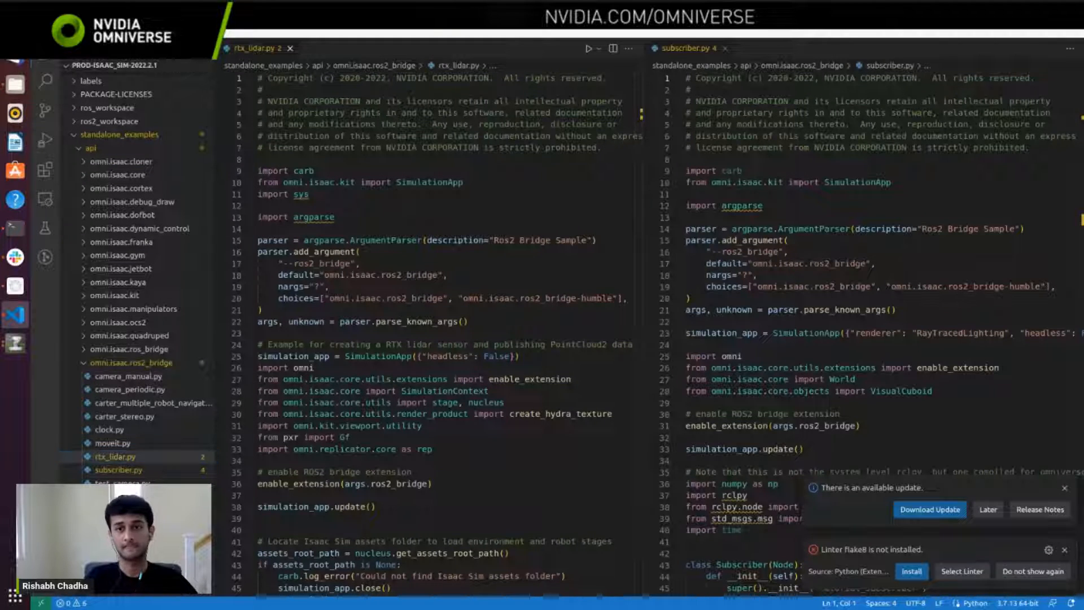
# Step: Hide the file explorer, look through subscriber.py from start to end and widen its editor pane
pyautogui.hotkey('ctrl', 'b')
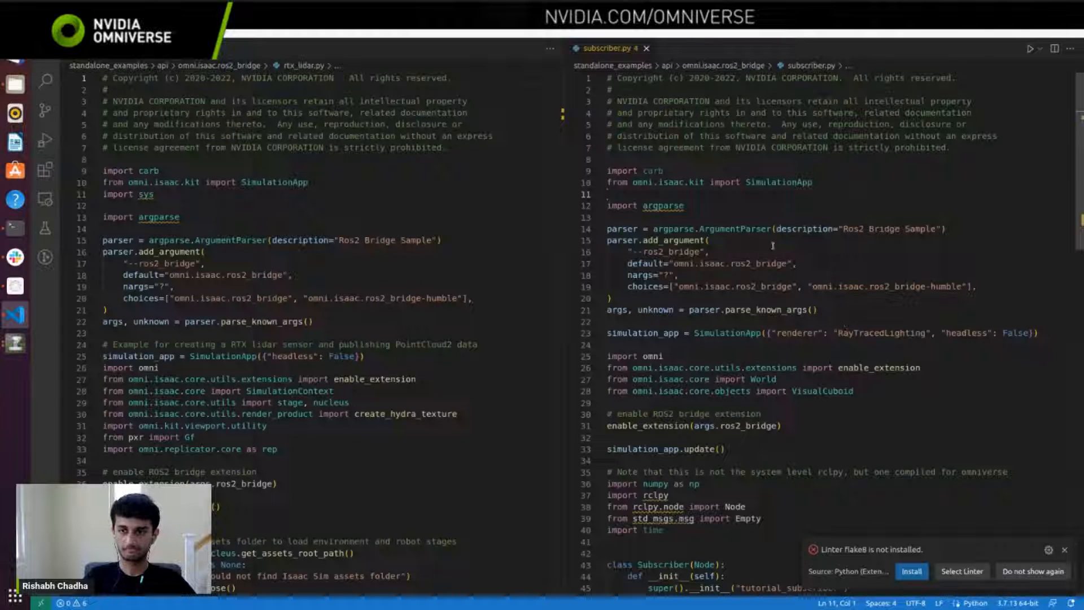
pyautogui.scroll(-15, 777, 246)
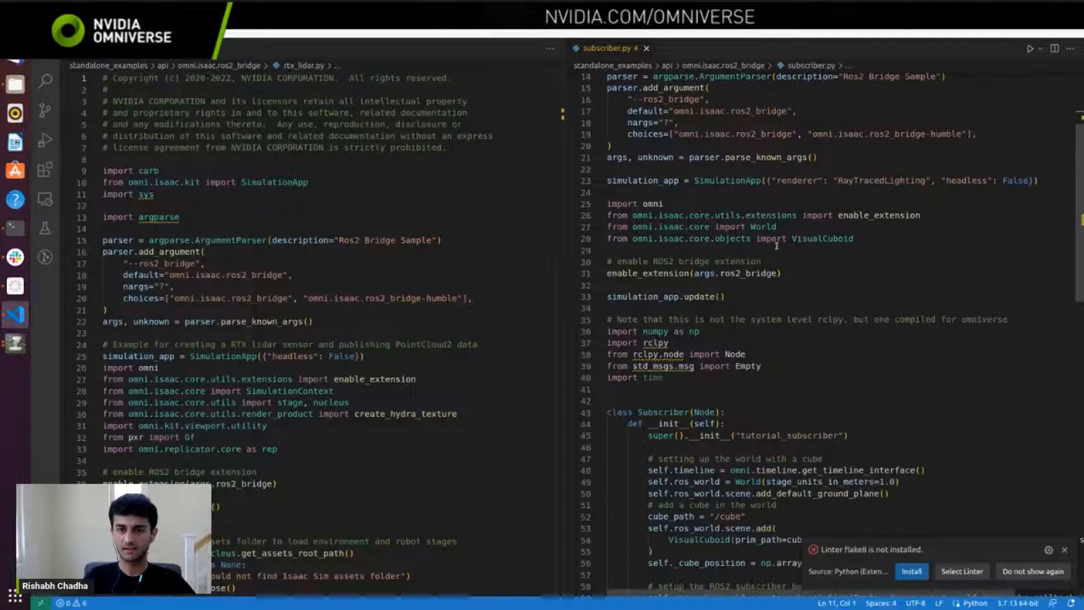
pyautogui.scroll(-9, 777, 246)
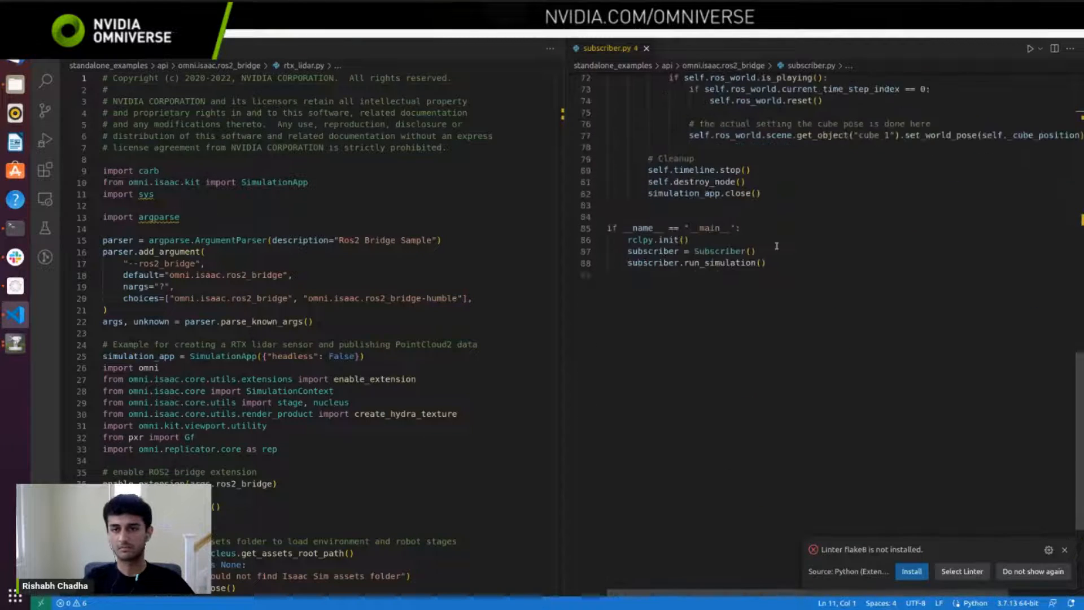
pyautogui.scroll(18, 776, 245)
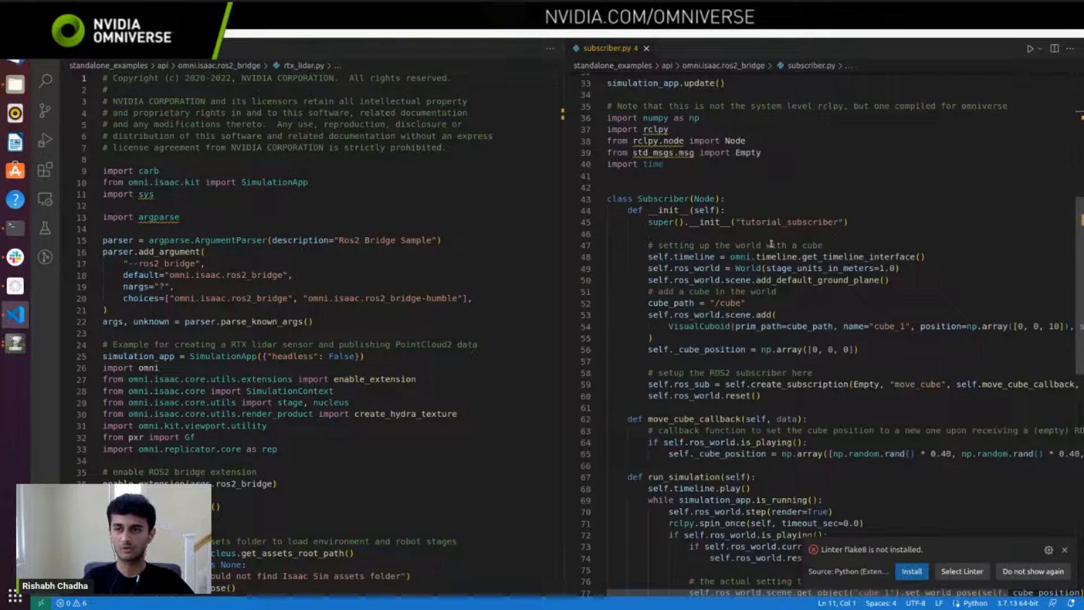
pyautogui.scroll(6, 771, 243)
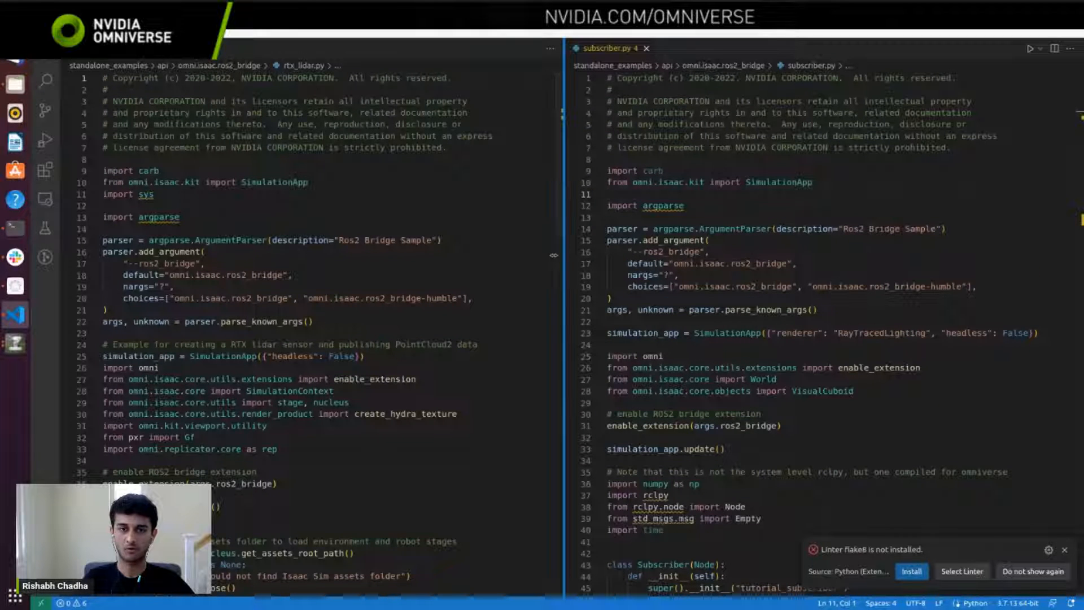
pyautogui.moveTo(567, 254); pyautogui.dragTo(533, 255)
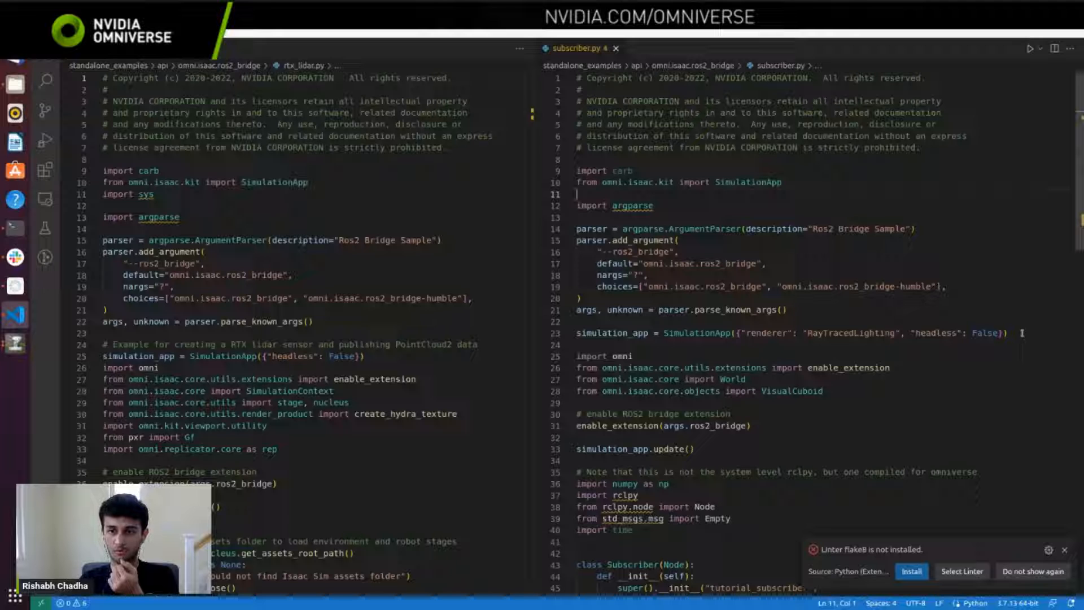
# Step: Highlight the SimulationApp line and the ROS2 bridge argument parser block in subscriber.py, including the omni.isaac.ros2_bridge-humble choice
pyautogui.moveTo(1019, 332); pyautogui.dragTo(576, 332)
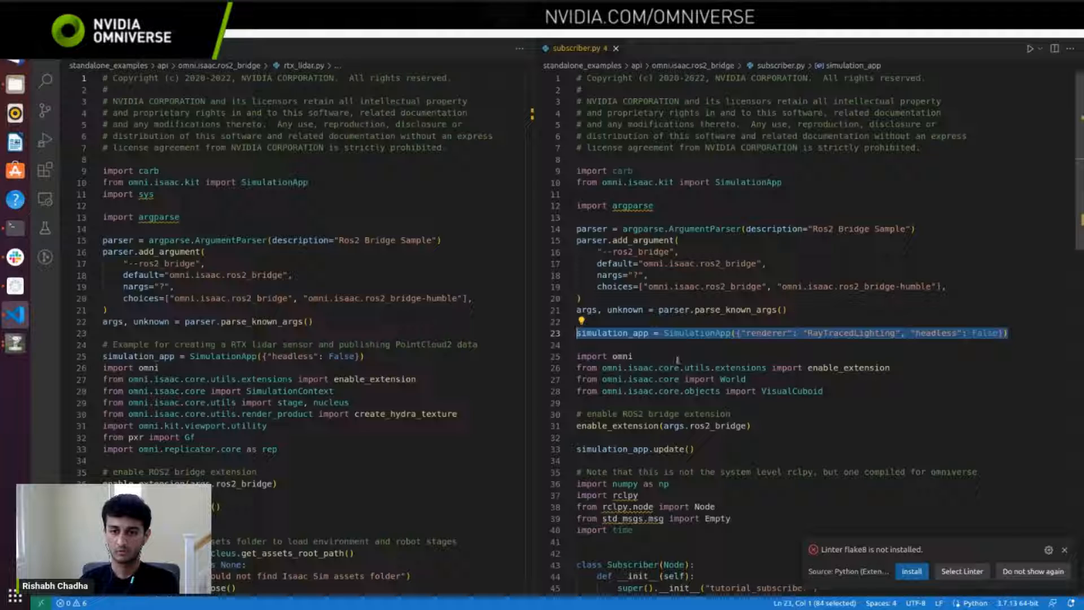
pyautogui.moveTo(678, 335)
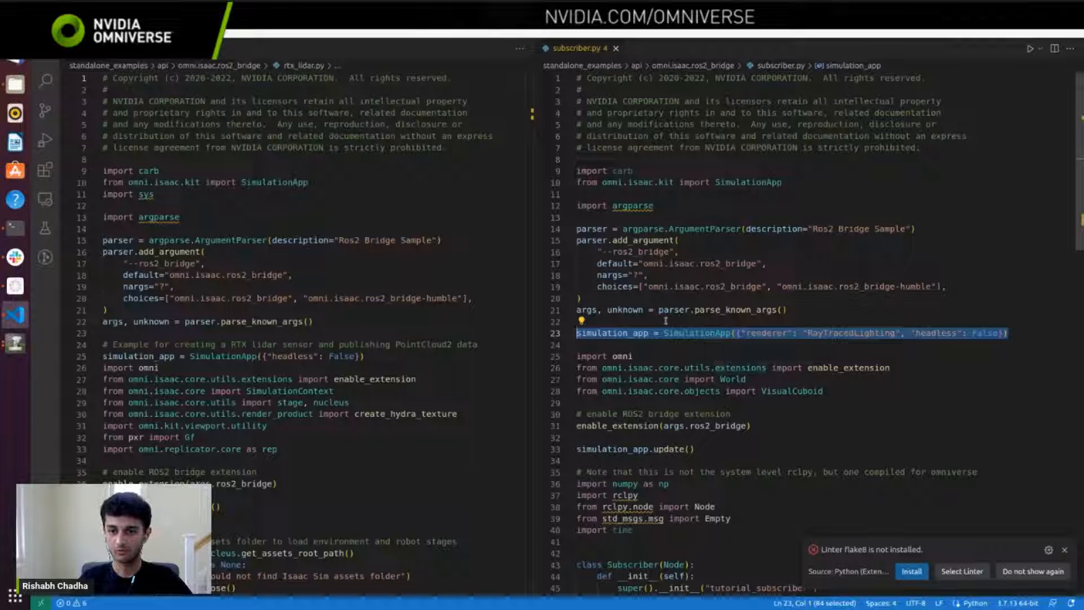
pyautogui.click(606, 333)
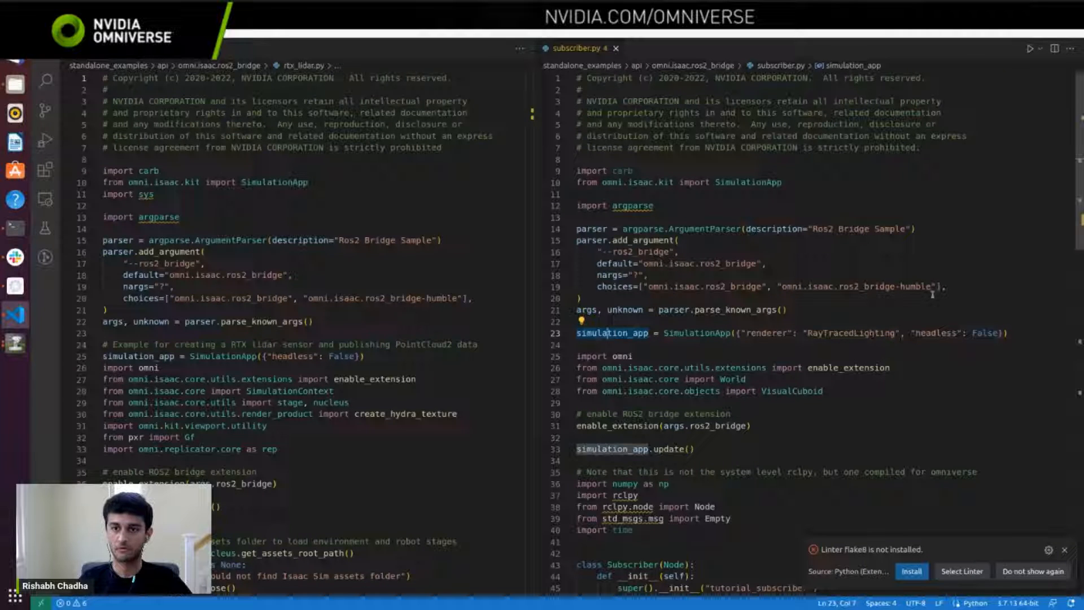
pyautogui.moveTo(946, 288); pyautogui.dragTo(576, 229)
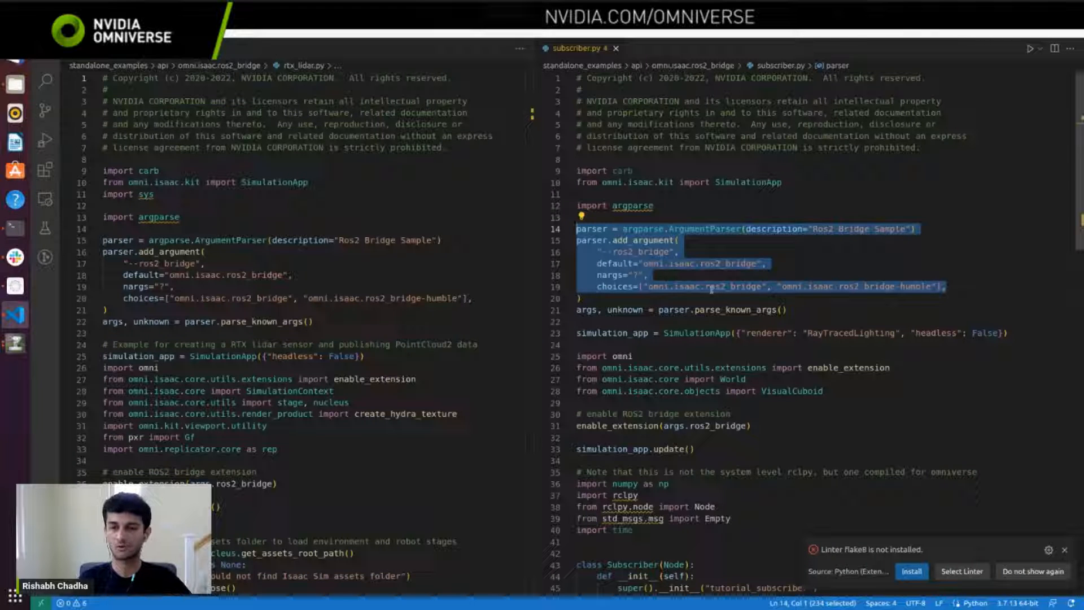
pyautogui.moveTo(778, 286); pyautogui.dragTo(914, 295)
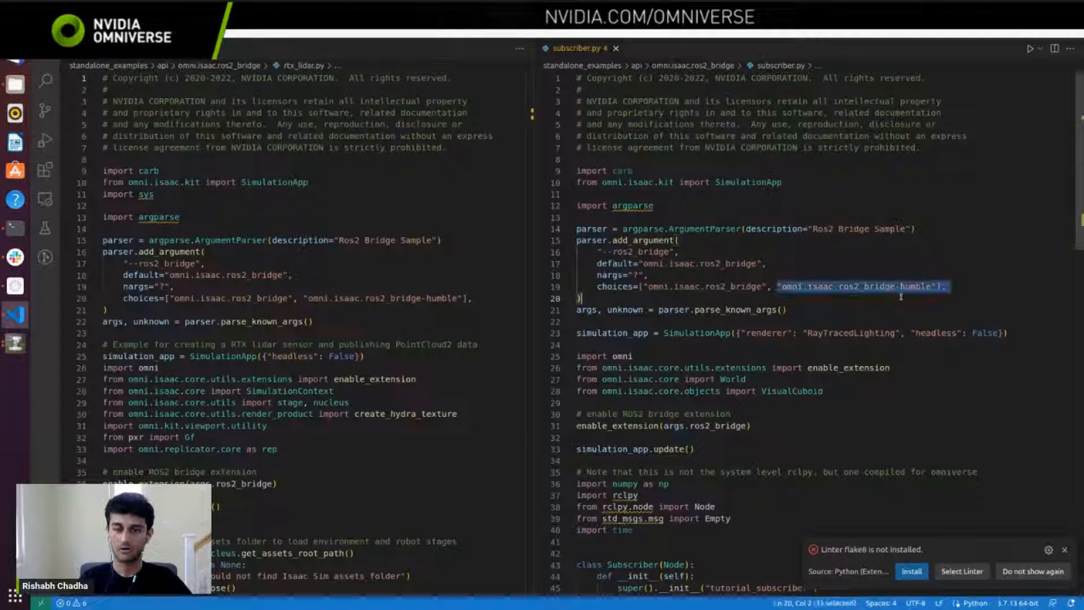
# Step: Highlight the omni imports below the SimulationApp line and the enable_extension(args.ros2_bridge) call
pyautogui.scroll(-1, 903, 299)
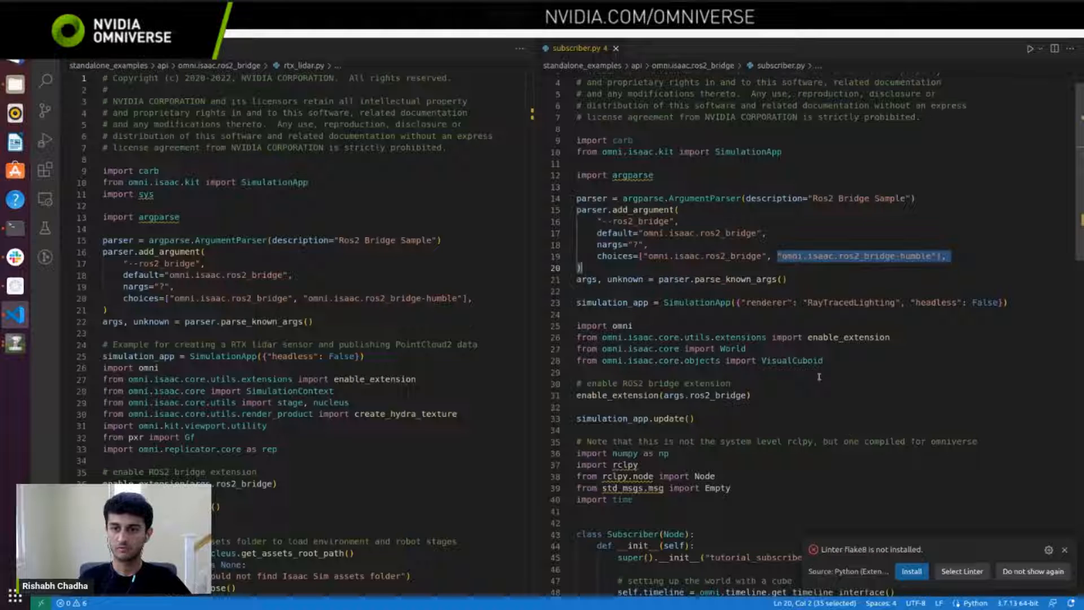
pyautogui.click(822, 337)
pyautogui.doubleClick(822, 337)
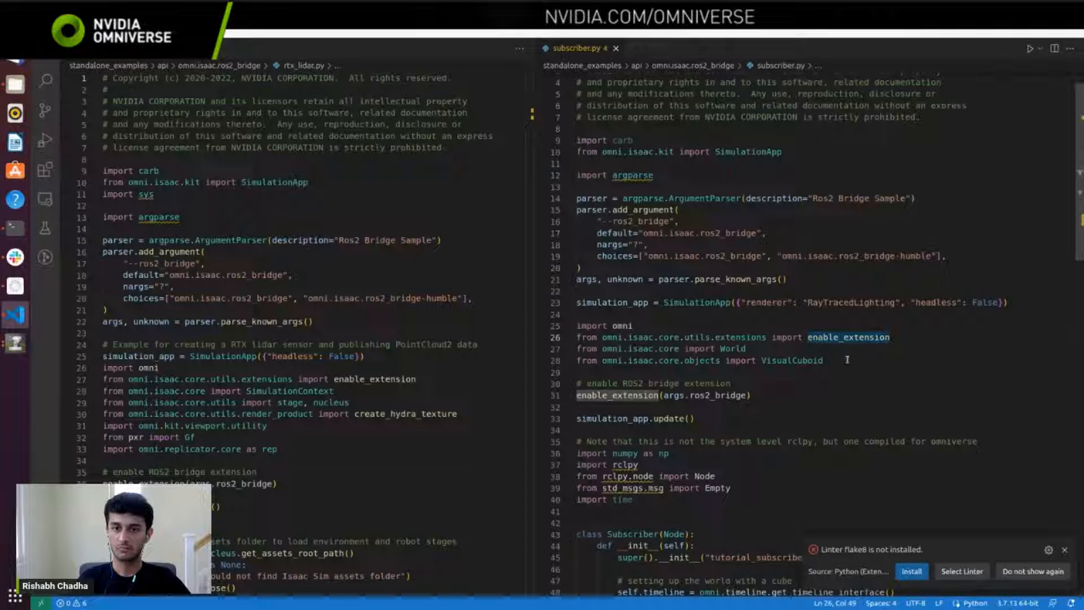
pyautogui.moveTo(847, 359); pyautogui.dragTo(574, 329)
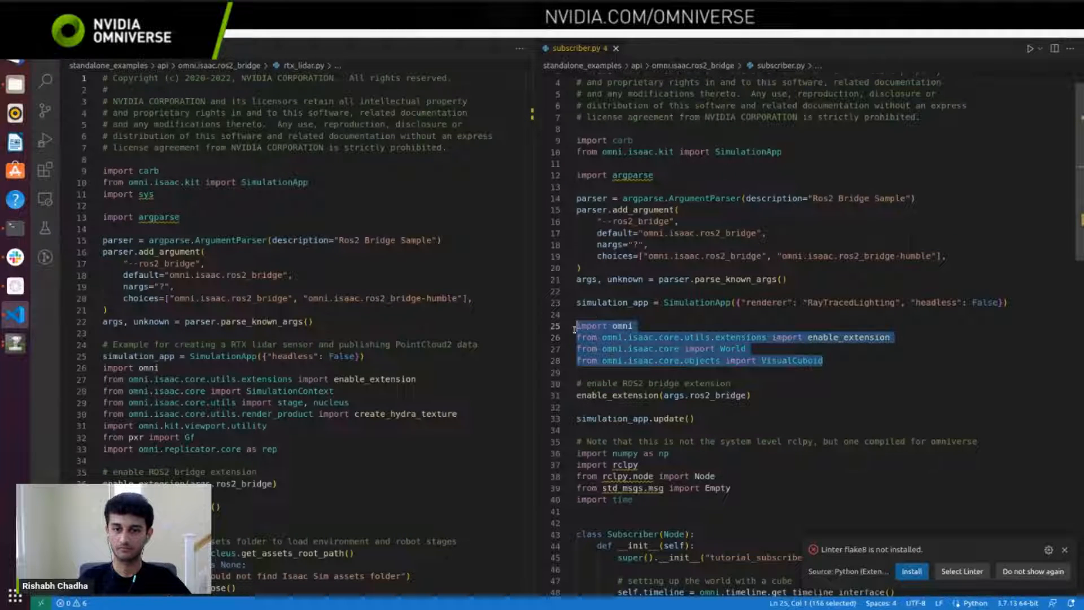
pyautogui.scroll(-1, 700, 426)
pyautogui.moveTo(751, 364); pyautogui.dragTo(575, 364)
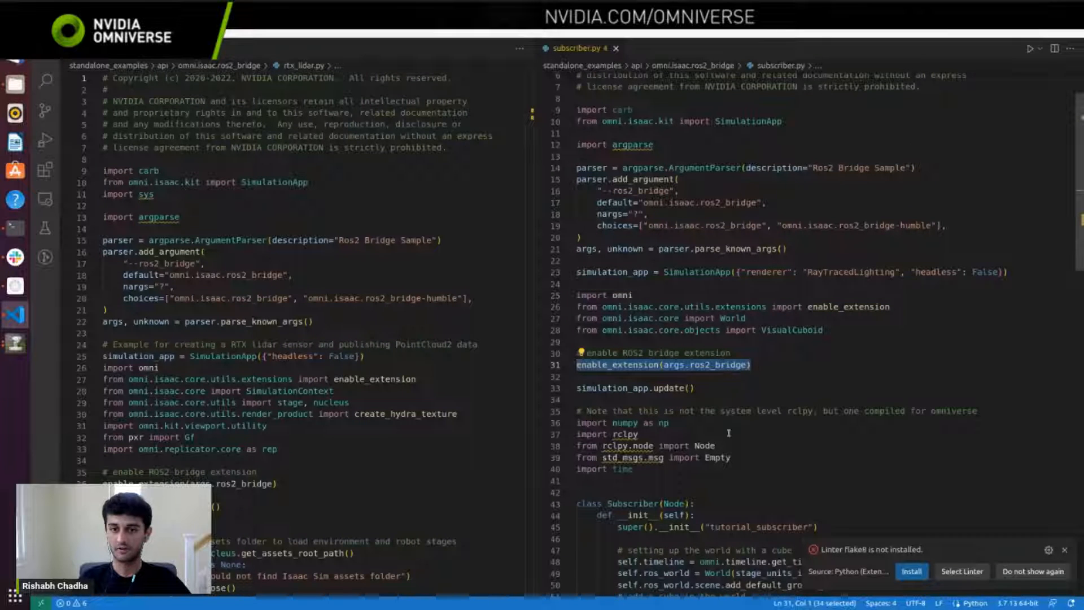
# Step: Highlight the rclpy import and the import lines for Node and the std_msgs Empty message
pyautogui.scroll(-1, 728, 378)
pyautogui.moveTo(674, 404); pyautogui.dragTo(576, 402)
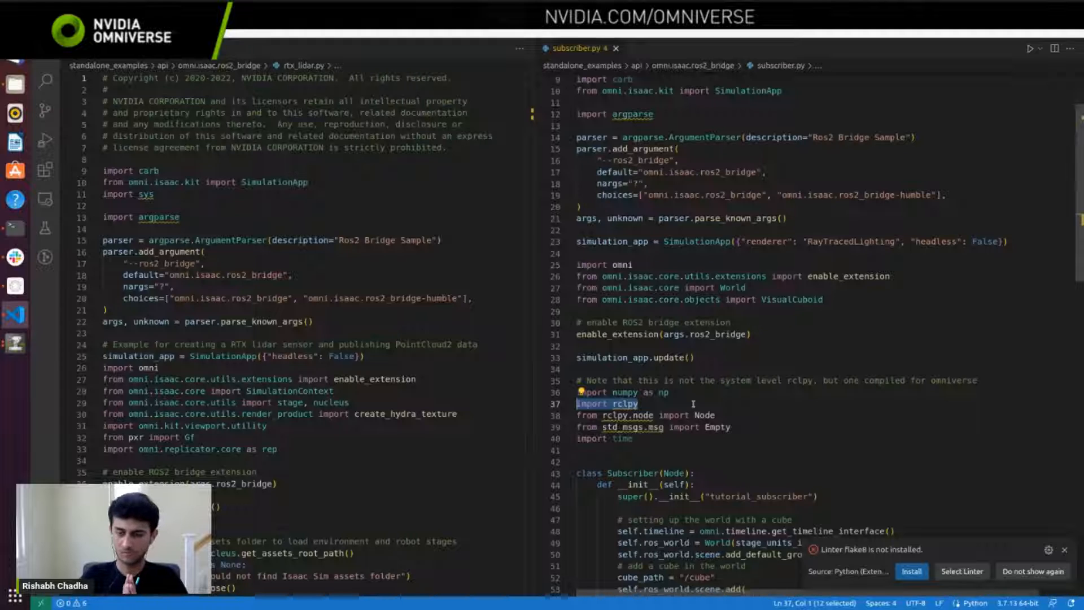
pyautogui.scroll(-1, 693, 404)
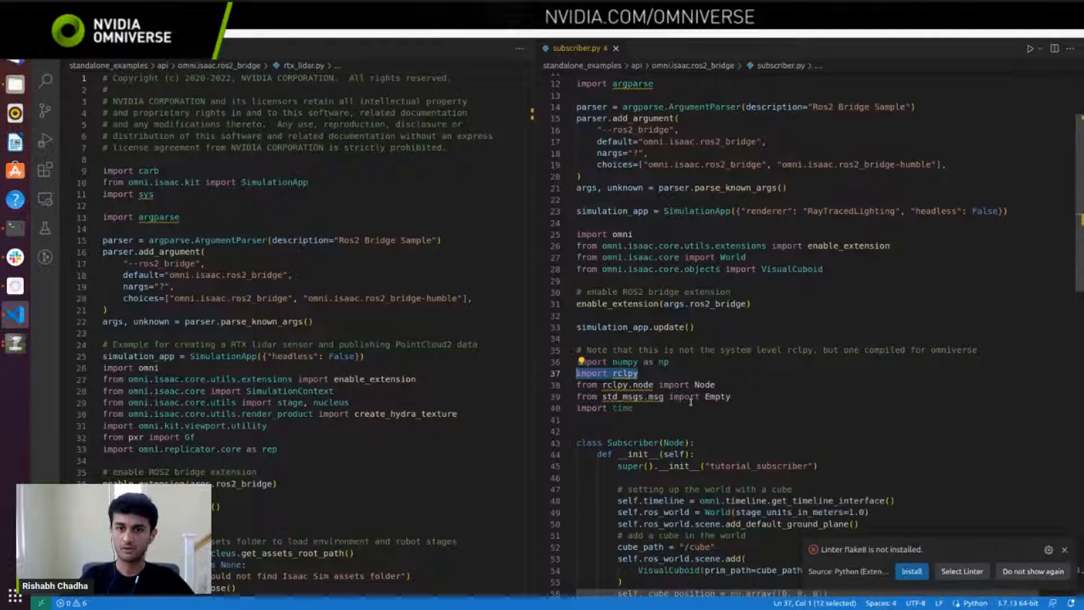
pyautogui.moveTo(733, 397); pyautogui.dragTo(571, 385)
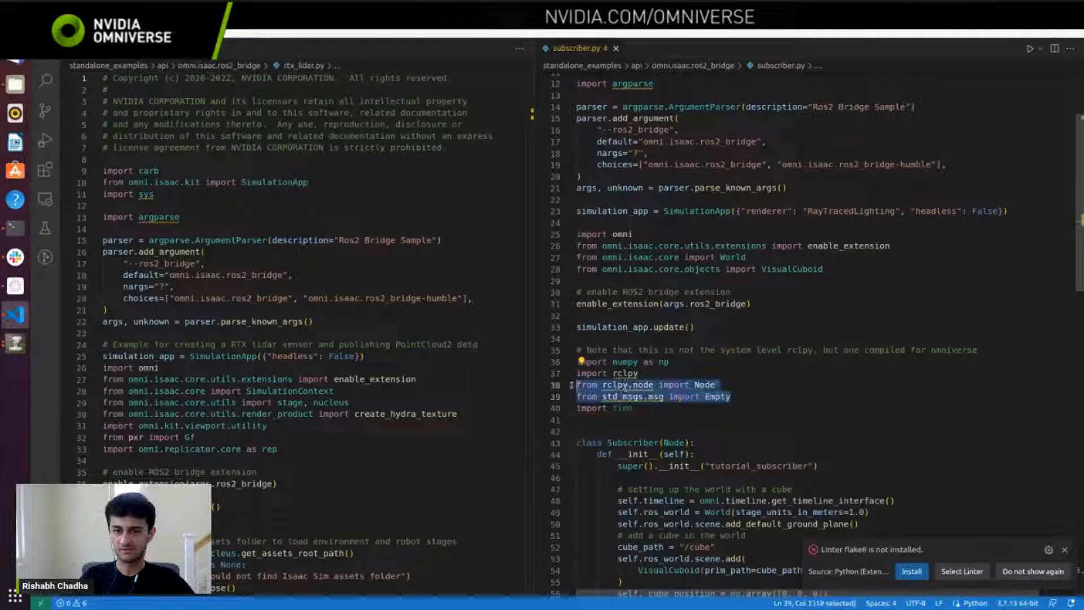
pyautogui.moveTo(732, 397); pyautogui.dragTo(588, 386)
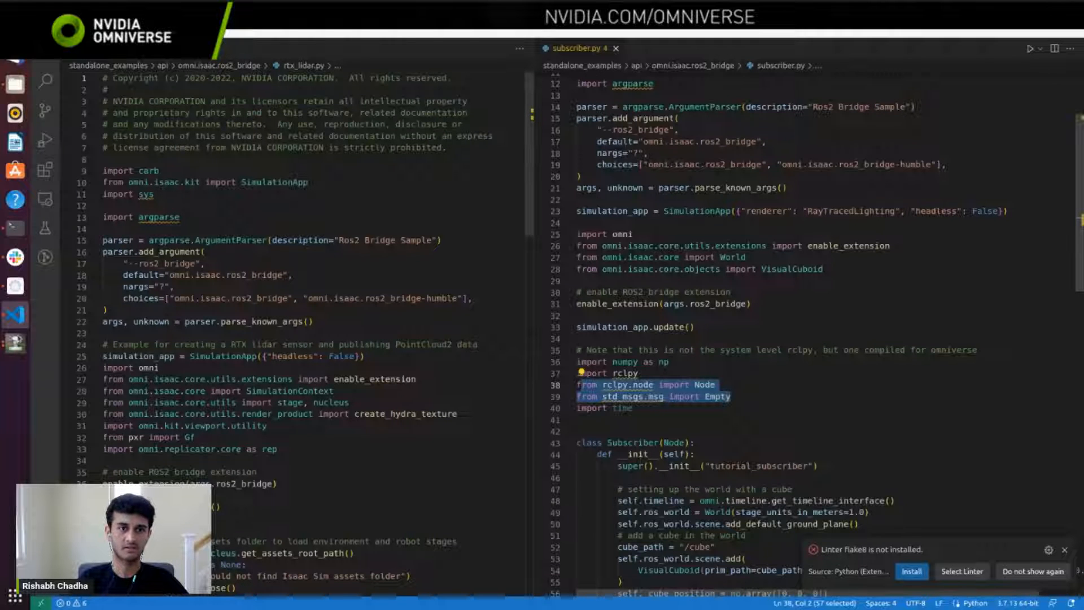
# Step: Return from the Isaac Sim window to the code and highlight the Subscriber(Node) class header and its timeline interface line
pyautogui.click(429, 283)
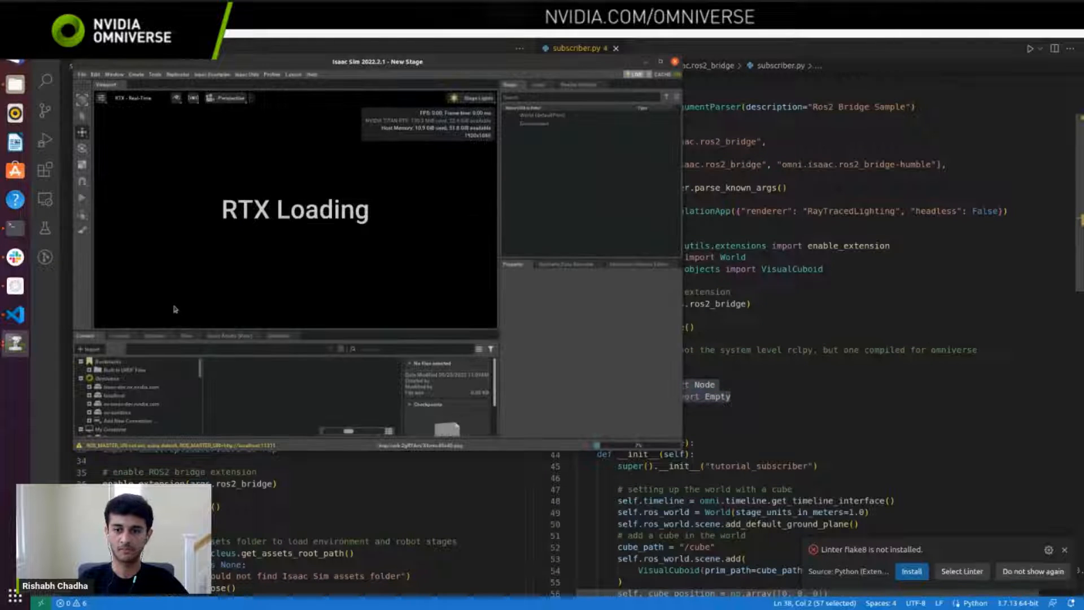
pyautogui.click(808, 445)
pyautogui.scroll(-6, 808, 445)
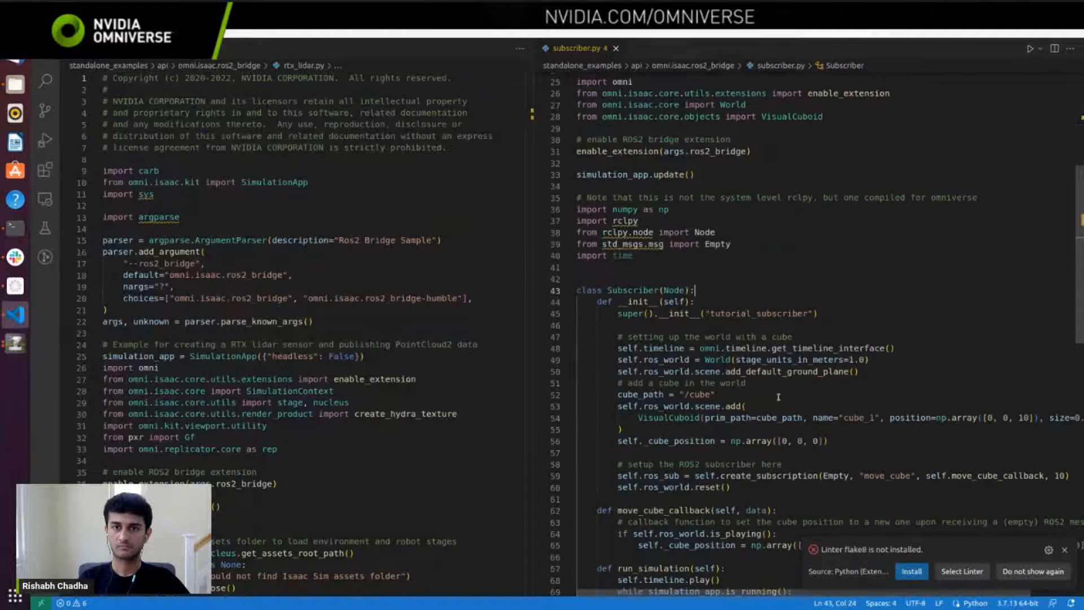
pyautogui.moveTo(699, 228); pyautogui.dragTo(612, 228)
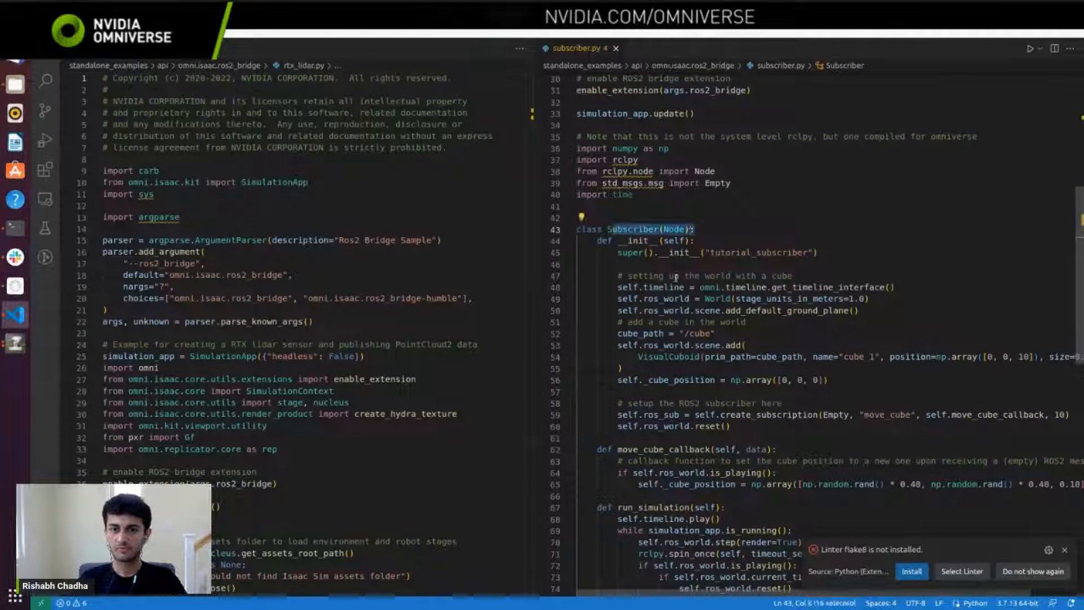
pyautogui.scroll(-1, 841, 266)
pyautogui.moveTo(895, 257); pyautogui.dragTo(617, 257)
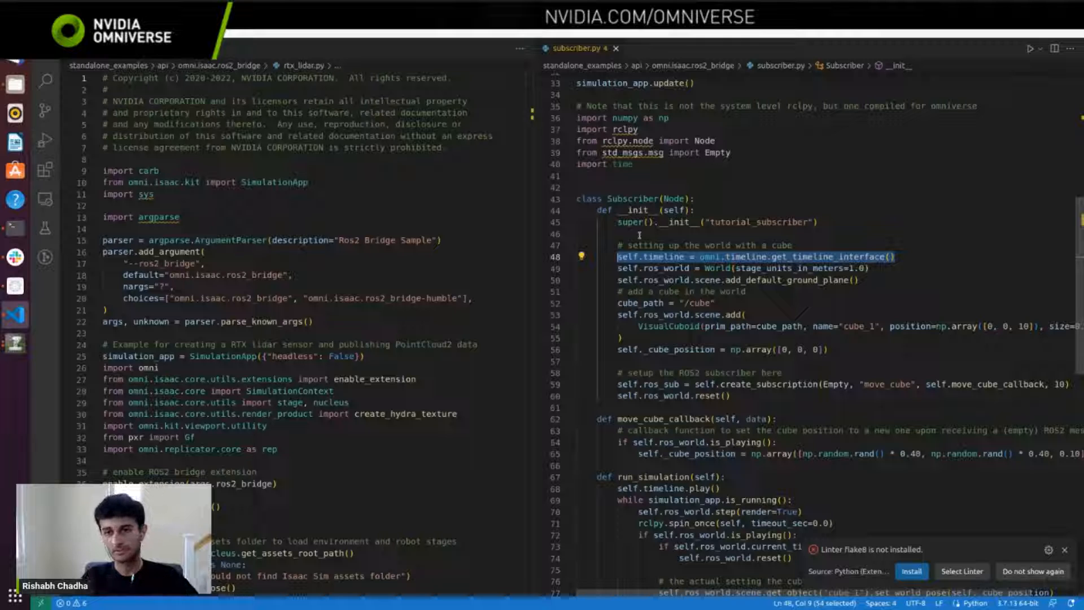
# Step: Highlight the lines that create the world with a default ground plane and those that add the cube
pyautogui.scroll(-1, 719, 275)
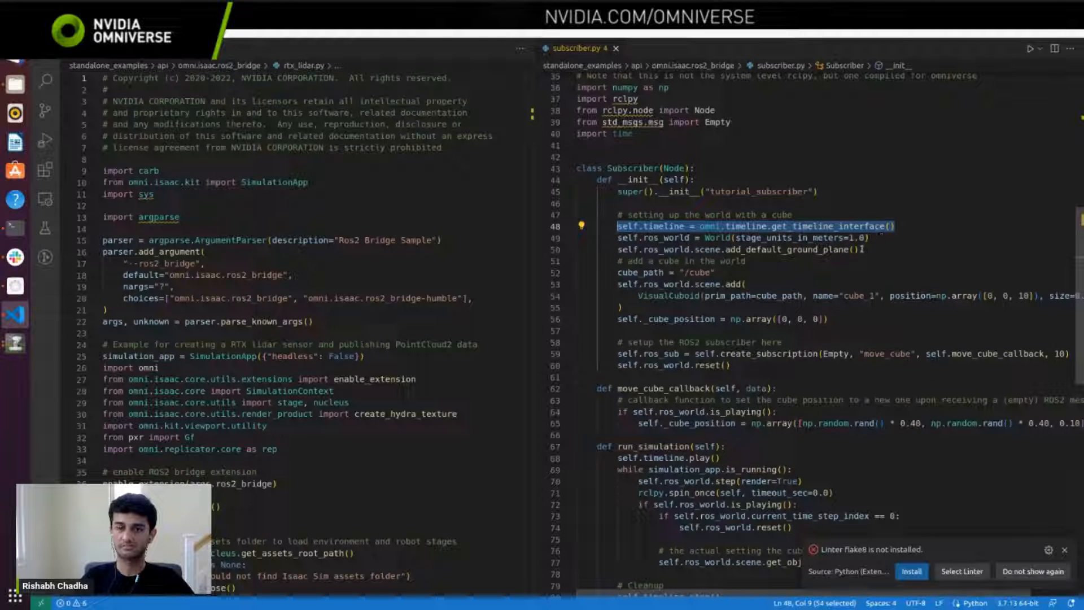
pyautogui.moveTo(859, 249); pyautogui.dragTo(621, 238)
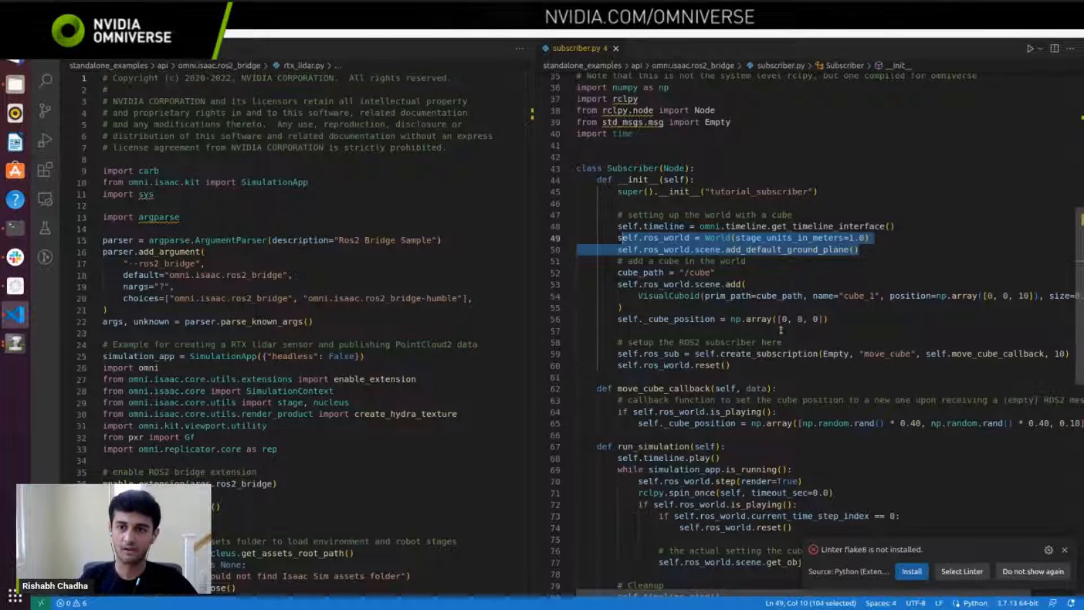
pyautogui.moveTo(829, 319); pyautogui.dragTo(621, 272)
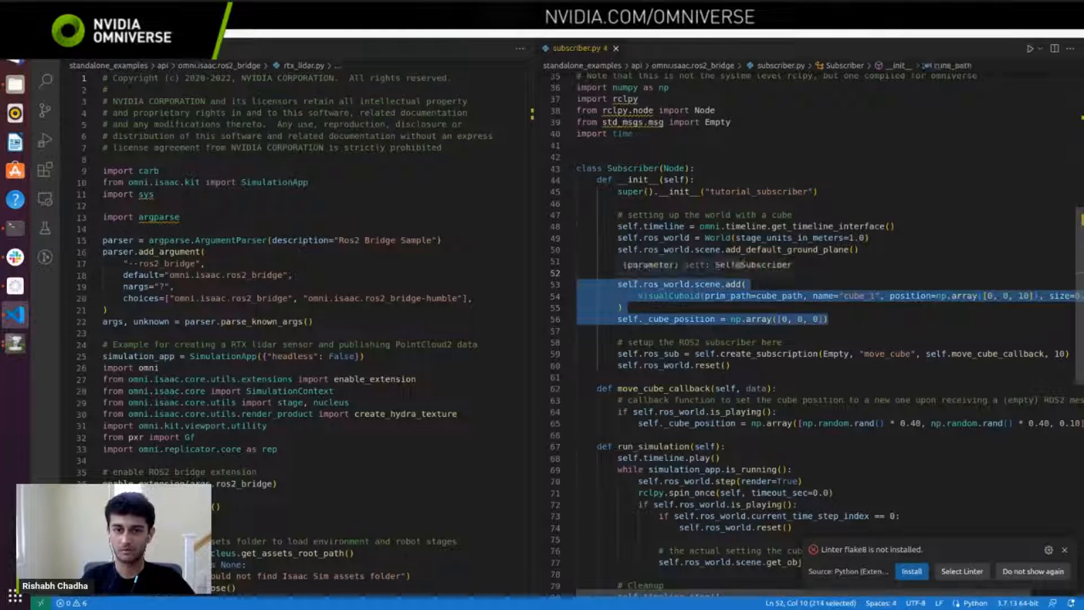
# Step: Highlight the ROS2 subscriber setup lines with create_subscription and the world reset
pyautogui.scroll(-1, 782, 337)
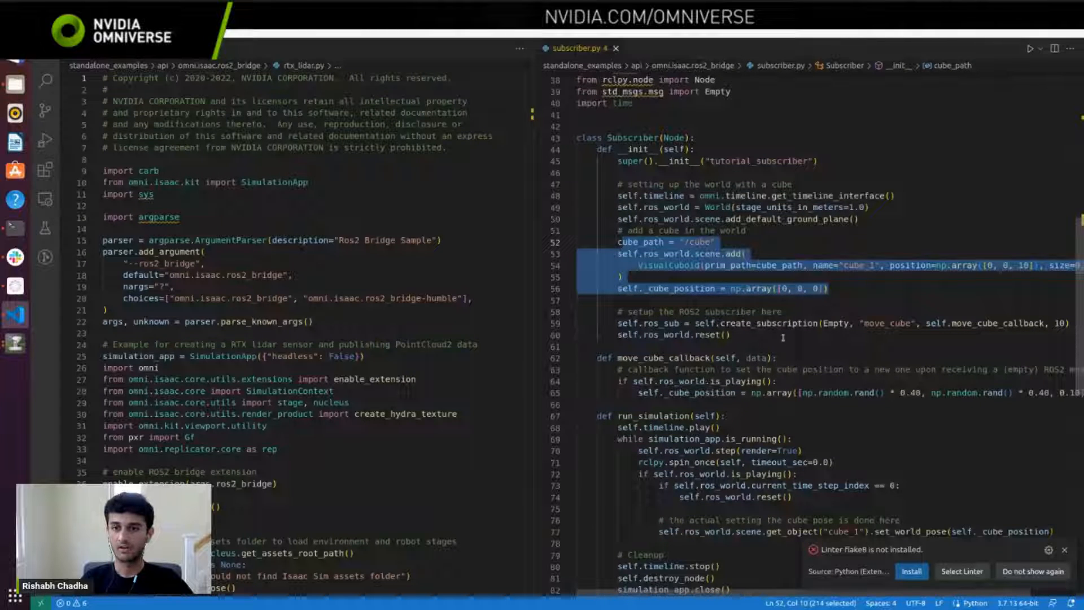
pyautogui.moveTo(783, 337); pyautogui.dragTo(648, 323)
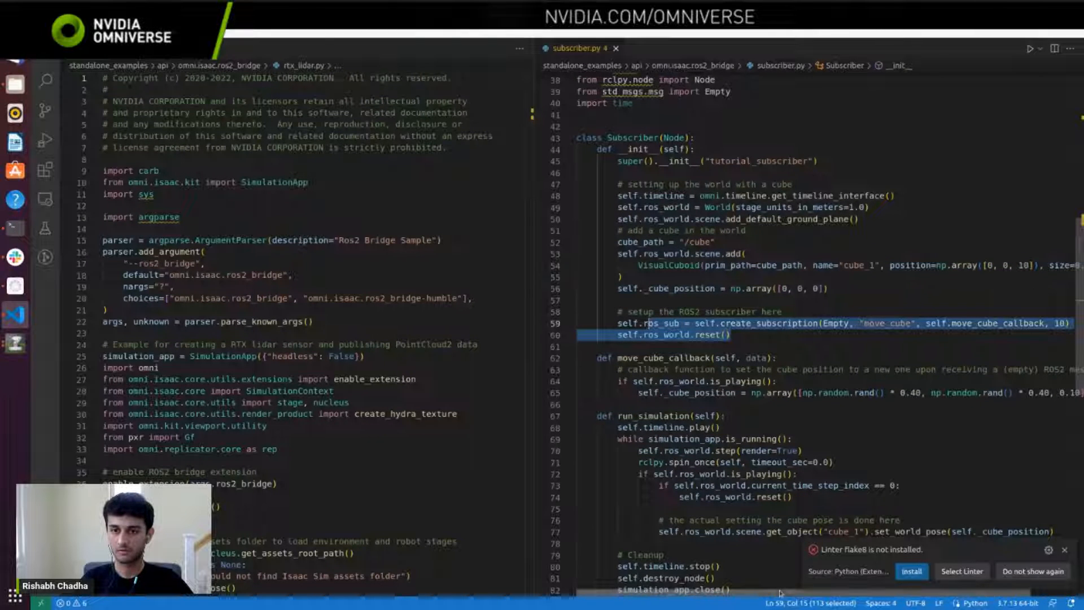
pyautogui.click(823, 345)
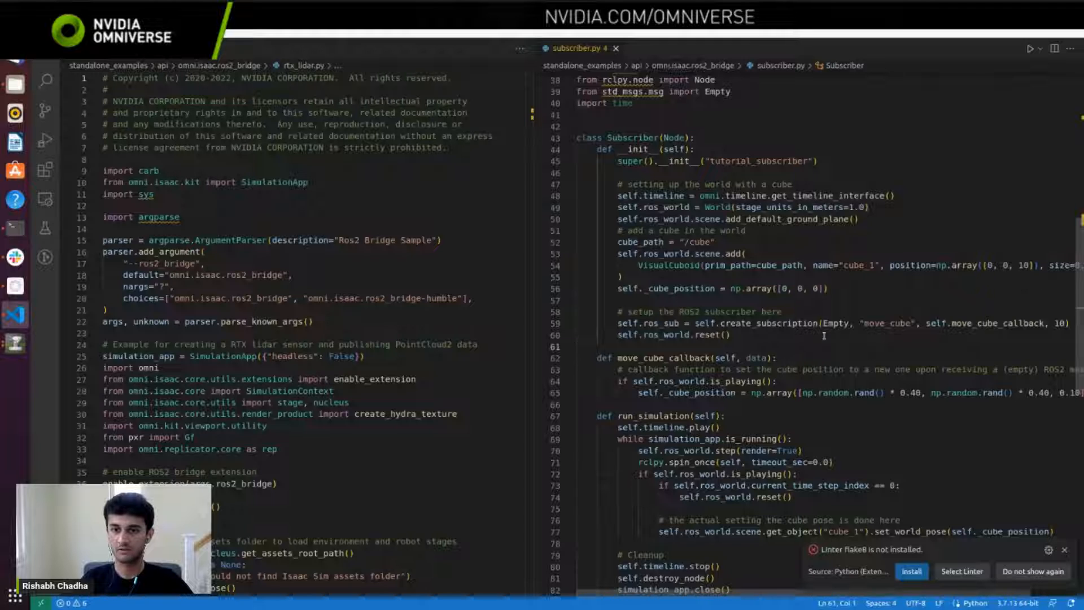
pyautogui.moveTo(823, 335); pyautogui.dragTo(618, 319)
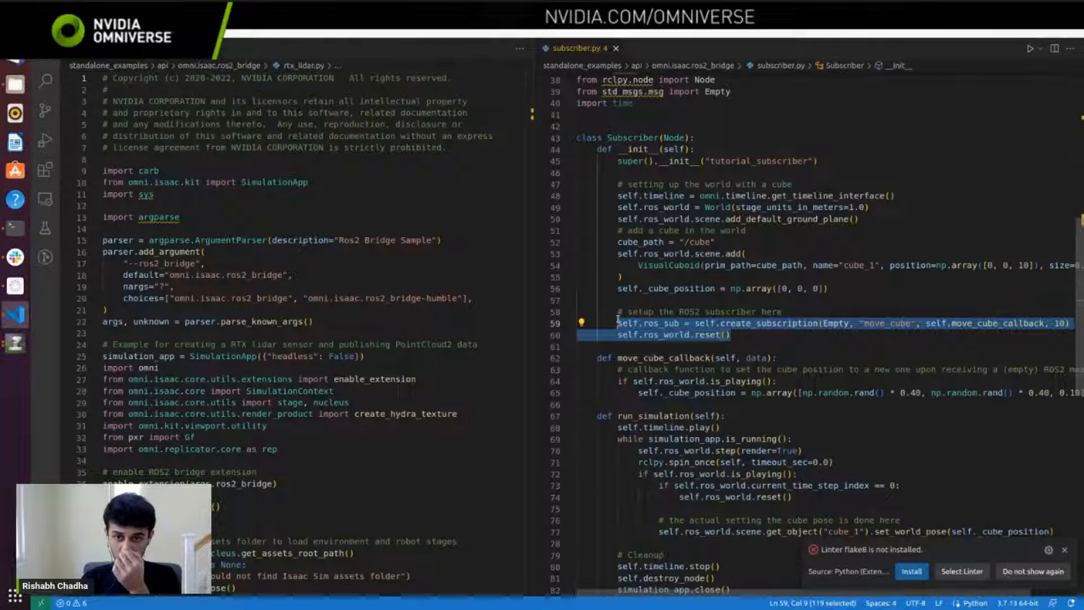
# Step: Highlight the Empty message type in the create_subscription call and the std_msgs.msg line that imports it
pyautogui.click(828, 324)
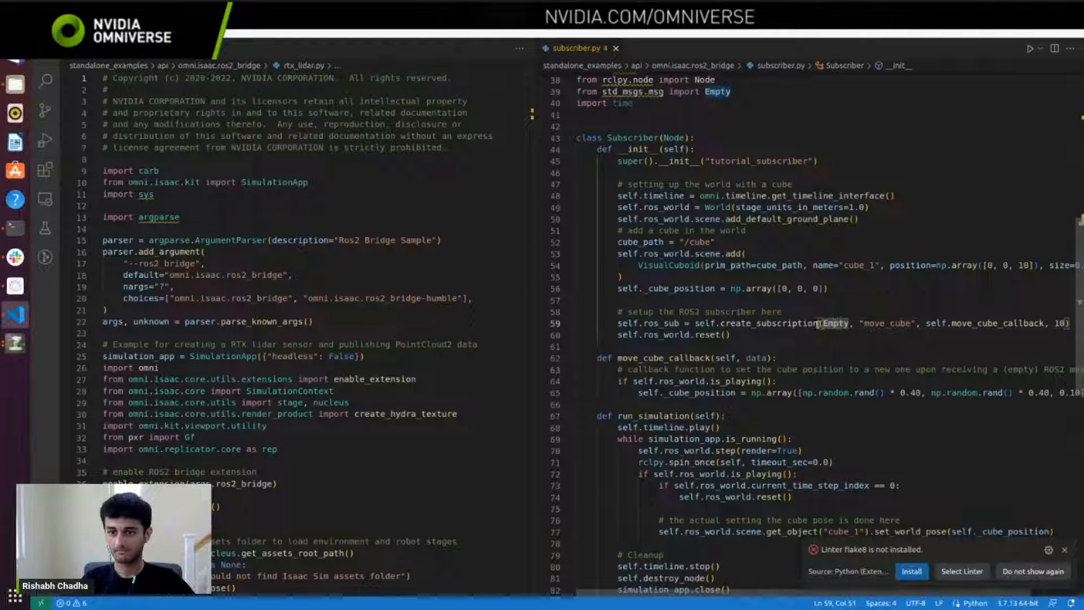
pyautogui.moveTo(820, 324); pyautogui.dragTo(845, 323)
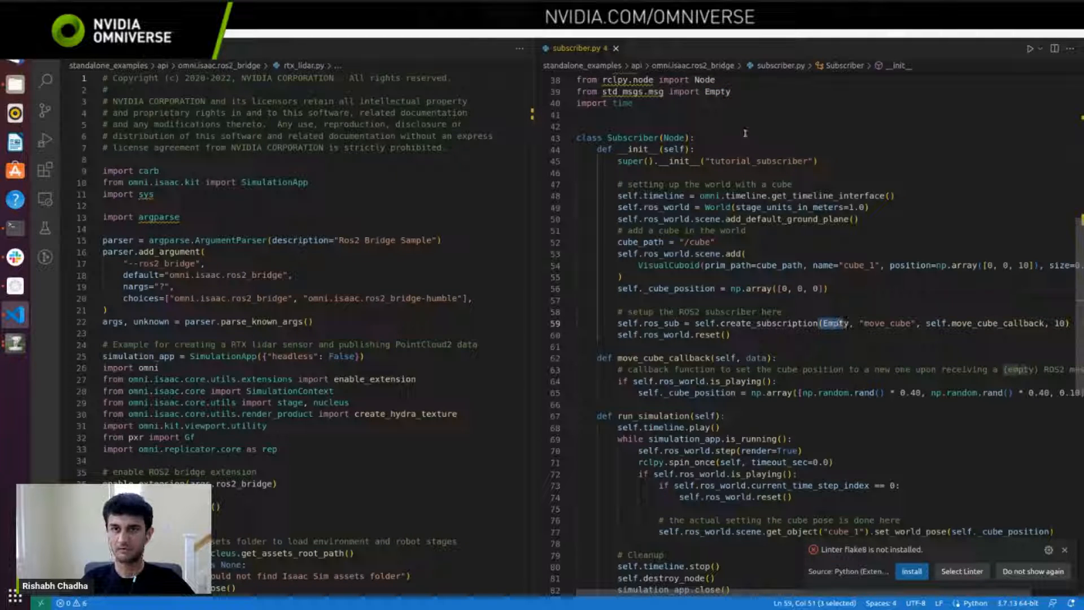
pyautogui.moveTo(733, 91); pyautogui.dragTo(580, 92)
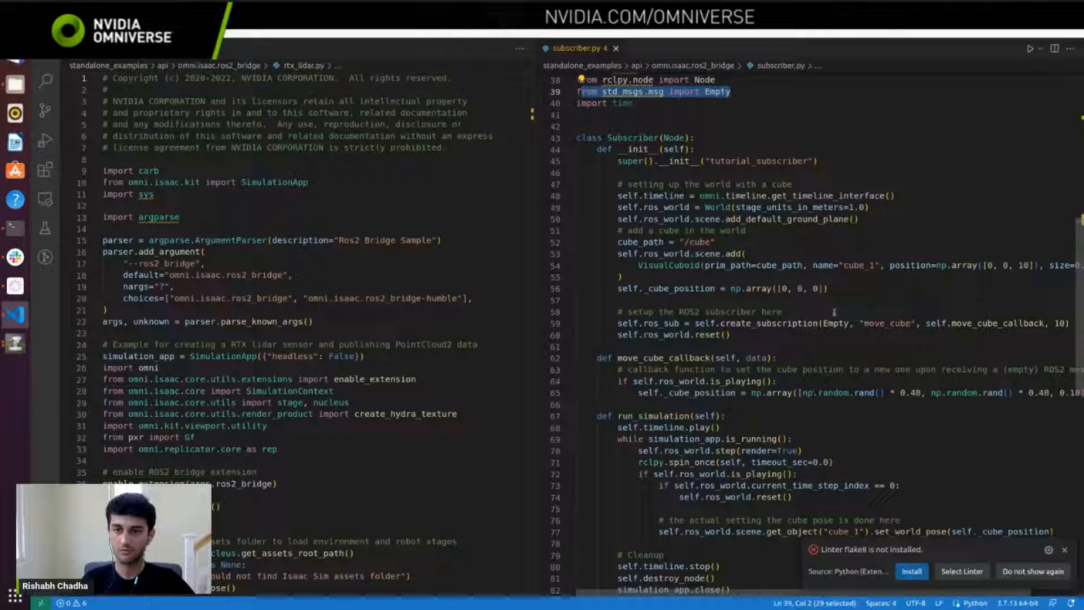
pyautogui.moveTo(823, 324); pyautogui.dragTo(850, 323)
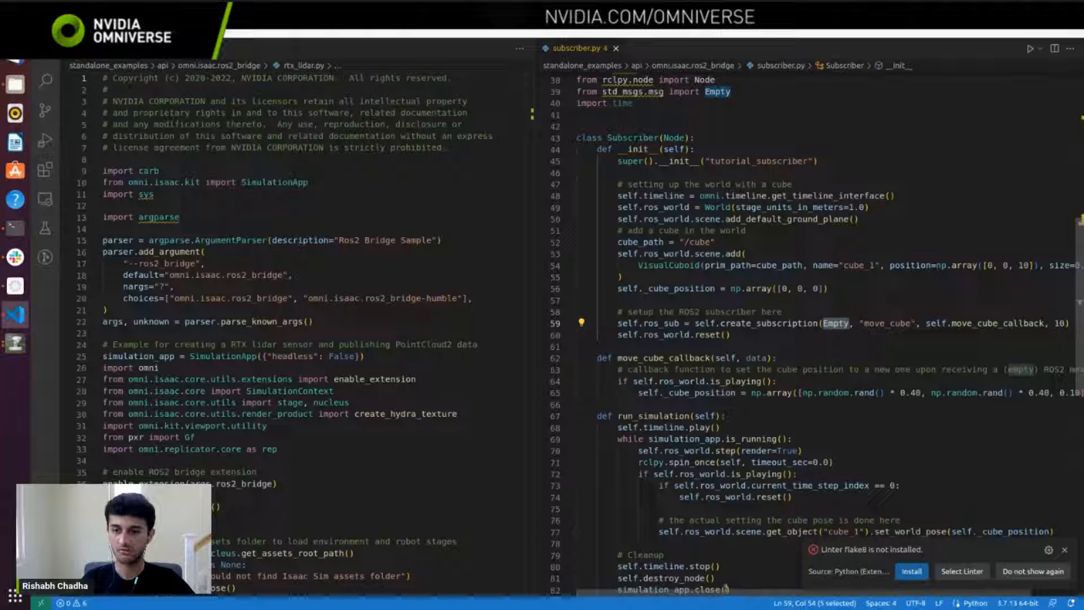
pyautogui.moveTo(727, 589); pyautogui.dragTo(732, 590)
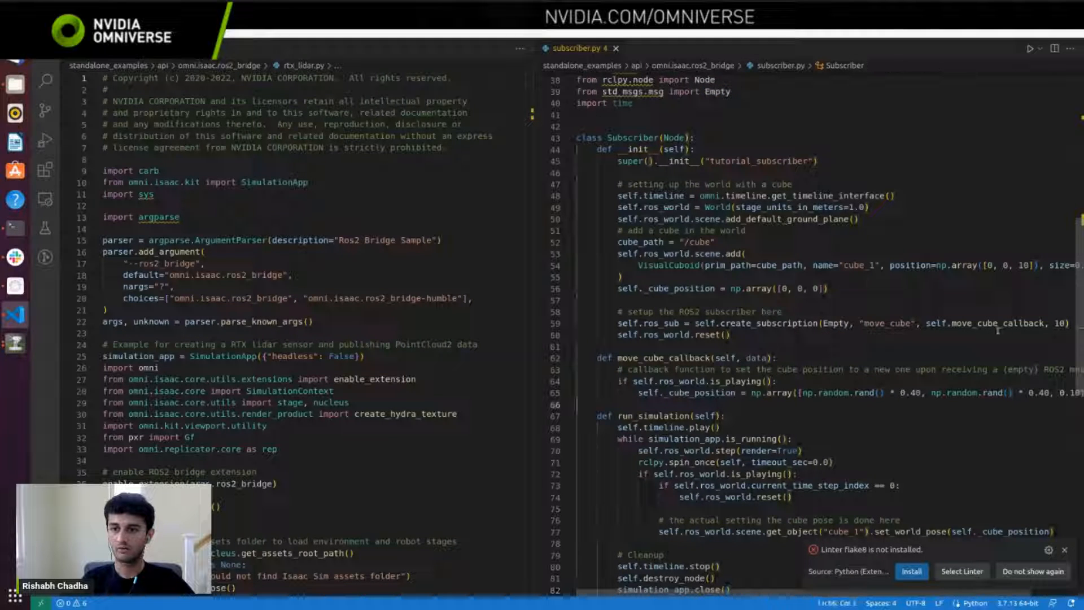
# Step: Highlight the self.move_cube_callback argument and the ros_sub variable in the subscription line
pyautogui.moveTo(1043, 320); pyautogui.dragTo(930, 323)
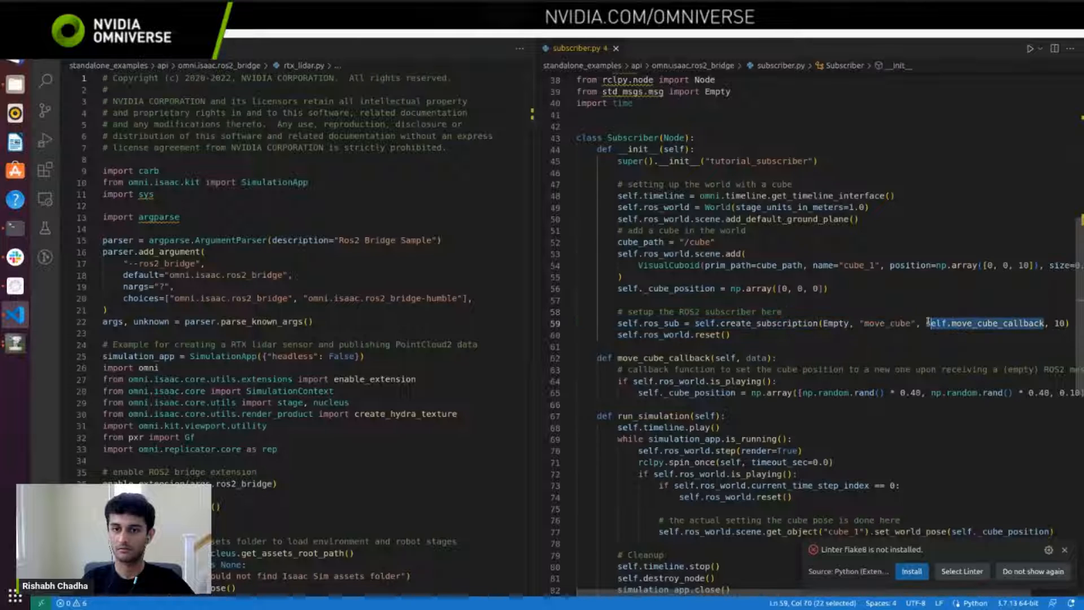
pyautogui.moveTo(680, 323); pyautogui.dragTo(647, 323)
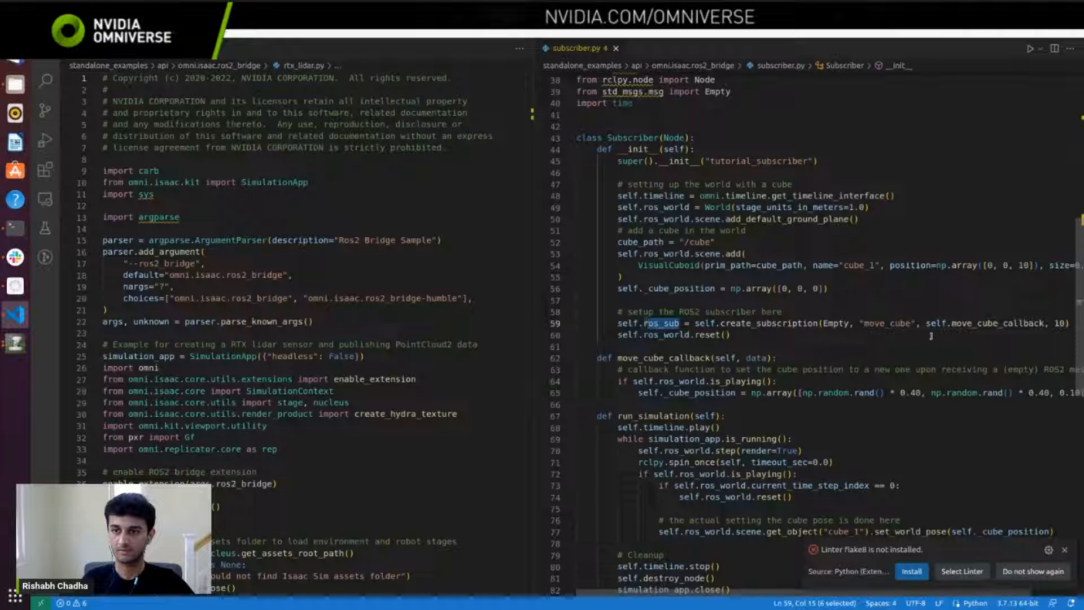
pyautogui.moveTo(927, 324); pyautogui.dragTo(1038, 327)
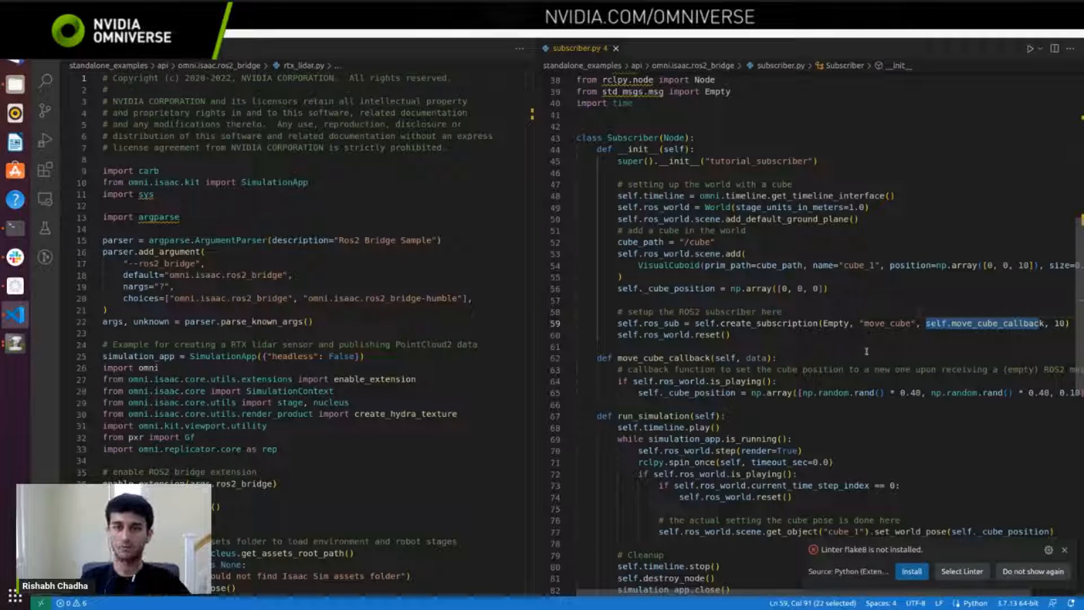
# Step: Highlight the is_playing check and random cube position in move_cube_callback, and the run_simulation function through its set_world_pose line
pyautogui.moveTo(619, 381); pyautogui.dragTo(754, 381)
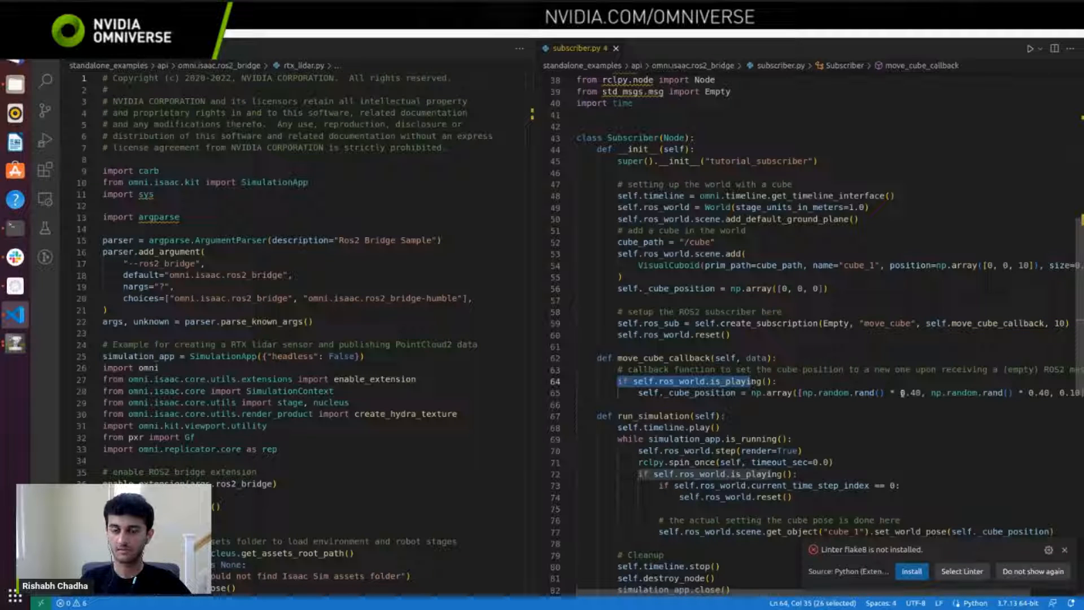
pyautogui.moveTo(633, 392); pyautogui.dragTo(1079, 389)
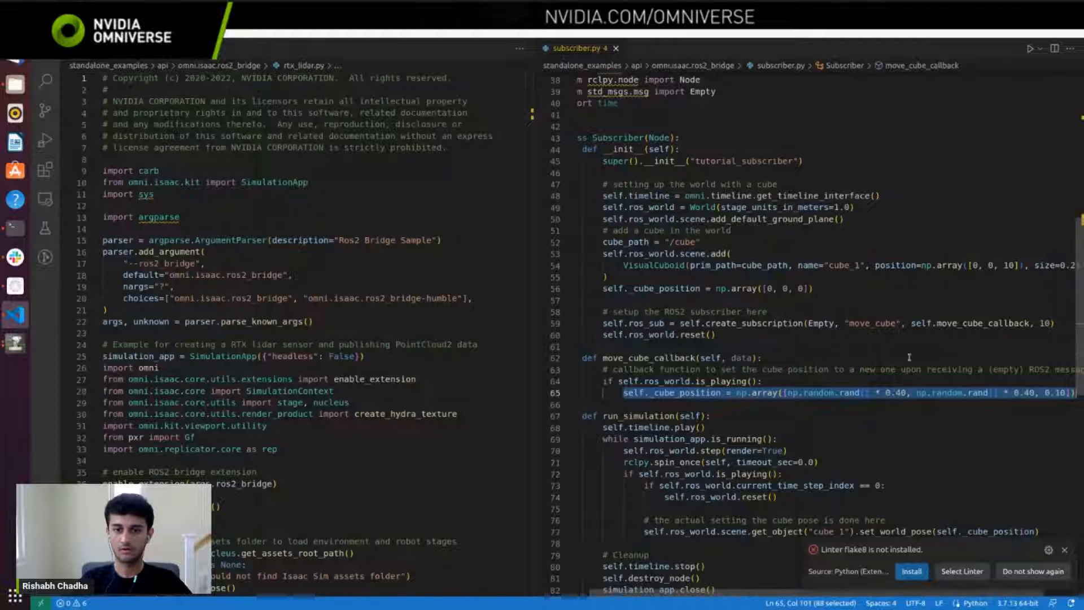
pyautogui.scroll(-1, 909, 357)
pyautogui.moveTo(1053, 501); pyautogui.dragTo(649, 371)
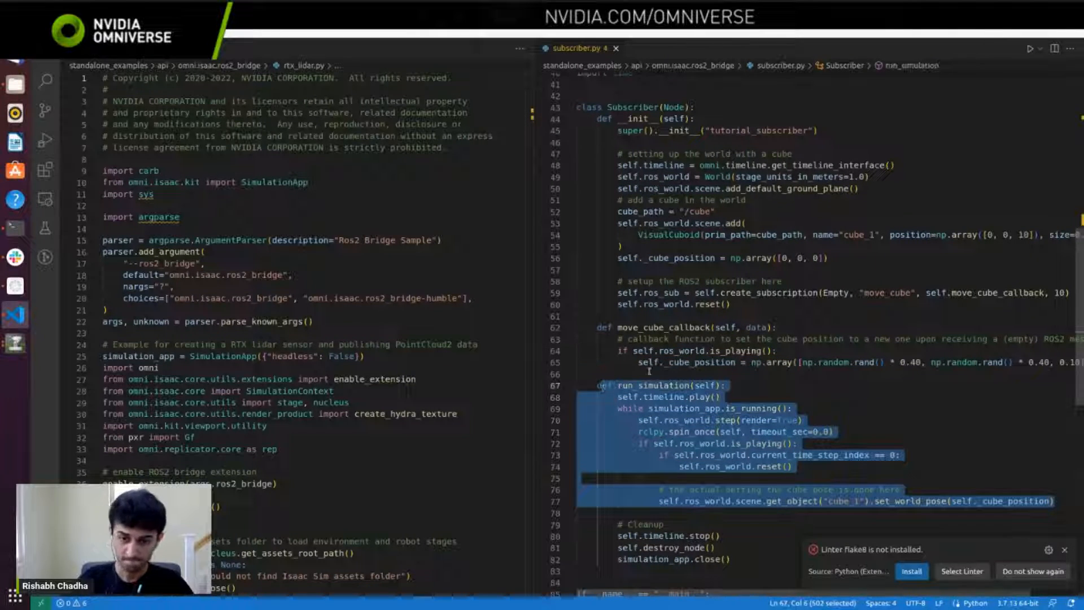
# Step: Highlight the self.timeline.play() line in the run_simulation function
pyautogui.scroll(-1, 649, 371)
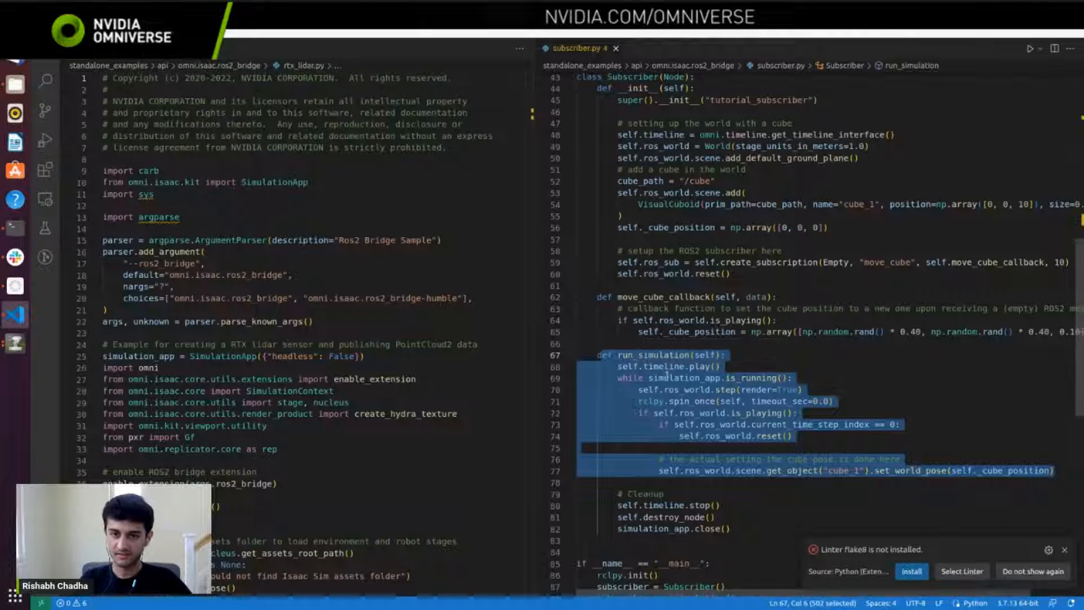
pyautogui.click(669, 378)
pyautogui.moveTo(718, 366); pyautogui.dragTo(618, 366)
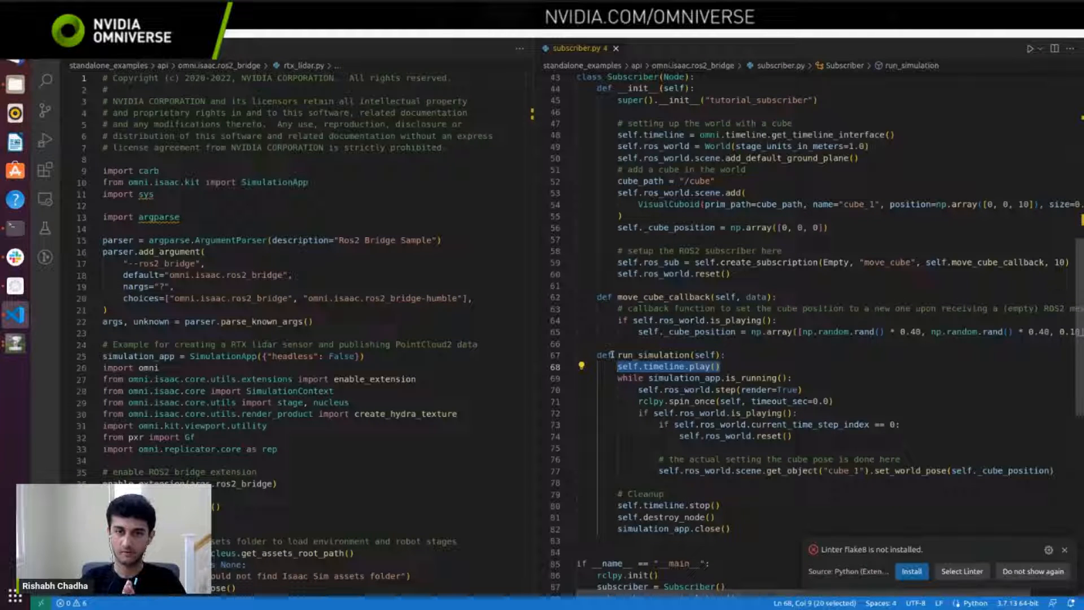
pyautogui.hotkey('alt', 'Tab')
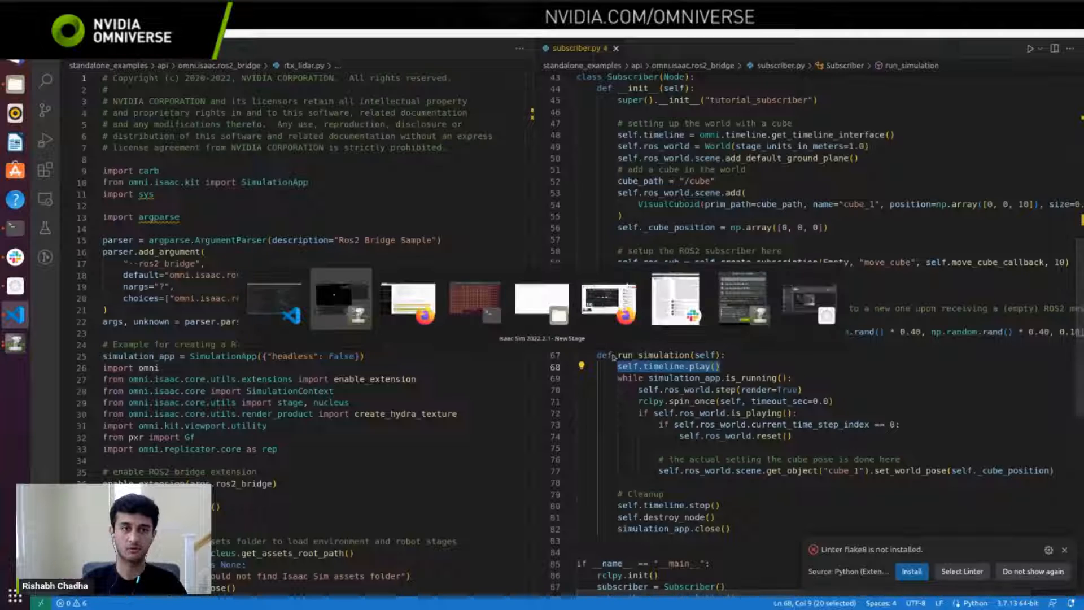
pyautogui.hotkey('alt', 'Tab')
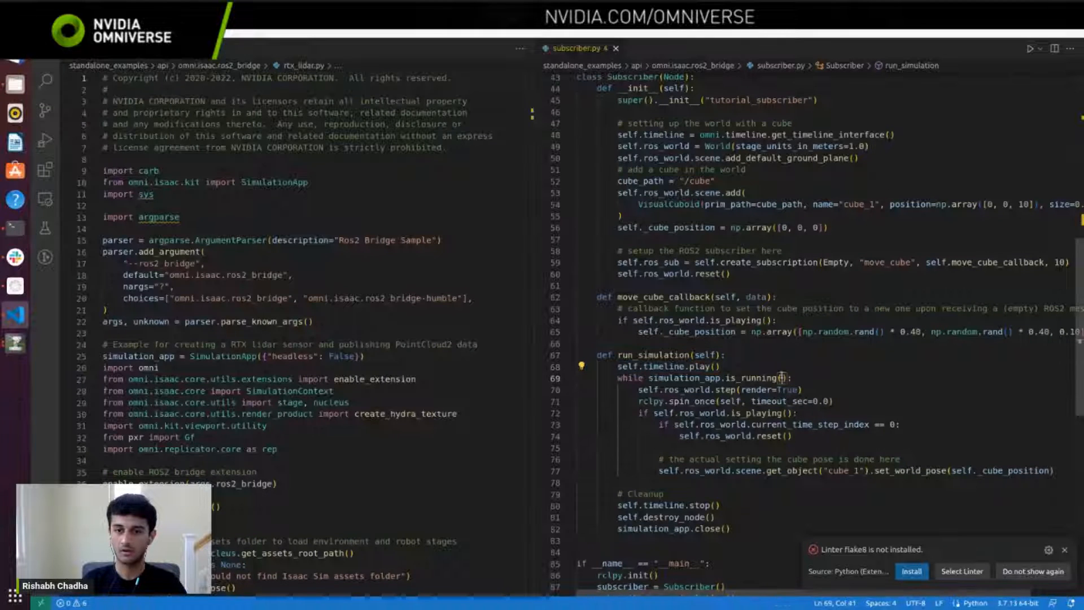
# Step: Highlight the rclpy.spin_once line, the move_cube_callback function, and the lines from spin_once through the world reset in run_simulation
pyautogui.moveTo(833, 402); pyautogui.dragTo(642, 398)
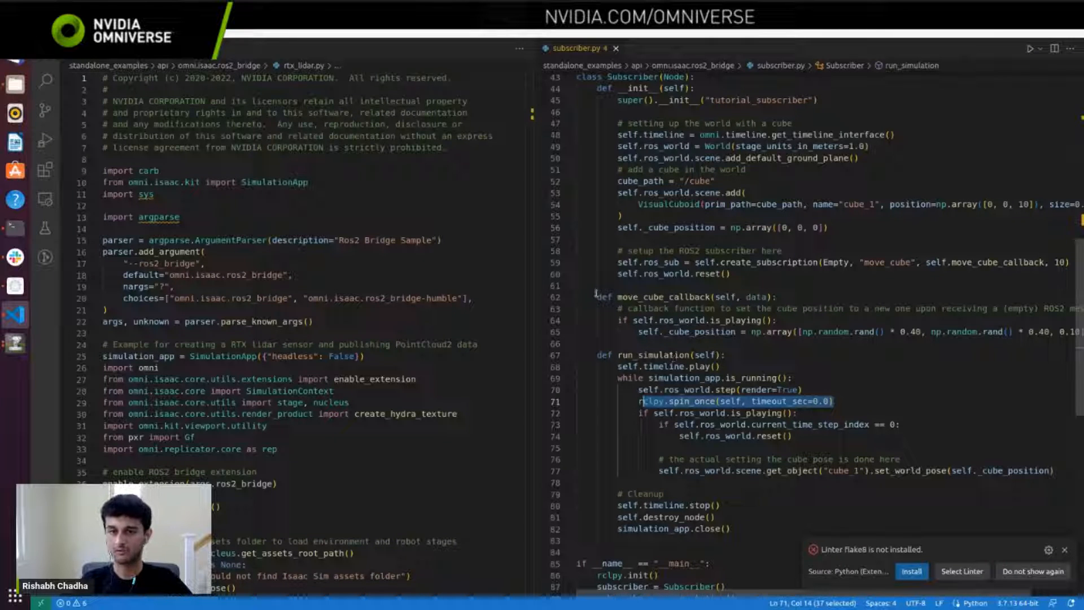
pyautogui.moveTo(596, 292); pyautogui.dragTo(1061, 333)
pyautogui.click(793, 436)
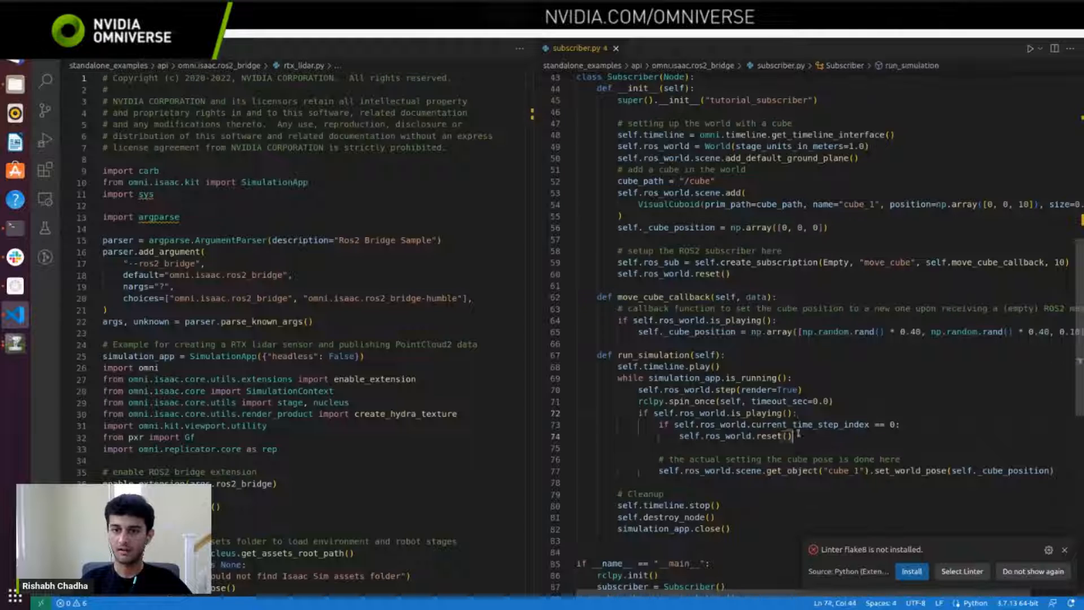
pyautogui.moveTo(797, 434); pyautogui.dragTo(644, 401)
# Step: Highlight the cleanup lines and the __main__ block of subscriber.py, and return to the beginning of the file
pyautogui.scroll(-1, 759, 416)
pyautogui.scroll(-2, 777, 401)
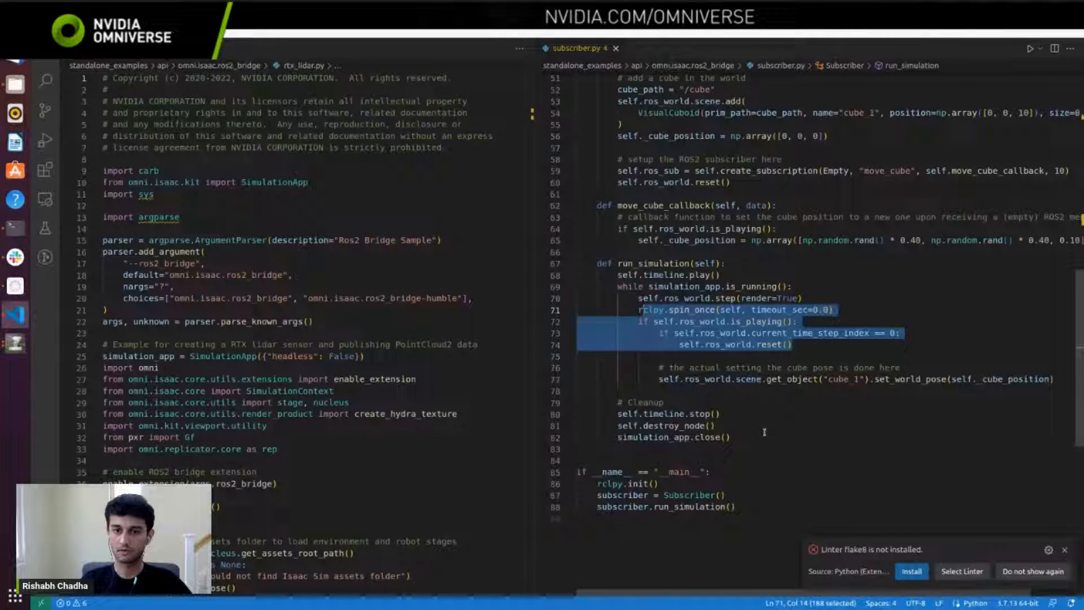
pyautogui.moveTo(764, 437); pyautogui.dragTo(614, 414)
pyautogui.moveTo(740, 507); pyautogui.dragTo(577, 460)
pyautogui.scroll(5, 776, 270)
pyautogui.scroll(8, 771, 261)
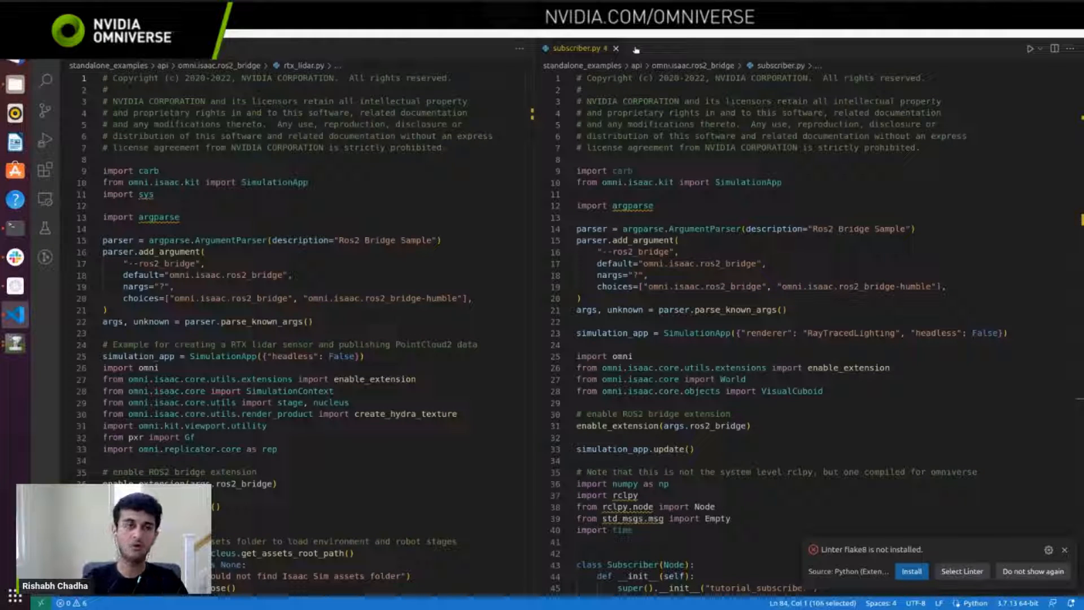
# Step: Switch to the Isaac Sim window and maximize it, opening and closing the Extensions manager
pyautogui.click(16, 343)
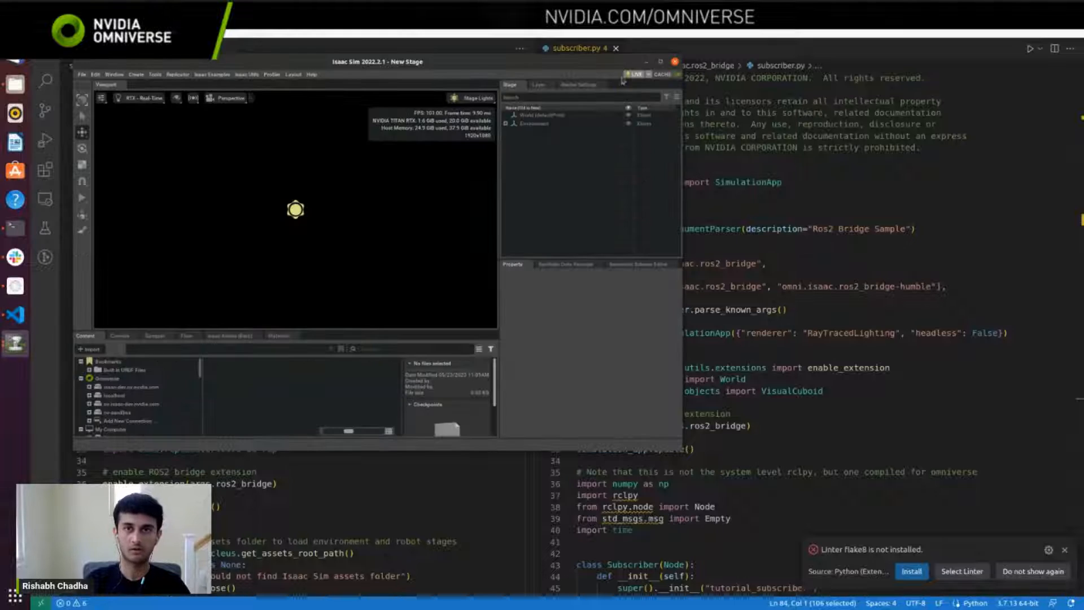
pyautogui.click(660, 62)
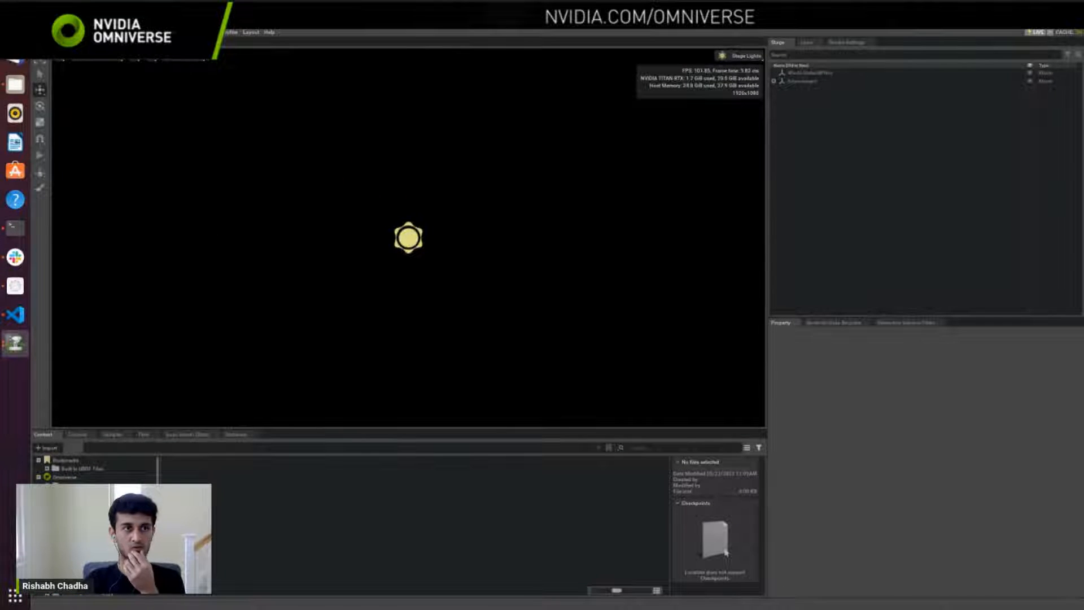
pyautogui.click(68, 33)
pyautogui.click(86, 217)
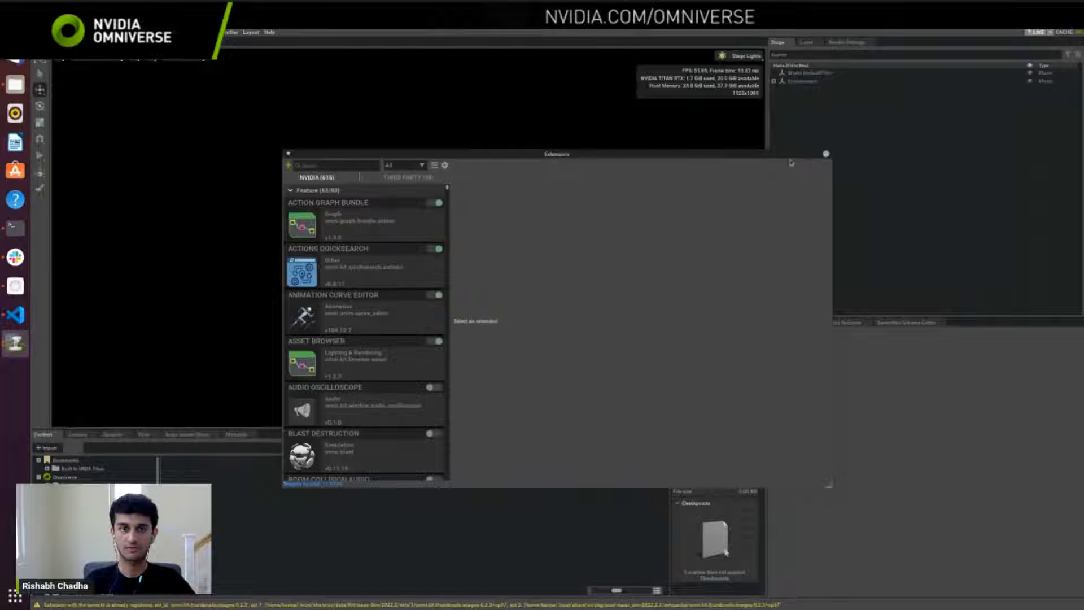
pyautogui.click(826, 154)
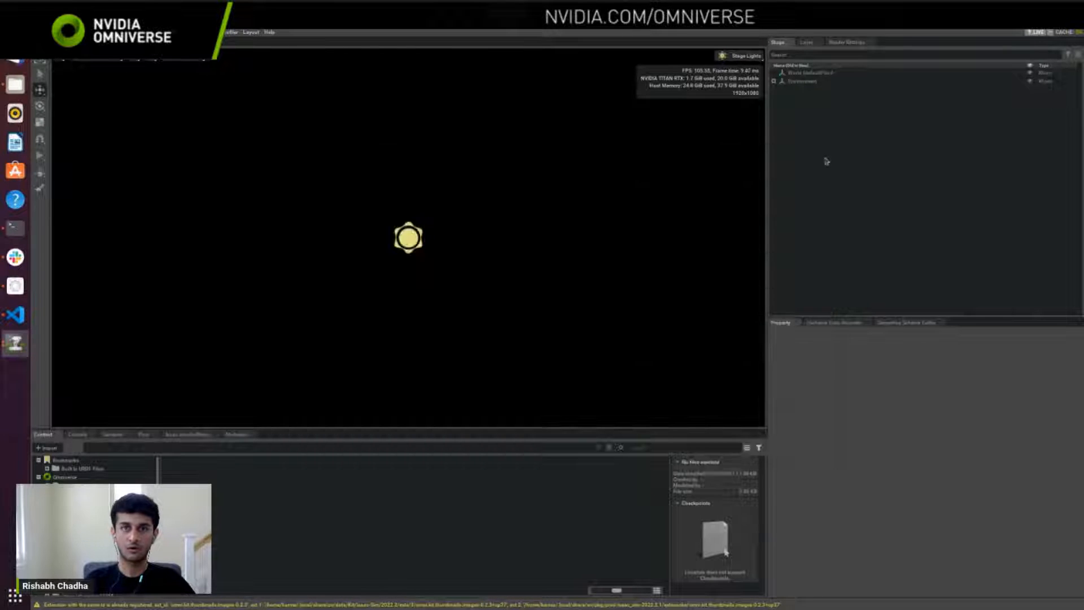
# Step: Search the Extensions manager for "ros" and look through the ROS bridge extensions in the General category
pyautogui.click(69, 32)
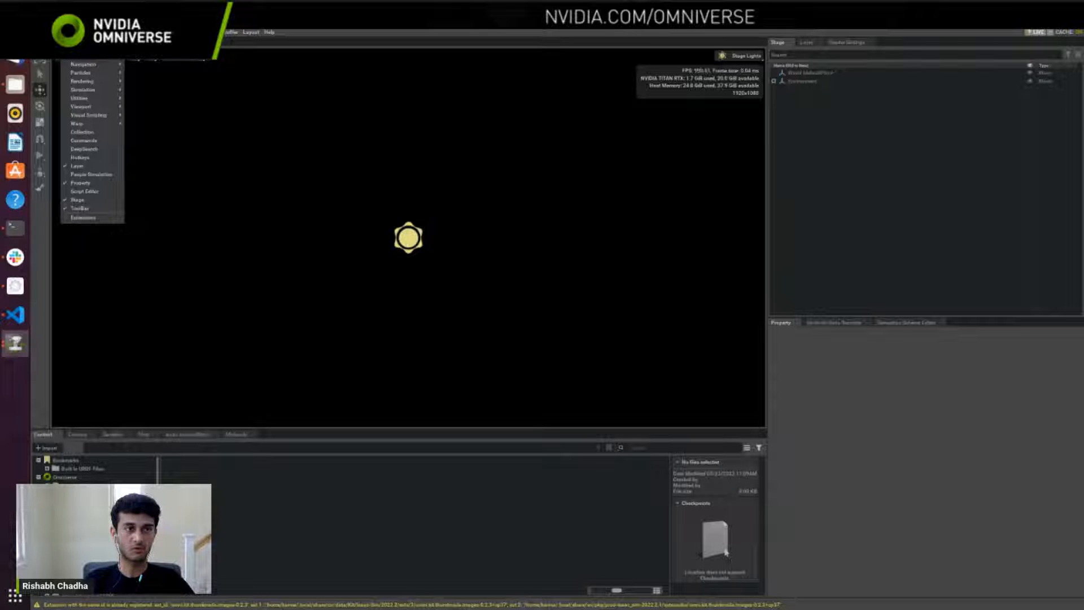
pyautogui.click(84, 218)
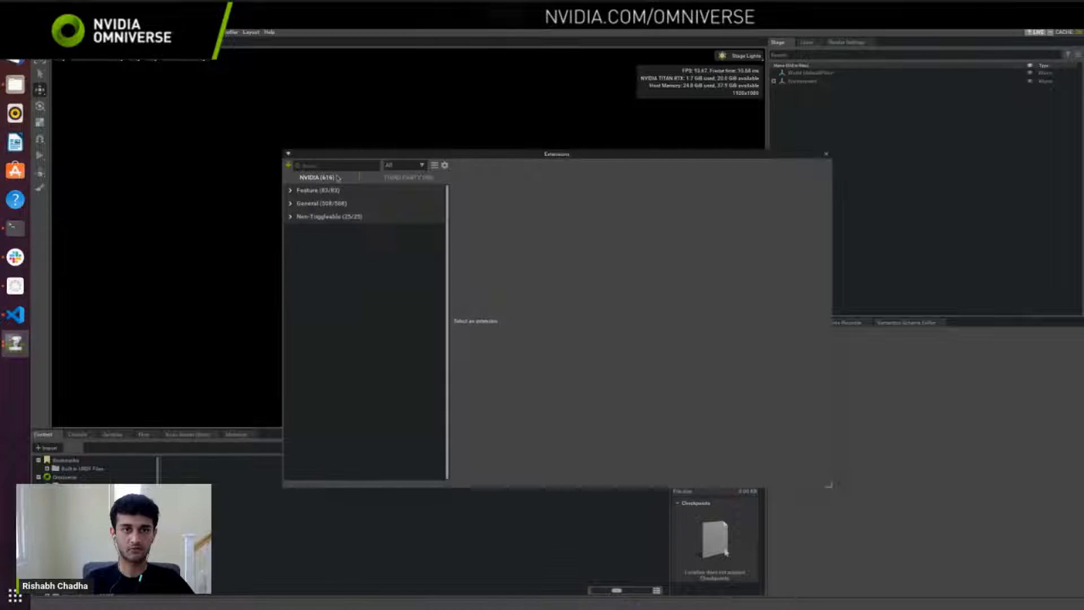
pyautogui.write('ros')
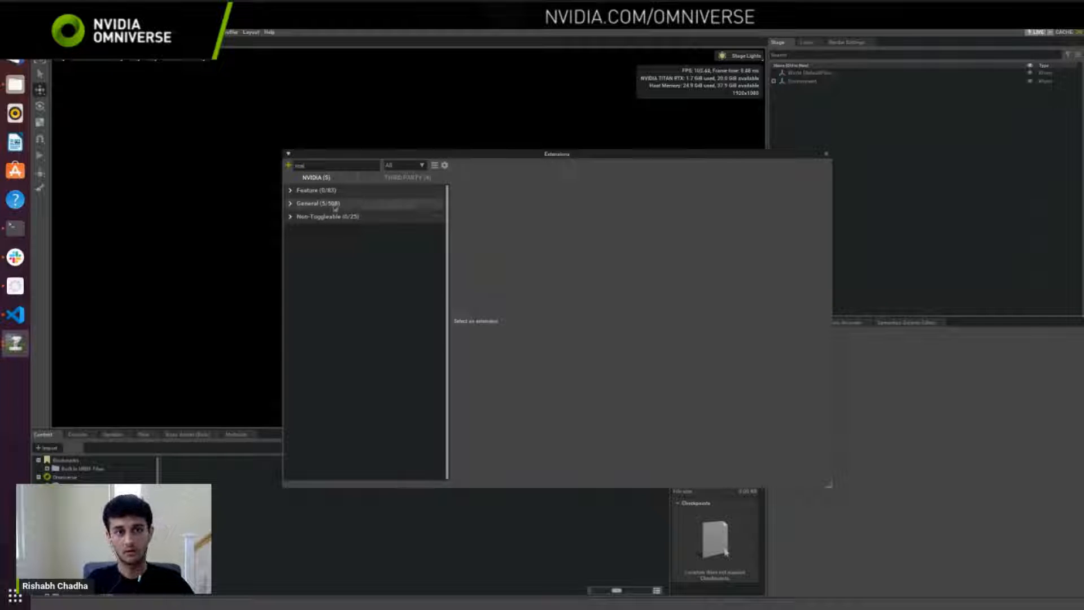
pyautogui.click(325, 203)
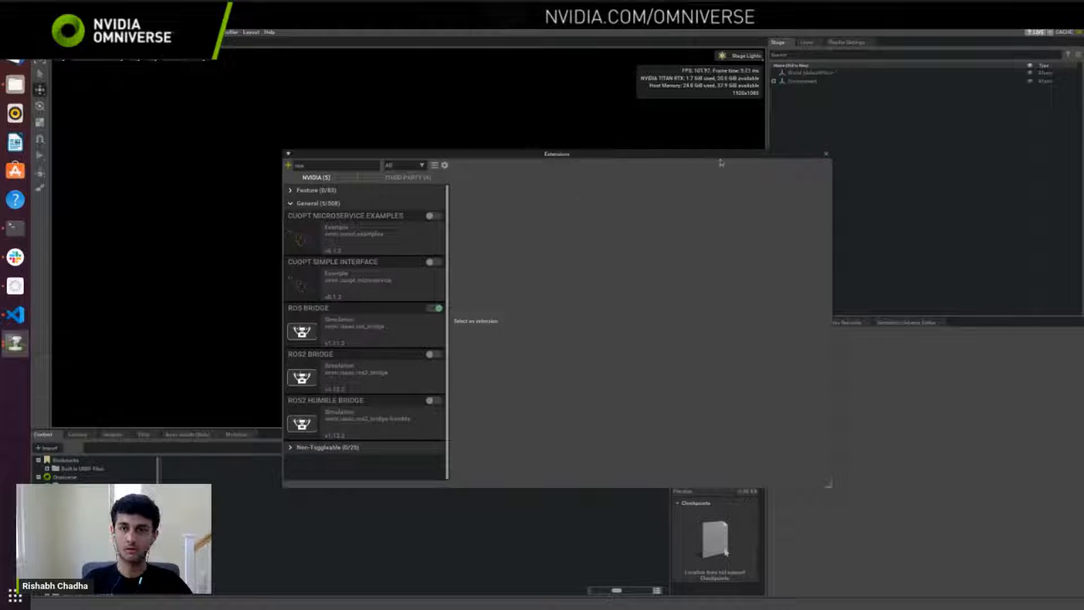
pyautogui.click(826, 155)
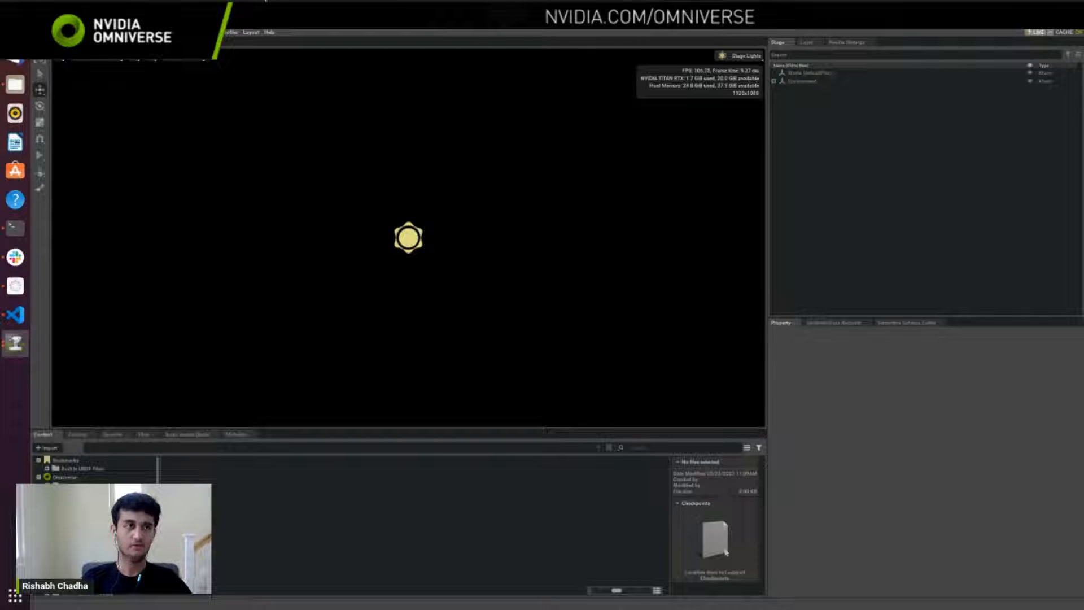
# Step: Open the Action Graph editor and enlarge its area below the viewport
pyautogui.click(71, 32)
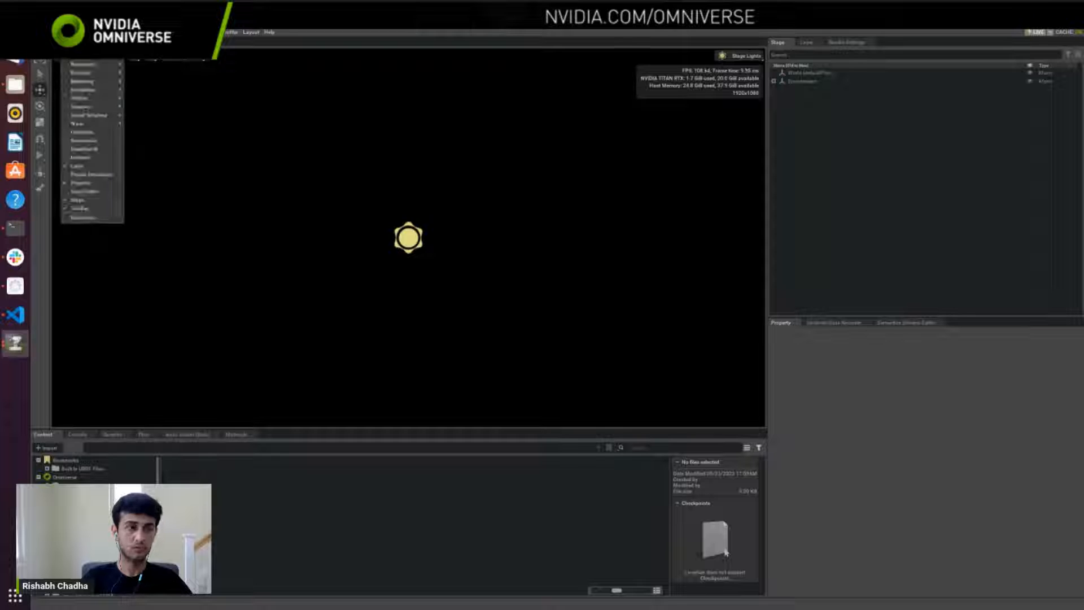
pyautogui.moveTo(117, 119)
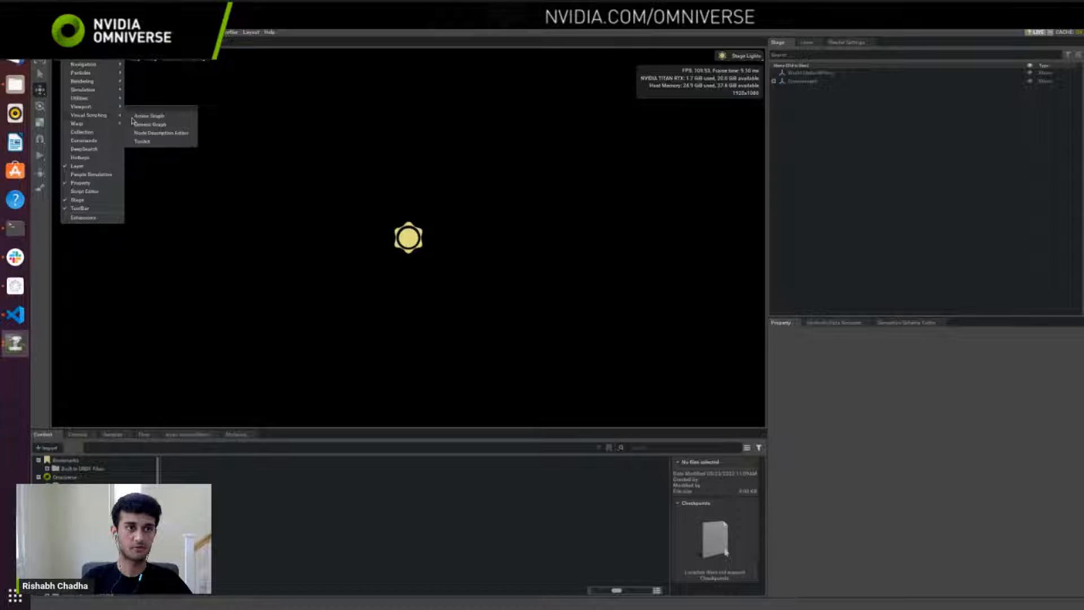
pyautogui.click(136, 117)
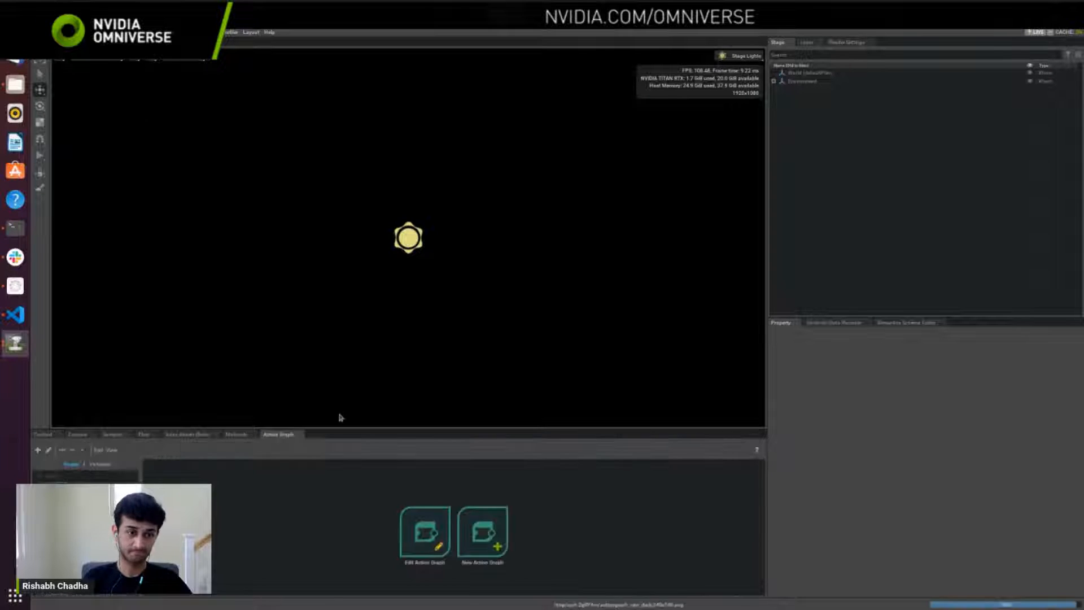
pyautogui.moveTo(356, 430); pyautogui.dragTo(316, 325)
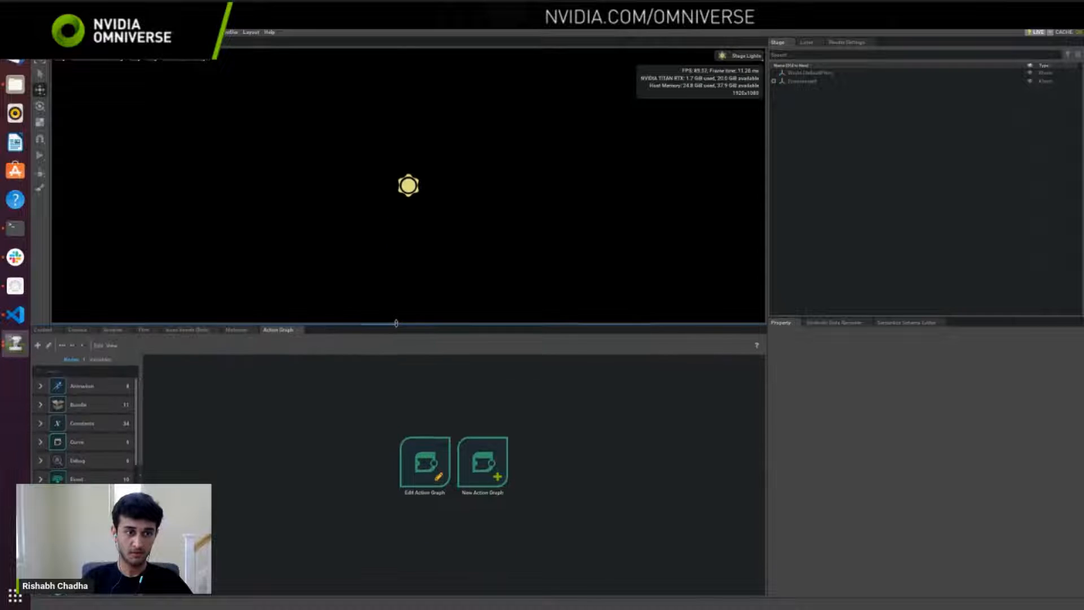
# Step: Search the Action Graph node library for "ros" and browse the ROS1 nodes
pyautogui.click(94, 368)
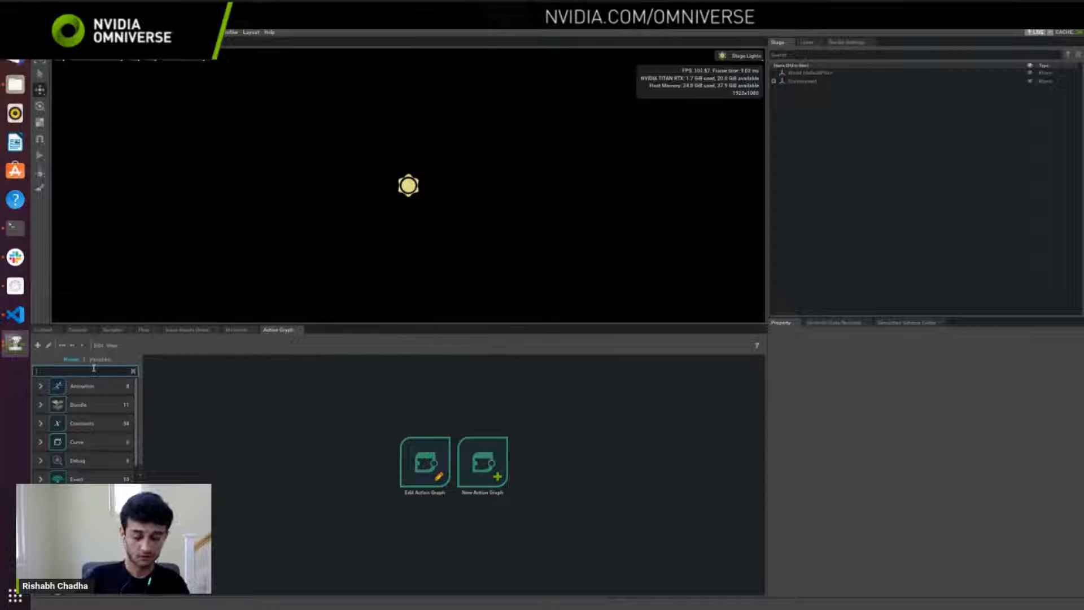
pyautogui.write('ros')
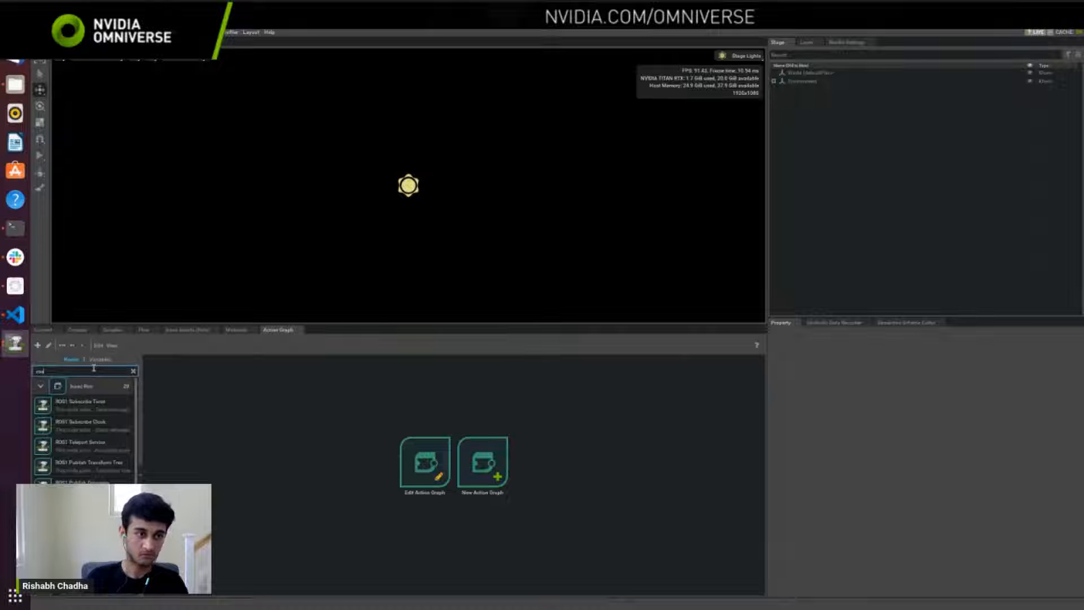
pyautogui.scroll(-5, 91, 385)
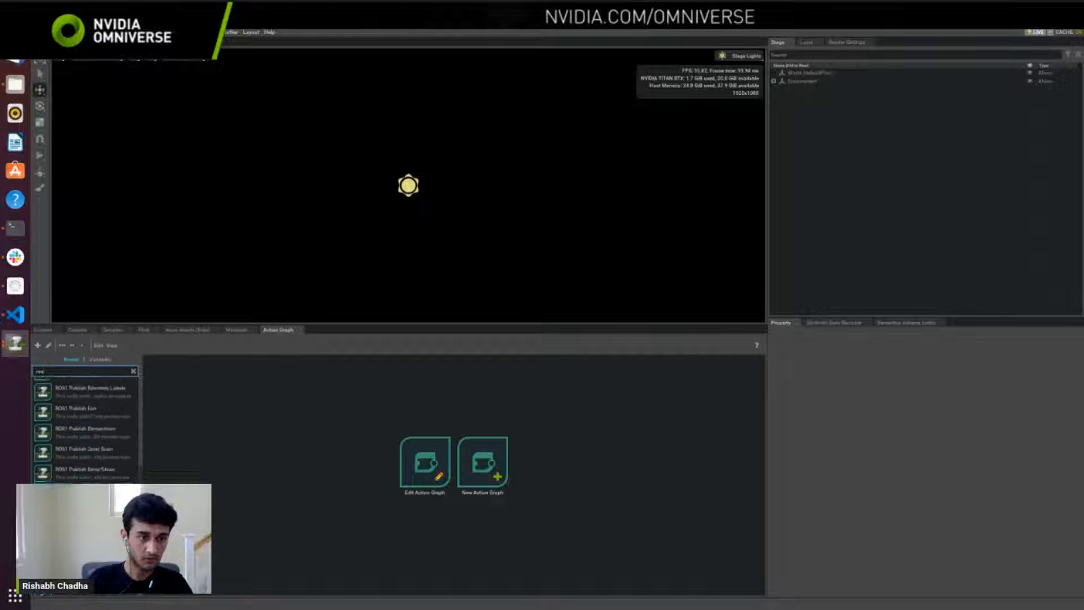
pyautogui.scroll(4, 113, 435)
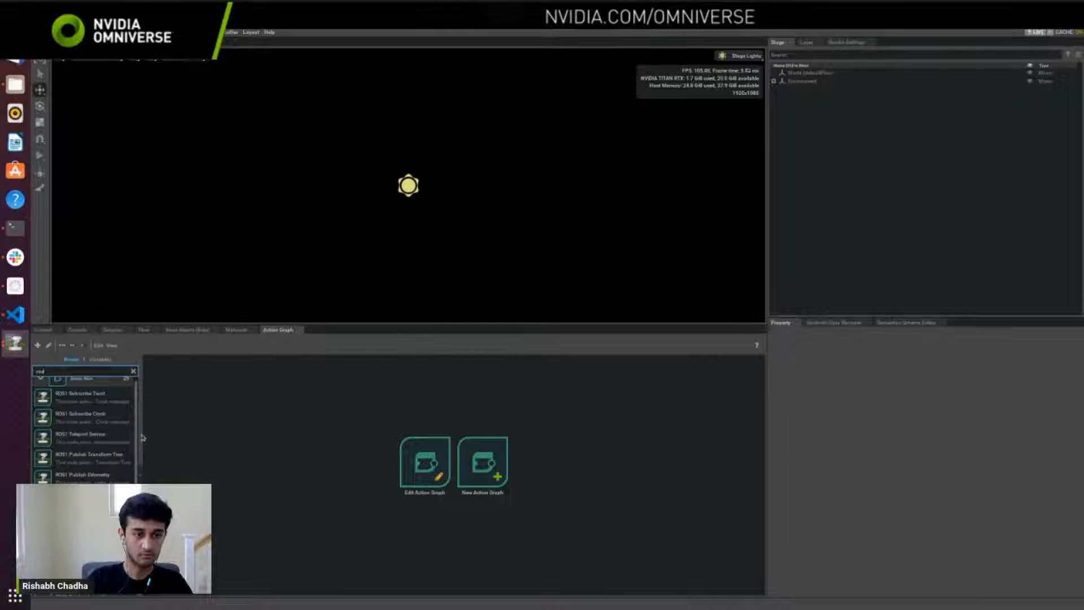
# Step: Create a new action graph in the stage
pyautogui.click(112, 427)
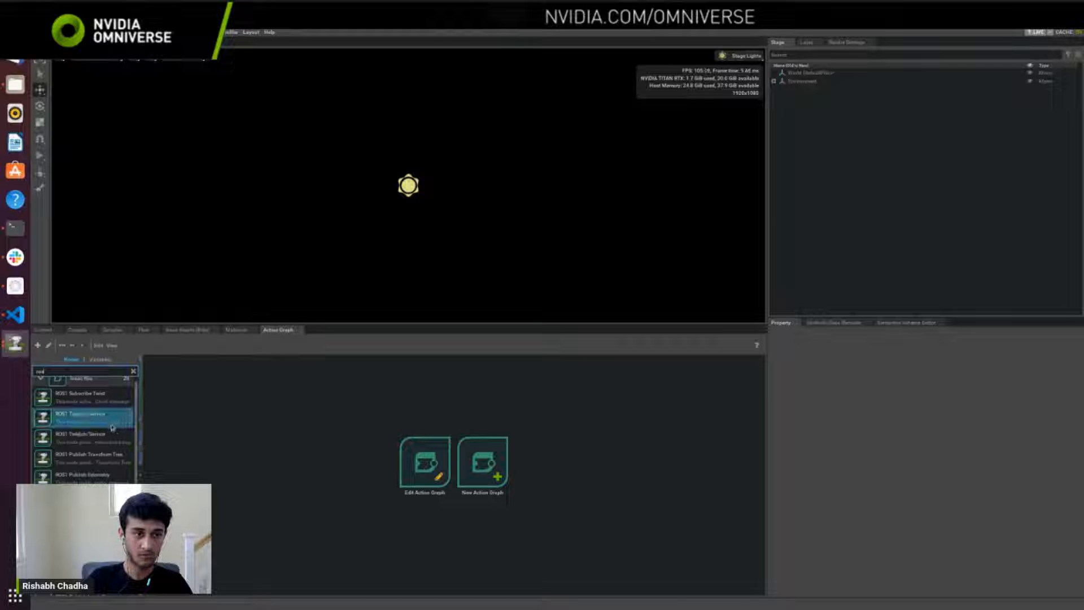
pyautogui.moveTo(107, 405); pyautogui.dragTo(263, 426)
pyautogui.click(477, 457)
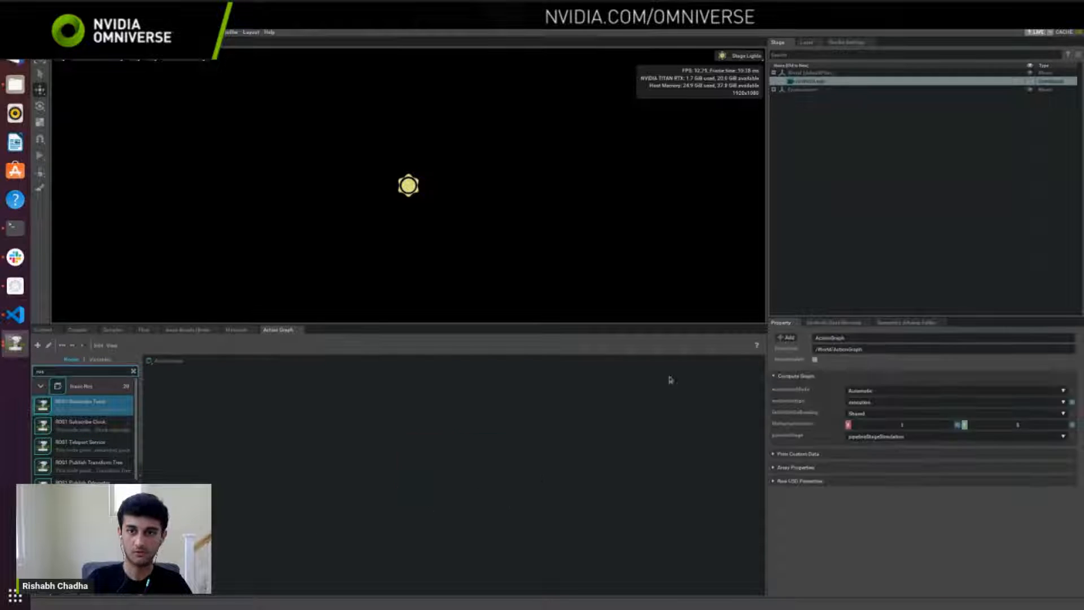
# Step: Add a ROS1 Subscribe Twist node to the action graph to inspect its topic name input, and delete the node
pyautogui.moveTo(85, 405); pyautogui.dragTo(285, 411)
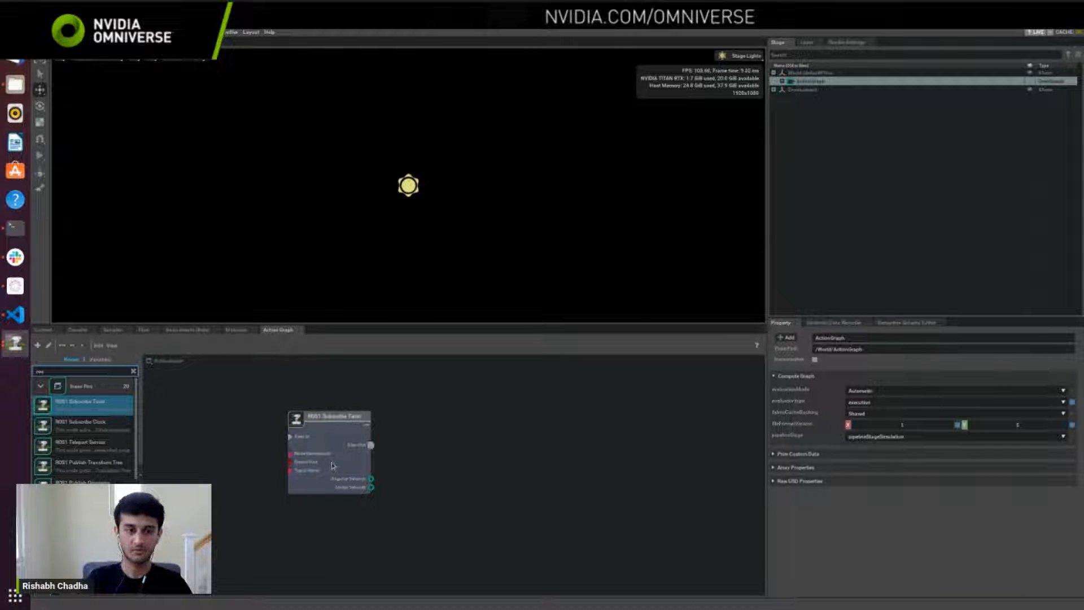
pyautogui.moveTo(337, 479); pyautogui.dragTo(399, 473)
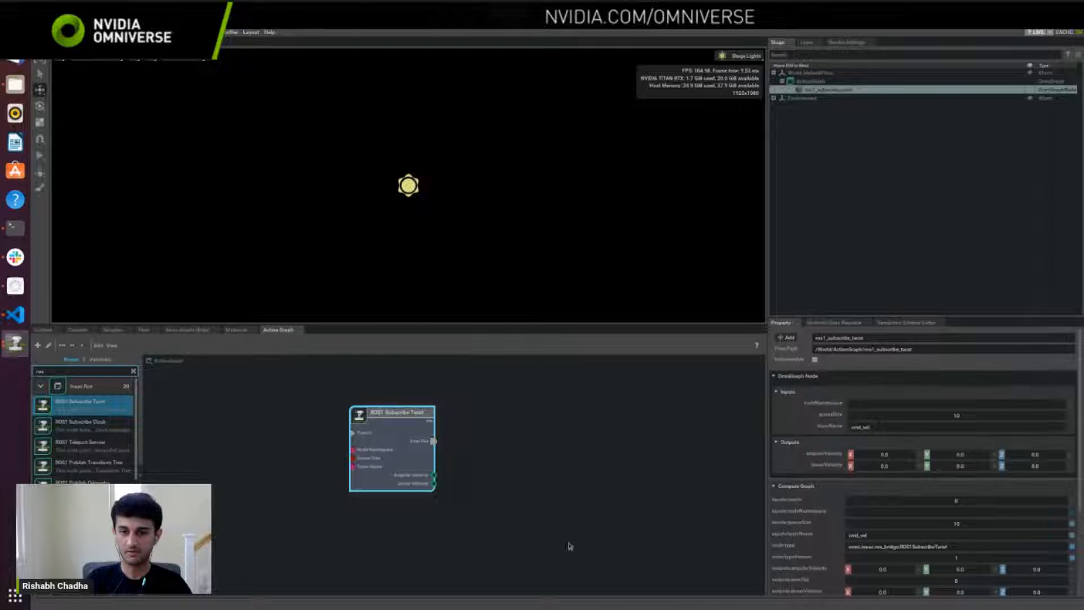
pyautogui.doubleClick(879, 429)
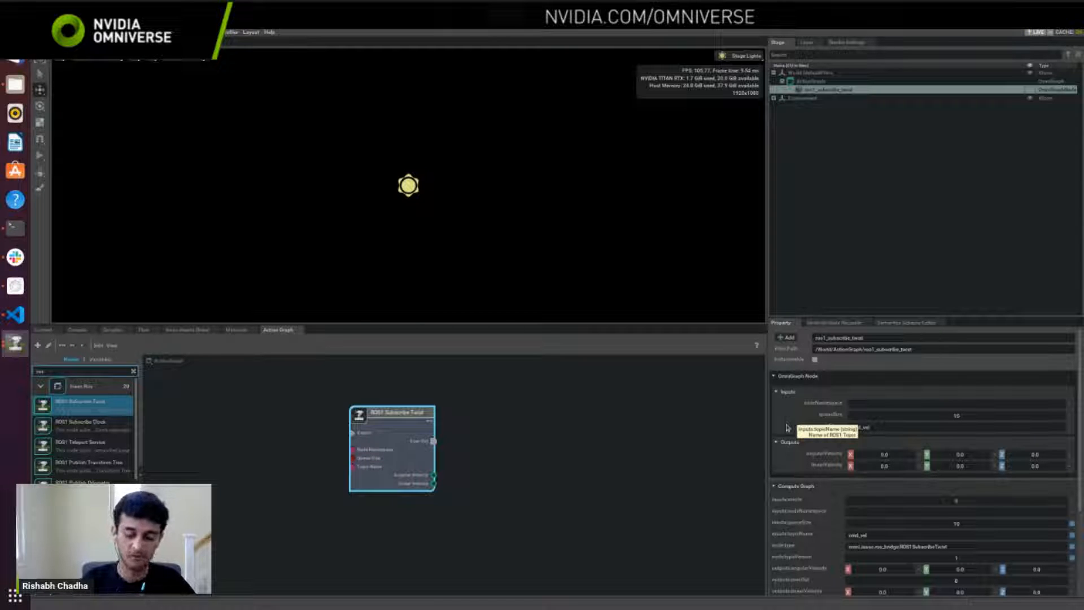
pyautogui.press('Delete')
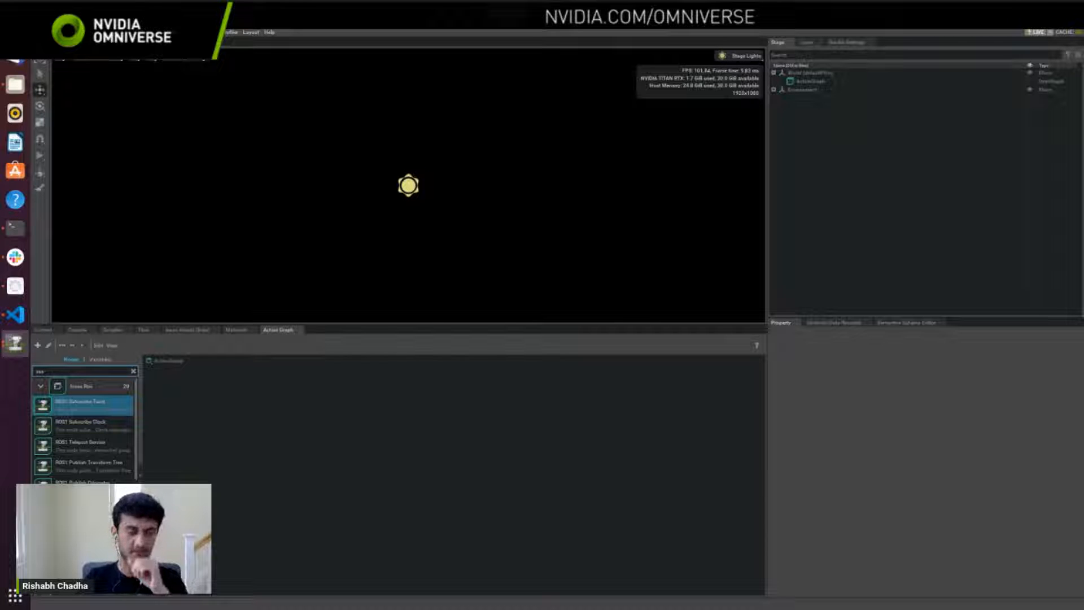
# Step: Find the ROS extensions with the search "ros" and switch from the ROS Bridge to the ROS2 Bridge extension
pyautogui.click(73, 32)
pyautogui.click(84, 219)
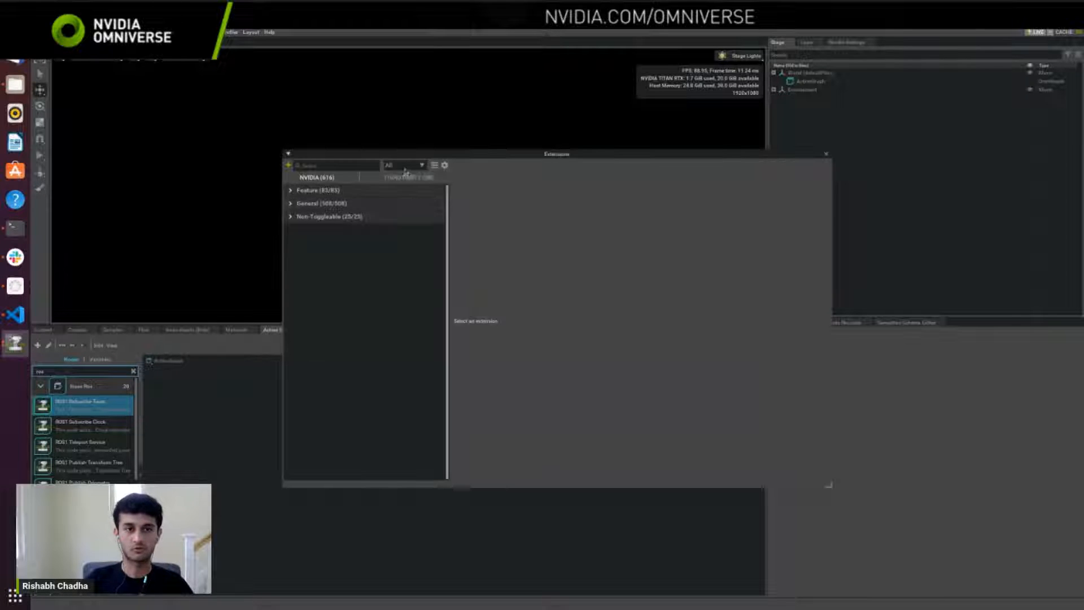
pyautogui.click(336, 168)
pyautogui.write('ros')
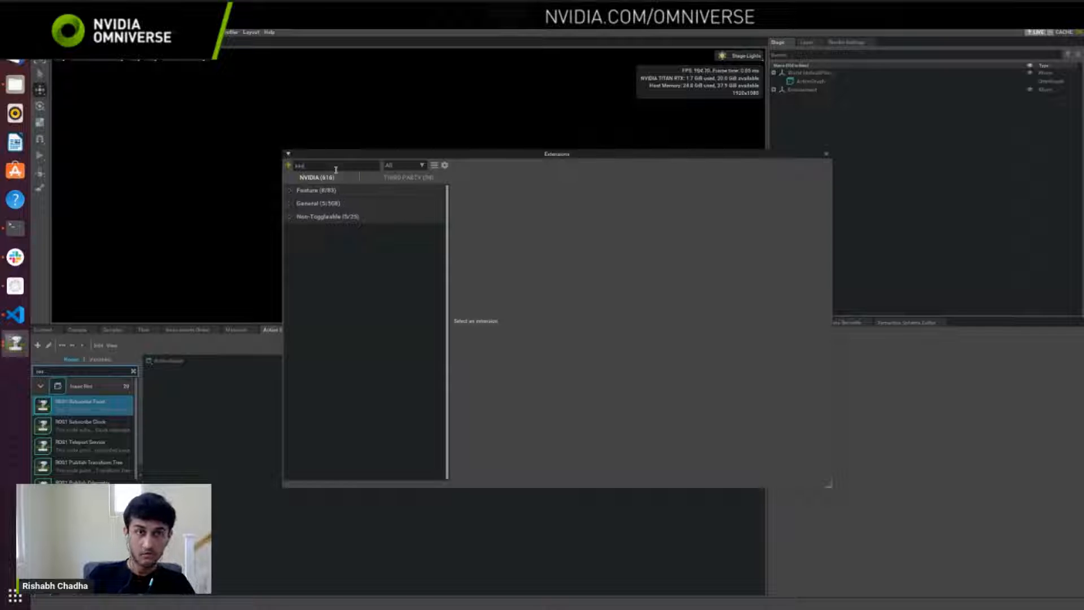
pyautogui.click(351, 208)
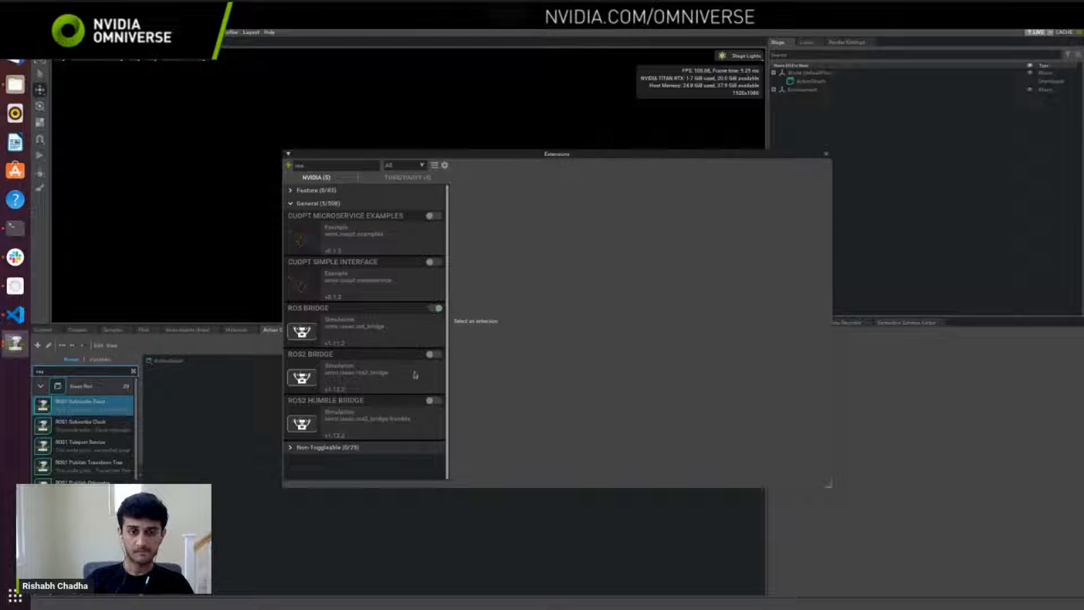
pyautogui.click(430, 356)
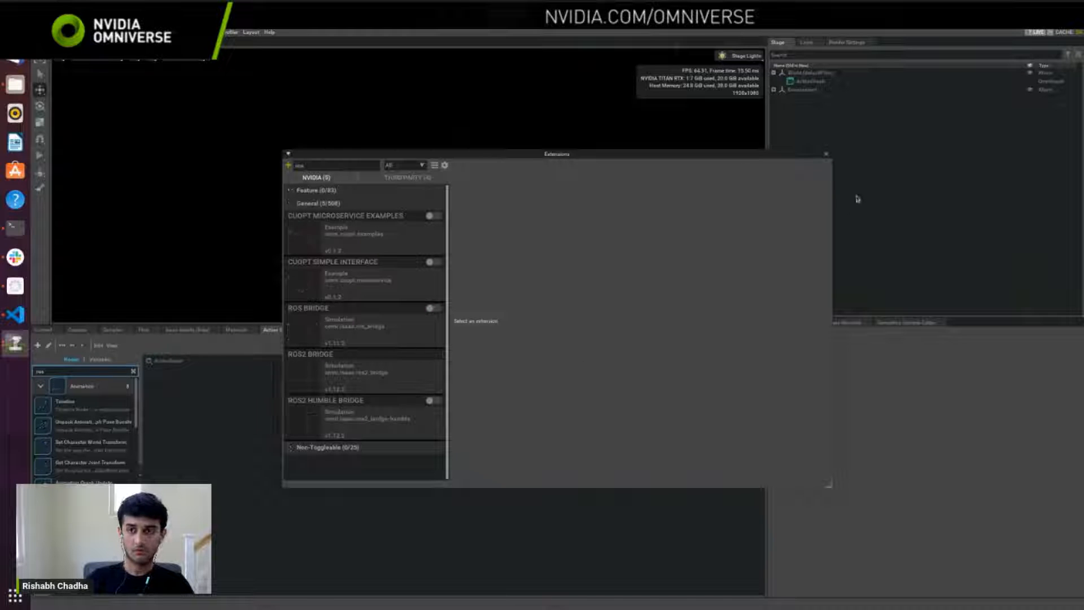
# Step: Close the extension manager and enlarge the viewport by shrinking the Action Graph area
pyautogui.click(826, 154)
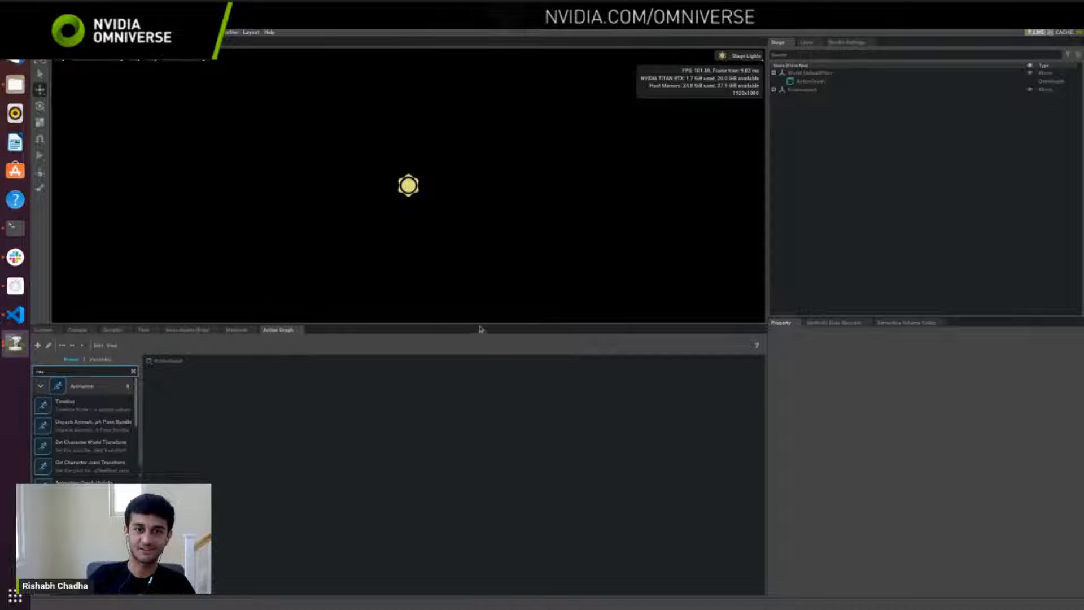
pyautogui.moveTo(477, 323); pyautogui.dragTo(477, 392)
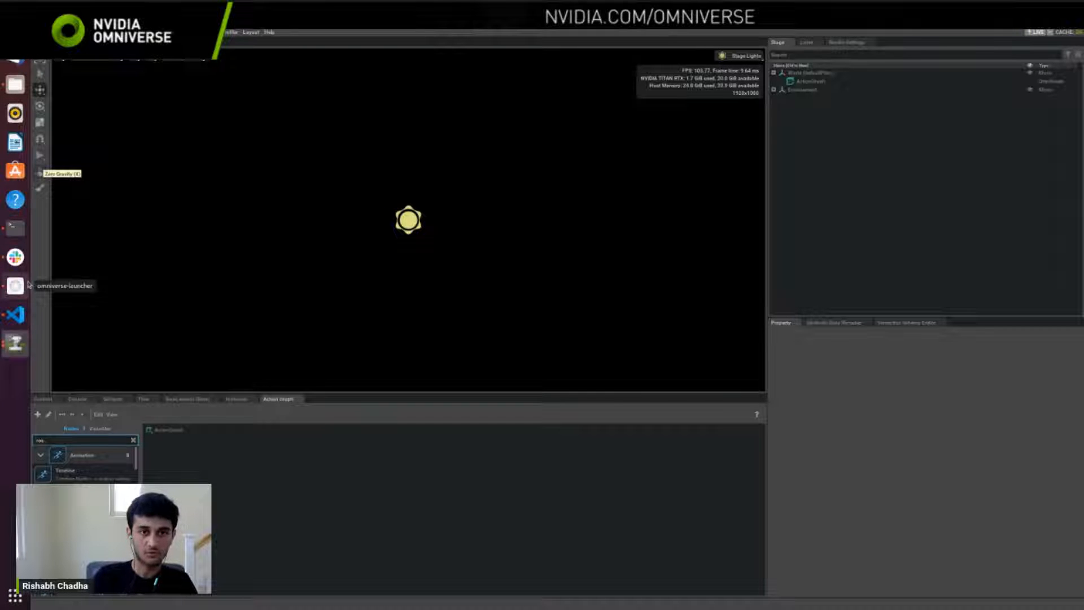
# Step: Open a new terminal and source the ROS 2 Foxy environment from /opt/ros/foxy/setup.bash
pyautogui.hotkey('ctrl', 'alt', 't')
pyautogui.write('sour')
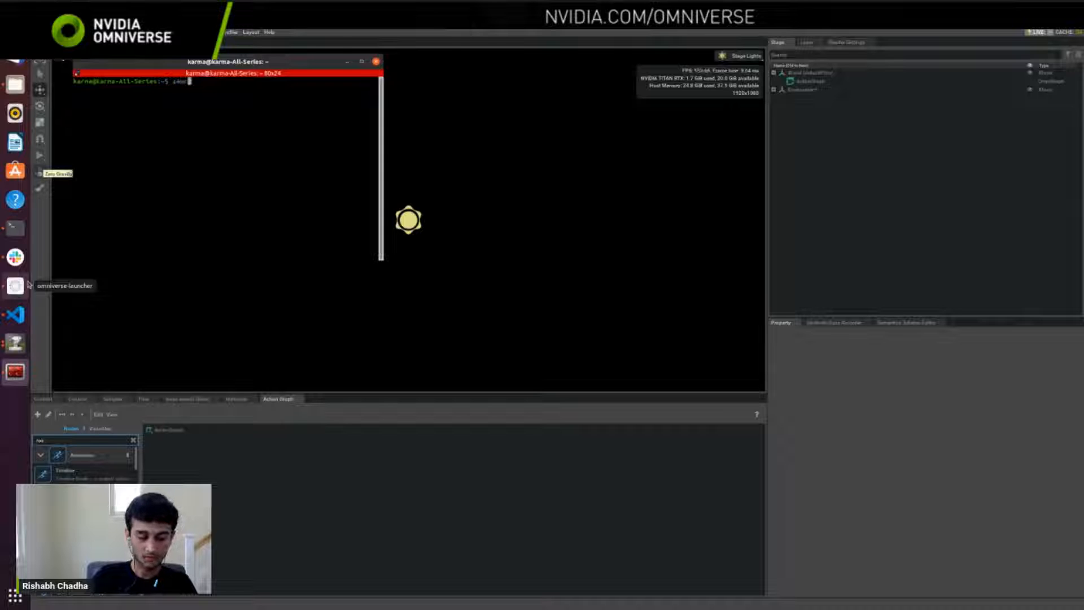
pyautogui.write('ce /opt/')
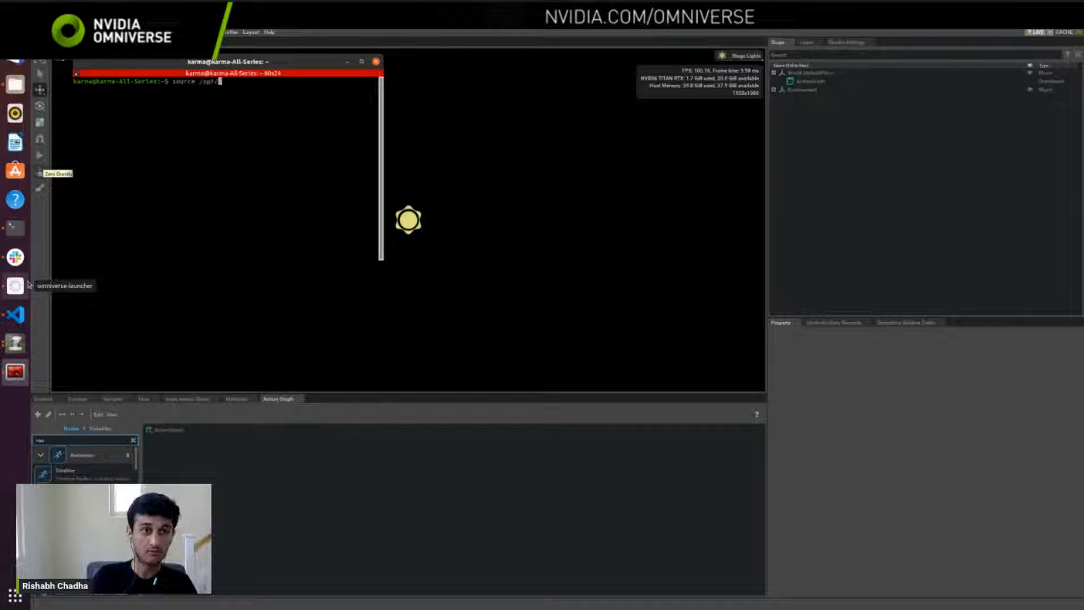
pyautogui.write('ros/')
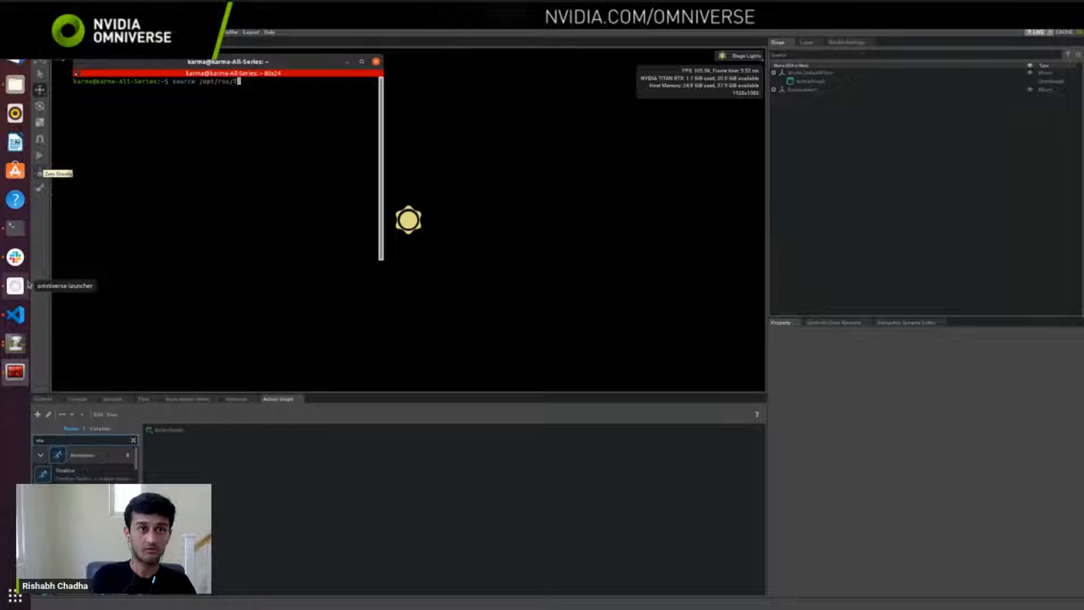
pyautogui.write('foxy/setup.')
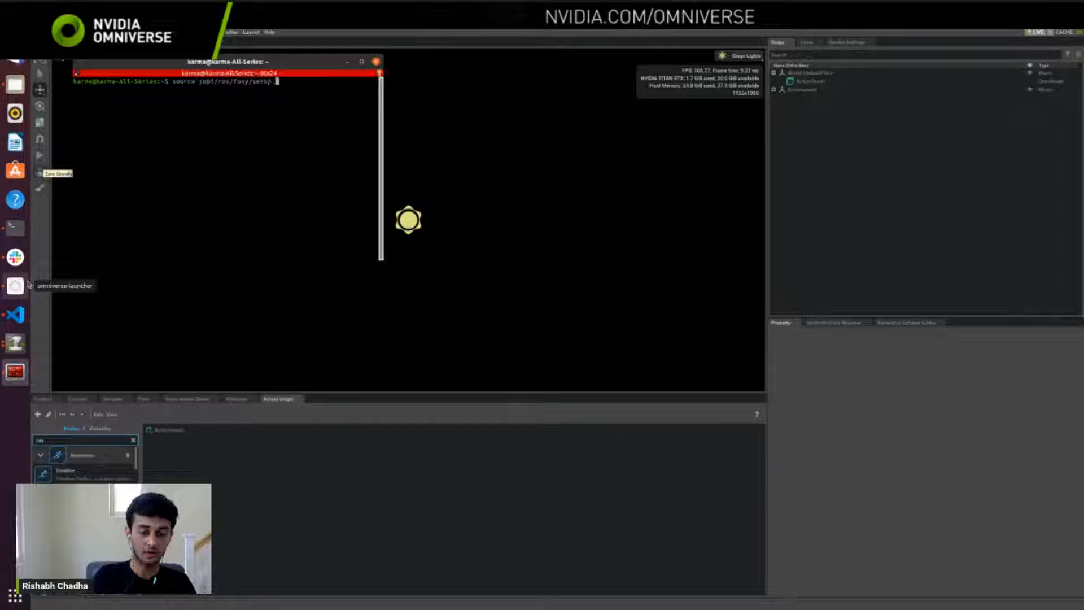
pyautogui.write('bash')
pyautogui.press('Return')
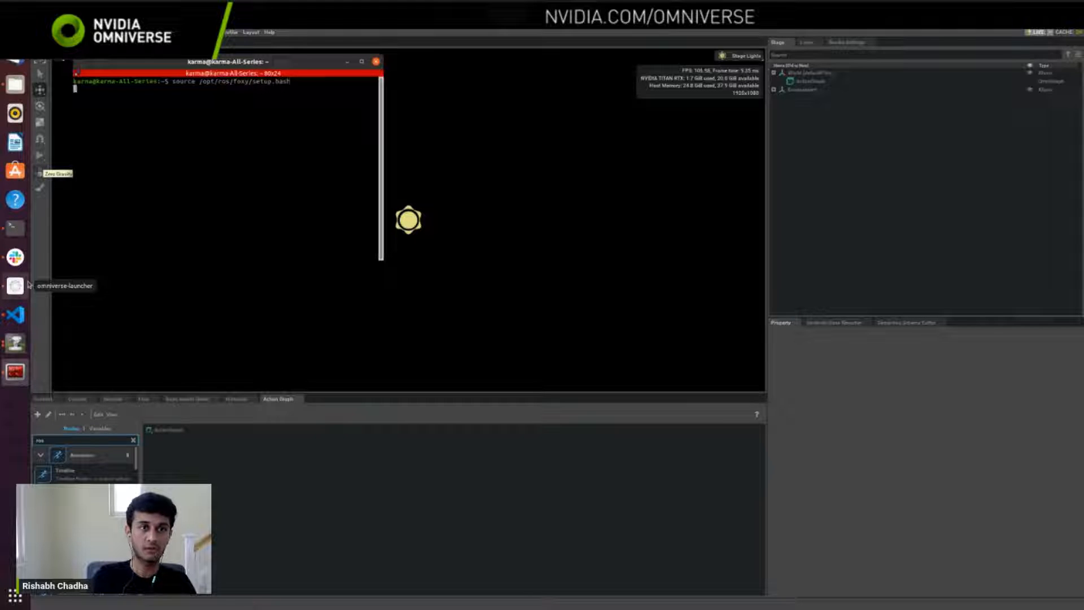
# Step: Run ros2 in the terminal to check its available commands, and minimize the terminal
pyautogui.write('ros2')
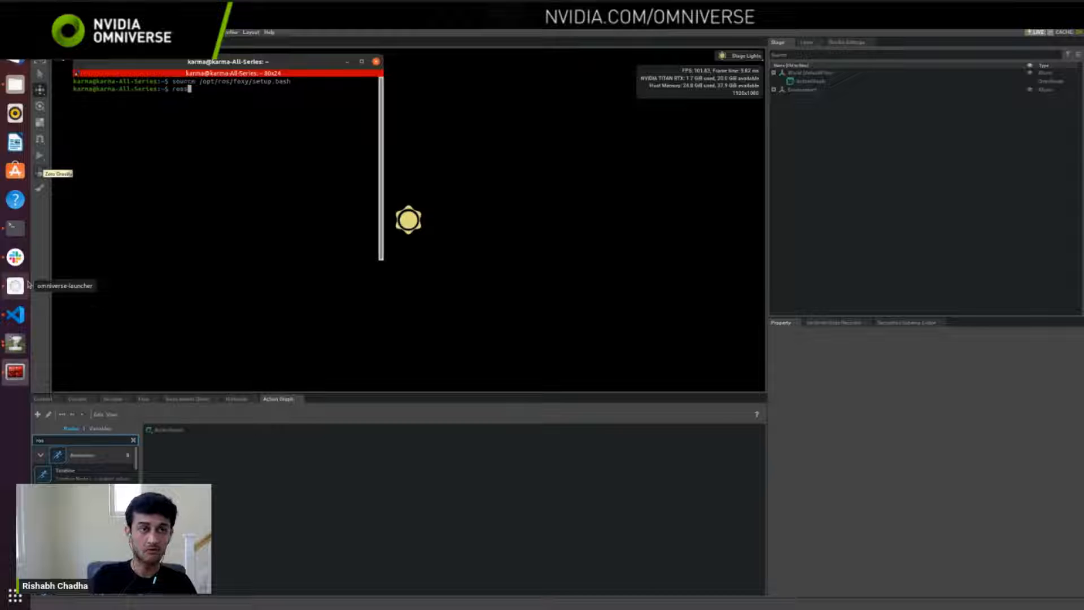
pyautogui.press('Return')
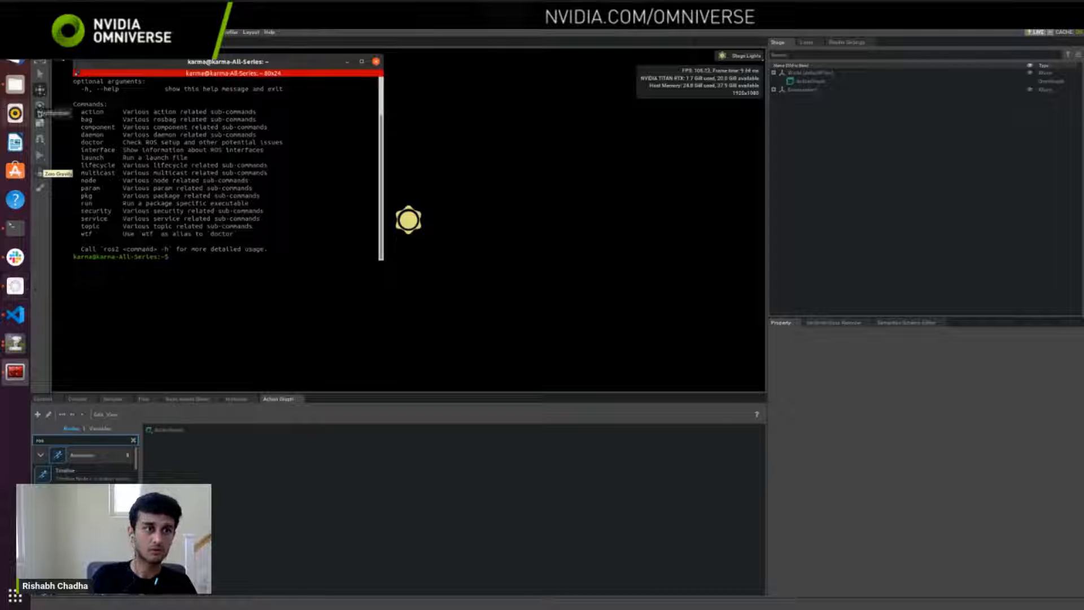
pyautogui.scroll(2, 111, 126)
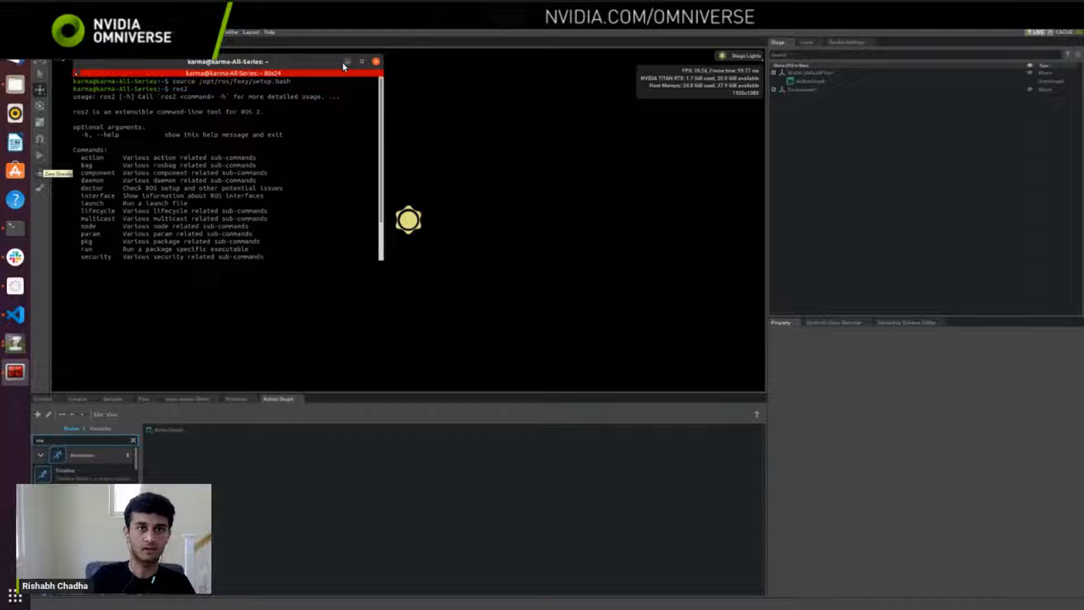
pyautogui.scroll(-2, 282, 158)
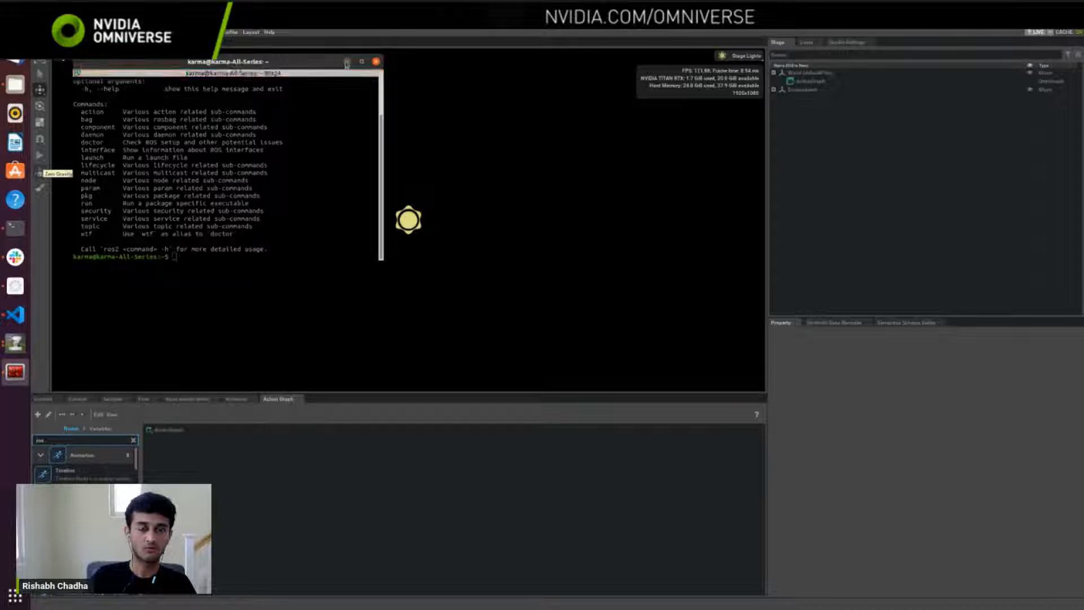
pyautogui.click(347, 62)
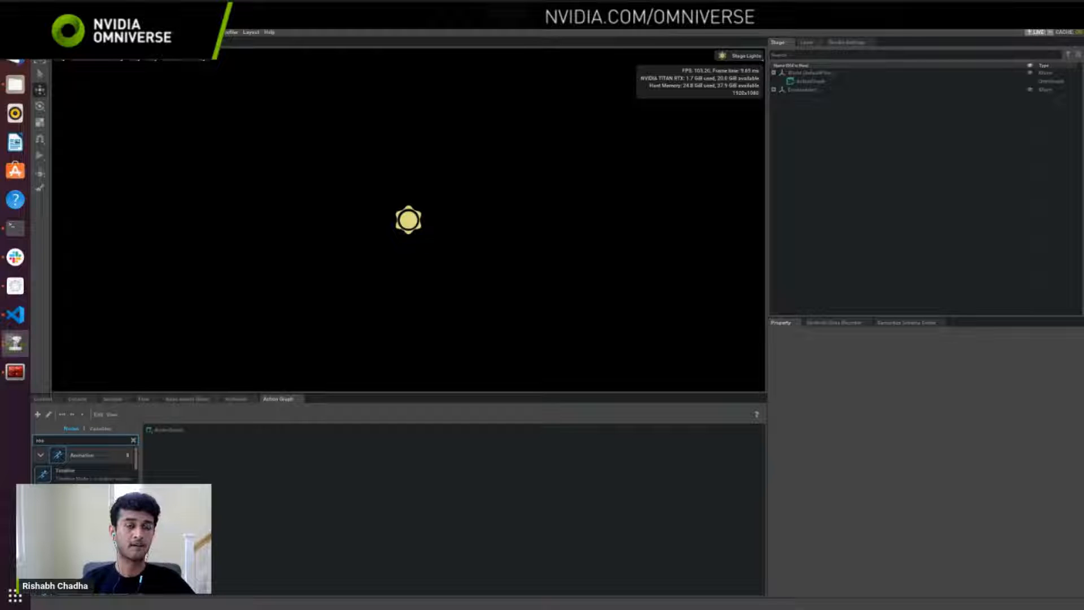
# Step: Load the ROS Navigation example scene with the Carter robot in the warehouse, and keep the Isaac Sim window maximized
pyautogui.click(165, 32)
pyautogui.moveTo(166, 114)
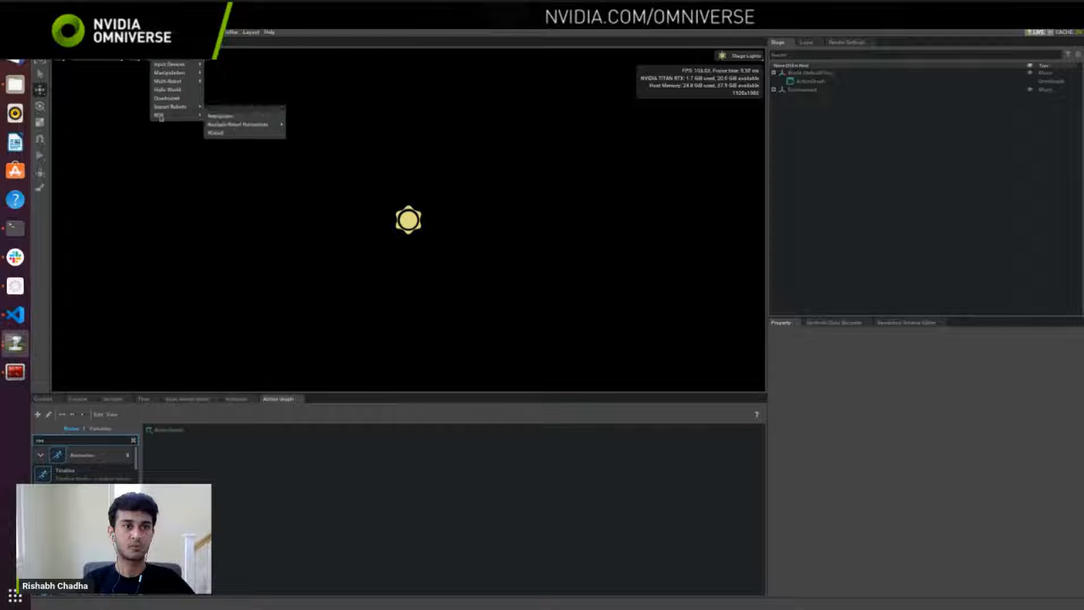
pyautogui.click(217, 116)
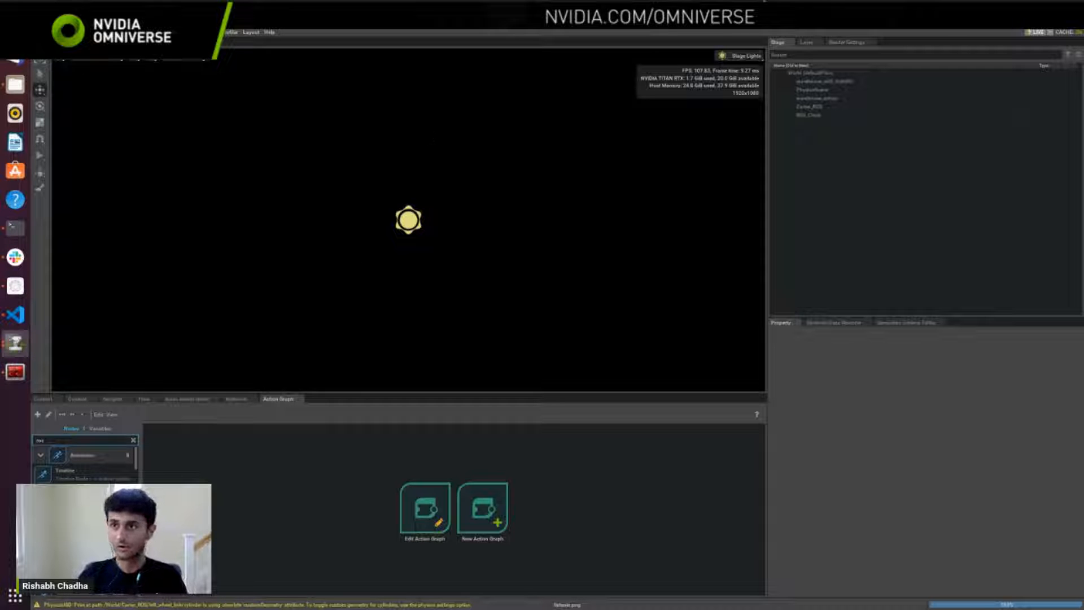
pyautogui.click(1062, 23)
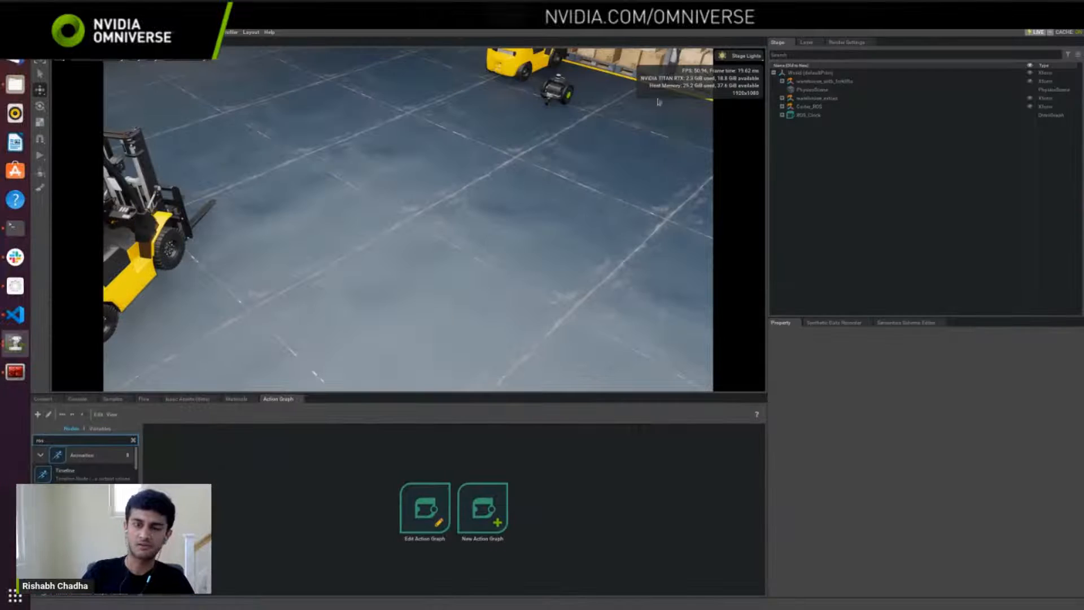
pyautogui.click(660, 61)
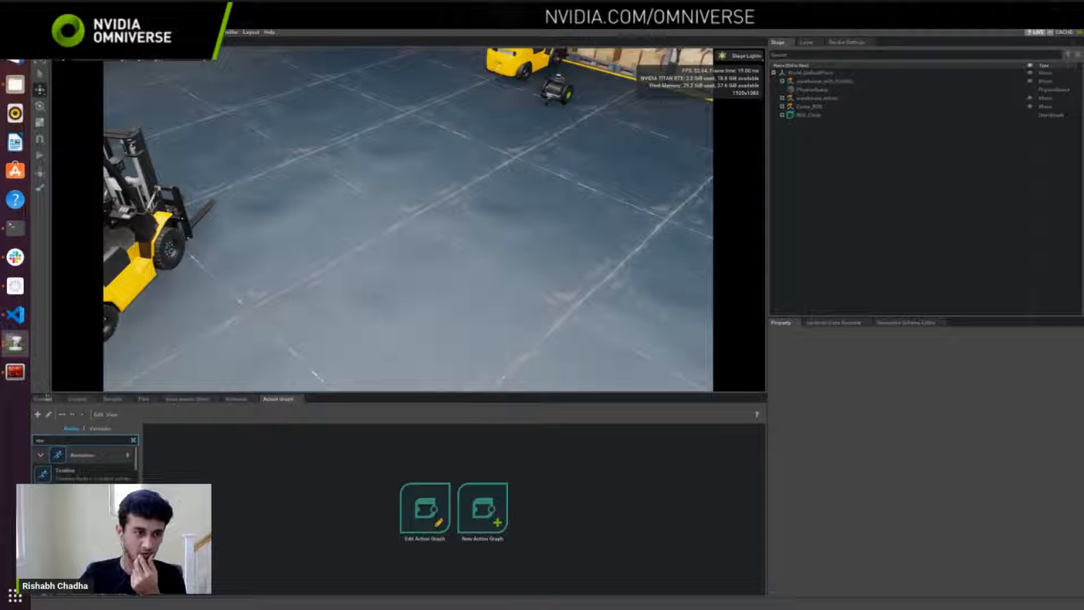
# Step: Browse the localhost Nucleus content to NVIDIA/Assets/Isaac/2022.2.1/Isaac and select the folder's full path
pyautogui.click(43, 399)
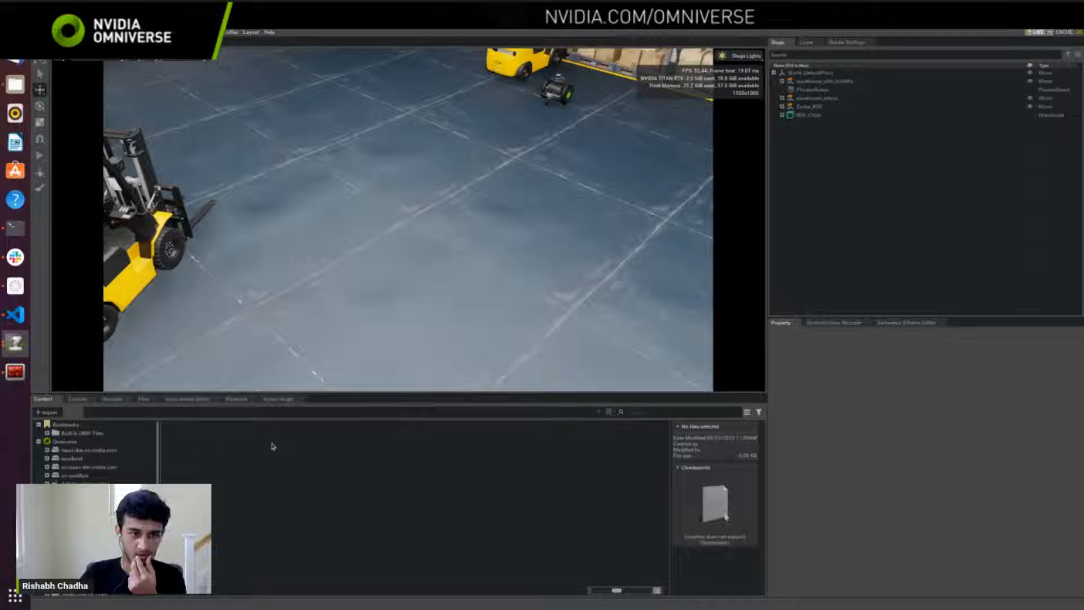
pyautogui.click(72, 459)
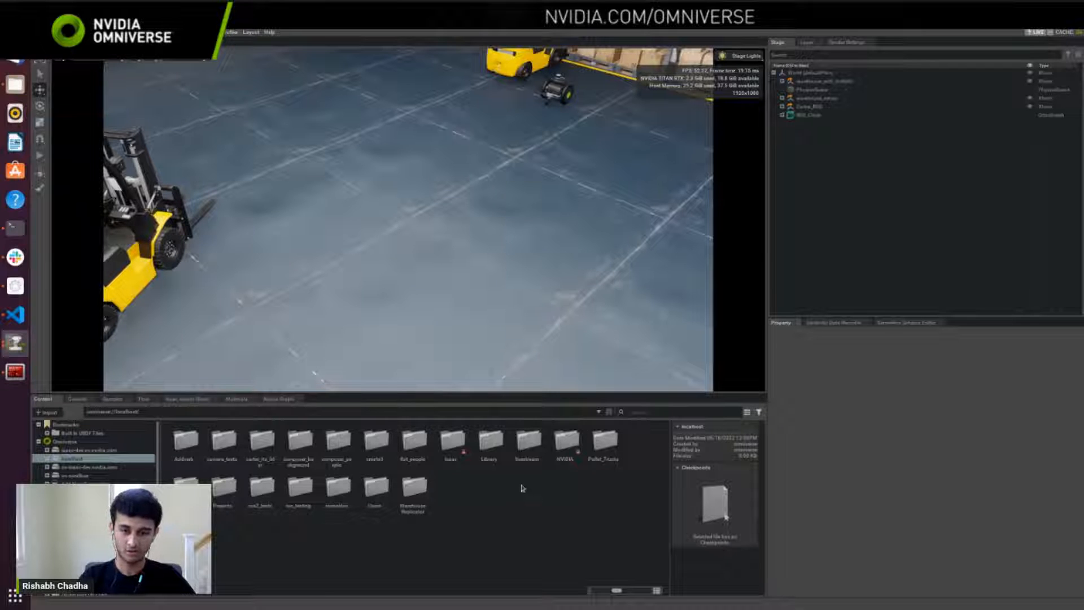
pyautogui.doubleClick(565, 446)
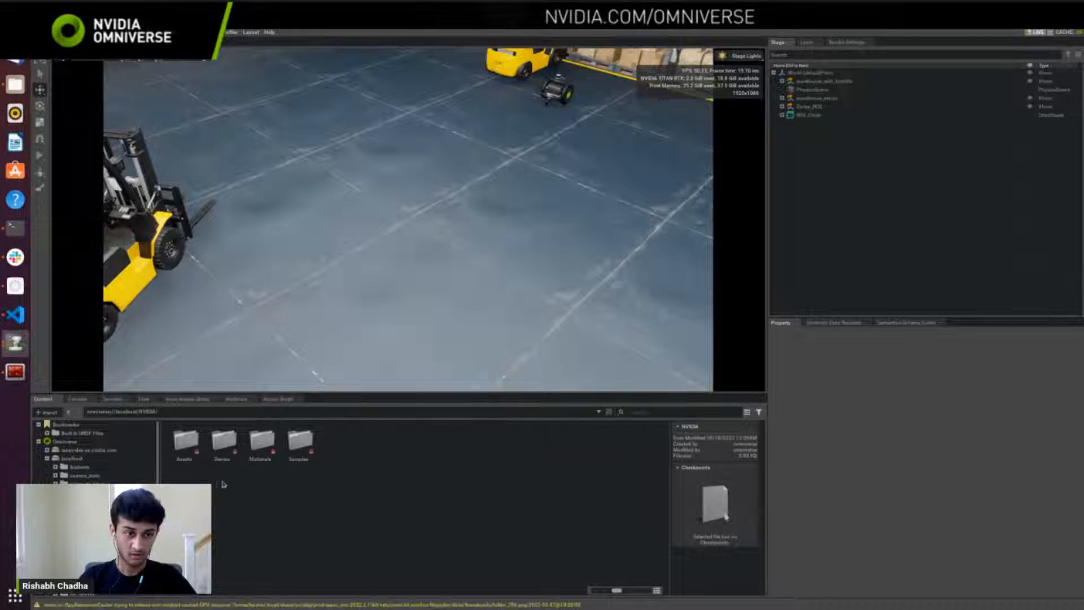
pyautogui.doubleClick(191, 457)
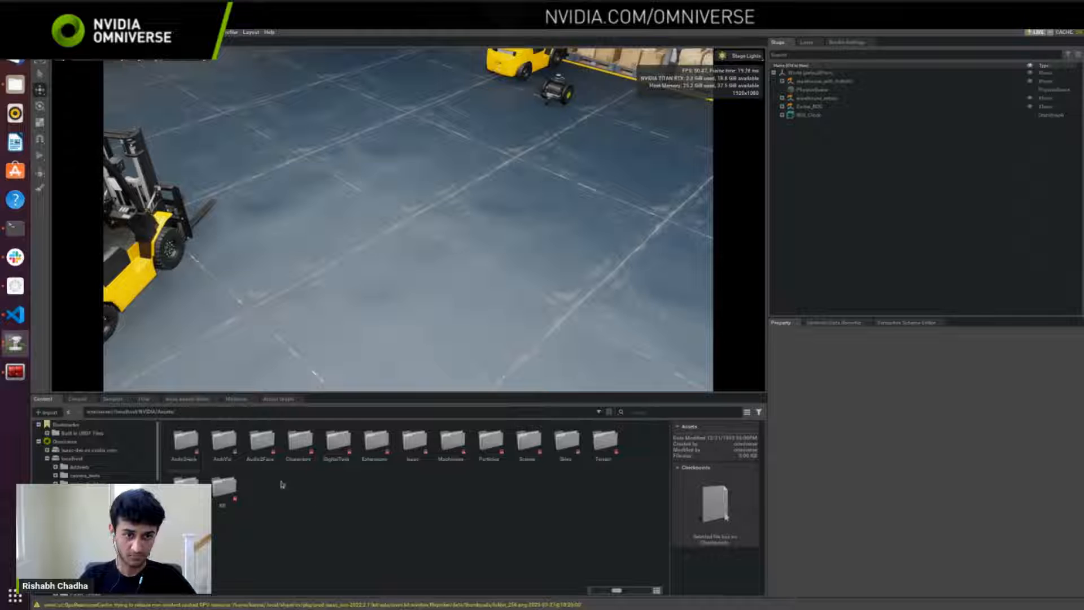
pyautogui.doubleClick(414, 467)
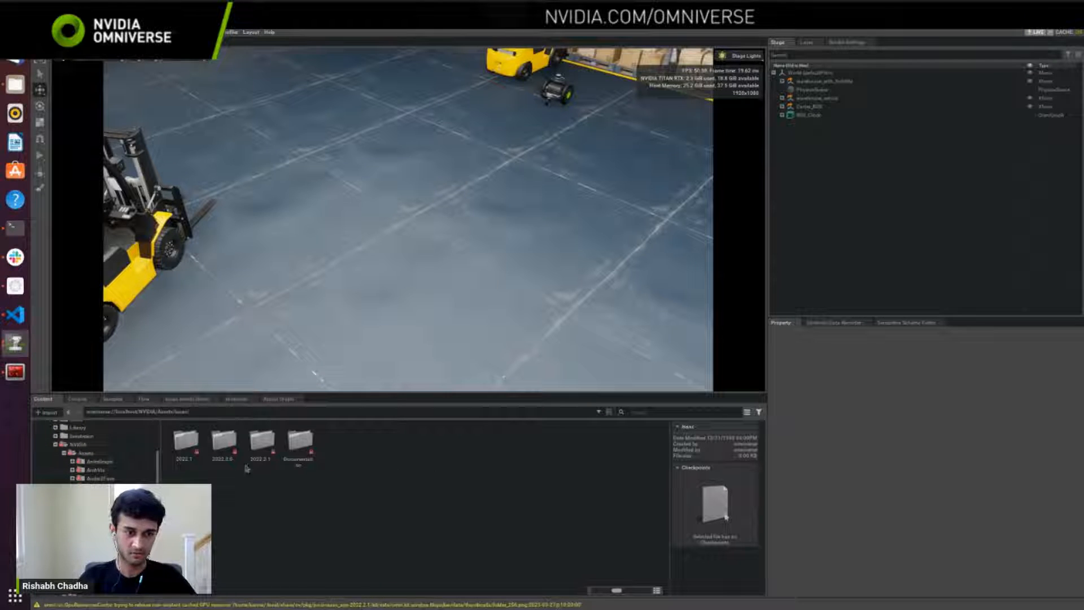
pyautogui.doubleClick(261, 448)
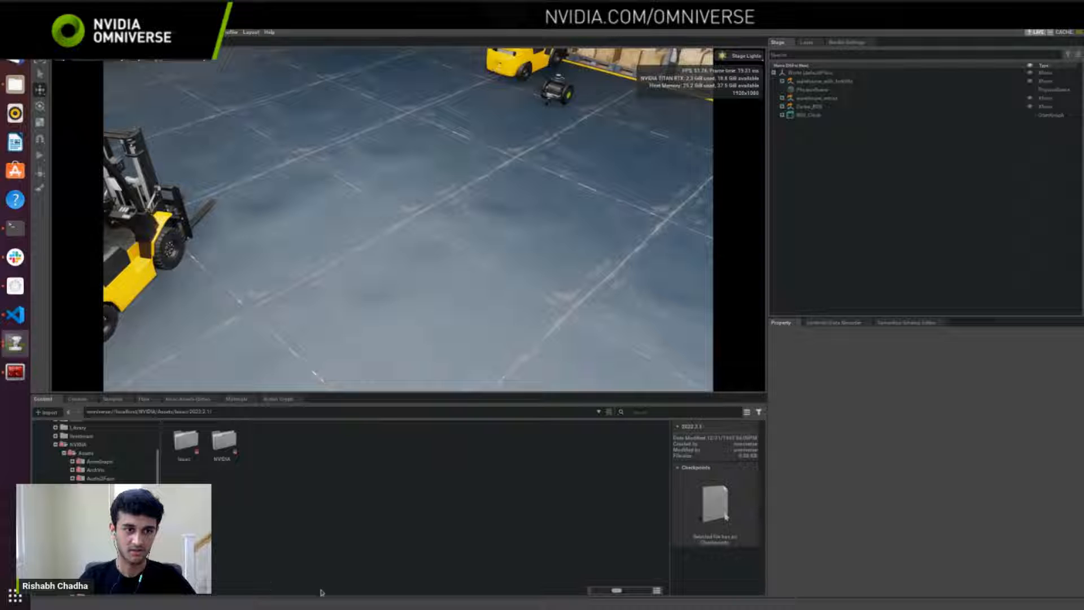
pyautogui.doubleClick(189, 458)
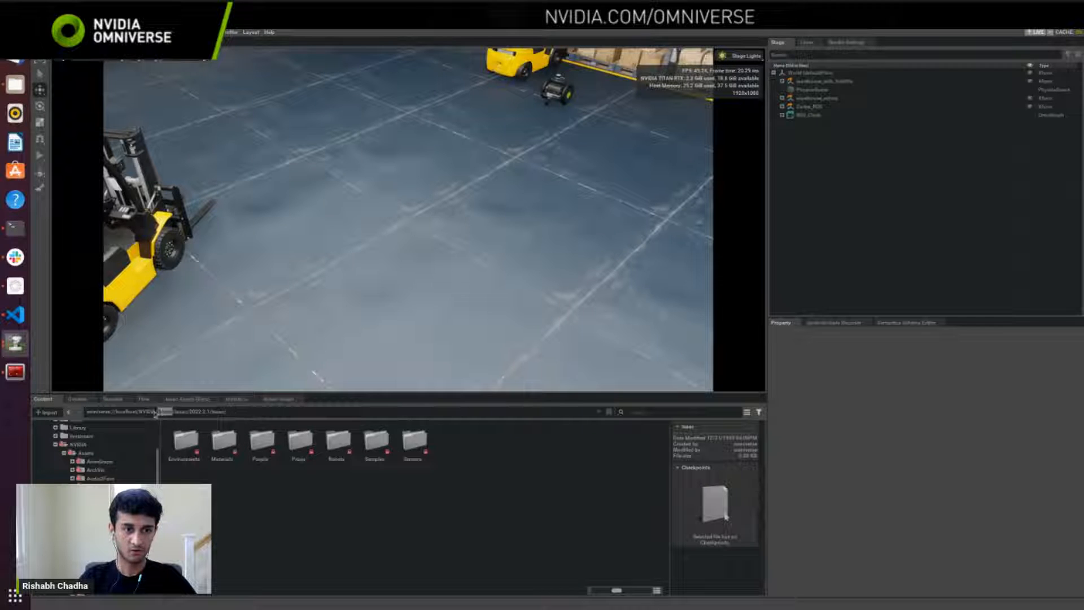
pyautogui.click(256, 413)
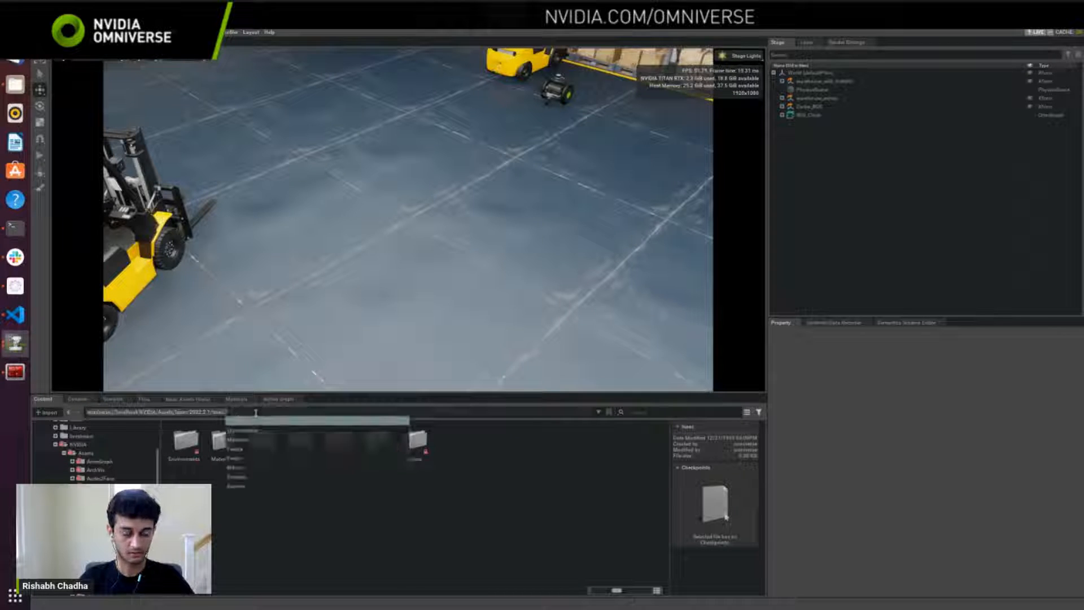
pyautogui.click(504, 511)
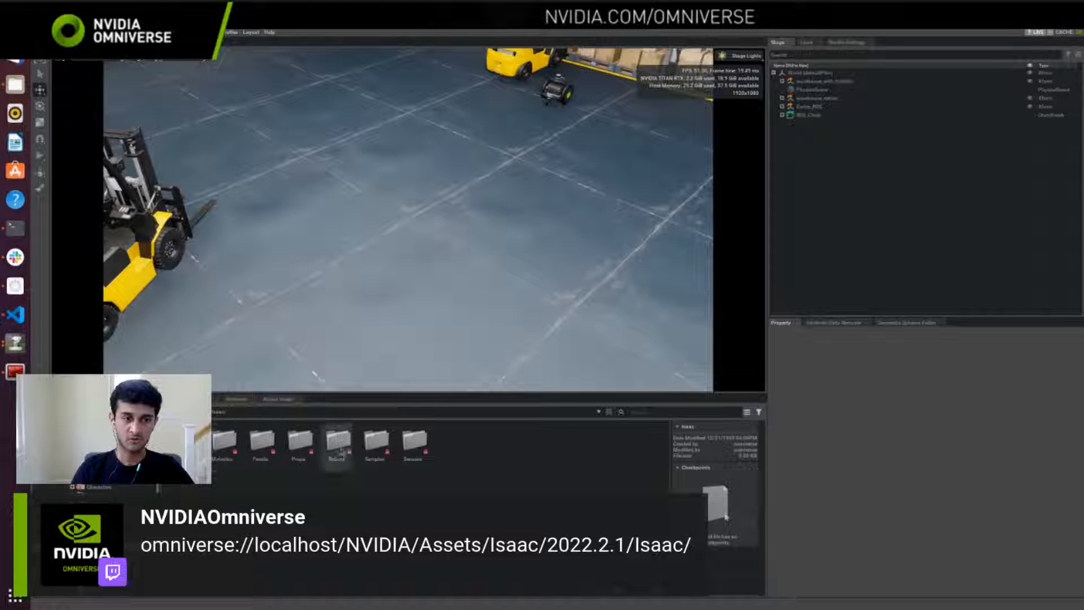
# Step: Browse the Isaac Robots asset folder and open one of its robot subfolders
pyautogui.click(345, 468)
pyautogui.doubleClick(345, 470)
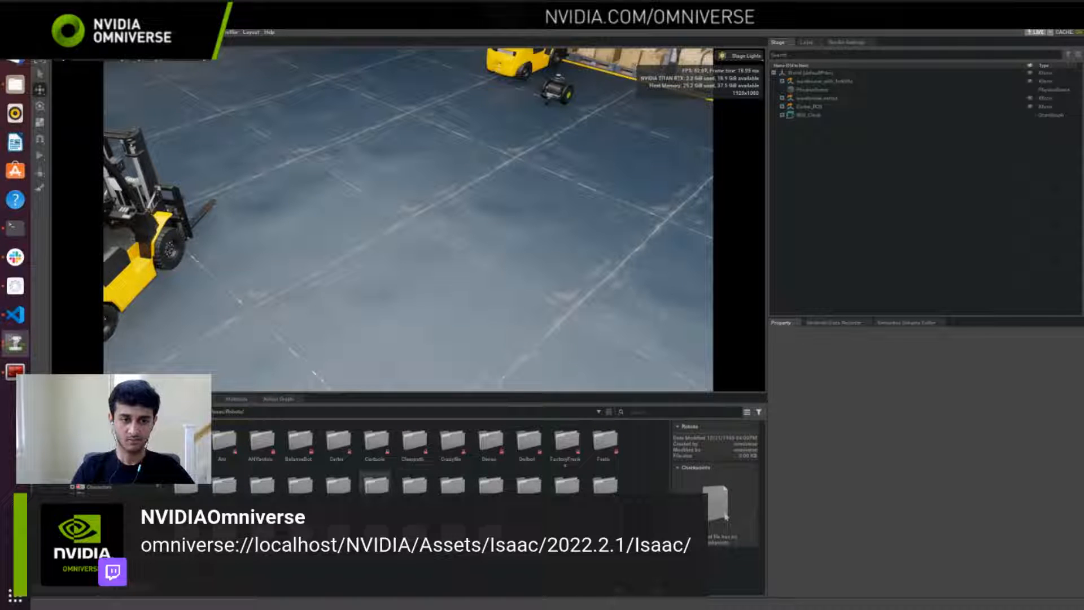
pyautogui.doubleClick(414, 485)
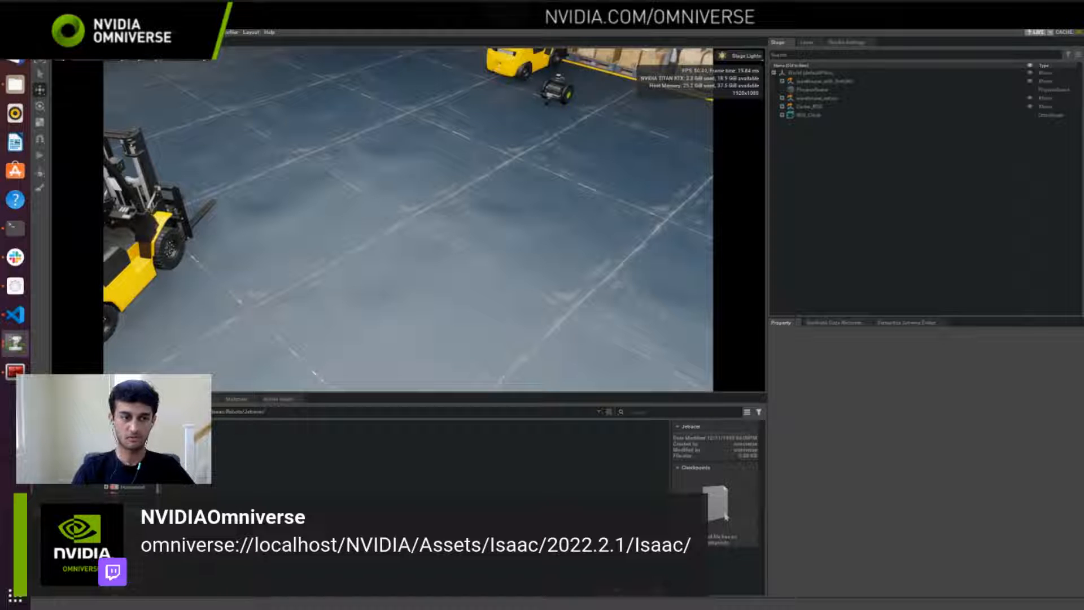
# Step: Return to the 2022.2.1 assets and browse to Isaac/Samples/ROS2/Scenario to view the sample scenes
pyautogui.click(197, 412)
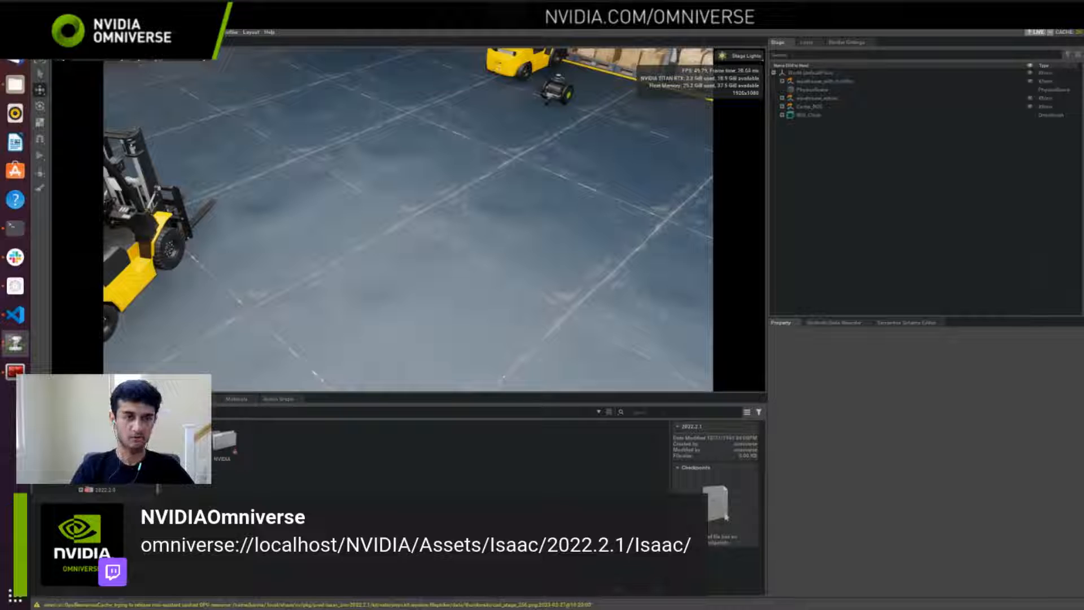
pyautogui.doubleClick(224, 441)
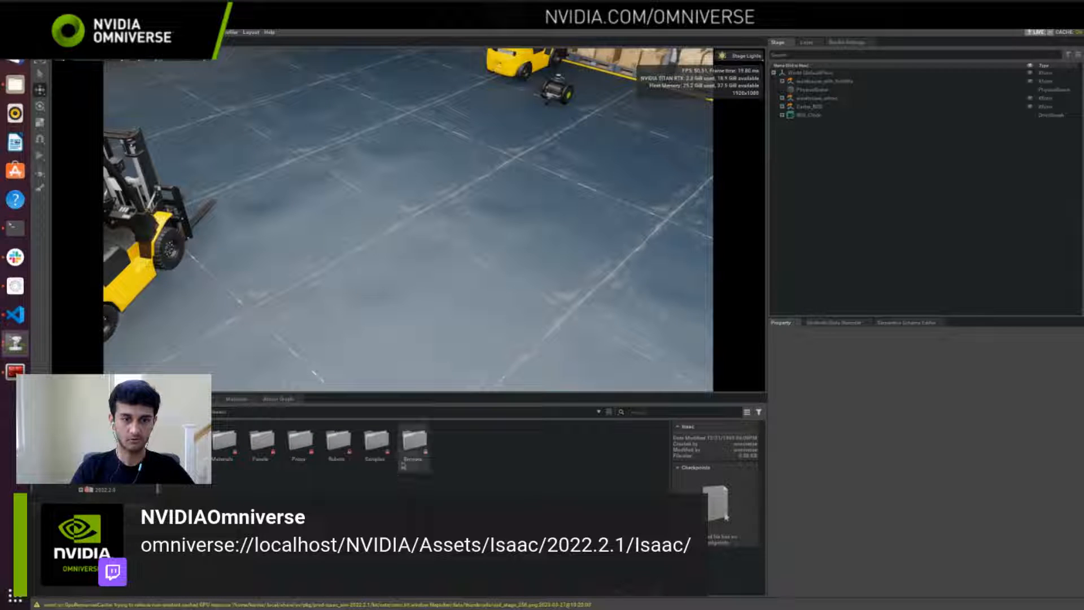
pyautogui.doubleClick(379, 459)
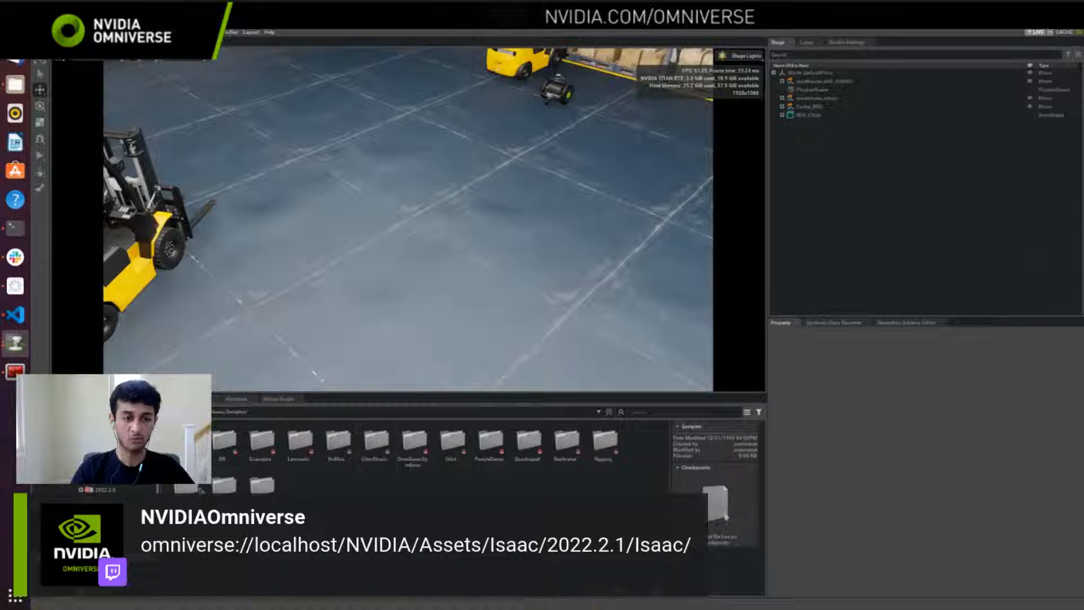
pyautogui.doubleClick(224, 485)
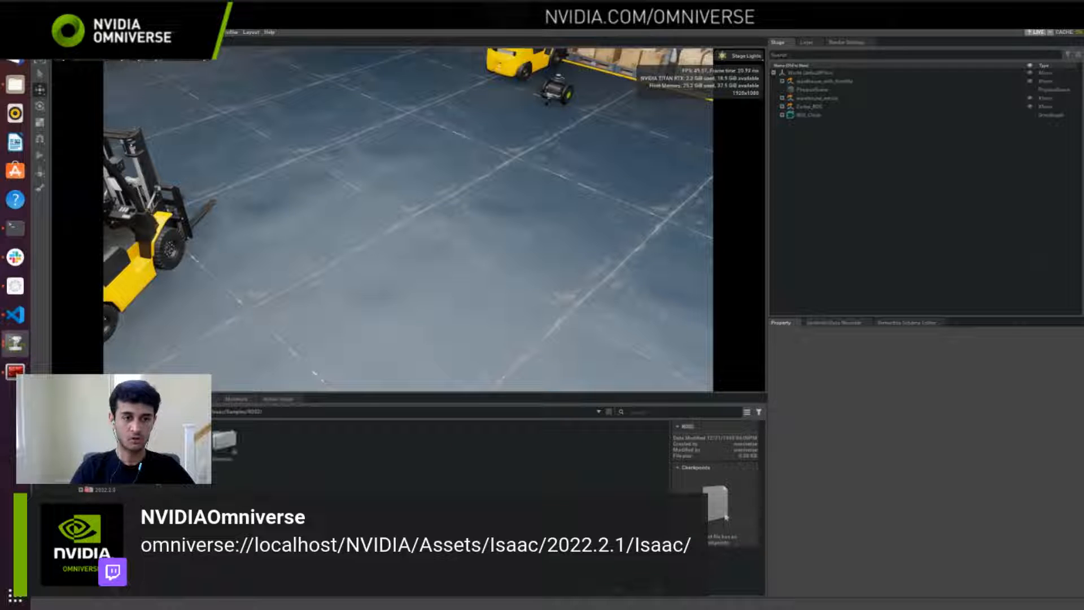
pyautogui.doubleClick(224, 443)
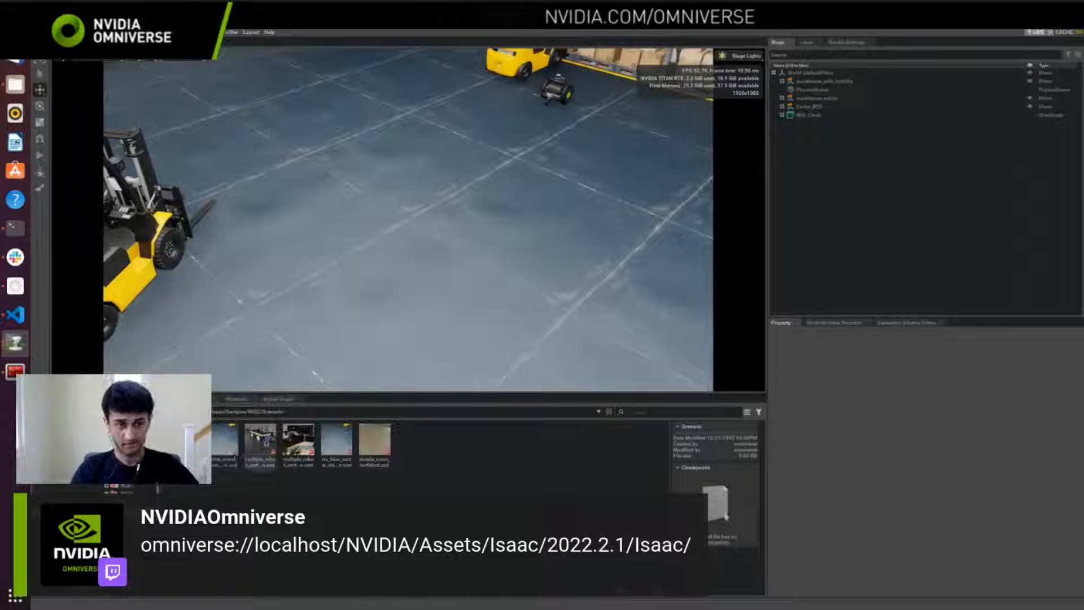
# Step: Go back to the Samples folder and open ROS2/Robots to view the ROS 2 robot assets
pyautogui.click(237, 412)
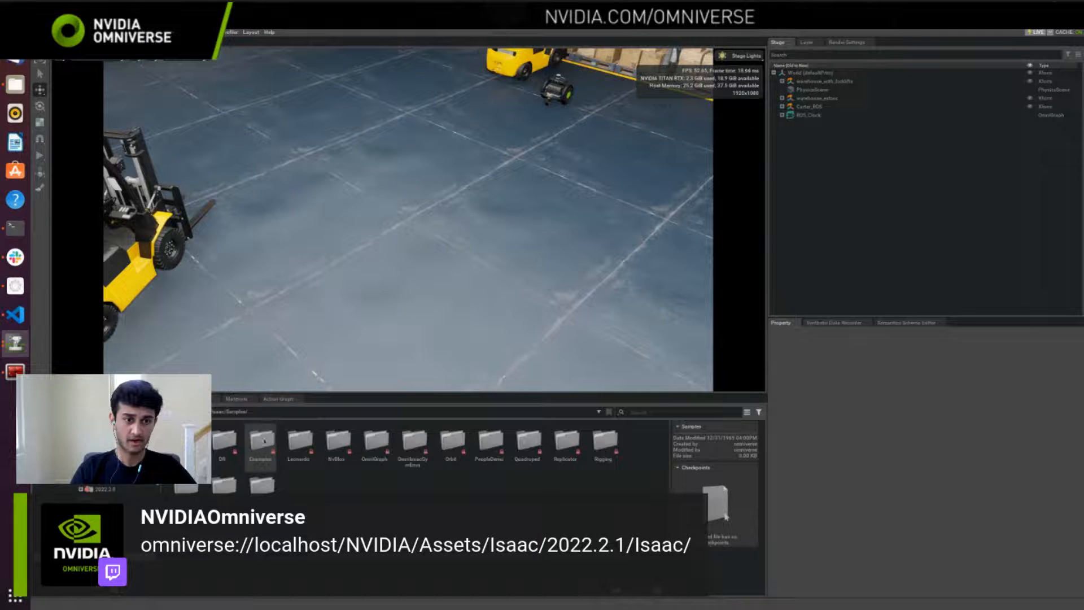
pyautogui.doubleClick(262, 484)
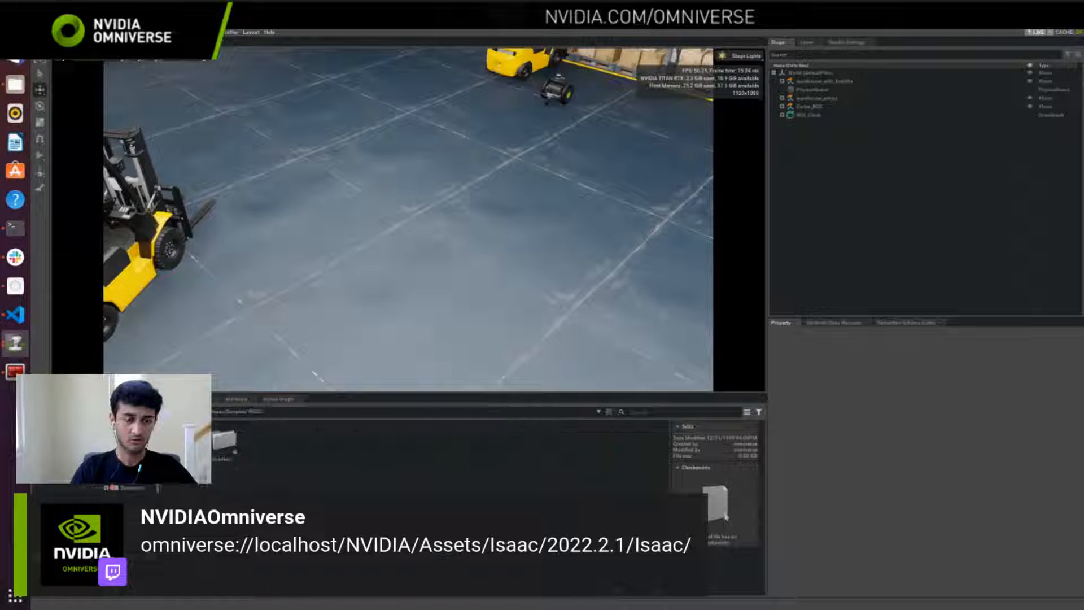
pyautogui.doubleClick(225, 441)
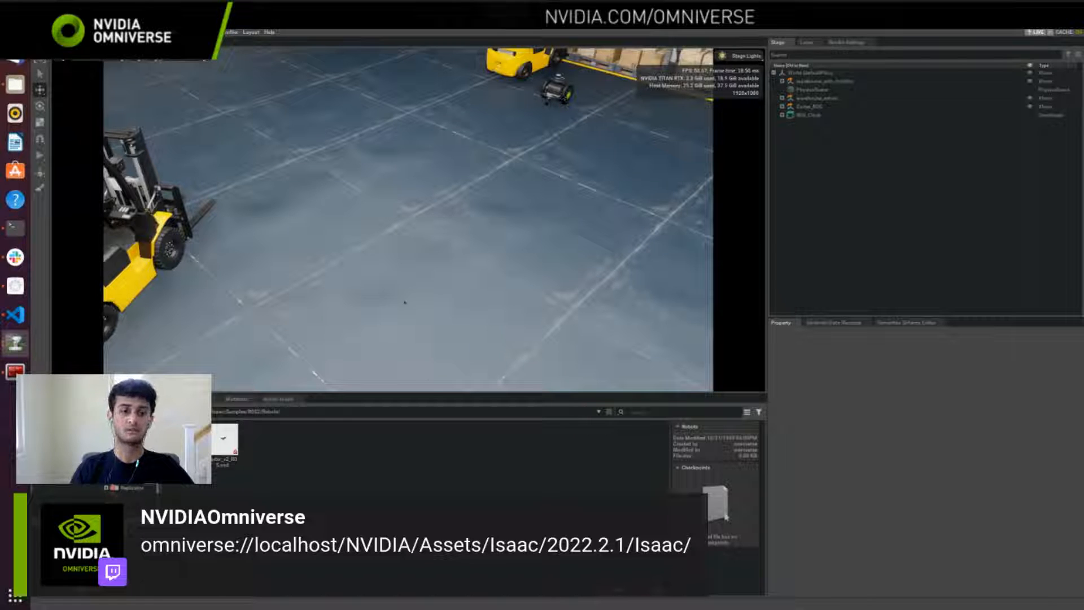
# Step: Show the Action Graph panel, enlarge the viewport, and look across the warehouse floor to the Carter robot beside the shelves
pyautogui.click(272, 401)
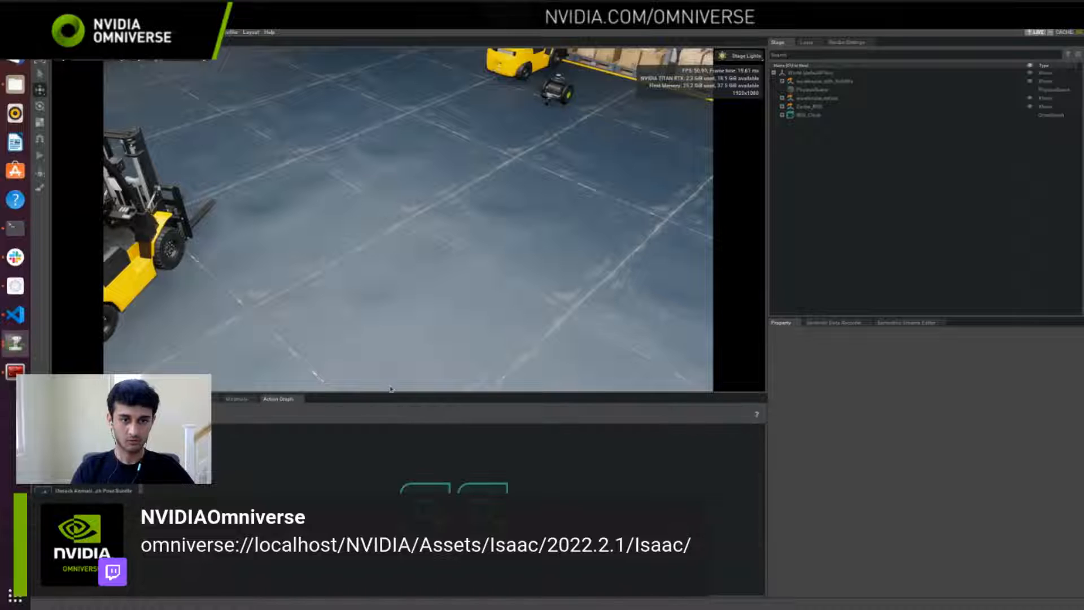
pyautogui.moveTo(392, 392); pyautogui.dragTo(392, 418)
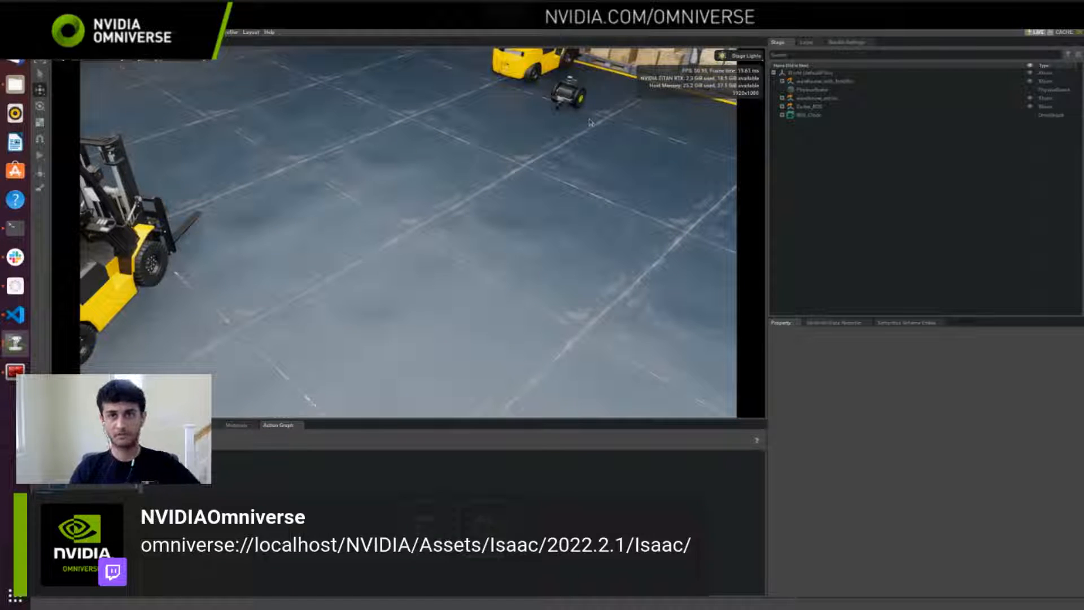
pyautogui.moveTo(402, 261); pyautogui.dragTo(397, 238, button='right')
pyautogui.press('a')
pyautogui.moveTo(390, 223); pyautogui.dragTo(504, 194, button='right')
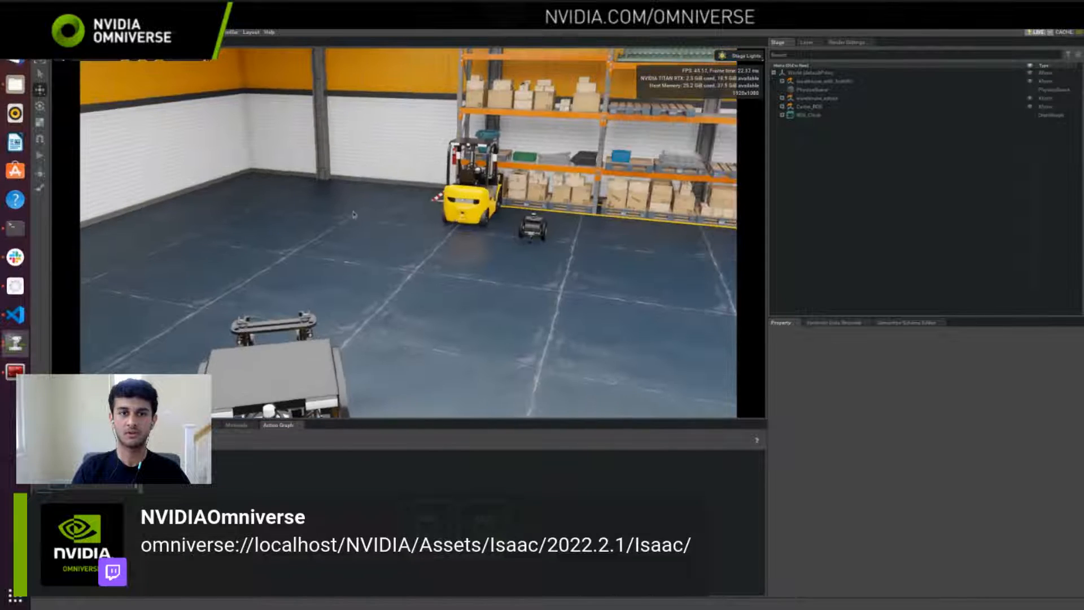
pyautogui.press('a')
pyautogui.moveTo(340, 224); pyautogui.dragTo(507, 221, button='right')
pyautogui.press('a')
pyautogui.moveTo(392, 223); pyautogui.dragTo(392, 222, button='right')
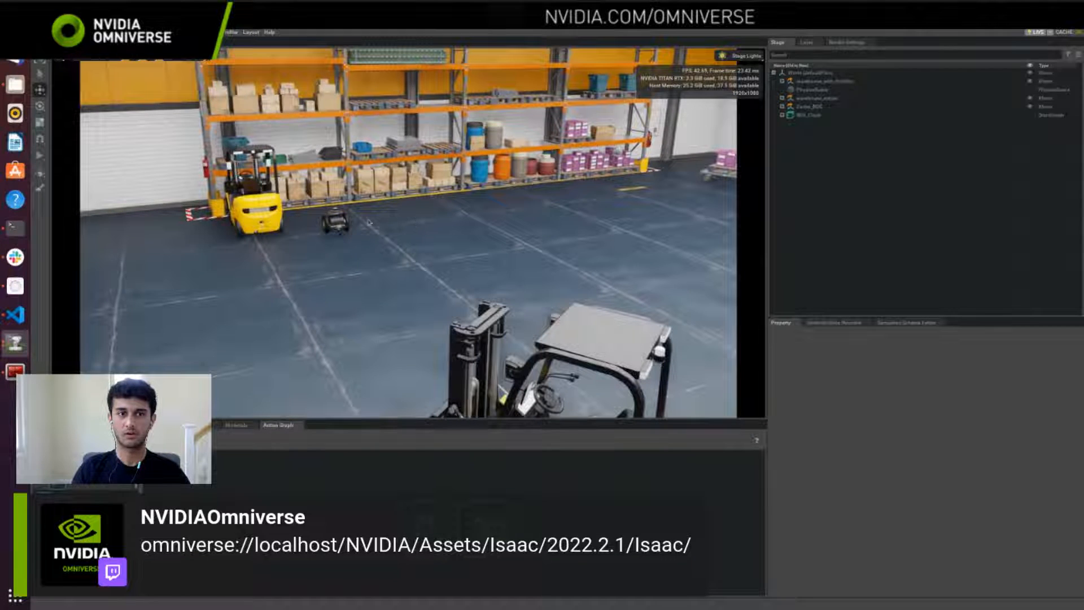
# Step: Expand the Carter_ROS prim and select chassis_link and right_wheel_link to locate these parts on the robot
pyautogui.click(782, 106)
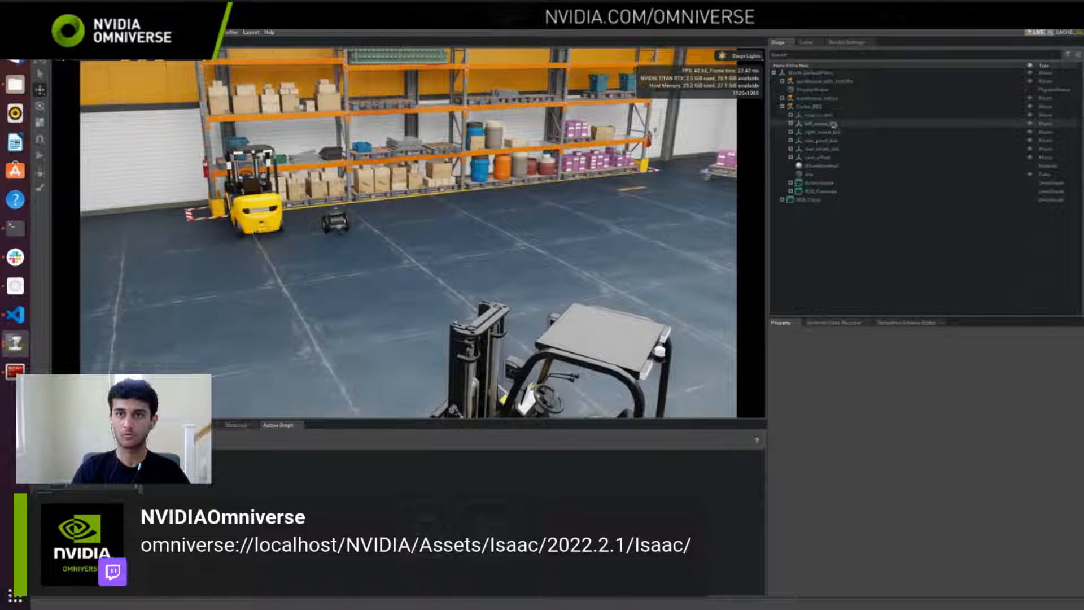
pyautogui.click(816, 115)
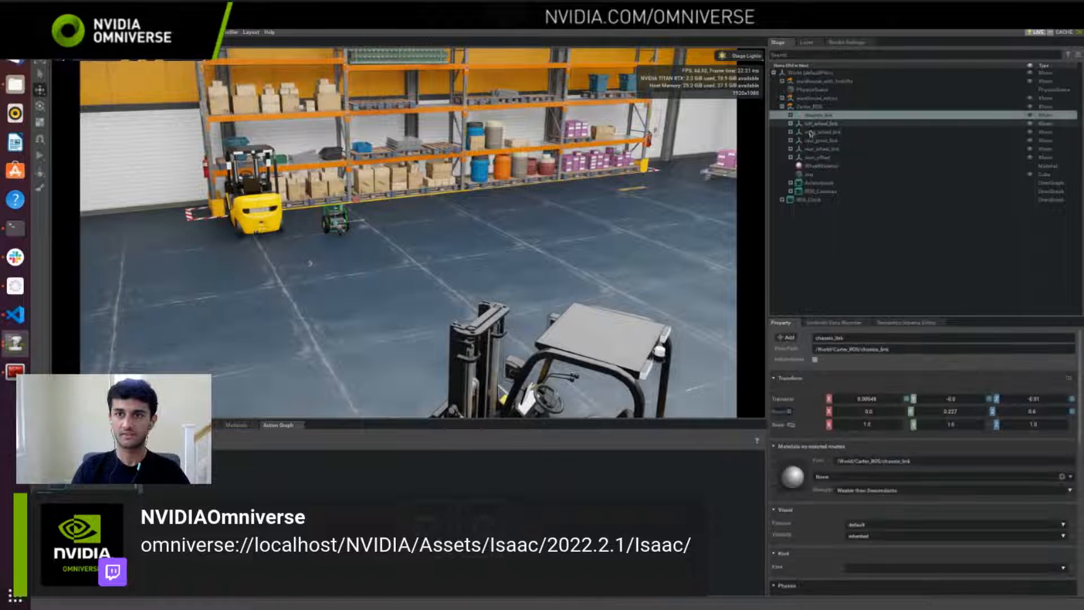
pyautogui.click(823, 132)
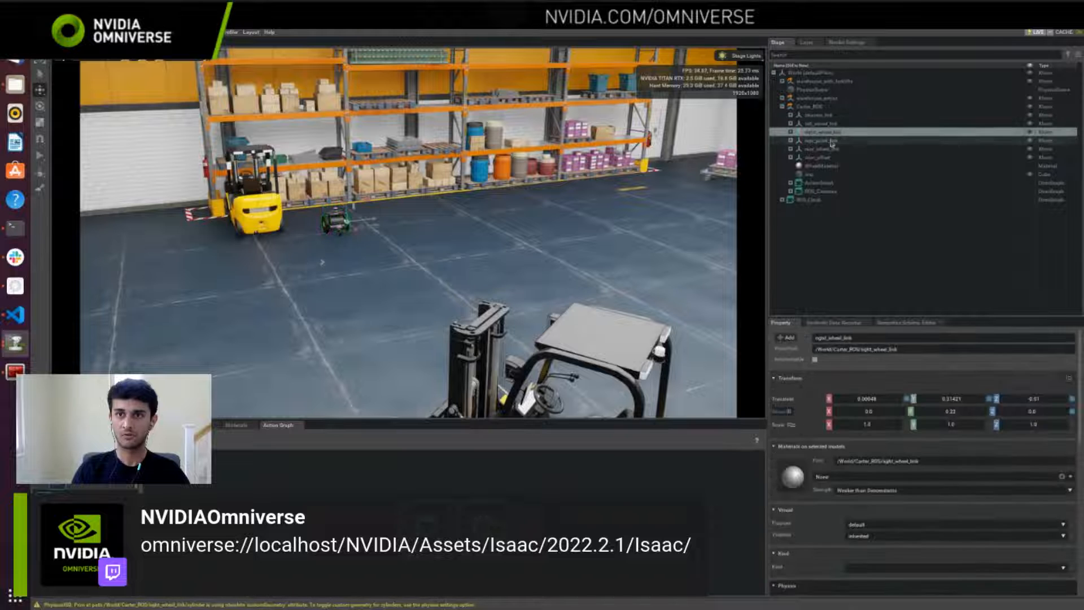
pyautogui.moveTo(386, 290); pyautogui.dragTo(451, 280, button='right')
pyautogui.press('w')
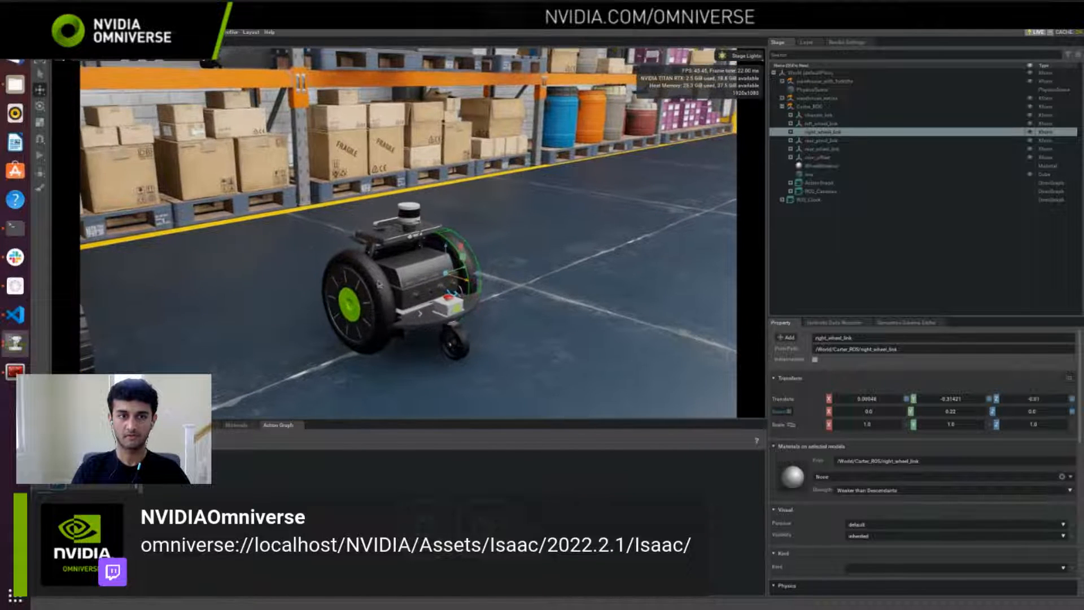
# Step: Examine the Carter robot up close from several sides, including its wheels, chassis and top-mounted lidar
pyautogui.moveTo(568, 273); pyautogui.dragTo(398, 204, button='right')
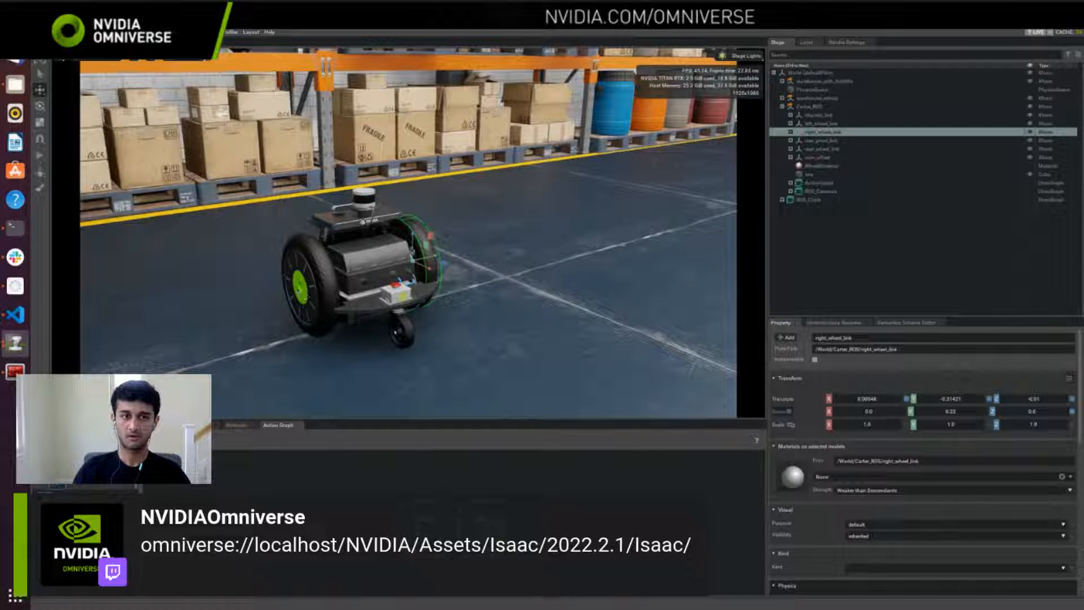
pyautogui.moveTo(447, 329); pyautogui.dragTo(544, 291, button='right')
pyautogui.press('a')
pyautogui.press('w')
pyautogui.press('s')
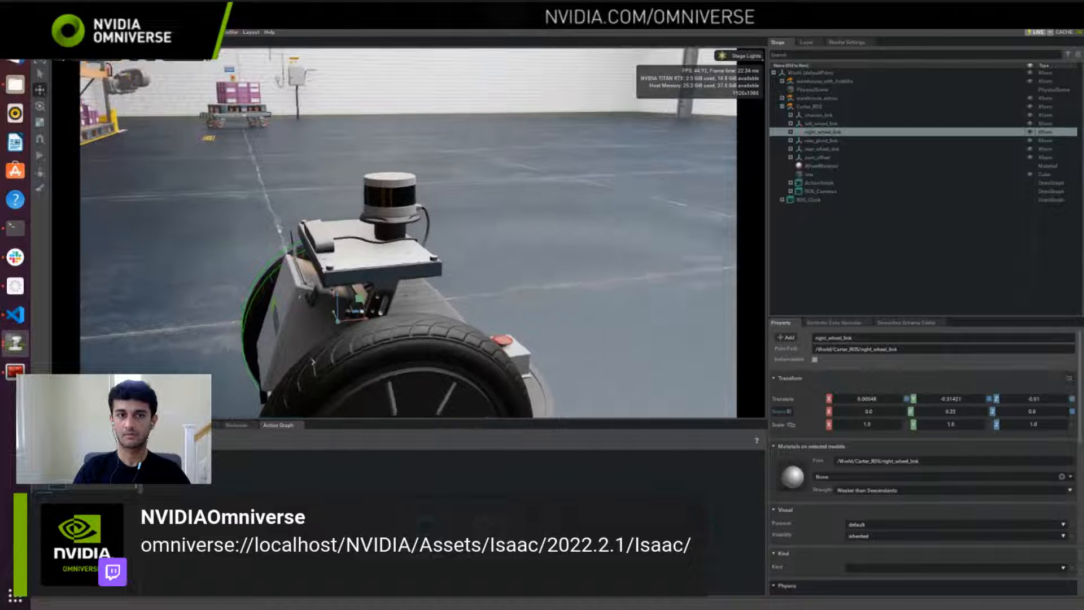
pyautogui.press('a')
pyautogui.moveTo(332, 287); pyautogui.dragTo(394, 288, button='right')
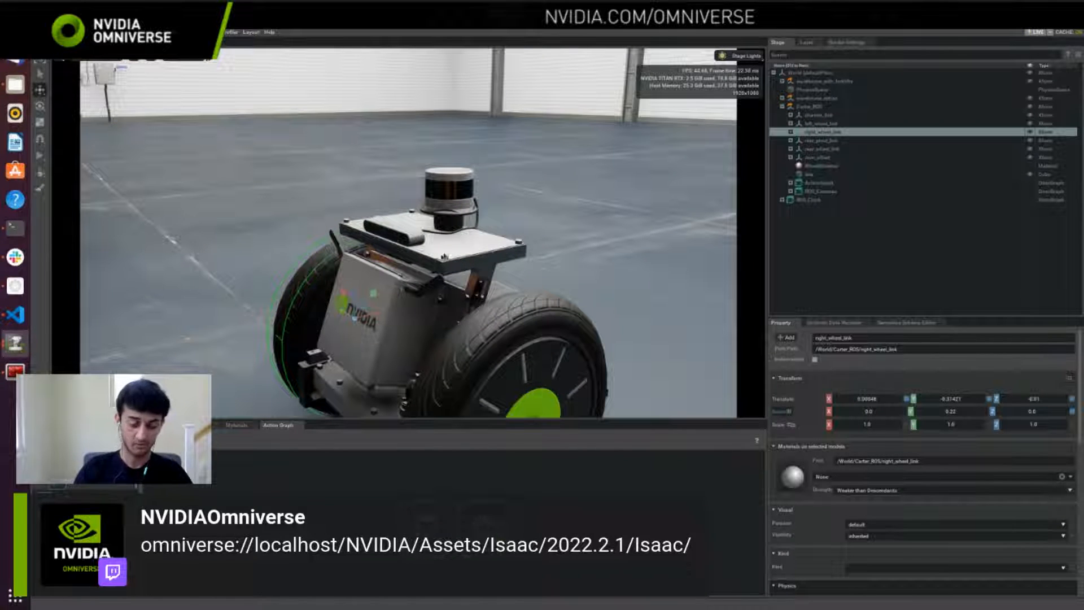
pyautogui.moveTo(629, 227); pyautogui.dragTo(305, 245, button='right')
pyautogui.press('d')
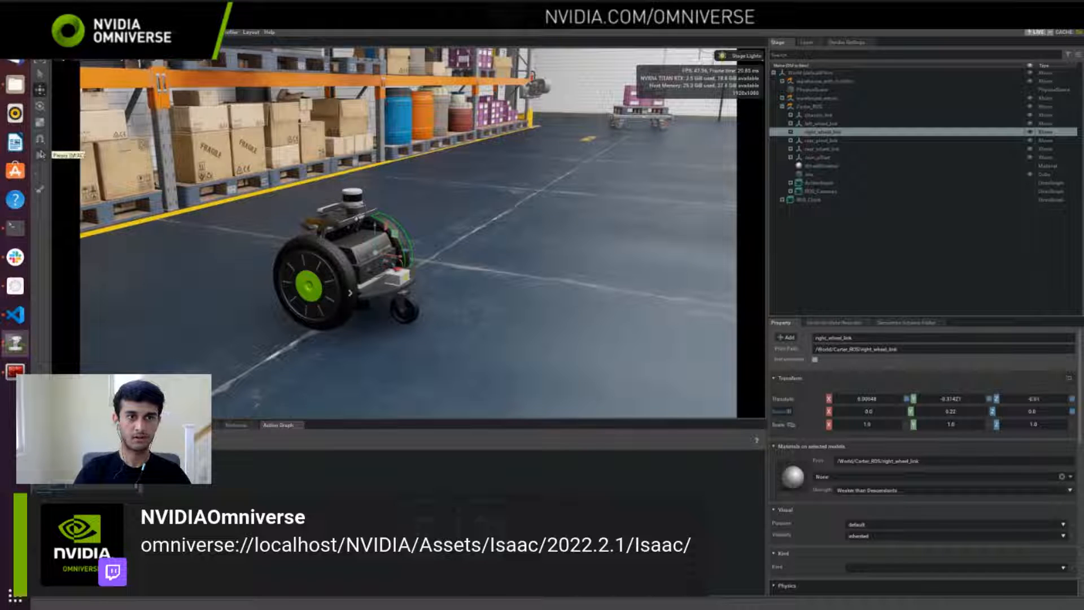
# Step: Start the simulation, run ros2 topic list in the ROS 2 terminal, and highlight the listed topics
pyautogui.click(40, 154)
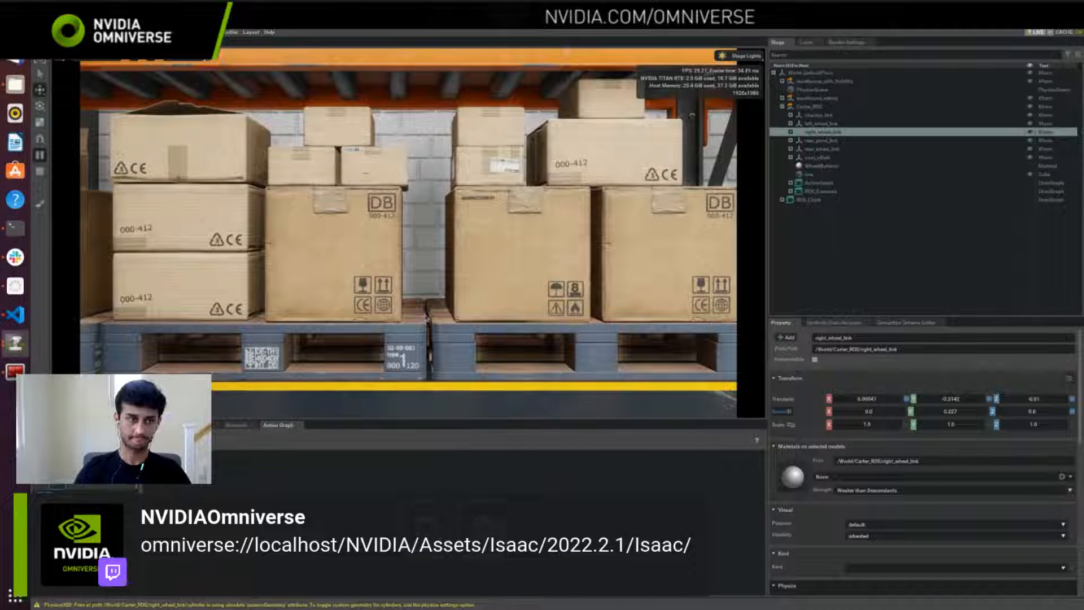
pyautogui.click(15, 371)
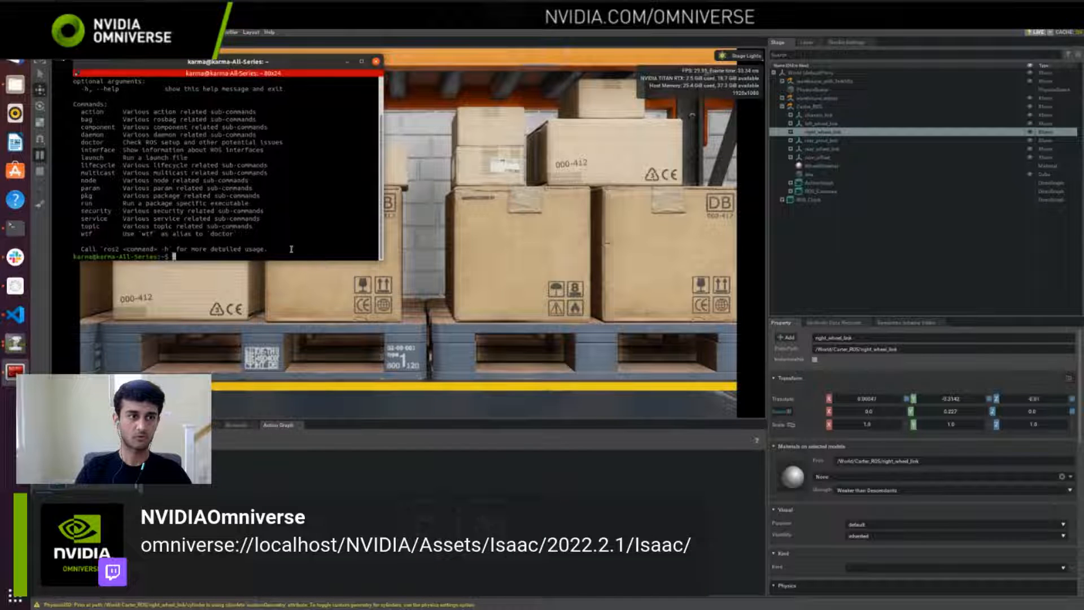
pyautogui.write('ros2')
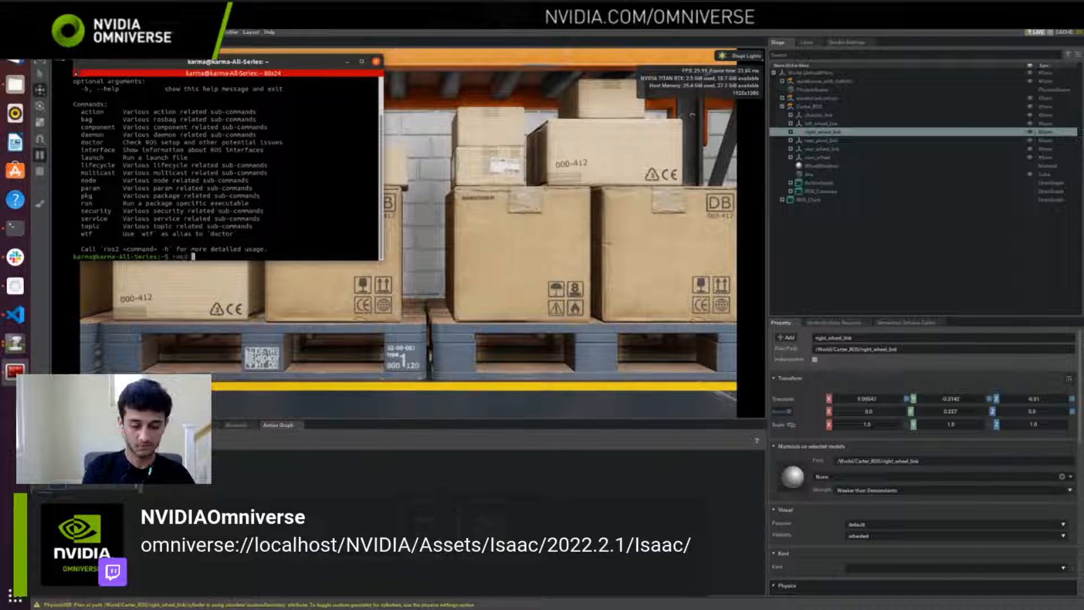
pyautogui.write(' topic list')
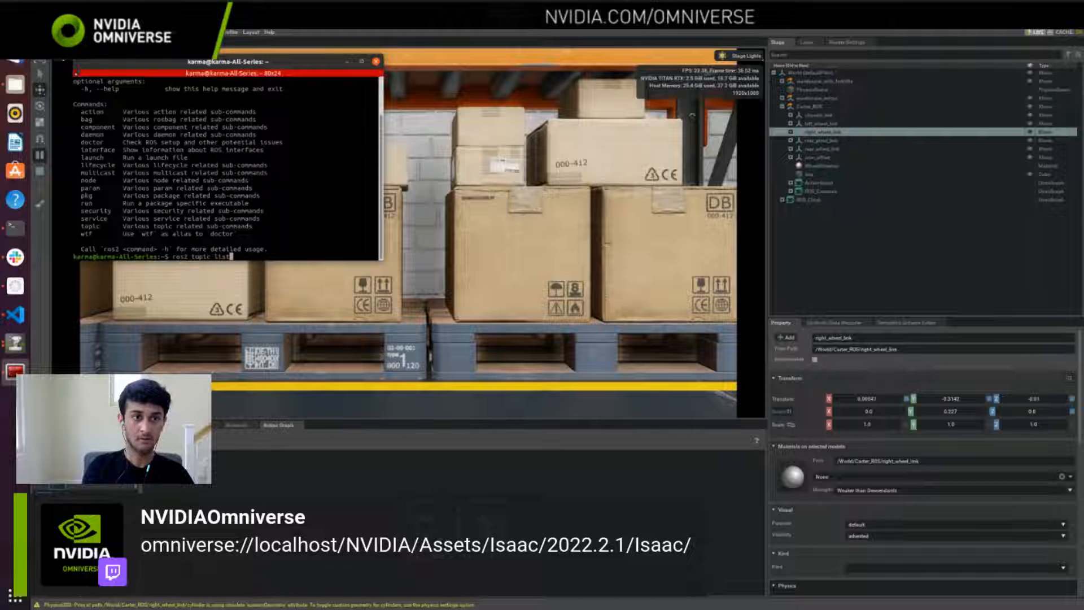
pyautogui.press('Return')
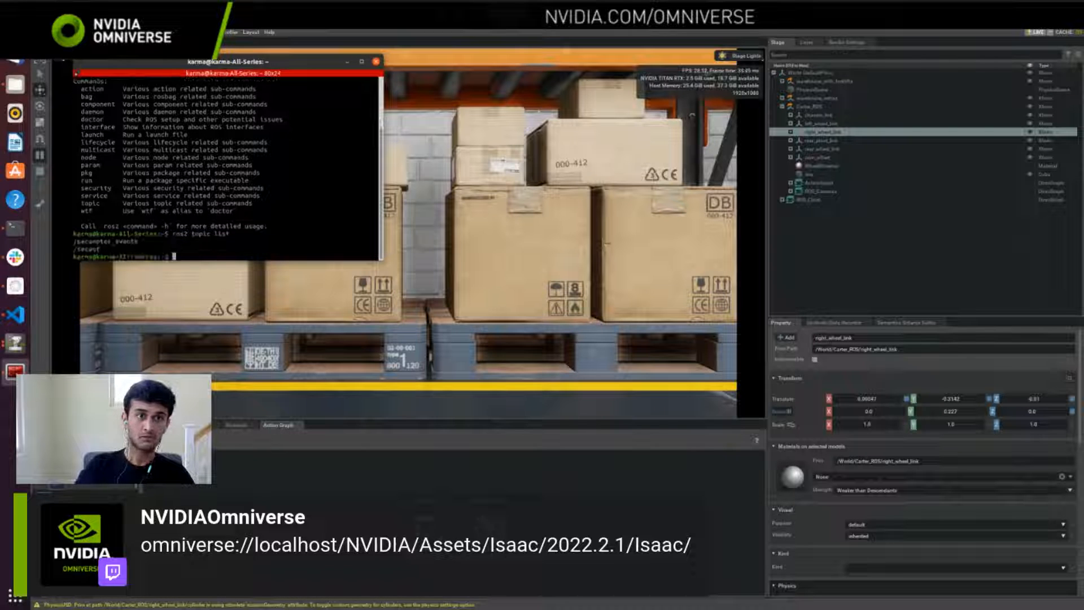
pyautogui.moveTo(208, 61); pyautogui.dragTo(517, 77)
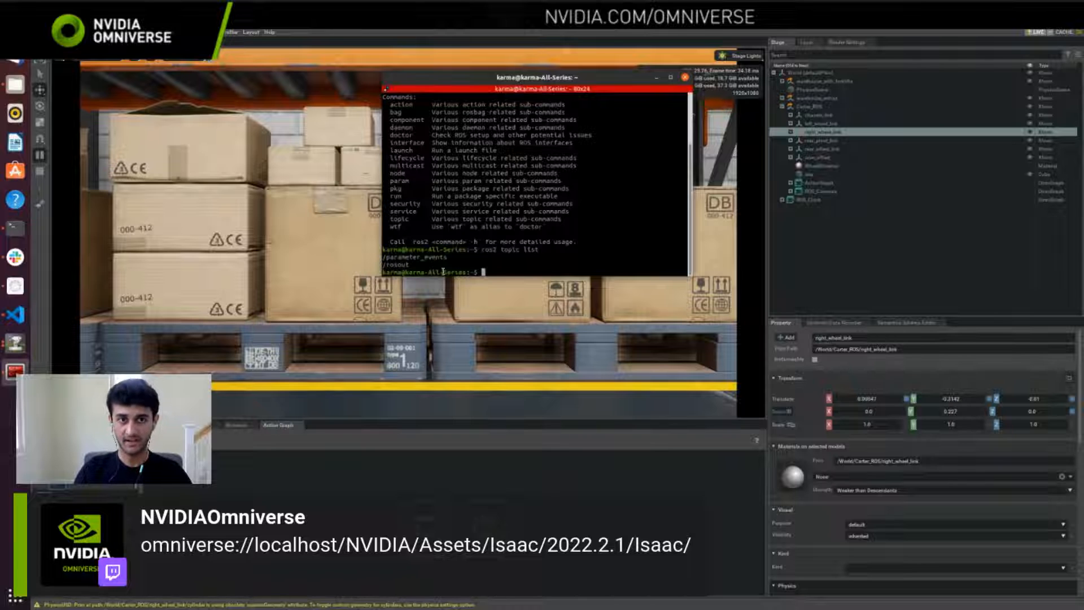
pyautogui.moveTo(432, 272); pyautogui.dragTo(385, 255)
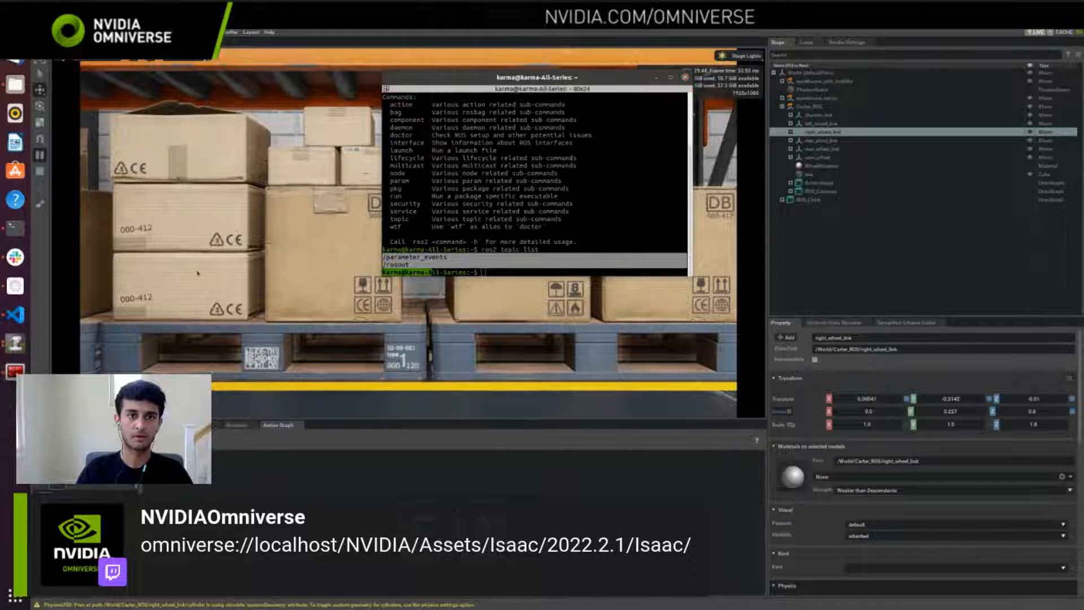
# Step: Switch to the Isaac Sim documentation in Firefox and read through the ROS2 Navigation tutorial's topics, OmniGraph nodes and occupancy map sections
pyautogui.click(15, 30)
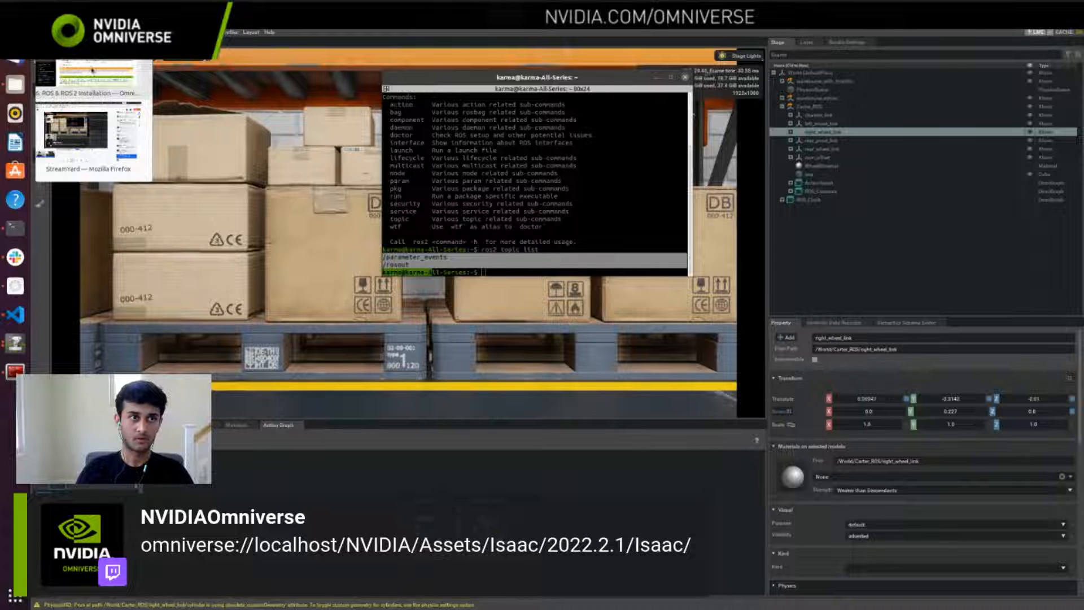
pyautogui.click(96, 82)
pyautogui.scroll(-5, 112, 169)
pyautogui.scroll(-5, 130, 226)
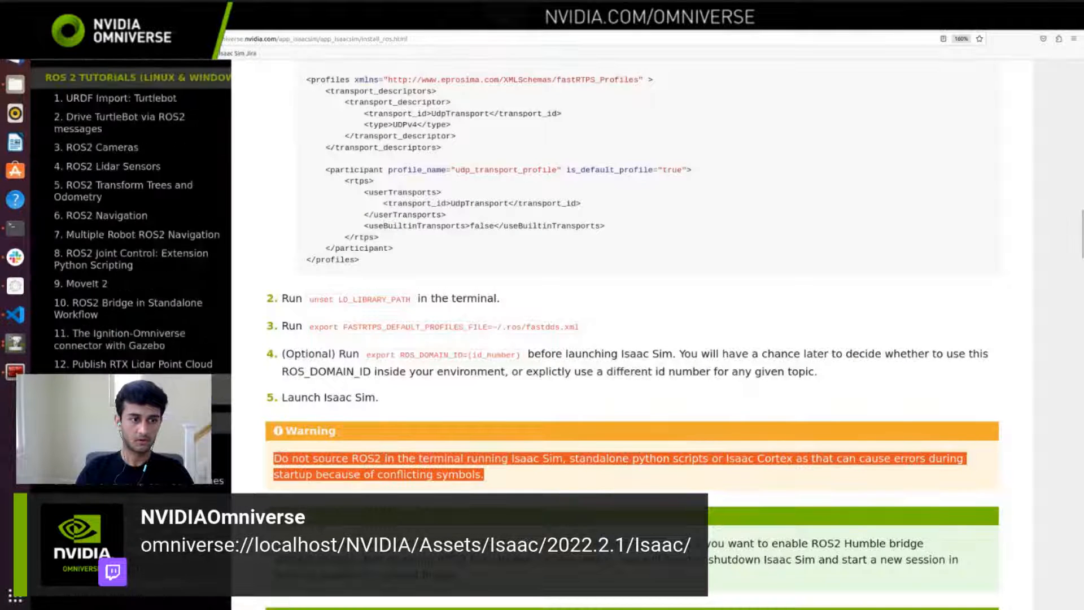
pyautogui.click(101, 215)
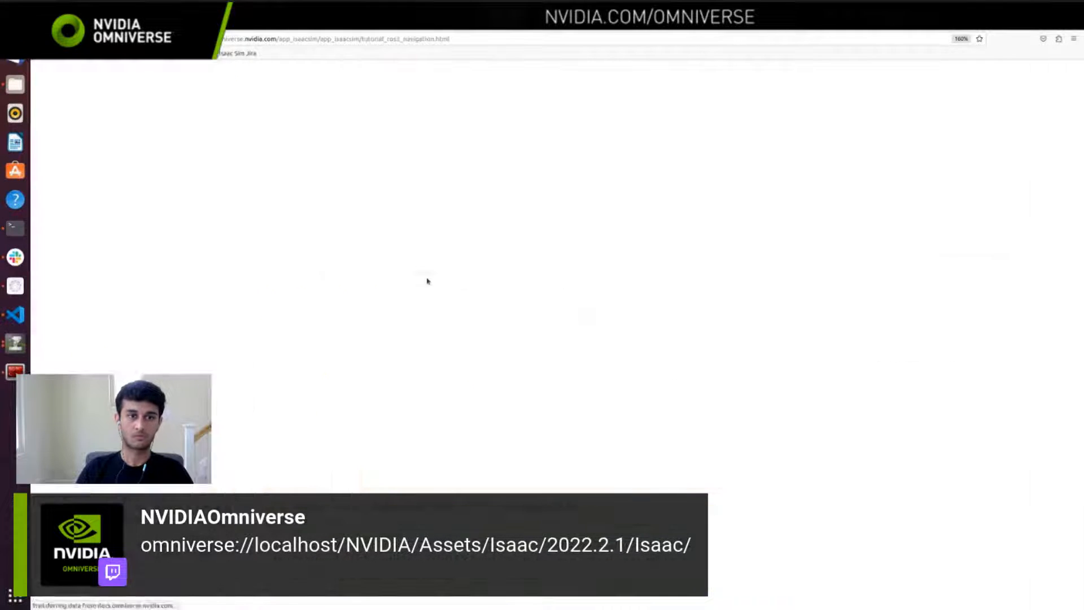
pyautogui.scroll(-5, 428, 278)
pyautogui.scroll(-15, 429, 276)
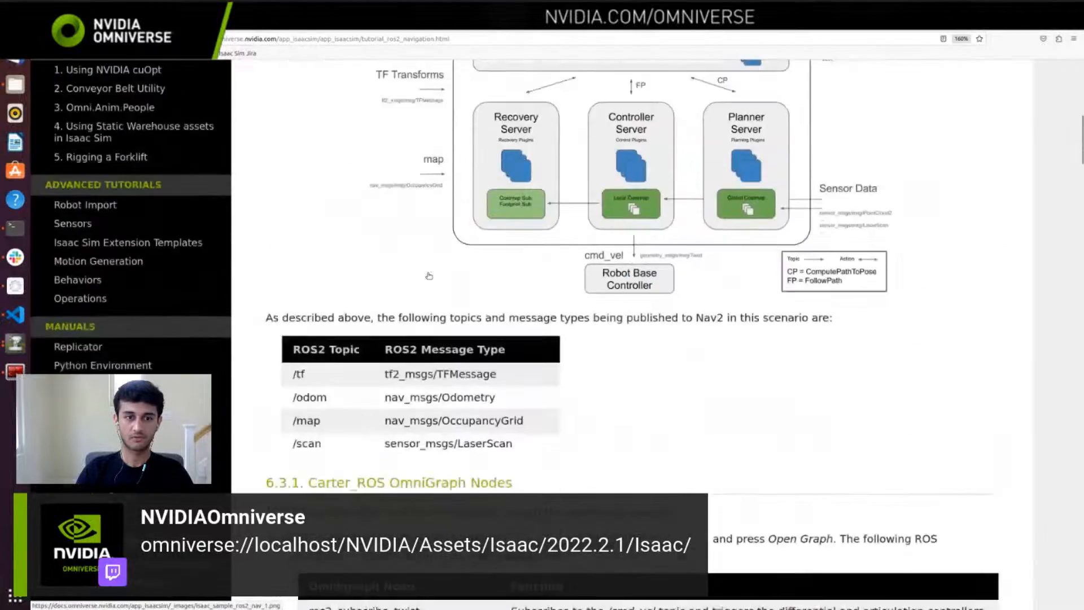
pyautogui.scroll(-15, 528, 243)
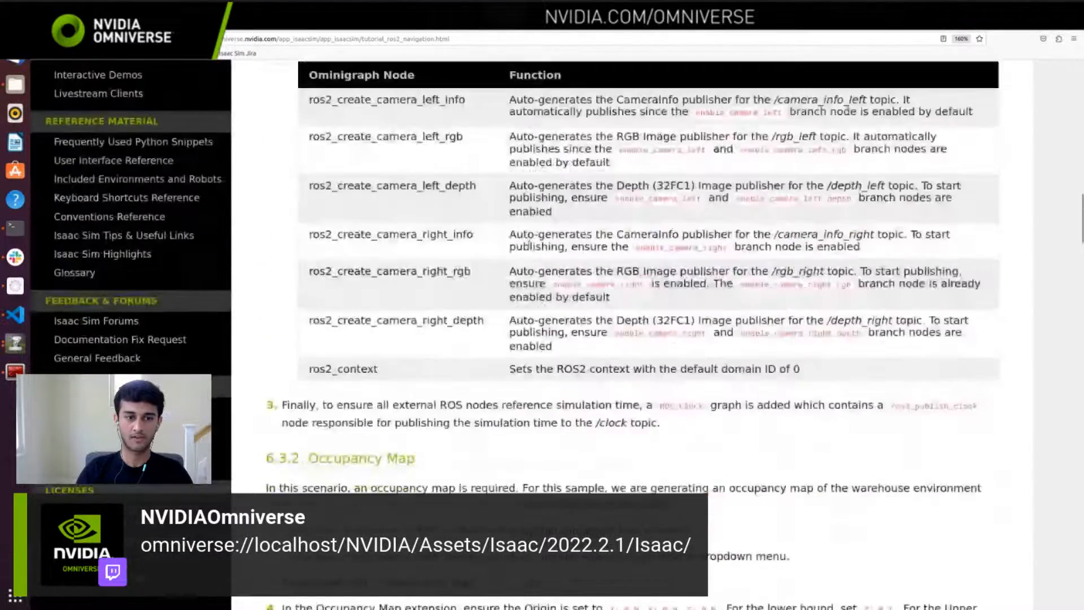
pyautogui.scroll(-15, 528, 243)
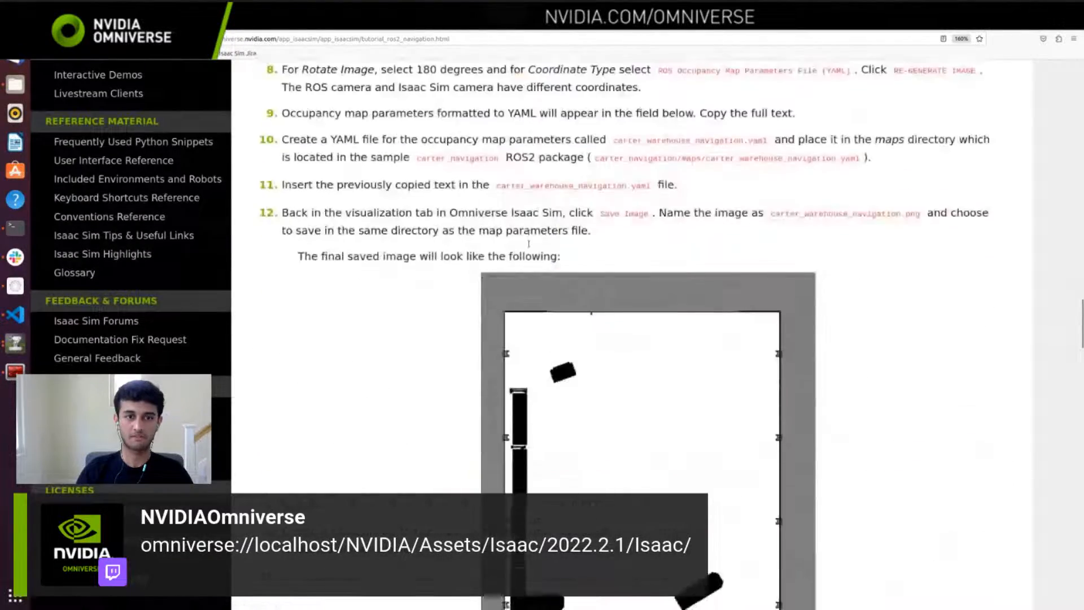
pyautogui.scroll(-5, 529, 247)
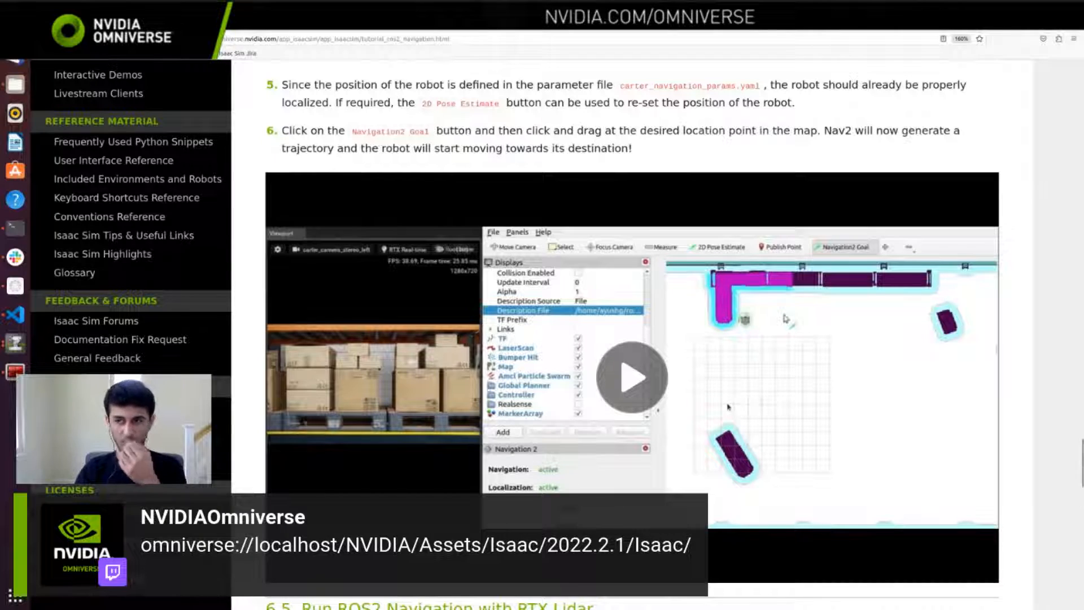
# Step: Return to the start of the ROS2 Navigation tutorial and open the ROS & ROS 2 Installation page
pyautogui.scroll(15, 728, 406)
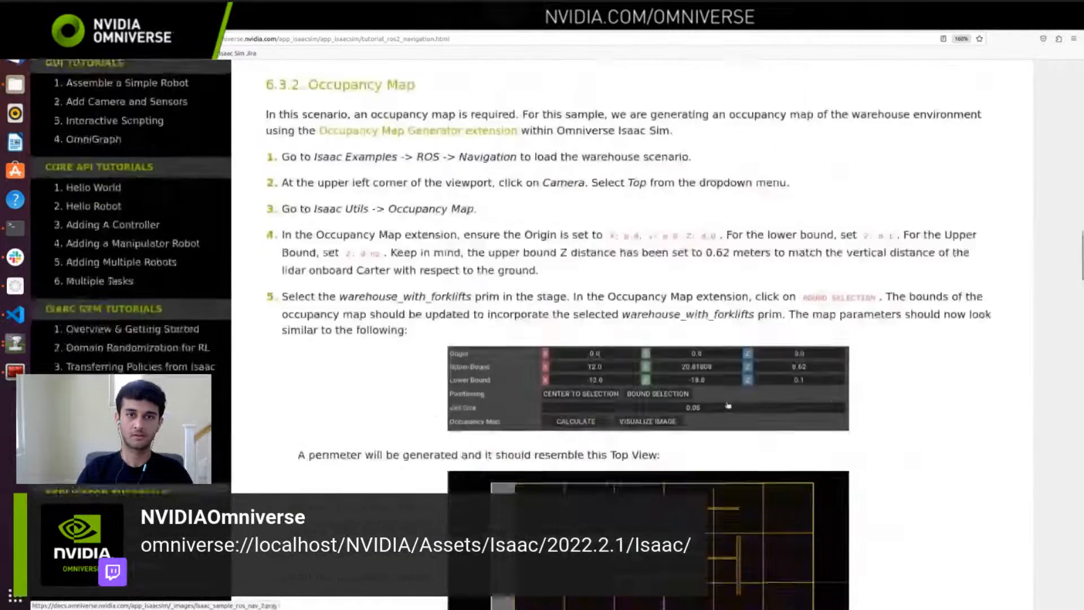
pyautogui.scroll(15, 727, 405)
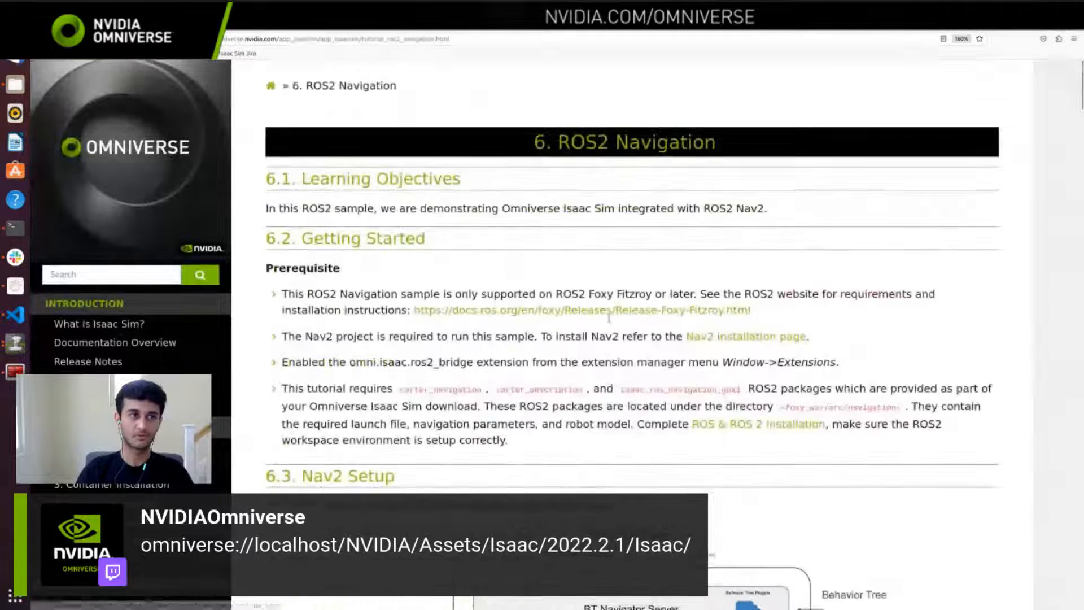
pyautogui.scroll(-4, 108, 346)
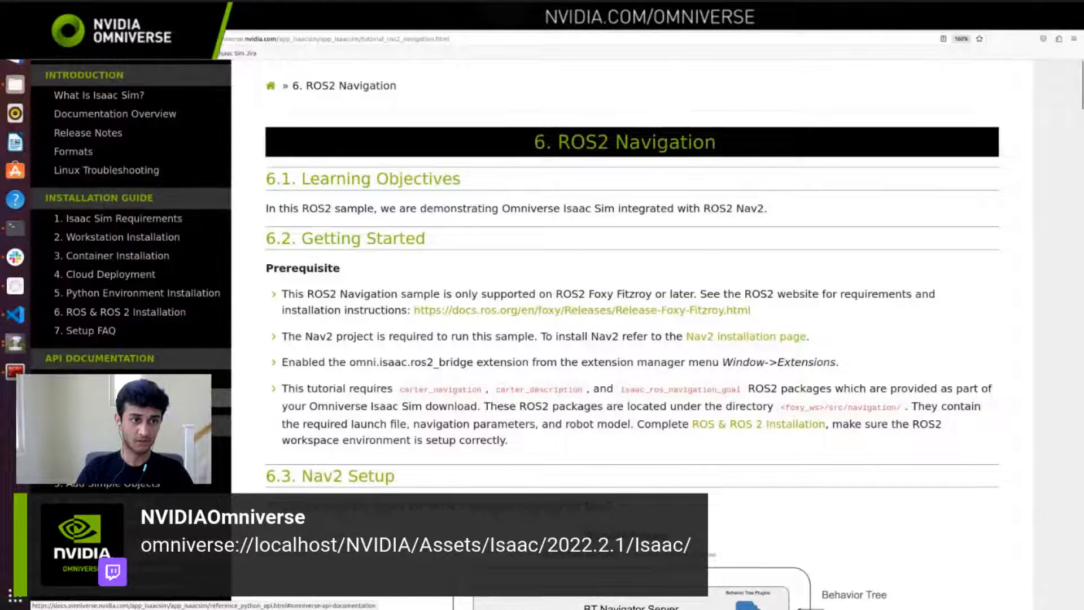
pyautogui.click(138, 312)
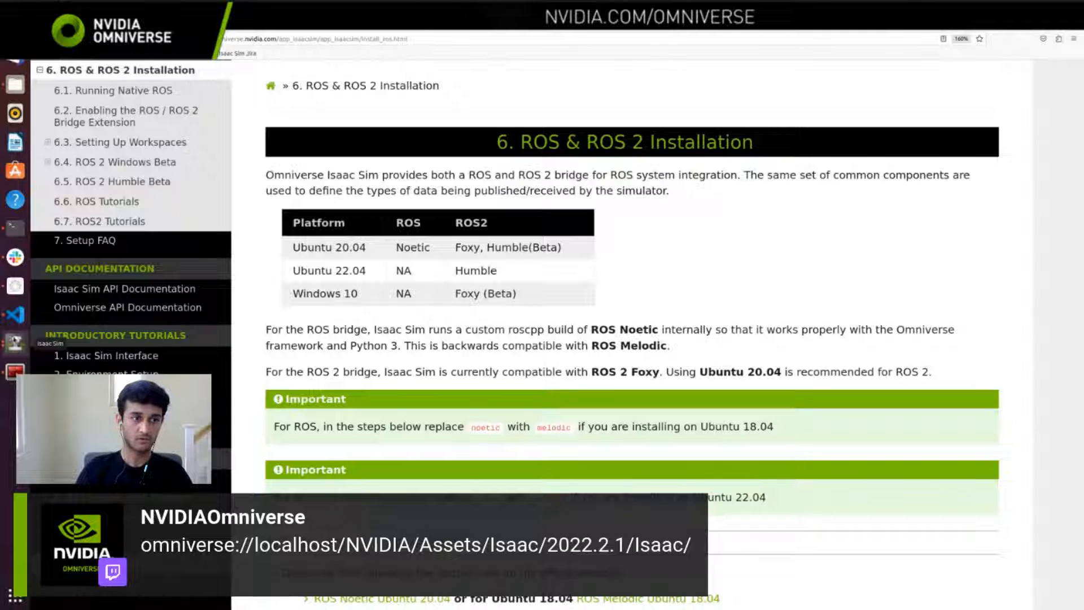
# Step: Switch back to Isaac Sim, bring up the ROS 2 terminal, and highlight the topics /parameter_events and /rosout
pyautogui.click(16, 341)
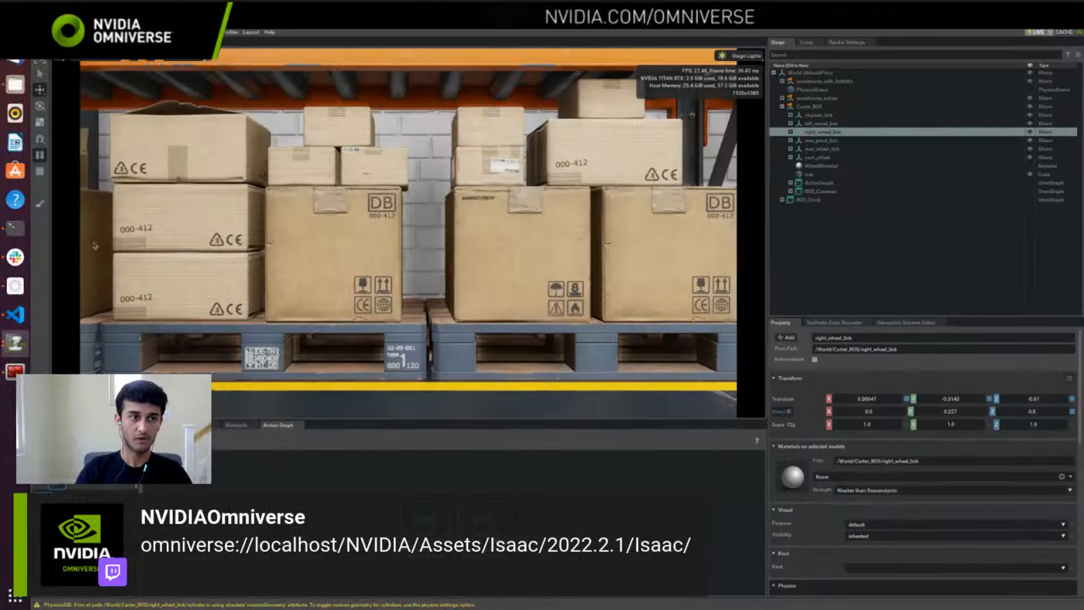
pyautogui.click(15, 371)
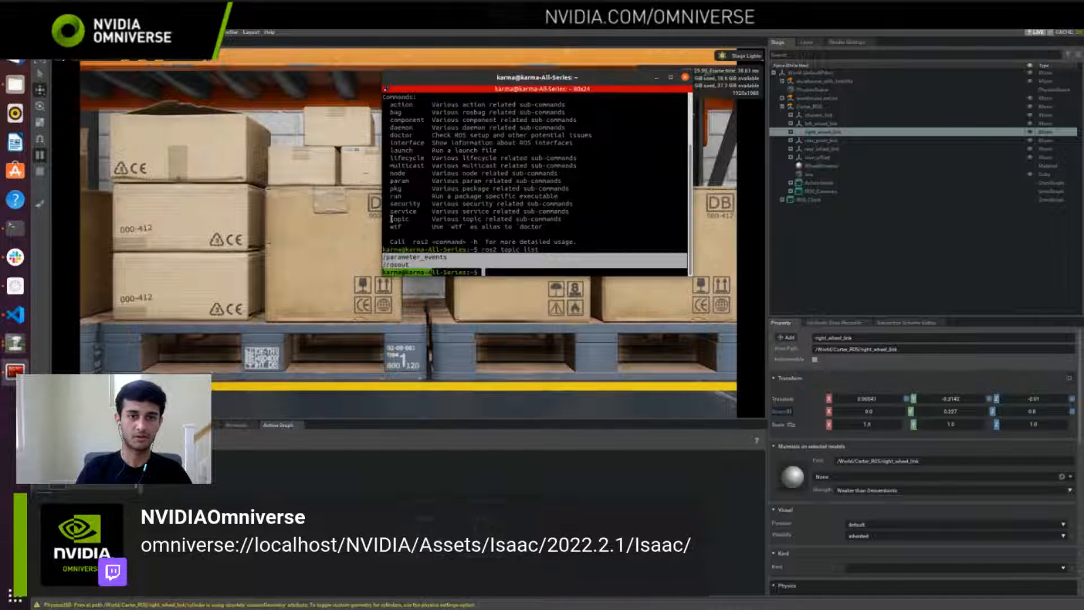
pyautogui.click(477, 269)
pyautogui.moveTo(417, 264); pyautogui.dragTo(385, 257)
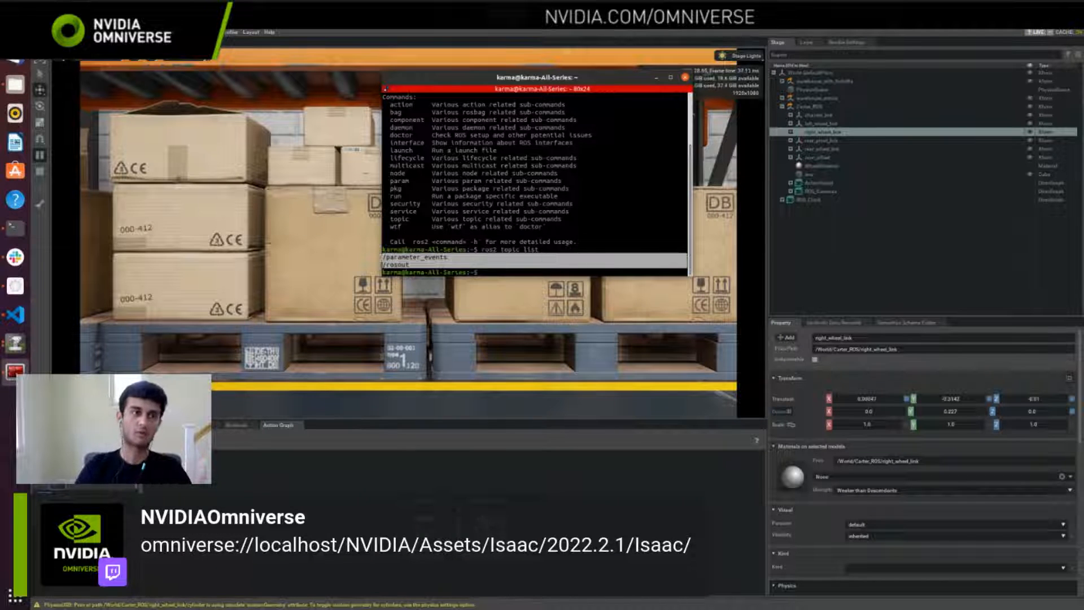
# Step: Bring up the terminal running Isaac Sim and minimize the ROS 2 topic list terminal
pyautogui.click(15, 227)
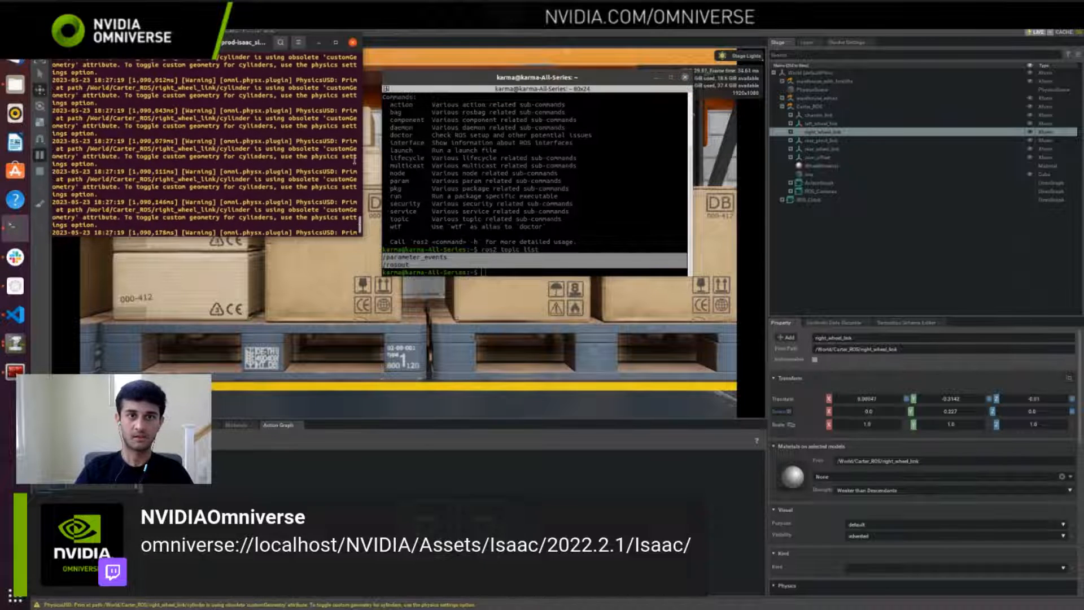
pyautogui.click(657, 77)
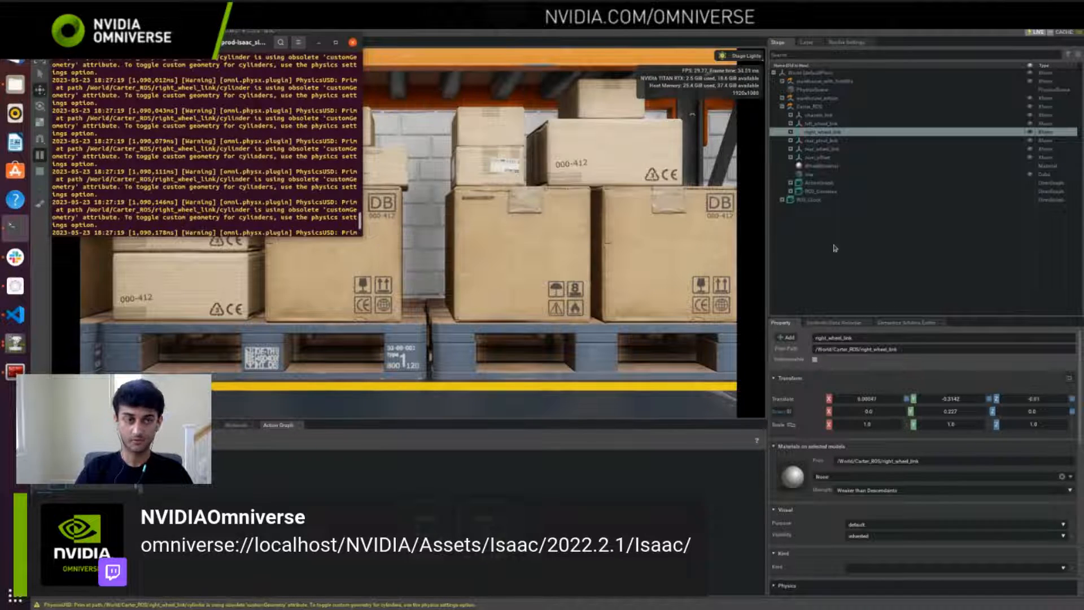
# Step: Switch to the Isaac Sim documentation in Firefox and highlight the whole fastdds.xml snippet under ROS2 Bridge prep
pyautogui.click(835, 249)
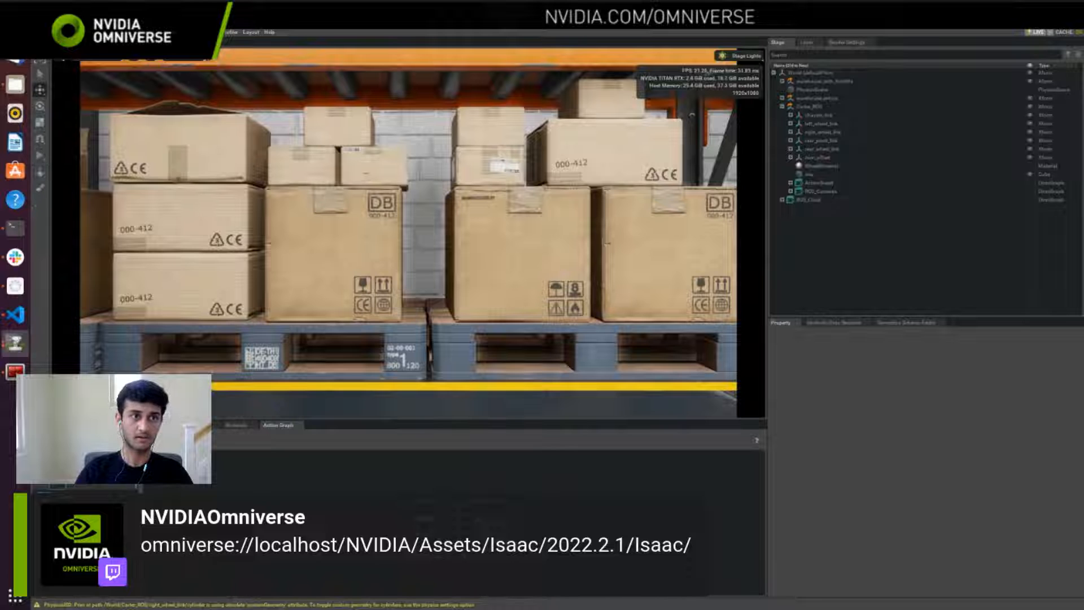
pyautogui.click(15, 27)
pyautogui.scroll(-20, 419, 348)
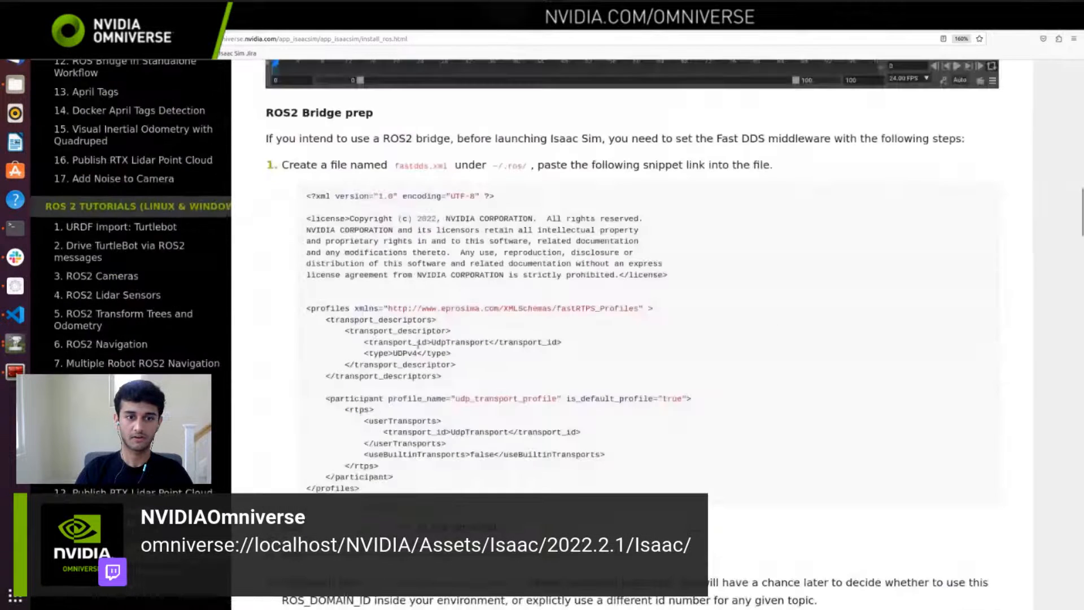
pyautogui.scroll(8, 419, 349)
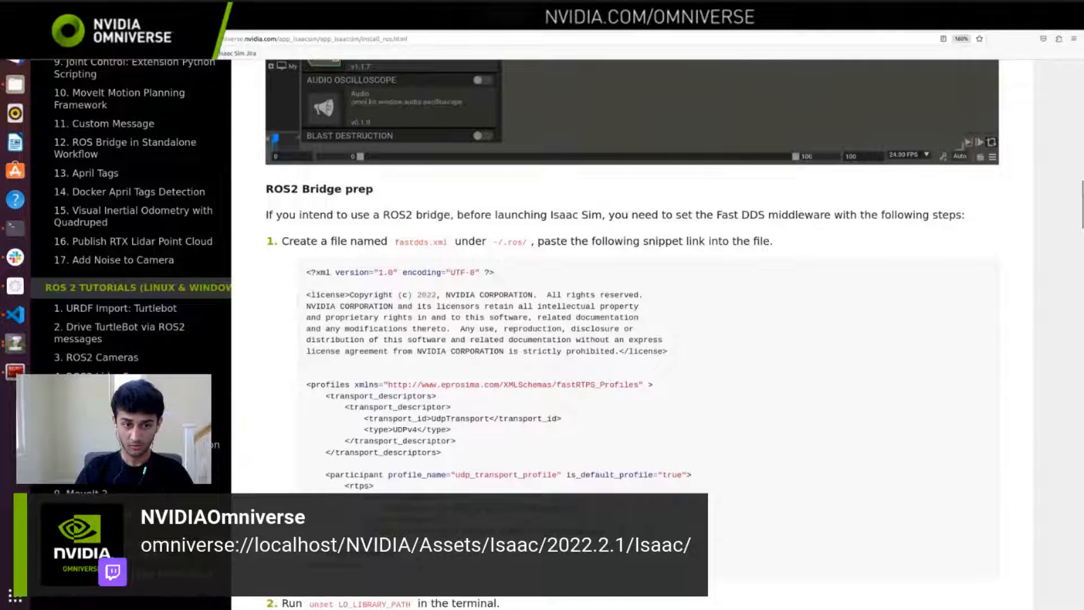
pyautogui.moveTo(359, 564); pyautogui.dragTo(306, 274)
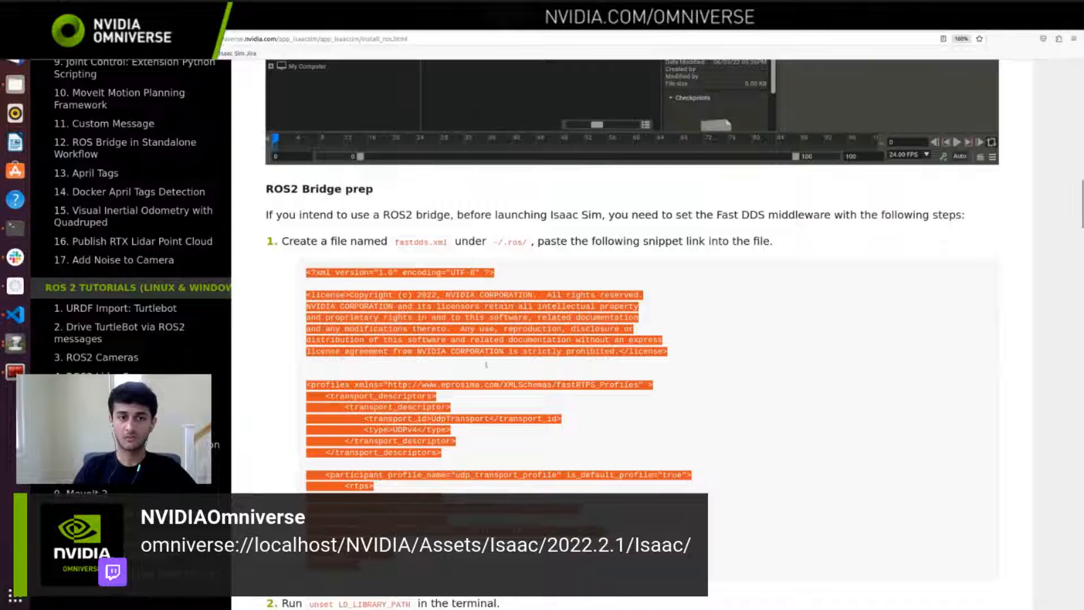
pyautogui.scroll(-3, 527, 366)
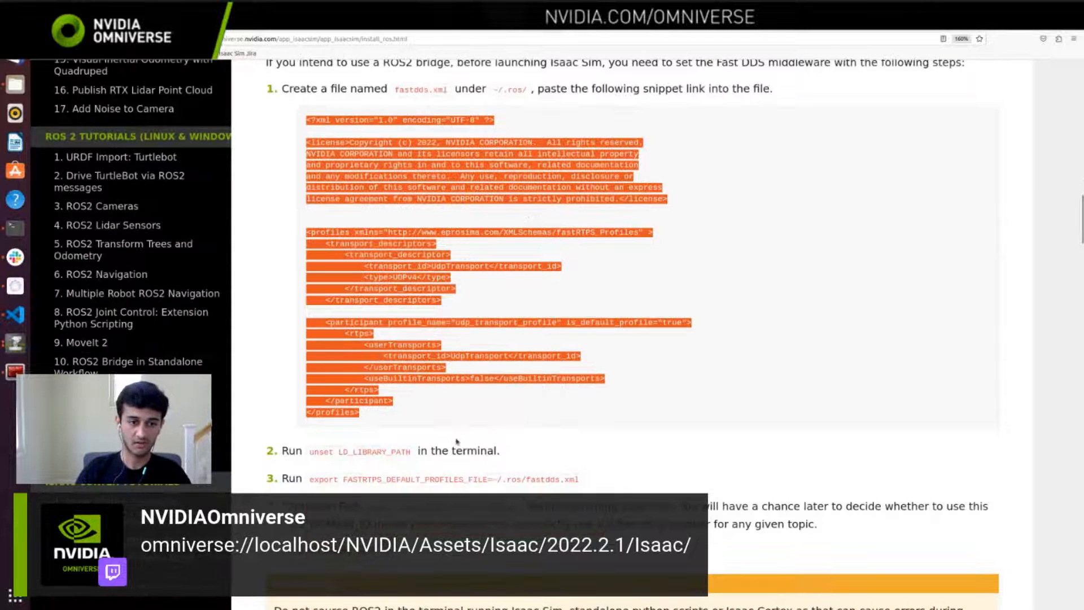
# Step: Switch to the terminal running Isaac Sim and interrupt the process to shut the simulator down
pyautogui.hotkey('alt', 'Tab')
pyautogui.press('Tab')
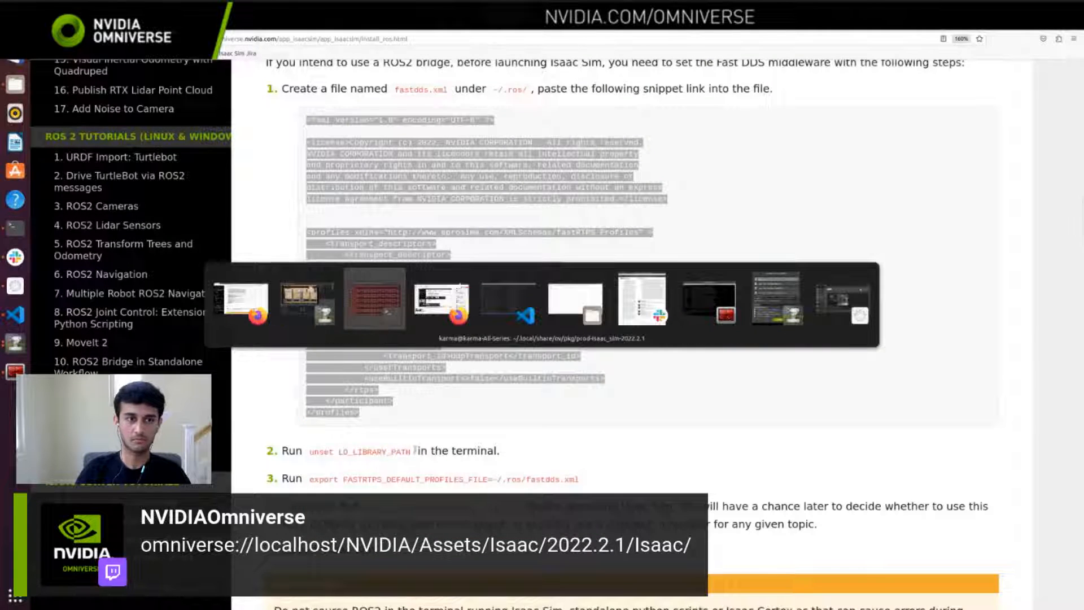
pyautogui.hotkey('ctrl', 'c')
pyautogui.hotkey('ctrl', 'c')
pyautogui.hotkey('ctrl', 'c')
pyautogui.hotkey('ctrl', 'c')
pyautogui.hotkey('ctrl', 'c')
pyautogui.hotkey('ctrl', 'c')
pyautogui.hotkey('ctrl', 'c')
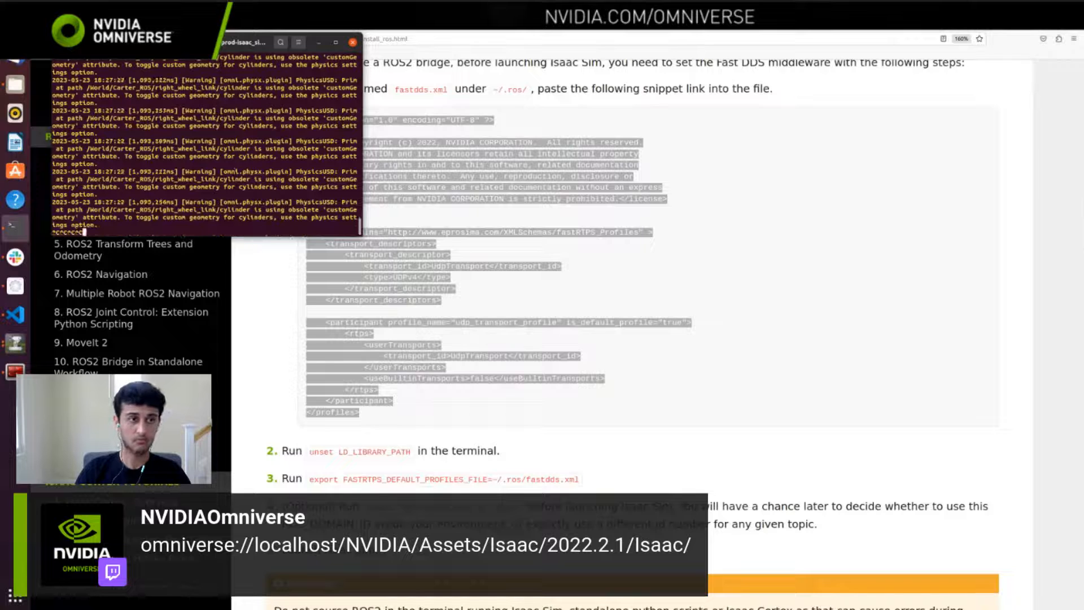
# Step: Copy the unset LD_LIBRARY_PATH command from the documentation and run it in the Isaac Sim terminal
pyautogui.hotkey('alt', 'Tab')
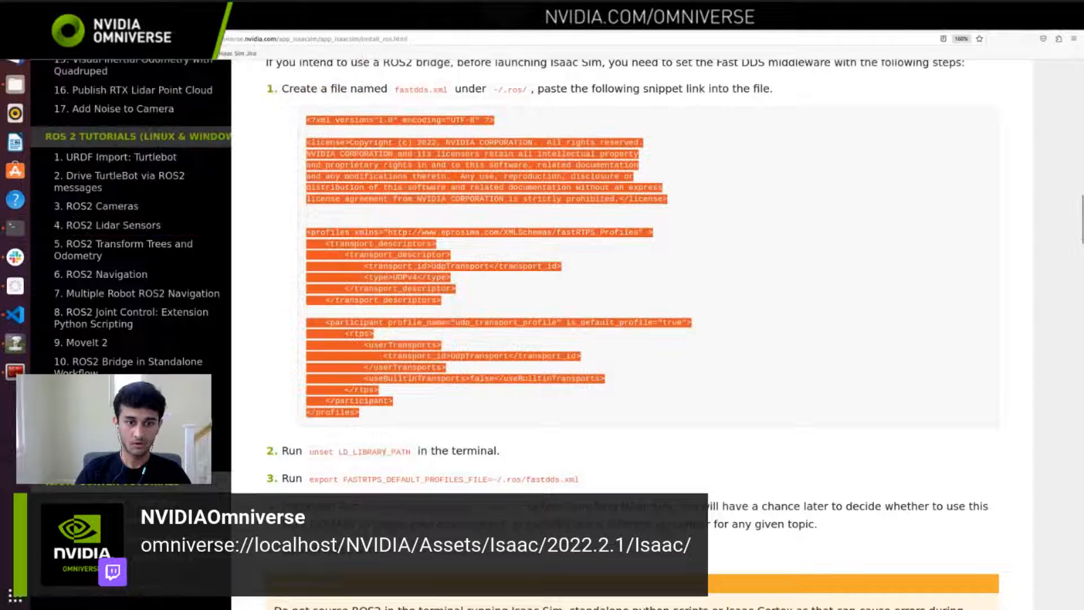
pyautogui.moveTo(408, 454); pyautogui.dragTo(310, 455)
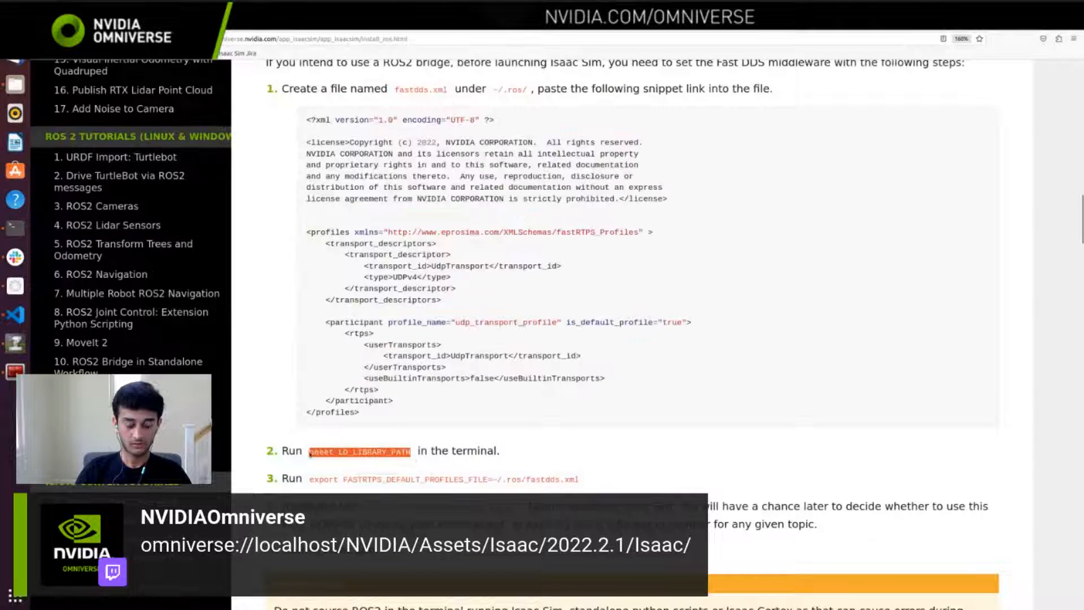
pyautogui.hotkey('alt', 'Tab')
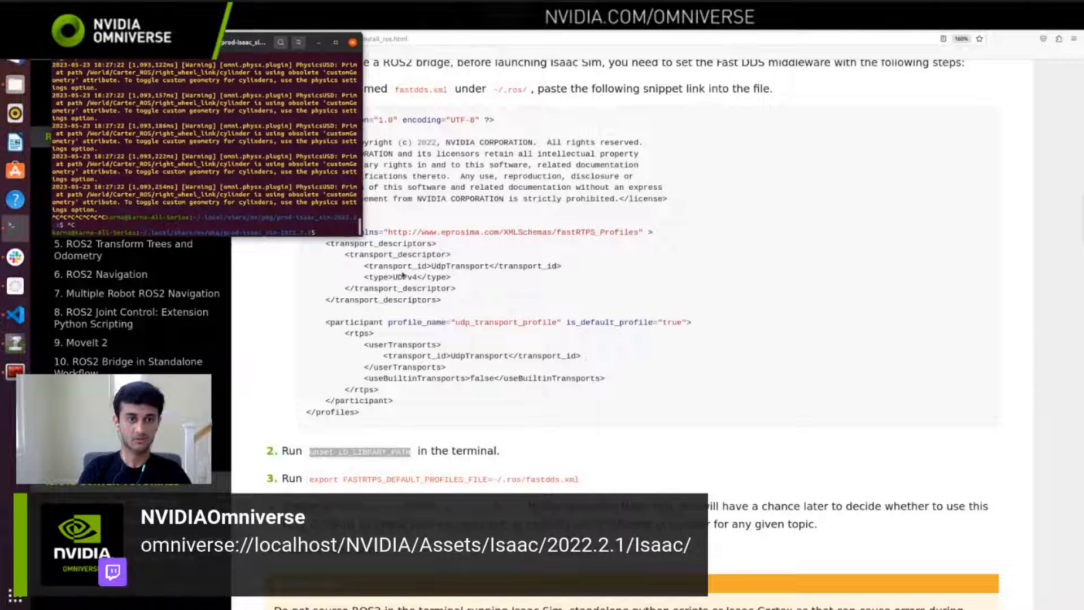
pyautogui.hotkey('ctrl', 'shift', 'v')
pyautogui.press('Return')
# Step: Copy export FASTRTPS_DEFAULT_PROFILES_FILE from the documentation into the terminal and append an equals sign, without running it
pyautogui.hotkey('alt', 'Tab')
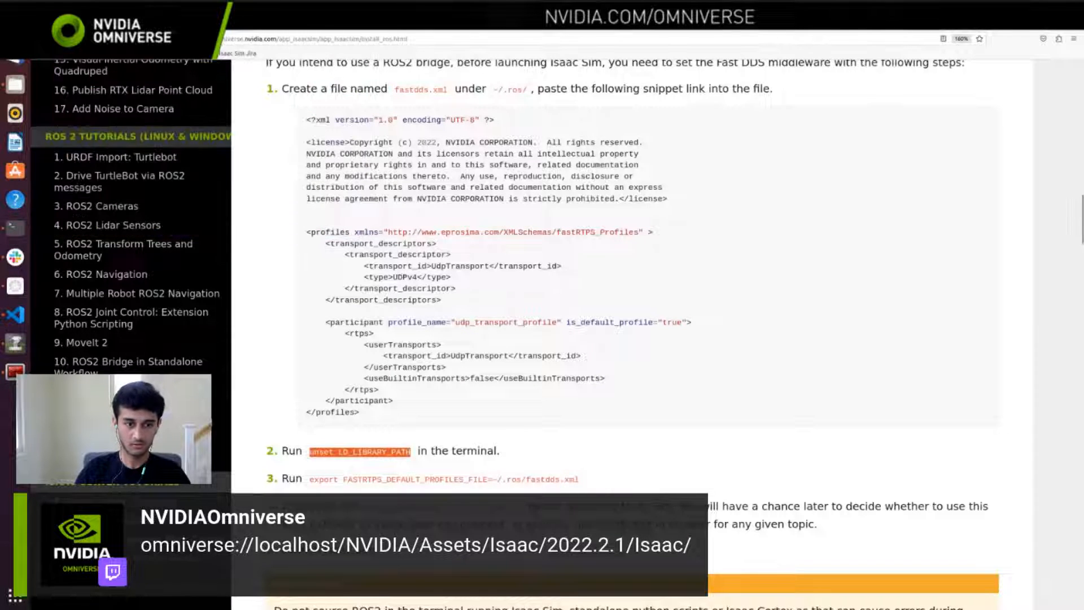
pyautogui.moveTo(309, 479); pyautogui.dragTo(356, 479)
pyautogui.moveTo(447, 481); pyautogui.dragTo(488, 484)
pyautogui.hotkey('ctrl', 'c')
pyautogui.hotkey('alt', 'Tab')
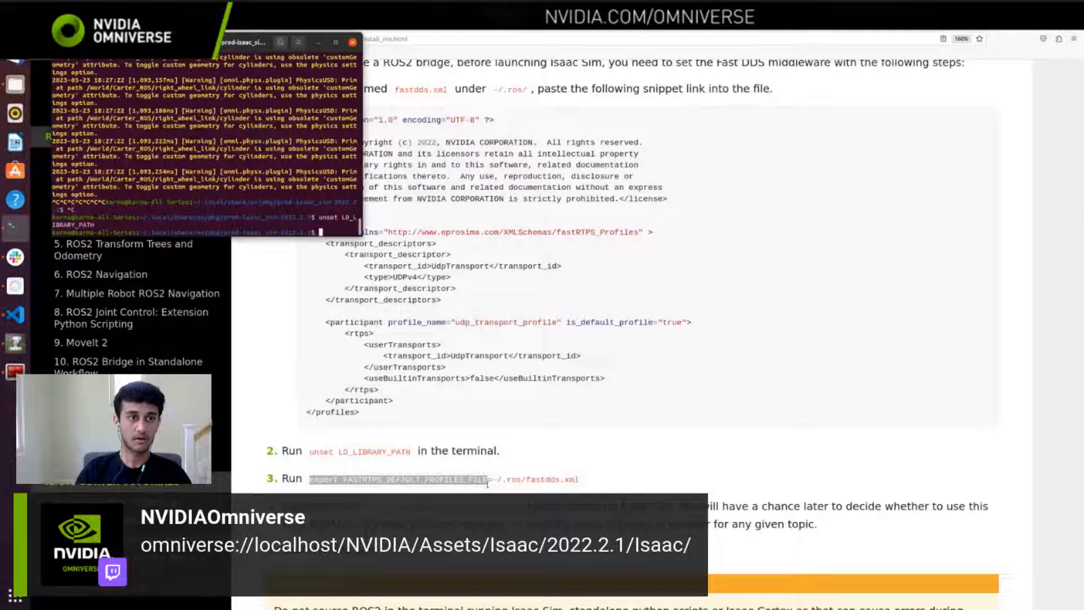
pyautogui.hotkey('ctrl', 'shift', 'v')
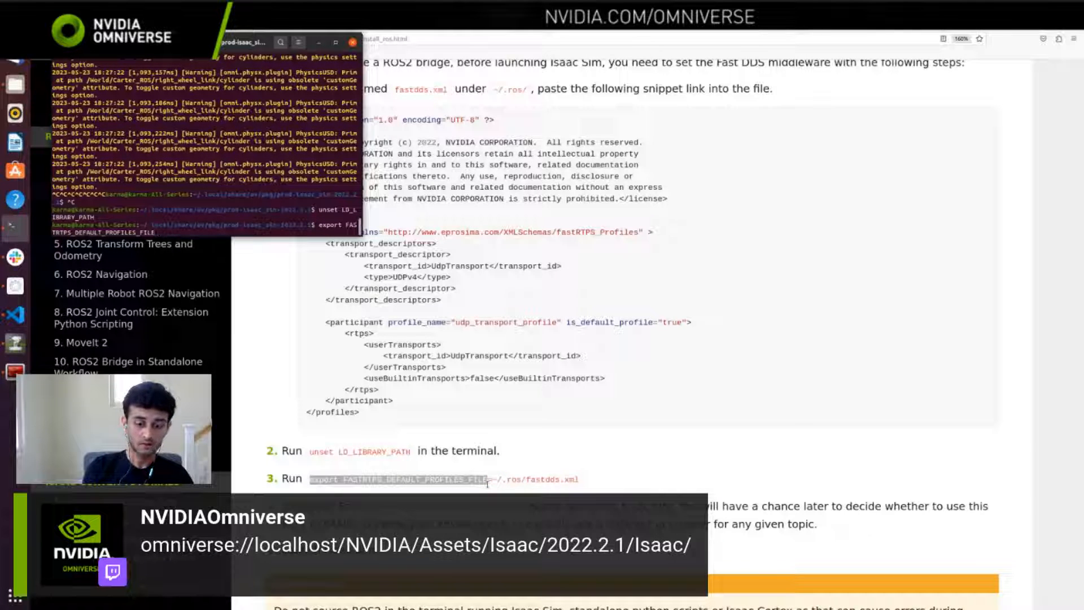
pyautogui.hotkey('alt', 'Tab')
pyautogui.hotkey('alt', 'Tab')
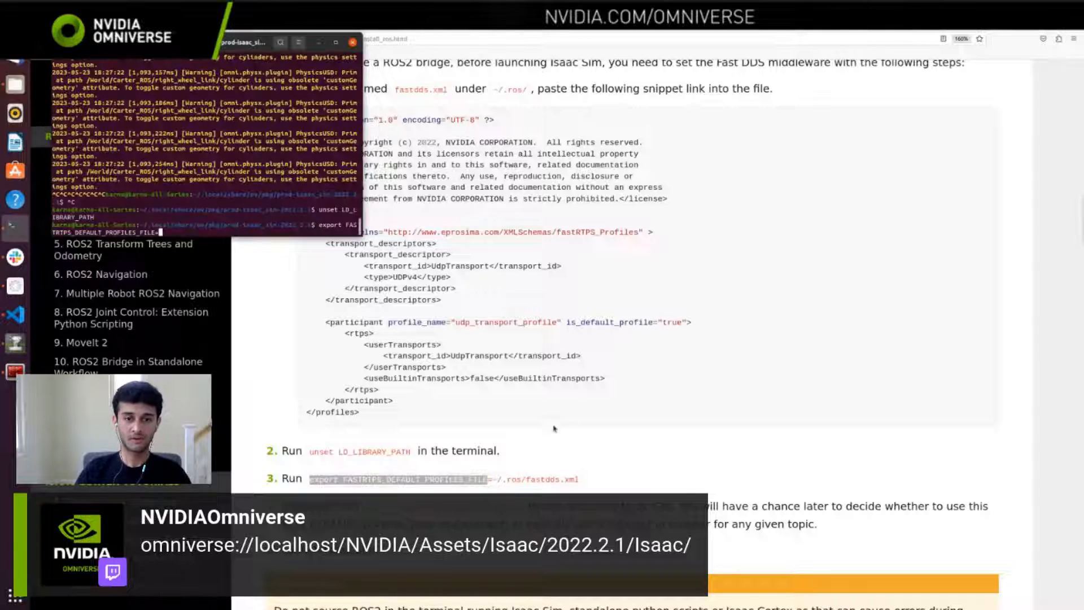
# Step: Highlight the documentation note on where fastdds.xml is located and complete the export command with the path ros2_workspace/fastdds.xml
pyautogui.scroll(-5, 583, 401)
pyautogui.scroll(-5, 583, 400)
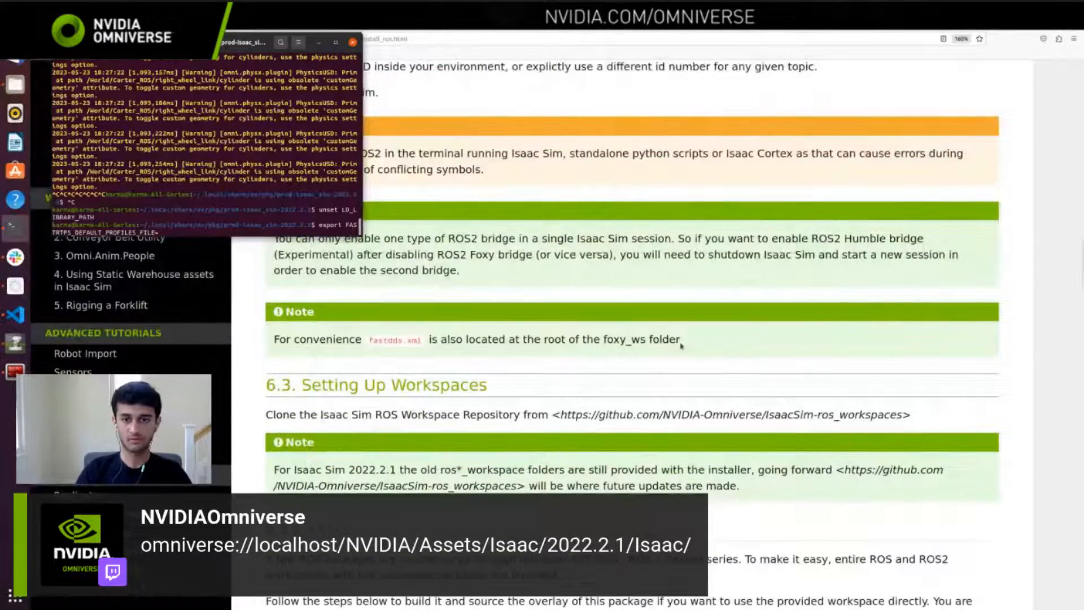
pyautogui.hotkey('alt', 'Tab')
pyautogui.moveTo(681, 340); pyautogui.dragTo(274, 340)
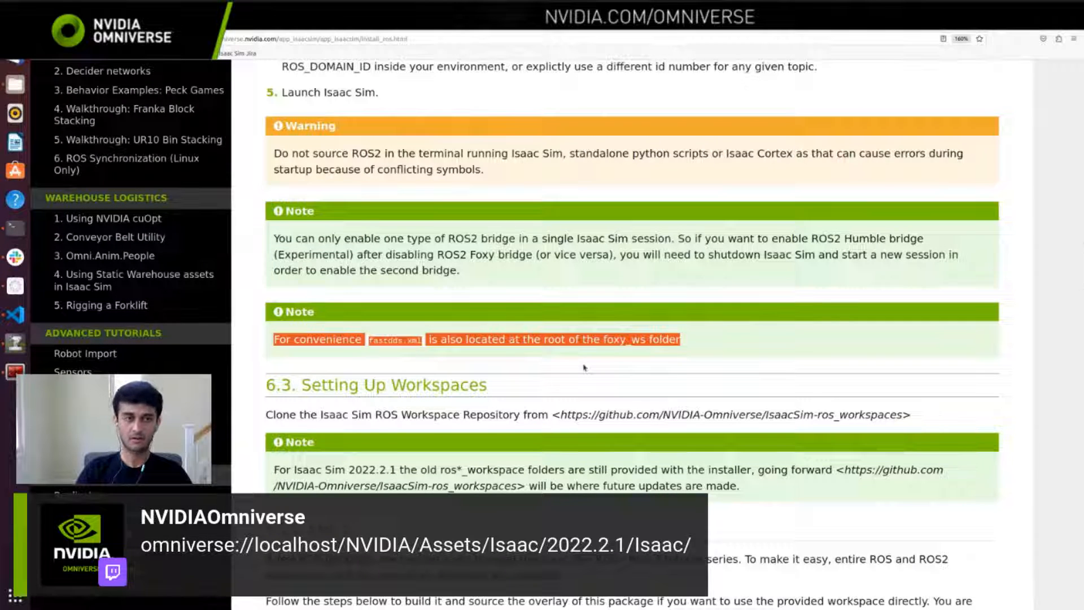
pyautogui.hotkey('alt', 'Tab')
pyautogui.write('ros2_workspace/')
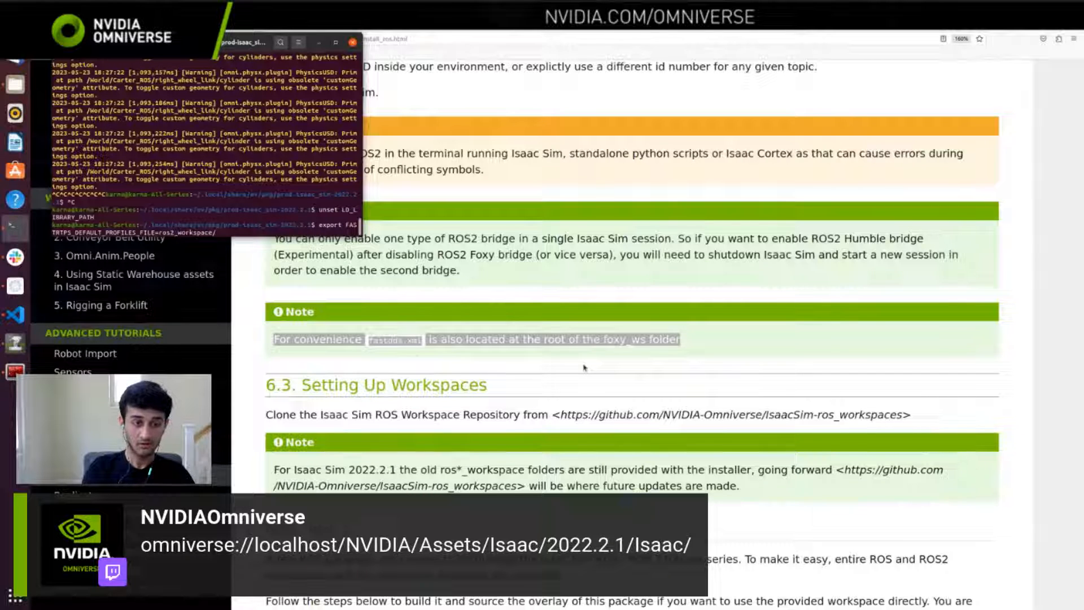
pyautogui.write('fastdds.xml')
# Step: Open fastdds.xml from the ros2_workspace folder in the file manager and highlight its contents in the text editor
pyautogui.click(14, 86)
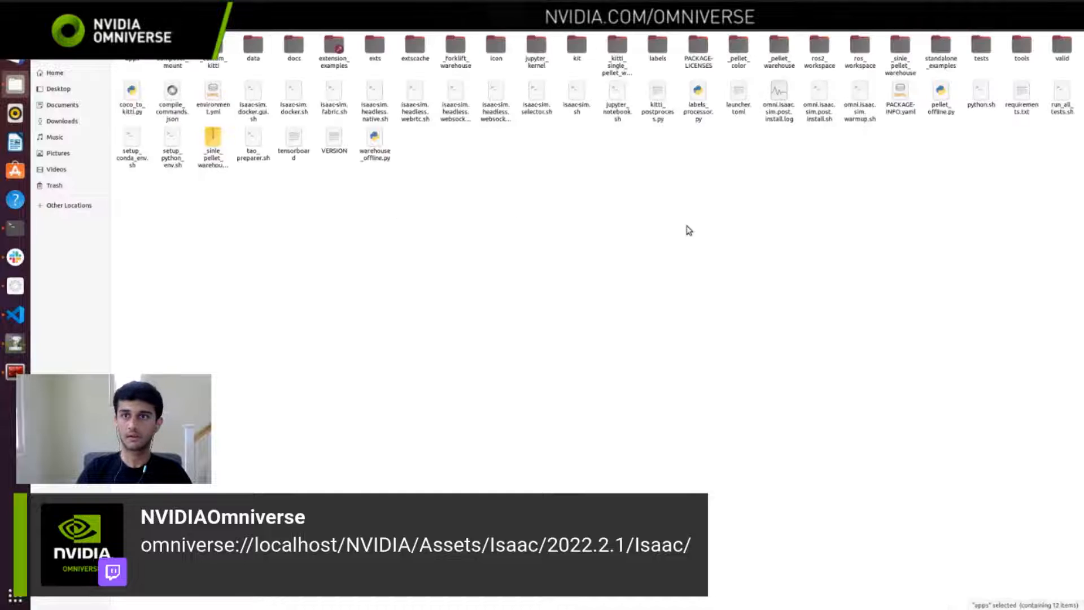
pyautogui.doubleClick(820, 46)
pyautogui.doubleClick(378, 70)
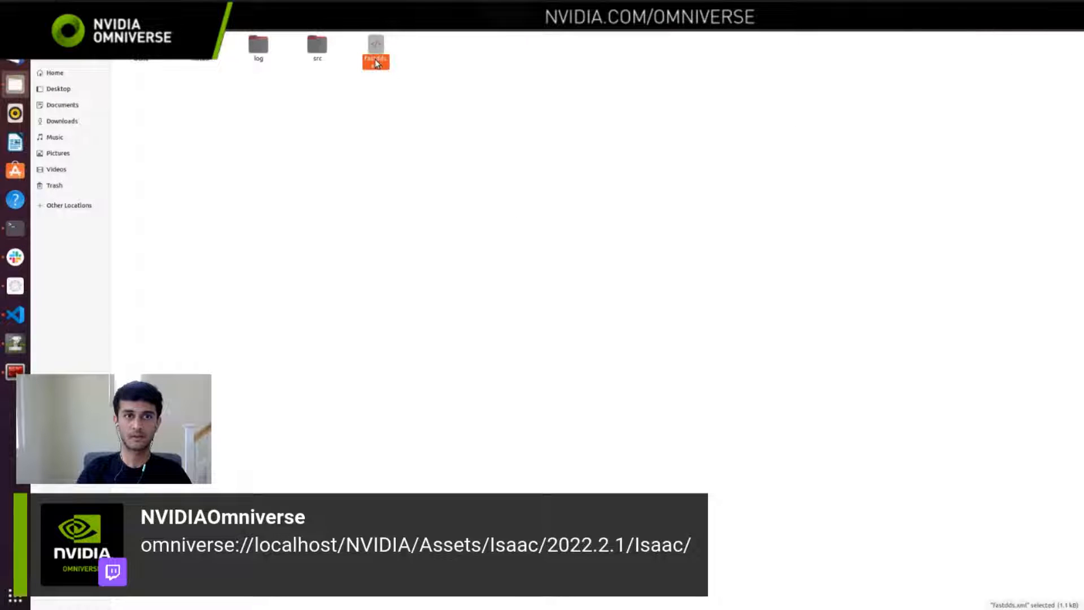
pyautogui.moveTo(316, 221); pyautogui.dragTo(249, 37)
pyautogui.click(236, 250)
# Step: Return to the Isaac Sim terminal and run the prepared FASTRTPS_DEFAULT_PROFILES_FILE export command
pyautogui.hotkey('alt', 'Tab')
pyautogui.hotkey('alt', 'Tab')
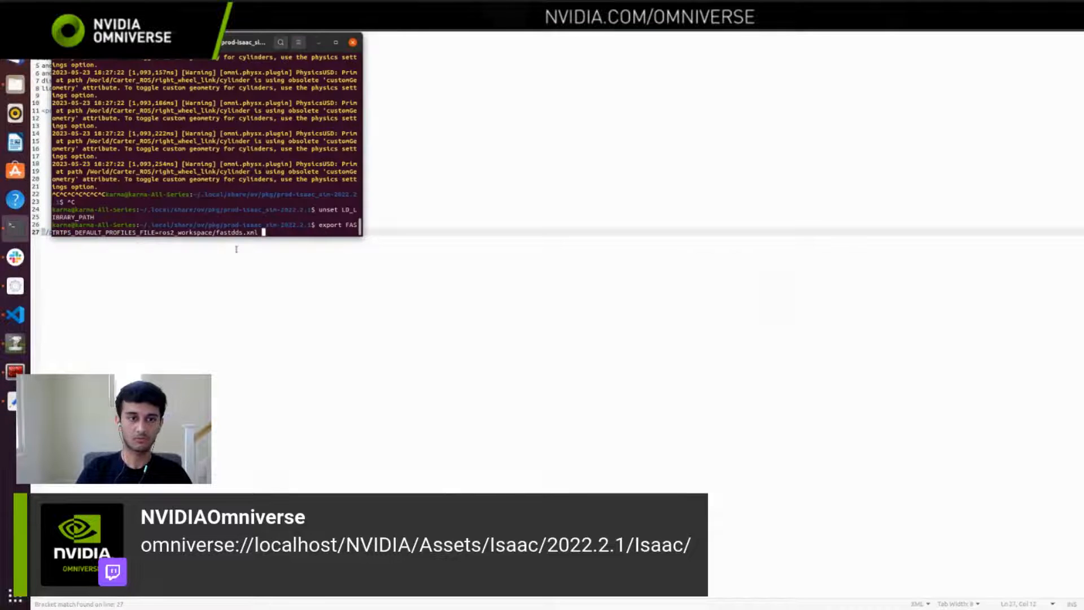
pyautogui.press('Return')
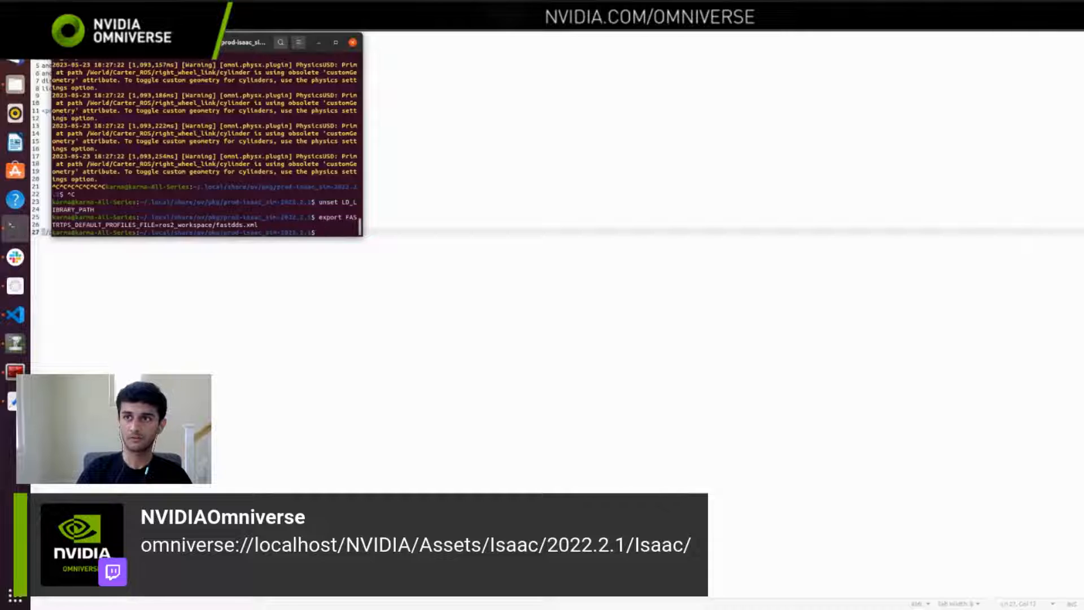
# Step: Put away the text editor showing fastdds.xml and relaunch Isaac Sim from the terminal with ./isaac-sim.sh
pyautogui.click(1041, 21)
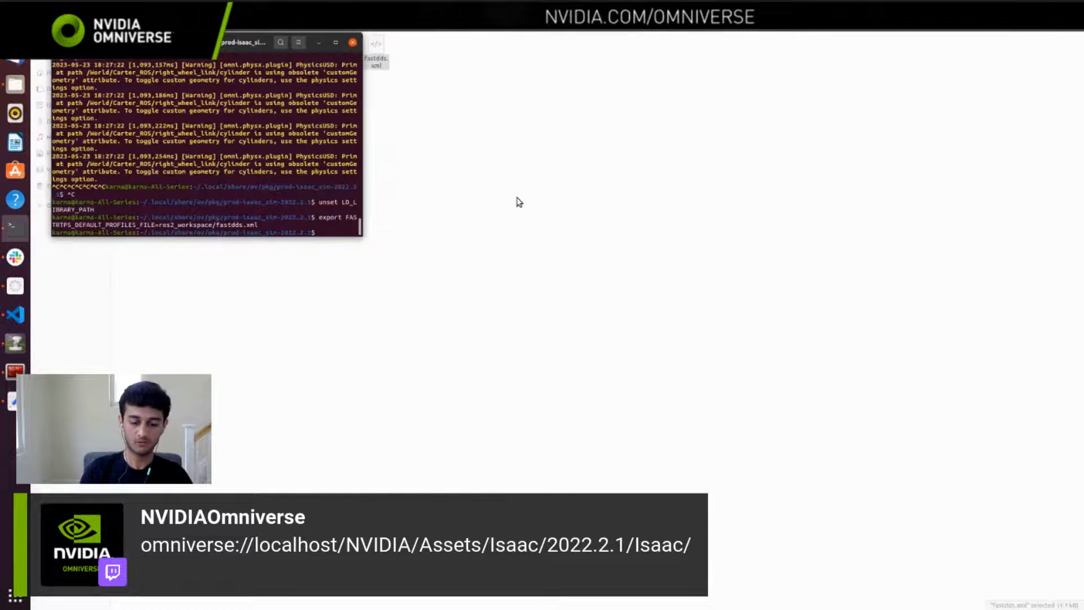
pyautogui.write('./isaac-sim.')
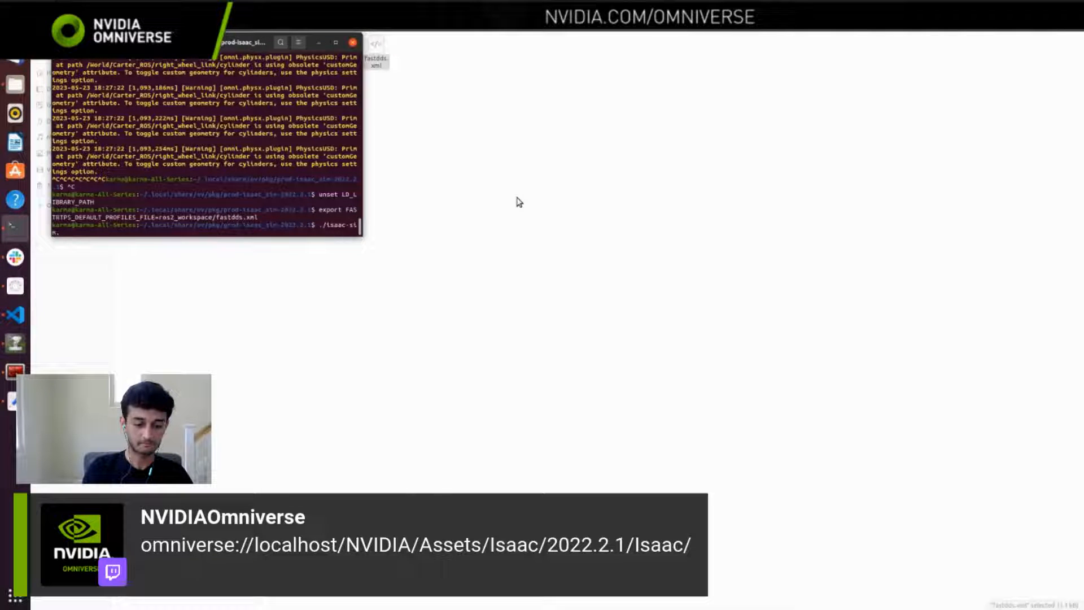
pyautogui.write('sh')
pyautogui.press('Return')
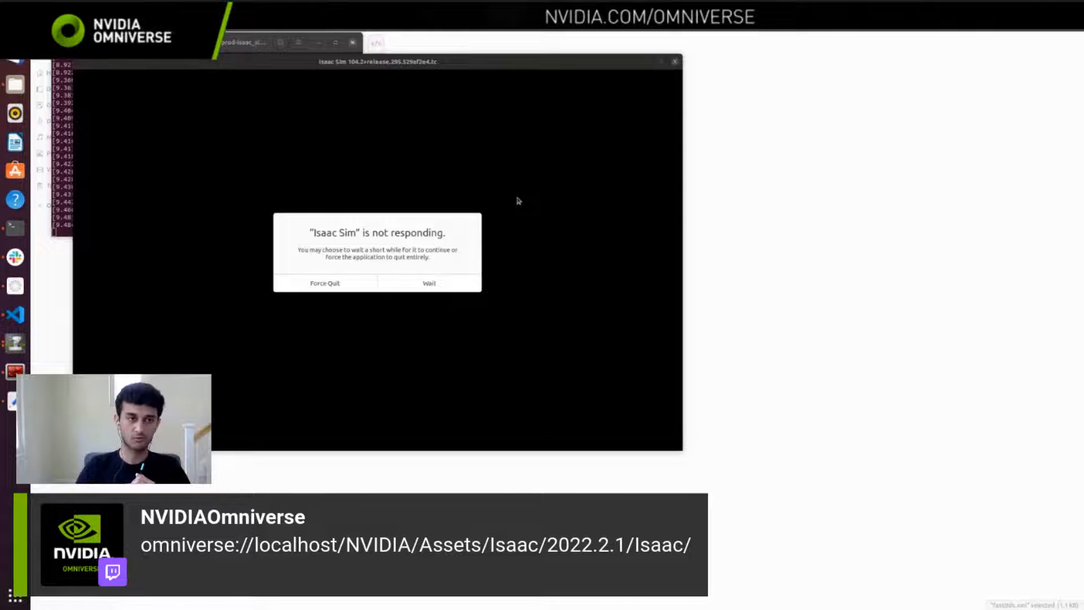
pyautogui.click(741, 228)
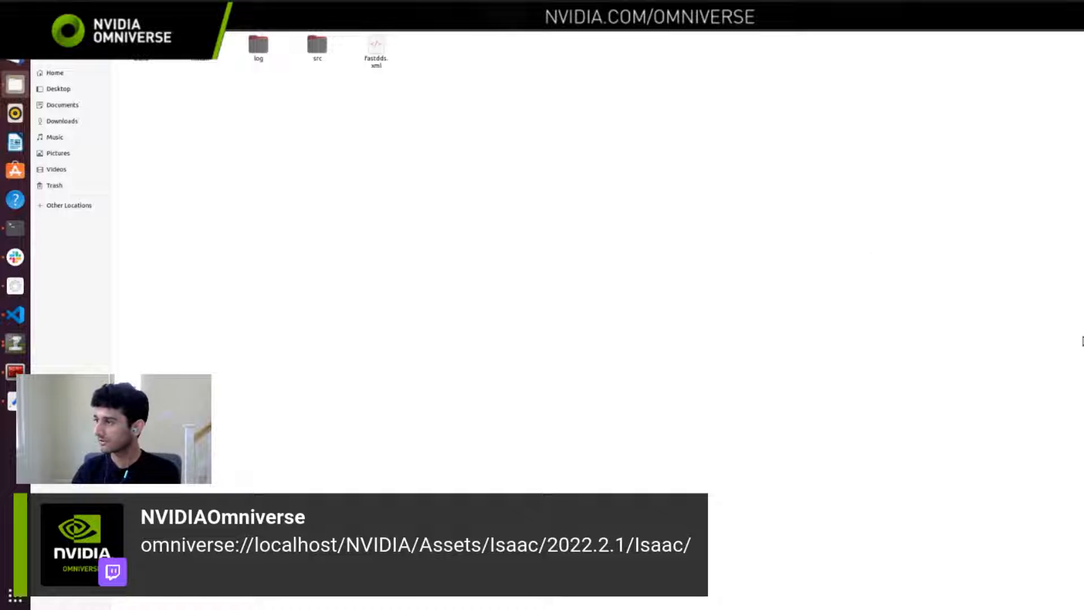
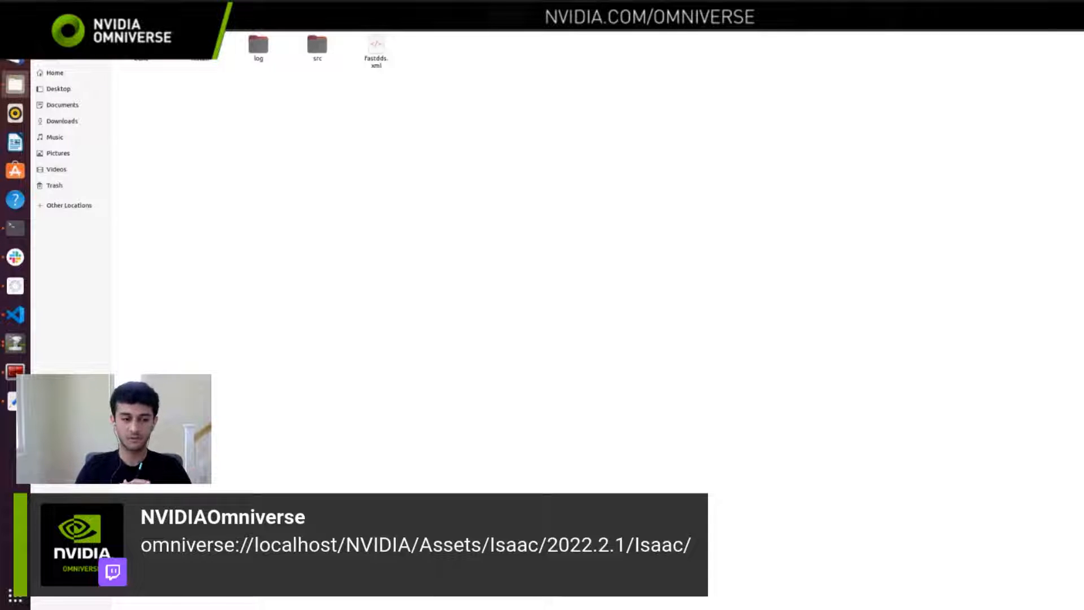
# Step: Switch to the relaunched Isaac Sim, maximize it, search the extensions for ros, and enable ROS2 Bridge in place of ROS Bridge
pyautogui.hotkey('alt', 'Tab')
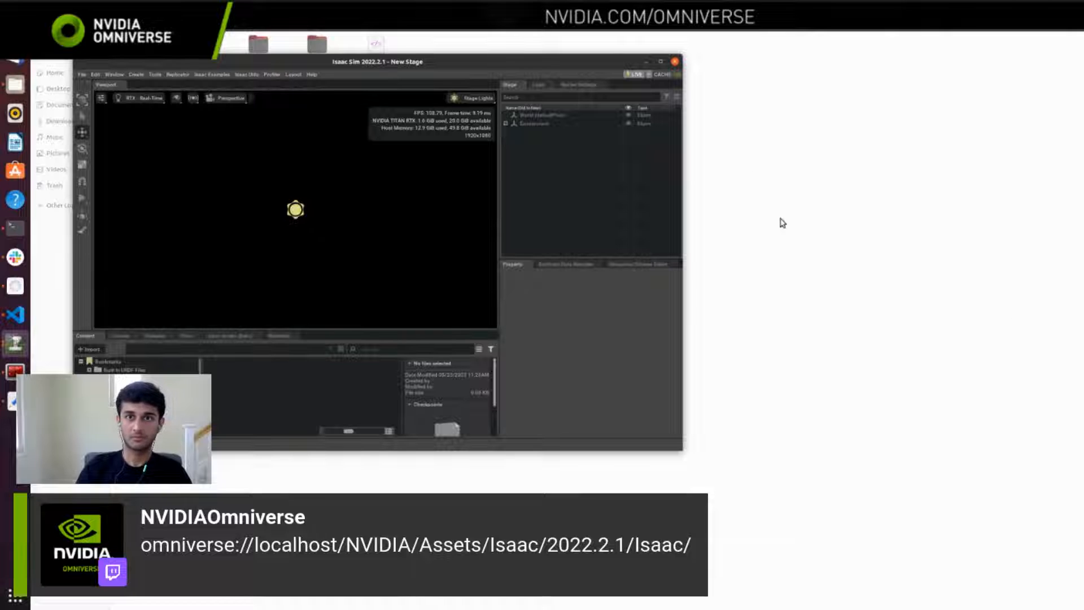
pyautogui.click(661, 62)
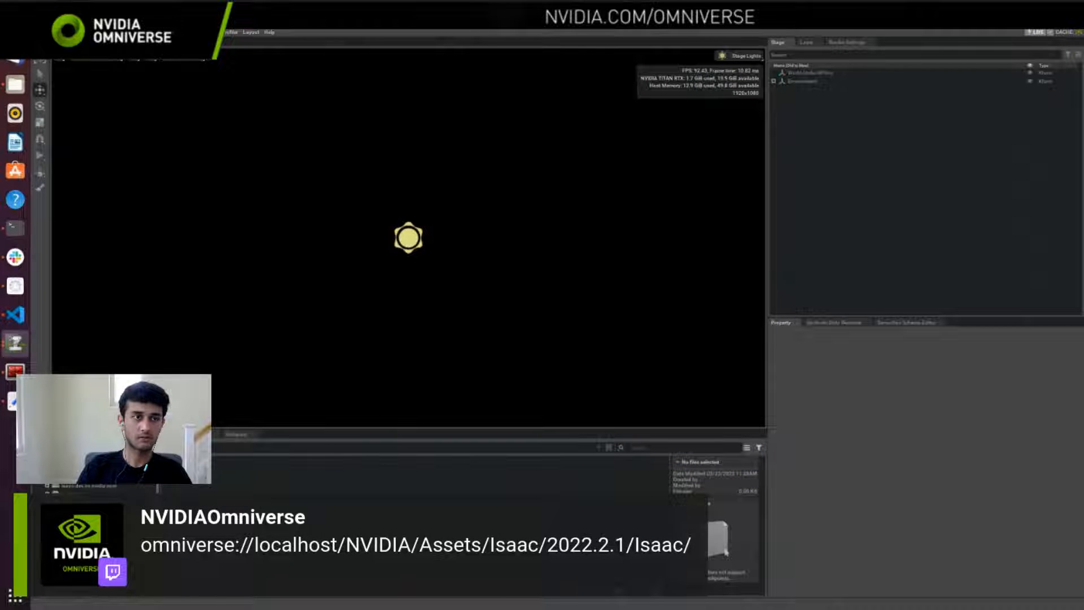
pyautogui.click(68, 32)
pyautogui.click(91, 219)
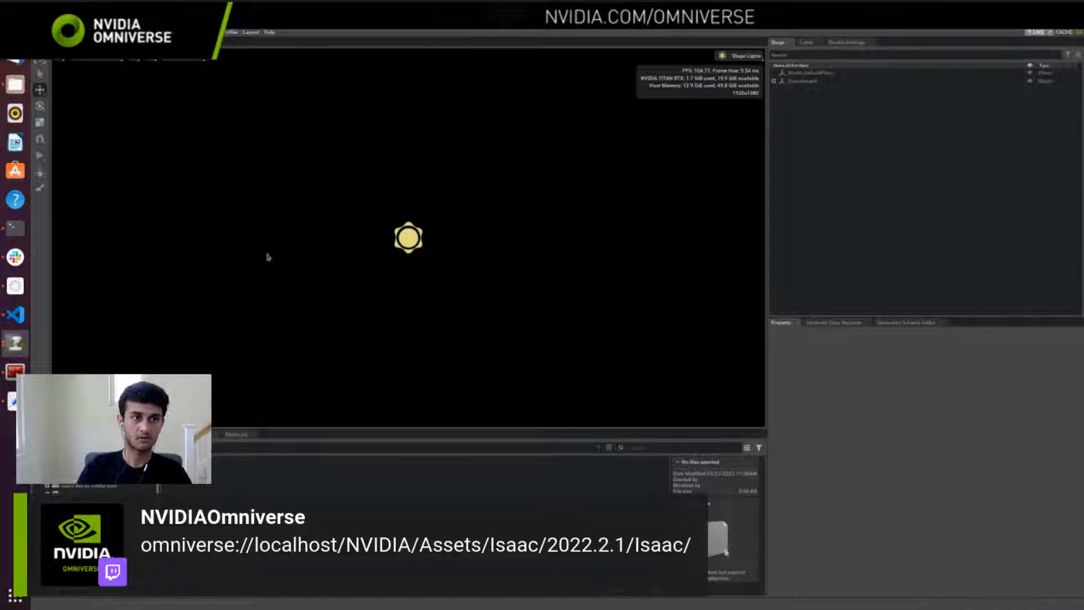
pyautogui.click(297, 165)
pyautogui.write('ros')
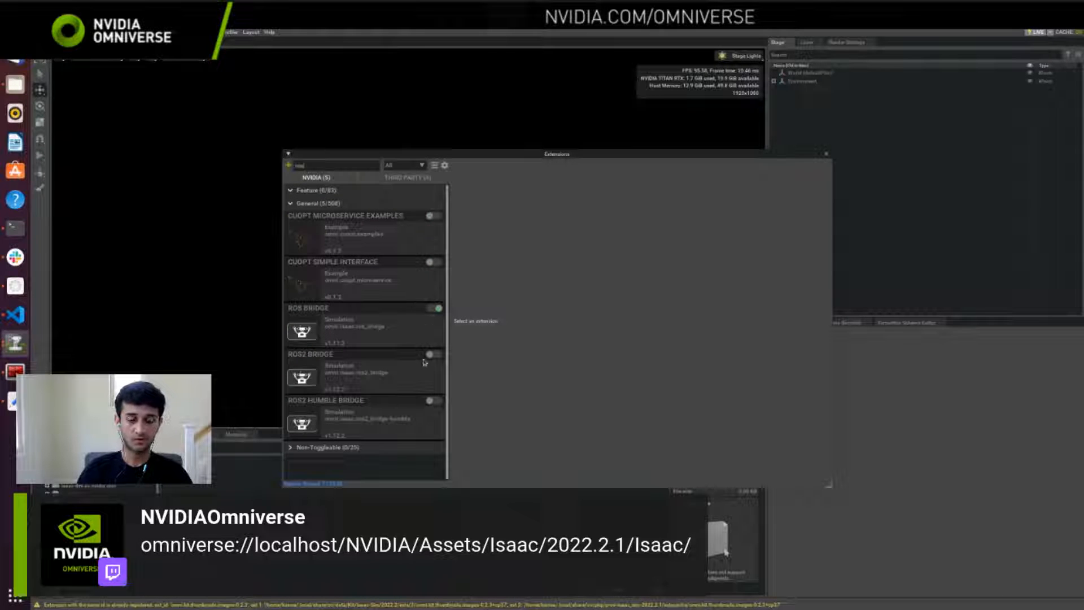
pyautogui.click(431, 355)
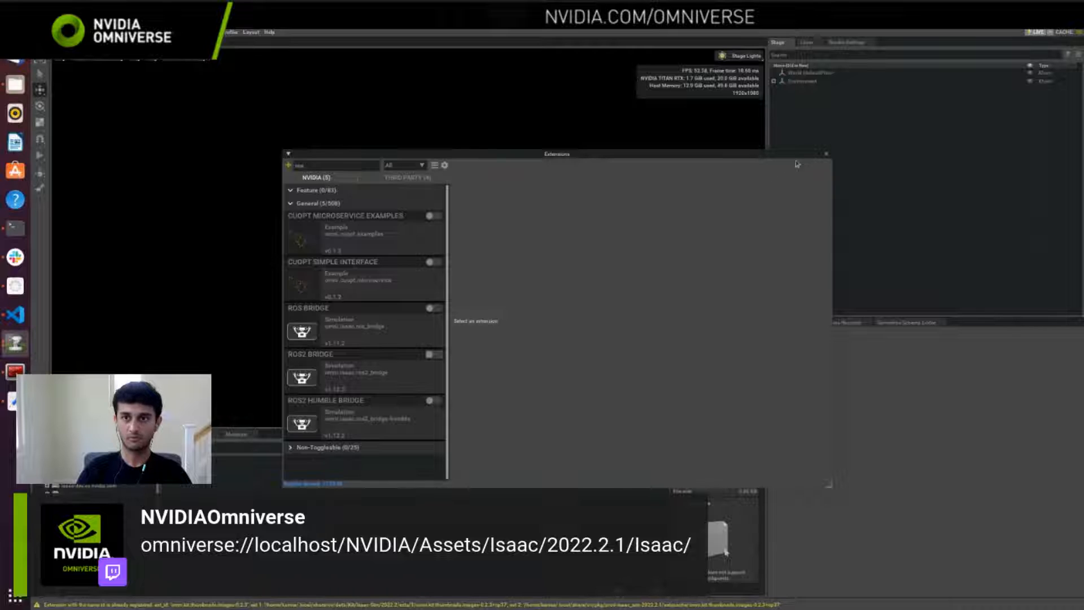
pyautogui.click(826, 155)
# Step: Load the Carter navigation sample from the ROS examples and expand Carter_ROS in the stage tree, with the robot framed up close
pyautogui.click(166, 33)
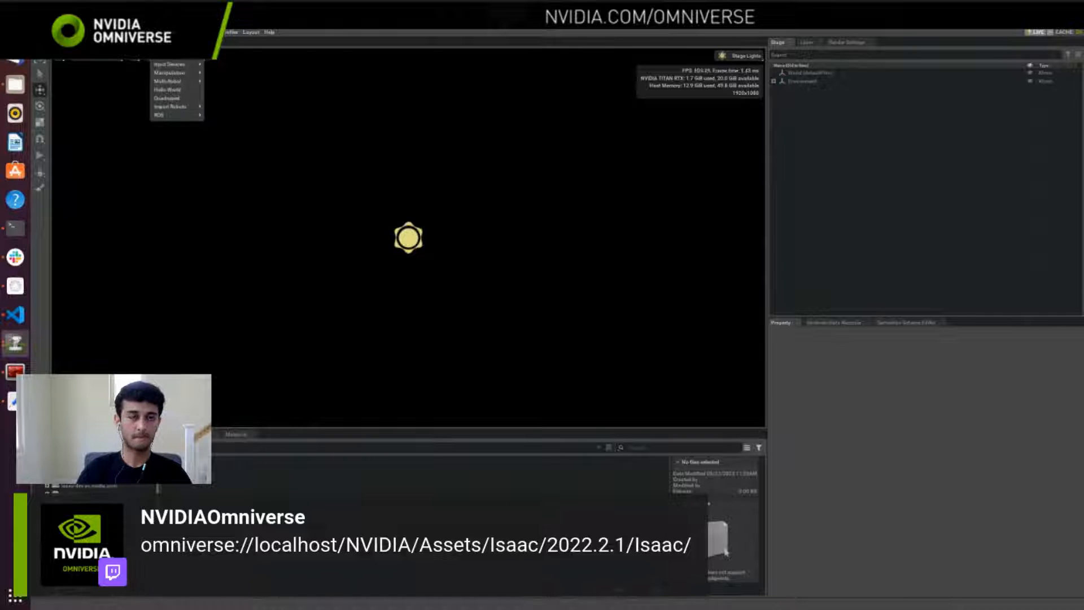
pyautogui.moveTo(168, 113)
pyautogui.click(213, 121)
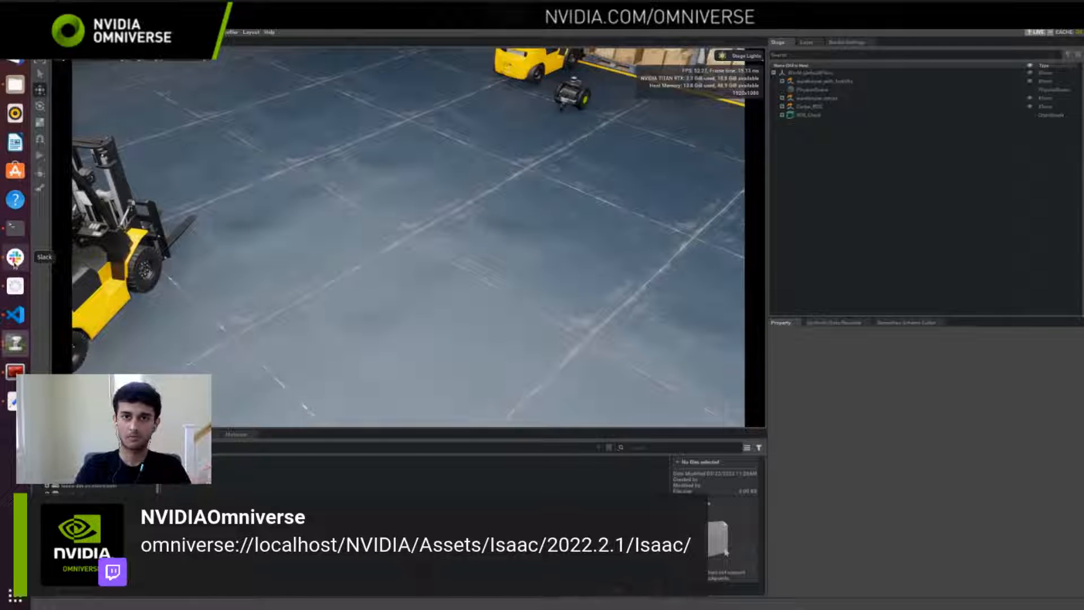
pyautogui.moveTo(416, 179); pyautogui.dragTo(464, 128, button='right')
pyautogui.scroll(2, 464, 144)
pyautogui.scroll(3, 464, 129)
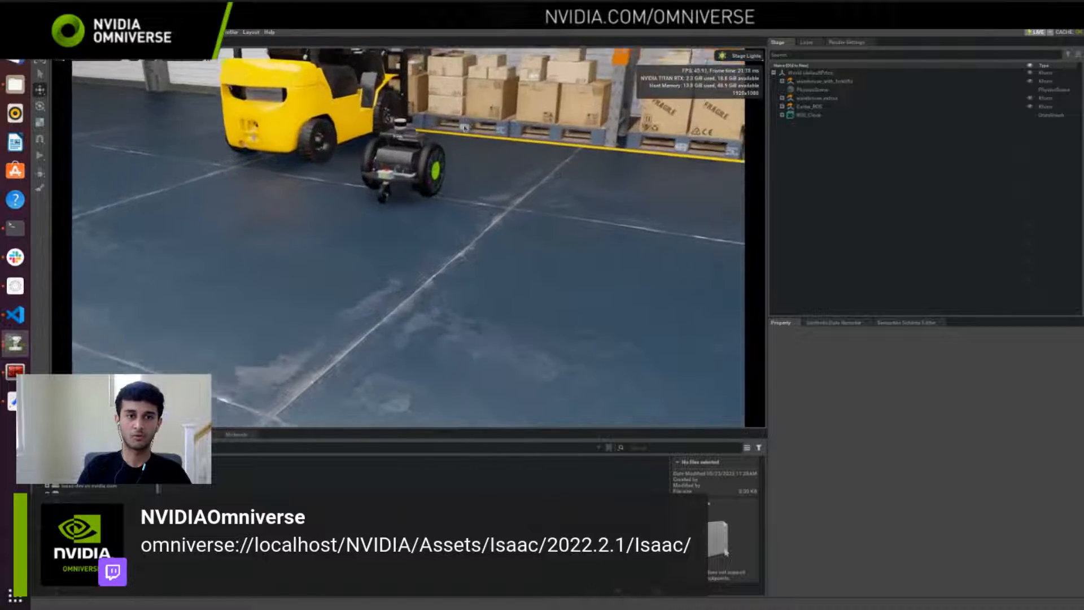
pyautogui.scroll(5, 464, 128)
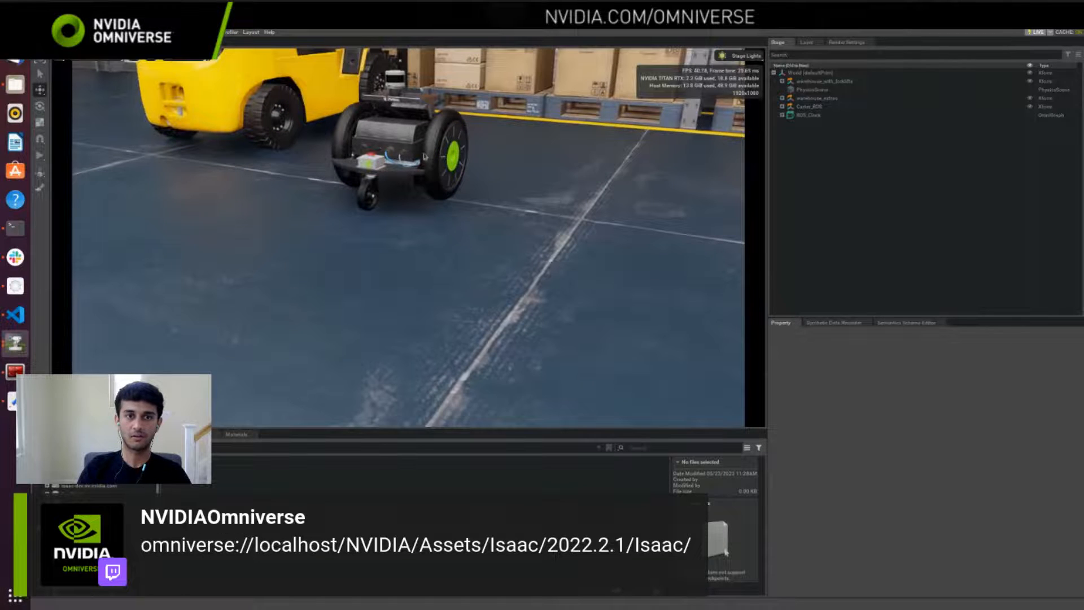
pyautogui.click(782, 107)
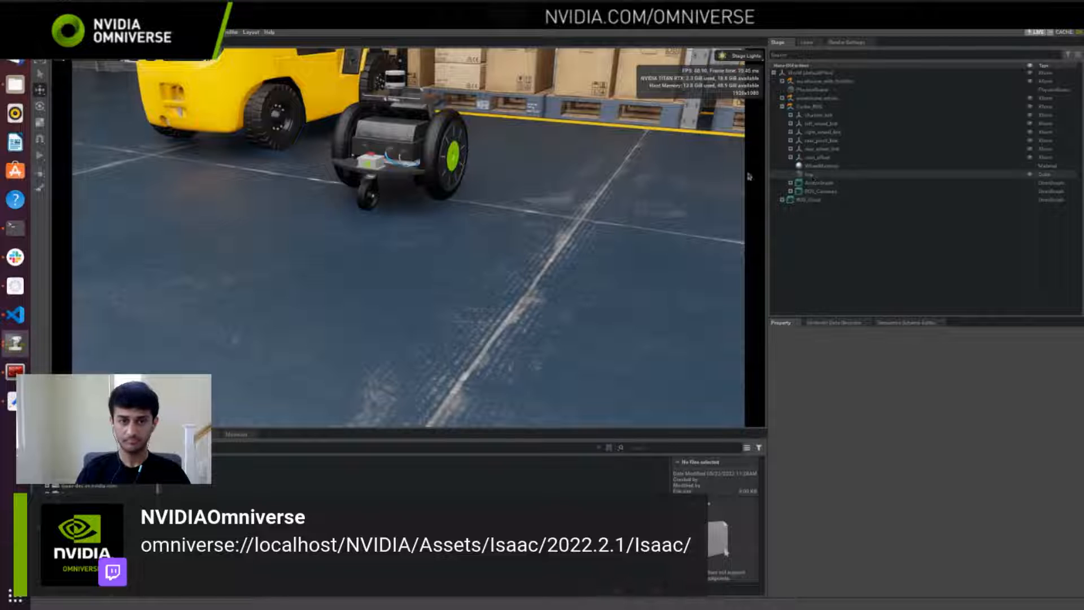
pyautogui.moveTo(447, 209); pyautogui.dragTo(446, 190, button='right')
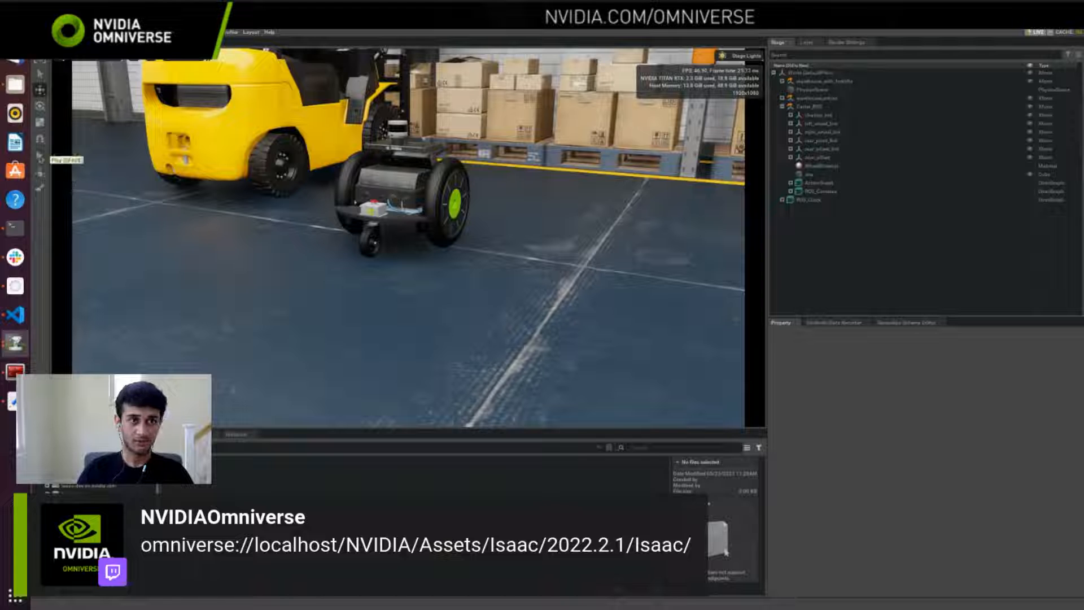
# Step: Play the simulation and run ros2 topic list in the ROS 2 terminal
pyautogui.click(40, 155)
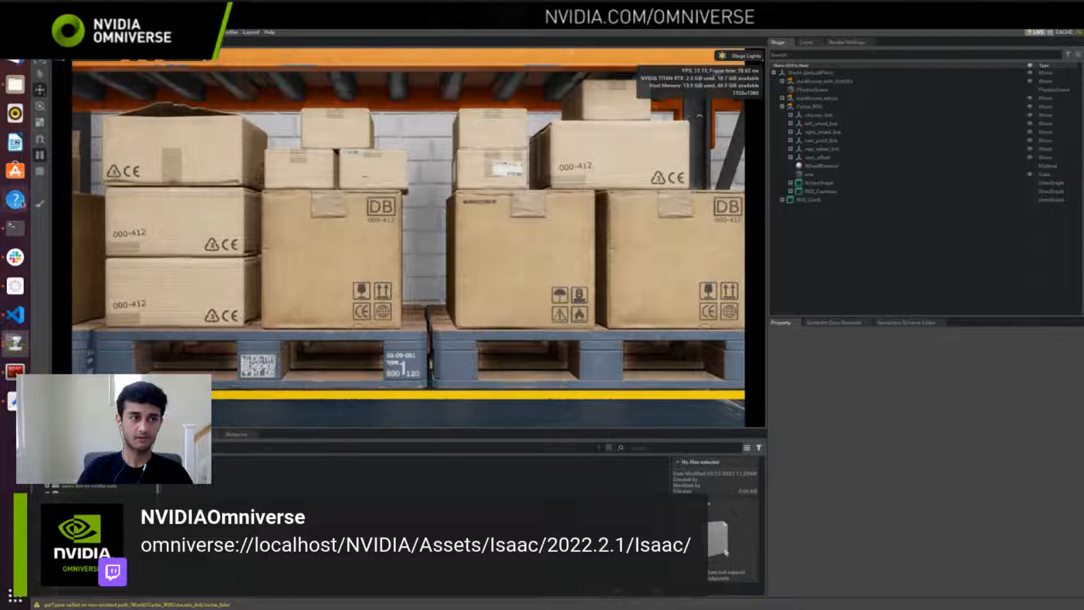
pyautogui.click(15, 370)
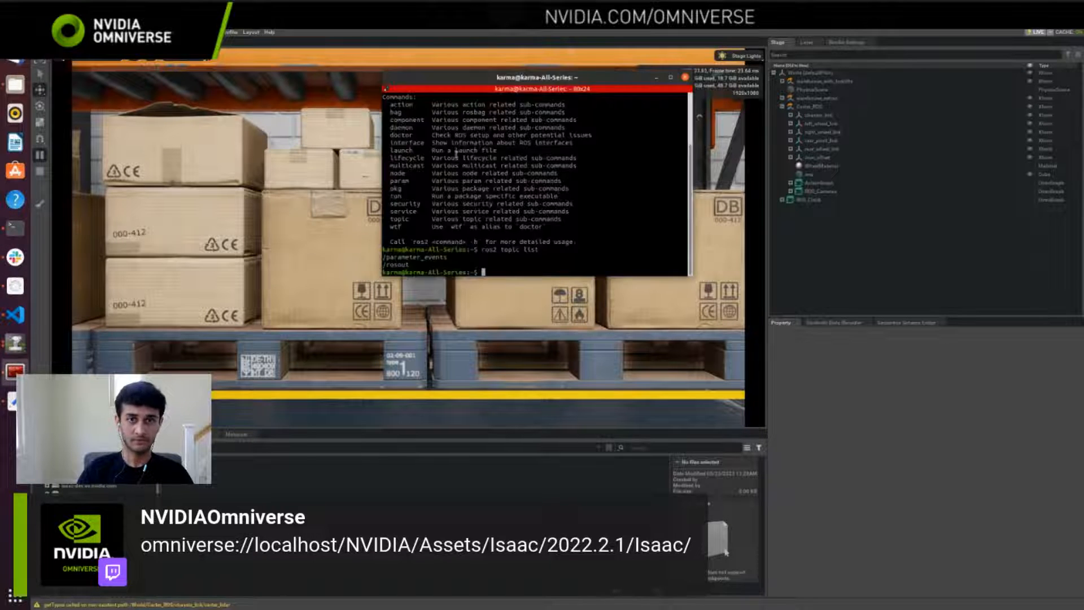
pyautogui.write('ros2 top')
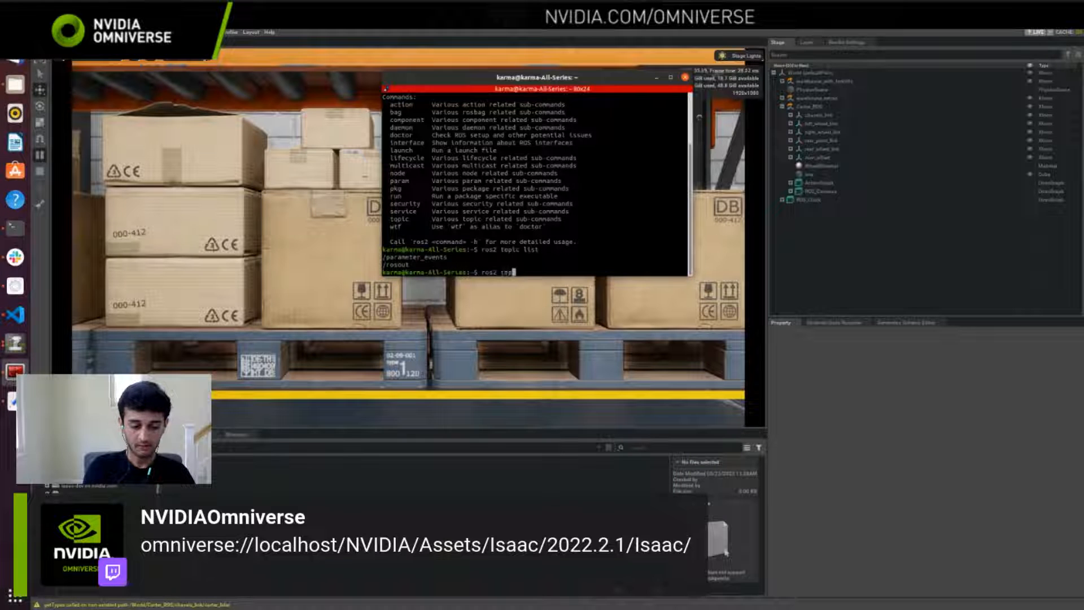
pyautogui.write('ic list')
pyautogui.press('Return')
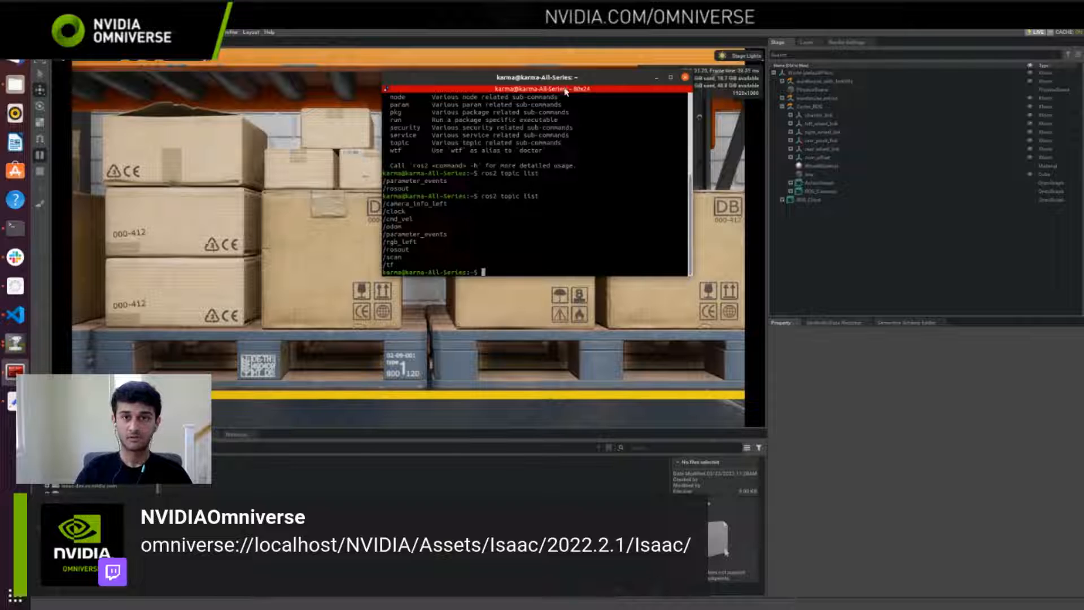
# Step: Examine the topics published by the Carter sample in the terminal output, highlighting them in groups
pyautogui.moveTo(432, 266); pyautogui.dragTo(383, 203)
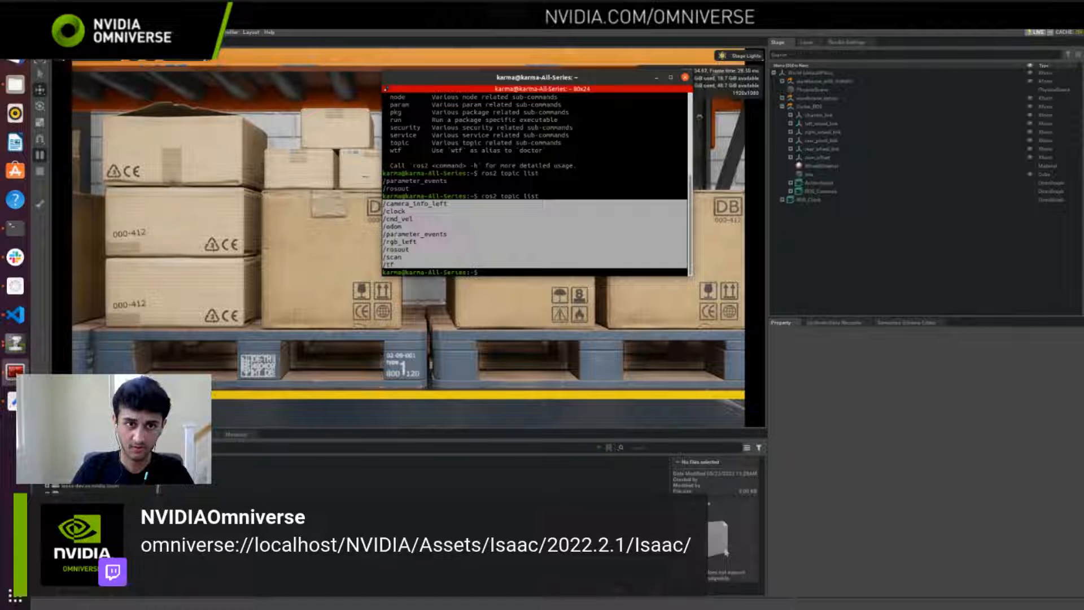
pyautogui.click(439, 235)
pyautogui.moveTo(403, 264); pyautogui.dragTo(389, 219)
pyautogui.click(401, 259)
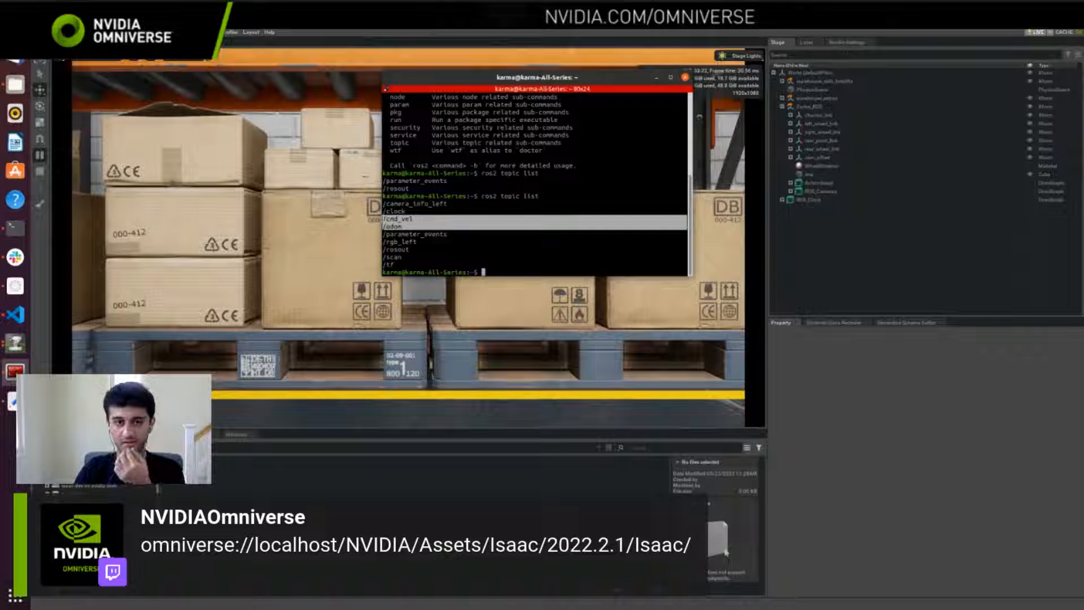
pyautogui.moveTo(417, 211); pyautogui.dragTo(383, 205)
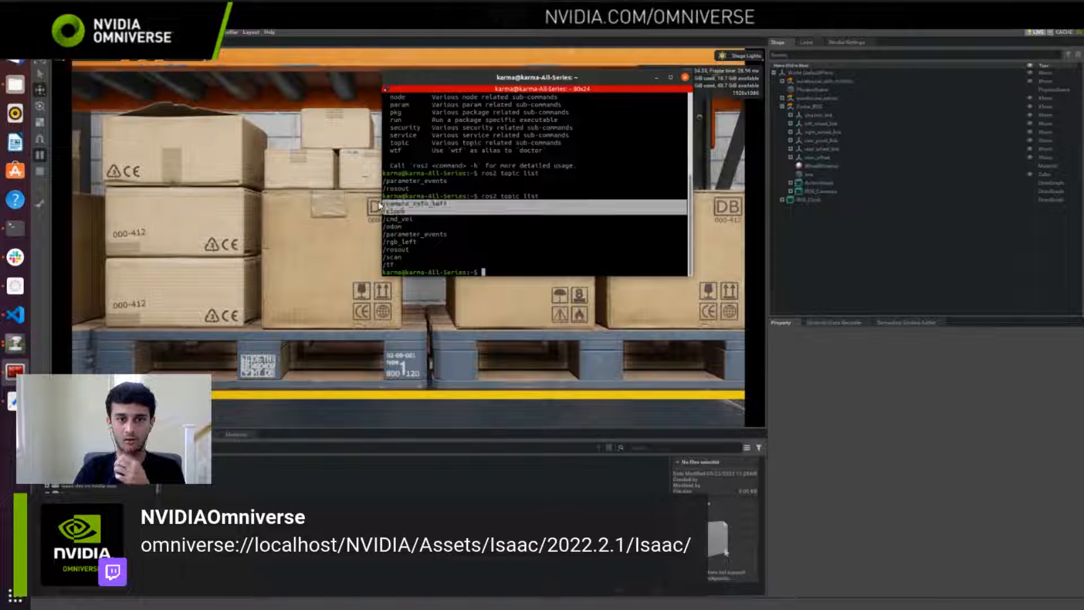
pyautogui.click(462, 261)
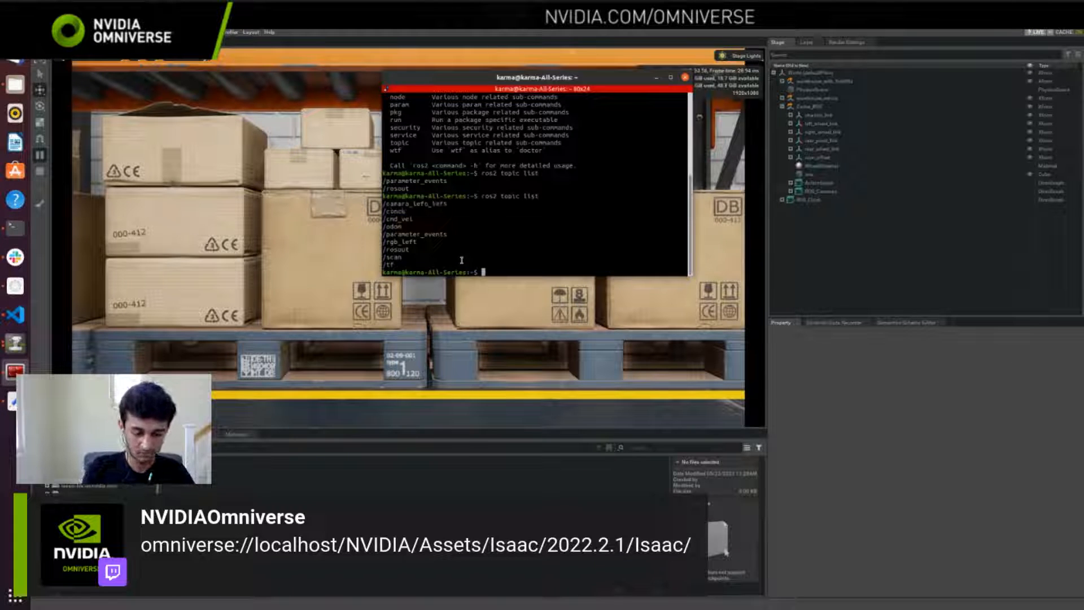
# Step: Launch rviz2 from the terminal, put the terminal away, and maximize RViz with its Views panel closed
pyautogui.write('rviz2')
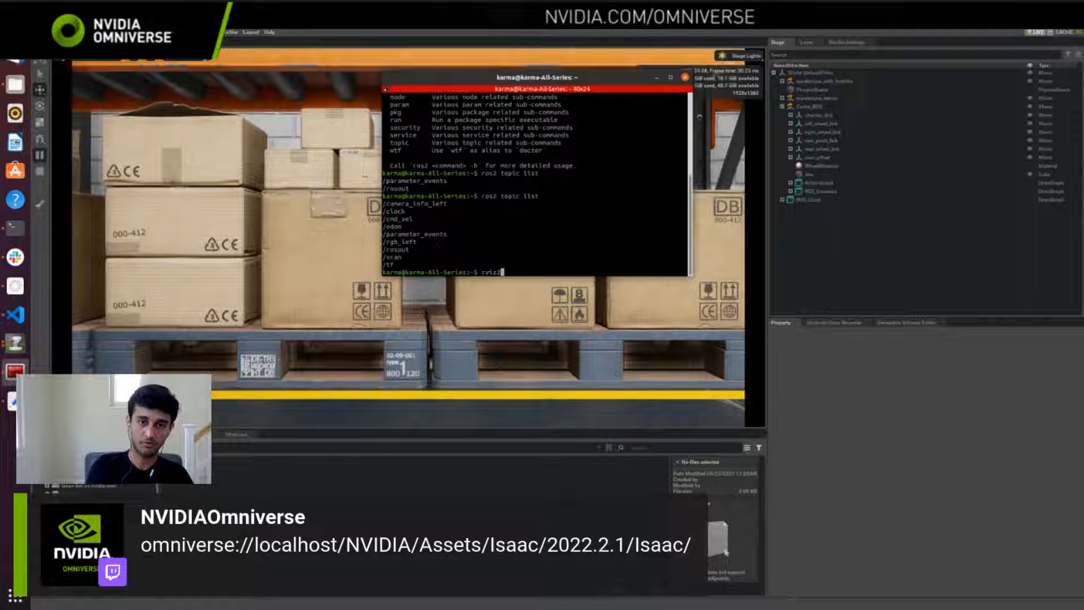
pyautogui.press('Return')
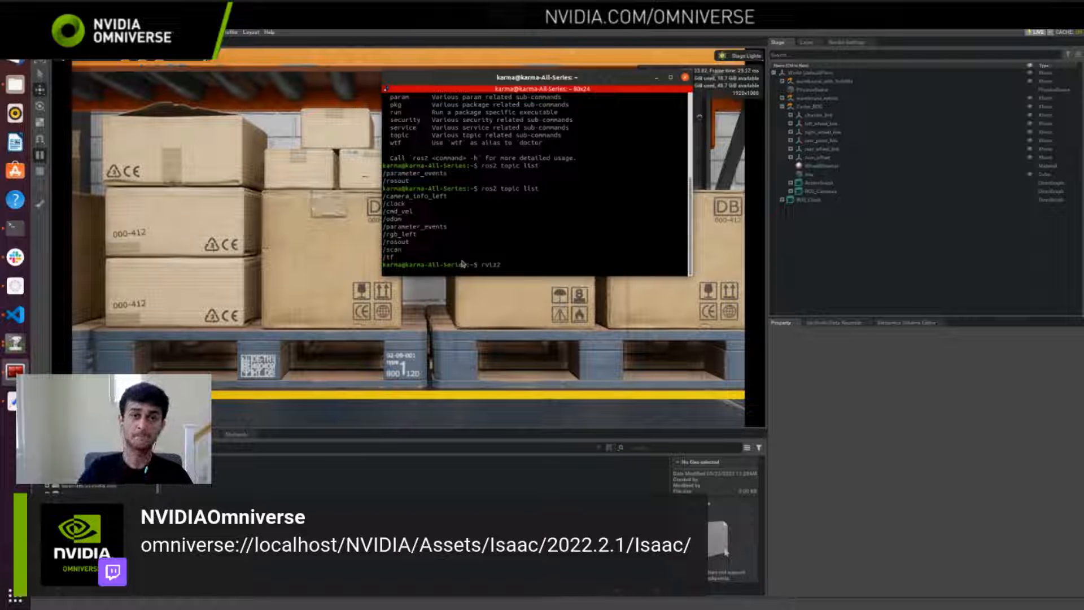
pyautogui.click(656, 78)
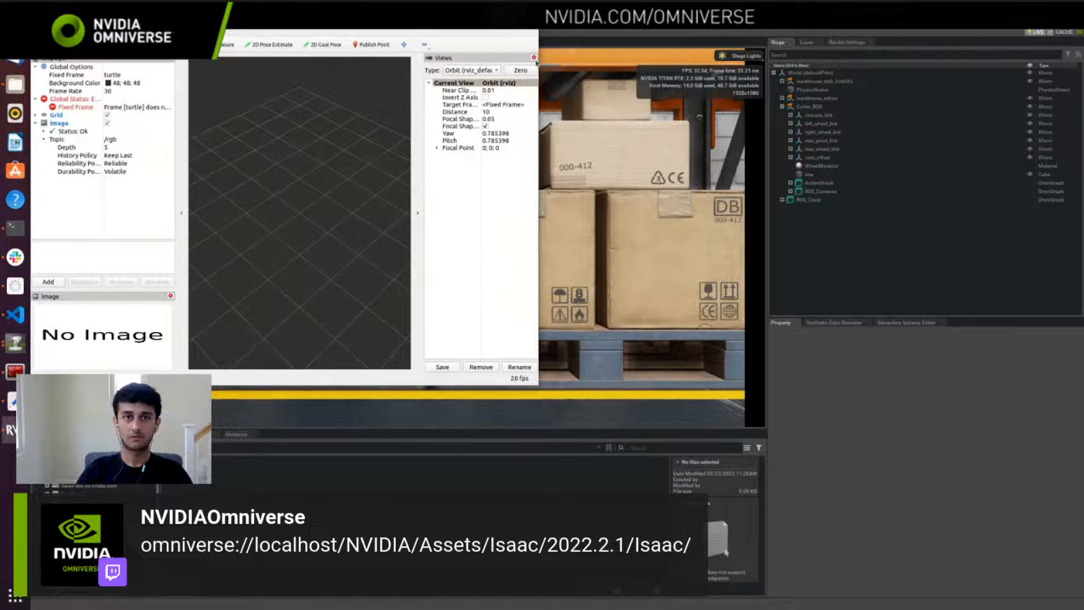
pyautogui.click(534, 58)
pyautogui.click(513, 21)
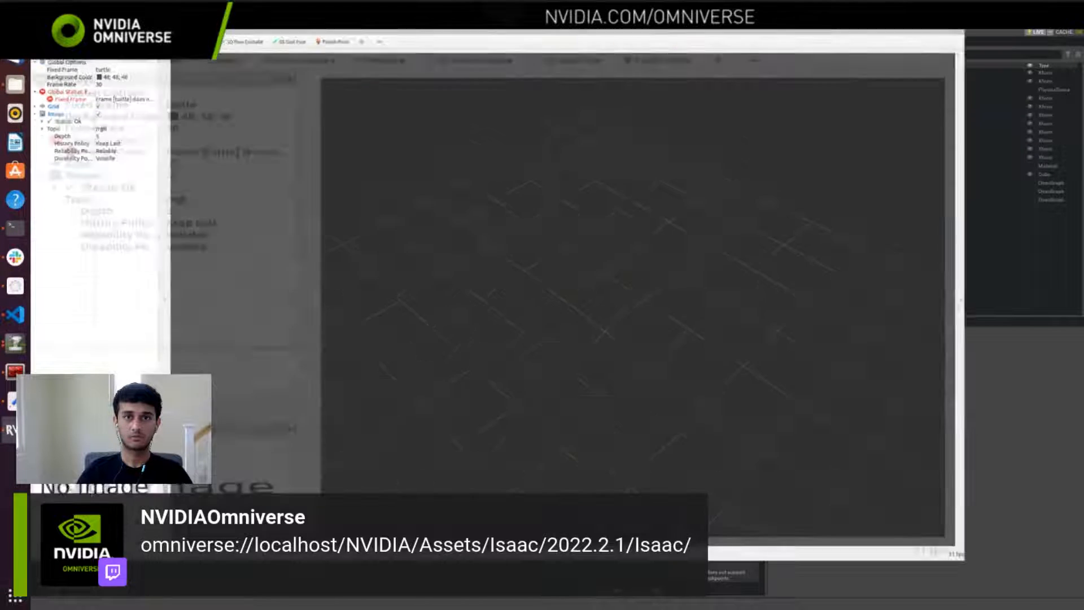
# Step: Set the Fixed Frame in RViz's Global Options to odom
pyautogui.click(122, 75)
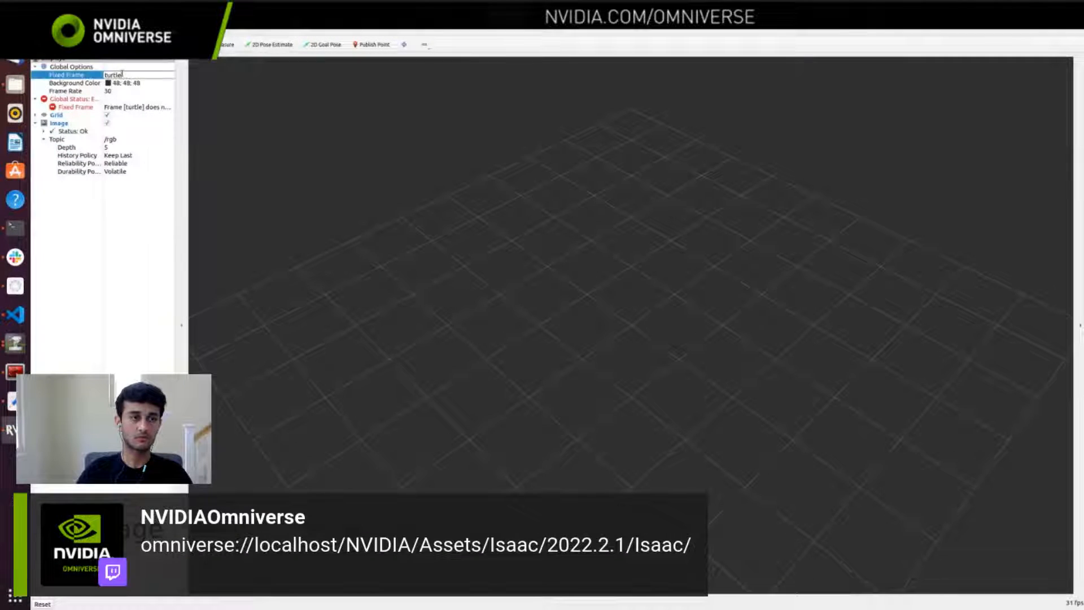
pyautogui.press('BackSpace')
pyautogui.press('BackSpace')
pyautogui.press('BackSpace')
pyautogui.press('BackSpace')
pyautogui.press('BackSpace')
pyautogui.press('BackSpace')
pyautogui.write('od')
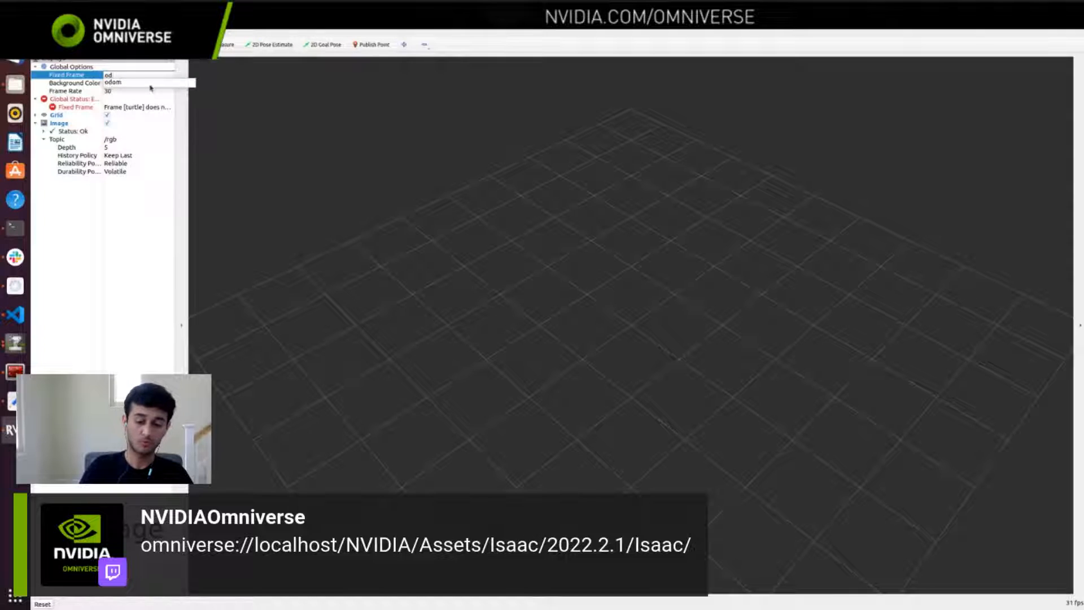
pyautogui.write('om')
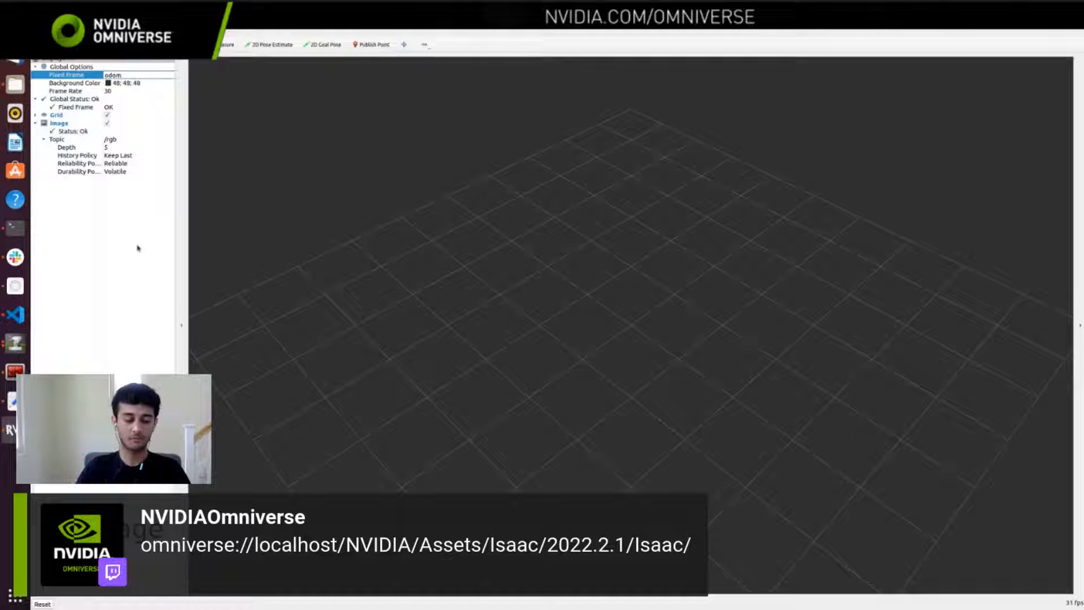
# Step: Check the Isaac Sim viewport, return to RViz, and set the Image display's topic to /rgb_left
pyautogui.hotkey('alt', 'Tab')
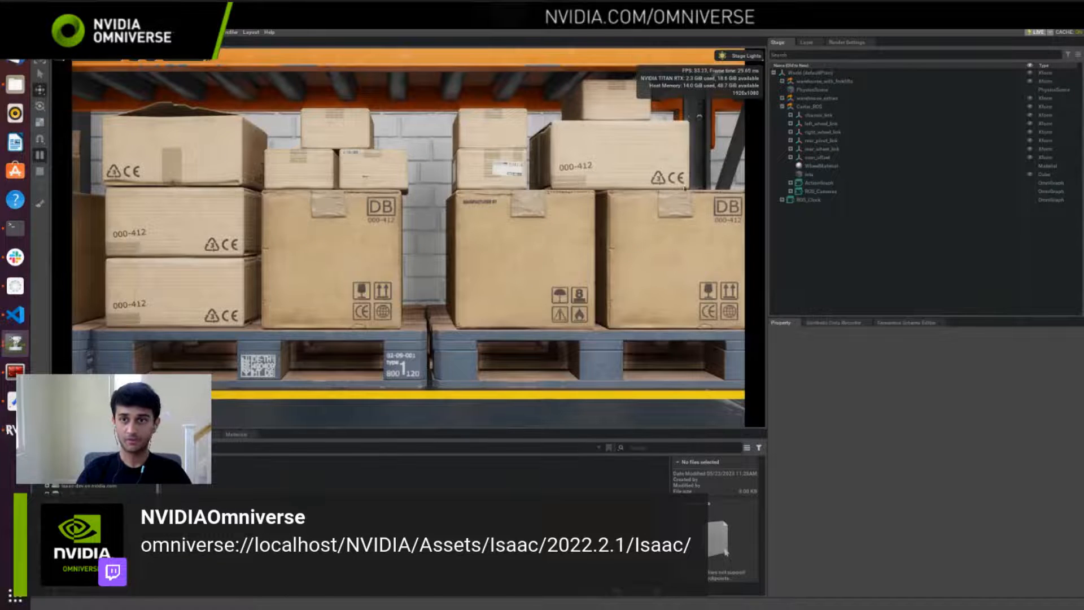
pyautogui.hotkey('alt', 'Tab')
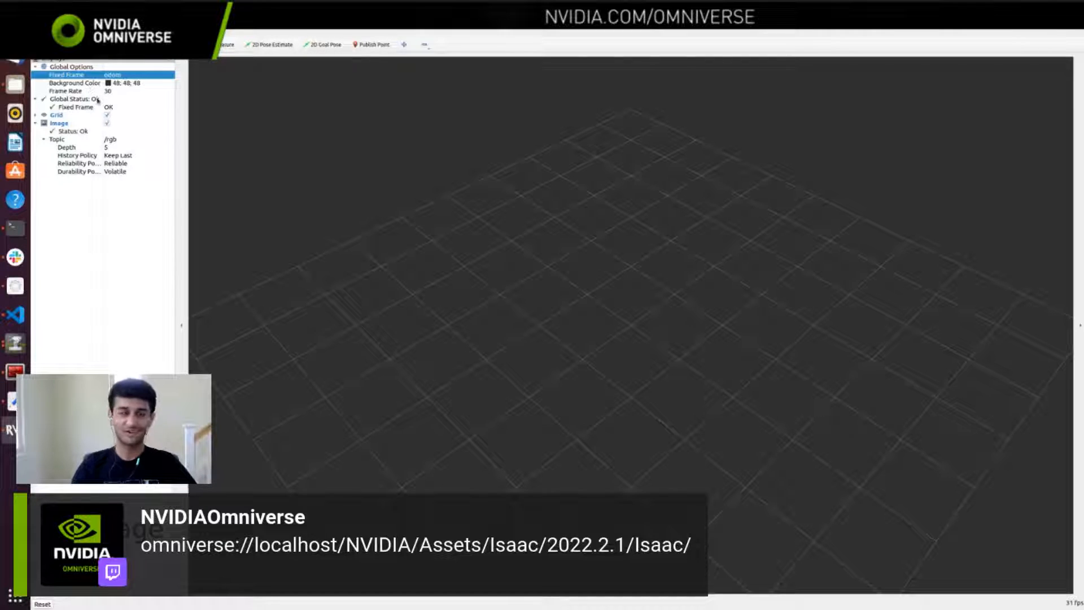
pyautogui.click(125, 140)
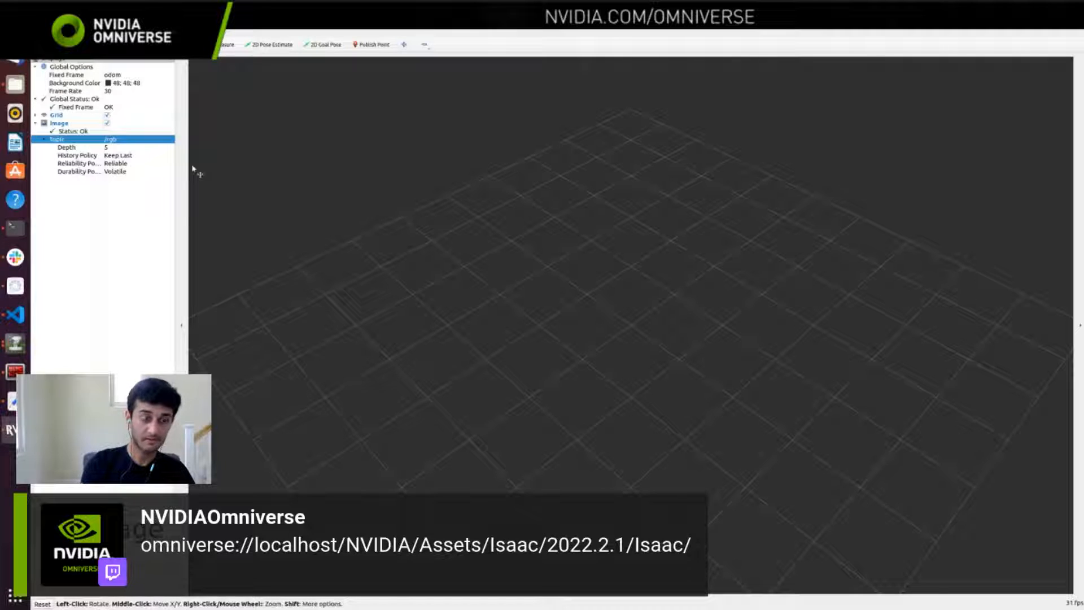
pyautogui.click(123, 139)
pyautogui.press('BackSpace')
pyautogui.press('BackSpace')
pyautogui.press('BackSpace')
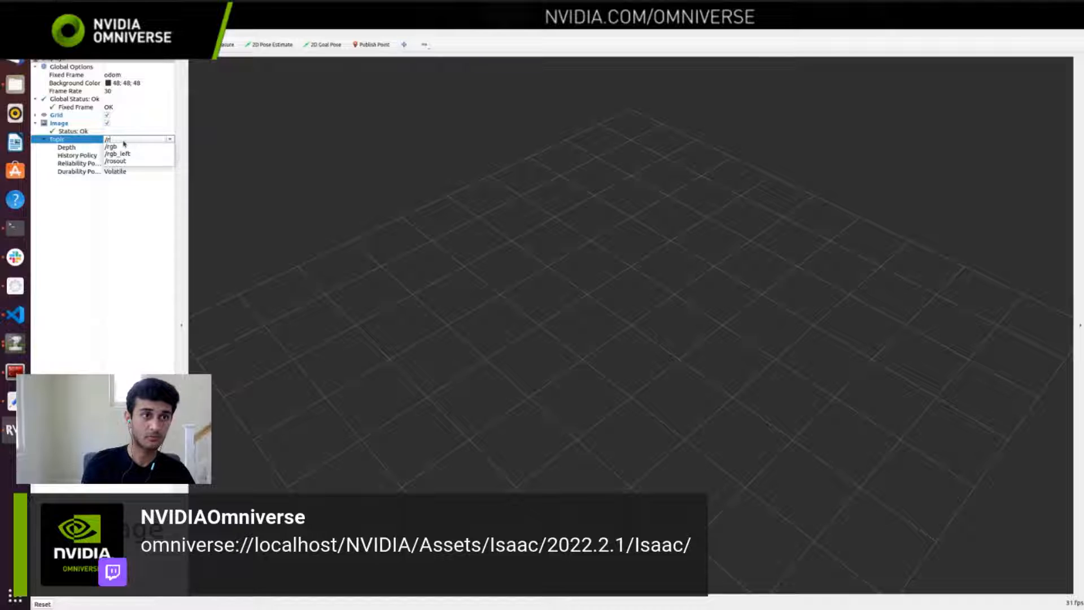
pyautogui.scroll(-2, 145, 168)
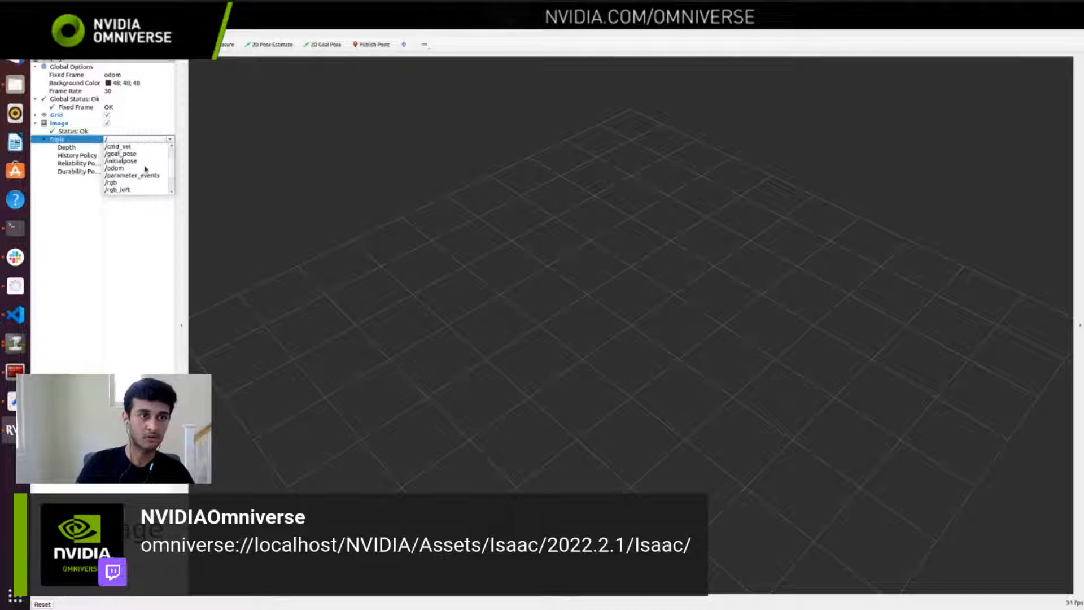
pyautogui.click(137, 168)
pyautogui.press('Return')
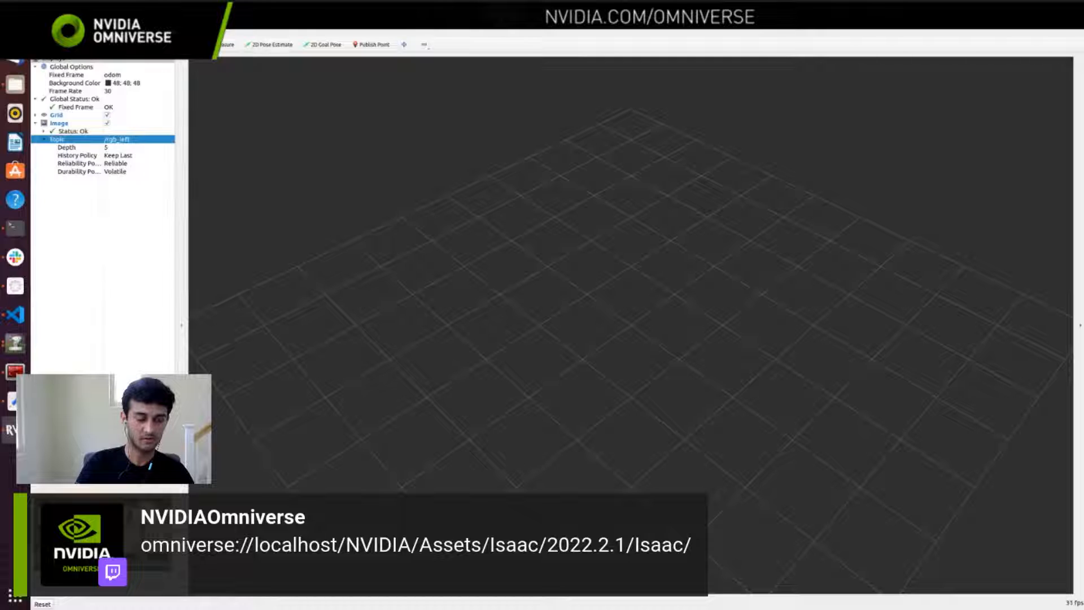
# Step: Widen the RViz displays area to enlarge the camera image and compare it with the Isaac Sim viewport
pyautogui.moveTo(177, 476); pyautogui.dragTo(303, 470)
pyautogui.hotkey('alt', 'Tab')
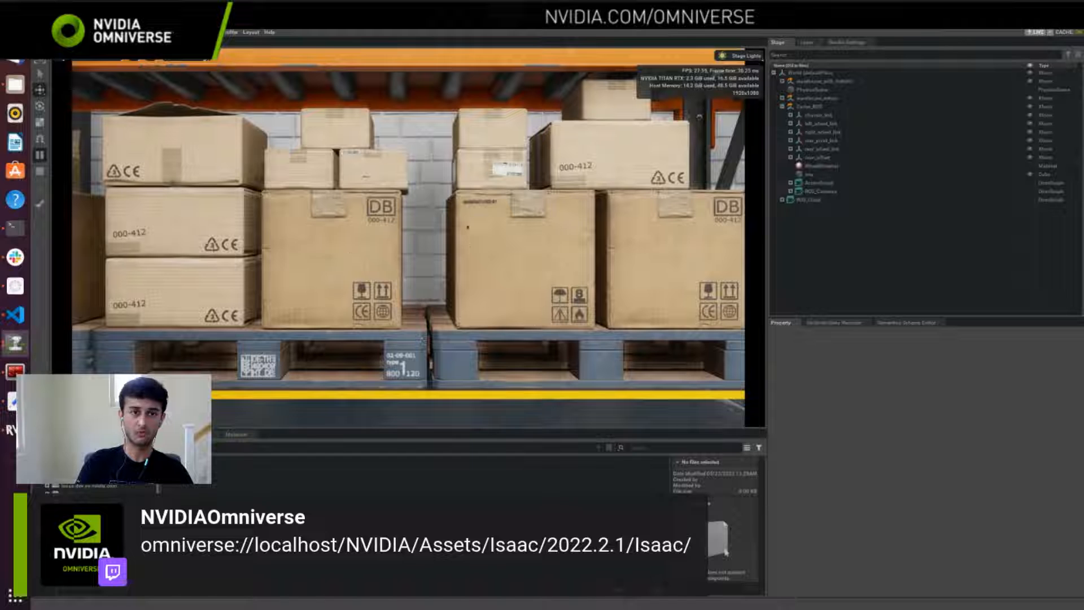
pyautogui.hotkey('alt', 'Tab')
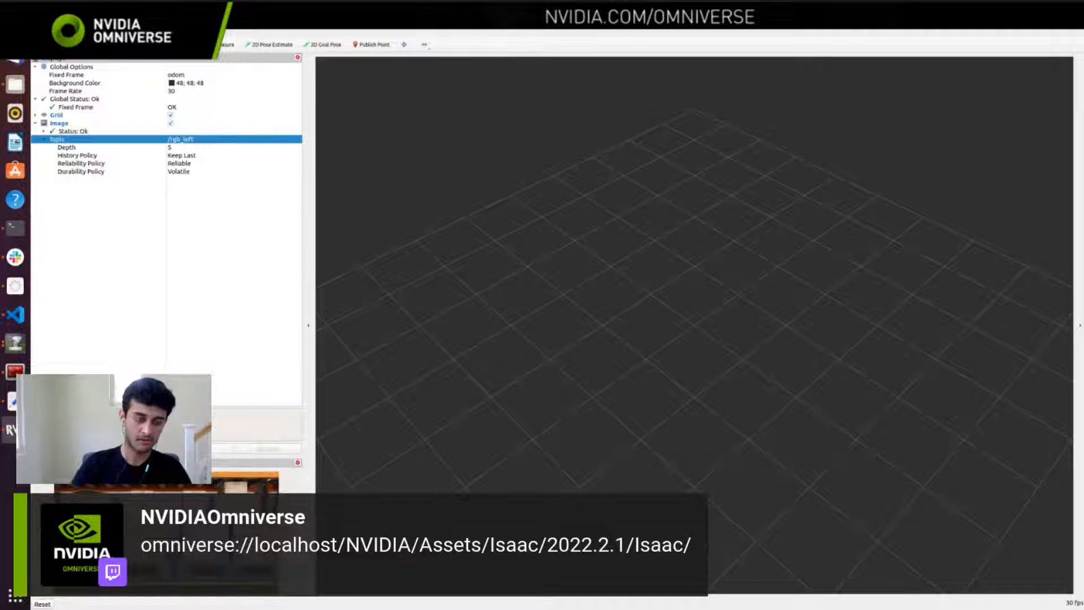
pyautogui.hotkey('alt', 'Tab')
pyautogui.hotkey('alt', 'Tab')
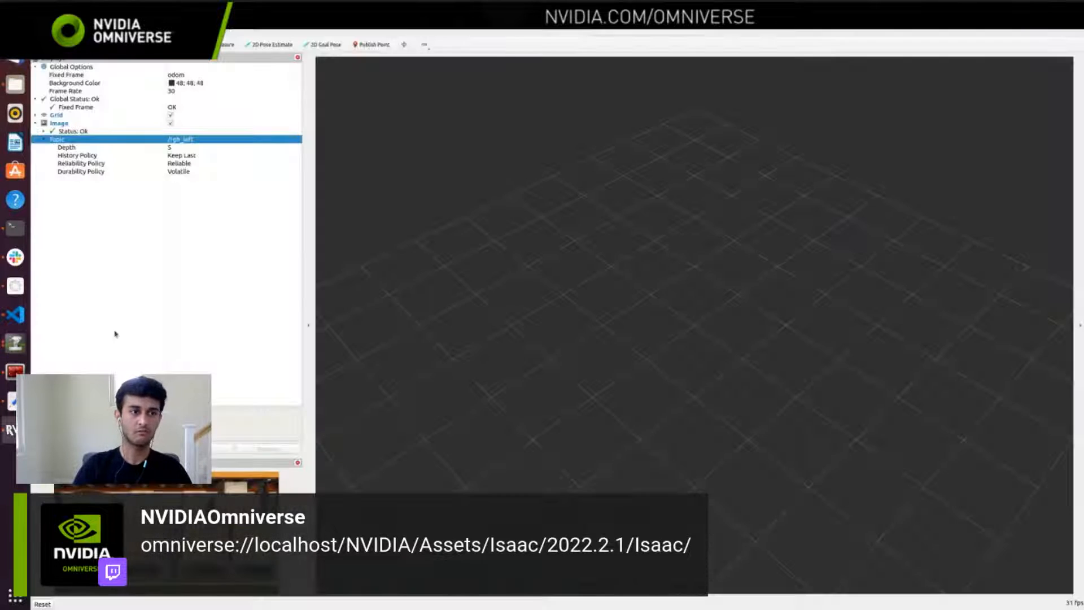
# Step: Add a LaserScan display in RViz and set its topic to /scan
pyautogui.click(65, 449)
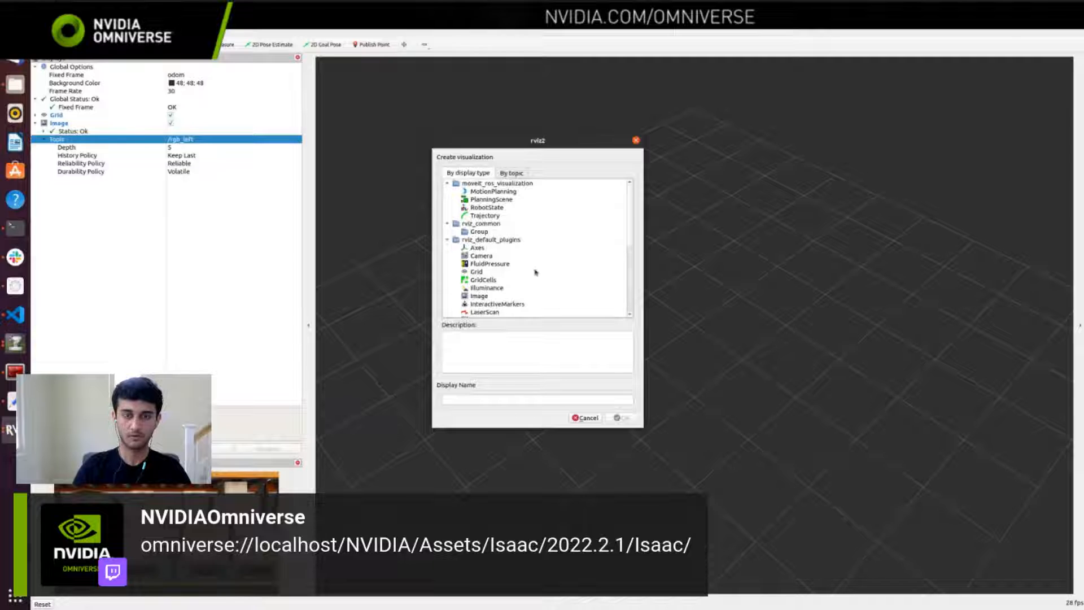
pyautogui.click(484, 311)
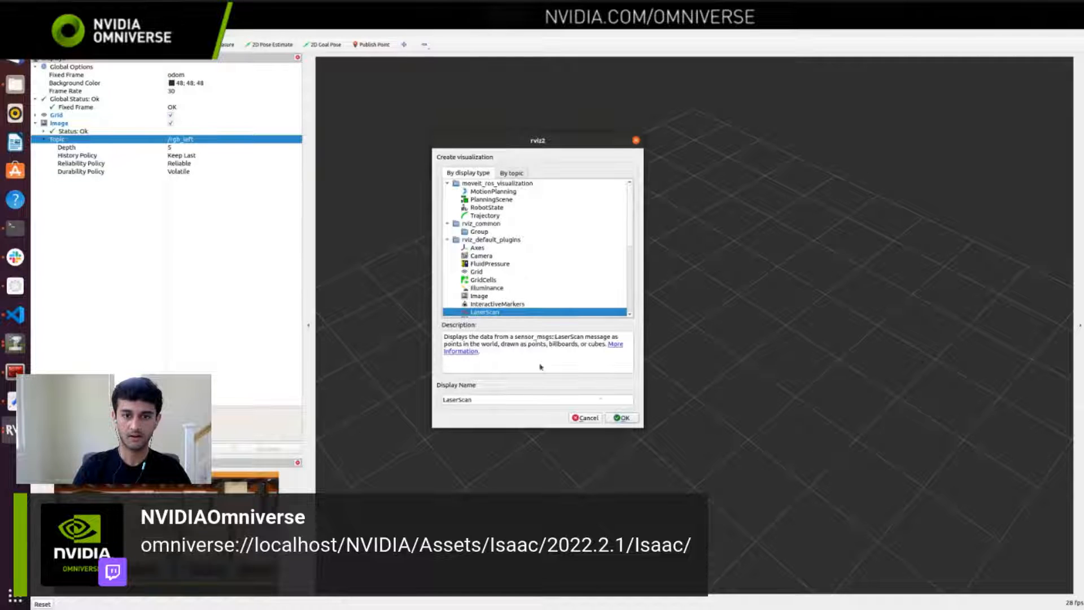
pyautogui.click(622, 417)
pyautogui.click(35, 180)
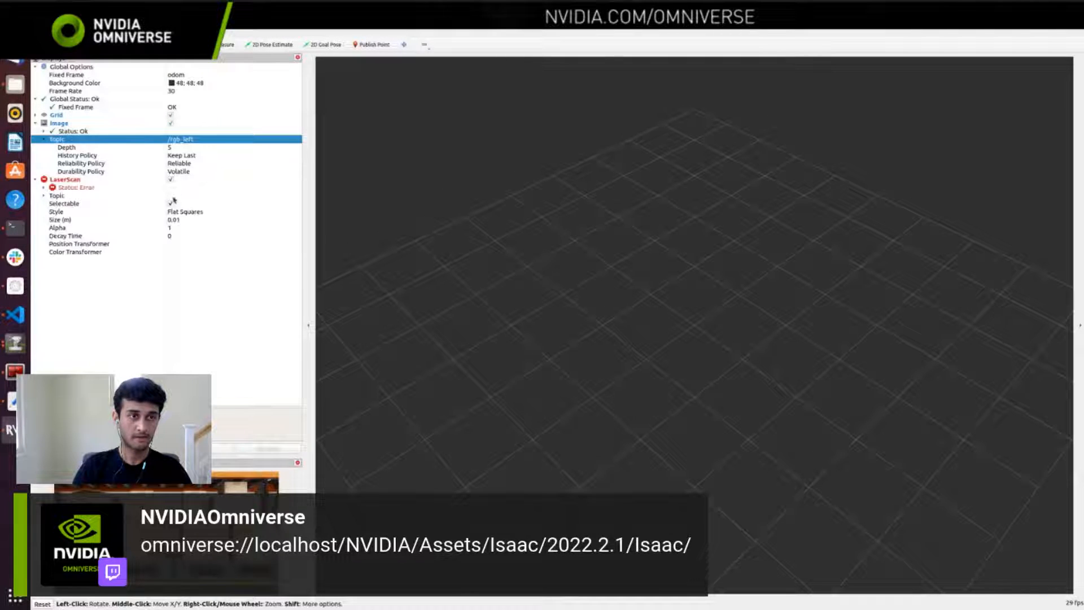
pyautogui.click(182, 197)
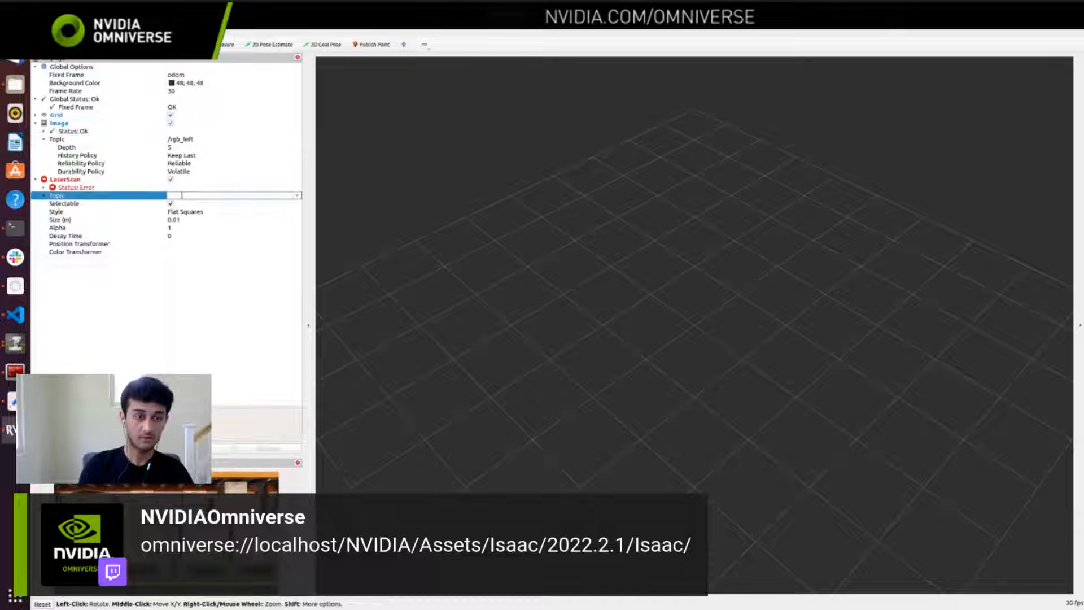
pyautogui.click(182, 197)
pyautogui.click(181, 202)
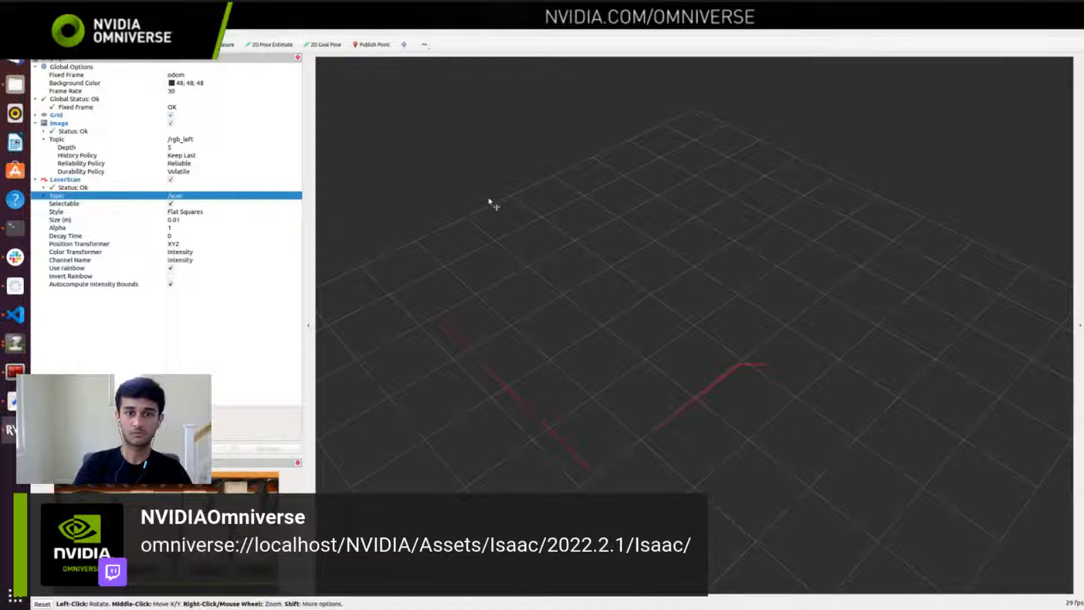
pyautogui.moveTo(685, 337); pyautogui.dragTo(729, 317)
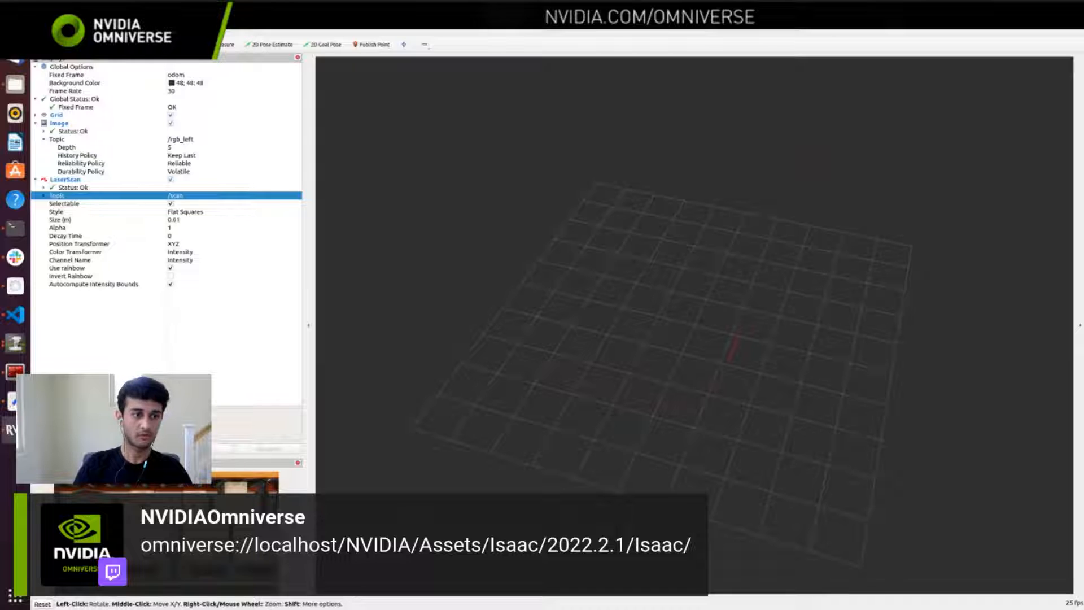
# Step: Add a TF display to RViz and take a closer look at the robot's transform frames
pyautogui.click(65, 448)
pyautogui.scroll(-6, 531, 254)
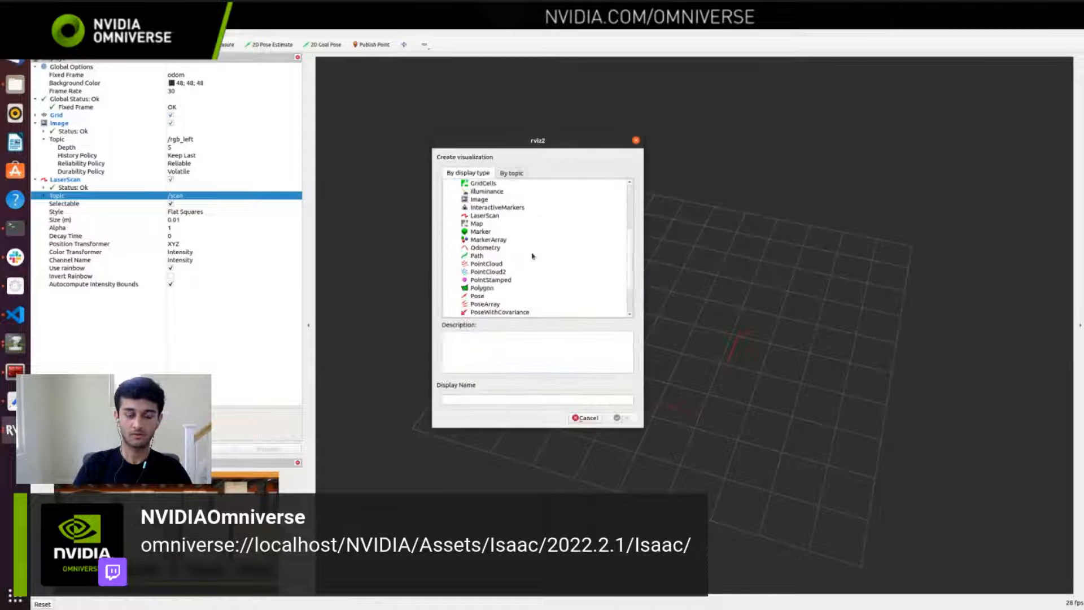
pyautogui.click(478, 296)
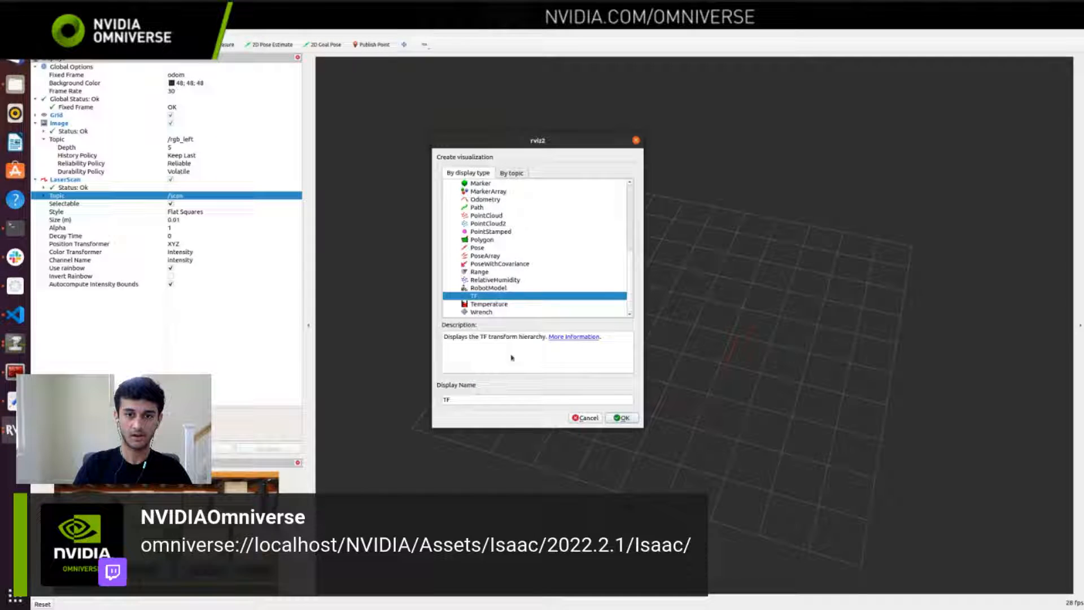
pyautogui.click(621, 417)
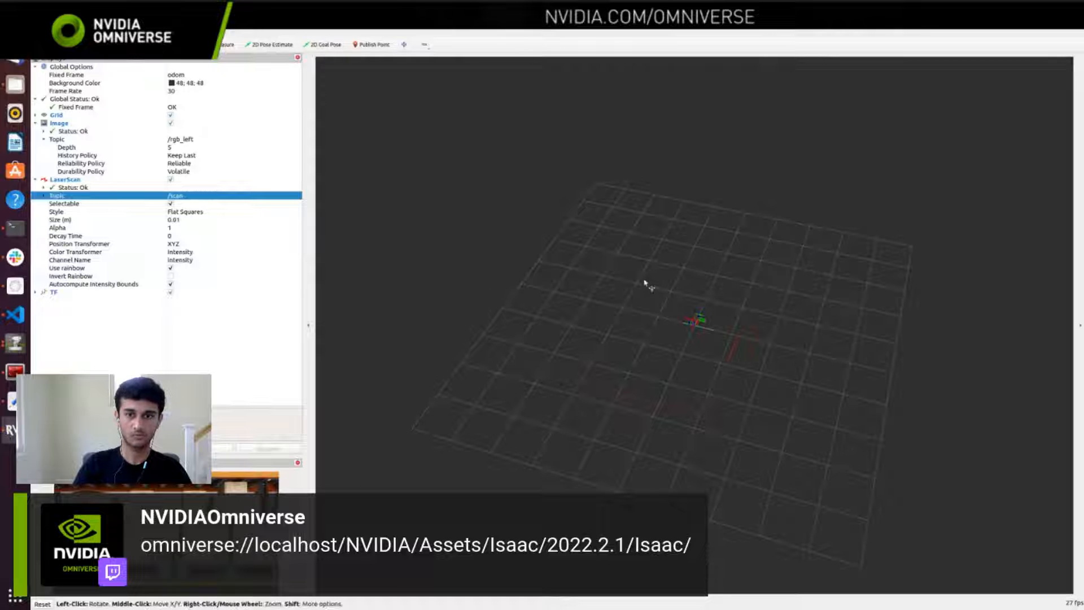
pyautogui.scroll(3, 734, 317)
pyautogui.scroll(3, 739, 320)
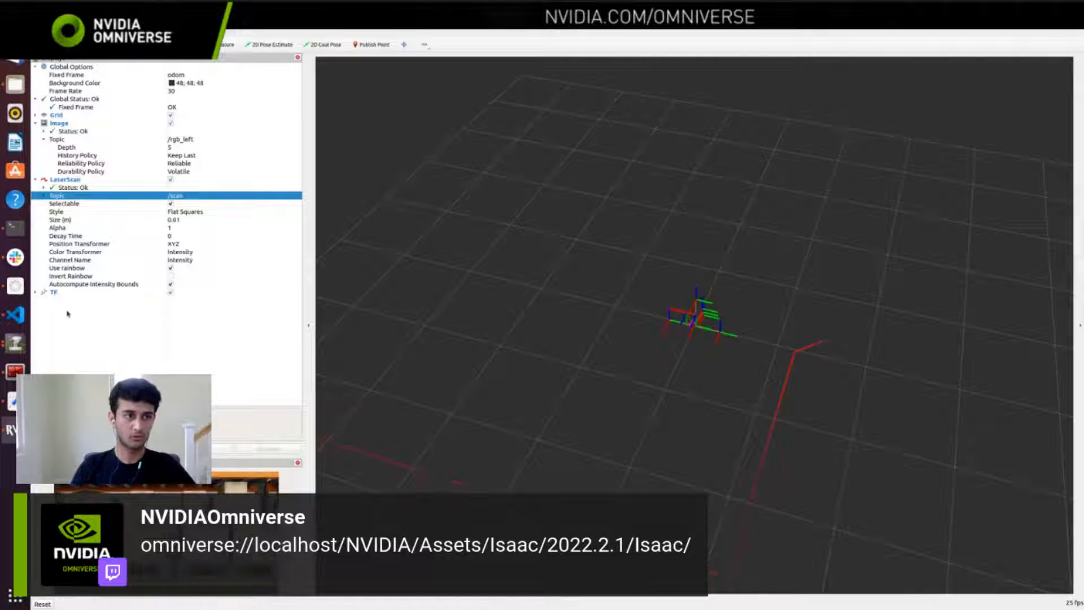
# Step: Expand the TF display's frame list, enable Show Names, and inspect the labelled frames in the 3D view
pyautogui.click(35, 292)
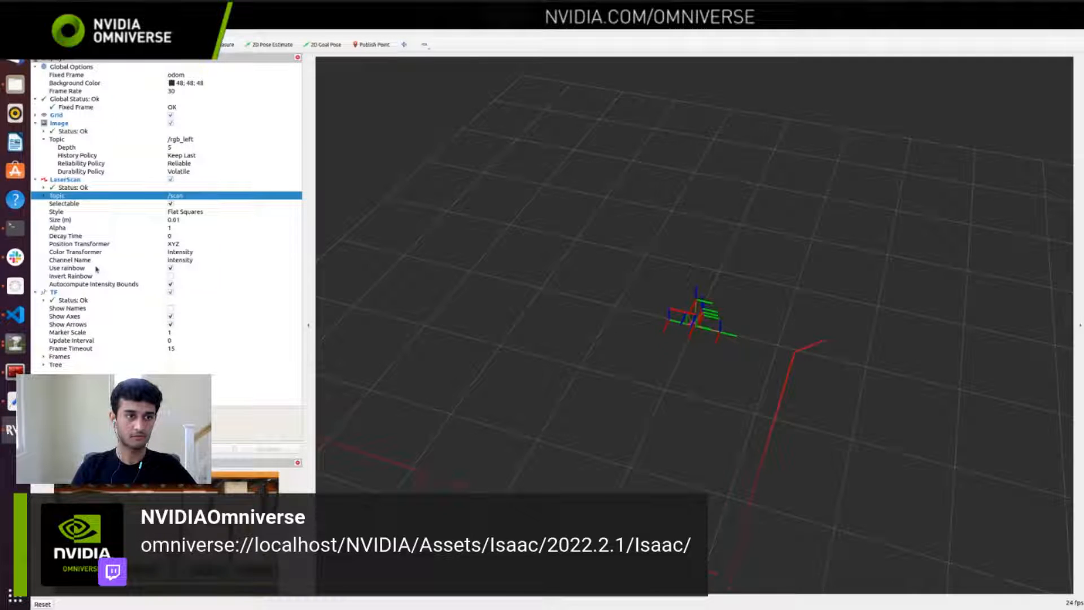
pyautogui.click(44, 356)
pyautogui.scroll(-1, 90, 308)
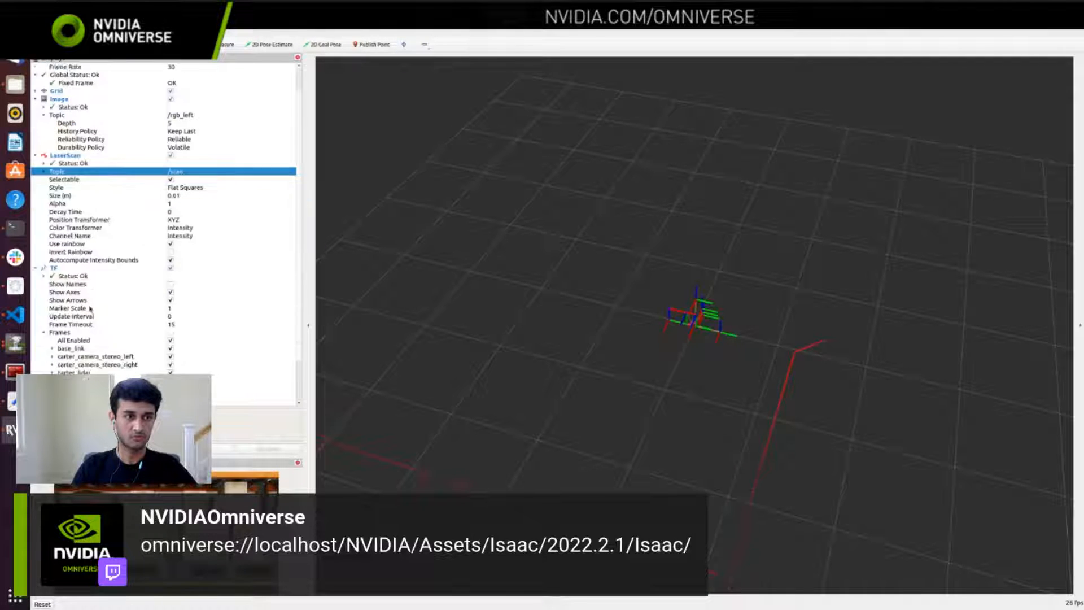
pyautogui.scroll(-2, 90, 308)
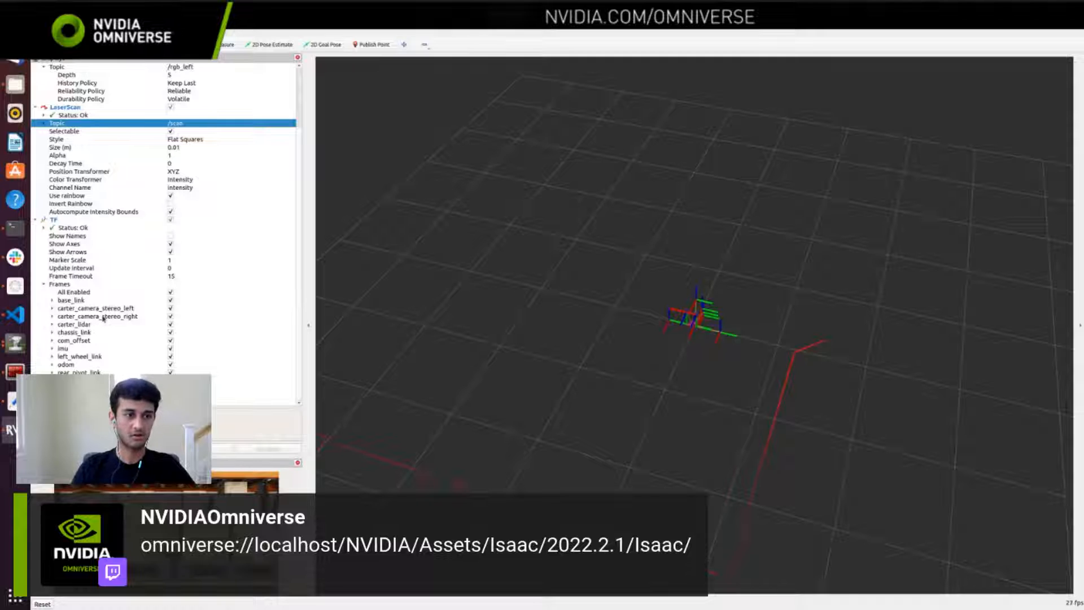
pyautogui.click(171, 236)
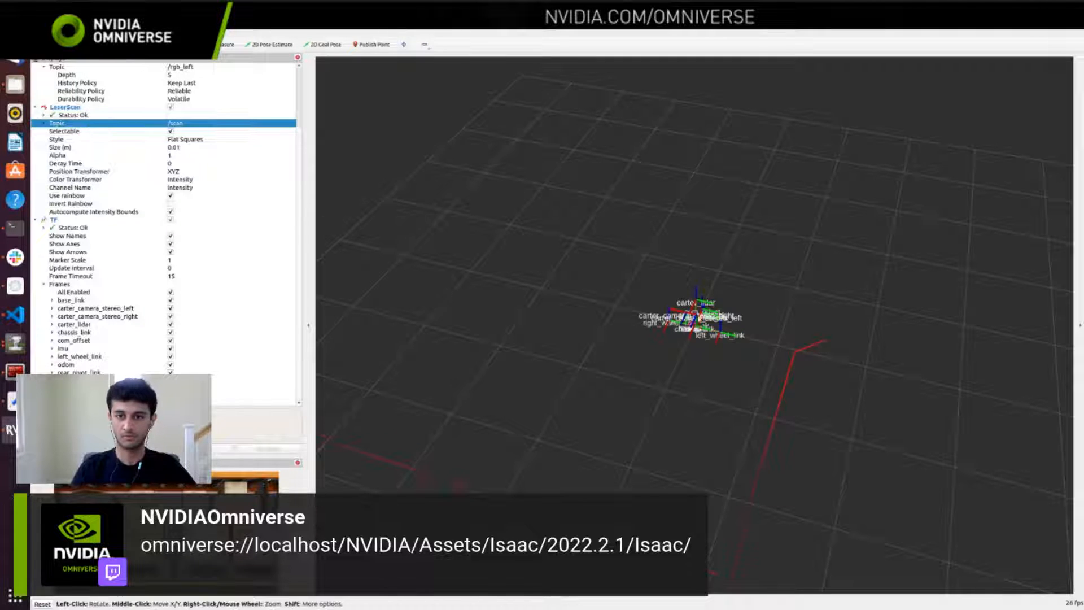
pyautogui.scroll(2, 740, 318)
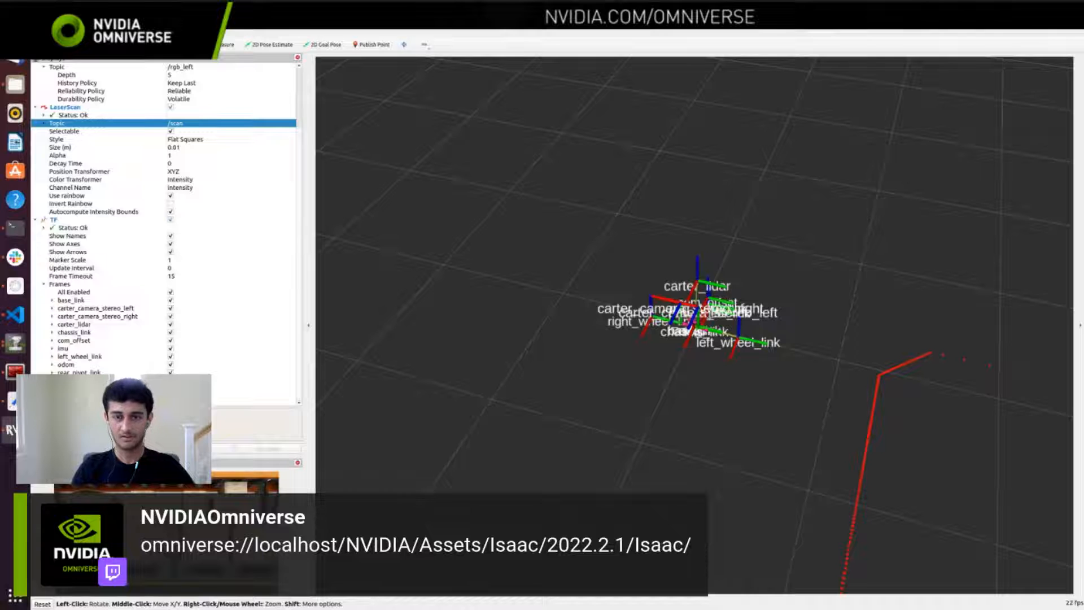
pyautogui.scroll(-4, 723, 296)
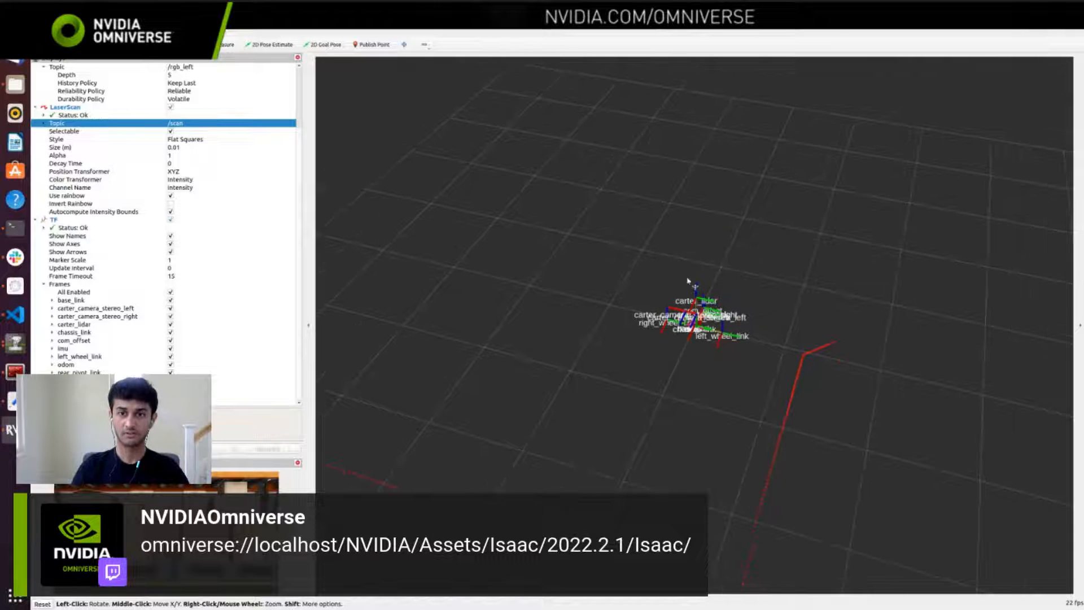
pyautogui.scroll(-3, 691, 283)
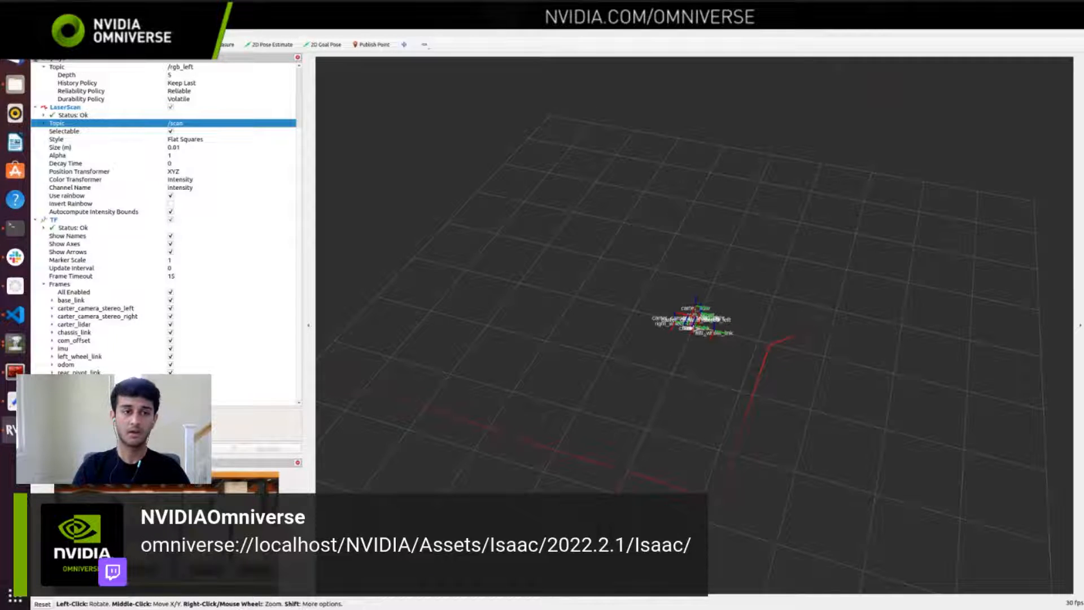
# Step: Bring forward the terminal that launched rviz2 and minimize the Isaac Sim log terminal
pyautogui.hotkey('alt', 'Tab')
pyautogui.hotkey('alt', 'Tab')
pyautogui.hotkey('alt', 'Tab')
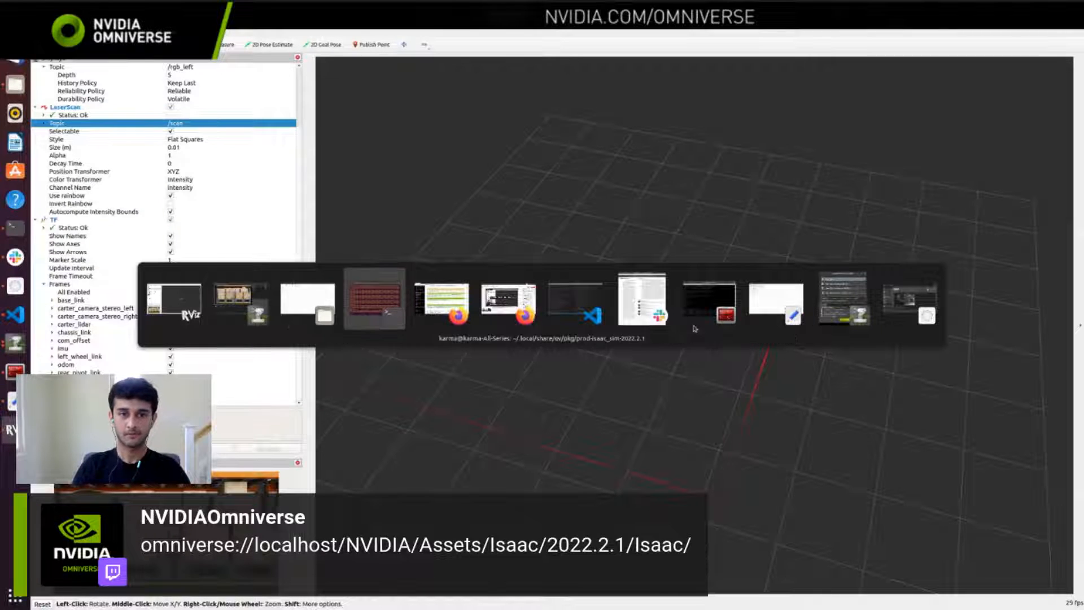
pyautogui.hotkey('alt', 'Tab')
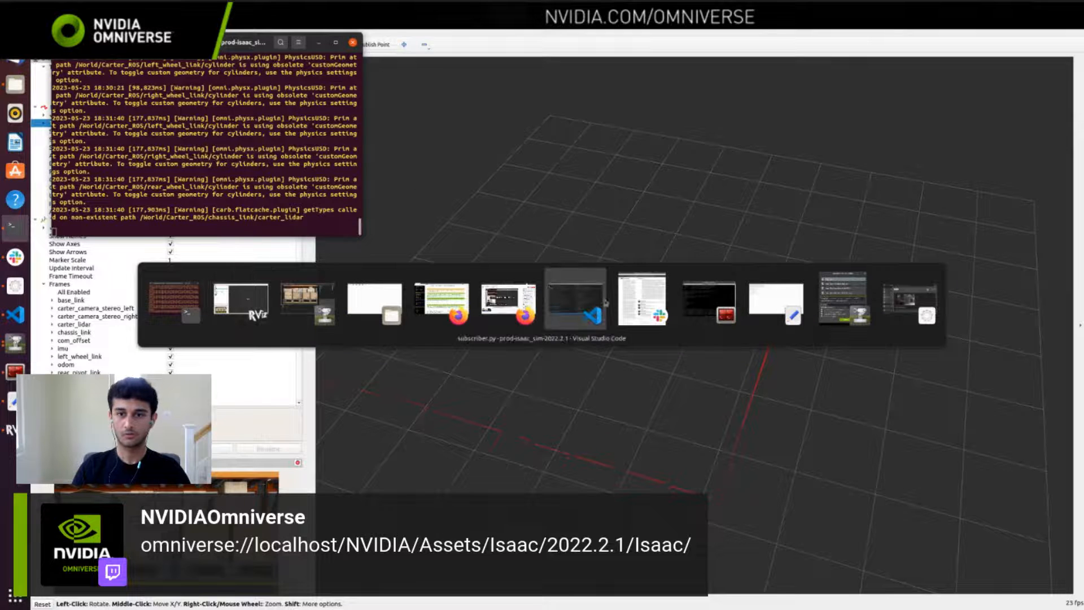
pyautogui.click(691, 300)
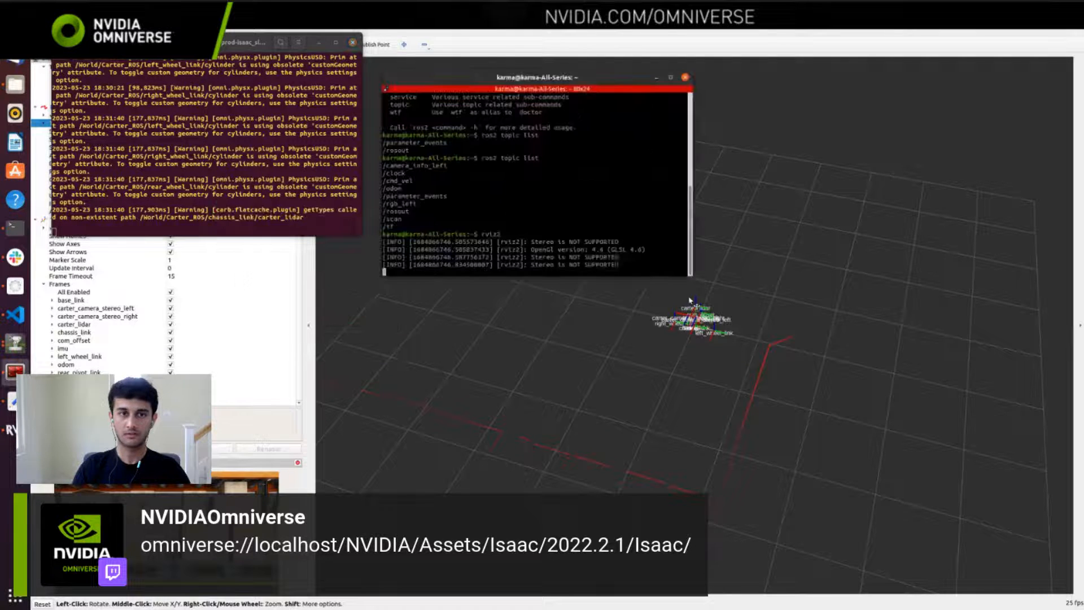
pyautogui.click(319, 43)
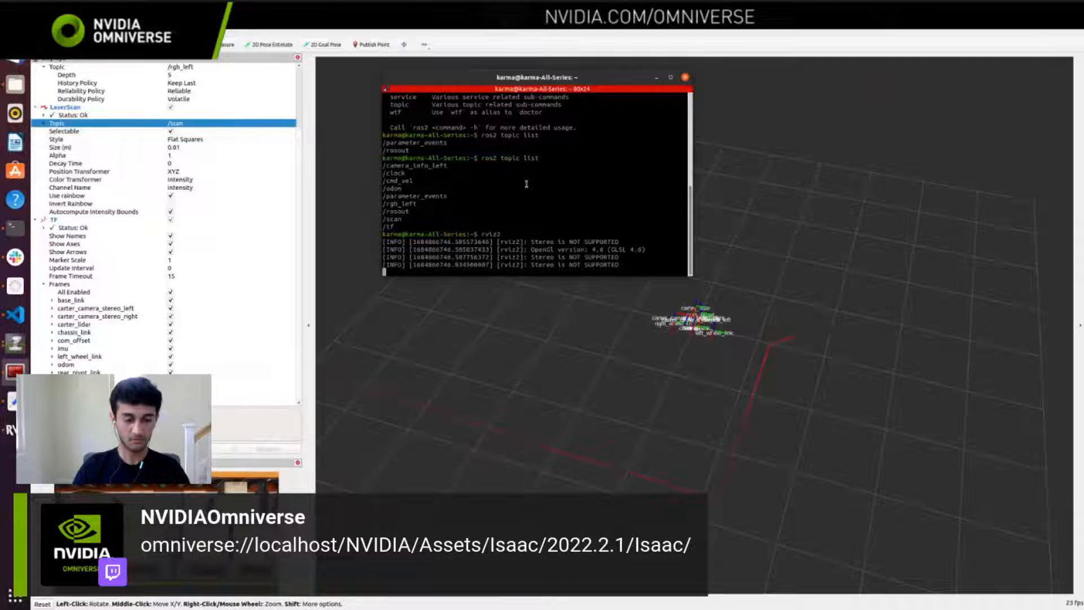
# Step: Split the ROS terminal vertically and source /opt/ros/foxy/setup.bash in the new pane
pyautogui.hotkey('ctrl', 'shift', 'e')
pyautogui.write('sou')
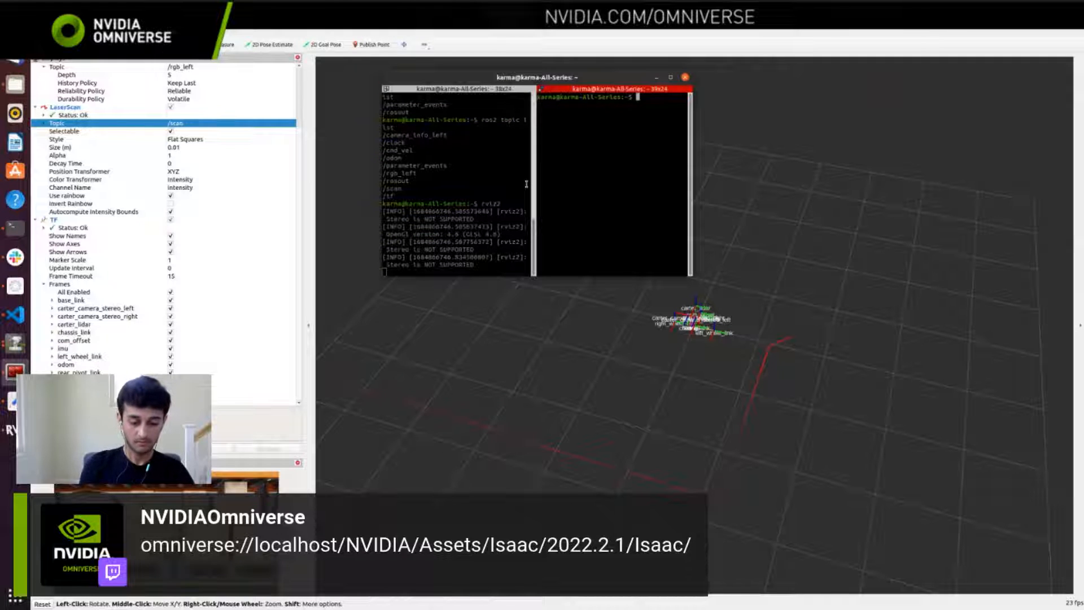
pyautogui.write('rce /opt/')
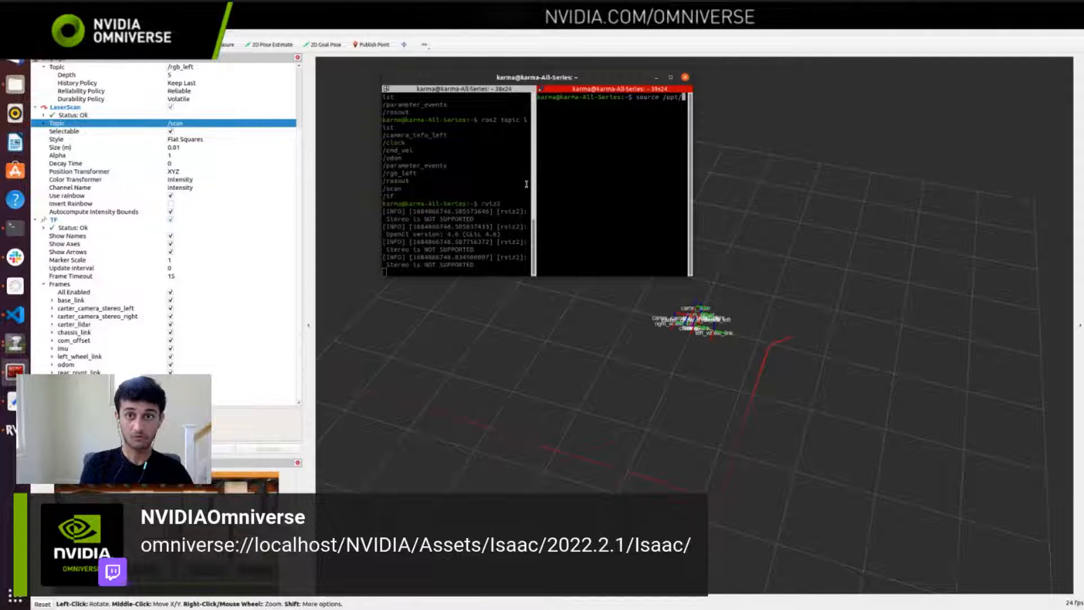
pyautogui.write('ros/foxy/')
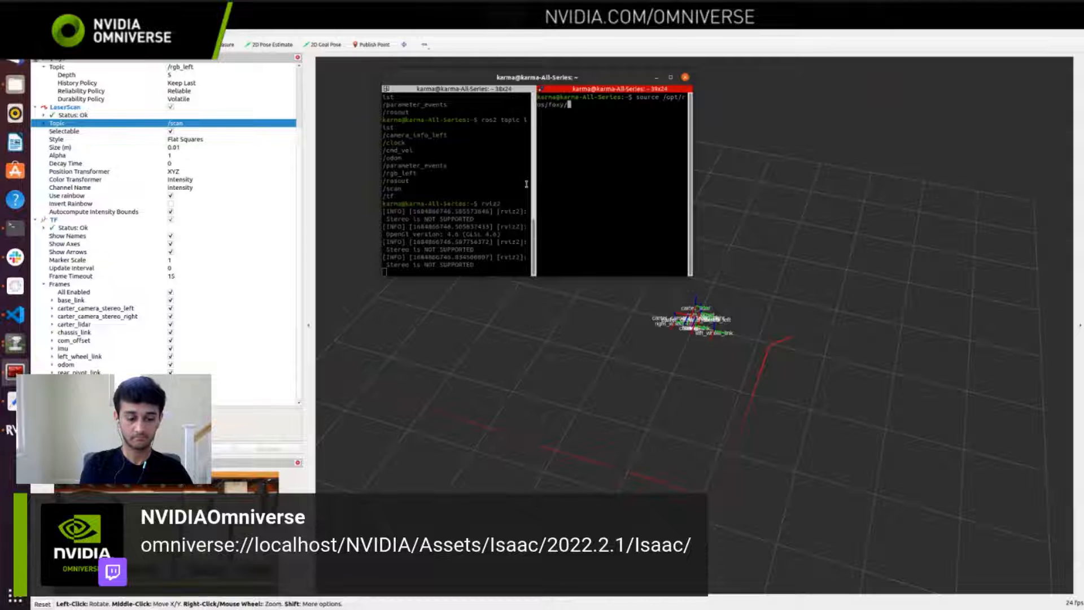
pyautogui.write('setup.bash')
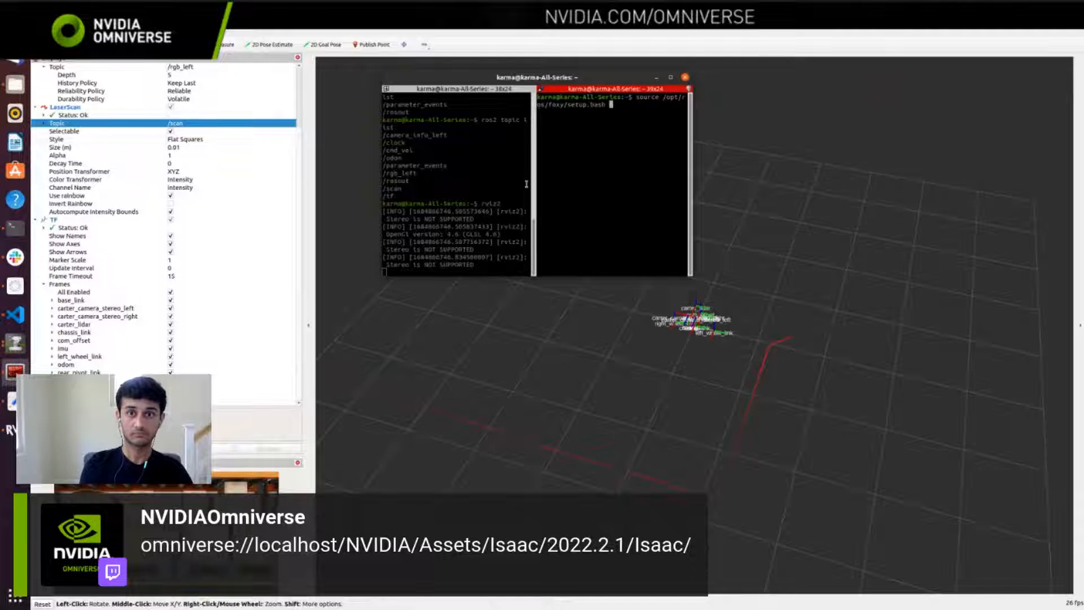
pyautogui.press('Return')
# Step: Start the teleop_twist_keyboard package with ros2 run in the new terminal pane
pyautogui.write('ros2 ')
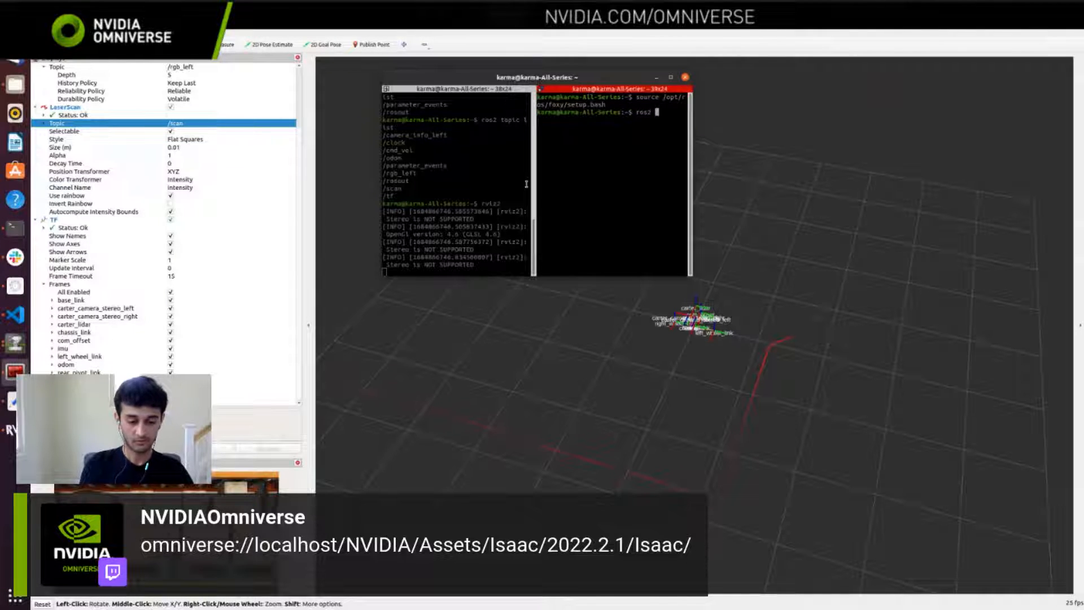
pyautogui.write('run teleop_twist_ke')
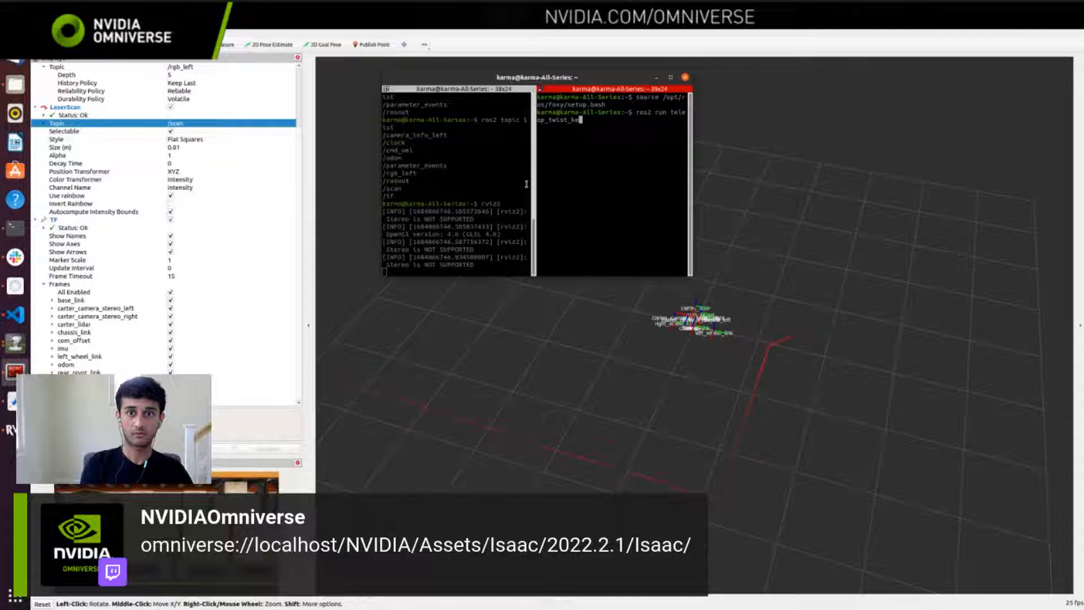
pyautogui.press('Tab')
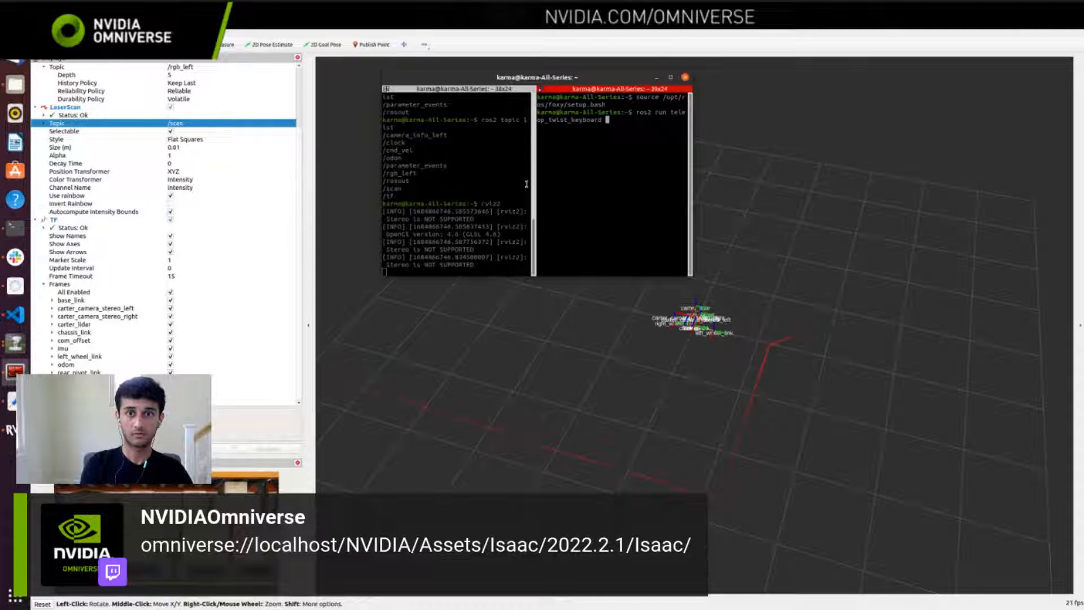
pyautogui.press('Return')
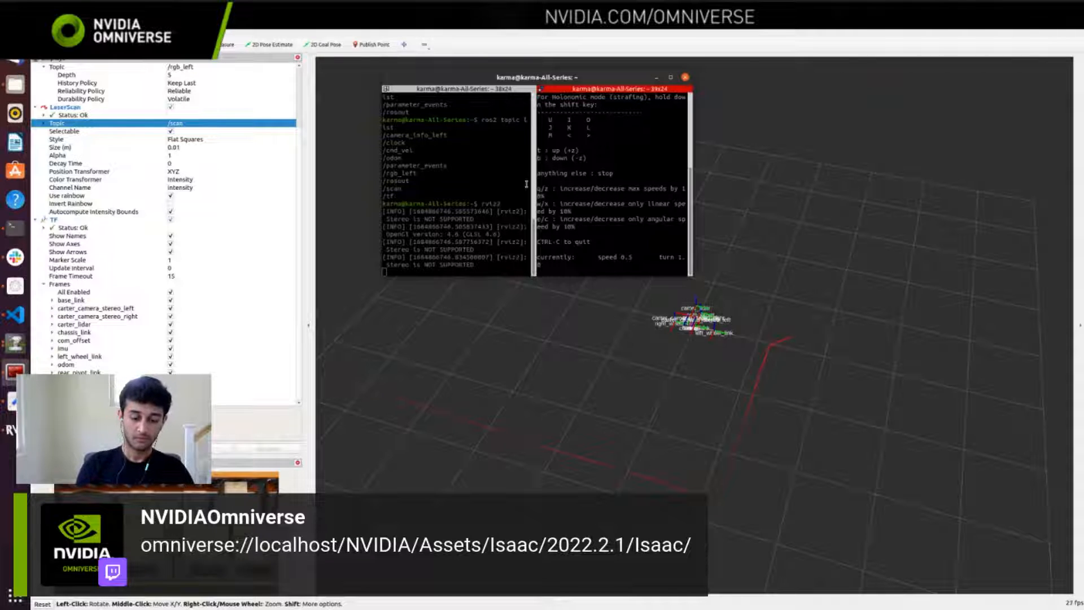
# Step: Drive the Carter robot forward through teleop, check its motion in Isaac Sim and RViz, and return to the terminal
pyautogui.press('i')
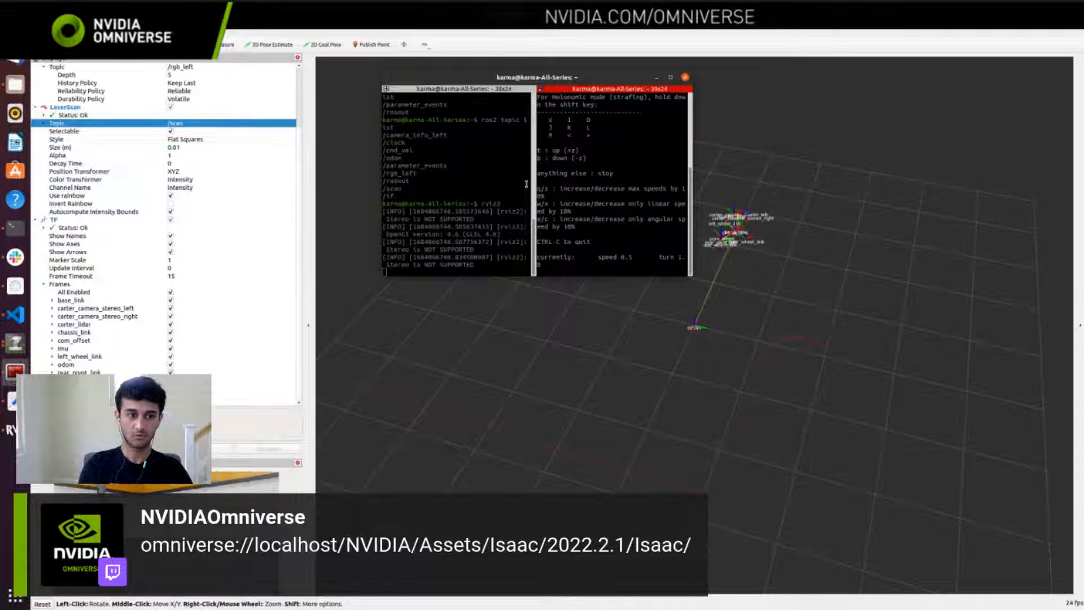
pyautogui.hotkey('alt', 'Tab')
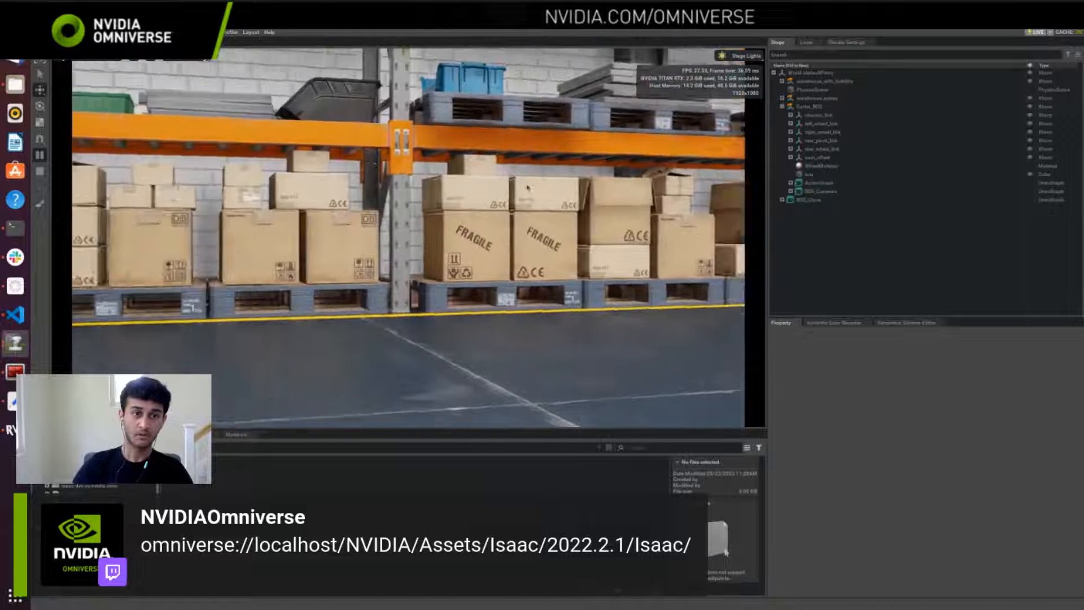
pyautogui.hotkey('alt', 'Tab')
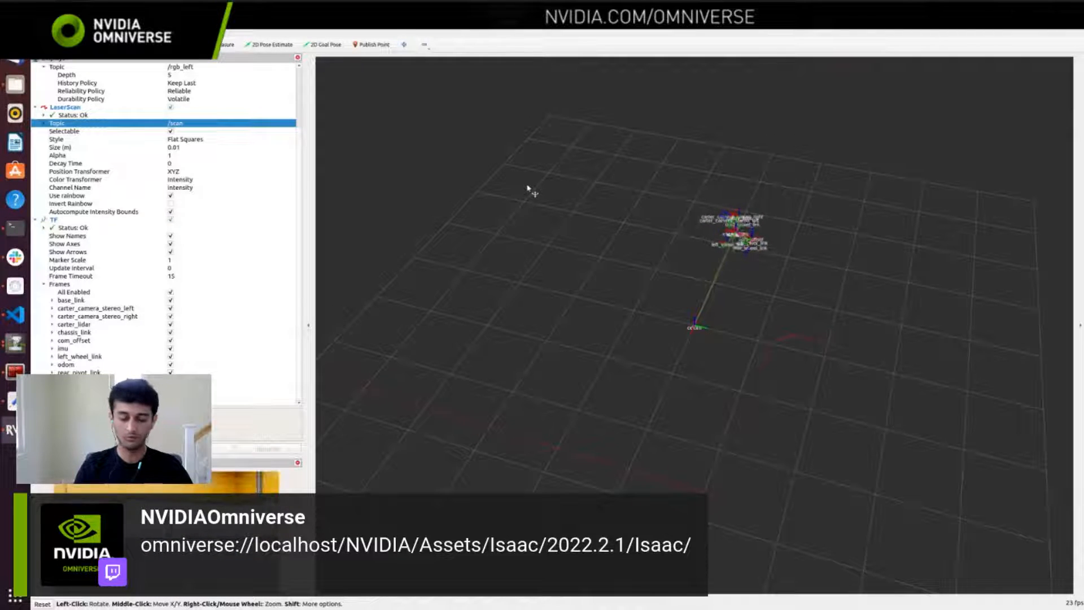
pyautogui.hotkey('alt', 'Tab')
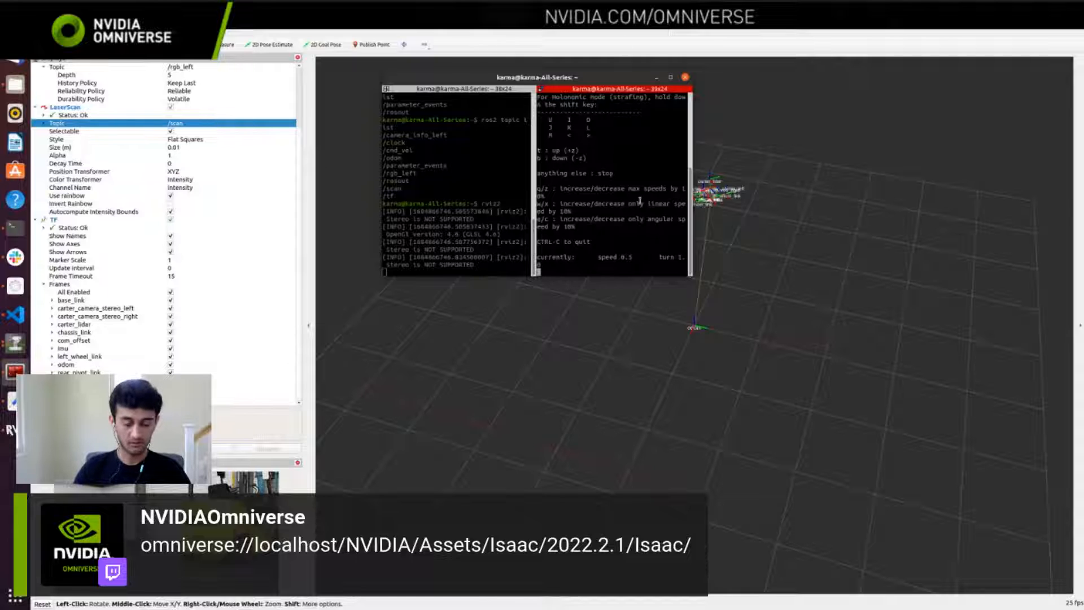
# Step: Stop the teleop node and rviz2 in both terminal panes and minimize the terminal
pyautogui.hotkey('ctrl', 'c')
pyautogui.hotkey('ctrl', 'c')
pyautogui.click(485, 226)
pyautogui.hotkey('ctrl', 'c')
pyautogui.hotkey('ctrl', 'c')
pyautogui.hotkey('ctrl', 'c')
pyautogui.hotkey('ctrl', 'c')
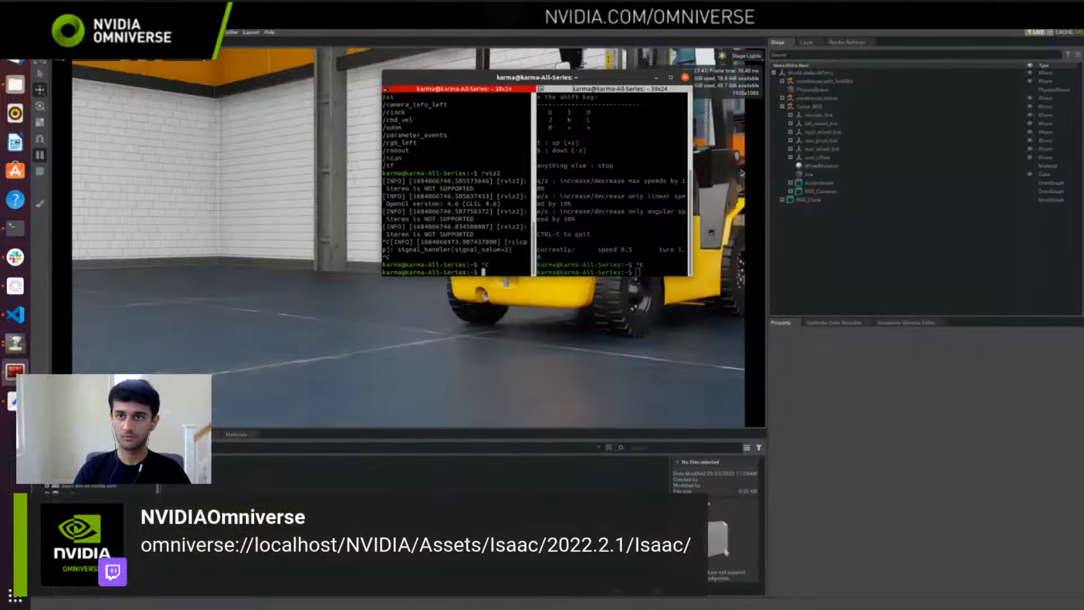
pyautogui.click(657, 78)
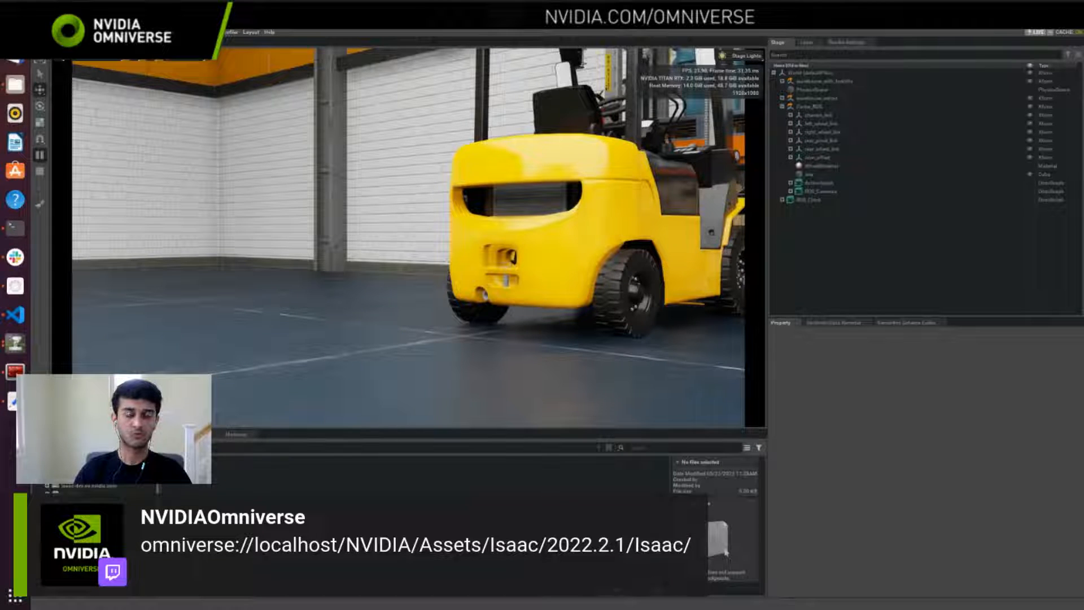
# Step: Return to Isaac Sim and close the running session without saving the Carter warehouse stage
pyautogui.hotkey('alt', 'Tab')
pyautogui.hotkey('alt', 'Tab')
pyautogui.hotkey('alt', 'Tab')
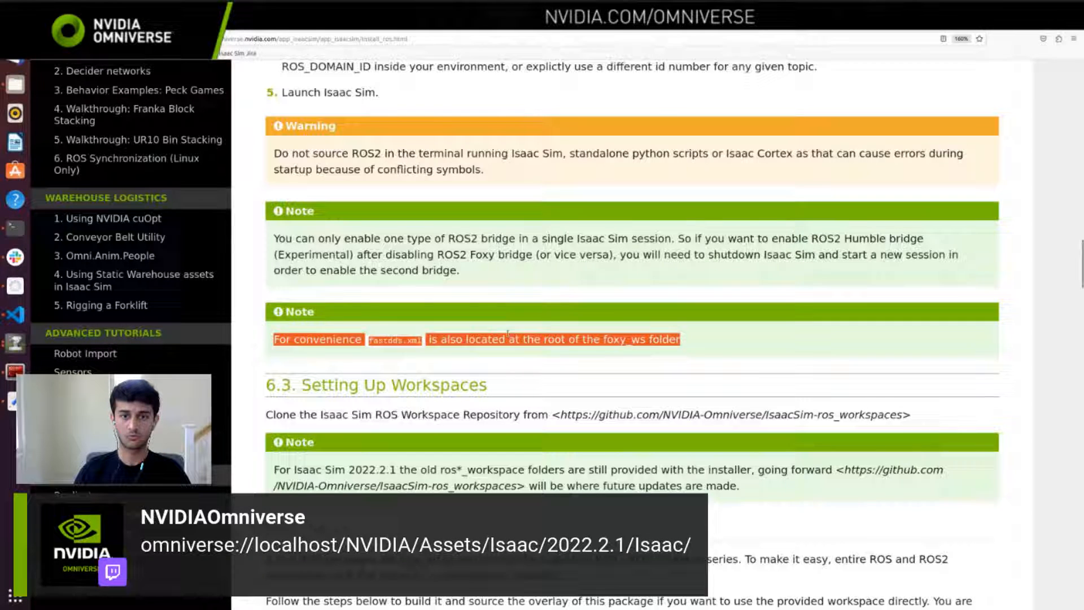
pyautogui.click(507, 334)
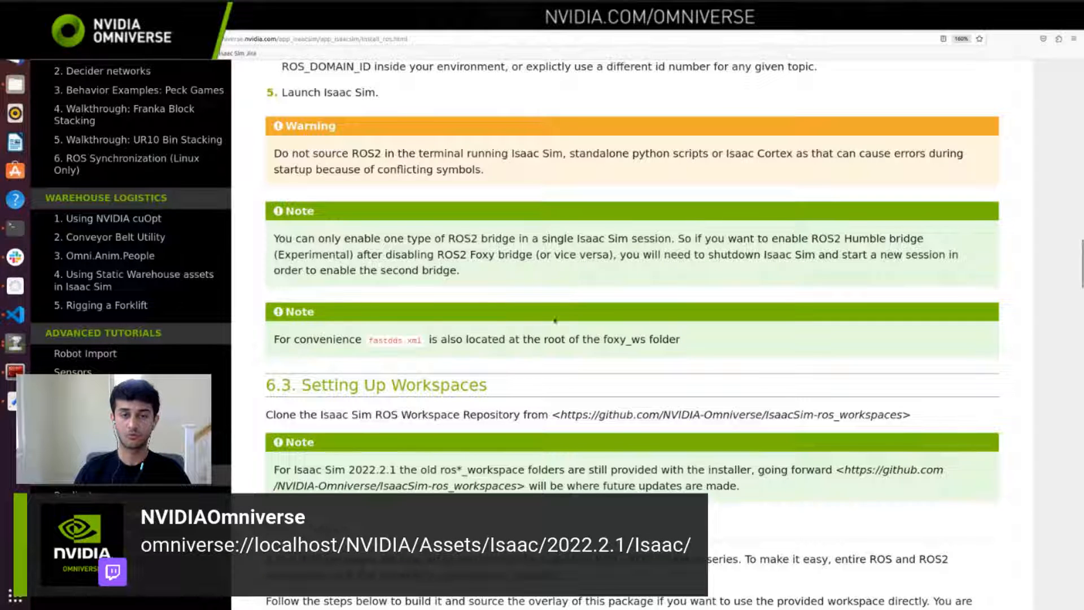
pyautogui.hotkey('alt', 'Tab')
pyautogui.hotkey('alt', 'Tab')
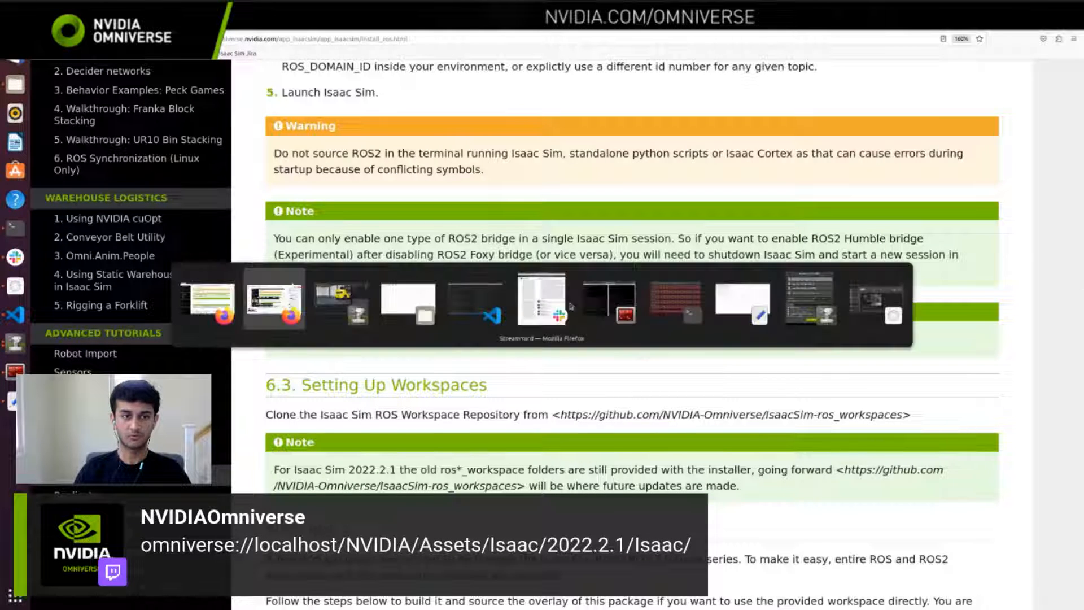
pyautogui.hotkey('ctrl', 'n')
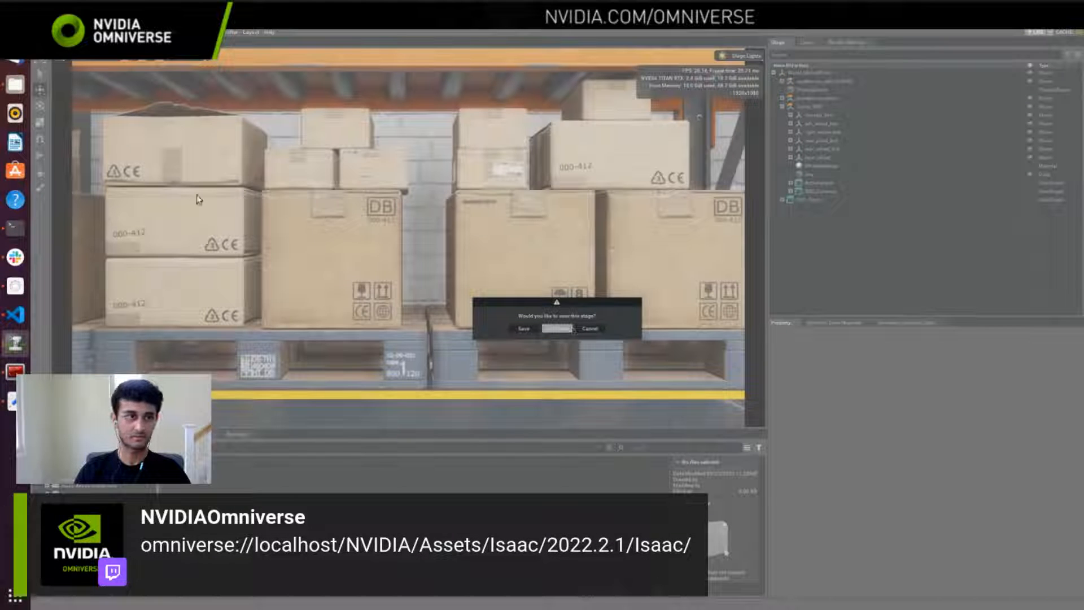
pyautogui.hotkey('alt', 'Tab')
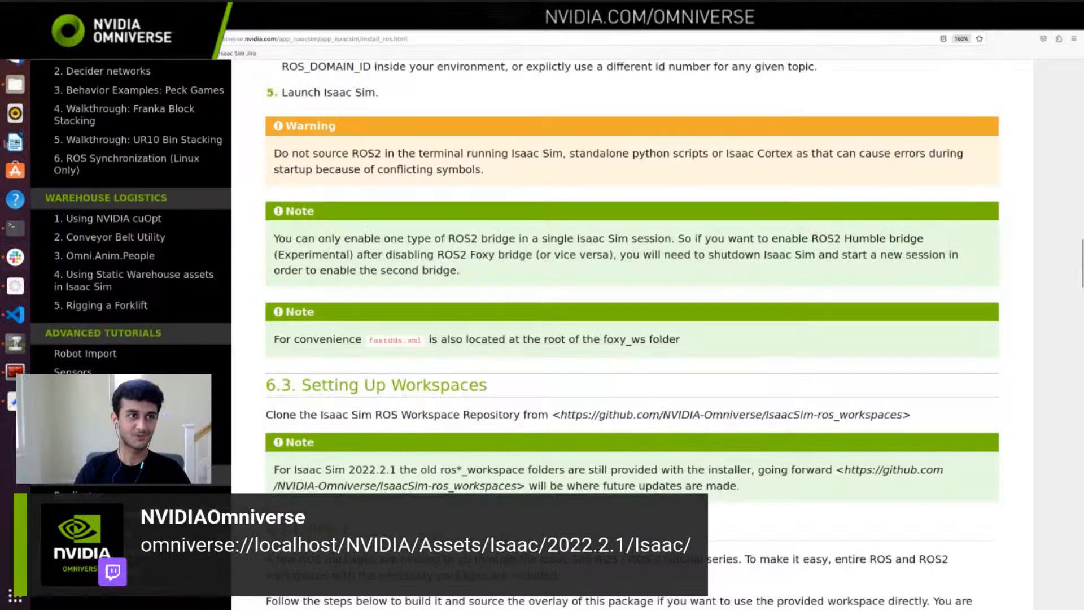
# Step: Source /opt/ros/foxy/setup.bash in the terminal that is in the prod-isaac_sim-2022.2.1 folder
pyautogui.click(16, 79)
pyautogui.click(226, 23)
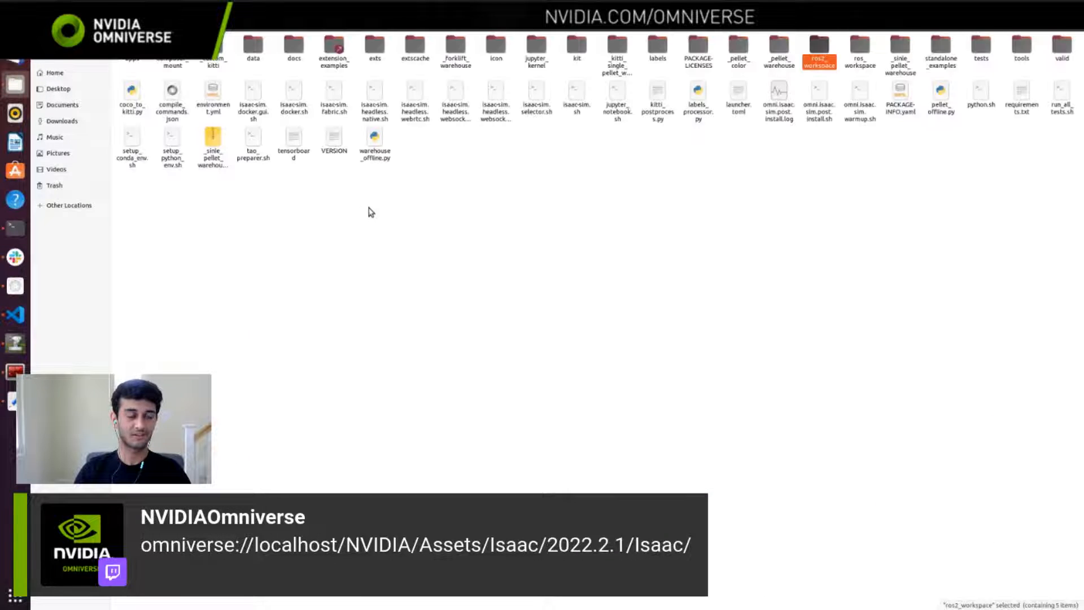
pyautogui.click(397, 267)
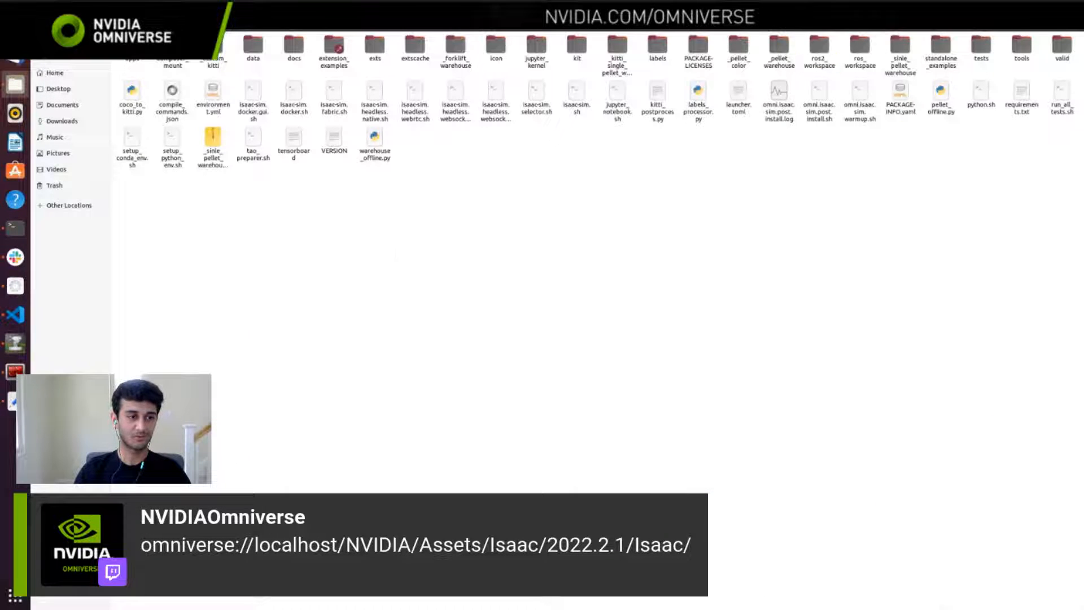
pyautogui.click(15, 227)
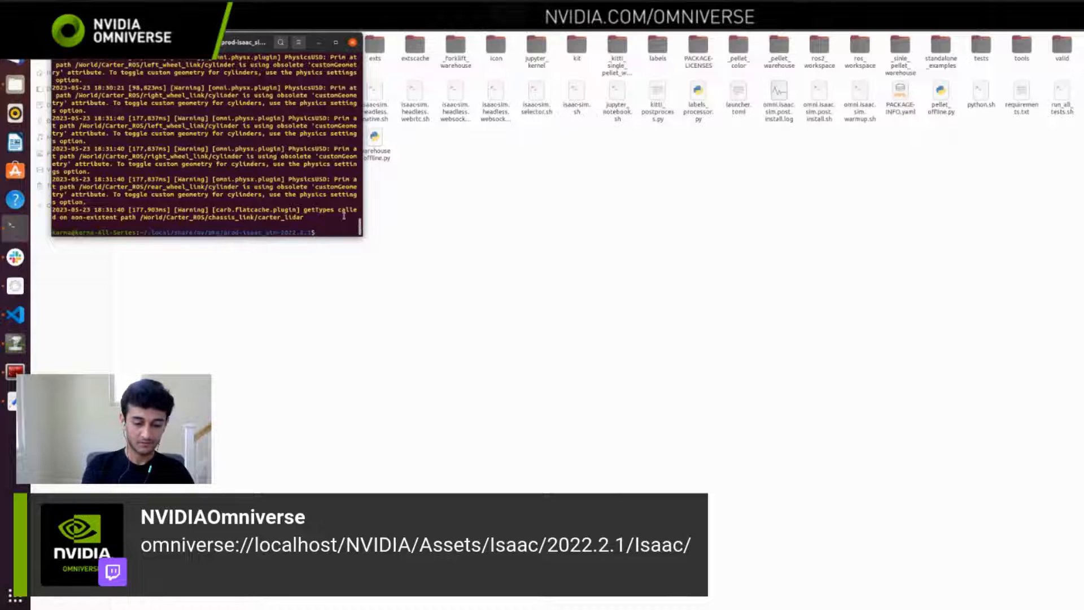
pyautogui.write('sourc')
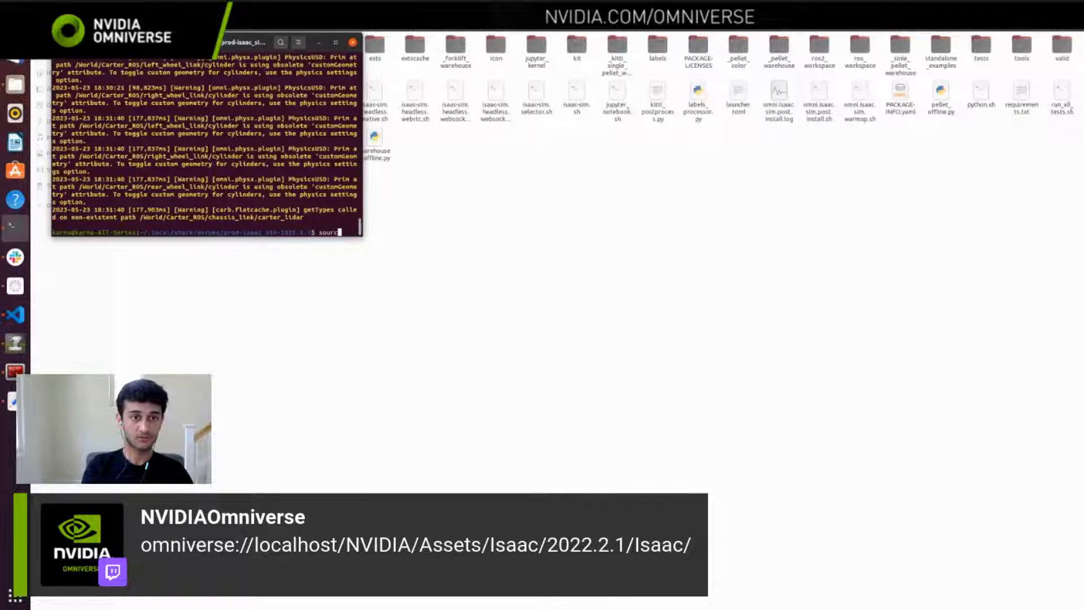
pyautogui.write('e /opt/fo')
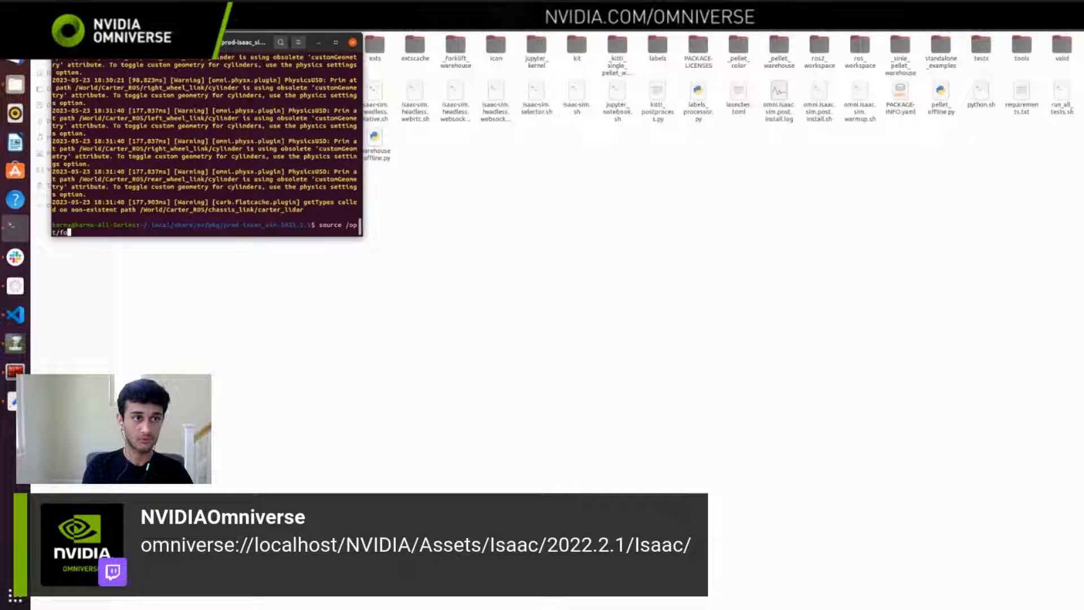
pyautogui.press('BackSpace')
pyautogui.press('BackSpace')
pyautogui.write('ros/')
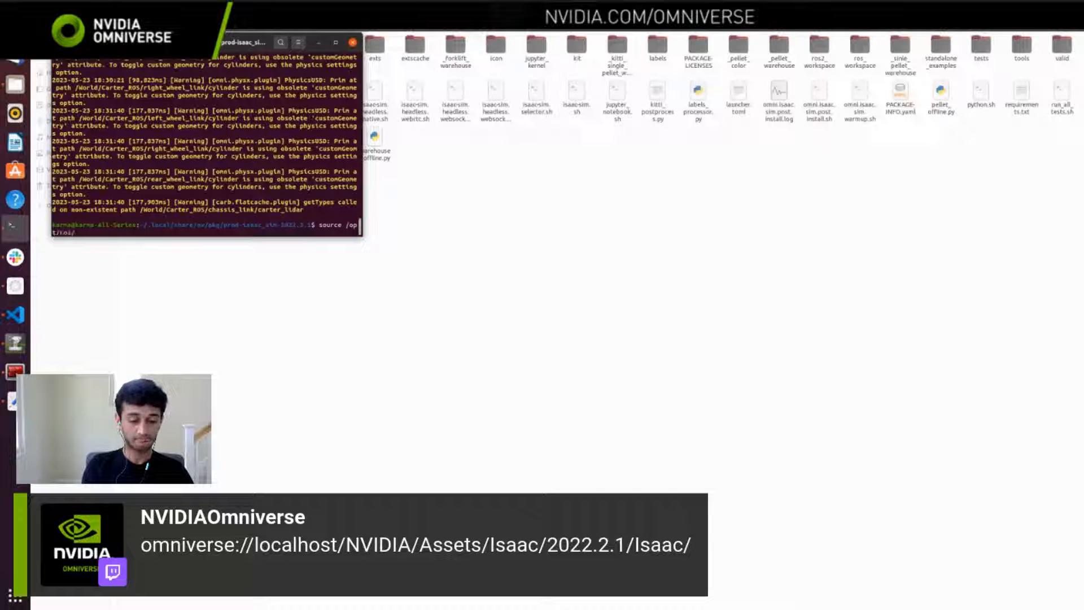
pyautogui.write('foxy/setup.bash')
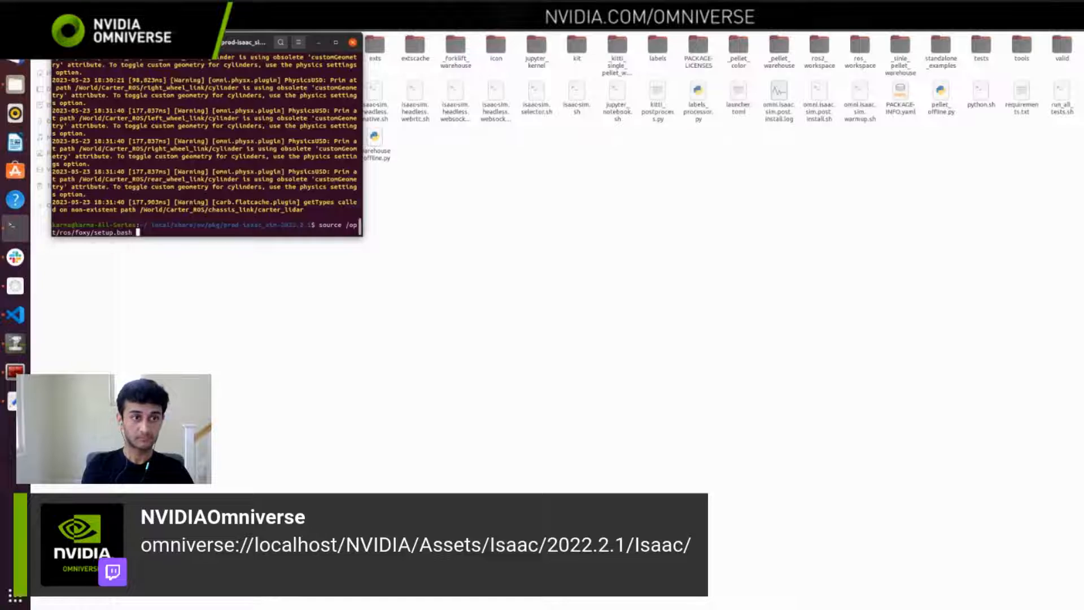
pyautogui.press('Return')
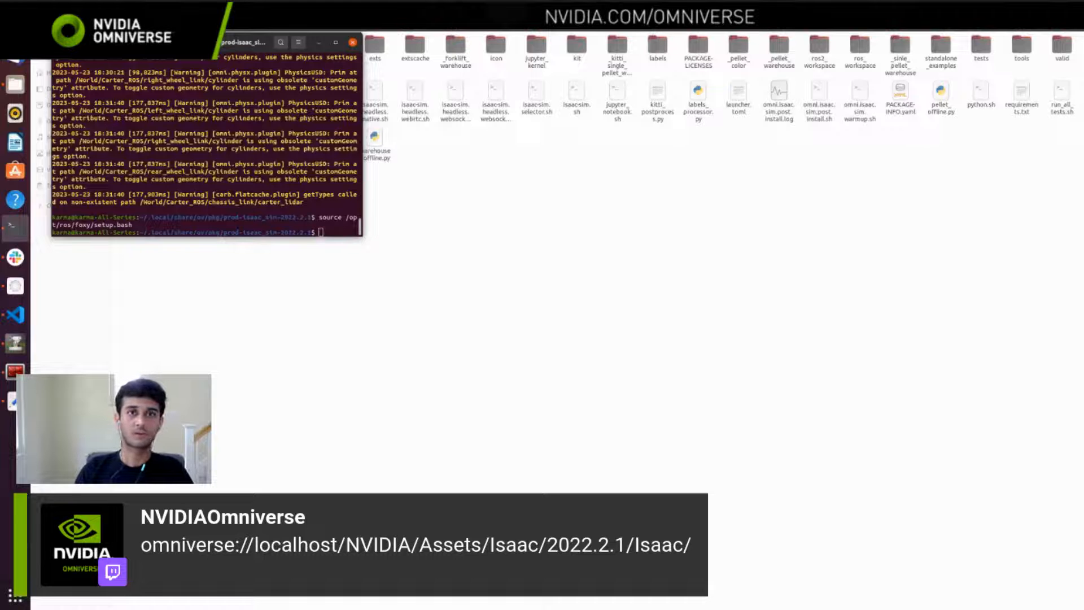
# Step: Switch to the Isaac Sim documentation in Firefox and open the Rigging Robots tutorial under Robot Import
pyautogui.hotkey('alt', 'Tab')
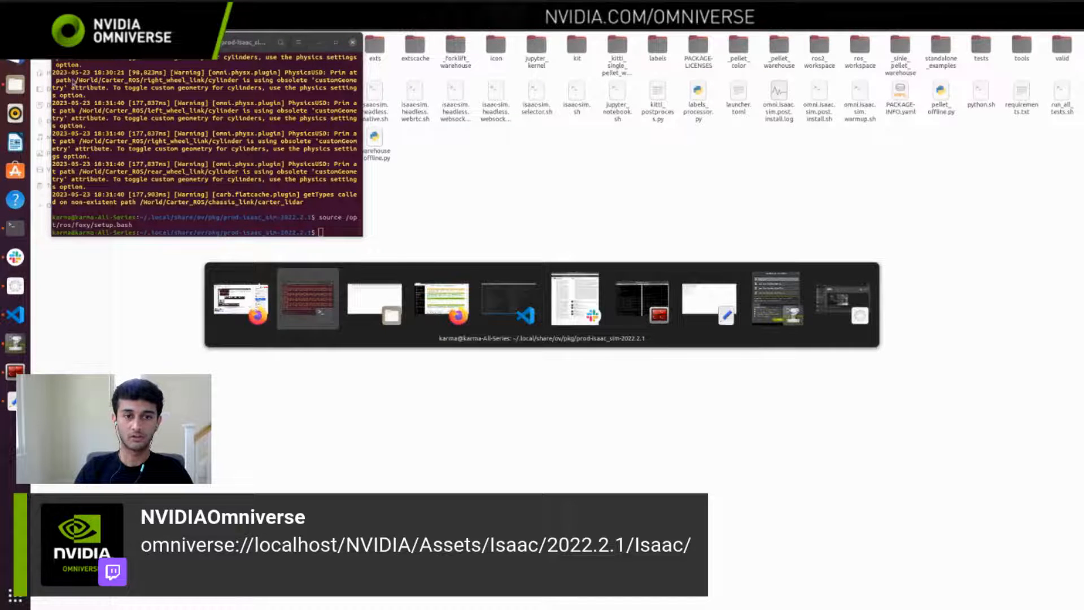
pyautogui.hotkey('alt', 'Tab')
pyautogui.hotkey('alt', 'Tab')
pyautogui.scroll(-10, 109, 373)
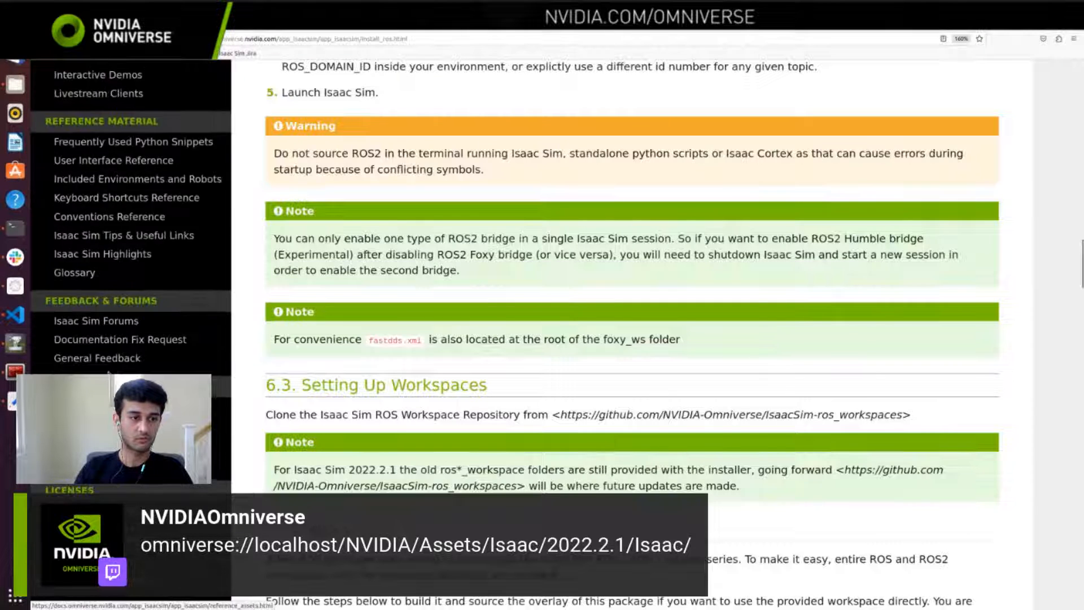
pyautogui.scroll(5, 136, 257)
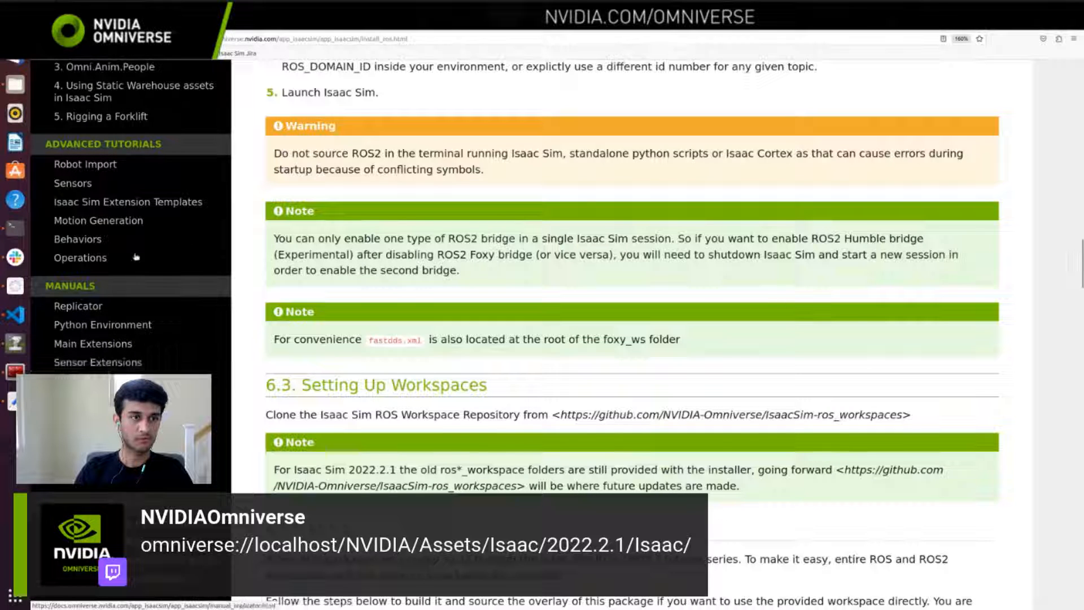
pyautogui.click(104, 166)
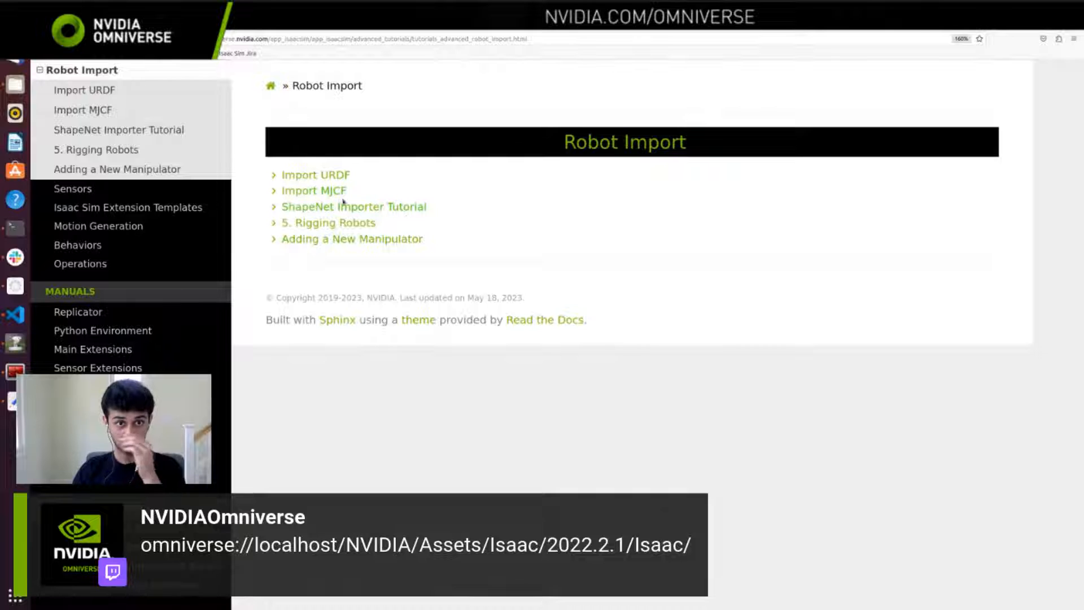
pyautogui.click(311, 224)
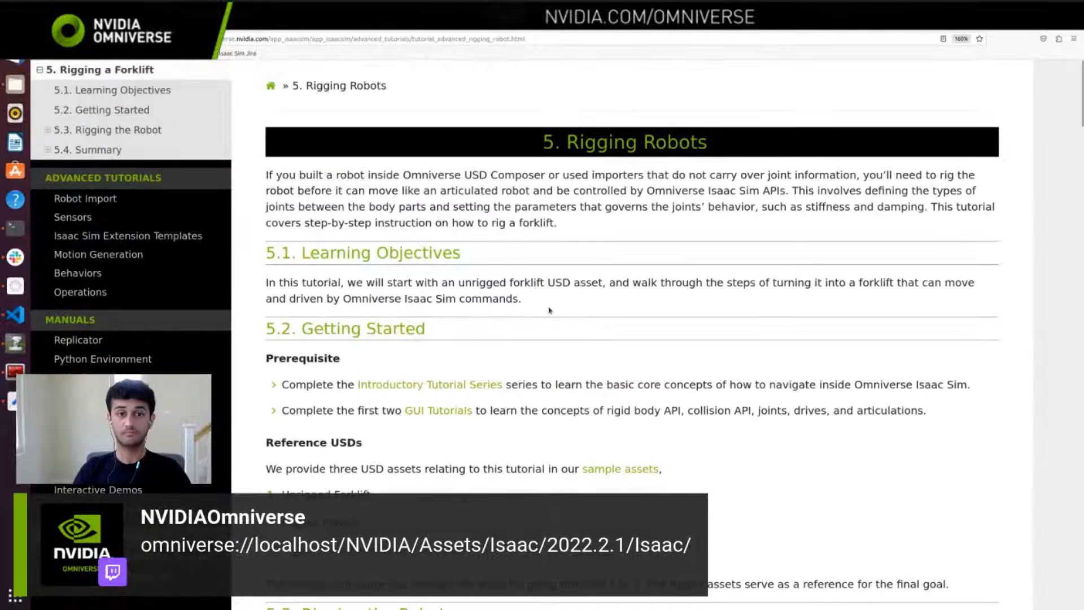
# Step: Read the tutorial's Getting Started, Reference USDs and Identify the Joints sections, highlighting the Identify the Joints heading
pyautogui.scroll(-2, 550, 310)
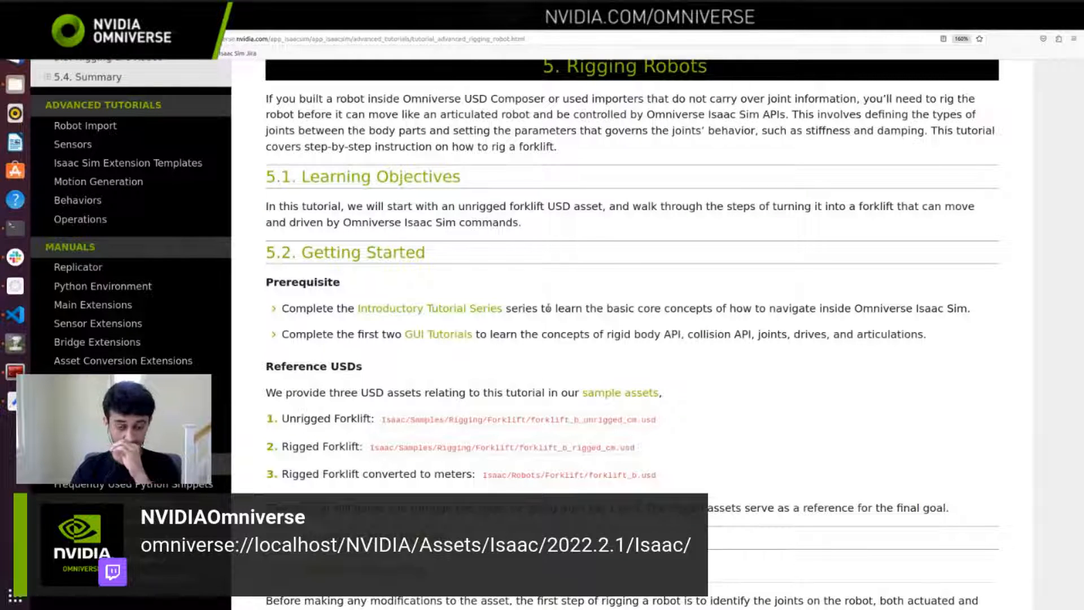
pyautogui.scroll(-1, 599, 341)
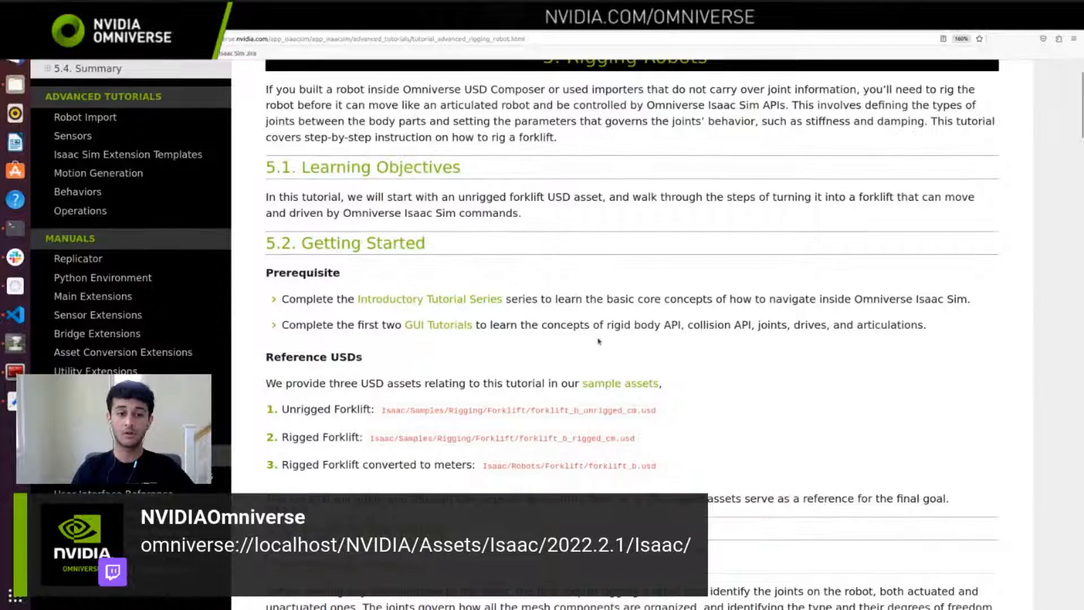
pyautogui.scroll(-7, 599, 341)
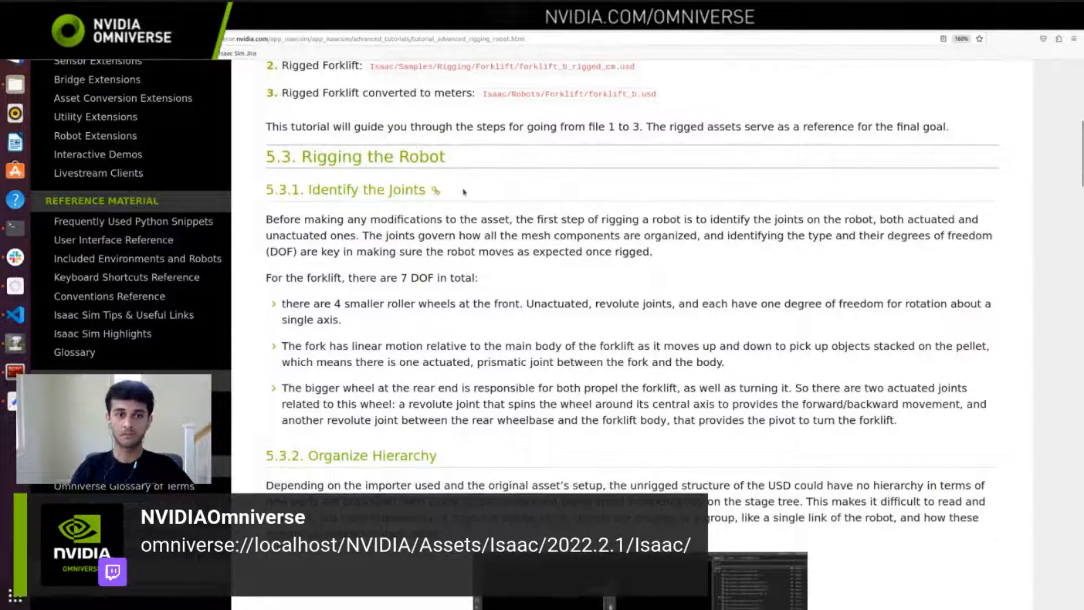
pyautogui.moveTo(472, 193); pyautogui.dragTo(308, 190)
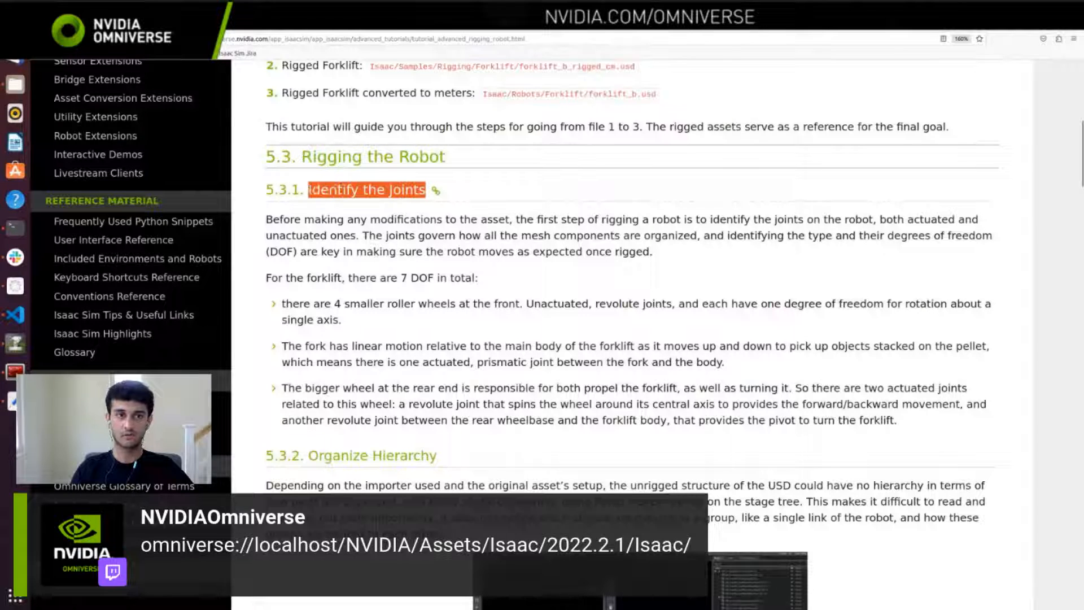
pyautogui.scroll(-1, 507, 270)
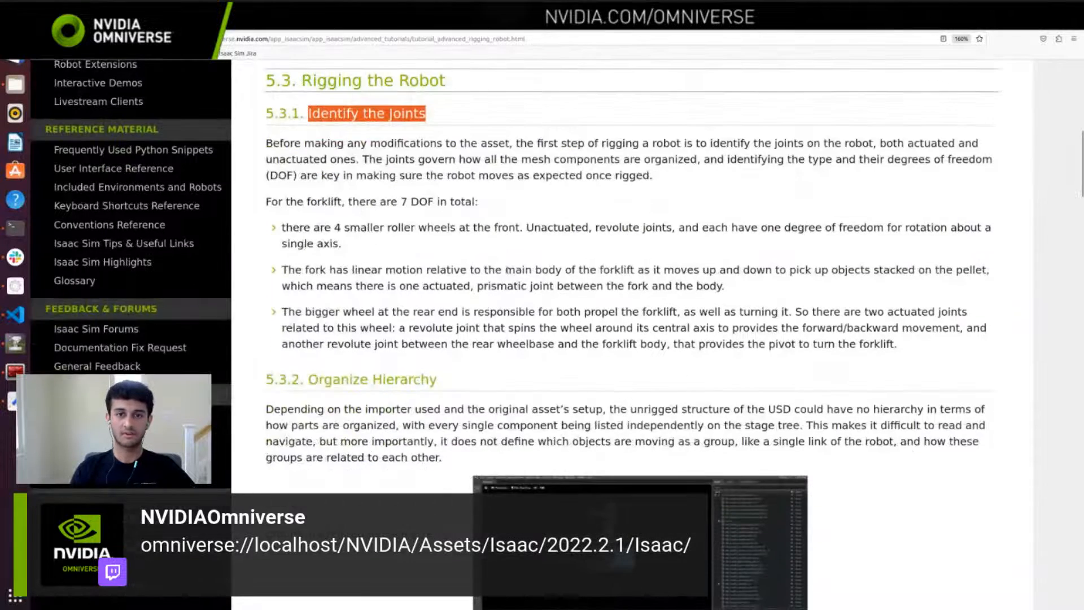
pyautogui.scroll(-1, 506, 269)
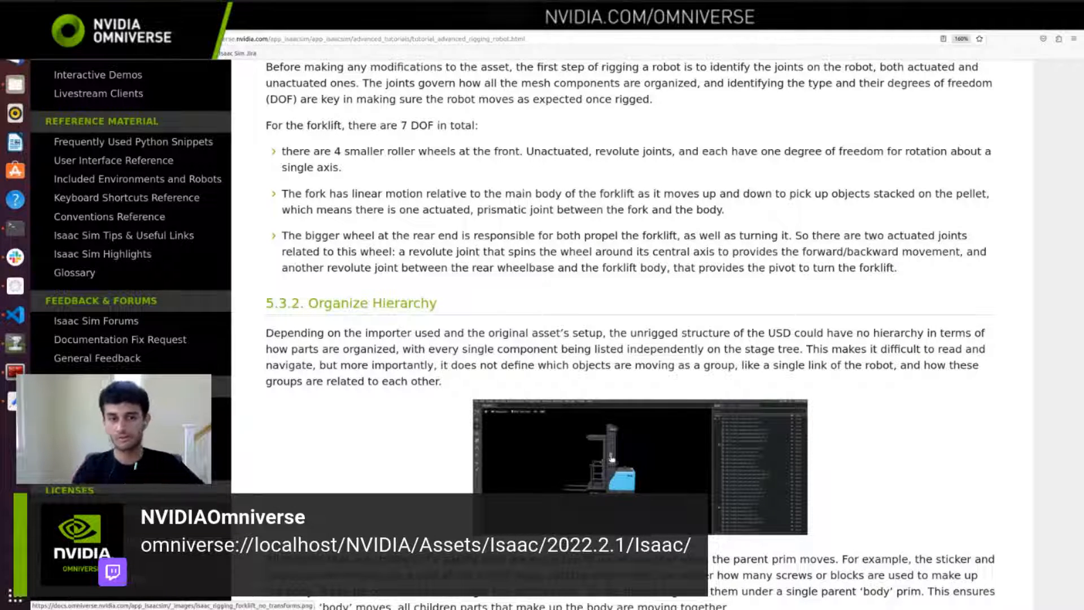
# Step: Review the Organize Hierarchy and Assign Collision Meshes sections, including the wheel colliders, and select the tutorial page's address
pyautogui.scroll(-1, 577, 309)
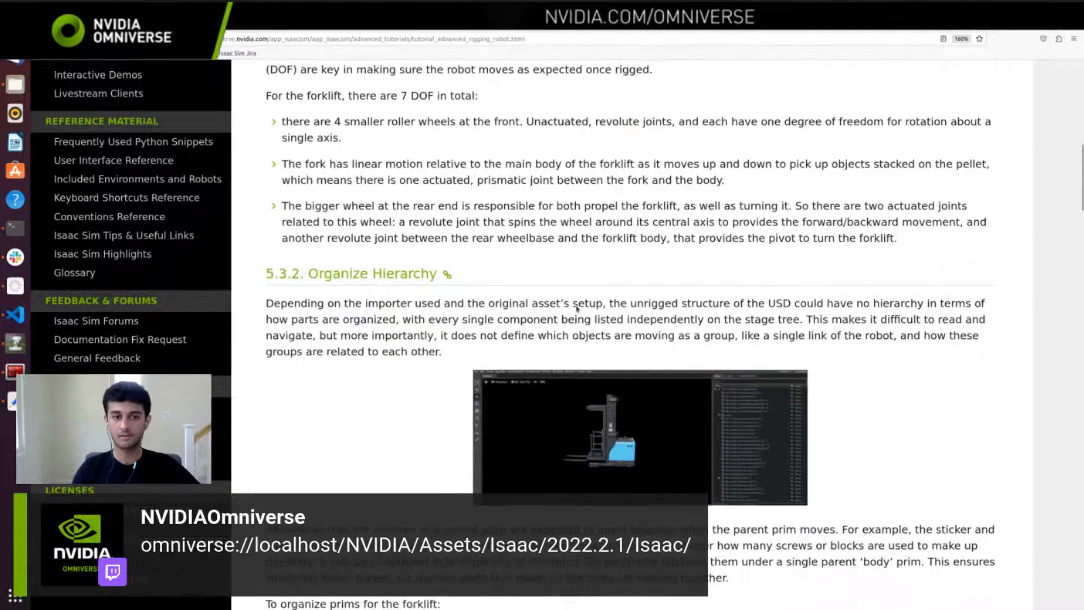
pyautogui.scroll(-8, 577, 309)
pyautogui.scroll(-4, 577, 309)
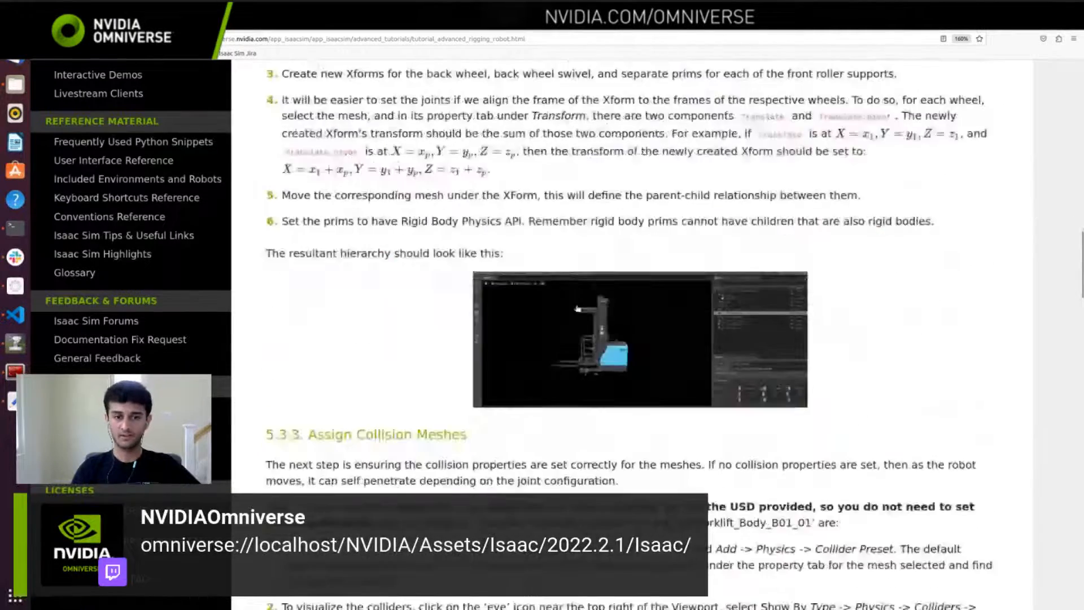
pyautogui.scroll(-5, 577, 309)
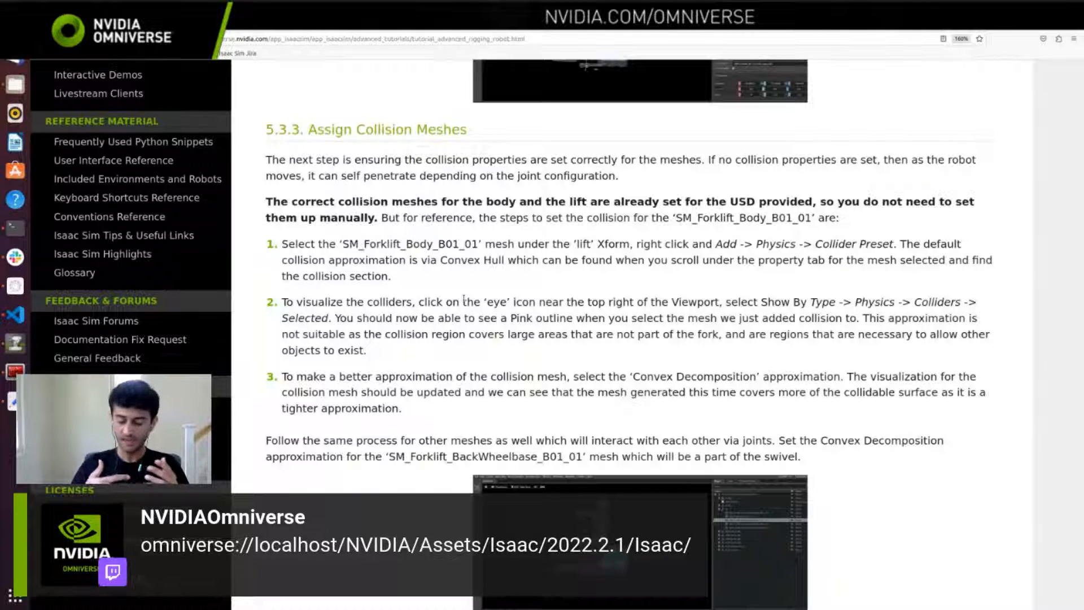
pyautogui.scroll(-5, 464, 299)
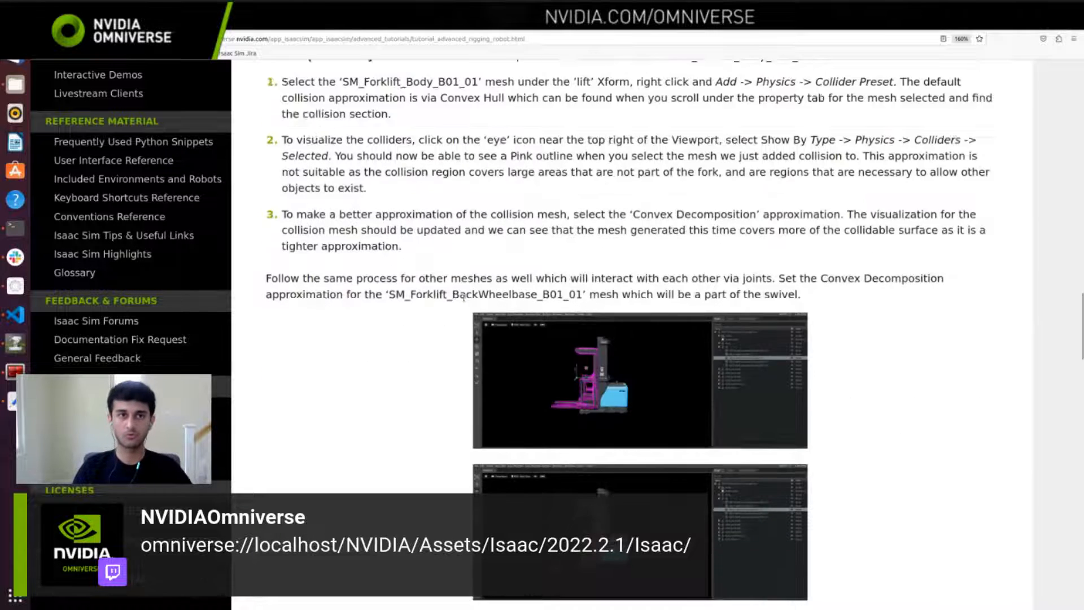
pyautogui.click(531, 39)
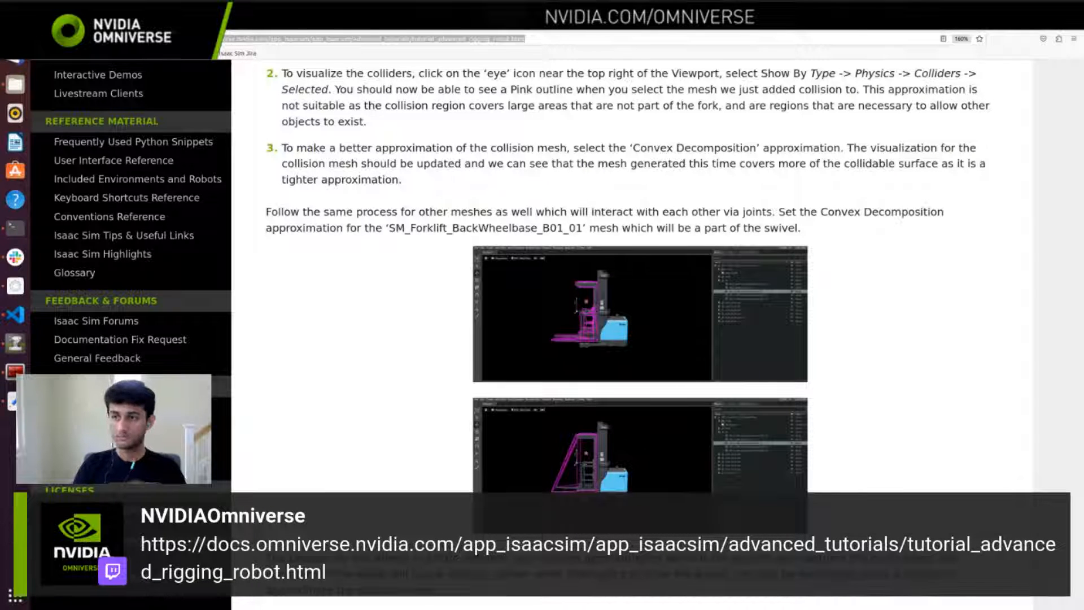
pyautogui.scroll(-4, 473, 238)
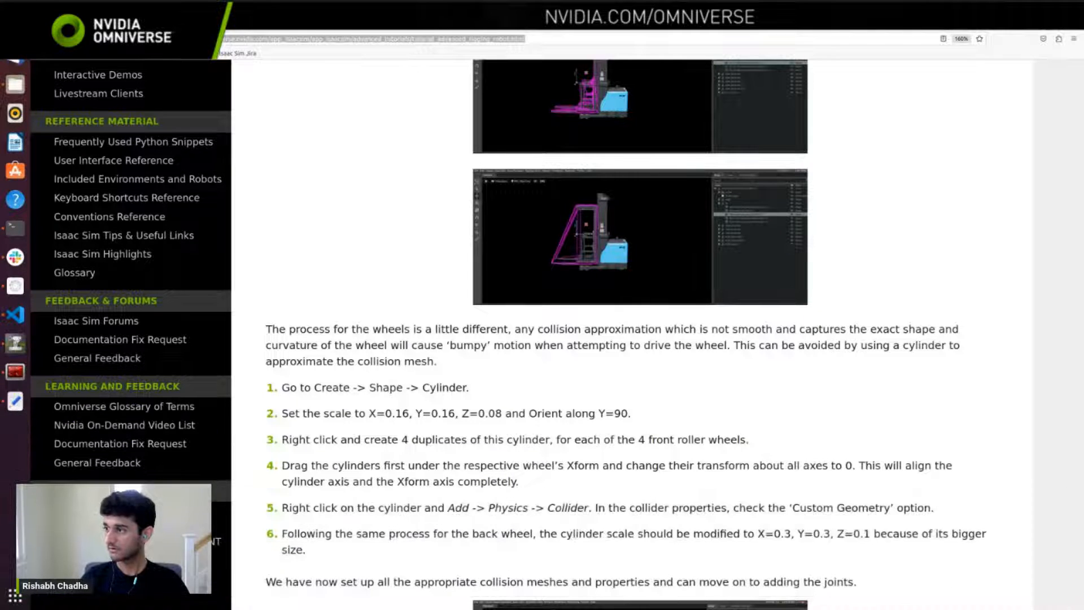
# Step: Switch to the terminal with ROS 2 Foxy sourced and launch Isaac Sim with ./isaac-sim.sh
pyautogui.click(15, 228)
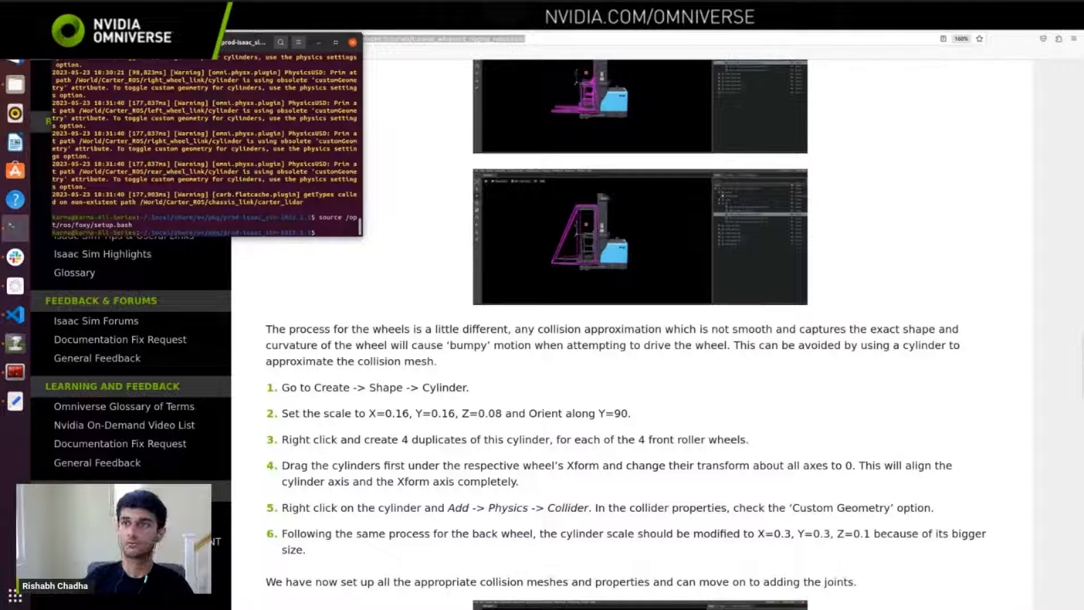
pyautogui.click(15, 227)
pyautogui.click(1040, 21)
pyautogui.write('./isa')
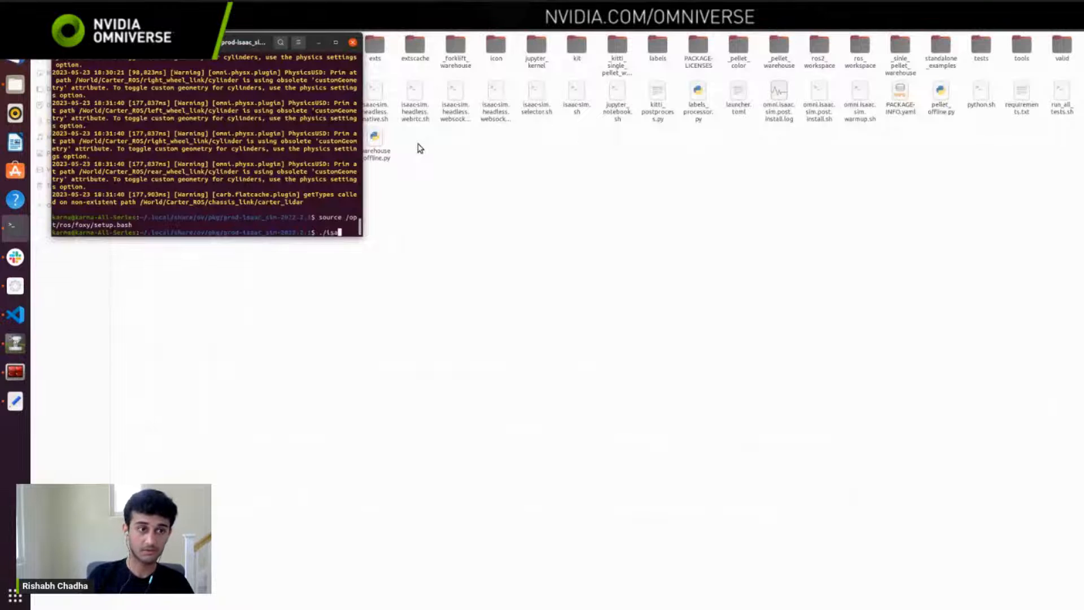
pyautogui.press('Tab')
pyautogui.write('sh')
pyautogui.press('Return')
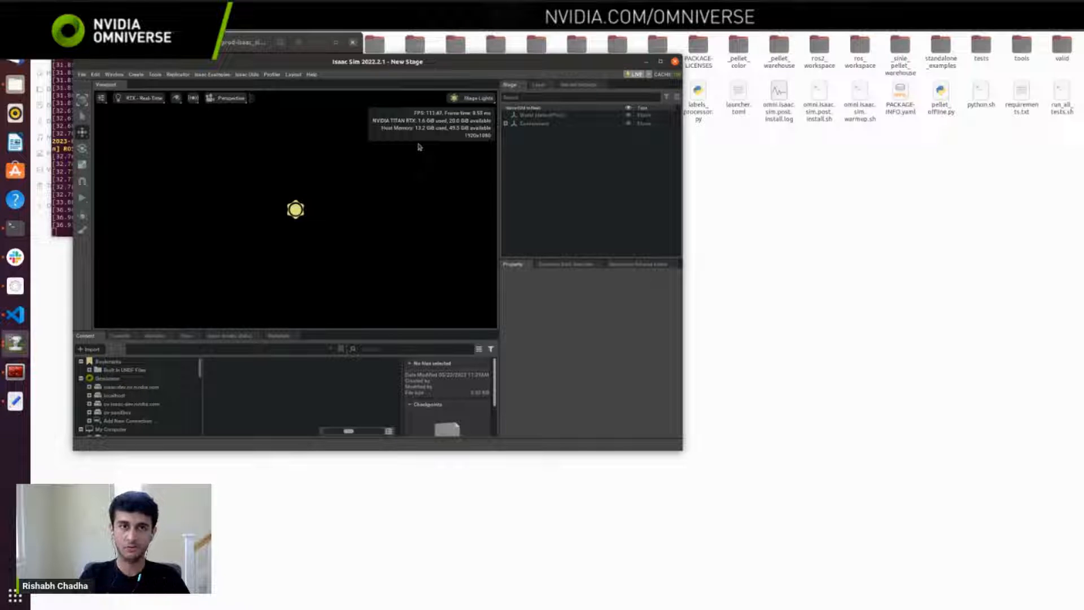
# Step: Open the extension manager in Isaac Sim and search the extensions for "ros"
pyautogui.click(115, 74)
pyautogui.click(133, 261)
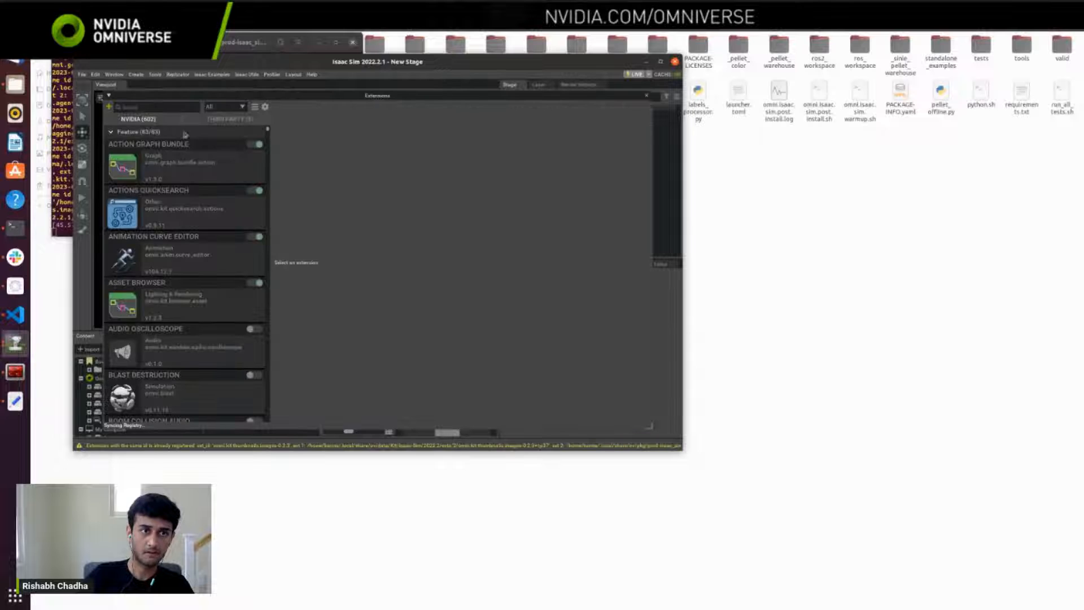
pyautogui.click(156, 108)
pyautogui.write('ros')
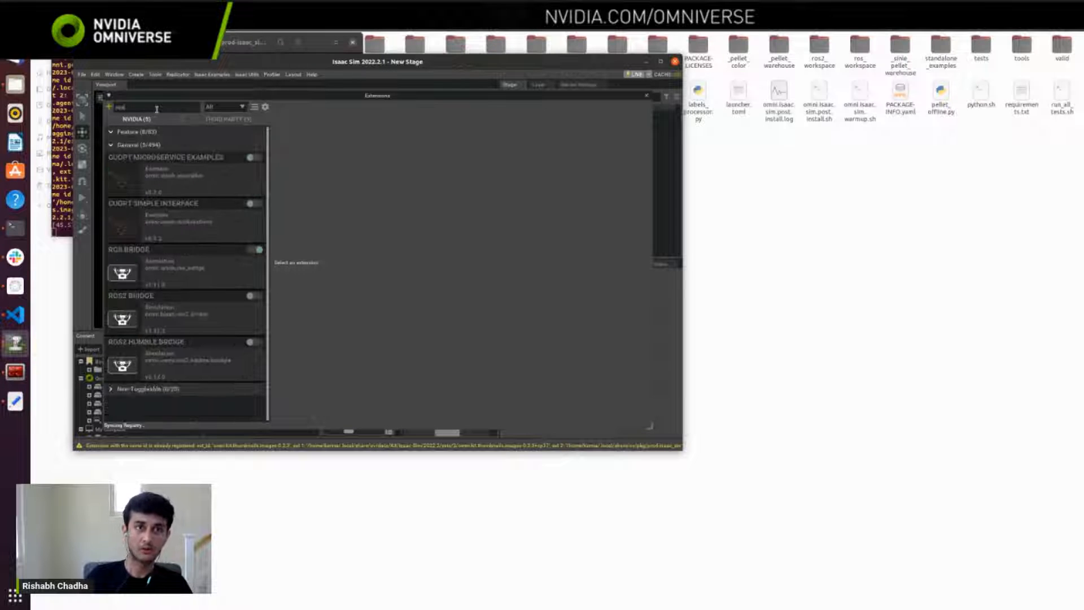
# Step: Move the Isaac Sim window clear of the terminal, disable the ROS Bridge extension and try to enable ROS2 Bridge
pyautogui.moveTo(334, 62); pyautogui.dragTo(674, 105)
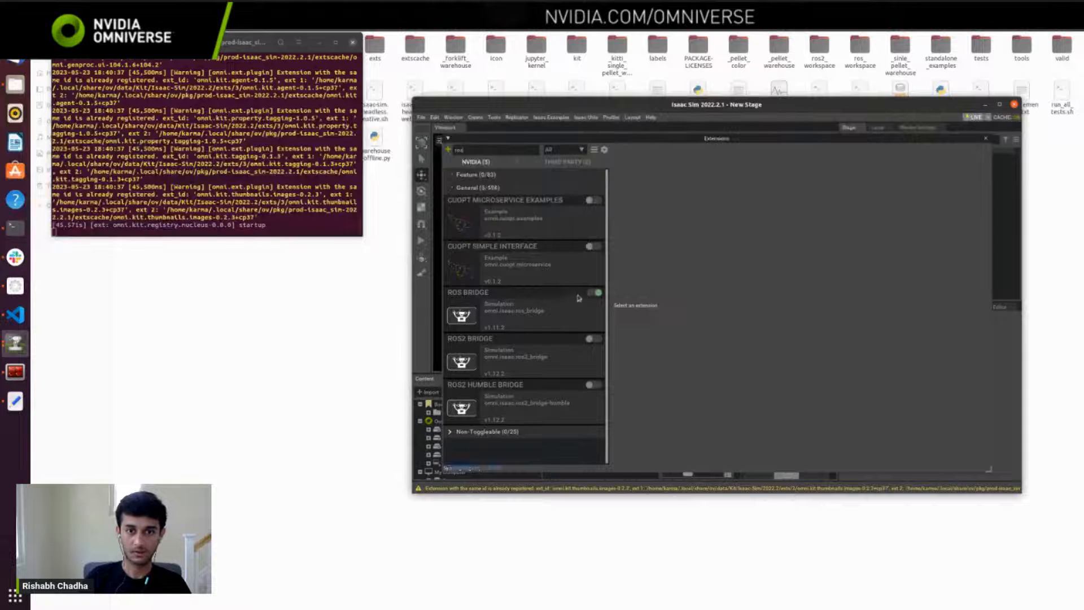
pyautogui.click(594, 293)
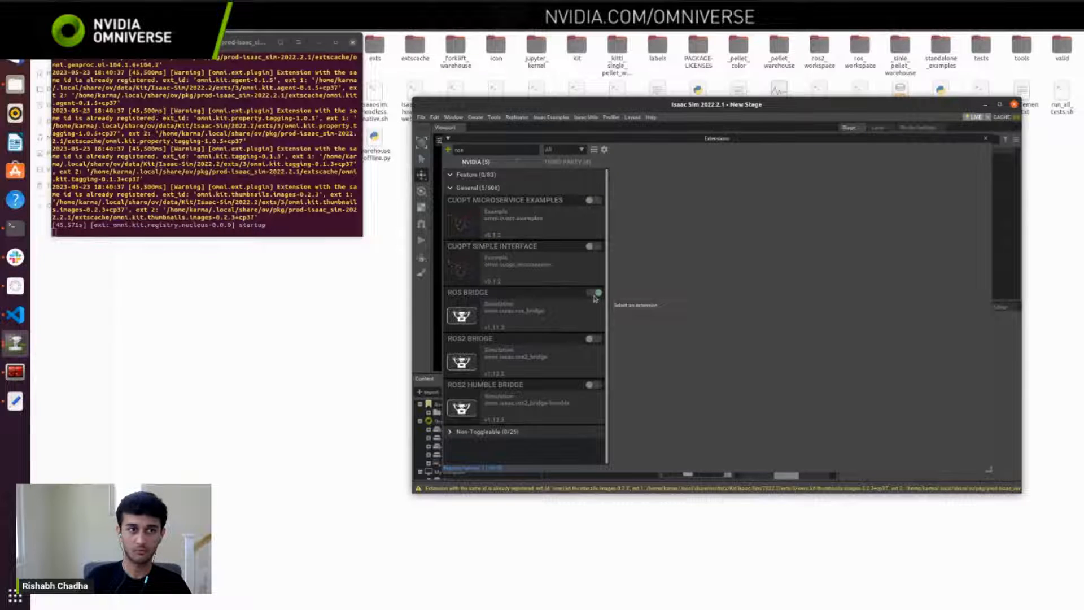
pyautogui.click(593, 339)
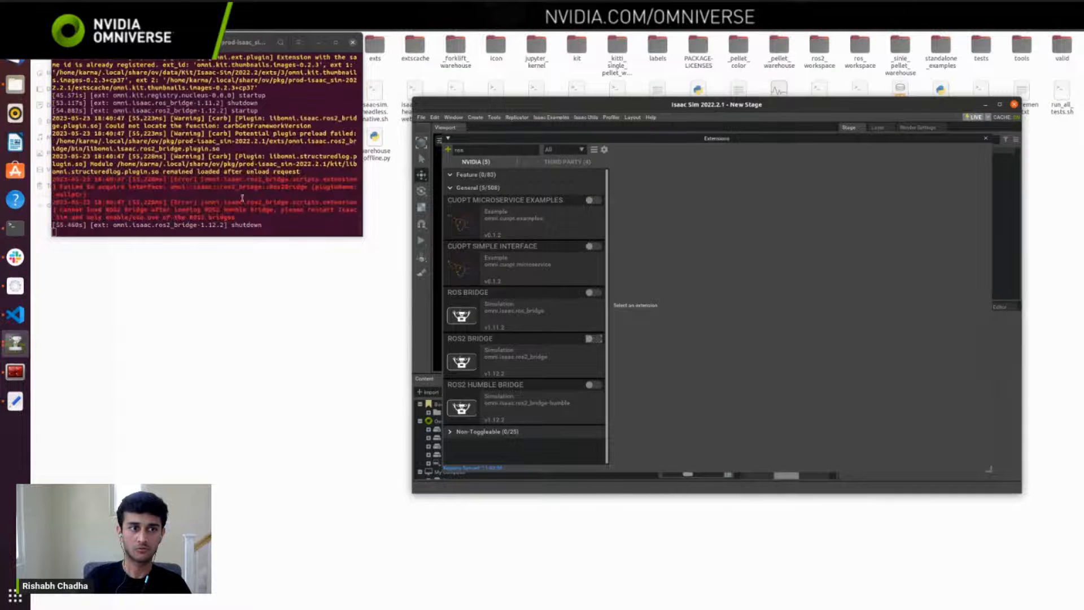
# Step: Enlarge the Isaac Sim terminal, highlight the ROS2 bridge error lines in its log, and restore the window size
pyautogui.click(333, 51)
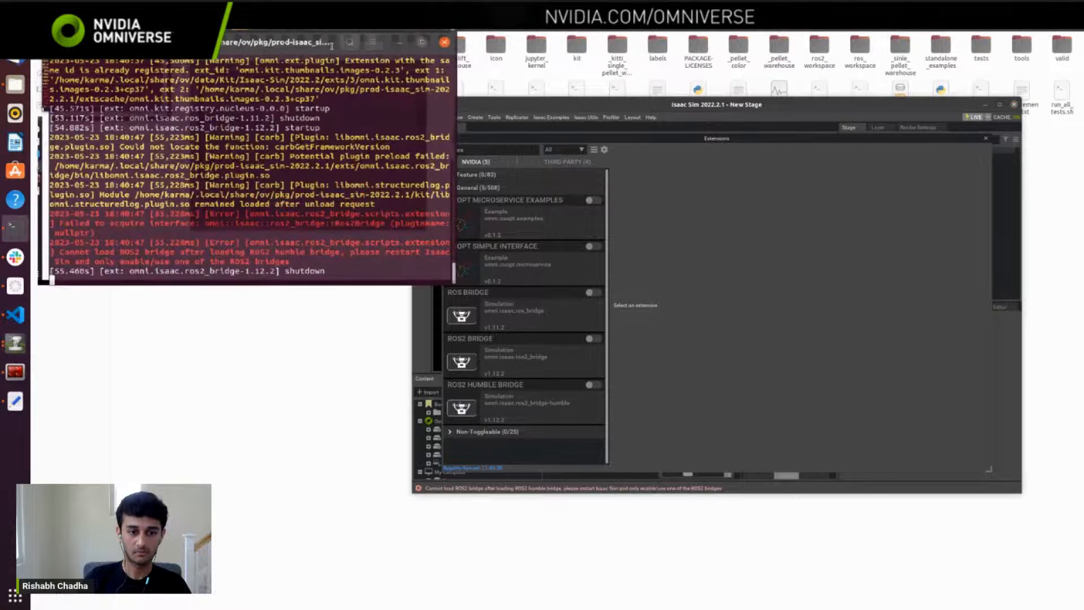
pyautogui.click(335, 42)
pyautogui.moveTo(831, 587); pyautogui.dragTo(618, 591)
pyautogui.moveTo(464, 591); pyautogui.dragTo(676, 578)
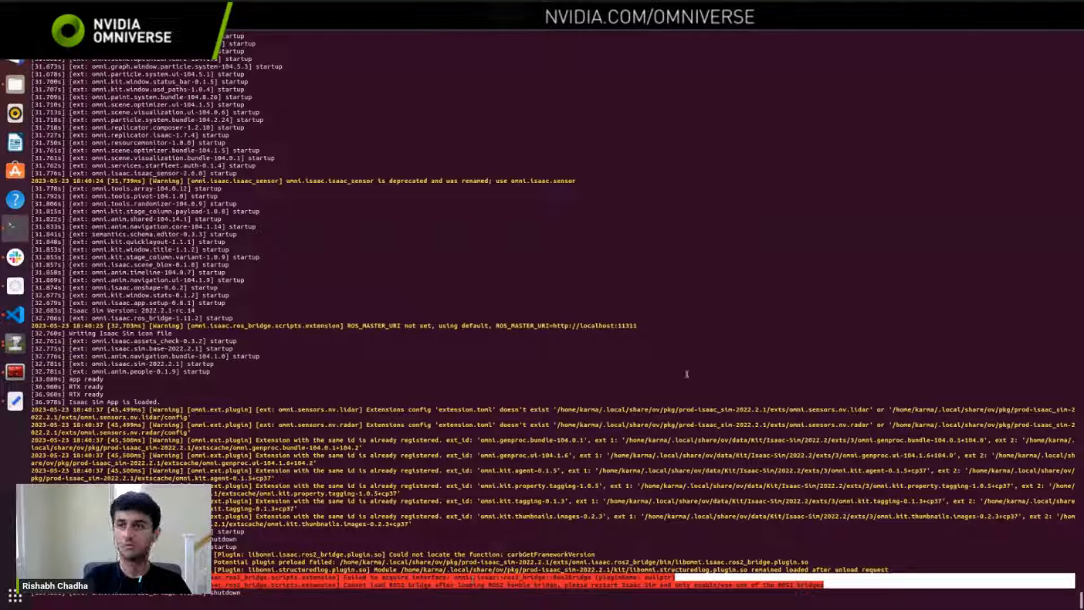
pyautogui.click(1059, 32)
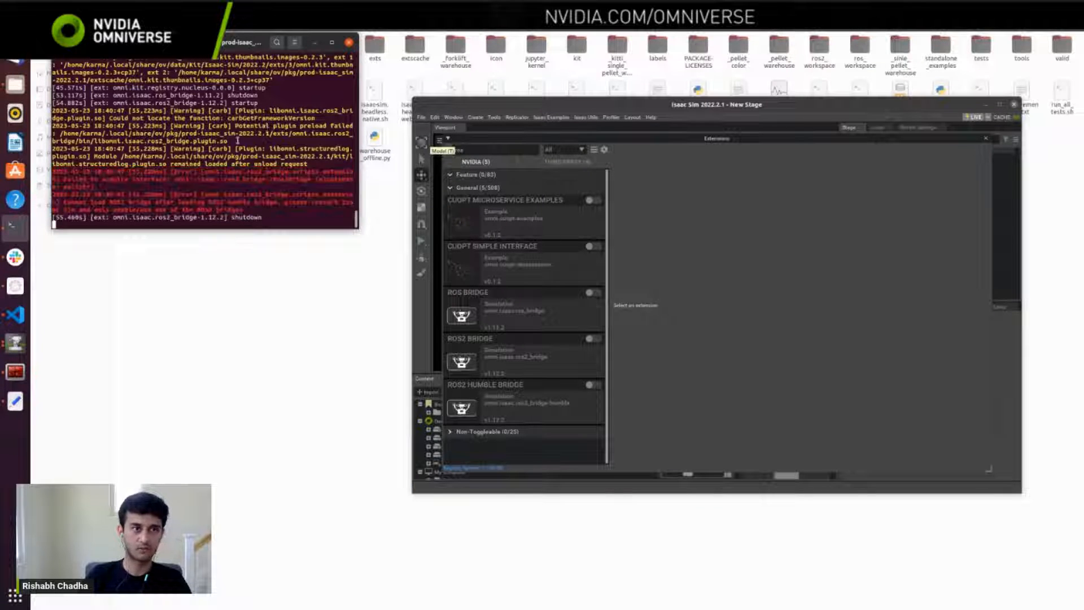
# Step: Interrupt the running Isaac Sim process from its terminal to shut the application down
pyautogui.click(237, 140)
pyautogui.hotkey('ctrl', 'c')
pyautogui.hotkey('ctrl', 'c')
pyautogui.hotkey('ctrl', 'c')
pyautogui.hotkey('ctrl', 'c')
pyautogui.hotkey('ctrl', 'c')
pyautogui.hotkey('ctrl', 'c')
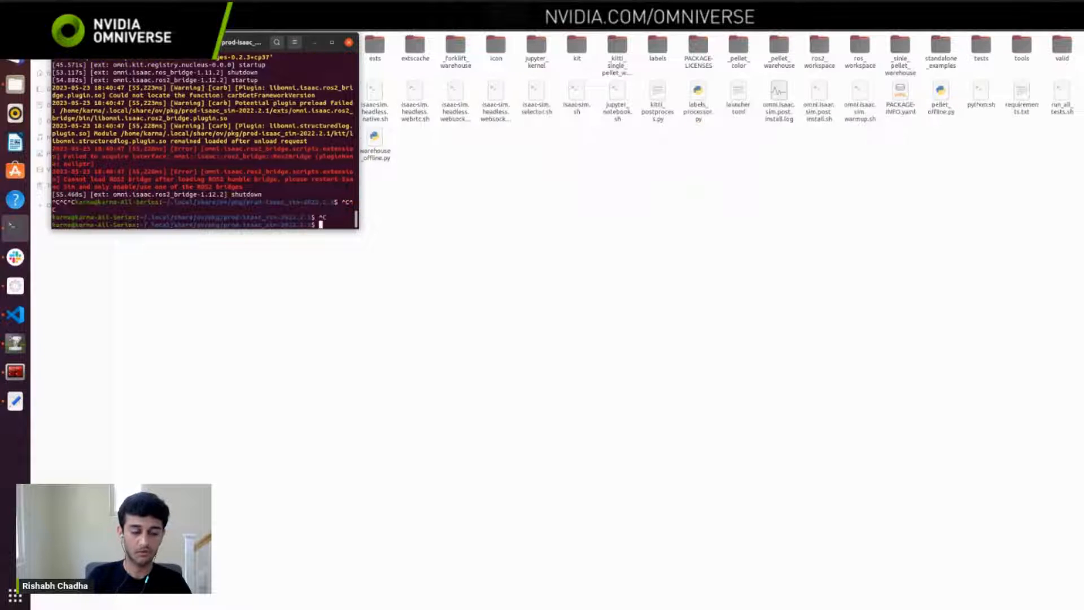
# Step: List the environment variables with export and highlight the LD_LIBRARY_PATH entry in the enlarged terminal
pyautogui.write('export')
pyautogui.press('Return')
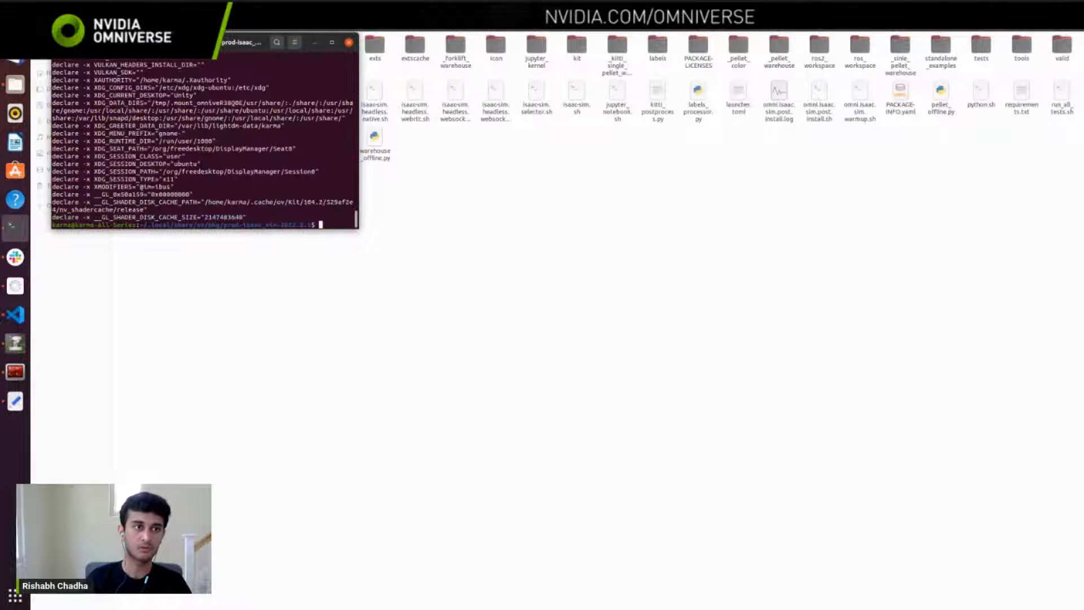
pyautogui.doubleClick(328, 47)
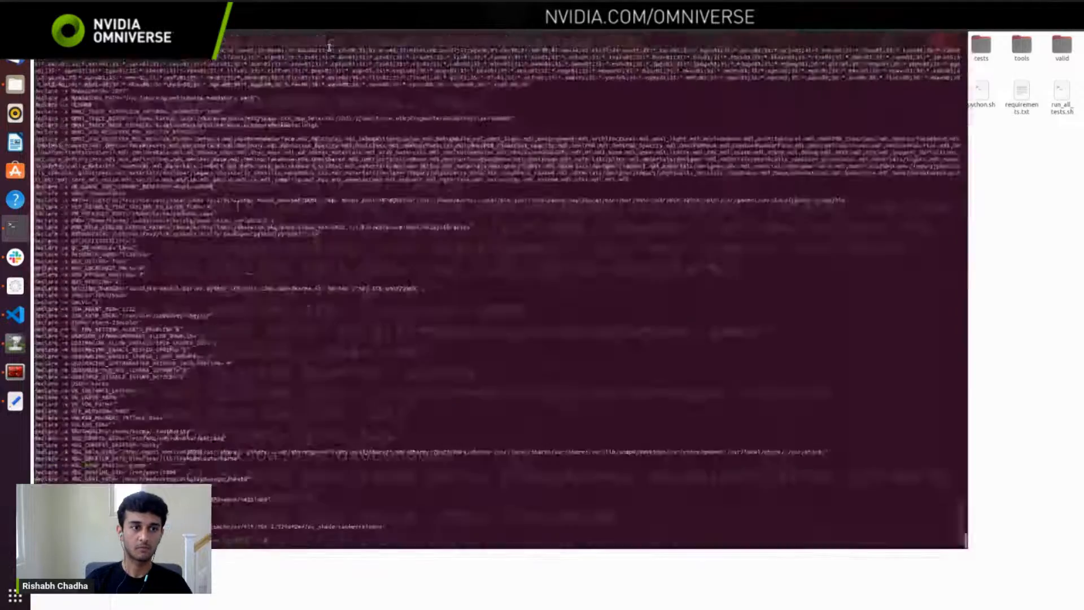
pyautogui.scroll(5, 308, 357)
pyautogui.scroll(5, 309, 357)
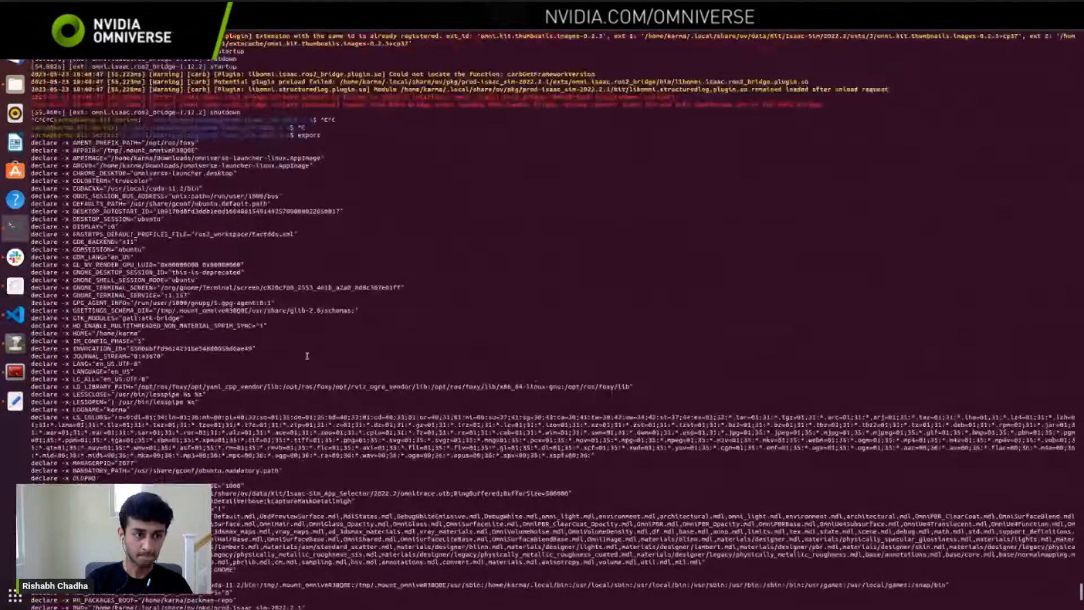
pyautogui.moveTo(72, 386); pyautogui.dragTo(634, 386)
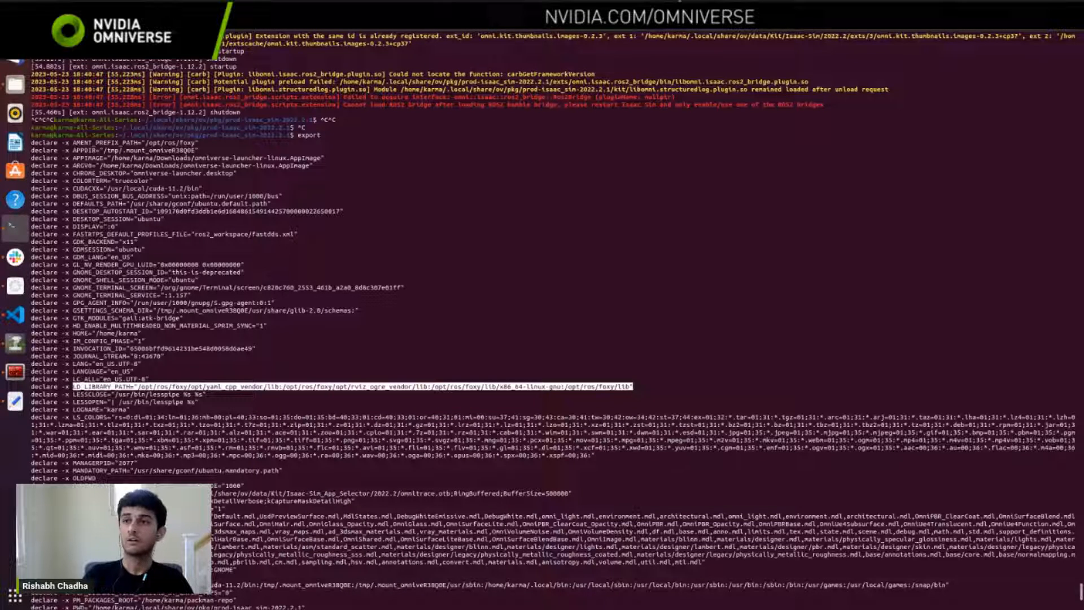
pyautogui.click(1064, 31)
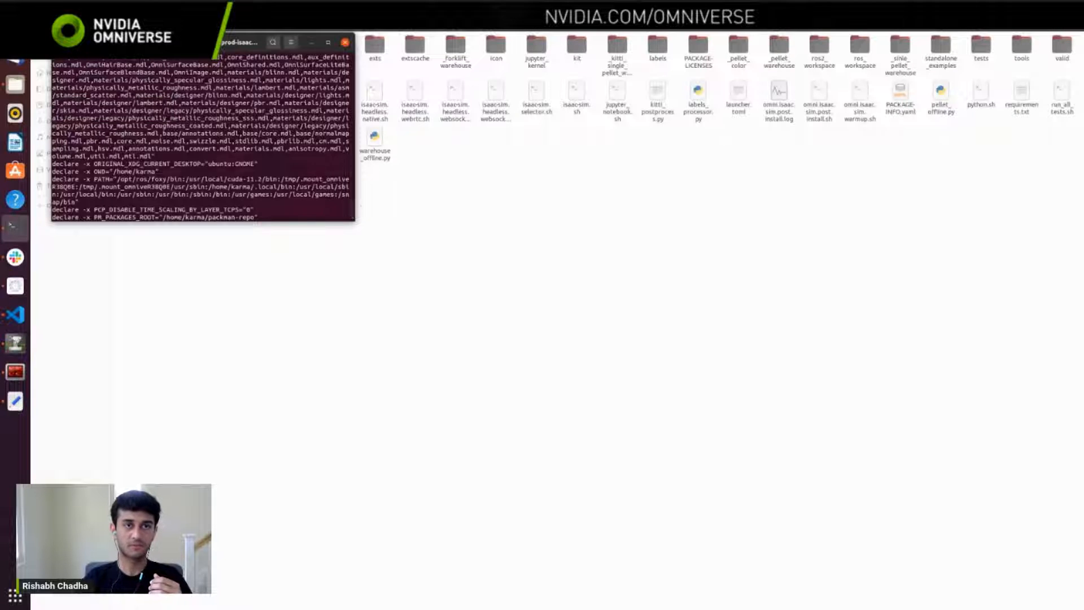
# Step: Switch to the ROS 2 Foxy installation page in Firefox and highlight the setup script comments and source /opt/ros/foxy/setup.bash
pyautogui.click(15, 28)
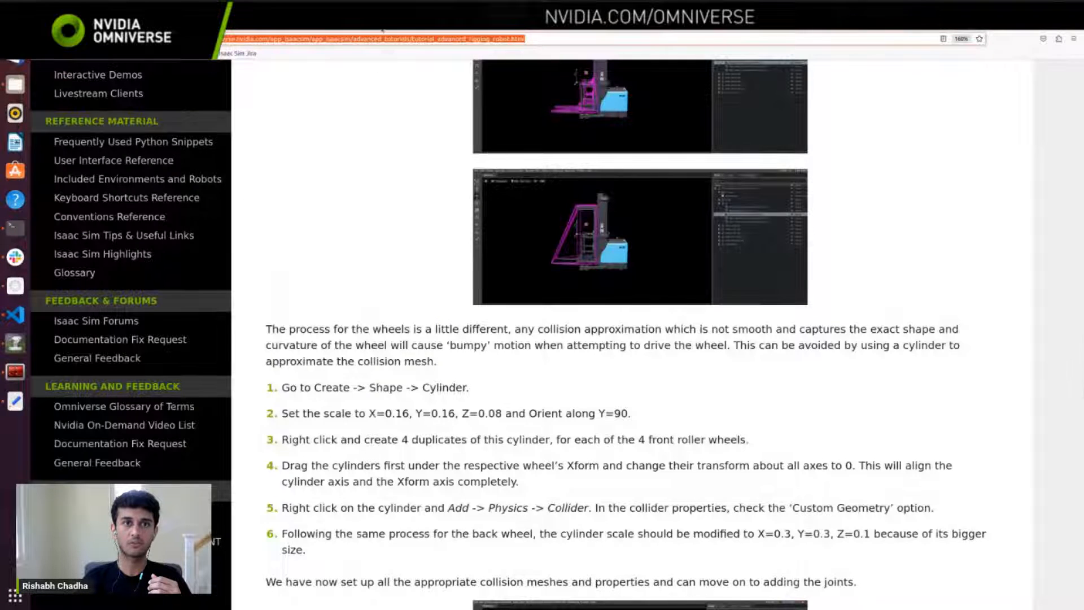
pyautogui.click(307, 23)
pyautogui.scroll(-10, 466, 286)
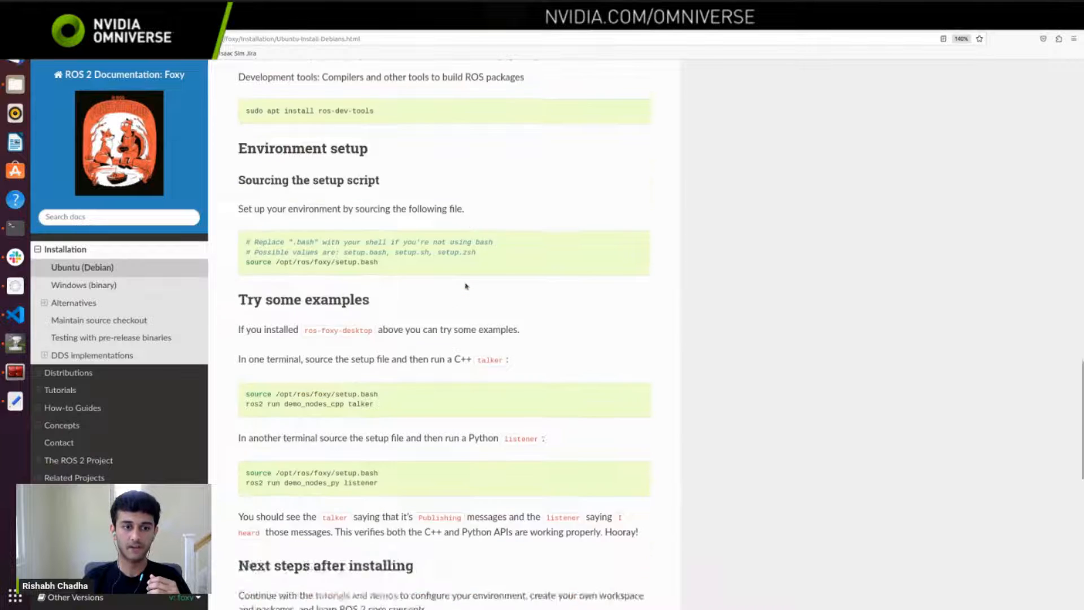
pyautogui.scroll(5, 466, 286)
pyautogui.scroll(3, 466, 286)
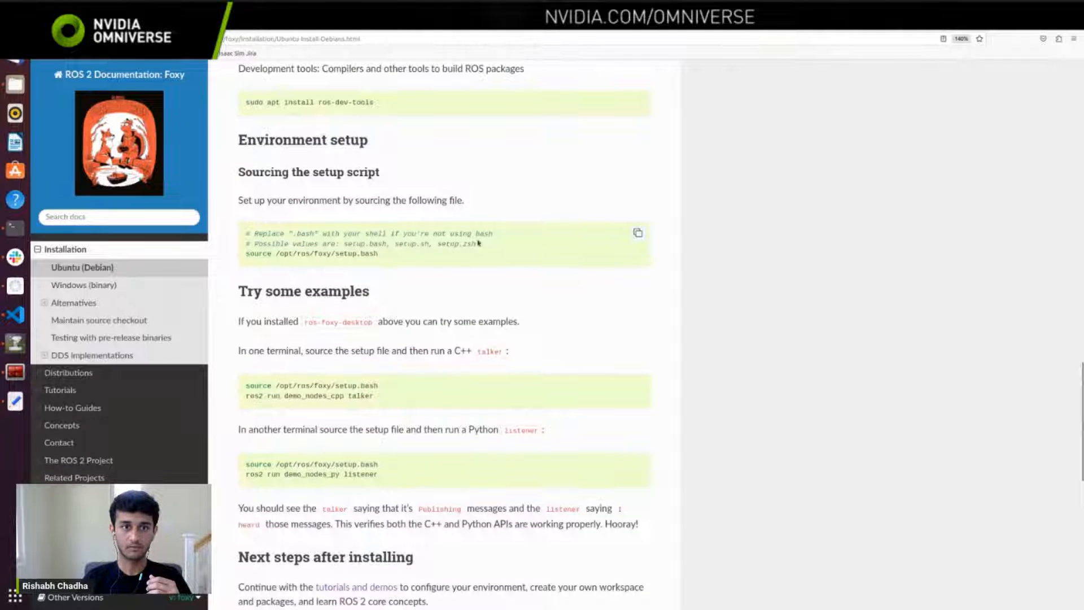
pyautogui.moveTo(478, 247); pyautogui.dragTo(255, 229)
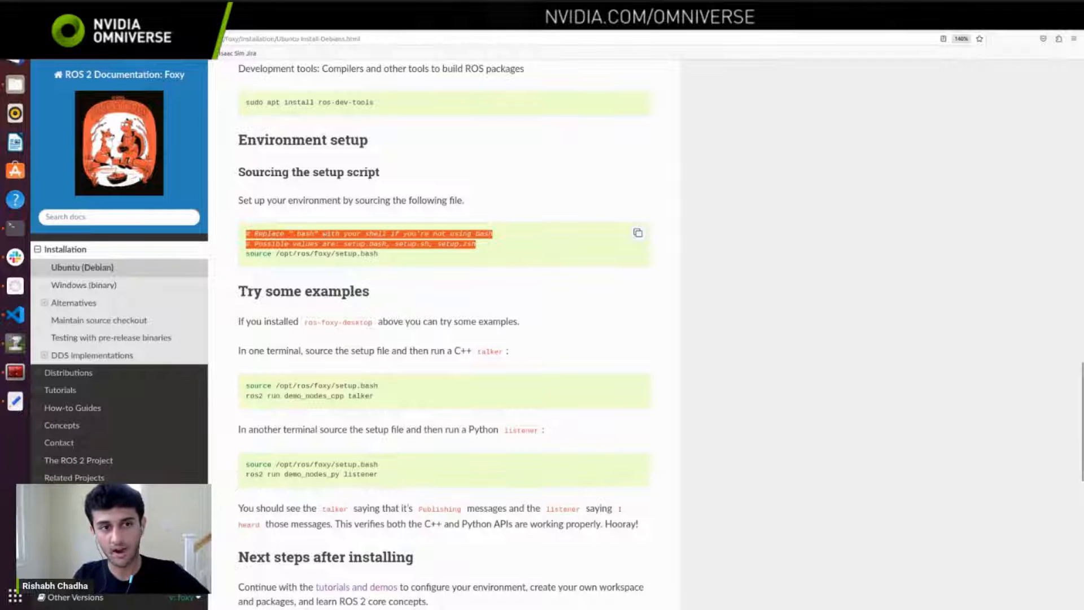
pyautogui.moveTo(398, 261); pyautogui.dragTo(240, 254)
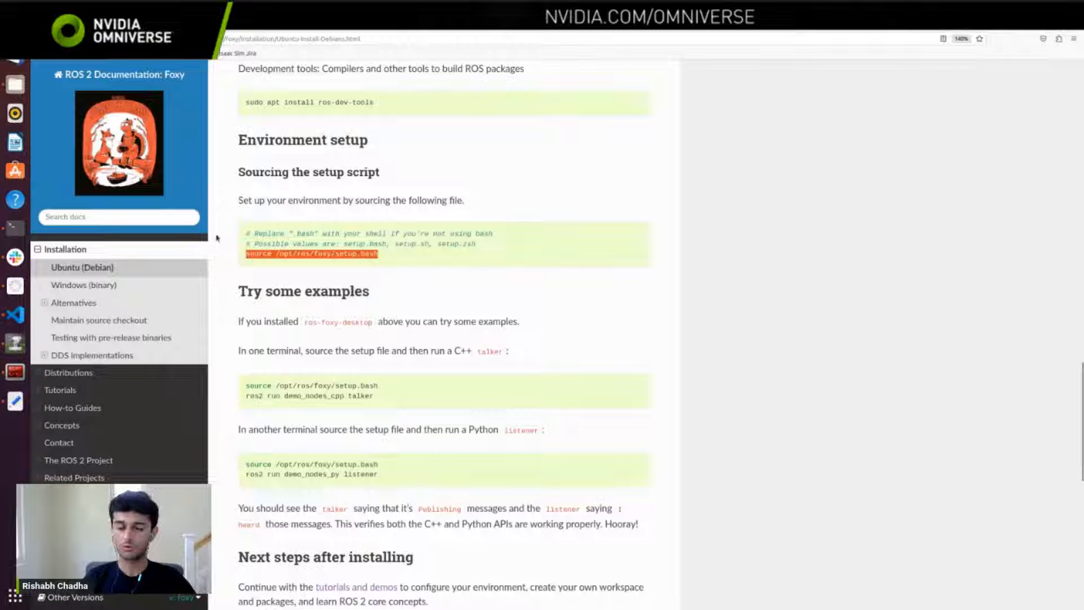
# Step: Return to the Isaac Sim terminal, minimize the split terminal, and highlight the error about loading ROS2 bridge after Humble bridge
pyautogui.click(17, 371)
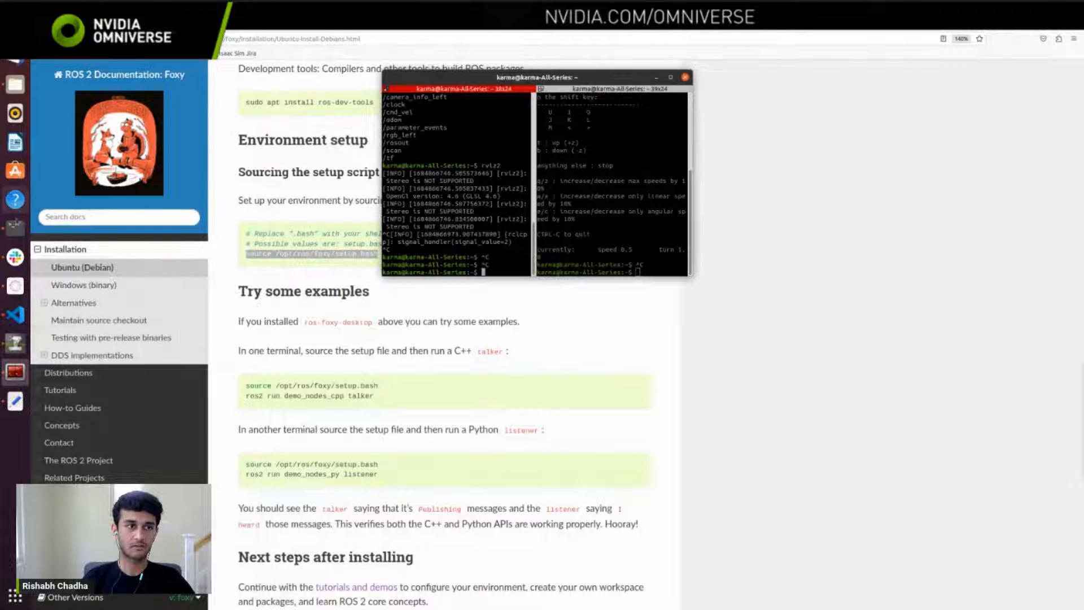
pyautogui.click(15, 226)
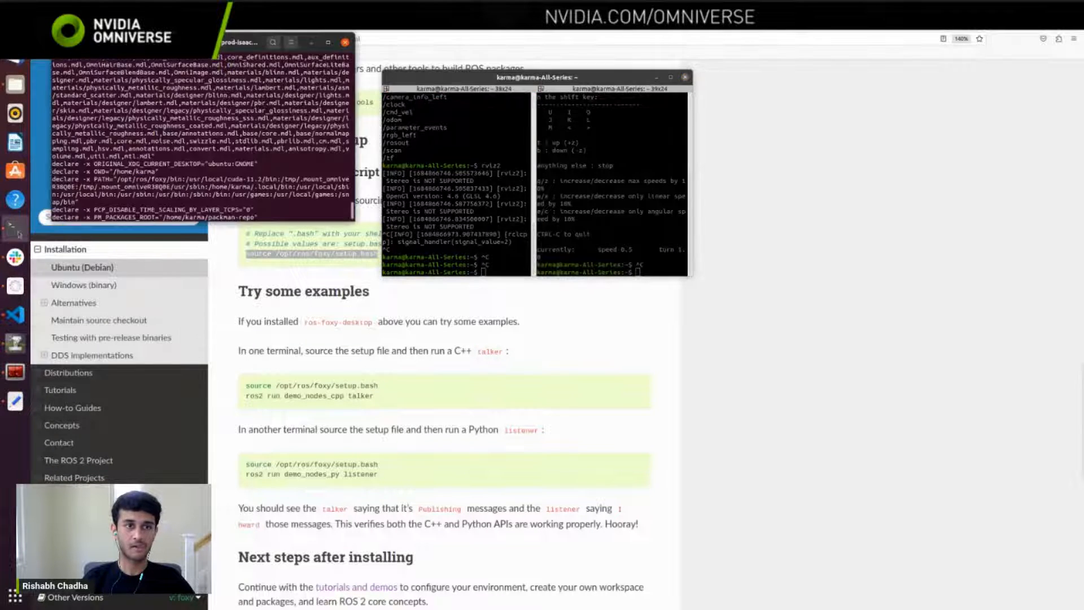
pyautogui.click(656, 78)
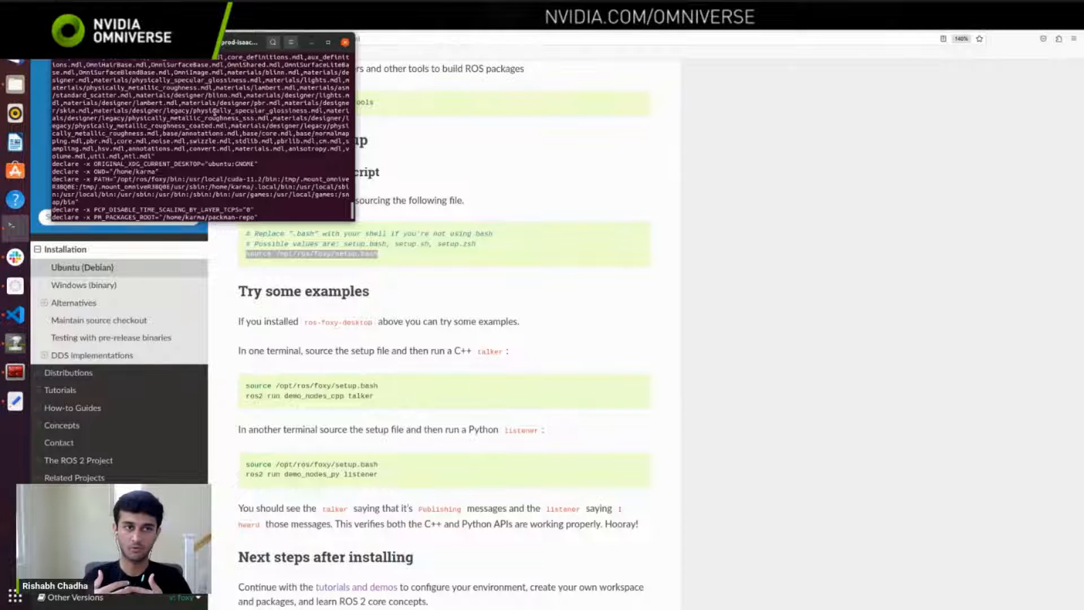
pyautogui.scroll(-10, 215, 113)
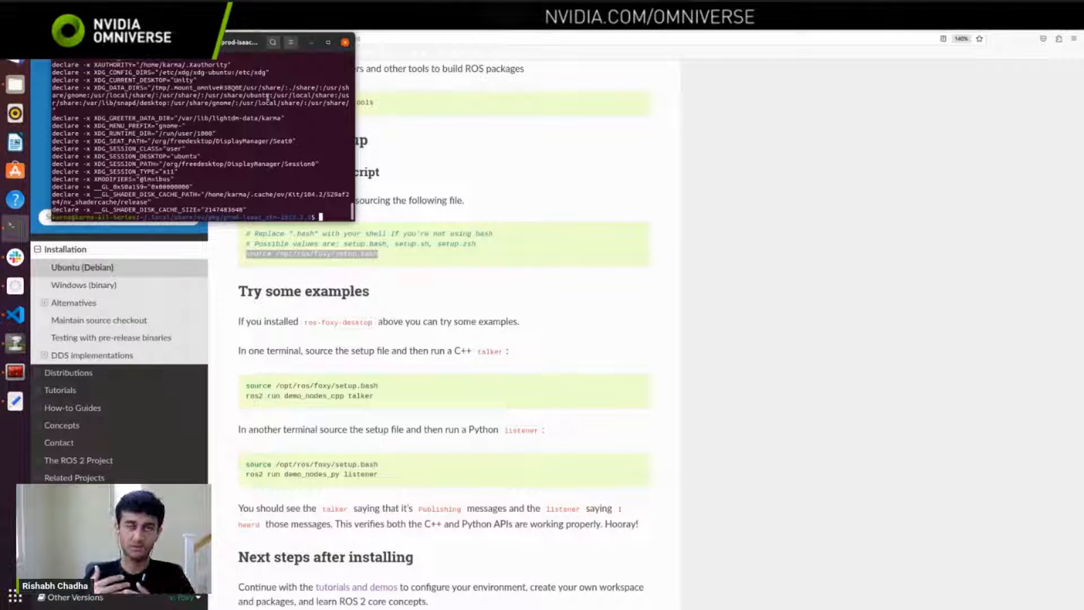
pyautogui.scroll(5, 254, 133)
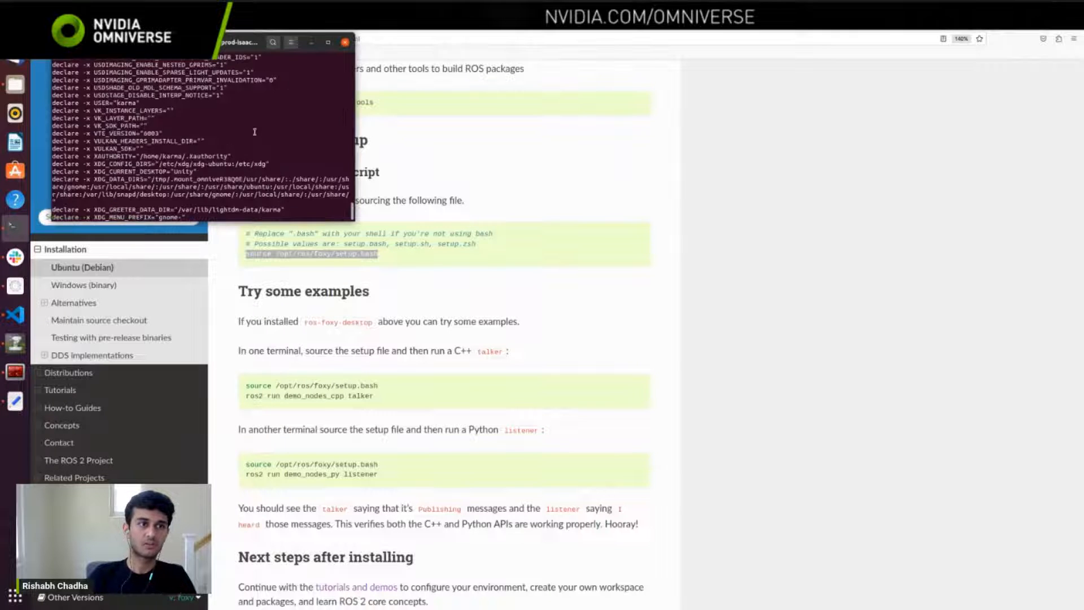
pyautogui.scroll(10, 254, 131)
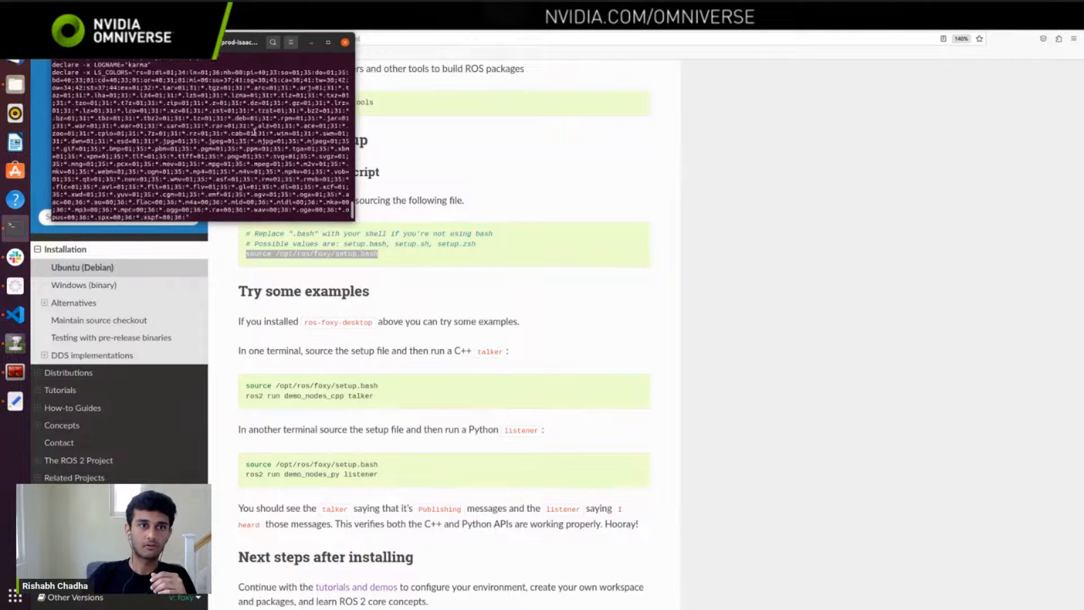
pyautogui.scroll(2, 255, 133)
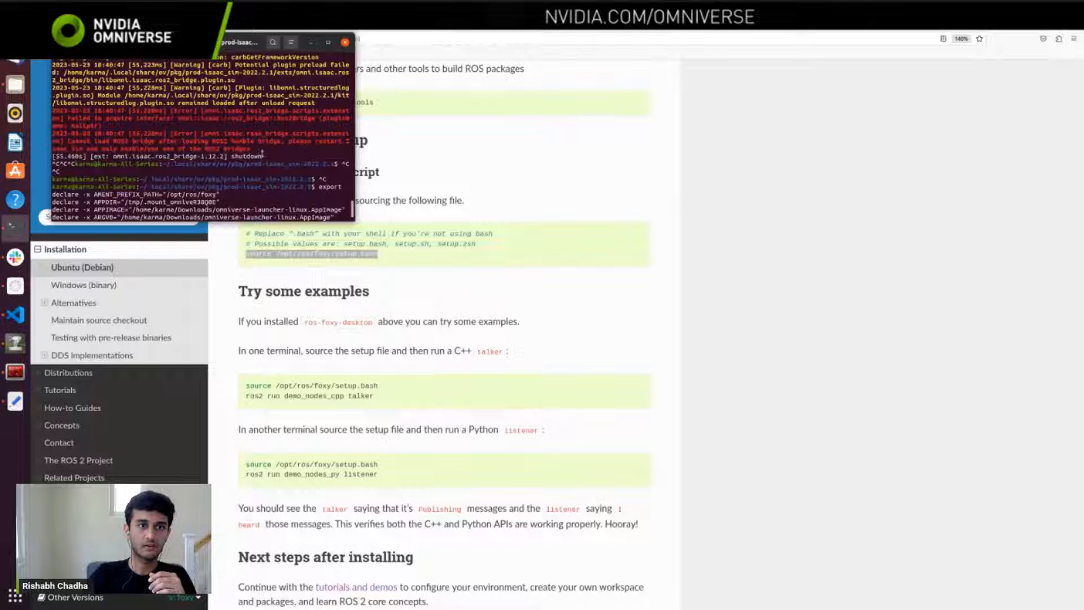
pyautogui.moveTo(250, 148); pyautogui.dragTo(51, 134)
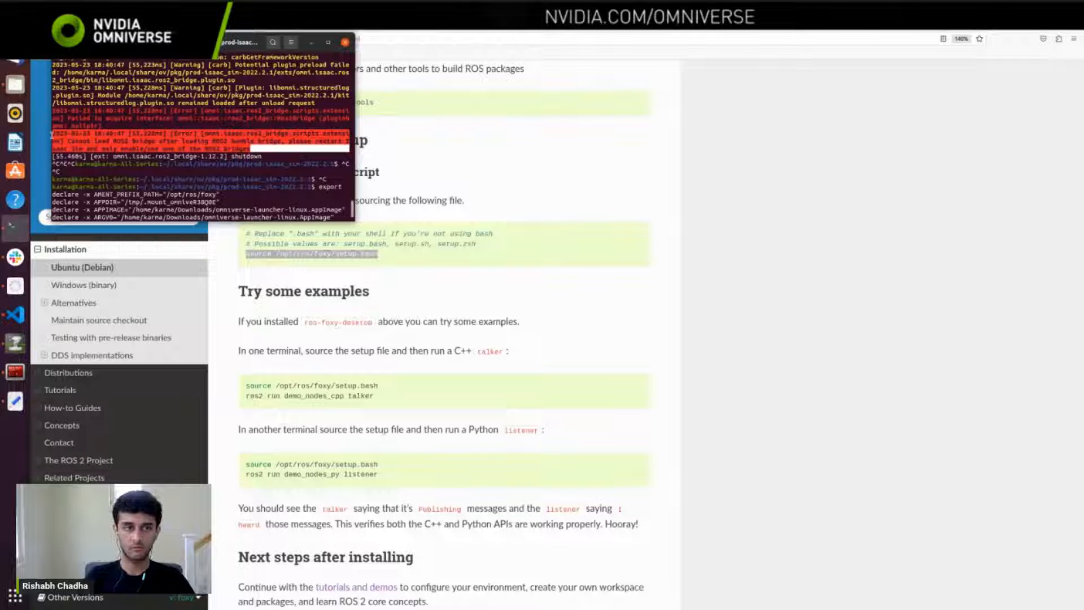
# Step: Go back to the prompt of the ROS-sourced terminal and close its session with exit
pyautogui.scroll(-10, 150, 175)
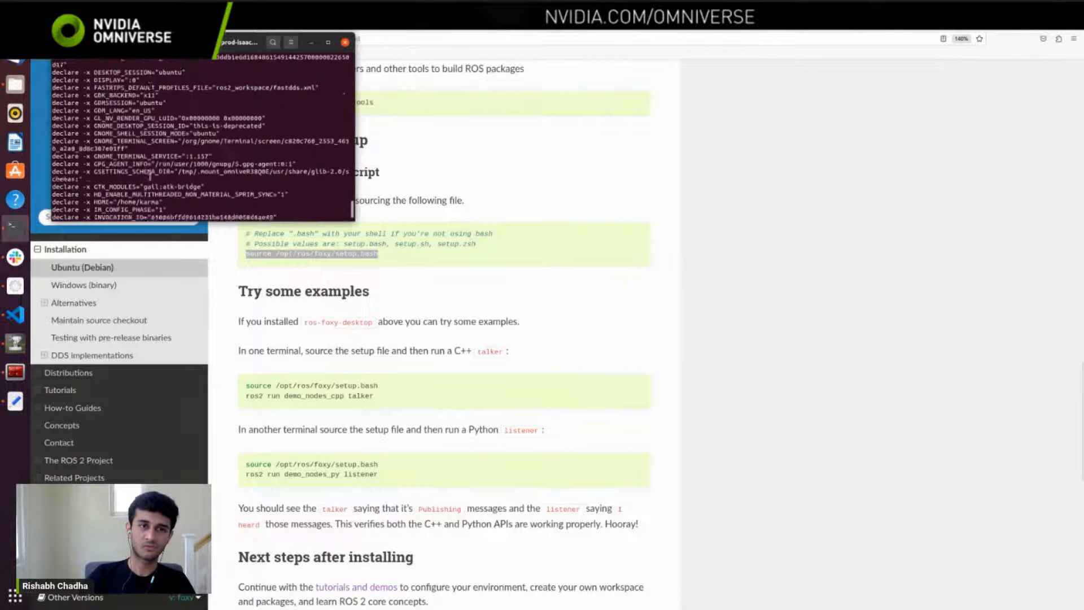
pyautogui.scroll(-15, 150, 175)
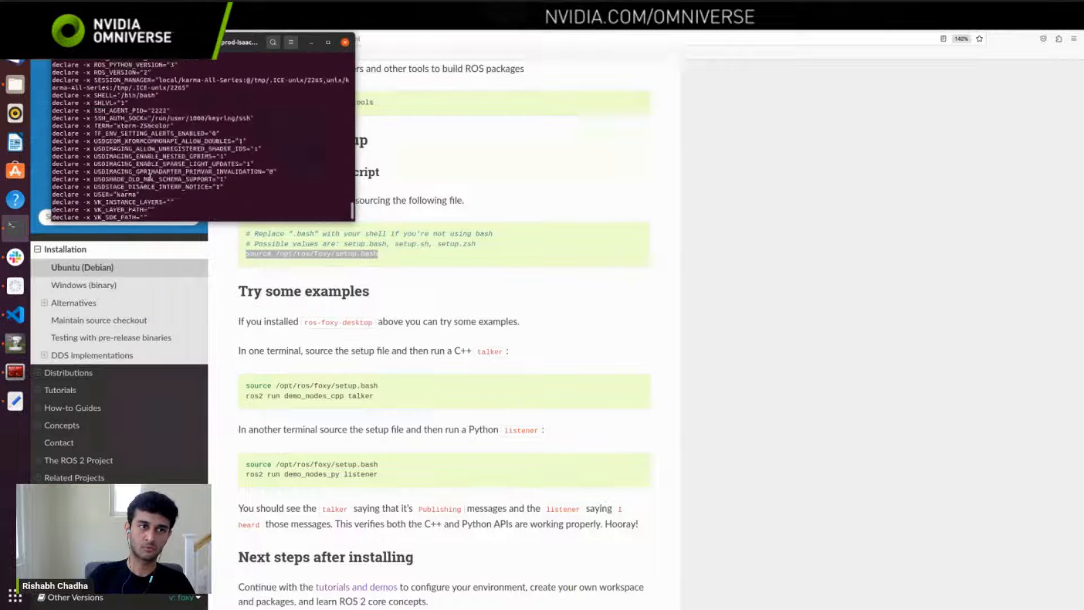
pyautogui.scroll(-3, 150, 177)
pyautogui.write('exit')
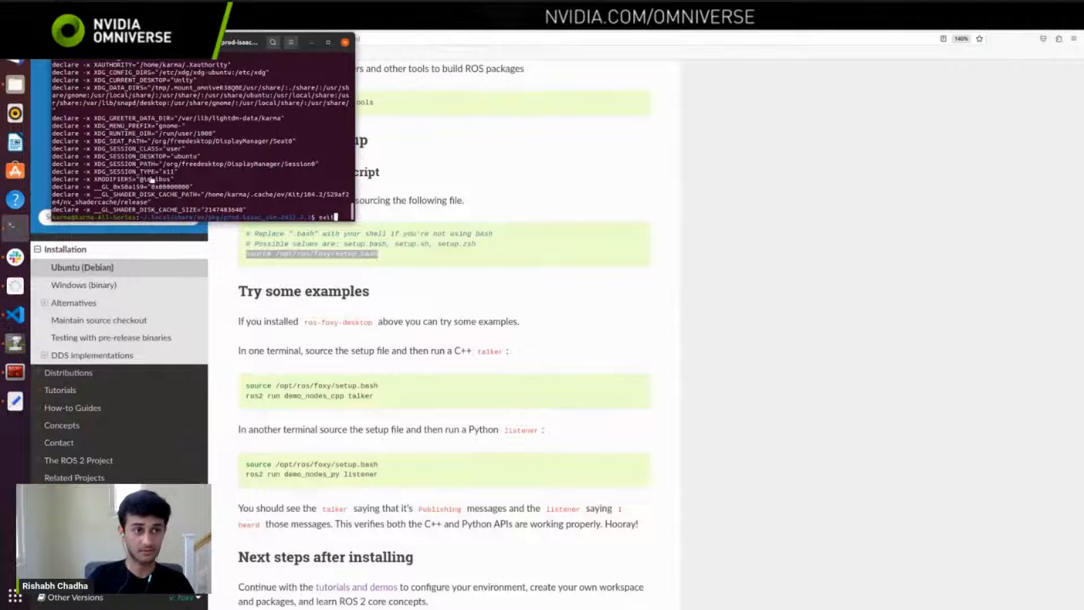
pyautogui.press('Return')
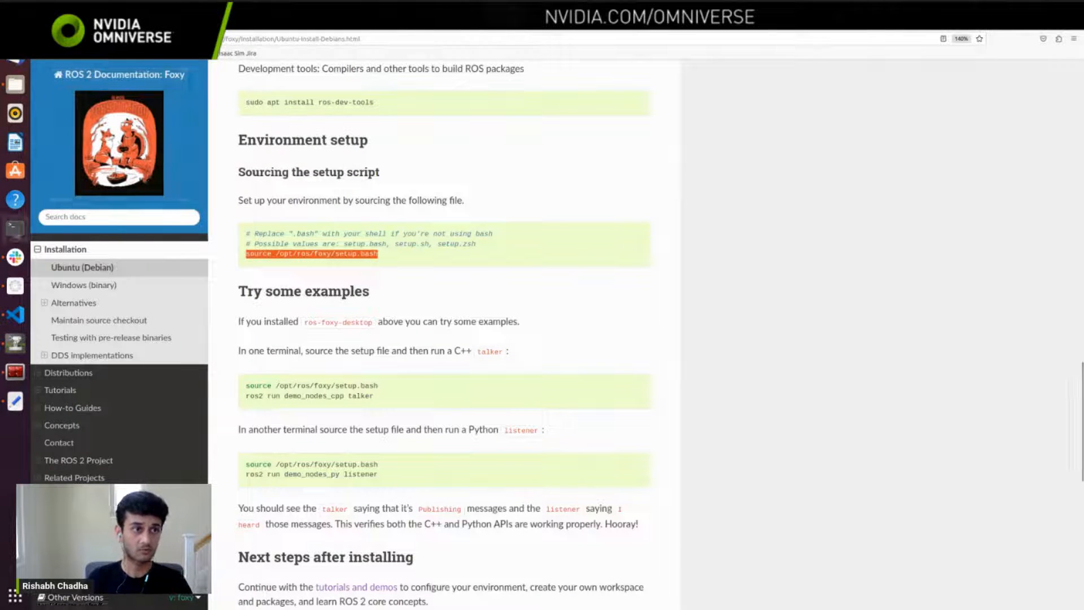
# Step: Switch to the file manager and open a new terminal in the Isaac Sim 2022.2.1 package folder
pyautogui.click(15, 85)
pyautogui.rightClick(267, 241)
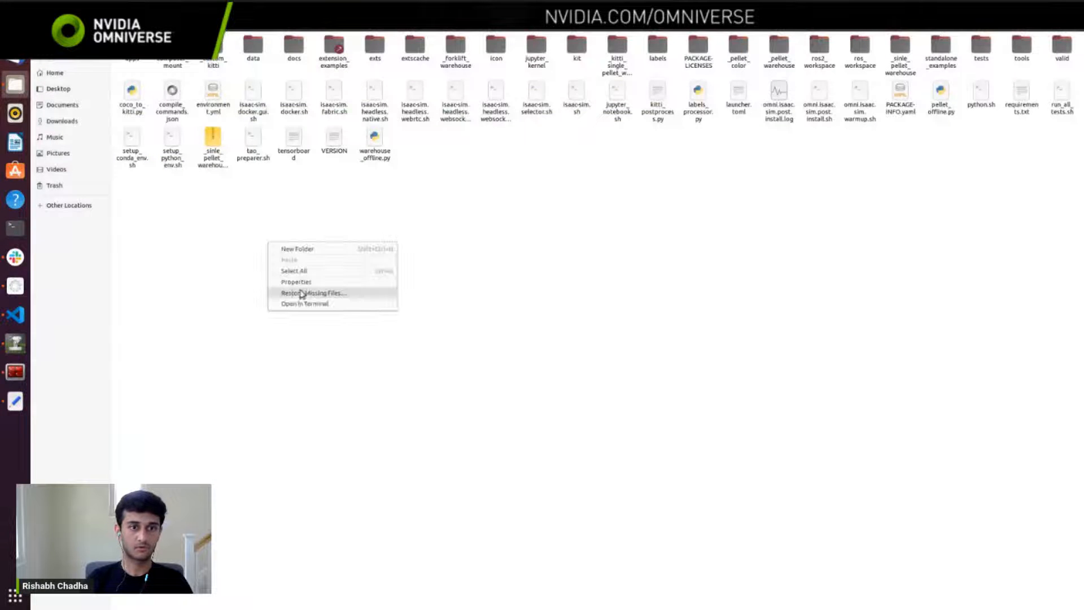
pyautogui.click(300, 302)
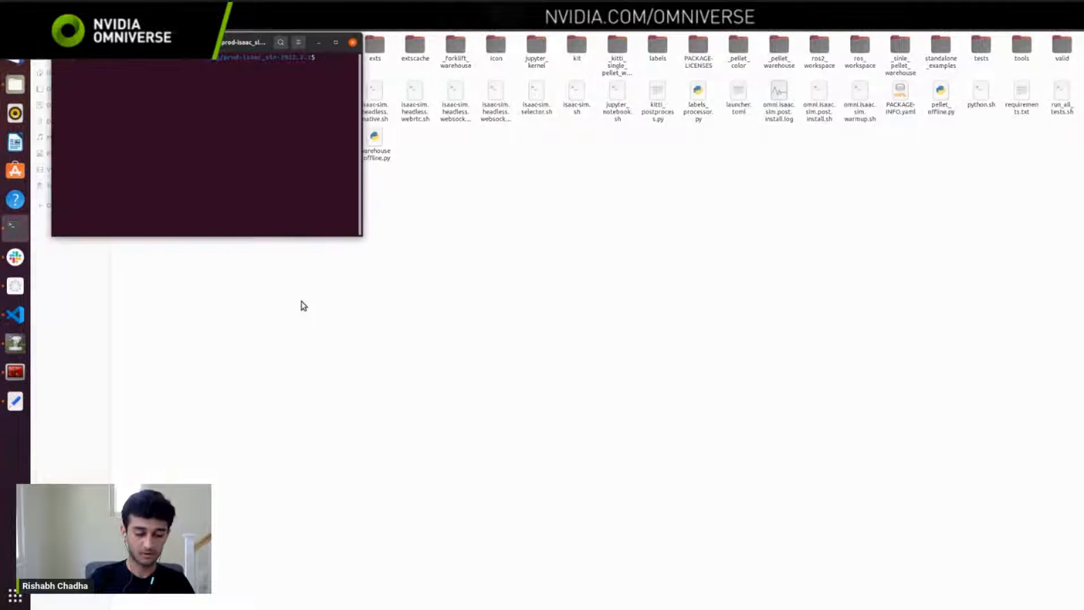
# Step: Switch to Firefox and find the ROS2 Bridge prep instructions on the Isaac Sim ROS installation page
pyautogui.click(15, 57)
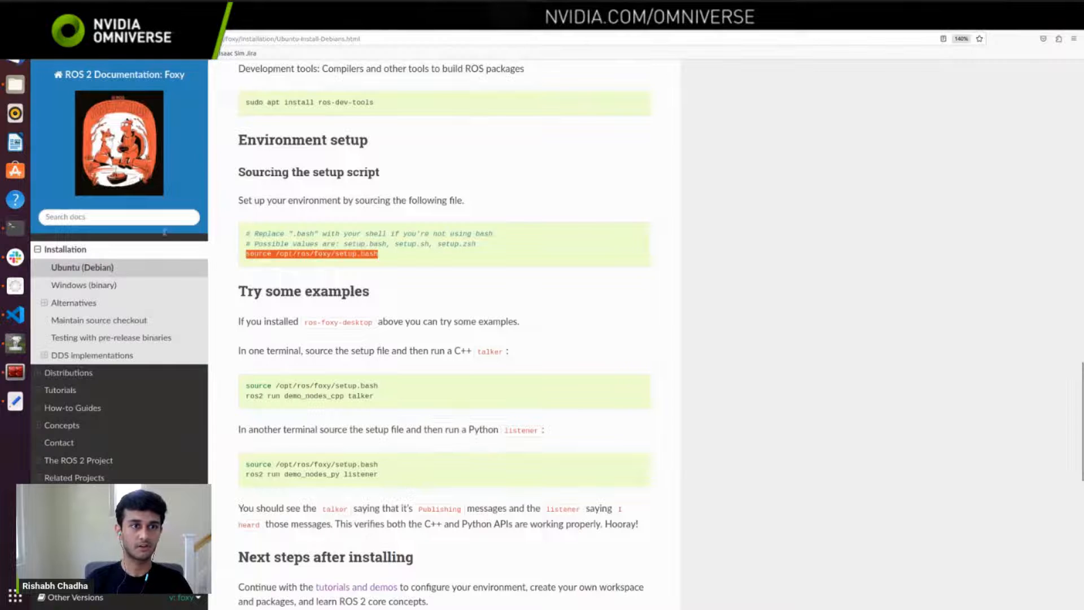
pyautogui.hotkey('alt', 'Tab')
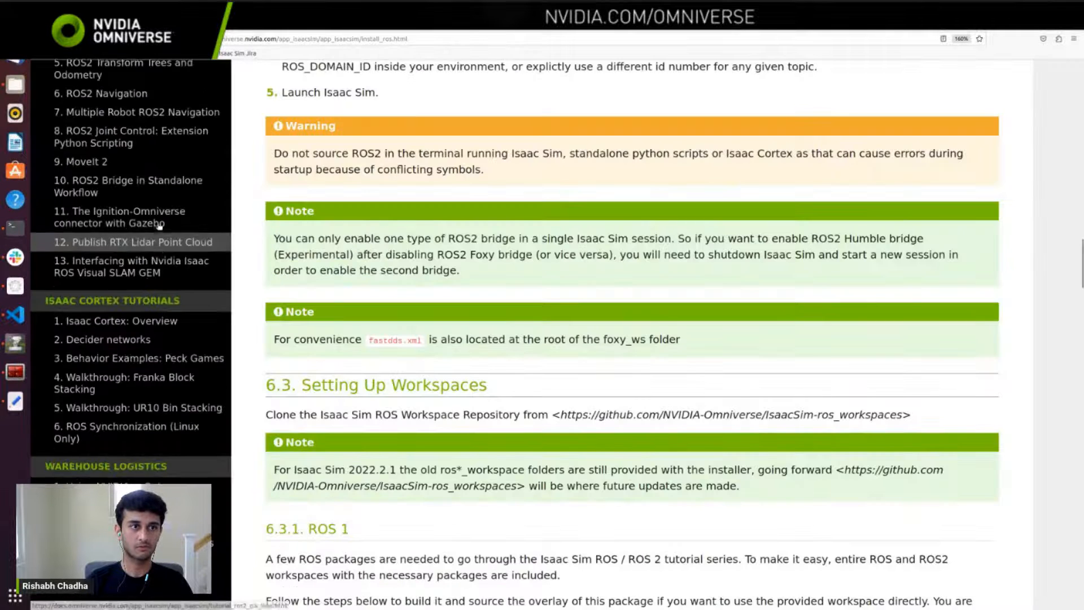
pyautogui.scroll(20, 160, 226)
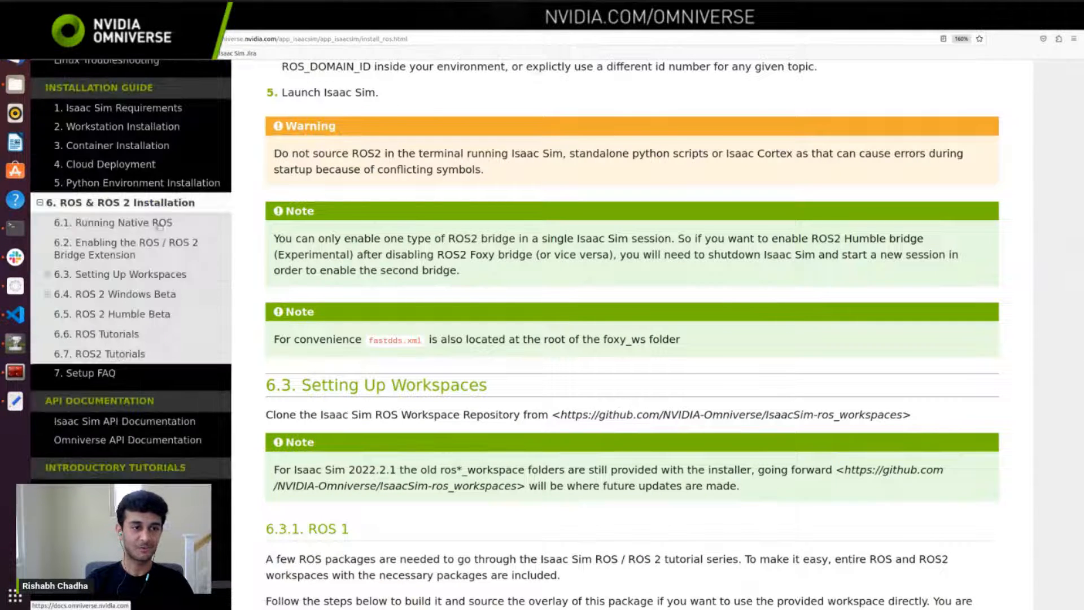
pyautogui.scroll(12, 516, 396)
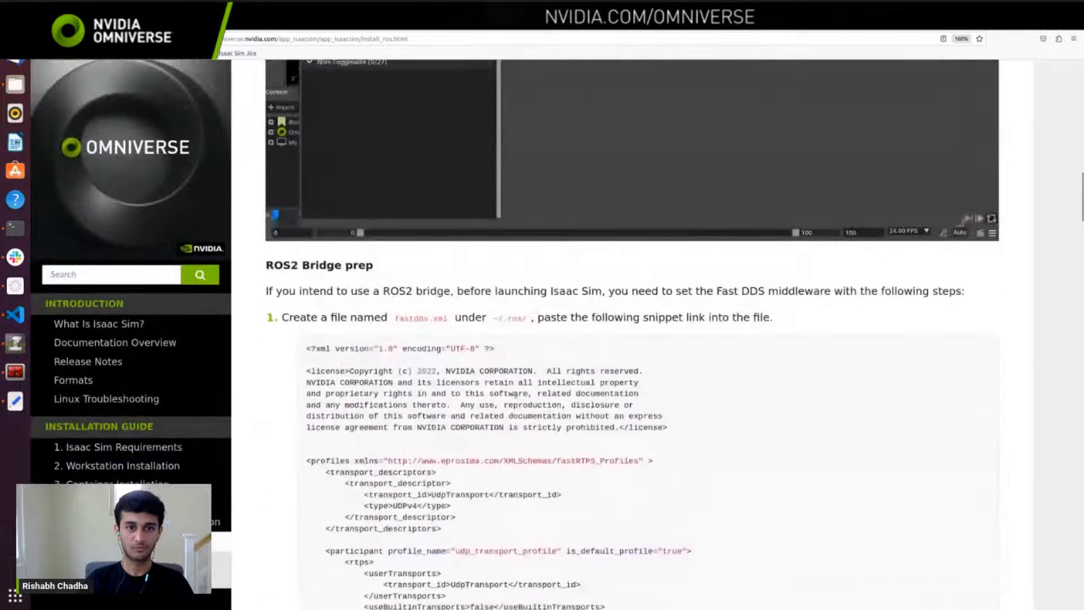
pyautogui.scroll(-5, 515, 395)
# Step: Return to the new Isaac Sim folder terminal, run export, maximize the window, and highlight the LD_LIBRARY_PATH value
pyautogui.hotkey('ctrl', 'alt', 't')
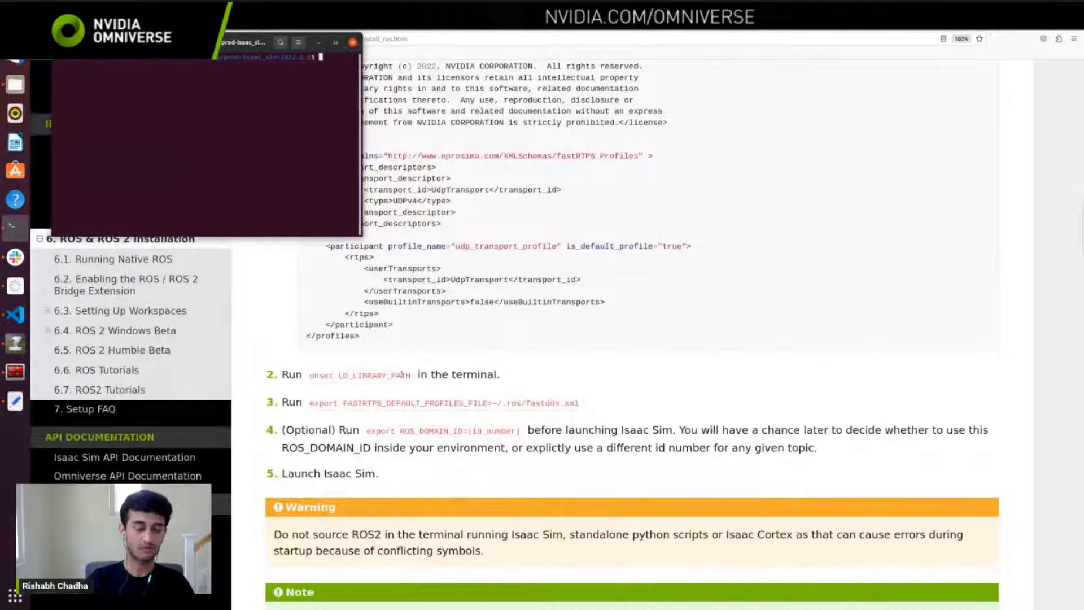
pyautogui.write('export')
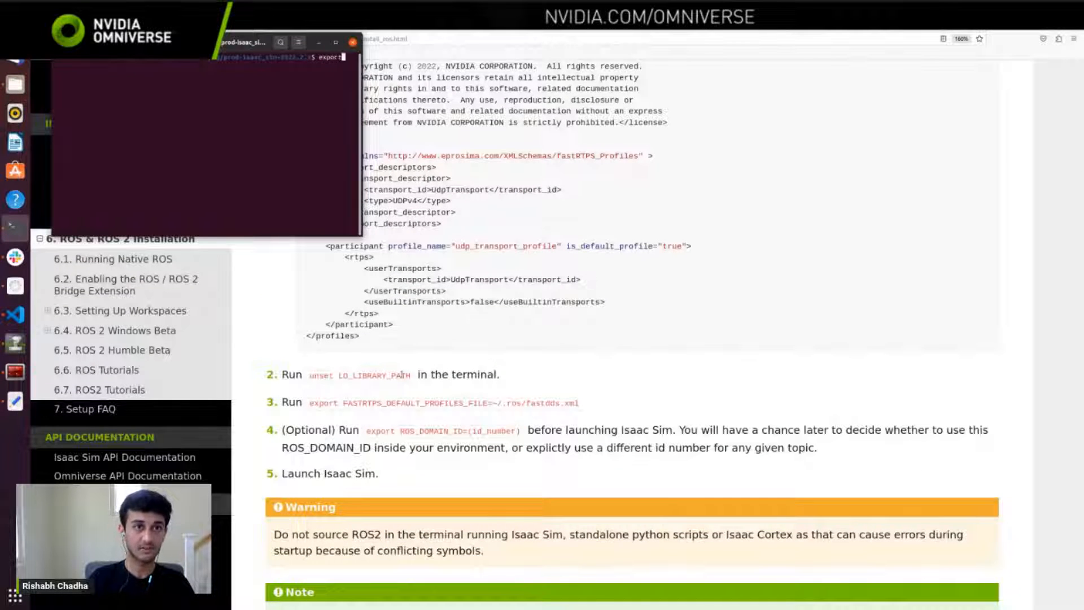
pyautogui.press('Return')
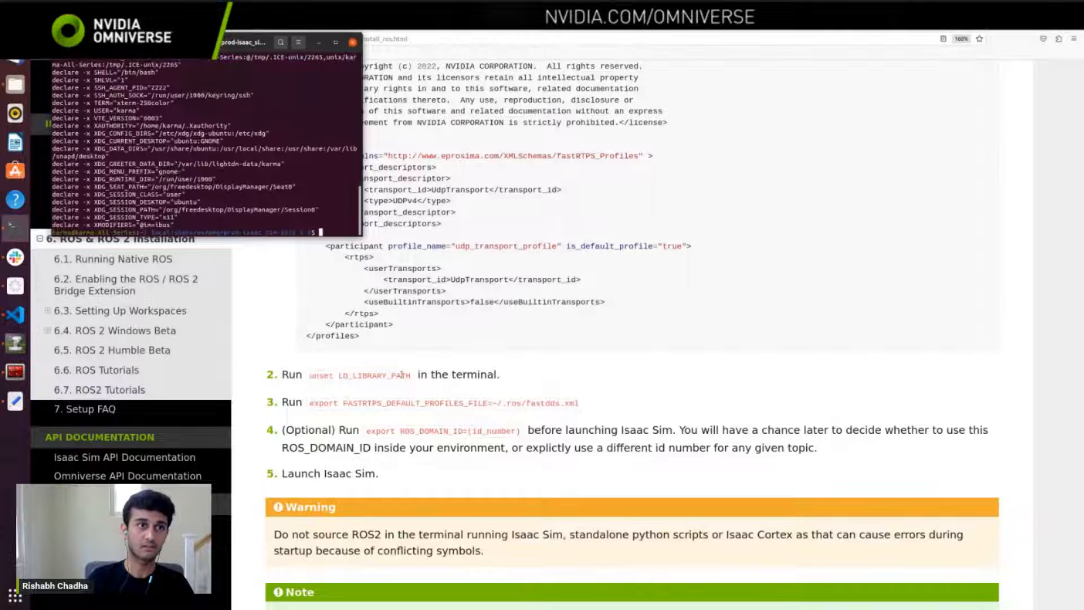
pyautogui.click(336, 43)
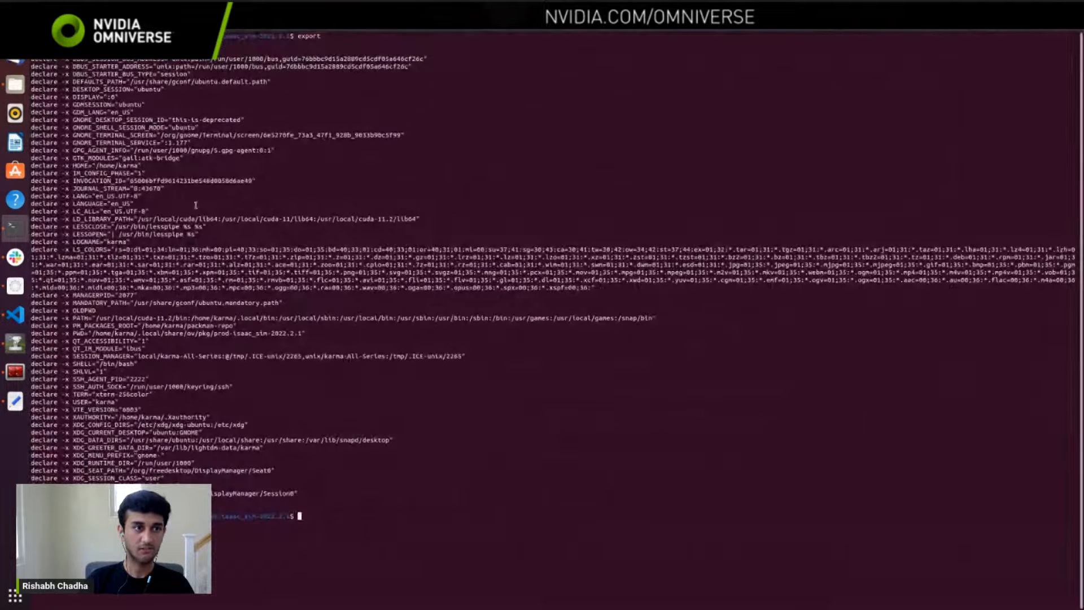
pyautogui.moveTo(421, 222); pyautogui.dragTo(75, 219)
pyautogui.click(424, 218)
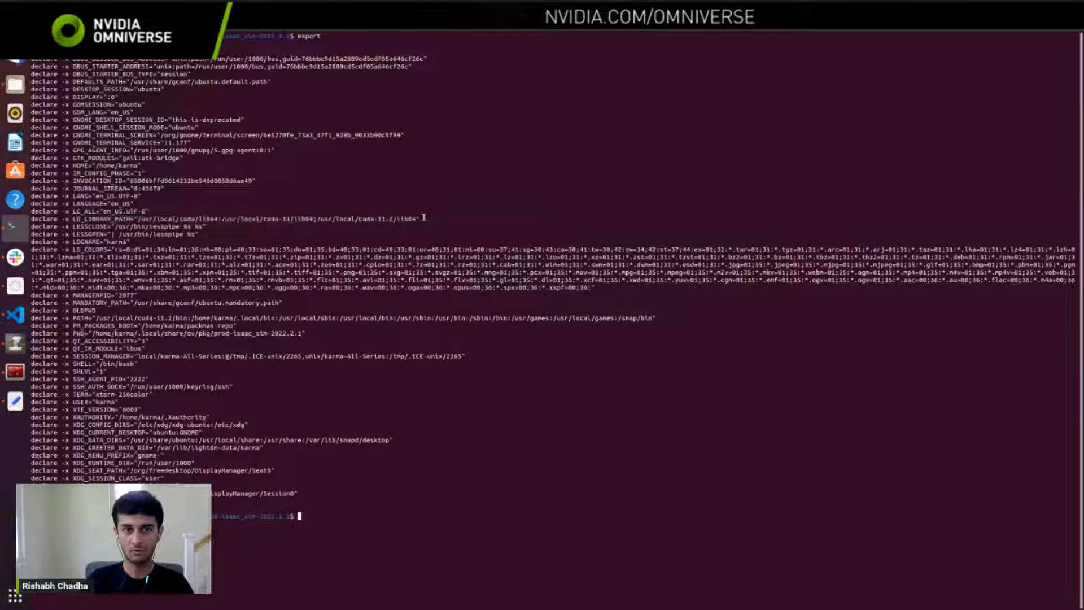
pyautogui.moveTo(419, 218); pyautogui.dragTo(141, 218)
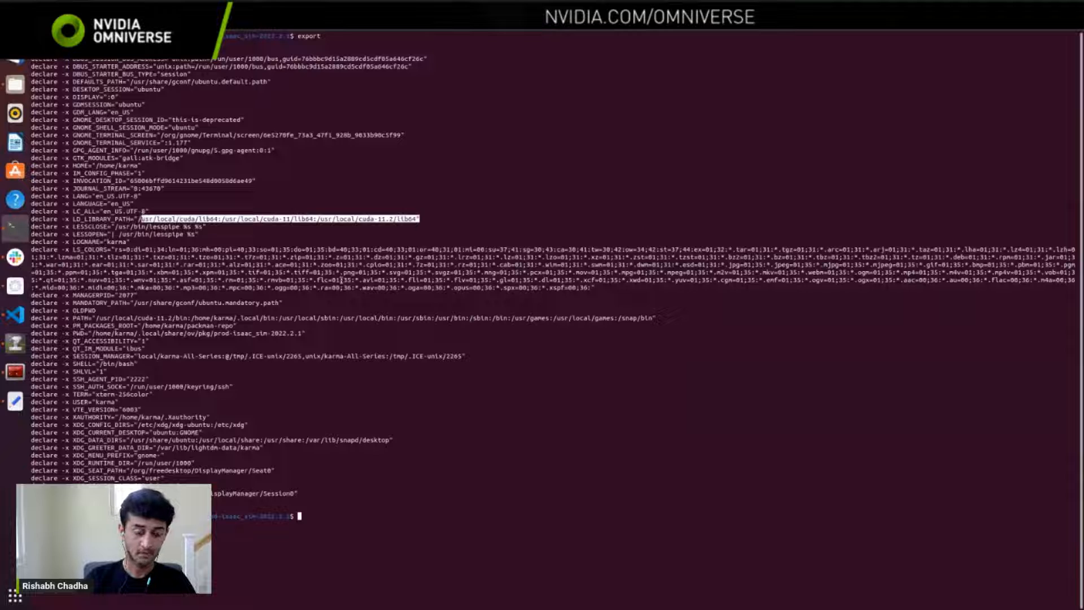
# Step: Copy unset LD_LIBRARY_PATH from the documentation's bridge prep steps and run it in the terminal
pyautogui.hotkey('alt', 'Tab')
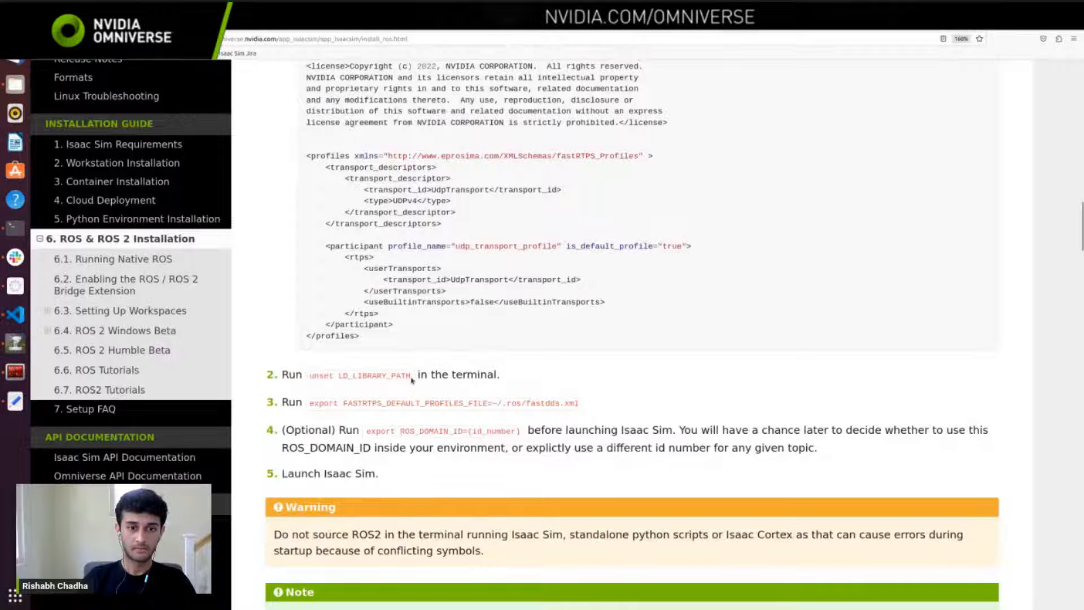
pyautogui.moveTo(411, 376); pyautogui.dragTo(310, 376)
pyautogui.hotkey('ctrl', 'c')
pyautogui.hotkey('alt', 'Tab')
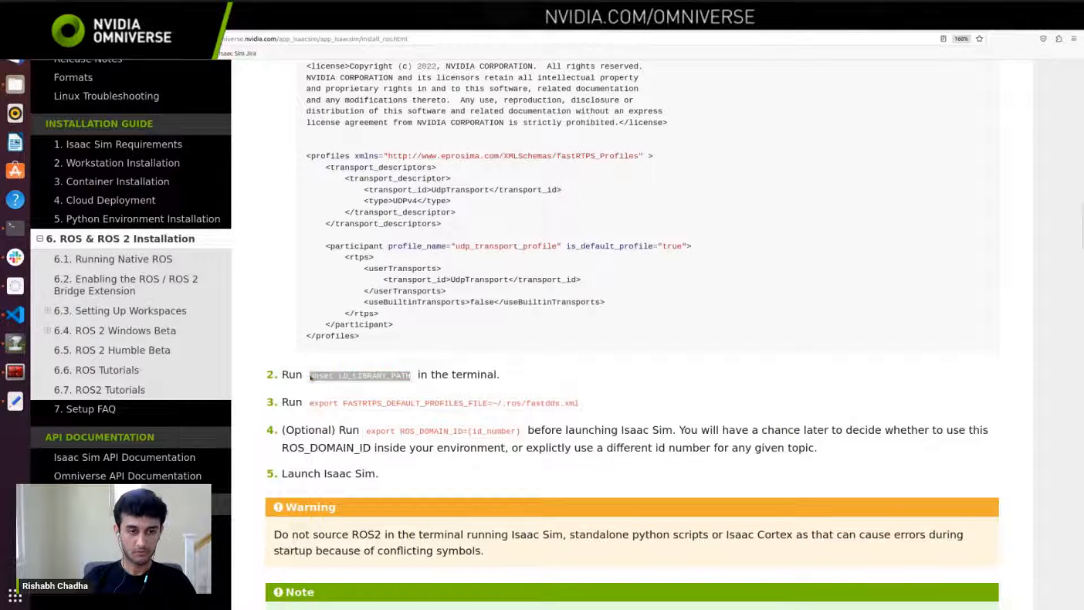
pyautogui.hotkey('ctrl', 'shift', 'v')
pyautogui.press('Return')
# Step: Copy the documentation's FASTRTPS_DEFAULT_PROFILES_FILE export command and run it in the terminal with the value ros2_workspace/fastdds.xml
pyautogui.hotkey('alt', 'Tab')
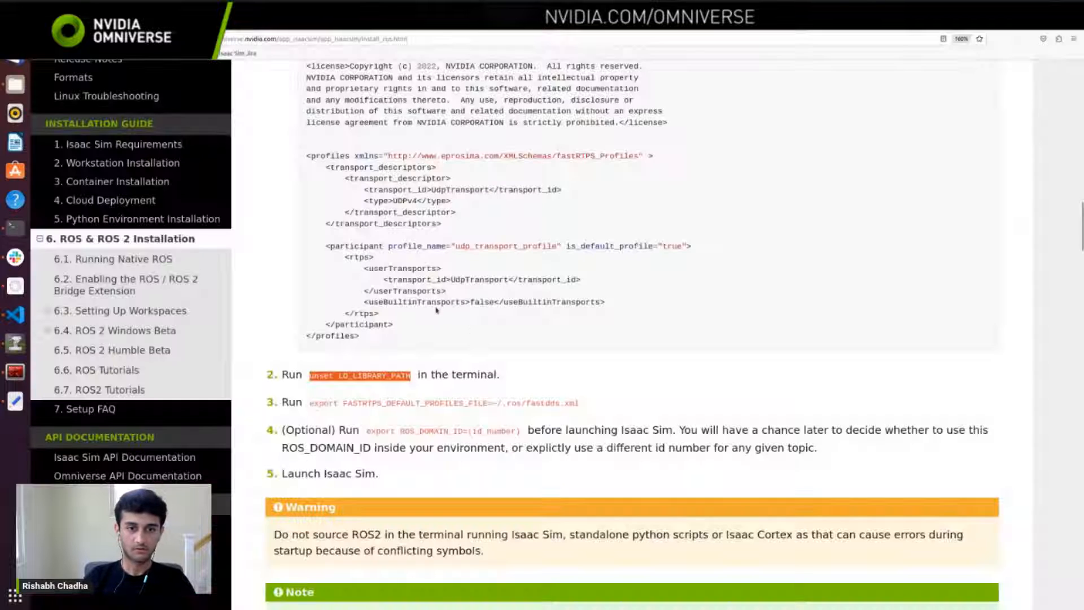
pyautogui.moveTo(486, 404); pyautogui.dragTo(309, 398)
pyautogui.hotkey('ctrl', 'c')
pyautogui.hotkey('alt', 'Tab')
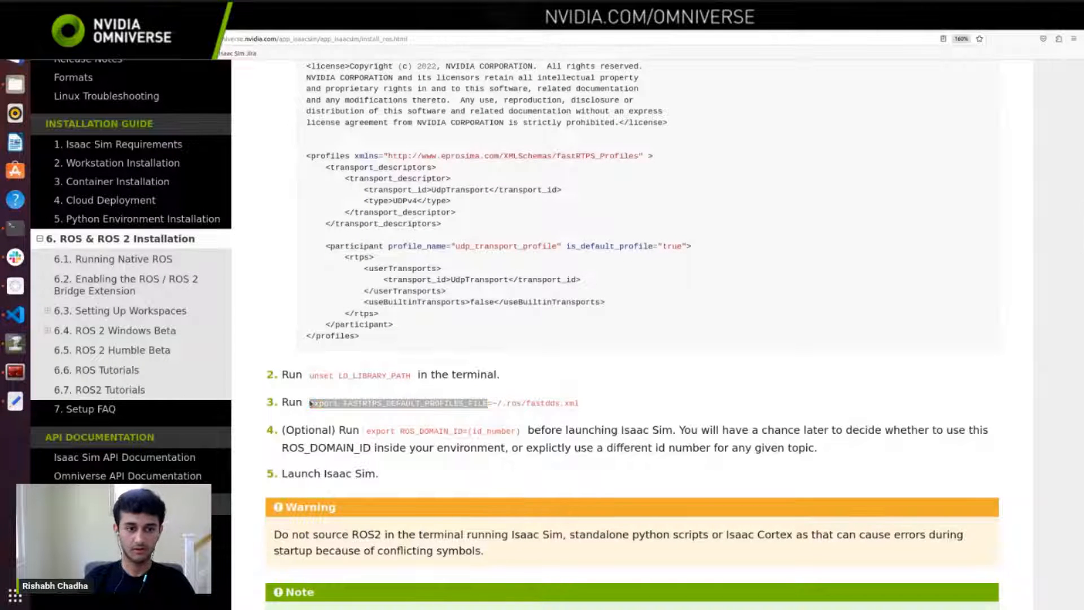
pyautogui.hotkey('ctrl', 'shift', 'v')
pyautogui.write('=')
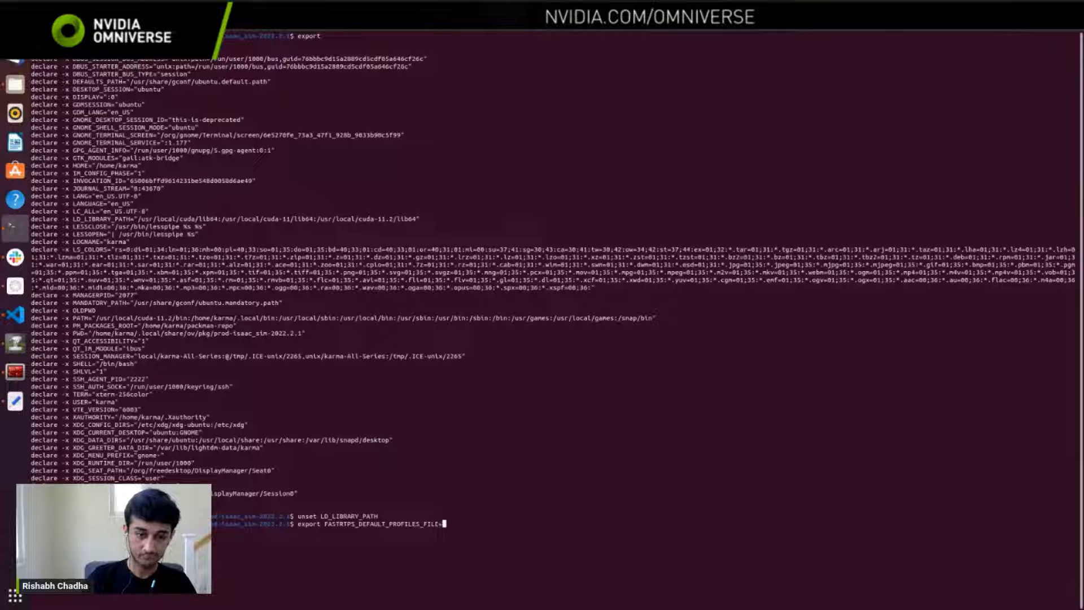
pyautogui.write('ros2')
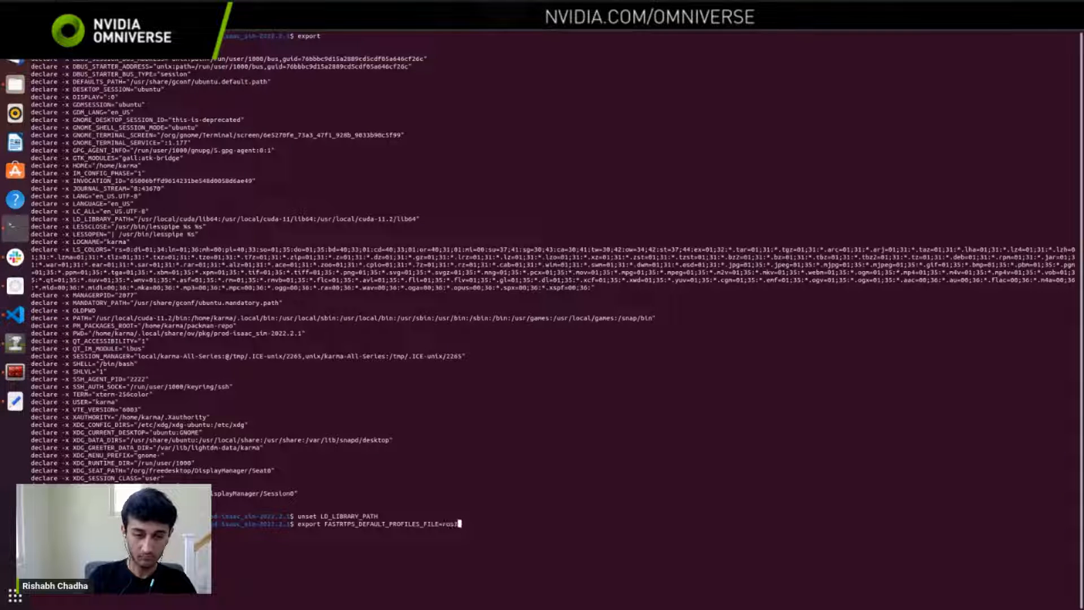
pyautogui.write('_workspace/fastdds.xml')
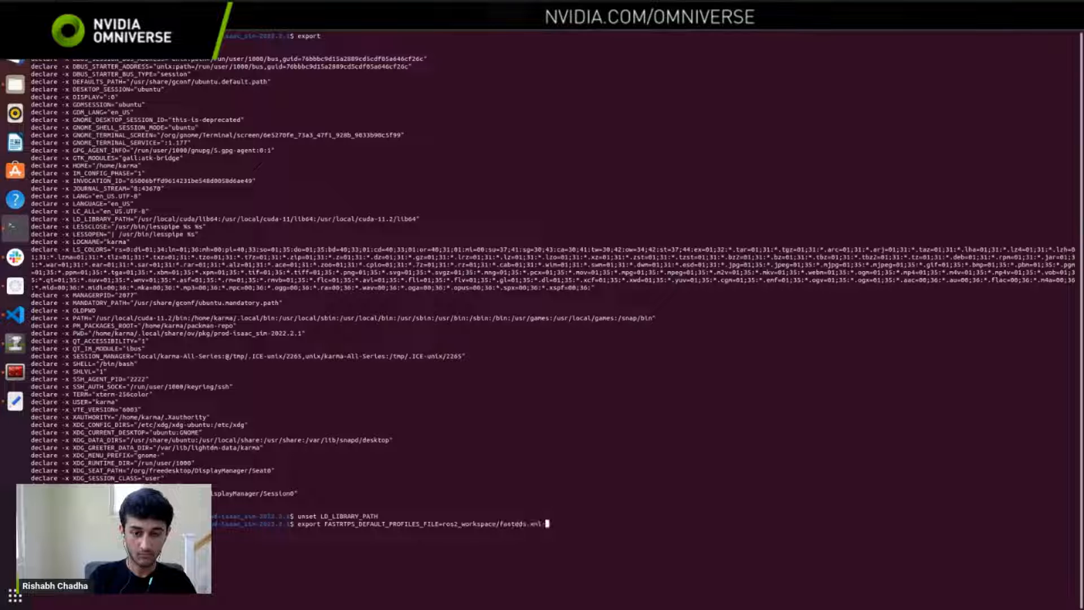
pyautogui.press('Return')
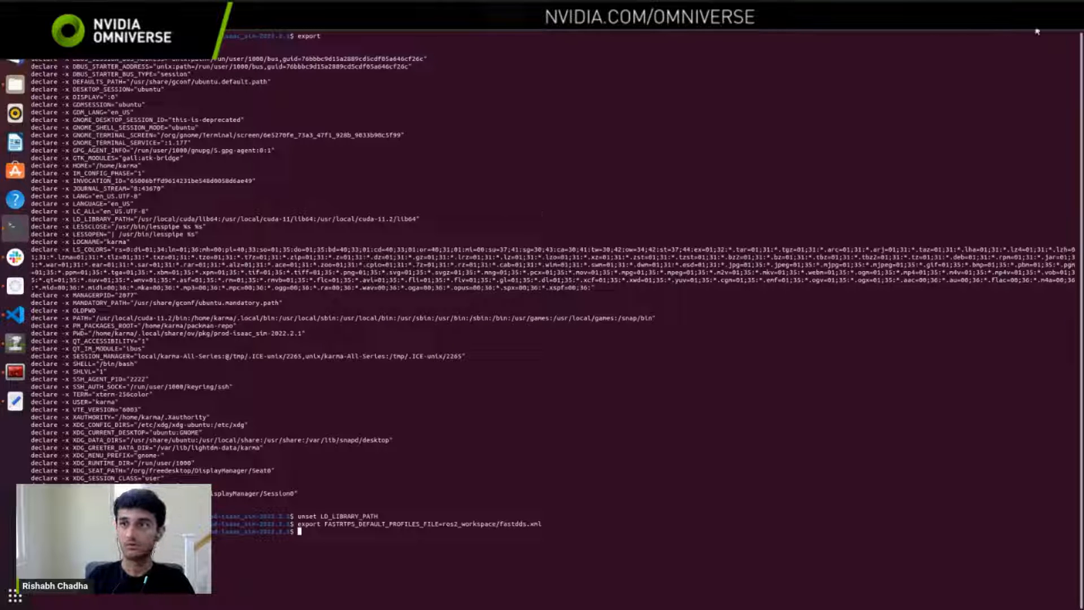
# Step: Restore the terminal to its smaller window size and launch Isaac Sim with ./isaac-sim.sh
pyautogui.click(1057, 30)
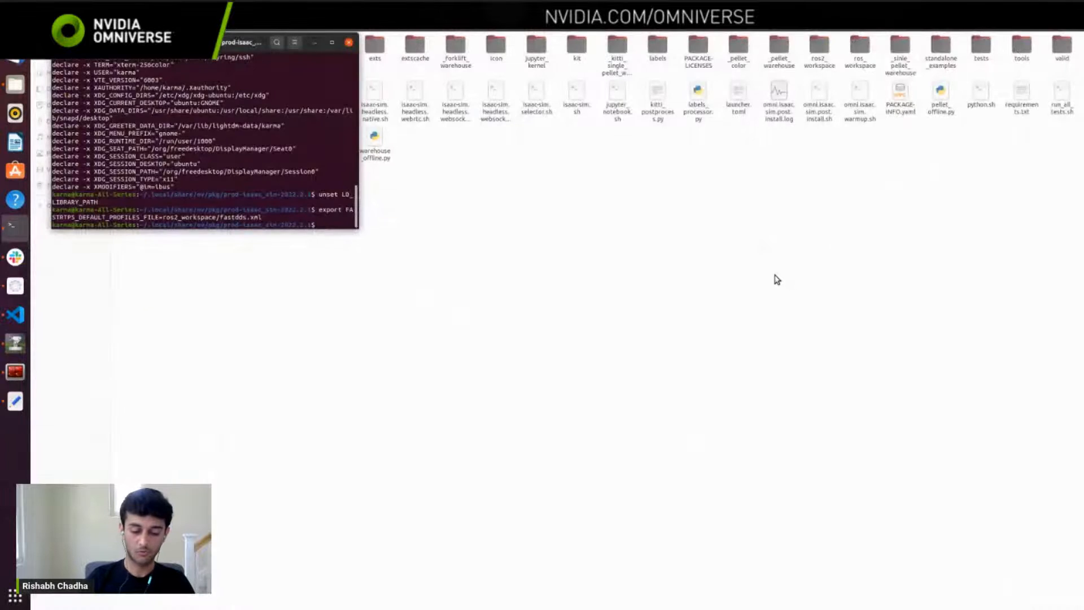
pyautogui.write('./iss')
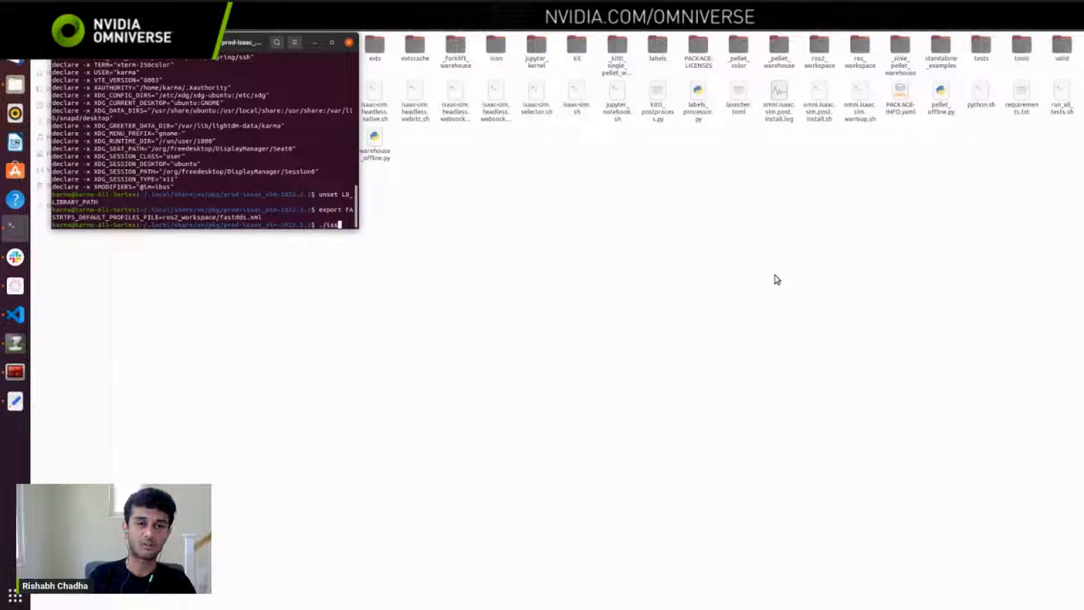
pyautogui.press('Tab')
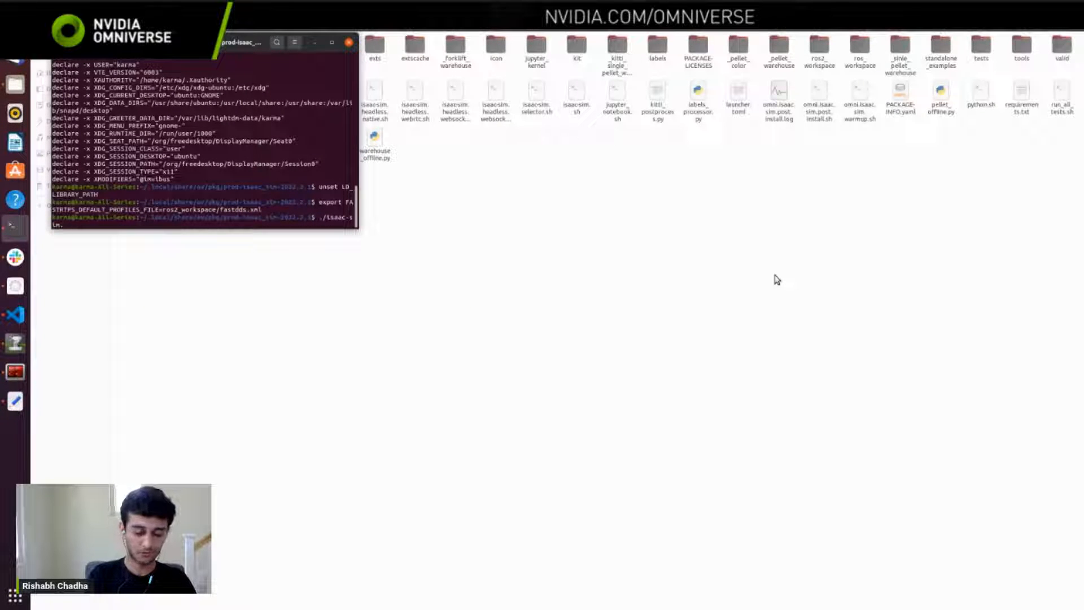
pyautogui.write('sh')
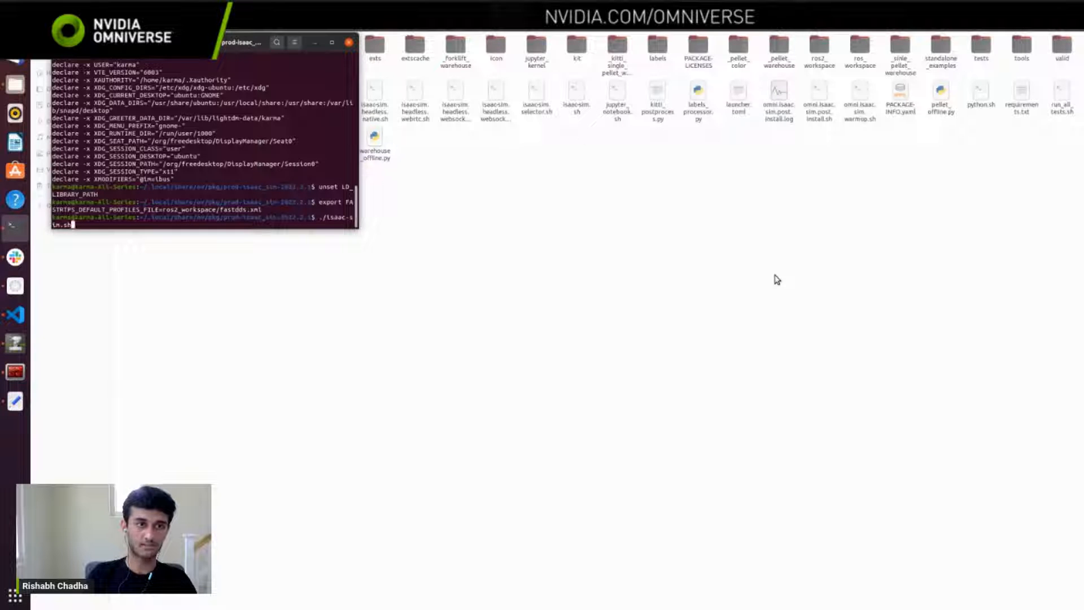
pyautogui.press('Return')
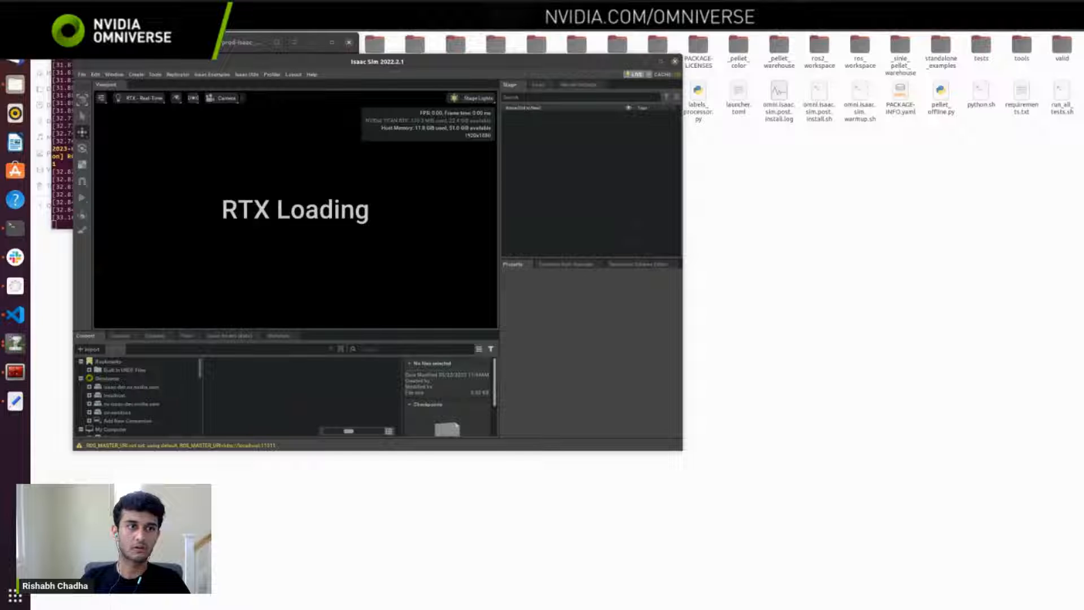
# Step: Switch to the Isaac Sim documentation in Firefox and open the Omni.Anim.People page under Warehouse Logistics
pyautogui.click(16, 59)
pyautogui.click(83, 89)
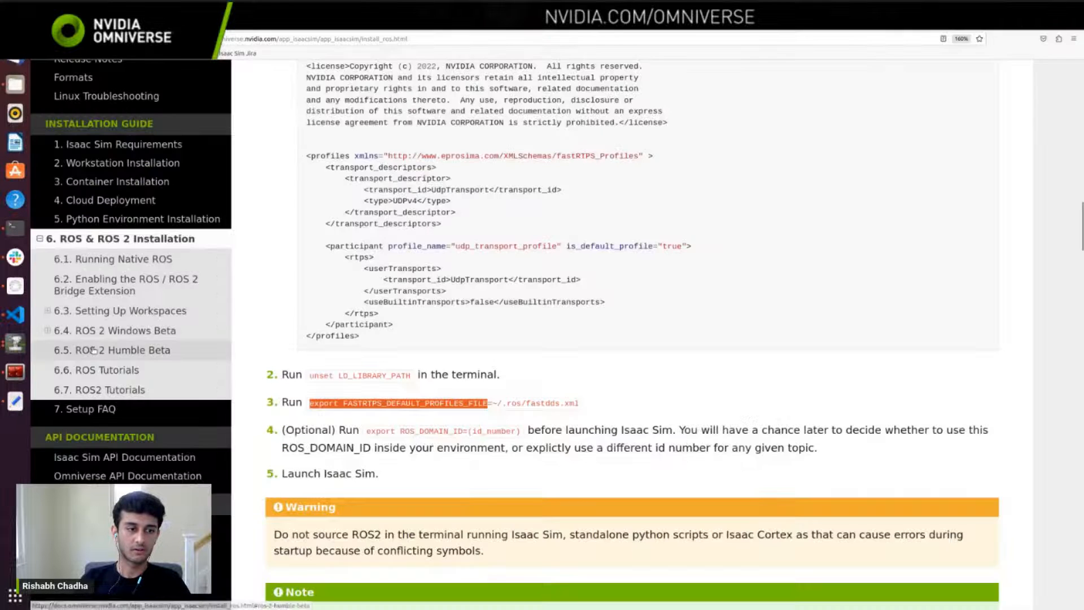
pyautogui.scroll(-15, 93, 350)
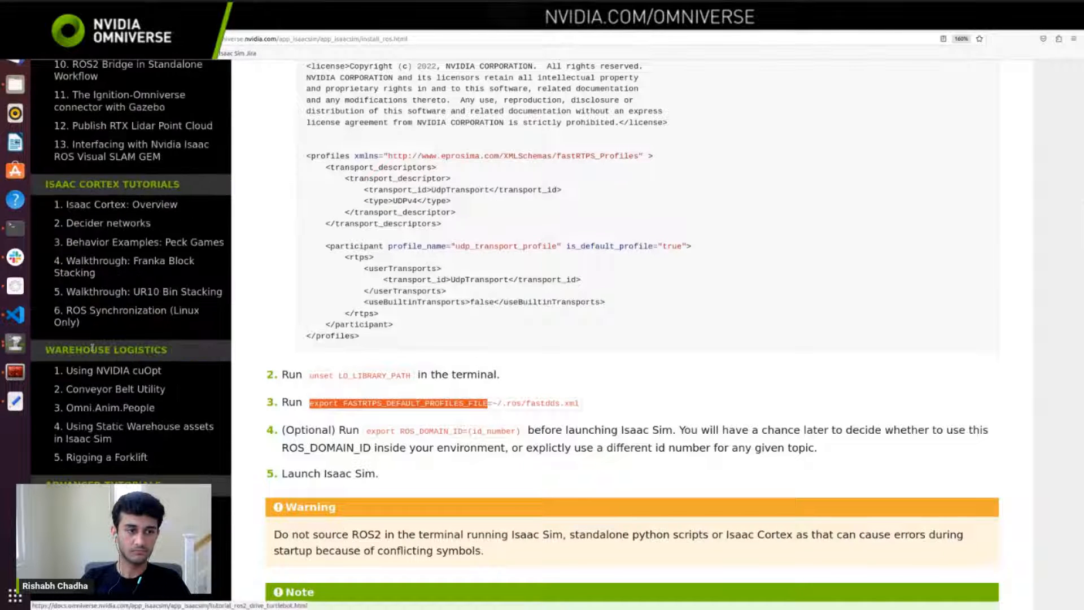
pyautogui.scroll(-7, 93, 348)
pyautogui.scroll(3, 133, 282)
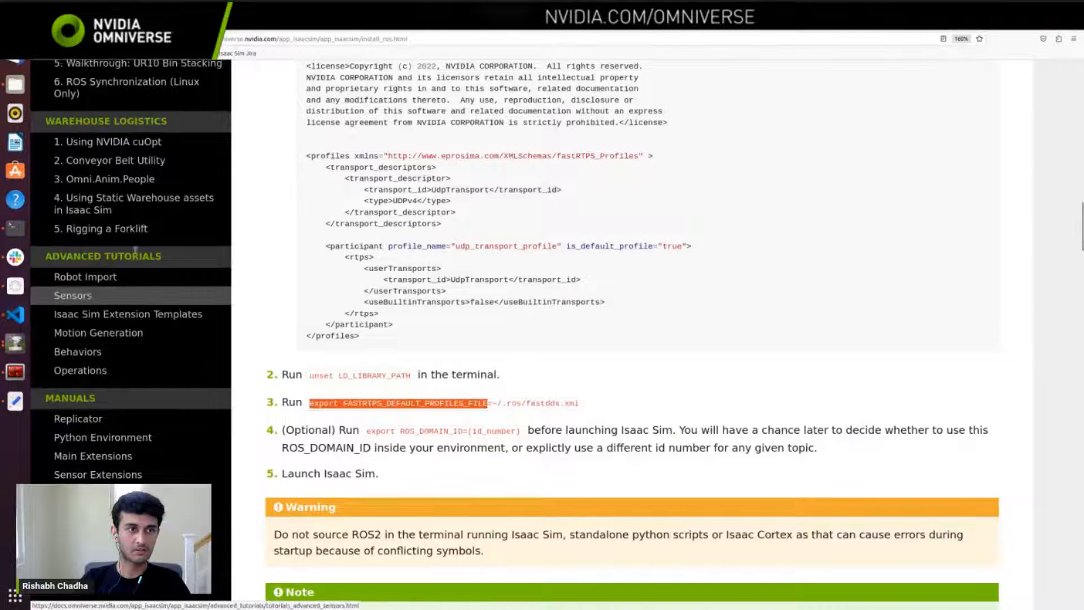
pyautogui.click(104, 179)
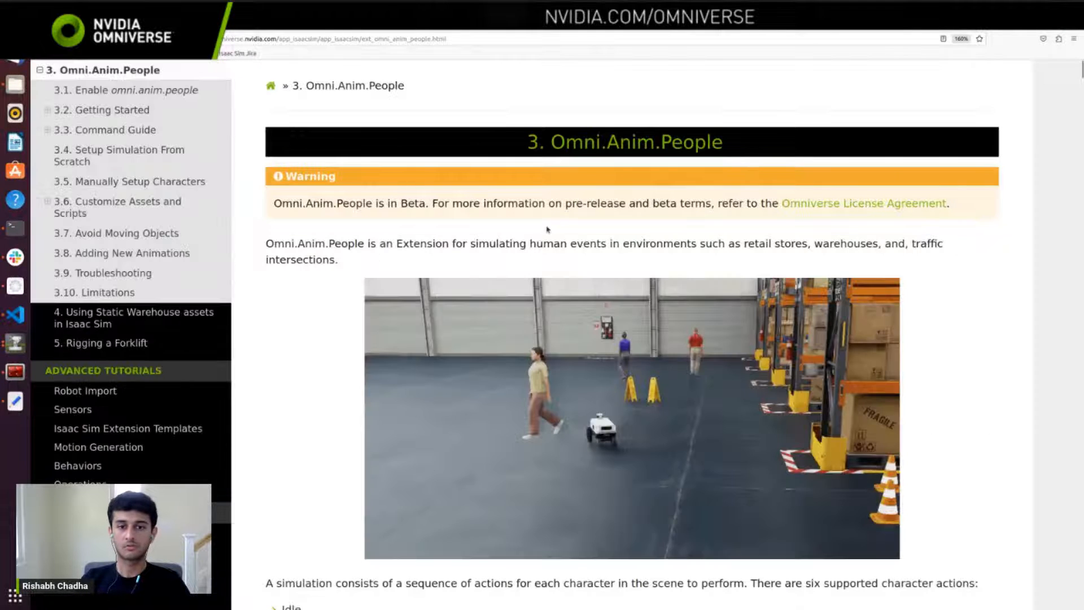
# Step: Look through the Omni.Anim.People introduction, the extension setup and the Basic Usage instructions
pyautogui.scroll(-5, 547, 230)
pyautogui.scroll(5, 547, 230)
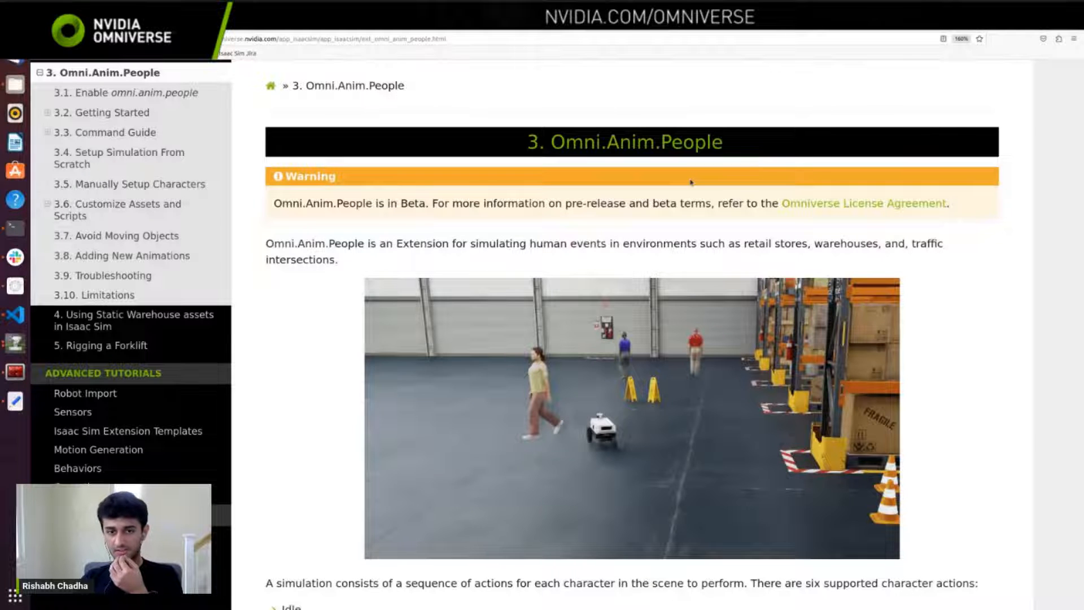
pyautogui.scroll(-1, 691, 183)
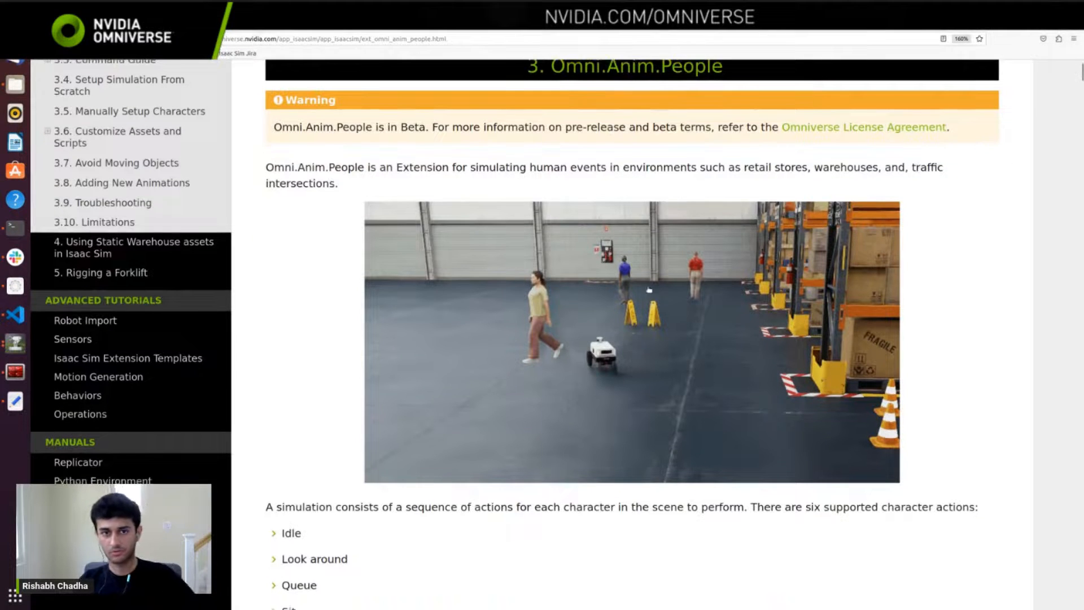
pyautogui.scroll(-10, 648, 289)
pyautogui.scroll(-20, 649, 289)
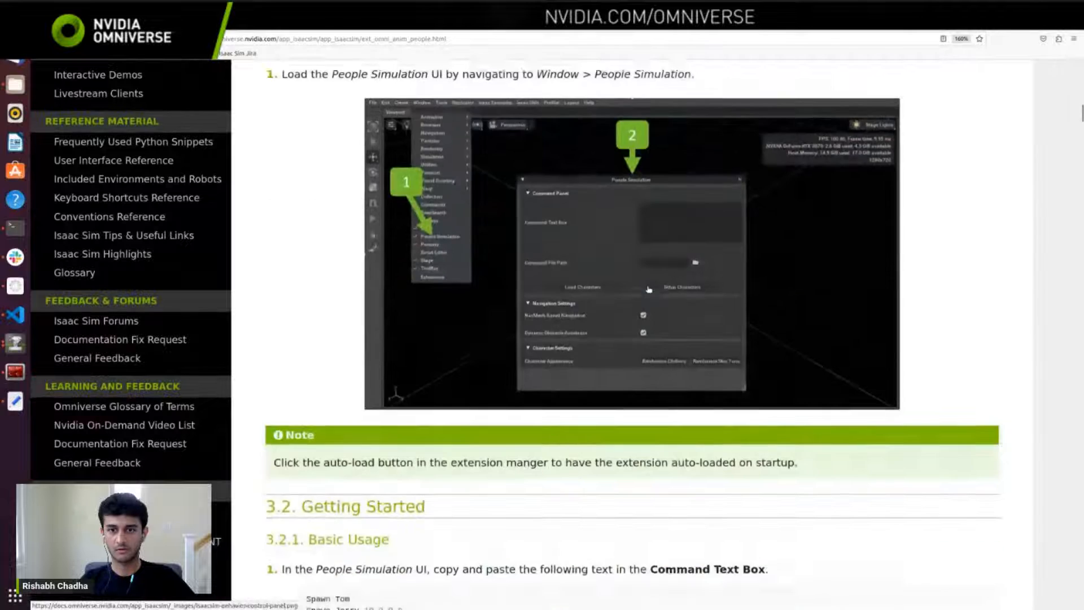
pyautogui.scroll(5, 649, 289)
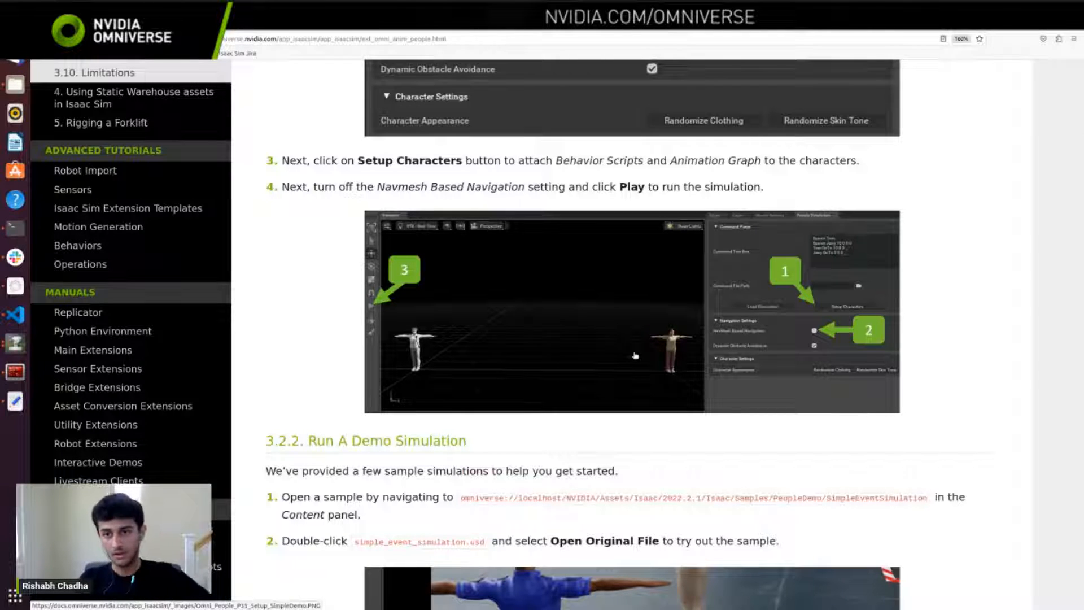
# Step: Review the demo simulation instructions and the Command Guide from Spawn through Queue on the Omni.Anim.People page
pyautogui.scroll(-15, 635, 356)
pyautogui.scroll(1, 568, 253)
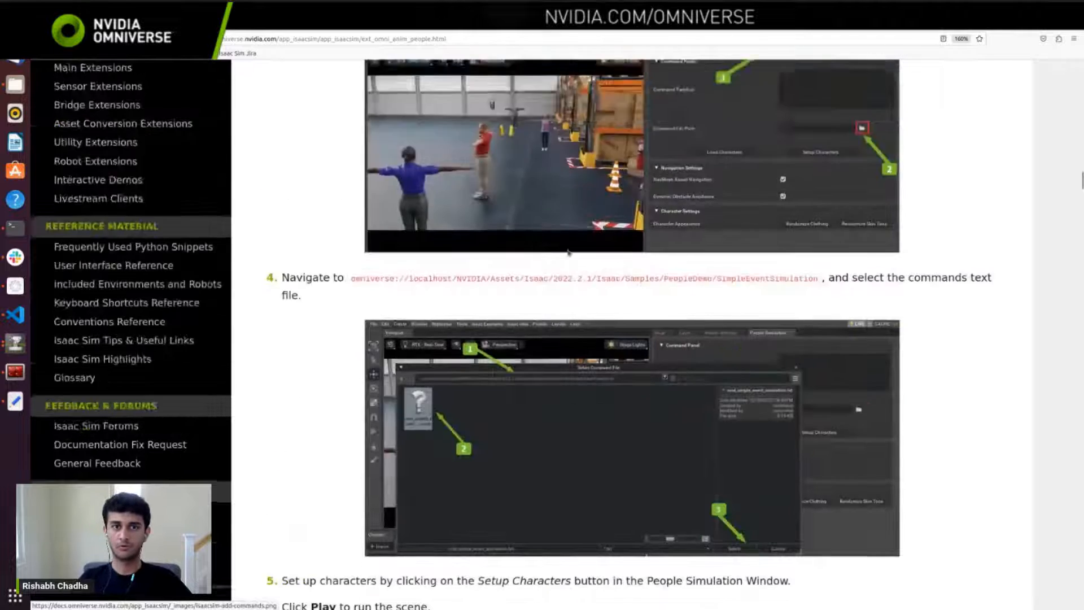
pyautogui.scroll(4, 567, 254)
pyautogui.scroll(-10, 542, 304)
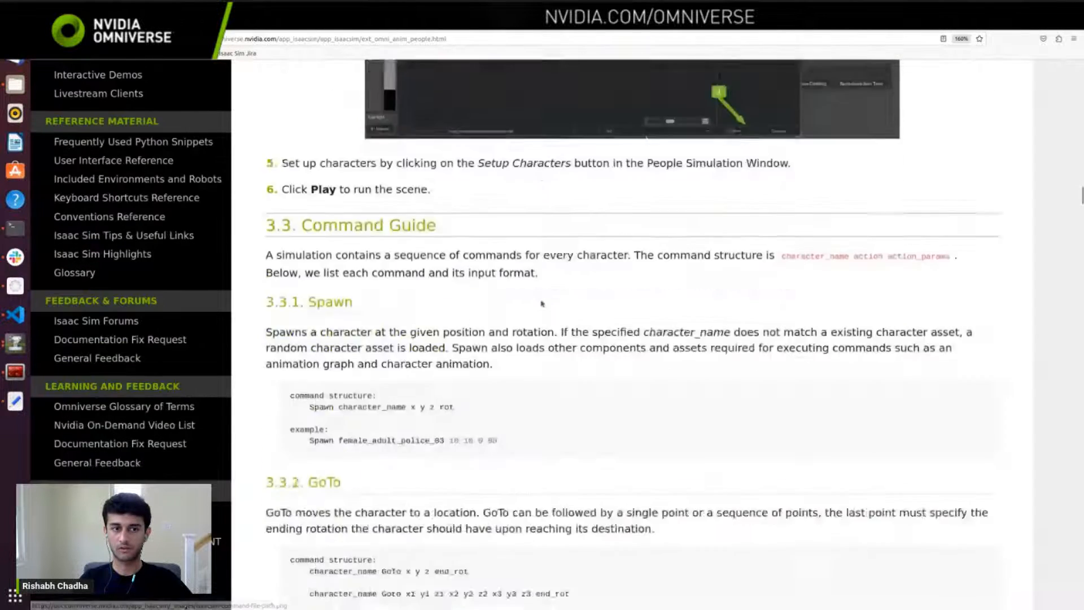
pyautogui.scroll(-5, 541, 304)
pyautogui.scroll(-15, 542, 303)
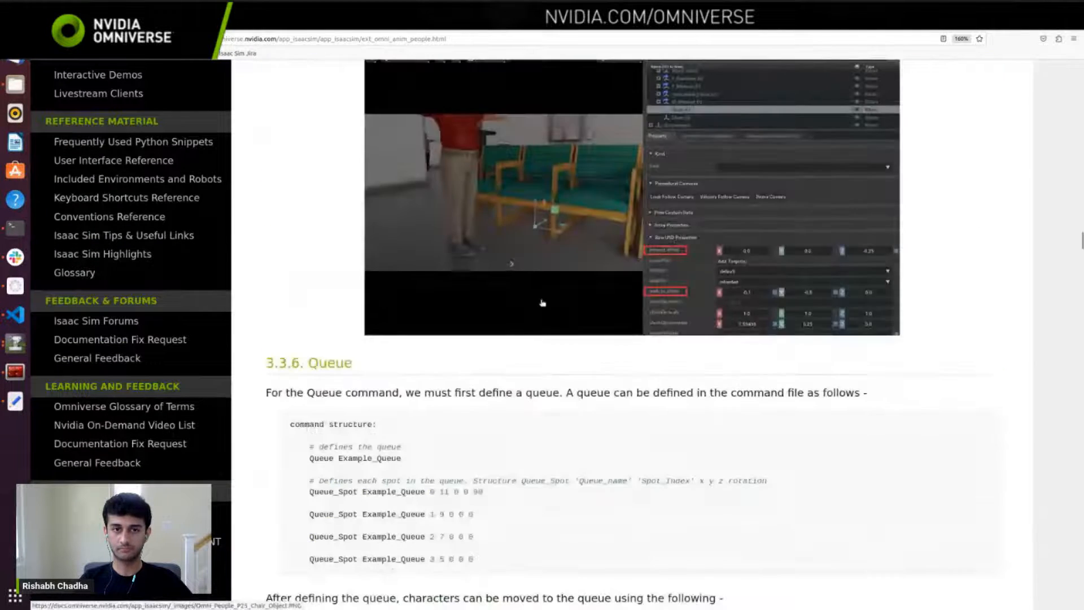
pyautogui.scroll(-8, 542, 303)
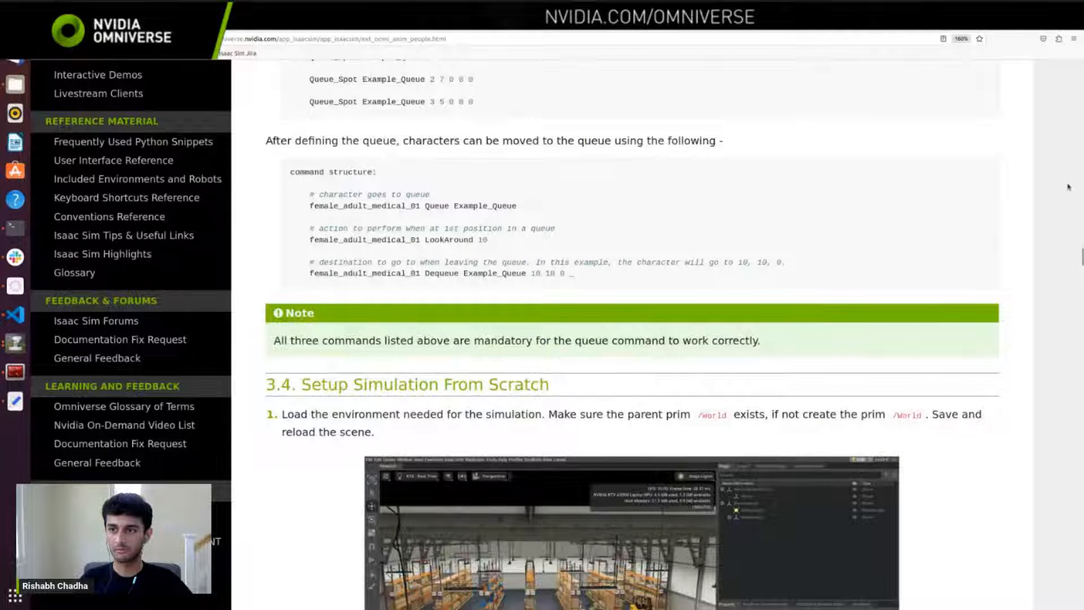
# Step: Skim the rest of the Omni.Anim.People page, from Setup Simulation From Scratch to Adding Custom Character Assets, and return to its beginning
pyautogui.scroll(-10, 1069, 326)
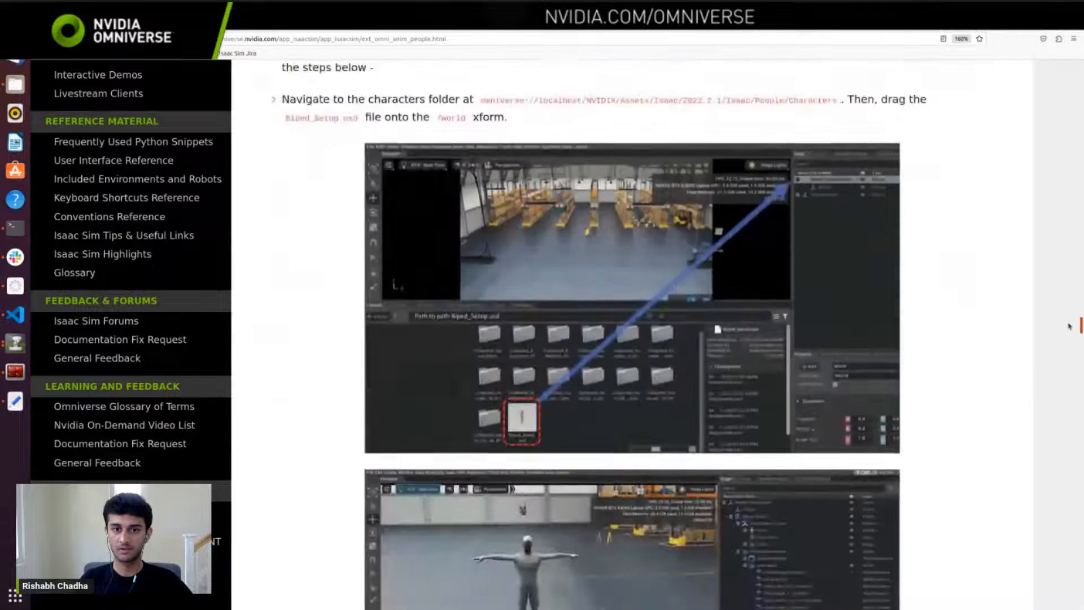
pyautogui.scroll(-12, 1069, 326)
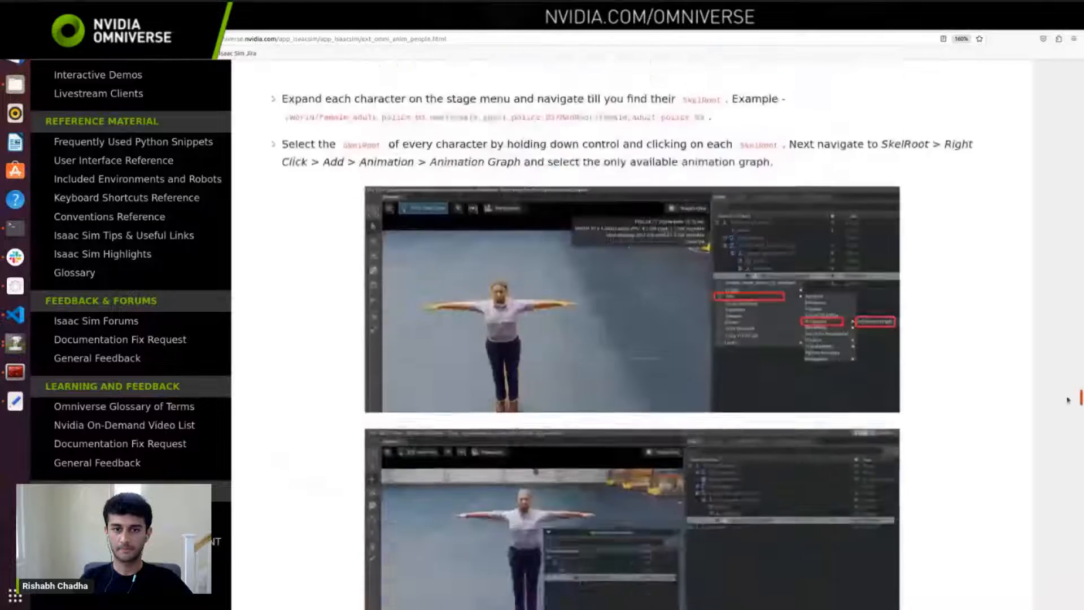
pyautogui.scroll(-10, 1068, 400)
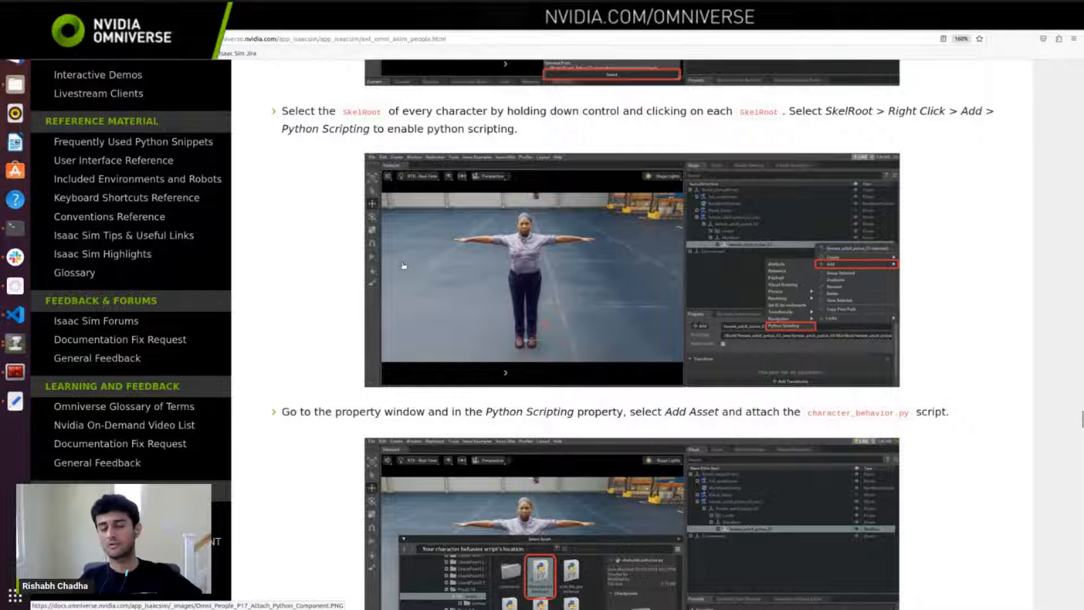
pyautogui.scroll(-10, 401, 259)
pyautogui.scroll(-20, 402, 260)
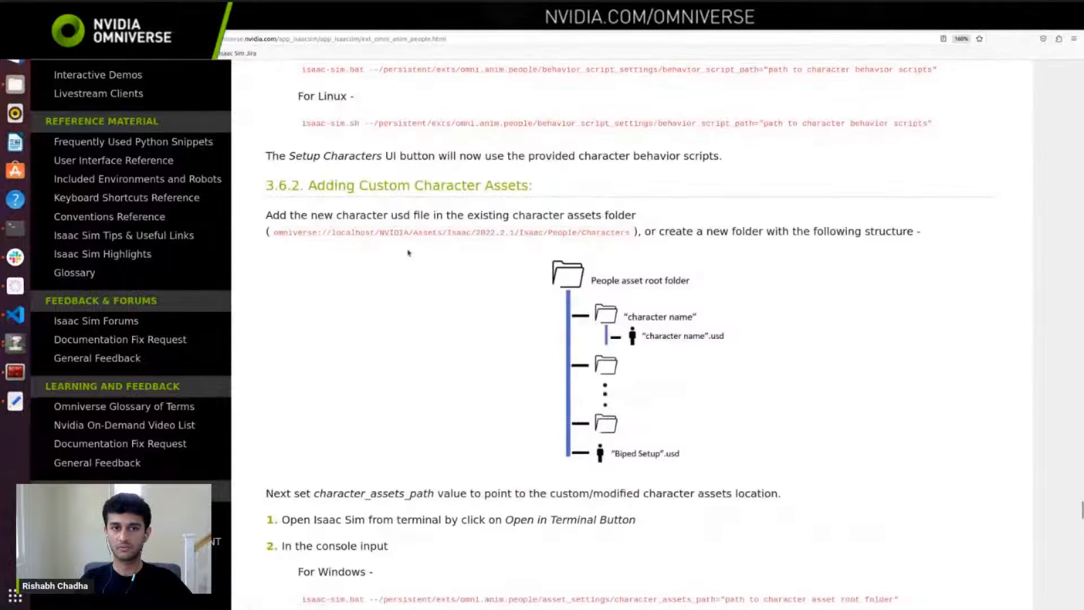
pyautogui.moveTo(1080, 510); pyautogui.dragTo(1080, 68)
pyautogui.click(454, 39)
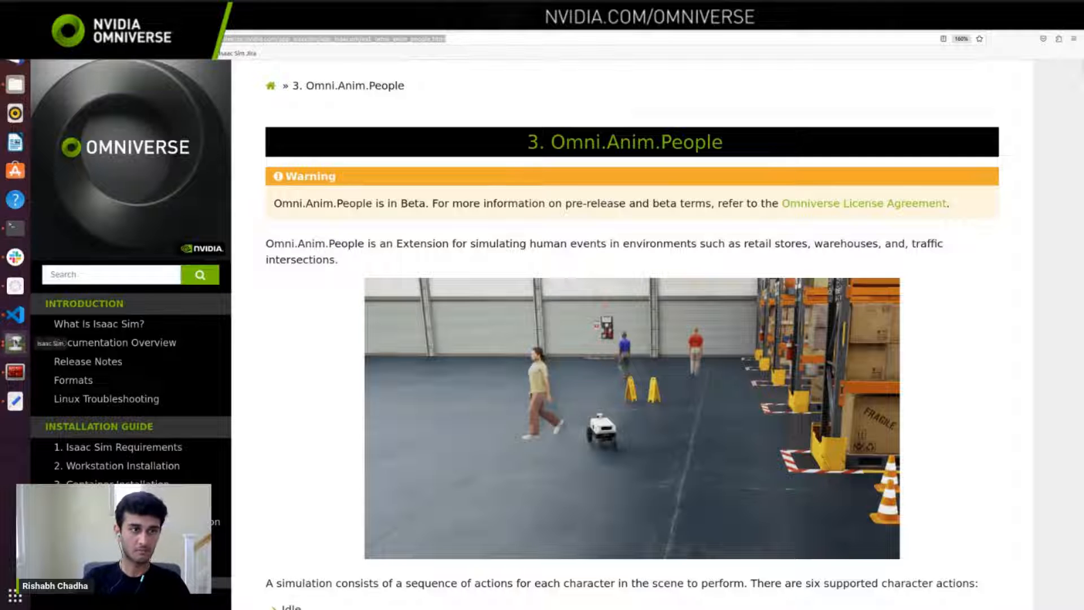
# Step: Switch to Isaac Sim and open the Extensions manager
pyautogui.click(15, 343)
pyautogui.click(660, 61)
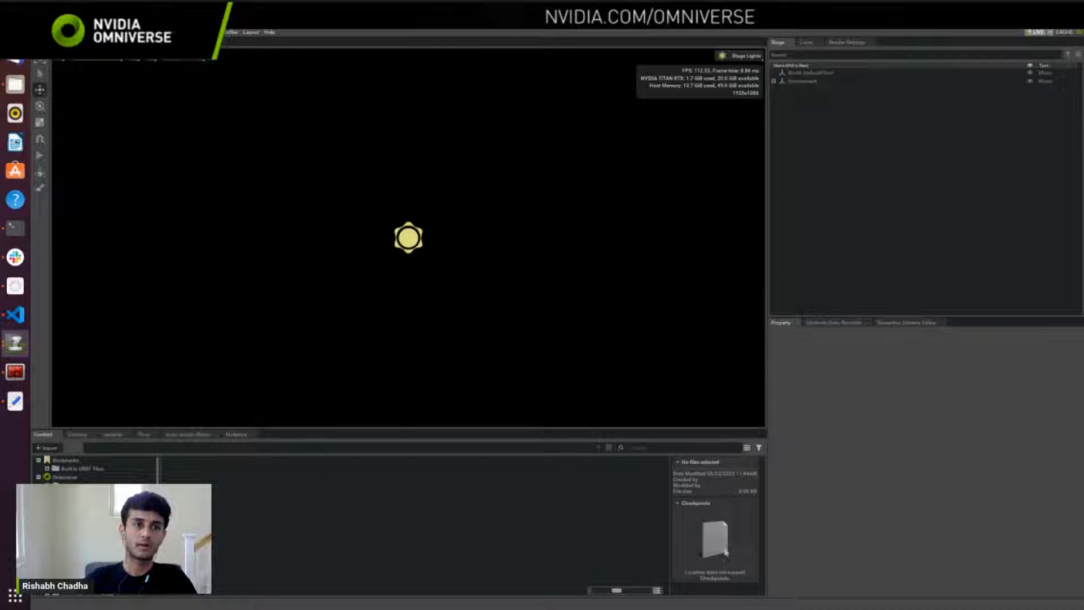
pyautogui.click(198, 32)
pyautogui.moveTo(172, 32)
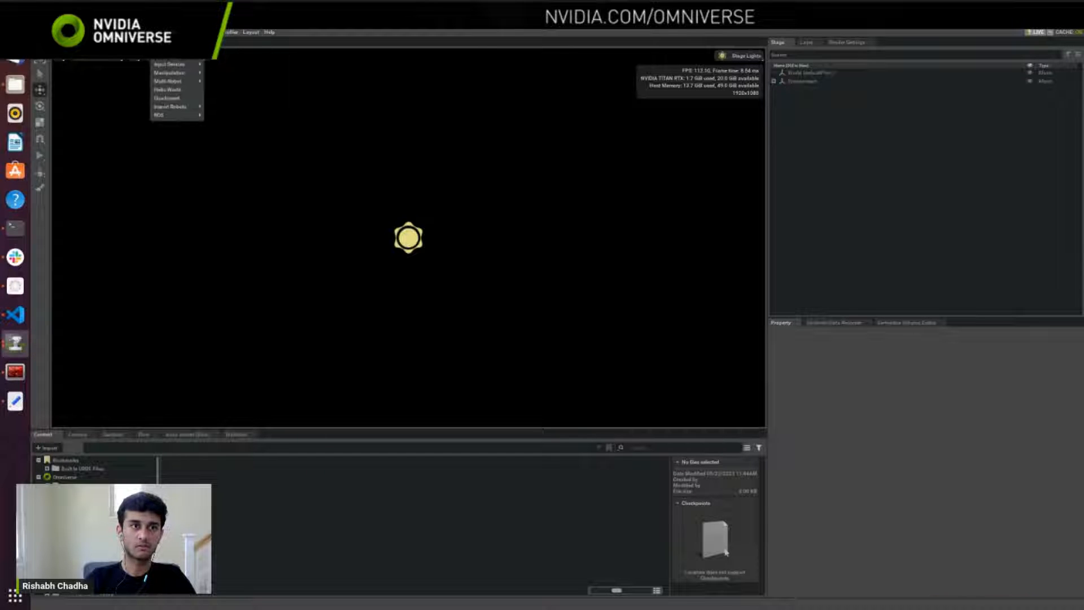
pyautogui.moveTo(174, 118)
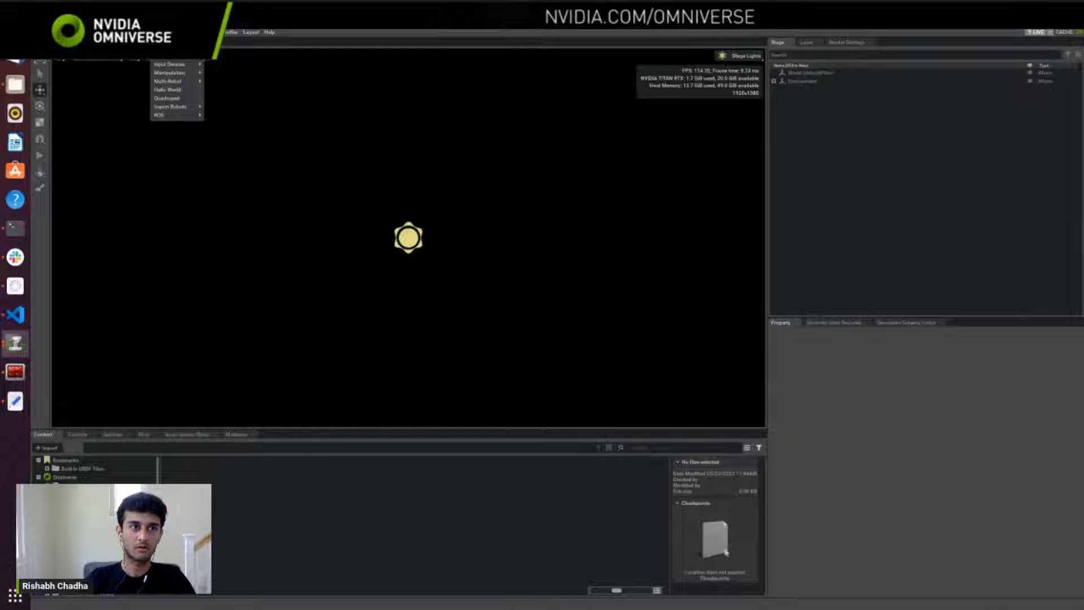
pyautogui.moveTo(66, 33)
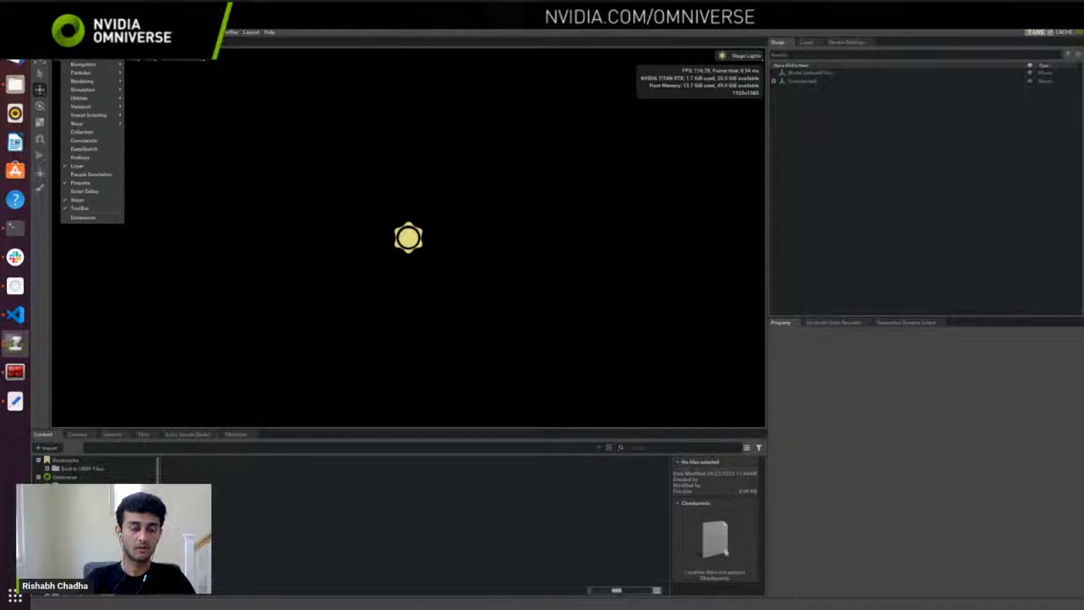
pyautogui.click(91, 219)
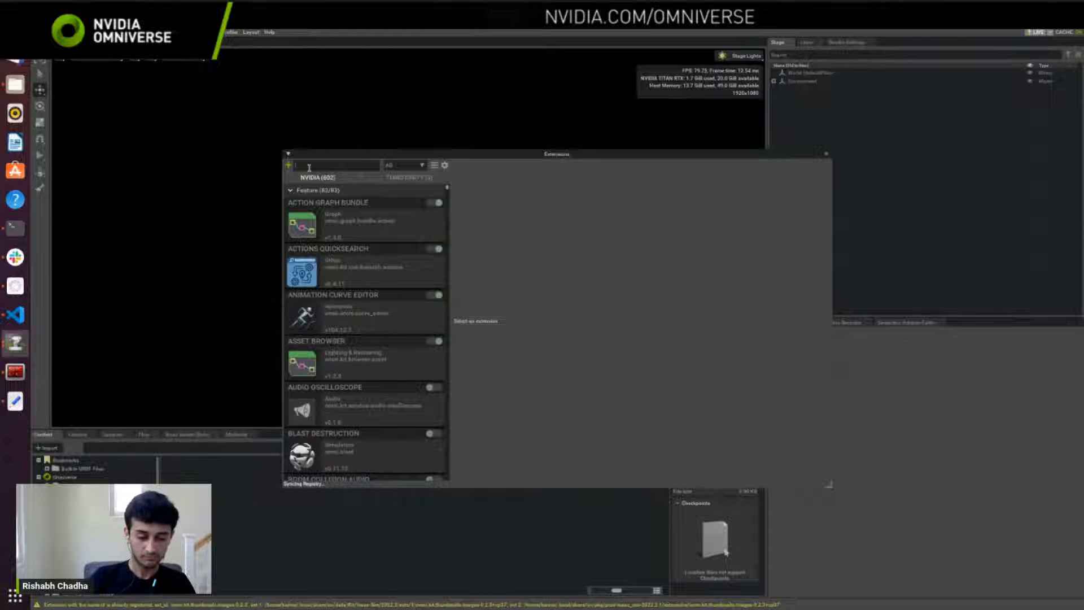
# Step: Search the extensions for "ros", disable ROS Bridge and enable ROS2 Bridge, and close the extension manager
pyautogui.write('ros')
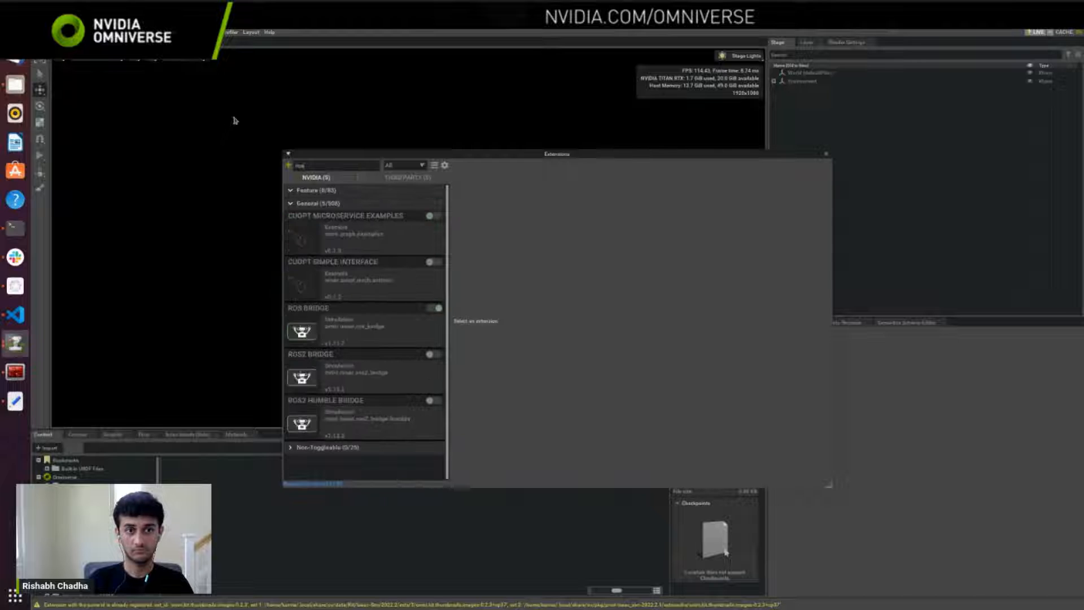
pyautogui.click(435, 307)
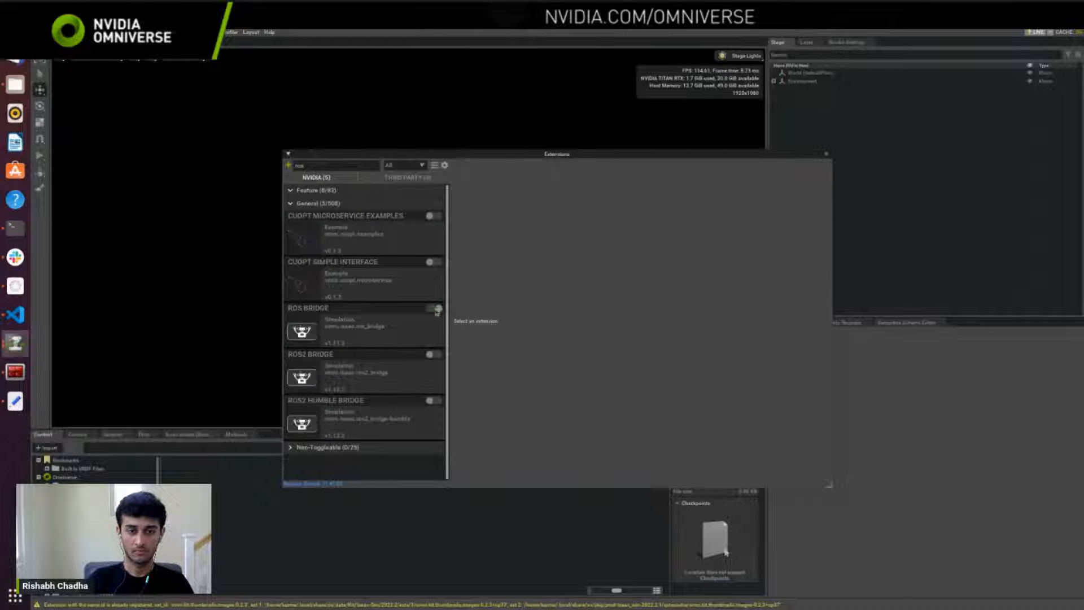
pyautogui.click(438, 357)
pyautogui.click(826, 154)
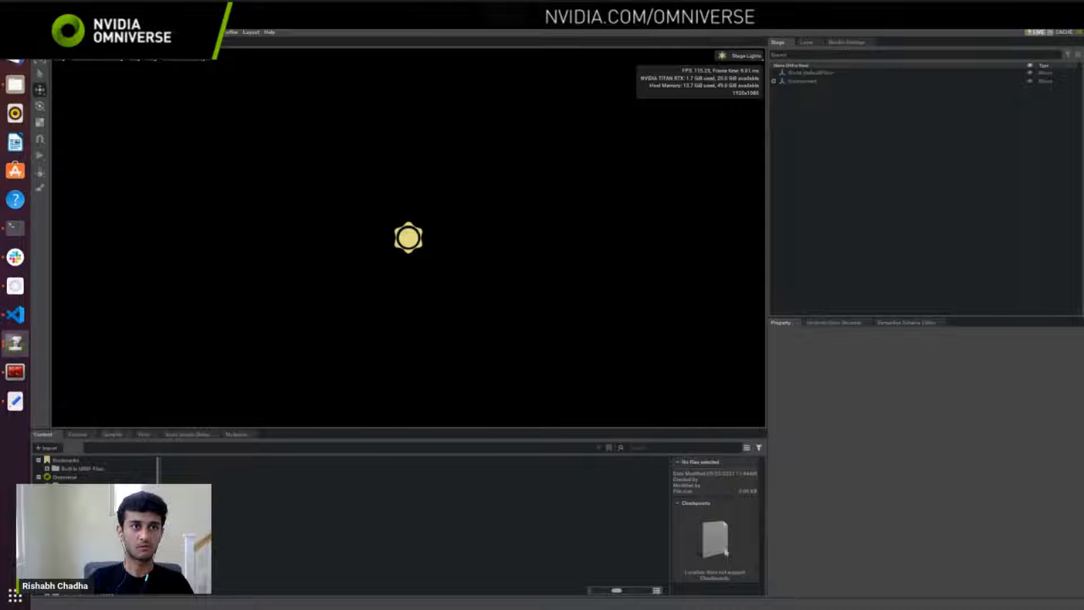
# Step: Open the URDF Importer from the Isaac Sim workflow utilities
pyautogui.click(205, 32)
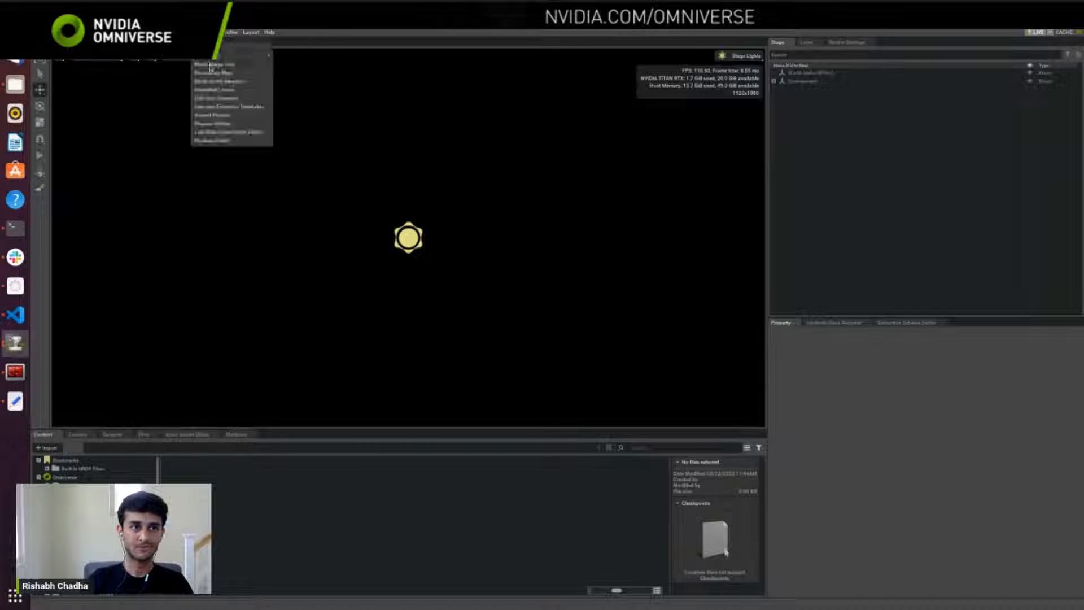
pyautogui.moveTo(229, 56)
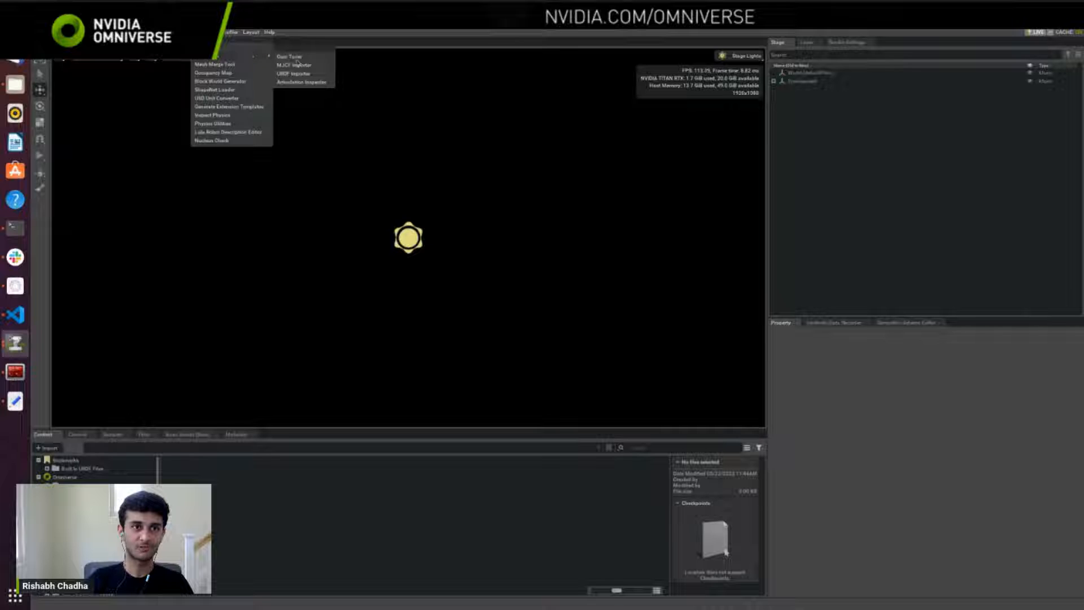
pyautogui.click(304, 74)
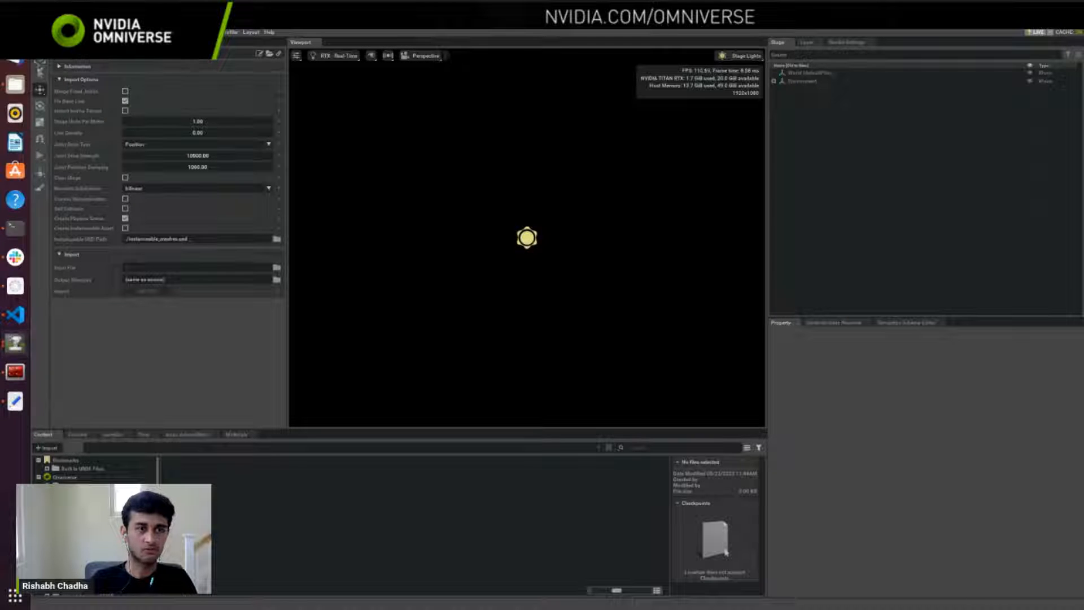
# Step: Switch to the Isaac Sim documentation in Firefox and open the URDF Import: Turtlebot page under ROS 2 Tutorials
pyautogui.hotkey('alt', 'Tab')
pyautogui.hotkey('alt', 'Tab')
pyautogui.scroll(-15, 103, 410)
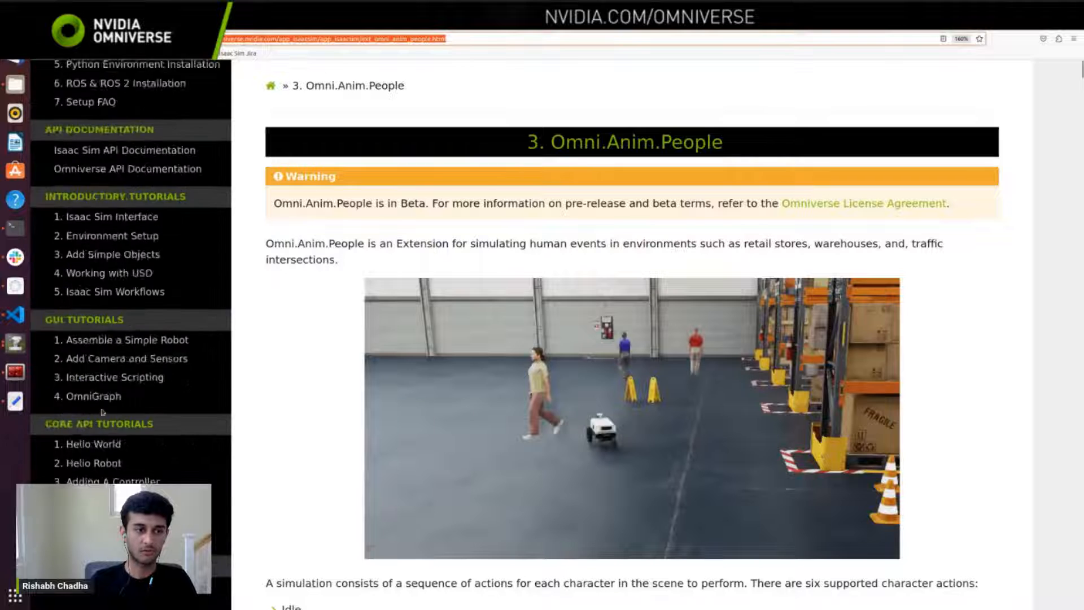
pyautogui.scroll(-5, 104, 410)
pyautogui.scroll(1, 124, 396)
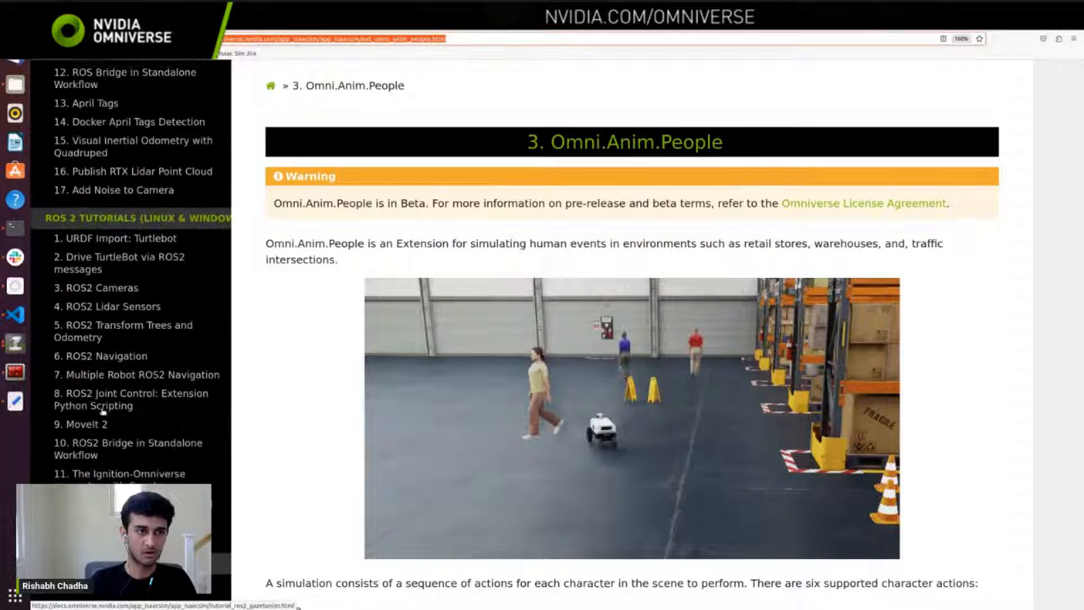
pyautogui.click(138, 243)
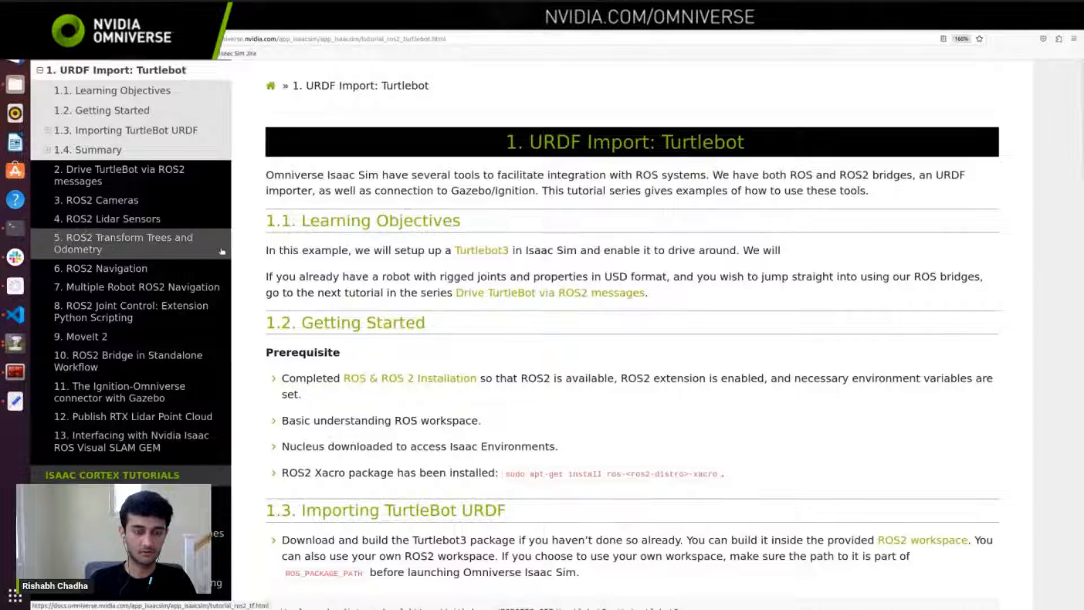
# Step: Return to Isaac Sim and browse the home directory for the turtlebot folder as the URDF importer's input file location
pyautogui.hotkey('alt', 'Tab')
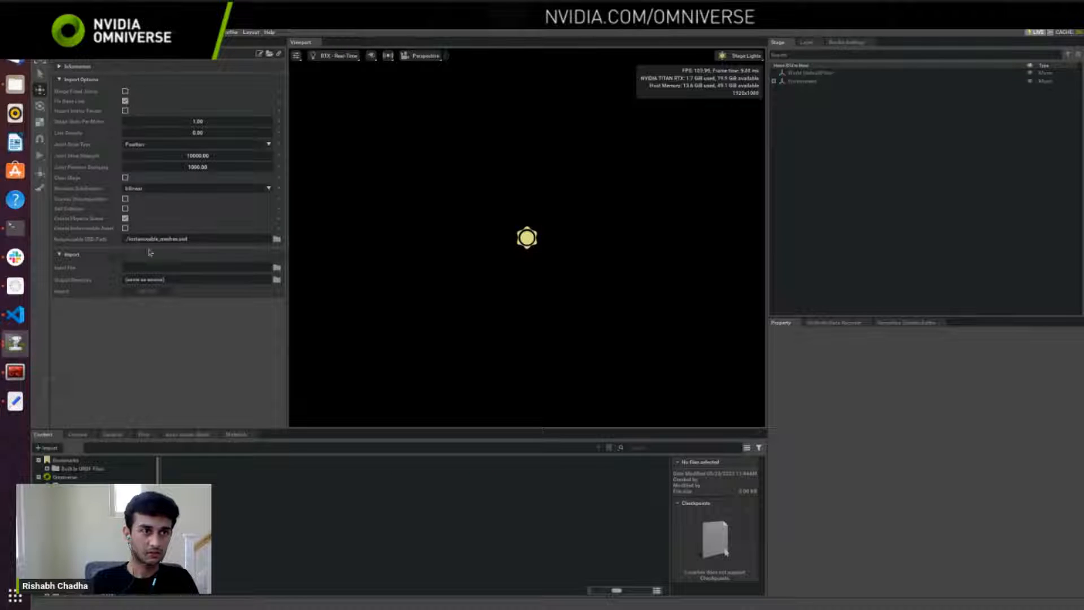
pyautogui.click(277, 267)
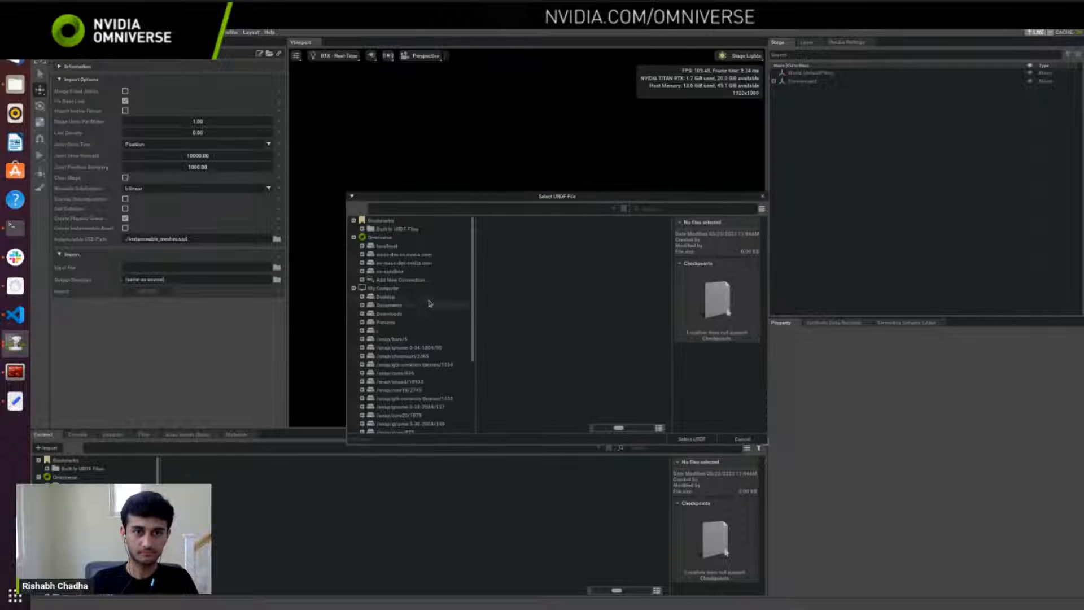
pyautogui.click(400, 313)
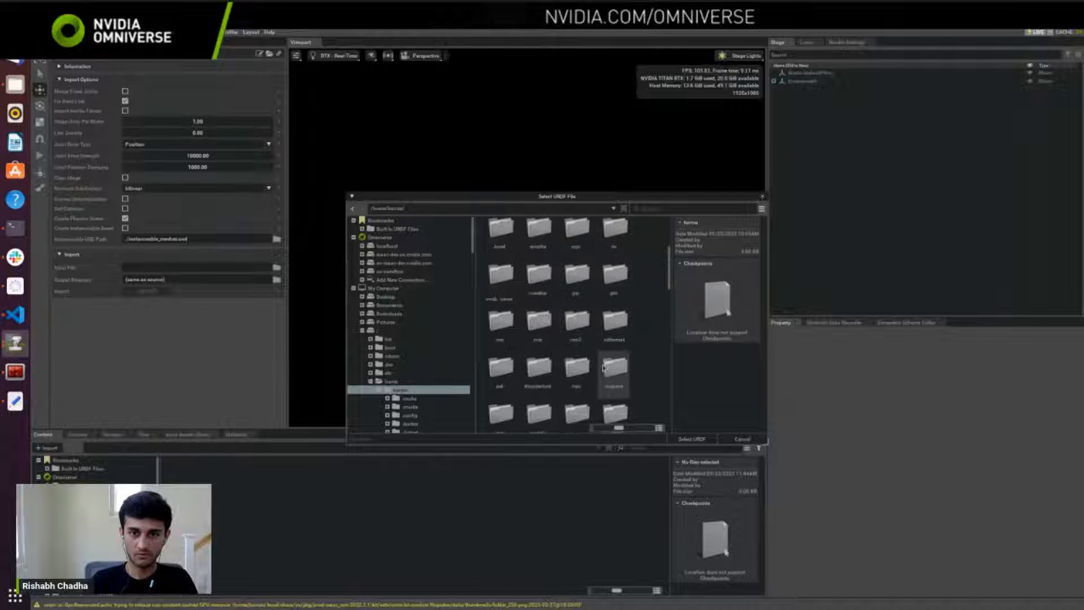
pyautogui.scroll(-5, 605, 368)
pyautogui.scroll(-1, 603, 367)
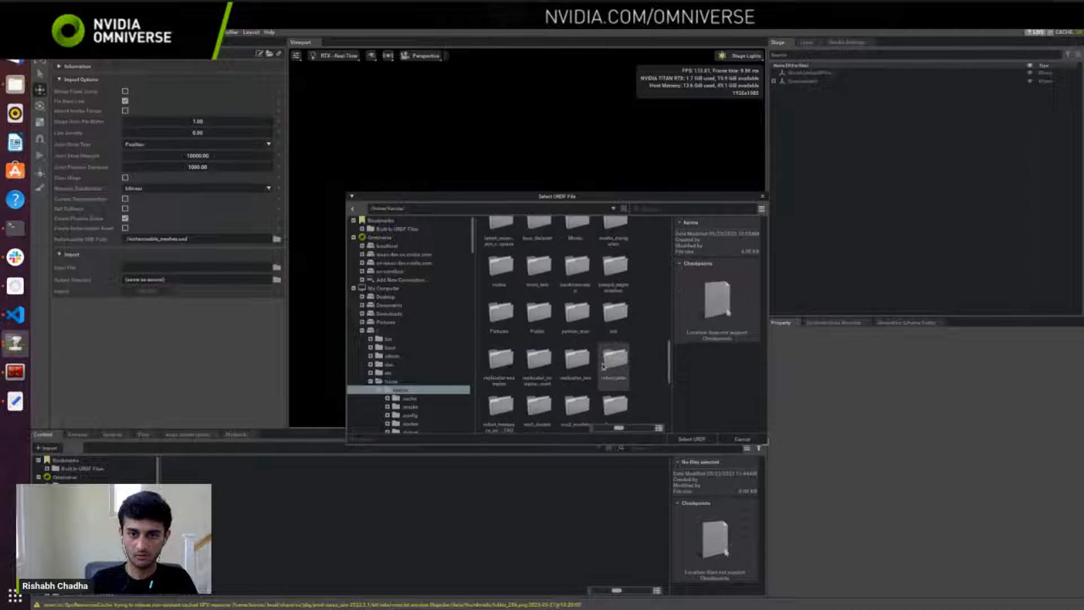
pyautogui.scroll(-3, 605, 356)
pyautogui.scroll(-4, 607, 346)
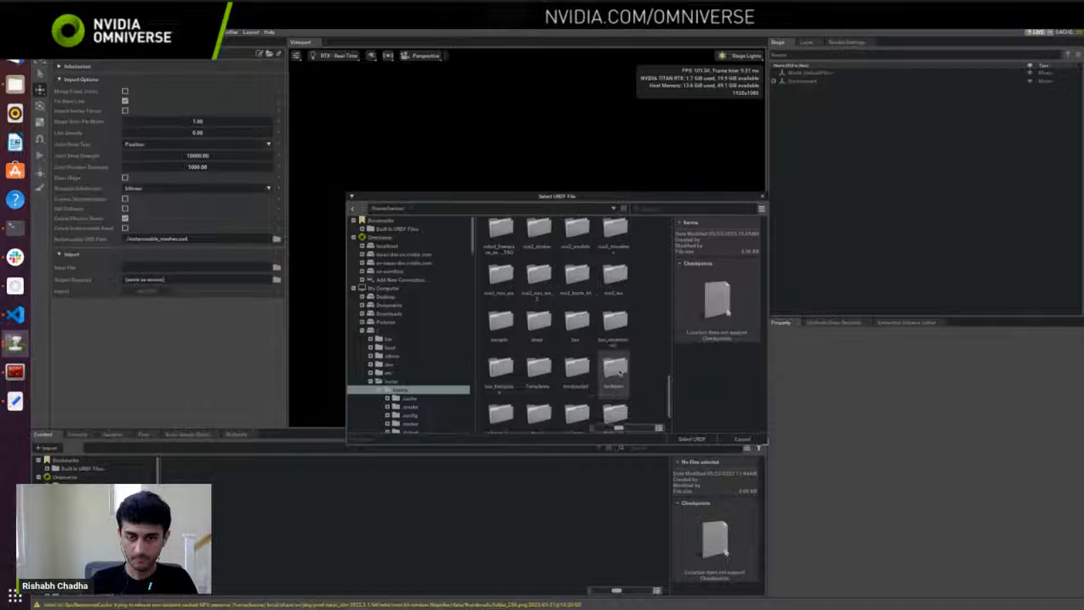
# Step: Choose turtlebot3_burger.urdf from turtlebot/turtlebot3/turtlebot3_description/urdf as the importer's input file
pyautogui.doubleClick(613, 330)
pyautogui.doubleClick(500, 239)
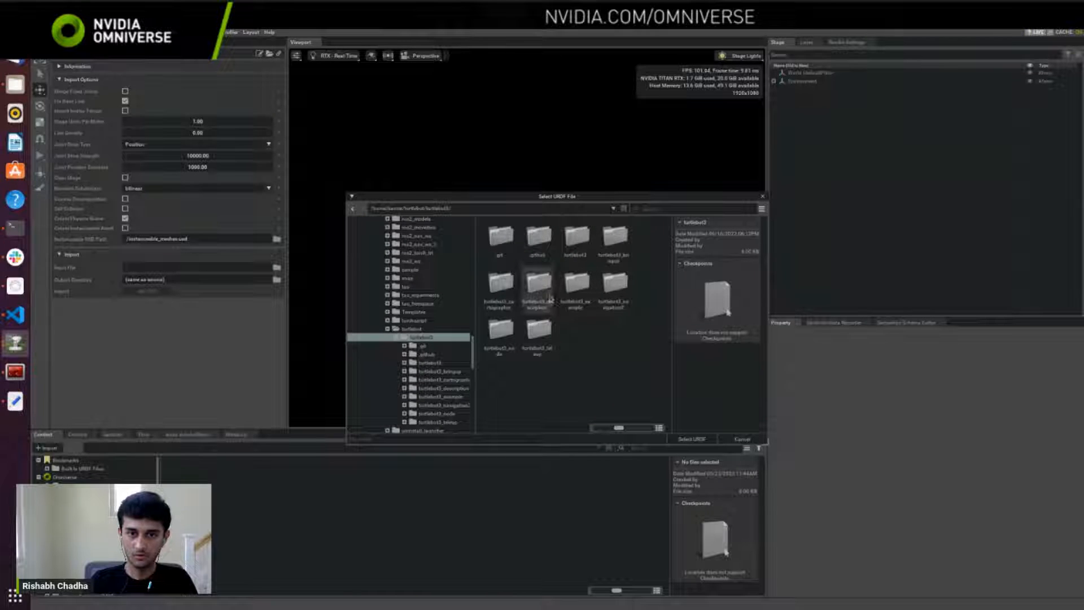
pyautogui.doubleClick(541, 285)
pyautogui.doubleClick(576, 240)
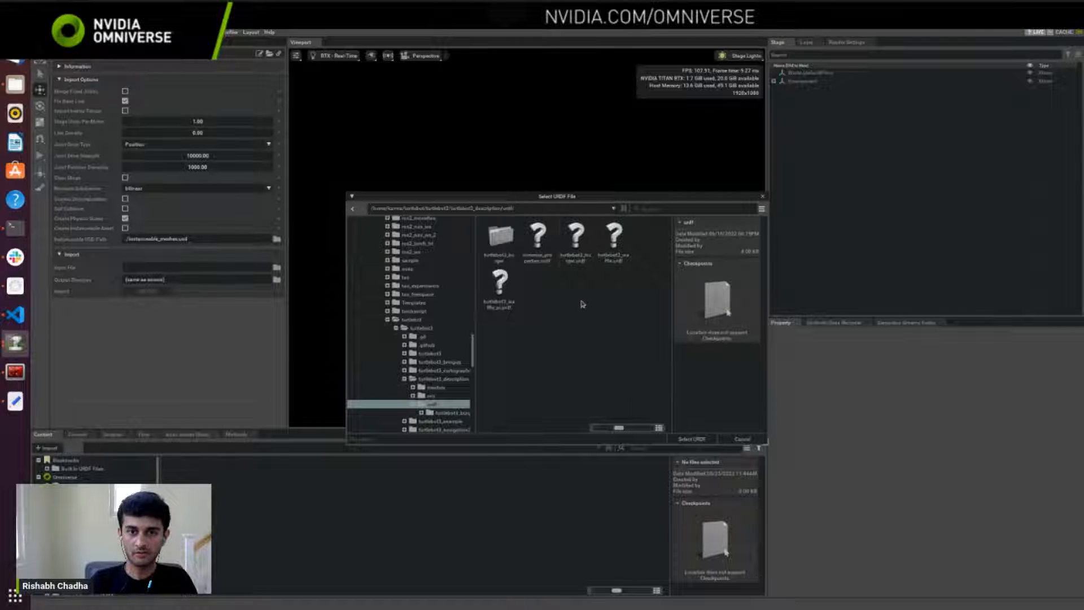
pyautogui.click(582, 265)
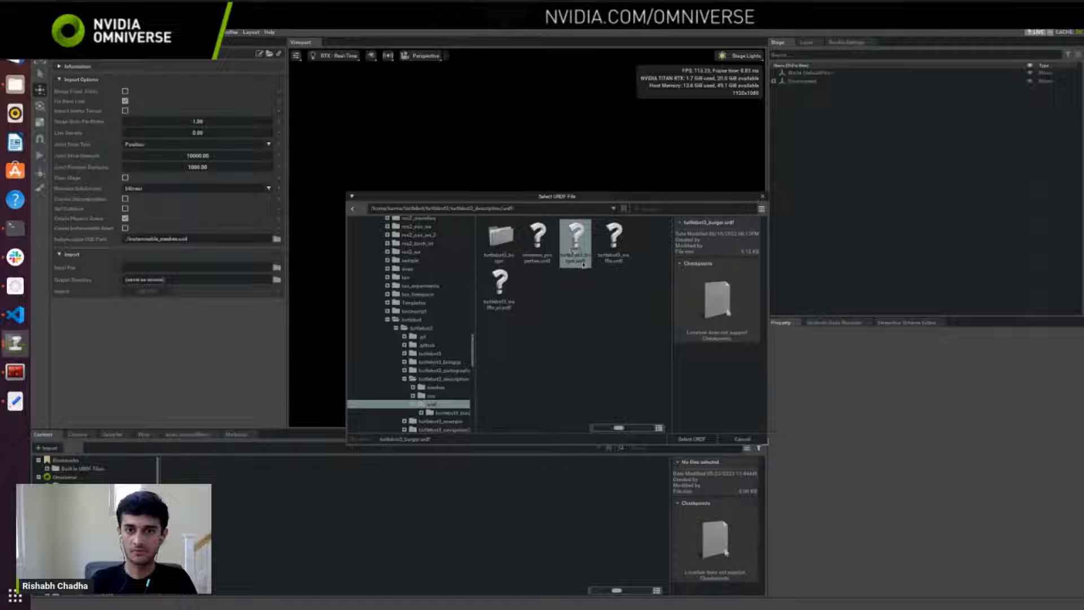
pyautogui.click(691, 439)
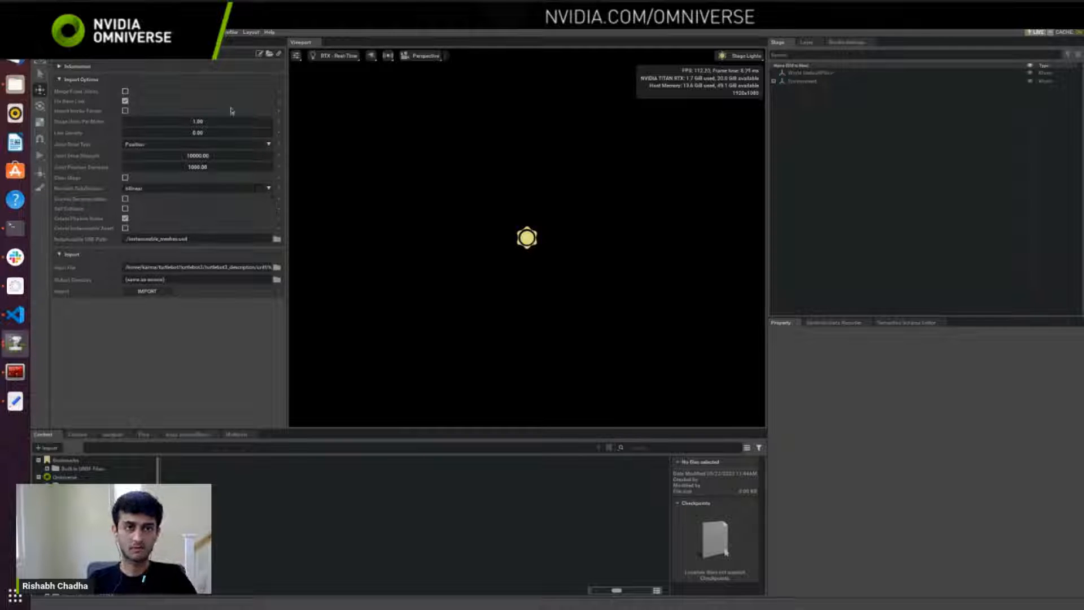
# Step: Disable Fix Base Link and set the Joint Drive Type to Velocity in the URDF import options
pyautogui.click(125, 102)
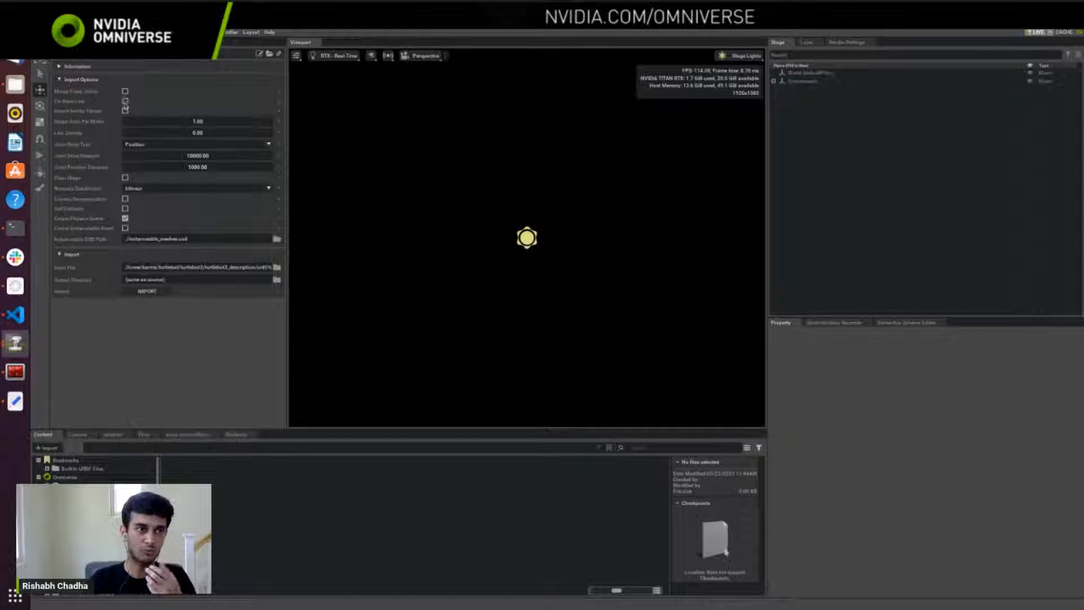
pyautogui.click(257, 148)
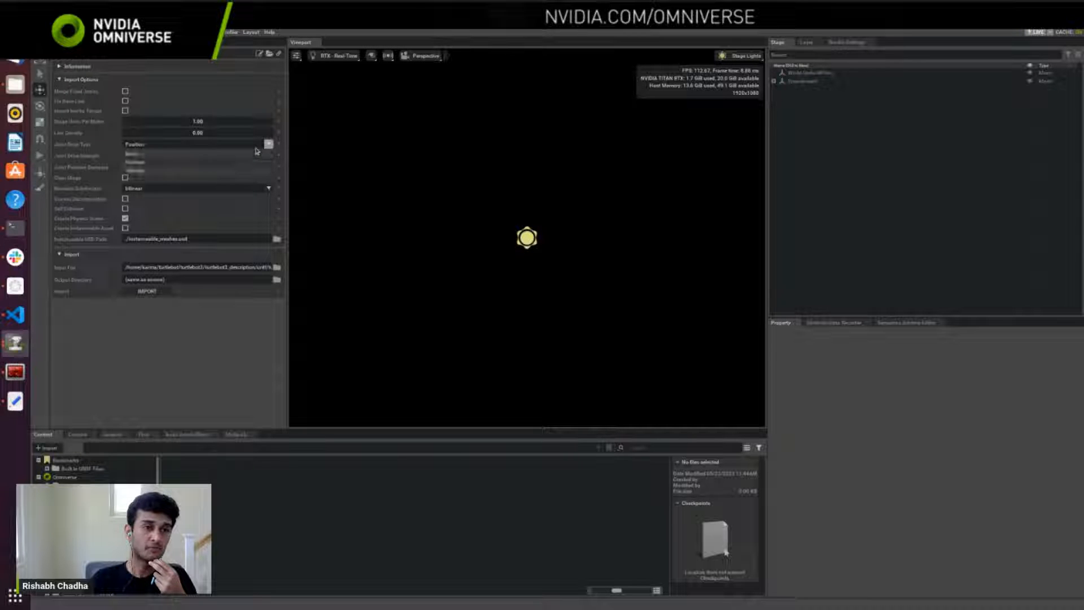
pyautogui.click(195, 173)
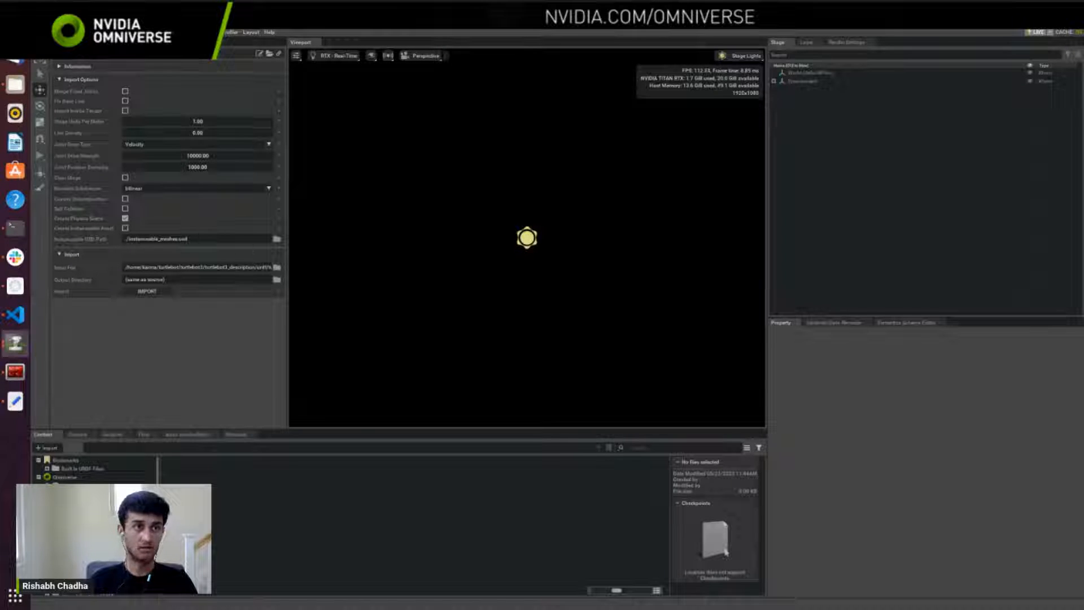
# Step: Add the Grid Room environment to the stage and import the TurtleBot3 Burger URDF into it
pyautogui.click(77, 32)
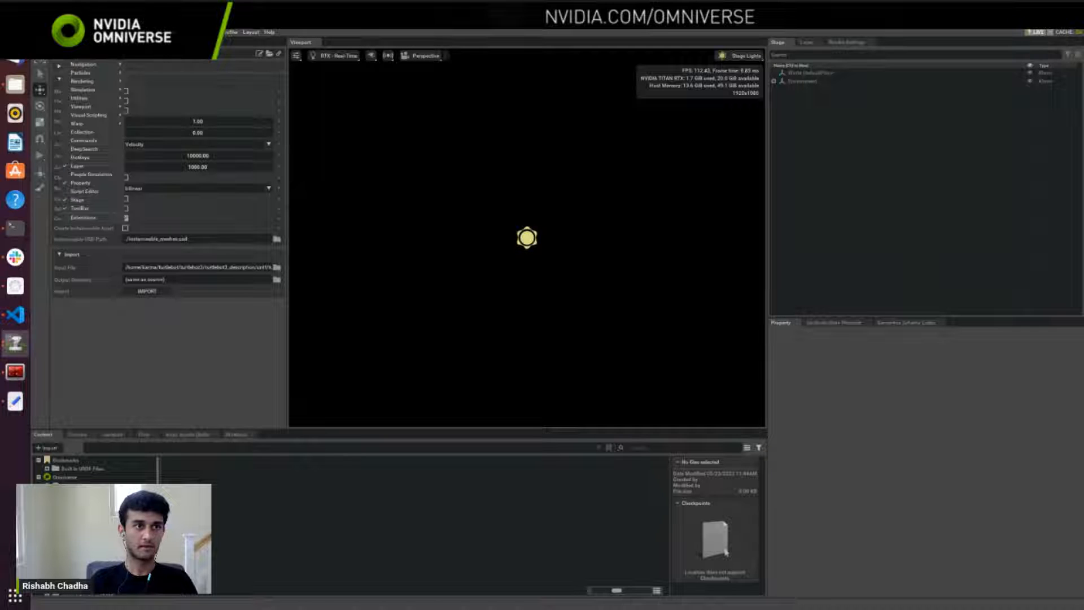
pyautogui.moveTo(103, 183)
pyautogui.moveTo(179, 209)
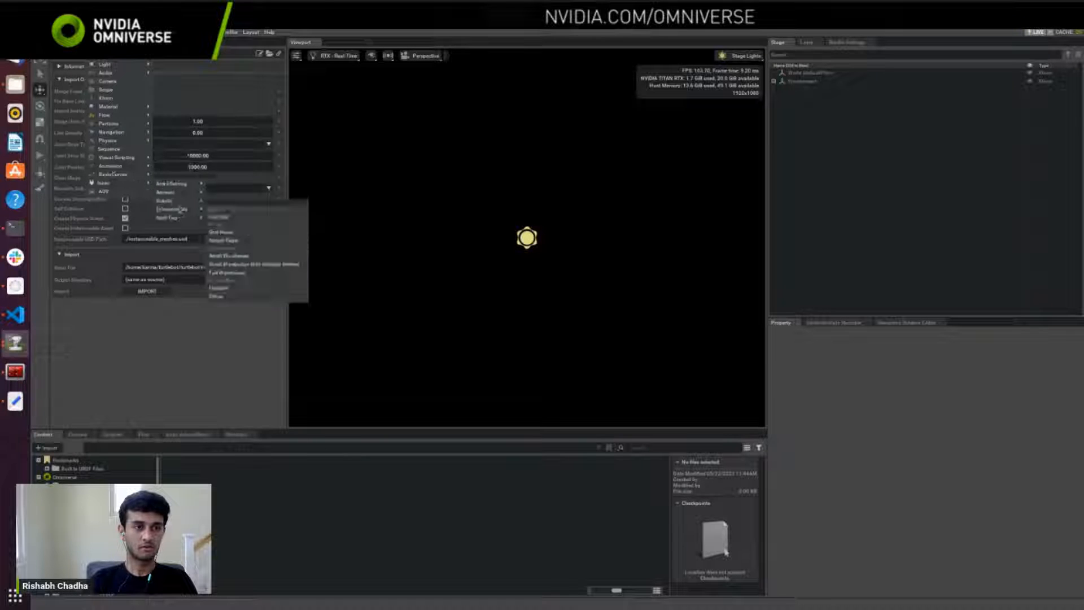
pyautogui.click(221, 232)
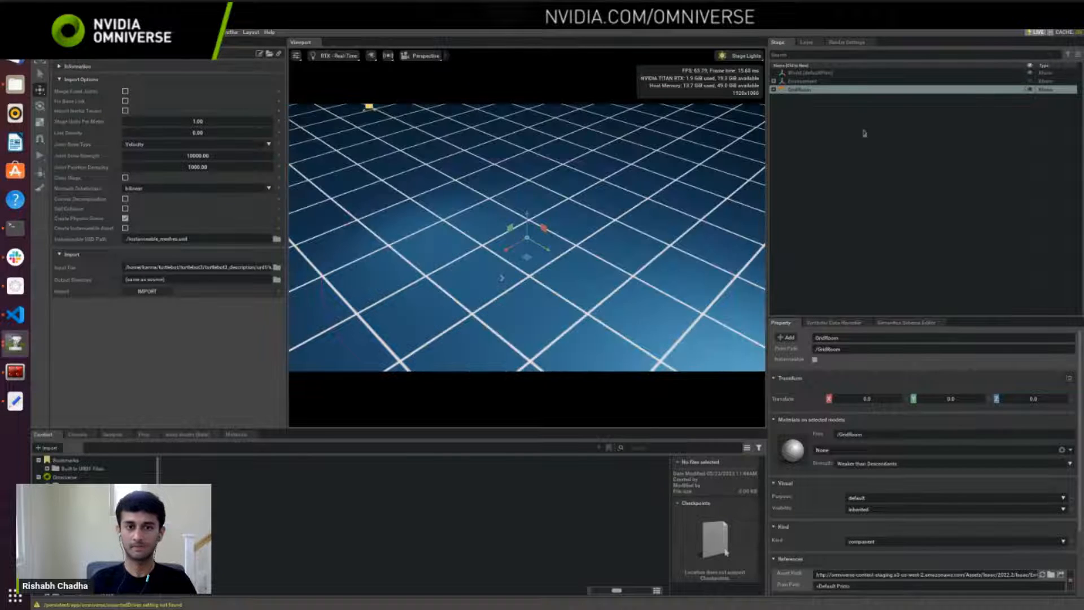
pyautogui.click(157, 292)
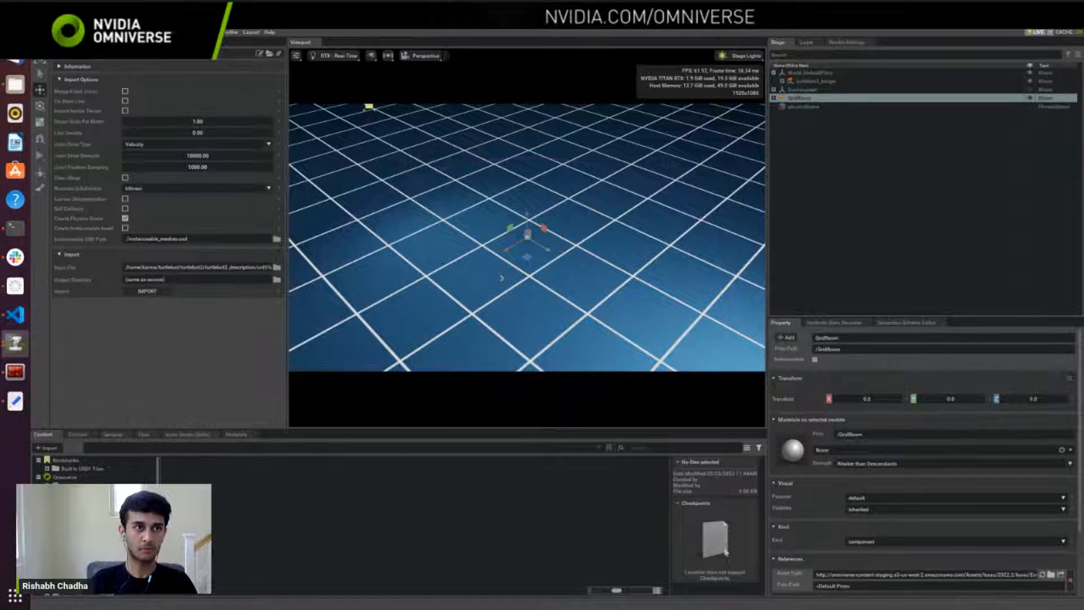
# Step: Put away the URDF importer options and examine the imported TurtleBot3 Burger up close on the Grid Room floor
pyautogui.click(98, 42)
pyautogui.scroll(3, 415, 310)
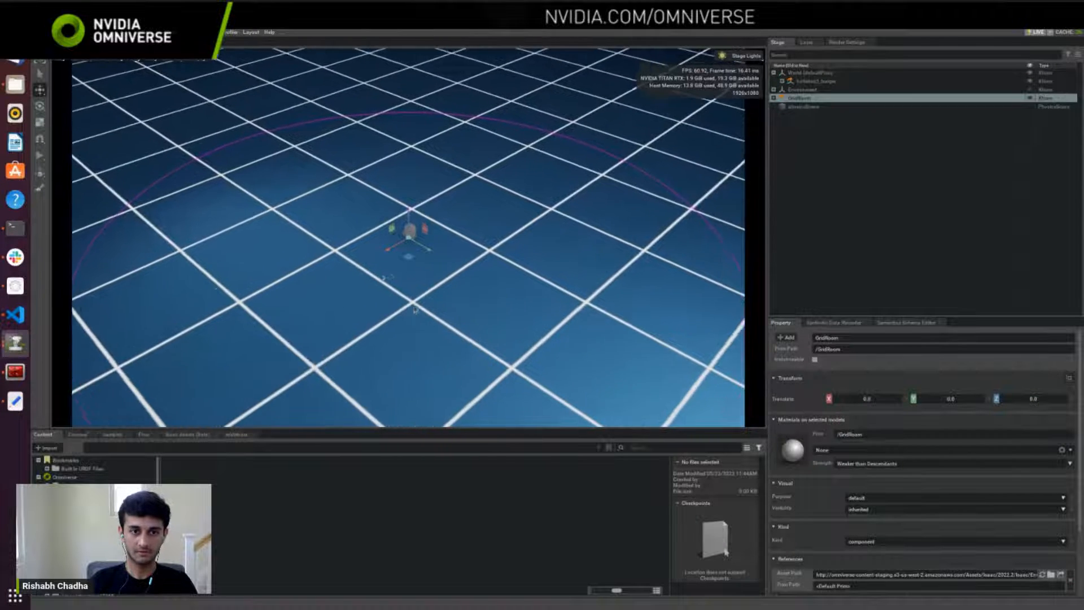
pyautogui.scroll(8, 415, 310)
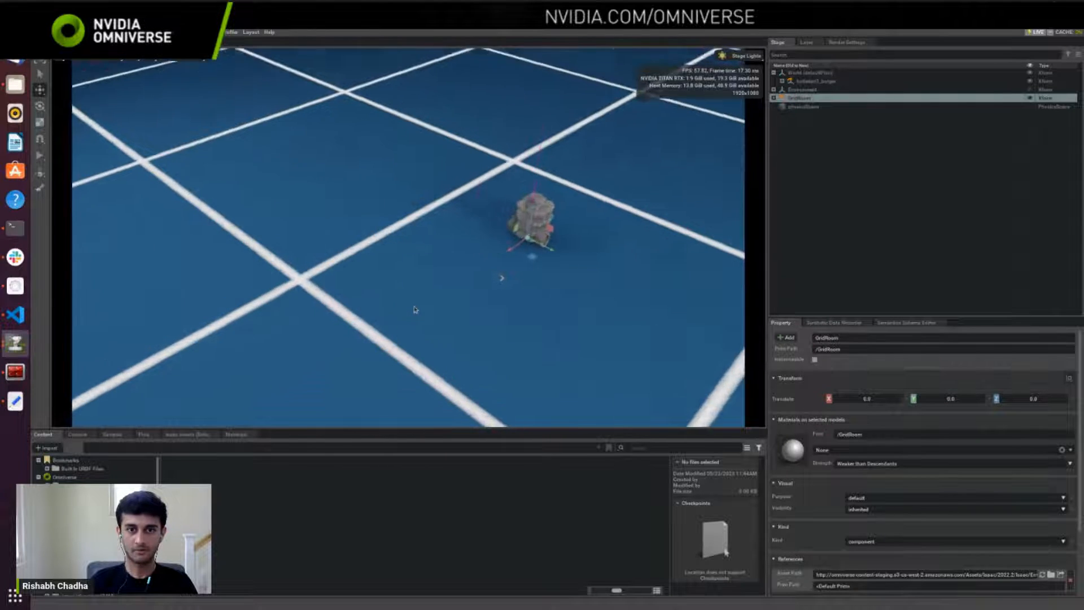
pyautogui.scroll(10, 415, 309)
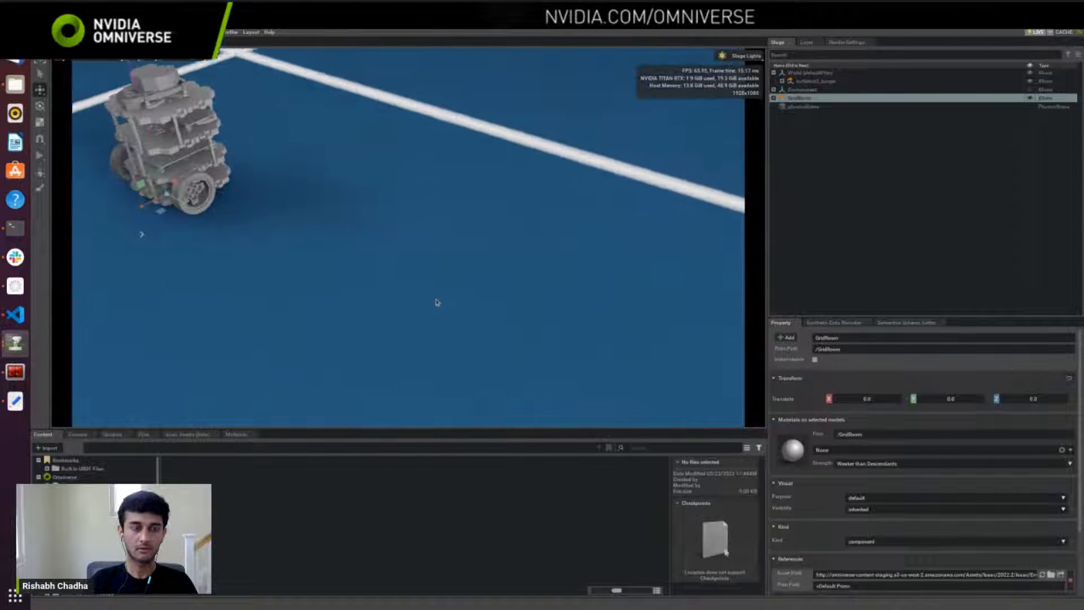
pyautogui.moveTo(437, 302); pyautogui.dragTo(385, 259, button='right')
pyautogui.scroll(3, 419, 293)
pyautogui.scroll(-1, 385, 260)
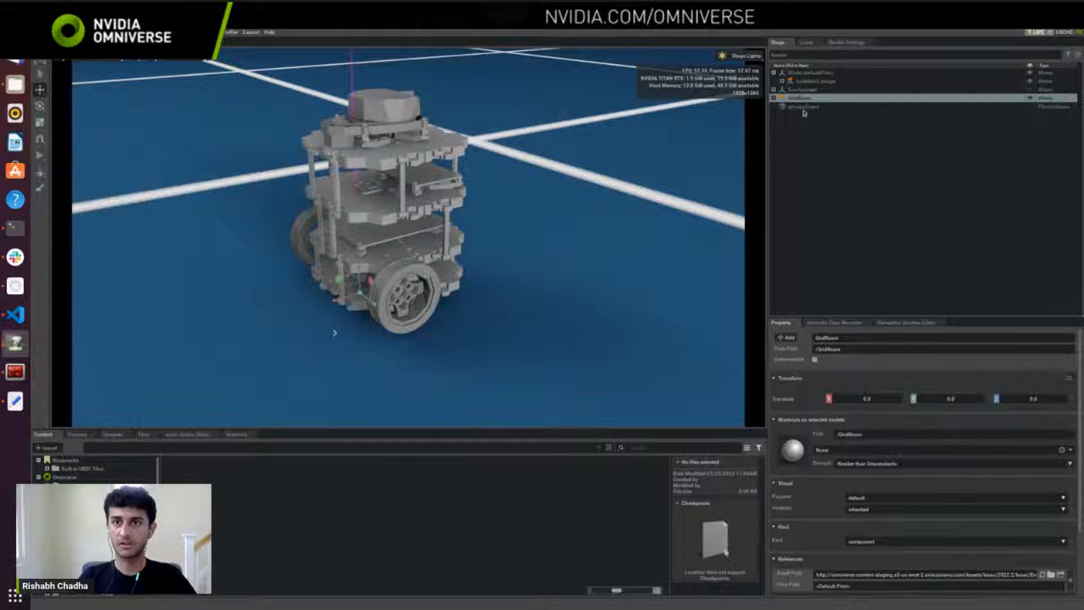
# Step: Expand turtlebot3_burger in the stage and inspect base_footprint, base_link, caster_back_link, wheel_right_link and base_scan
pyautogui.click(782, 80)
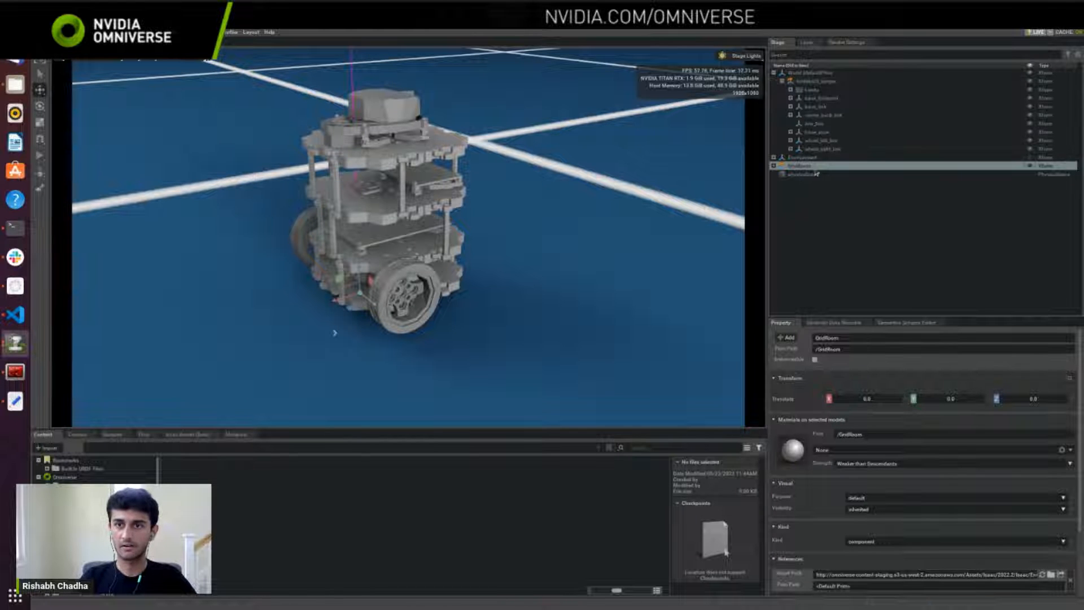
pyautogui.click(814, 98)
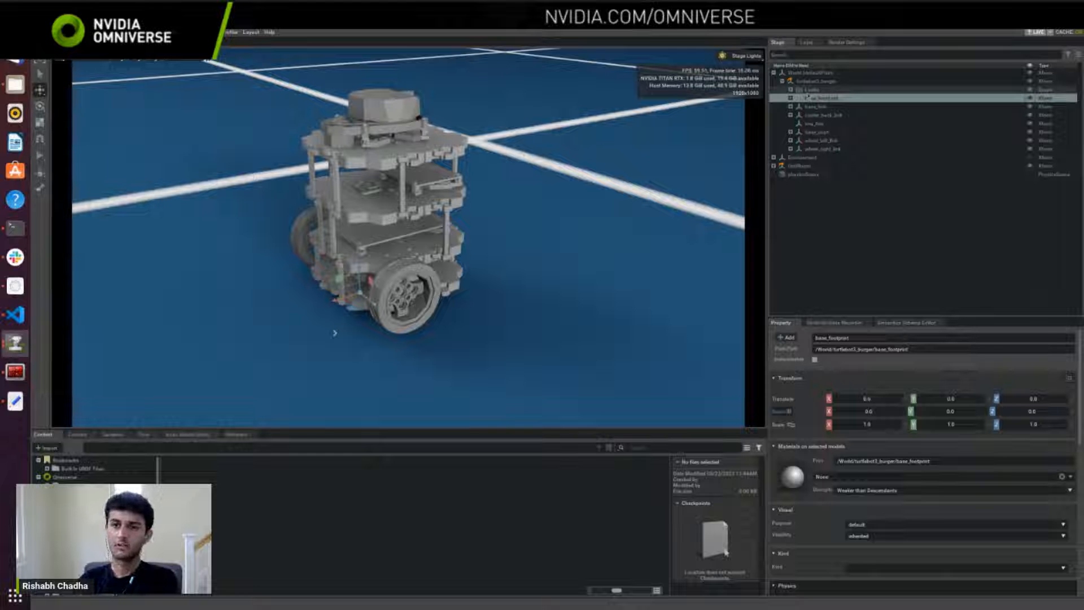
pyautogui.click(819, 107)
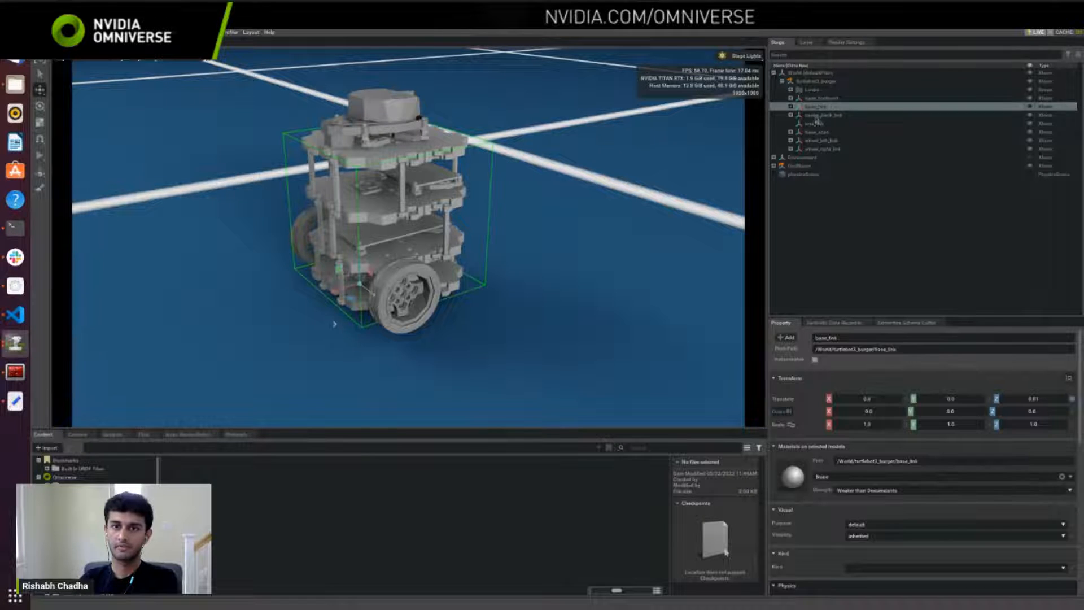
pyautogui.click(822, 116)
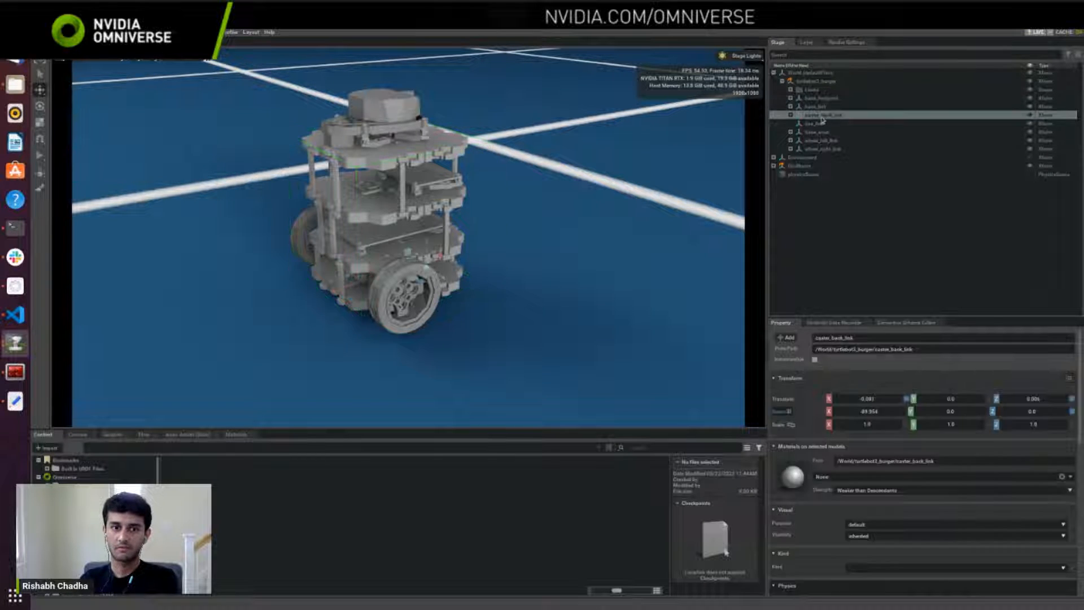
pyautogui.click(834, 148)
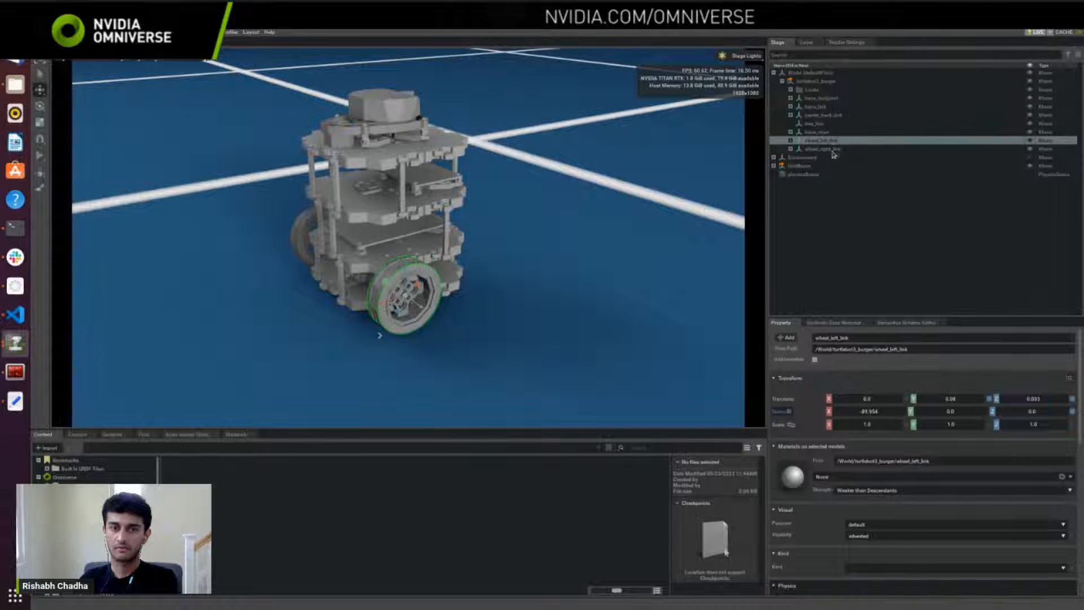
pyautogui.click(802, 132)
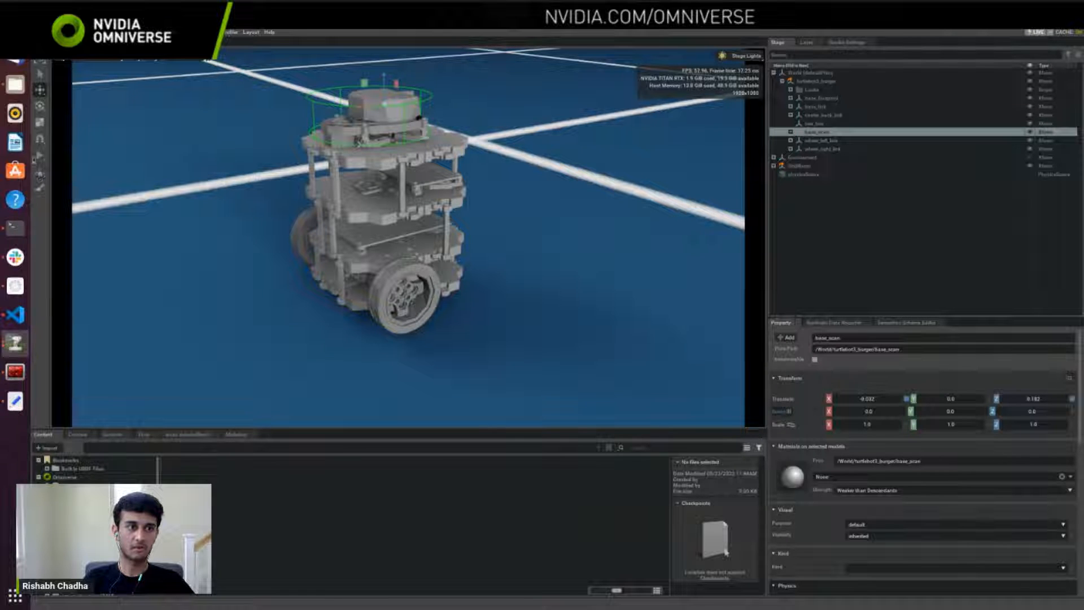
# Step: Run and stop the physics simulation twice to check how the robot settles on the floor
pyautogui.click(40, 156)
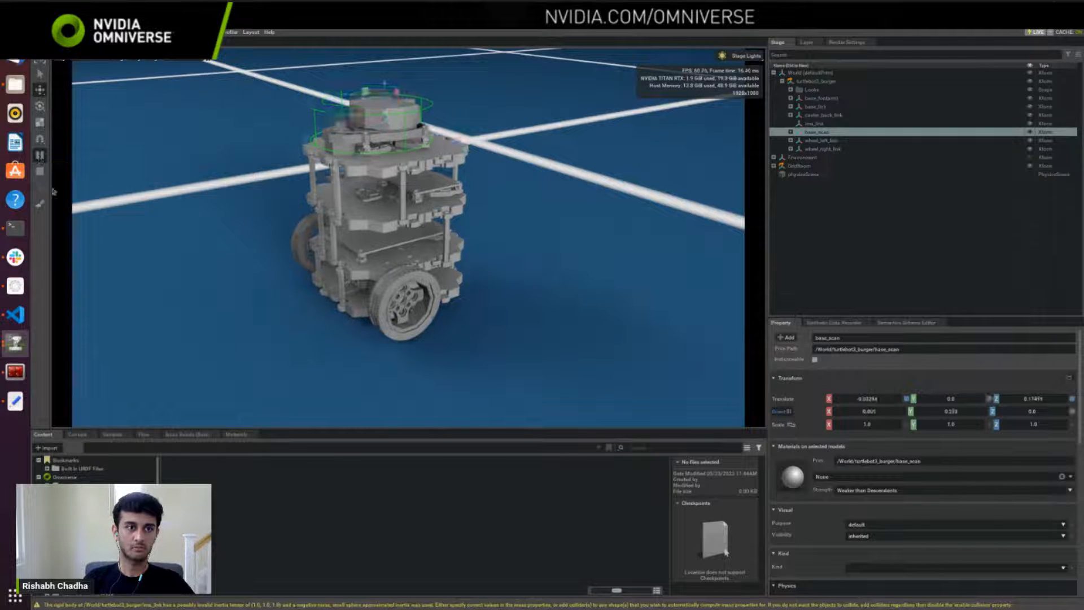
pyautogui.click(39, 171)
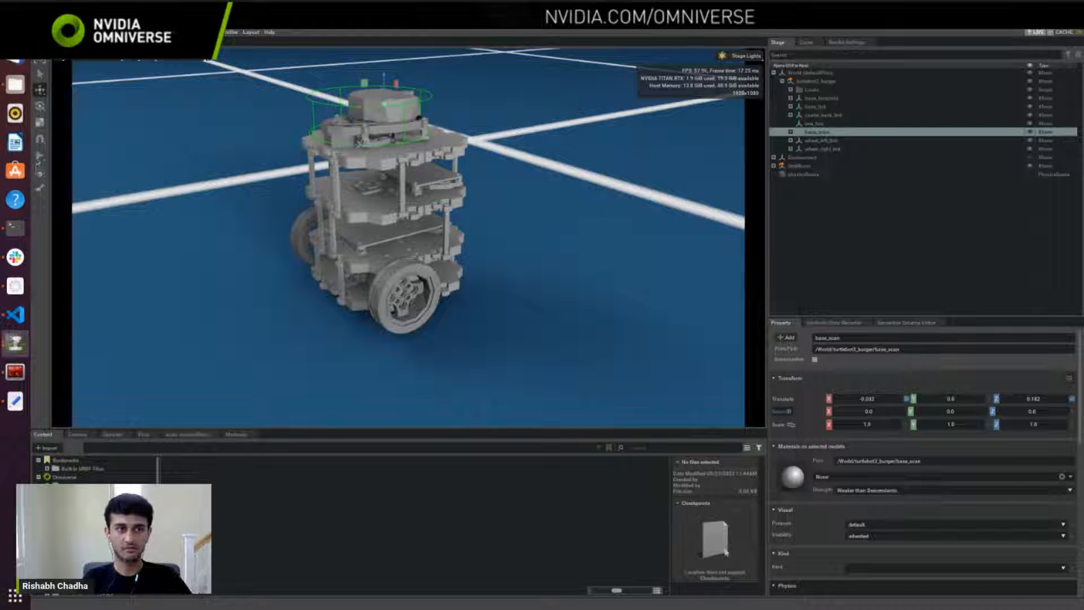
pyautogui.click(39, 156)
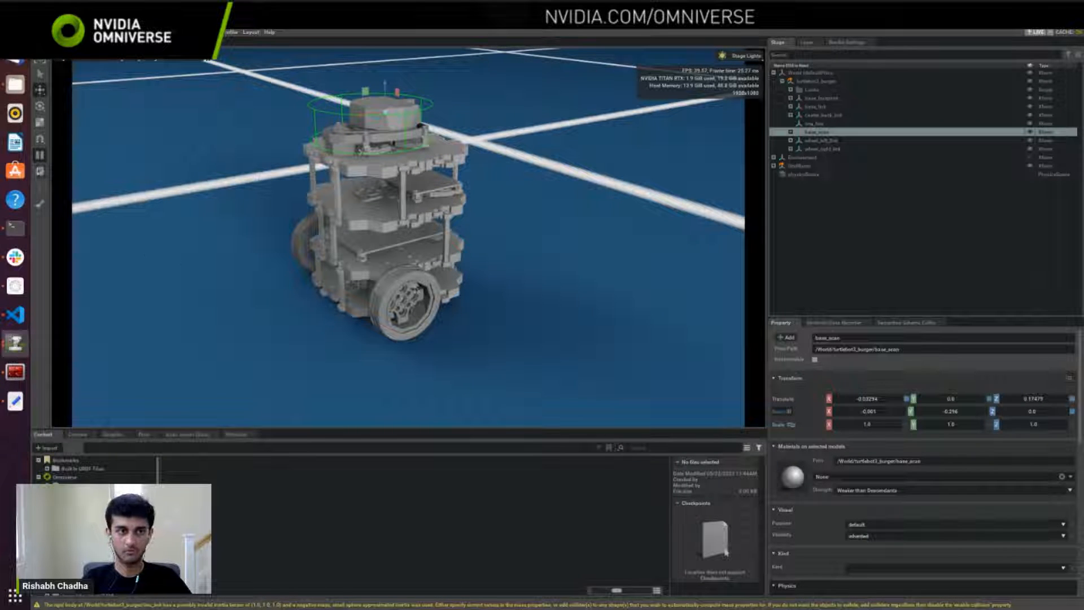
pyautogui.click(39, 171)
# Step: Raise the whole turtlebot3_burger to about 0.05 in Z, then run and stop the simulation to test its drop
pyautogui.click(813, 81)
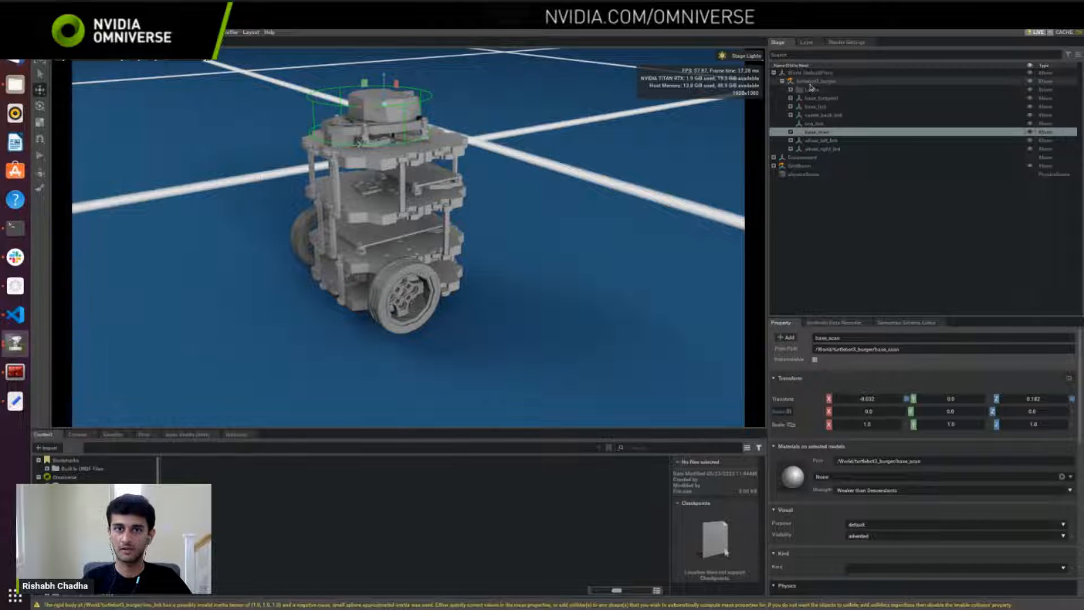
pyautogui.moveTo(335, 333); pyautogui.dragTo(333, 285)
pyautogui.click(39, 157)
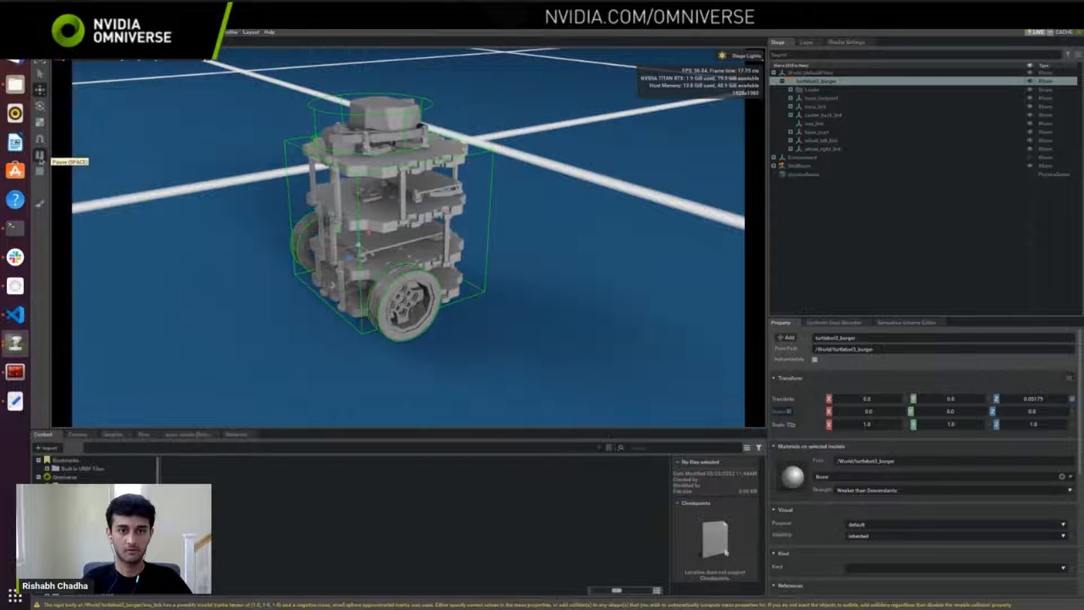
pyautogui.click(41, 176)
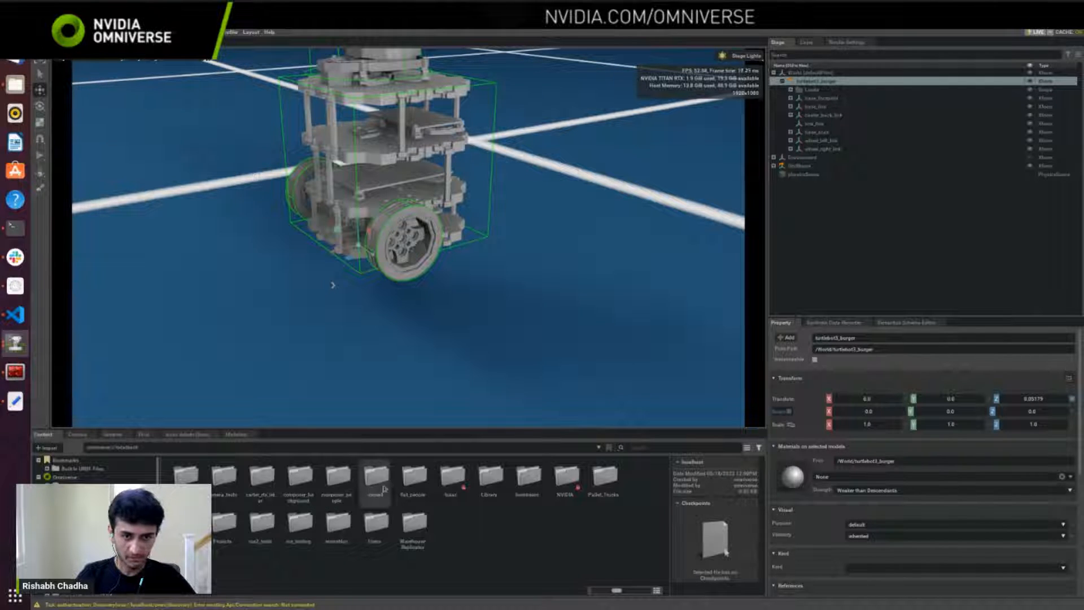
# Step: Open turtlebot_urdf.usd from the livestream folder on localhost, discarding the current stage without saving
pyautogui.doubleClick(525, 480)
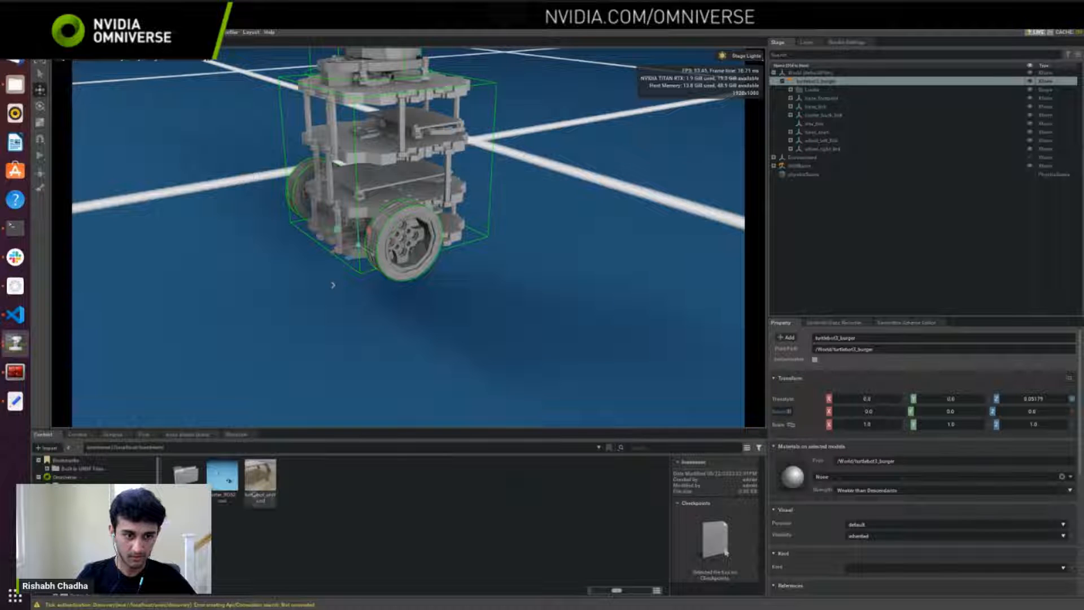
pyautogui.rightClick(255, 490)
pyautogui.click(288, 478)
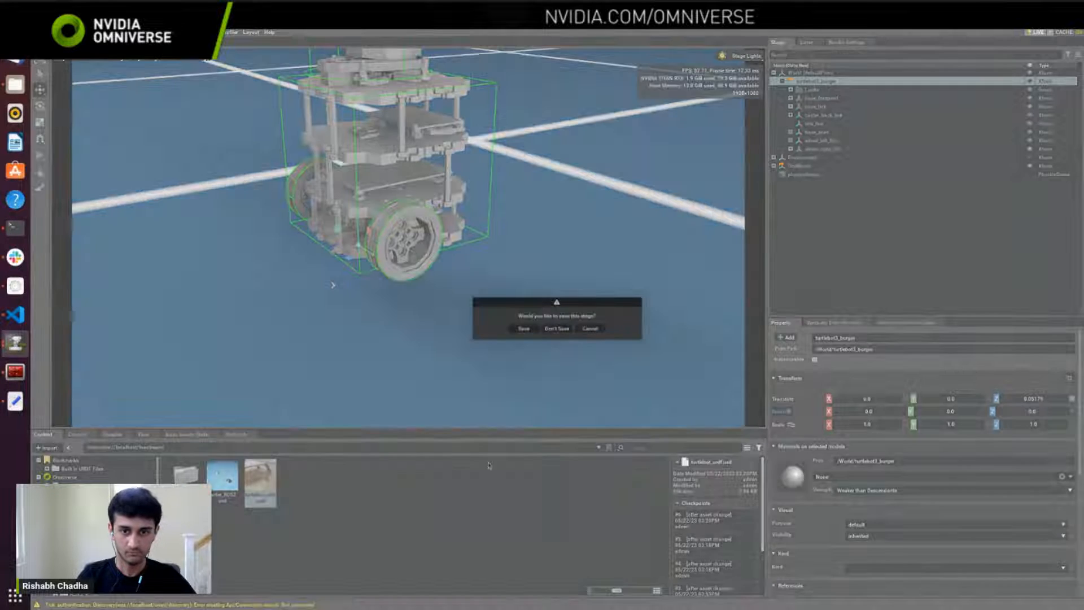
pyautogui.click(558, 329)
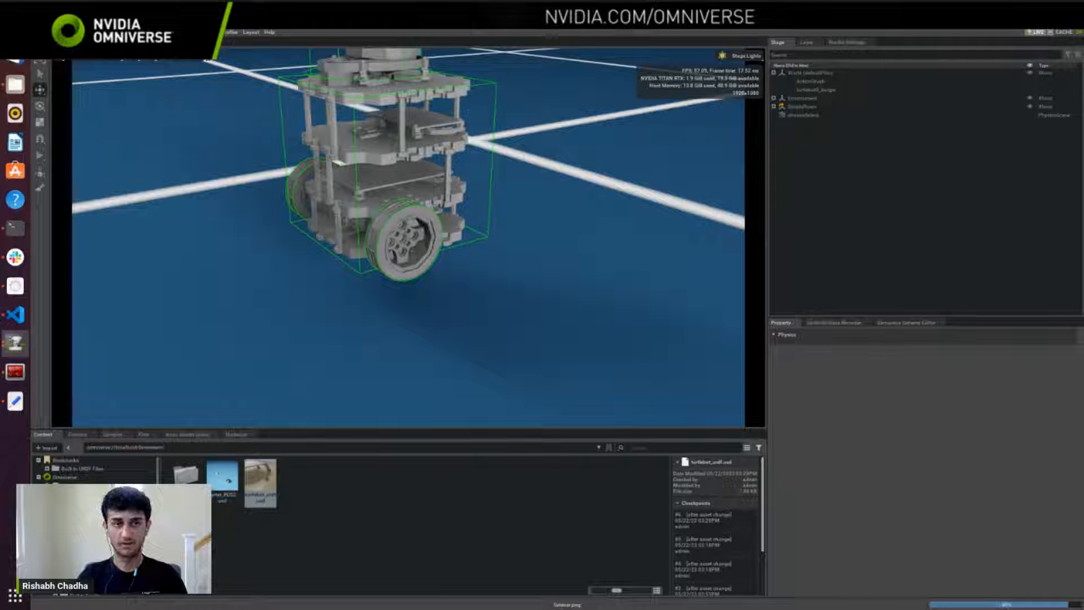
# Step: Fly through the loaded room to examine the TurtleBot3 Burger on the wooden floor near the table
pyautogui.hotkey('alt', 'Tab')
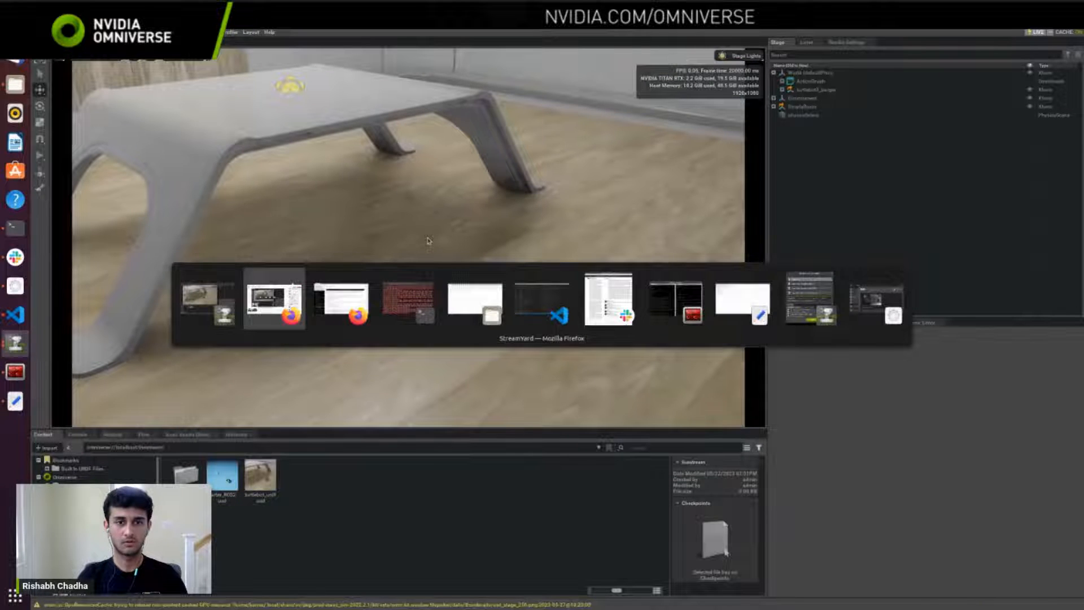
pyautogui.moveTo(511, 286)
pyautogui.mouseDown(button='right')
pyautogui.moveTo(535, 304)
pyautogui.moveTo(506, 284)
pyautogui.mouseUp(button='right')
pyautogui.press('w')
pyautogui.press('d')
pyautogui.press('w')
pyautogui.moveTo(582, 324); pyautogui.dragTo(492, 291, button='right')
pyautogui.press('w')
pyautogui.press('d')
pyautogui.press('q')
# Step: Inspect the turtlebot3_burger prim's links and the ActionGraph prim in the opened stage
pyautogui.click(828, 90)
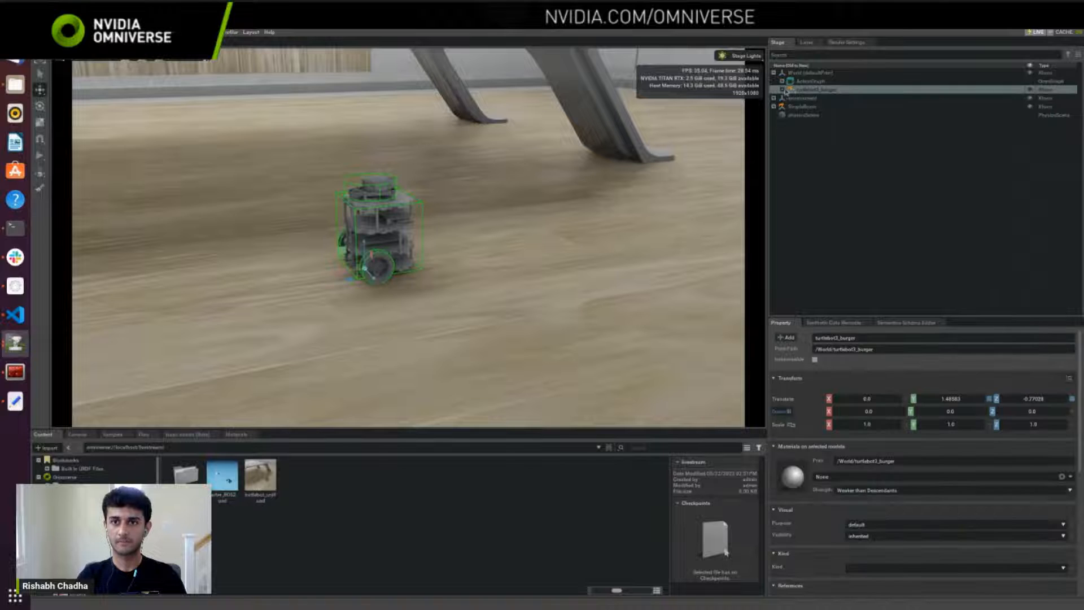
pyautogui.click(782, 90)
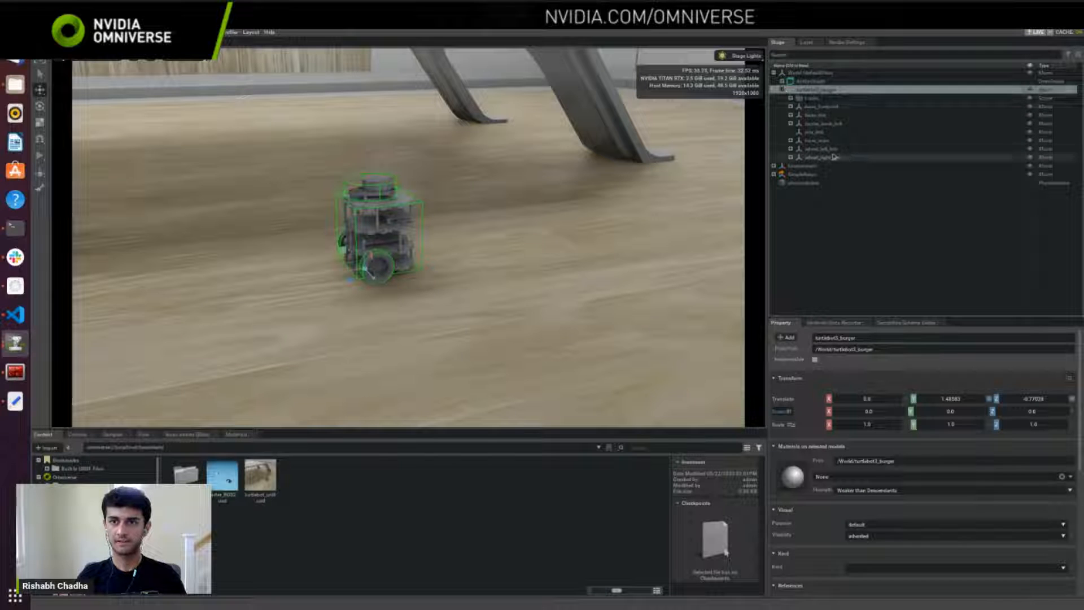
pyautogui.click(815, 83)
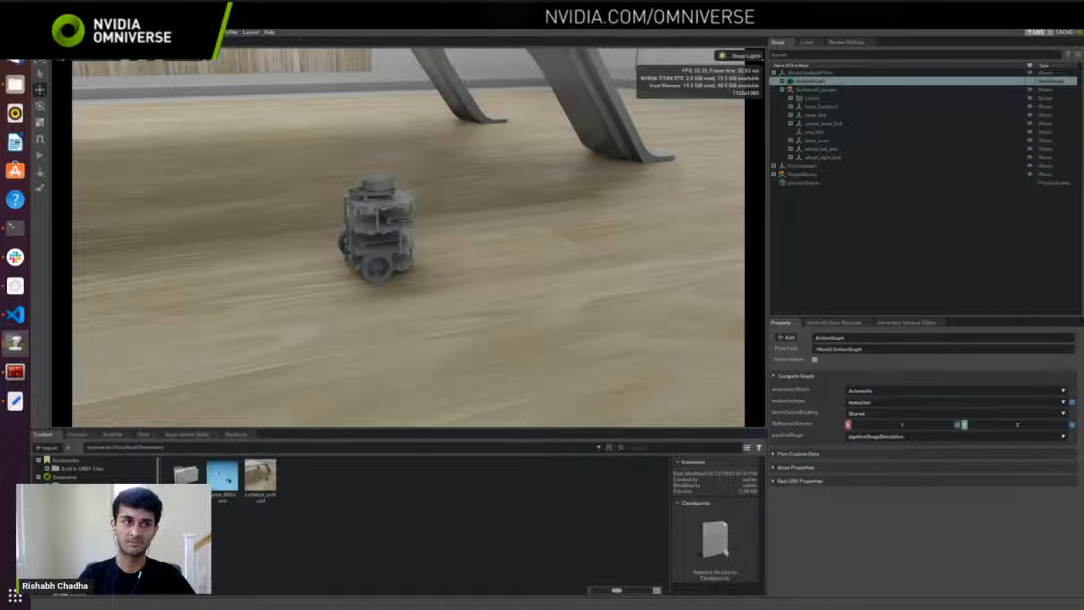
# Step: Switch to the Isaac Sim documentation in Firefox and open the Core API tutorial "Adding A Controller"
pyautogui.hotkey('alt', 'Tab')
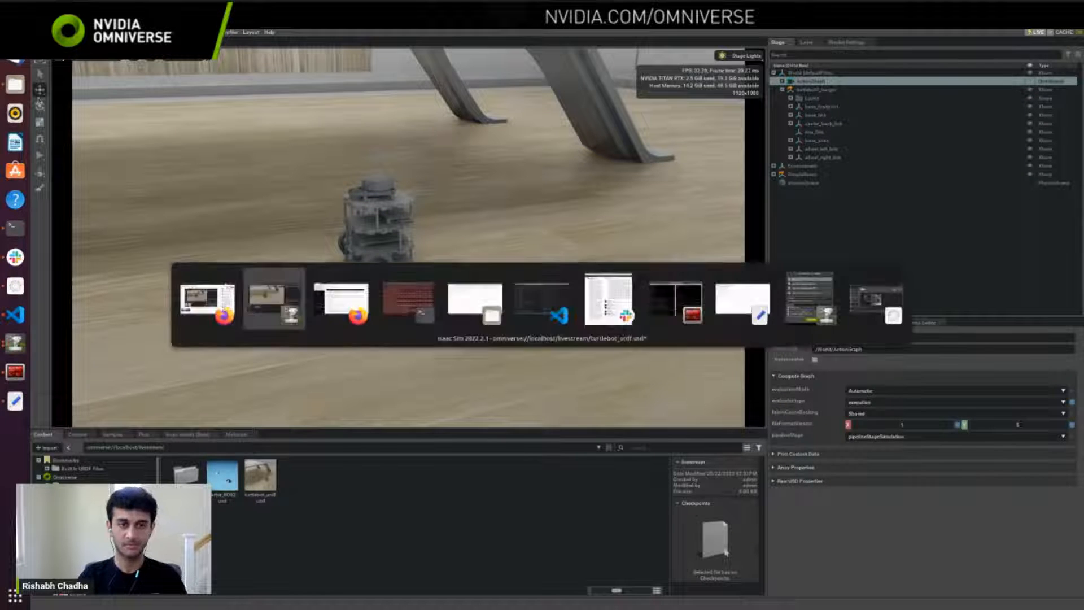
pyautogui.hotkey('alt', 'Tab')
pyautogui.scroll(5, 109, 295)
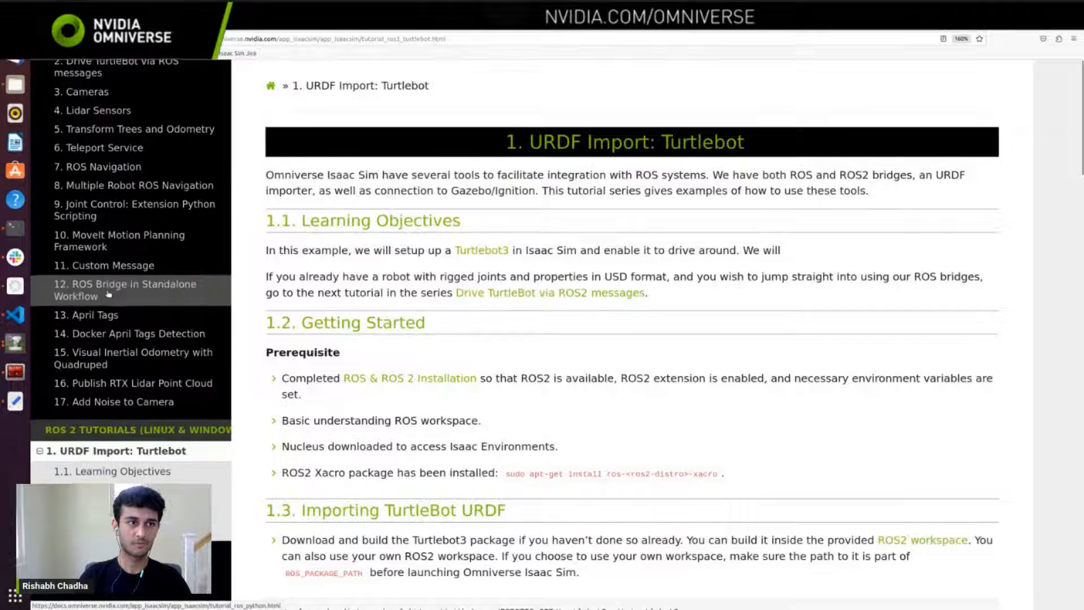
pyautogui.scroll(6, 109, 295)
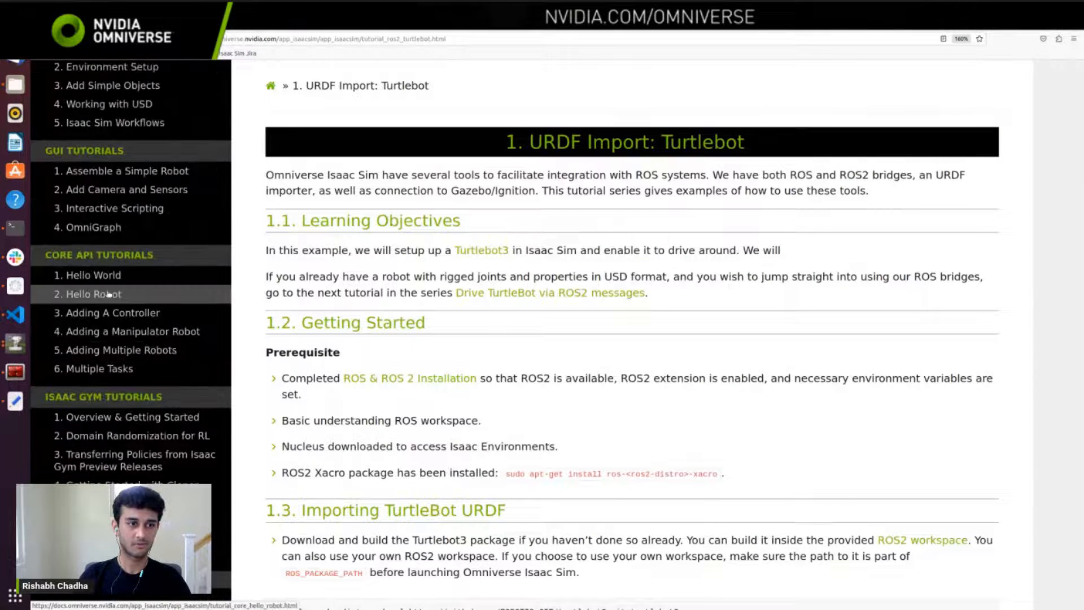
pyautogui.scroll(5, 125, 319)
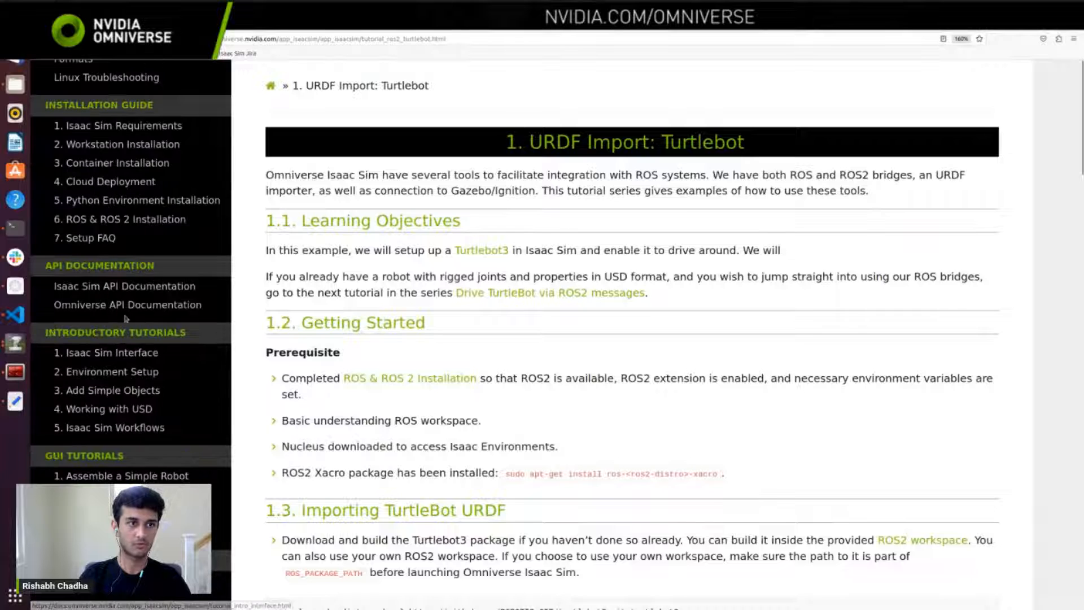
pyautogui.scroll(5, 123, 260)
pyautogui.scroll(-10, 124, 260)
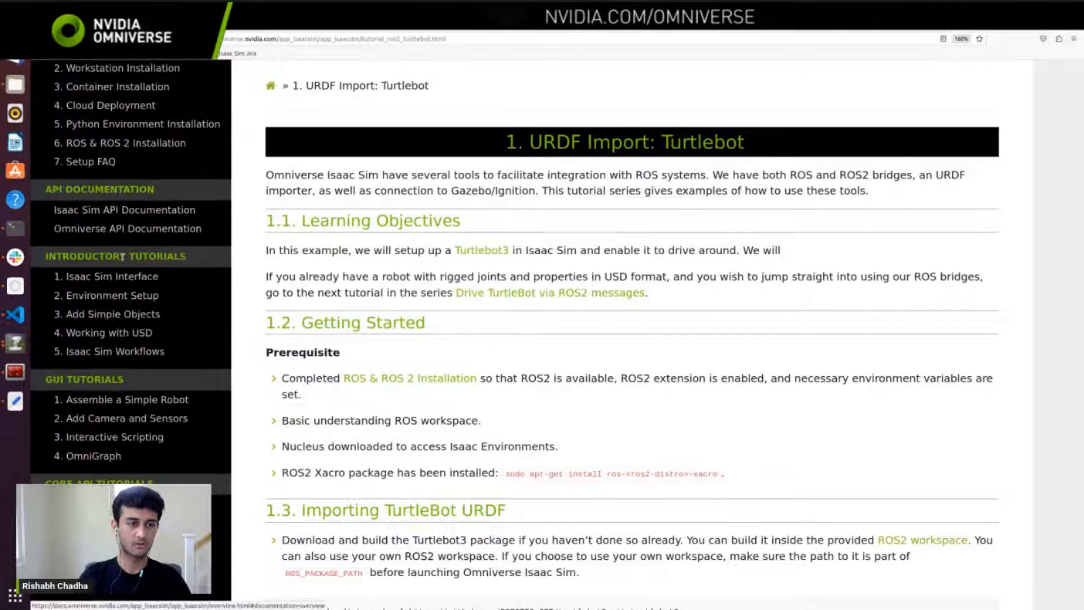
pyautogui.scroll(-3, 124, 260)
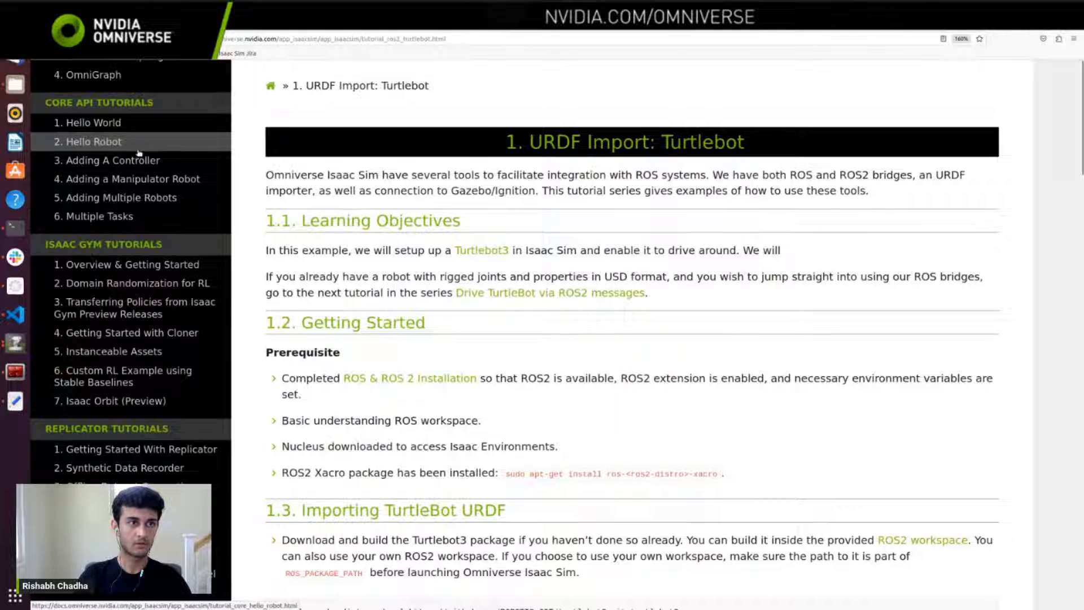
pyautogui.scroll(-3, 146, 333)
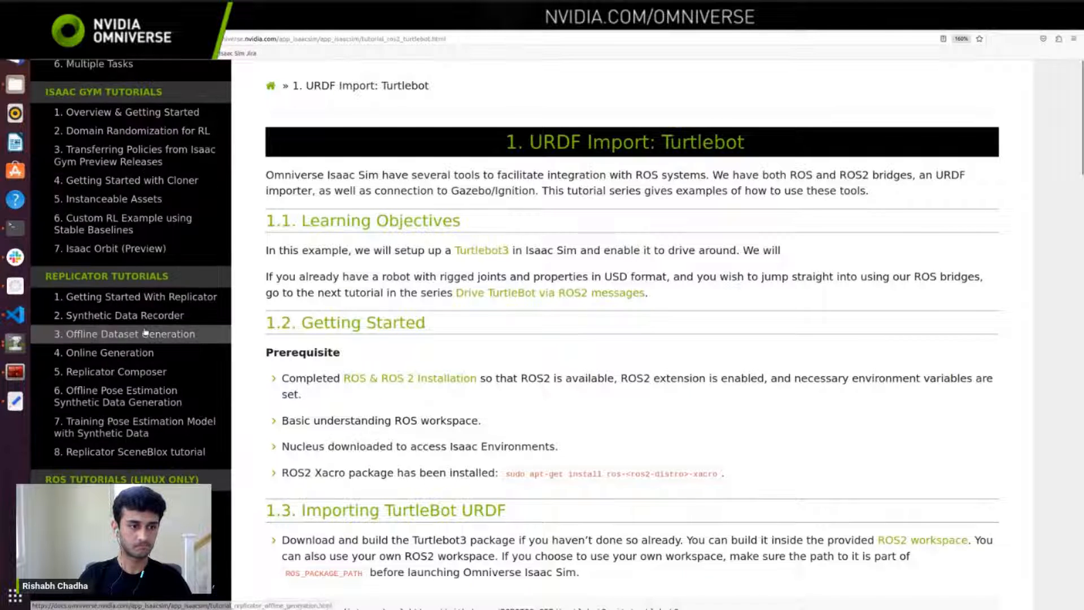
pyautogui.scroll(-1, 146, 333)
pyautogui.scroll(4, 141, 164)
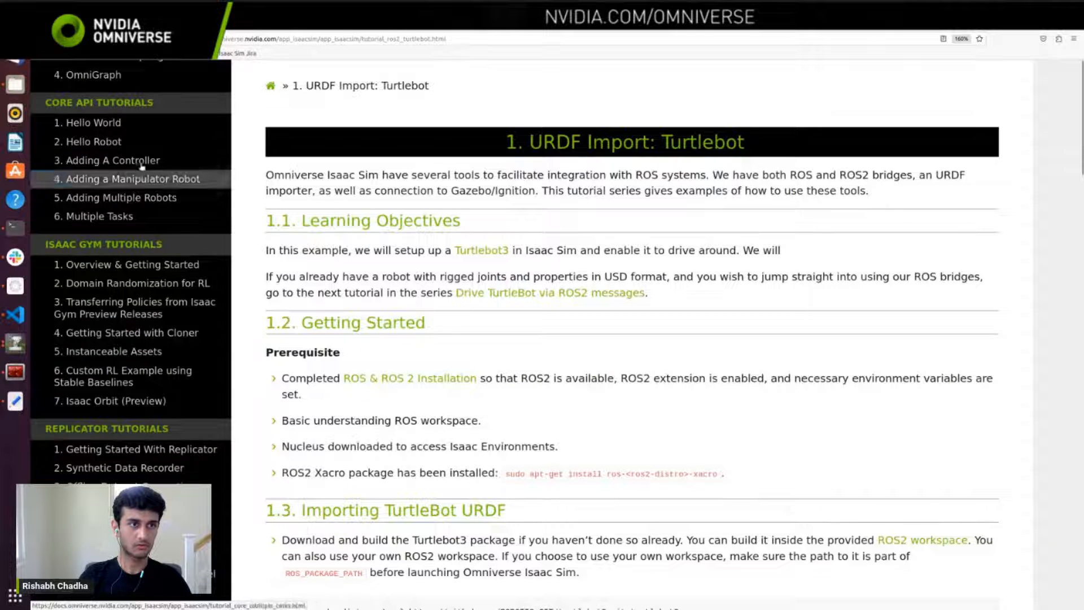
pyautogui.click(142, 161)
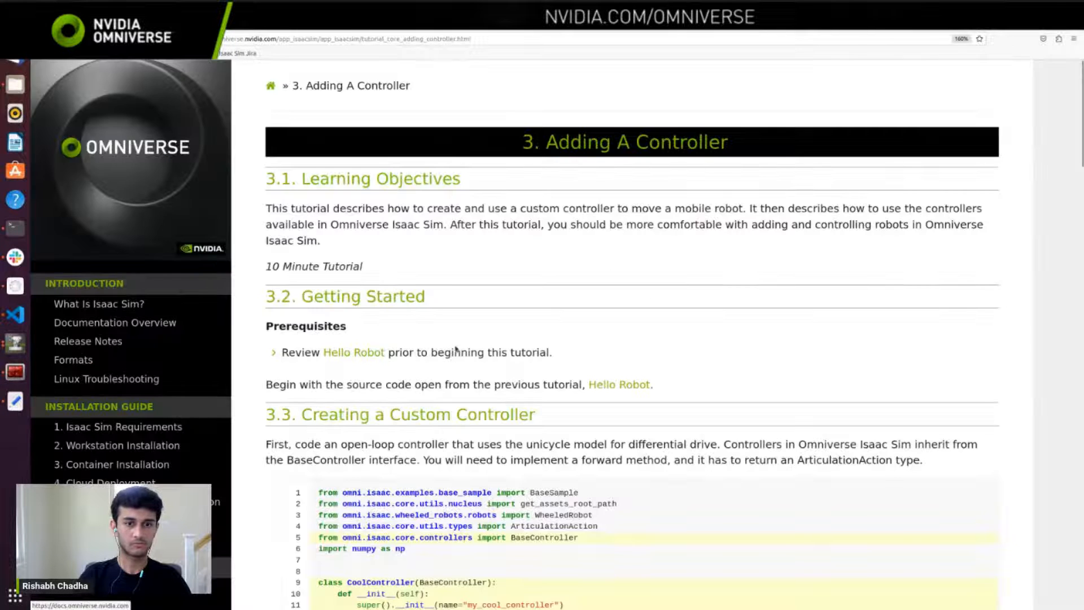
# Step: Skim the sample code on the "Adding A Controller" page and open the Core API tutorial "Hello Robot"
pyautogui.scroll(-10, 457, 349)
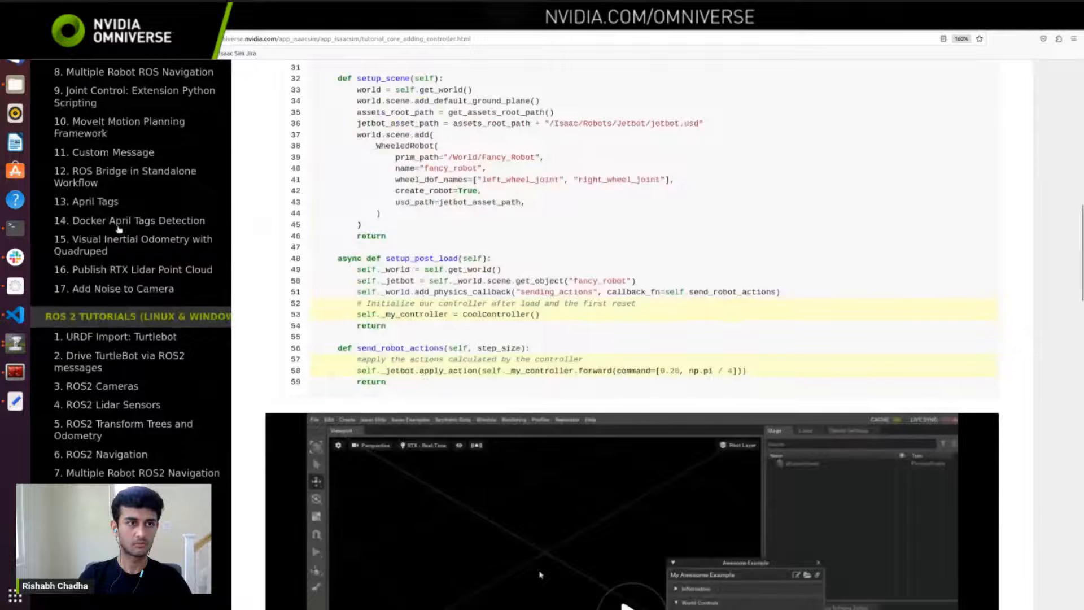
pyautogui.scroll(10, 118, 228)
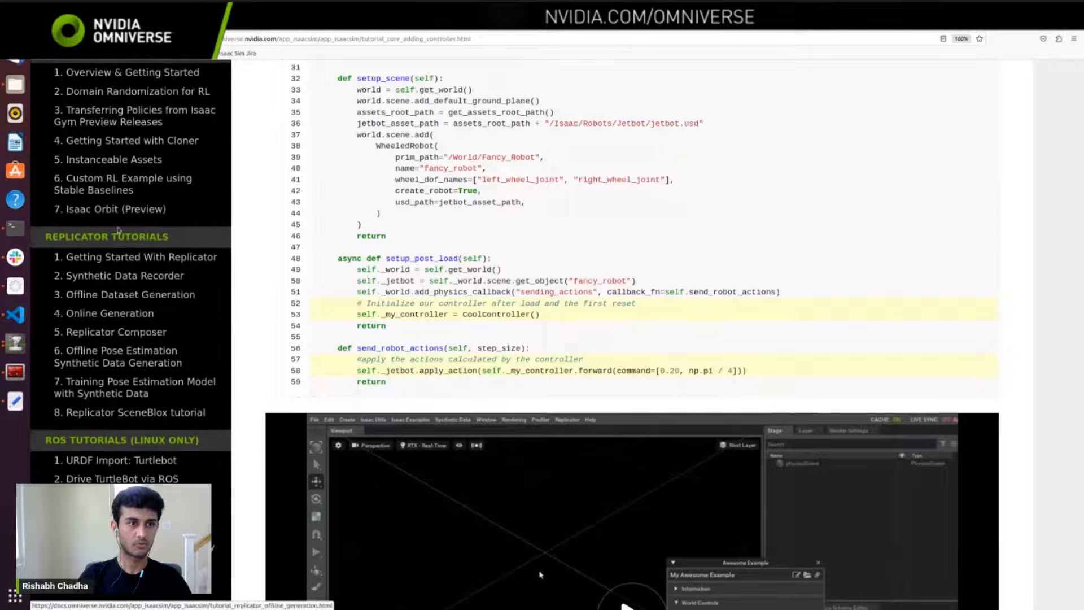
pyautogui.scroll(5, 119, 228)
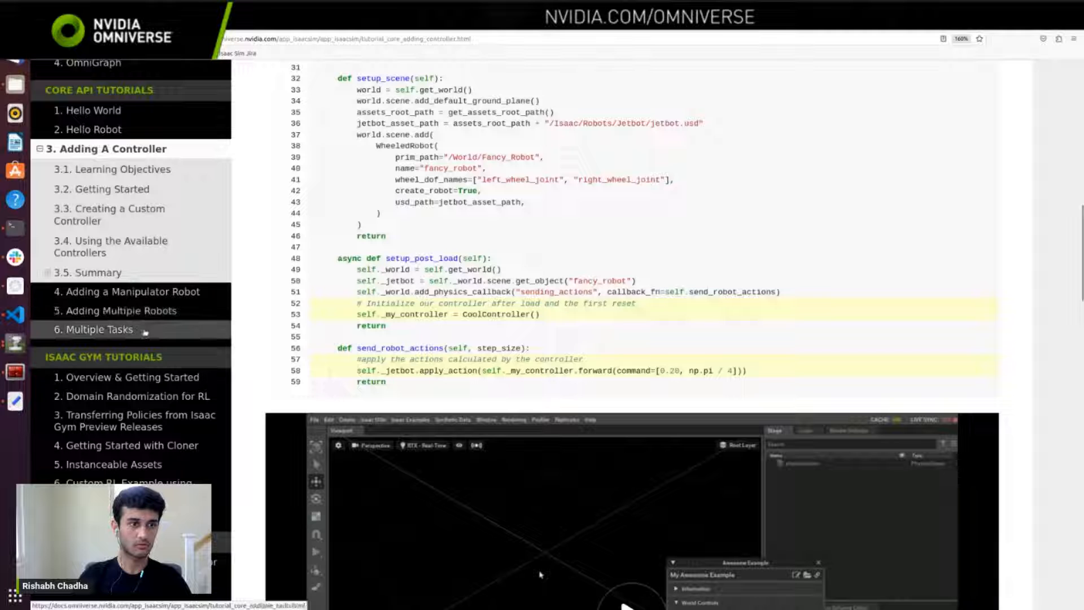
pyautogui.scroll(1, 127, 226)
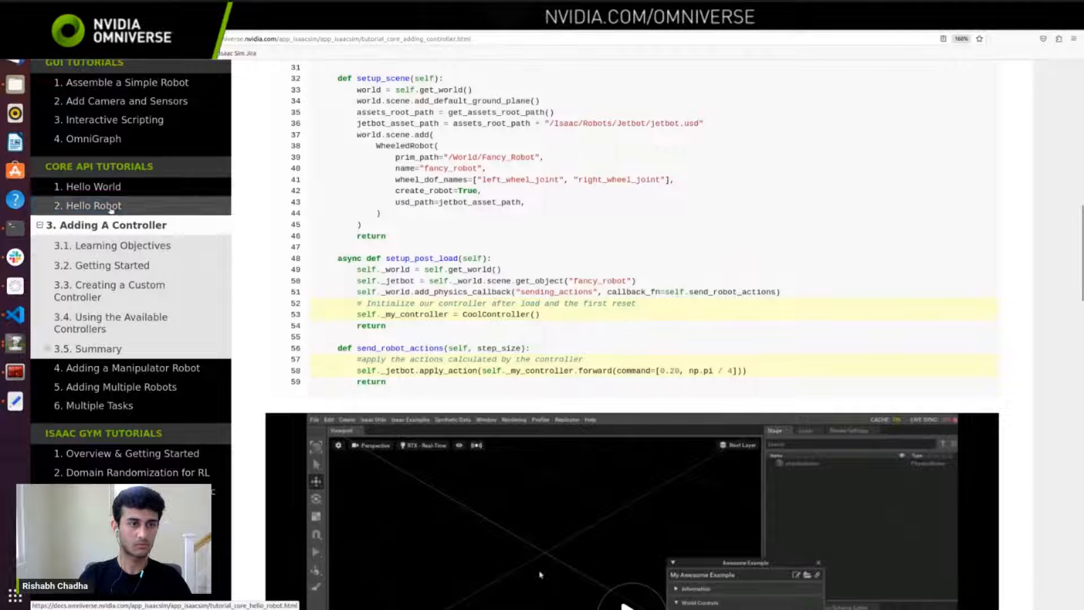
pyautogui.click(122, 206)
# Step: Examine the Hello Robot tutorial's articulation controller code and WheeledRobot class example
pyautogui.scroll(-15, 556, 257)
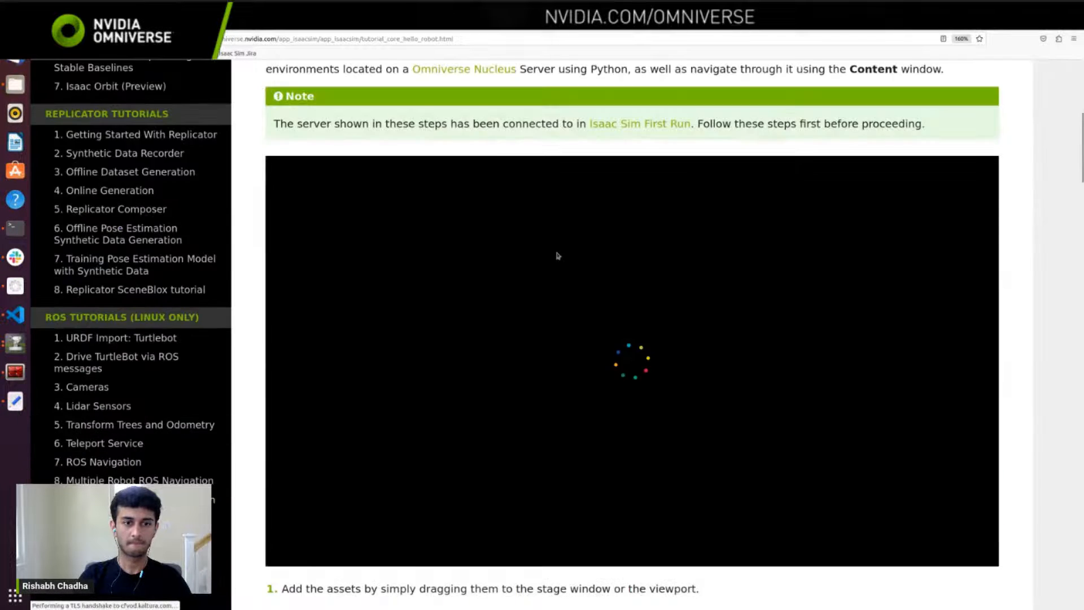
pyautogui.scroll(-10, 556, 253)
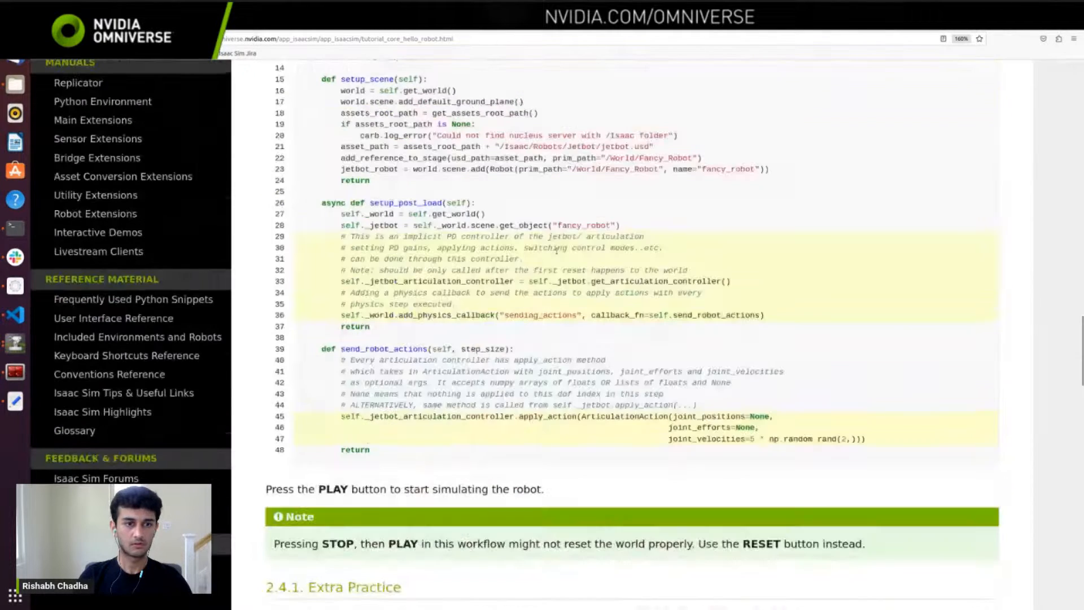
pyautogui.scroll(-6, 556, 255)
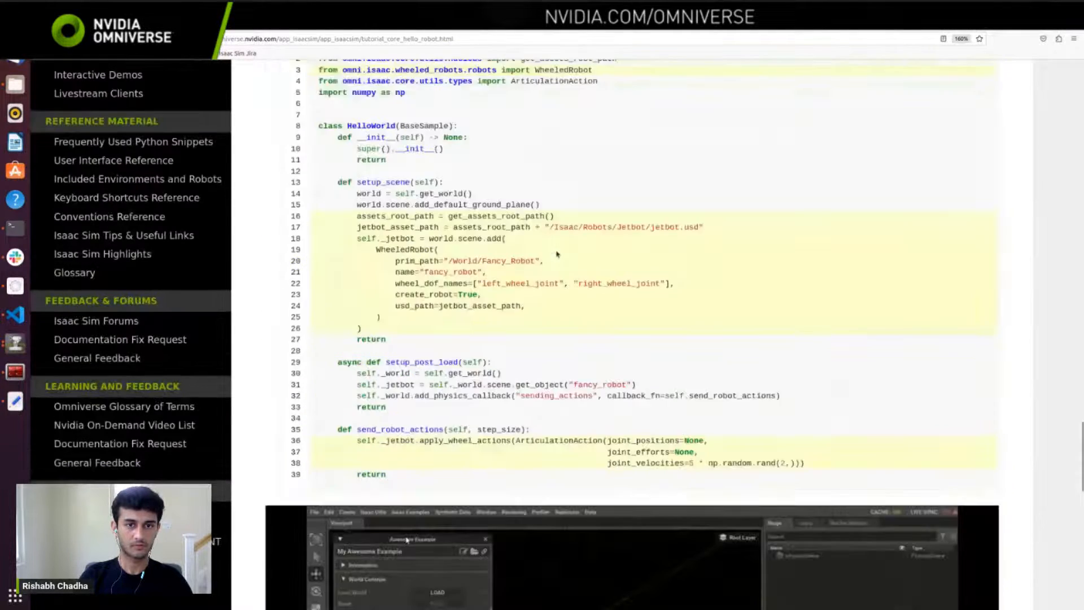
pyautogui.scroll(-5, 556, 254)
# Step: Look through the documentation's tutorial list and open the ROS 2 tutorial "Drive TurtleBot via ROS2 messages"
pyautogui.scroll(10, 164, 220)
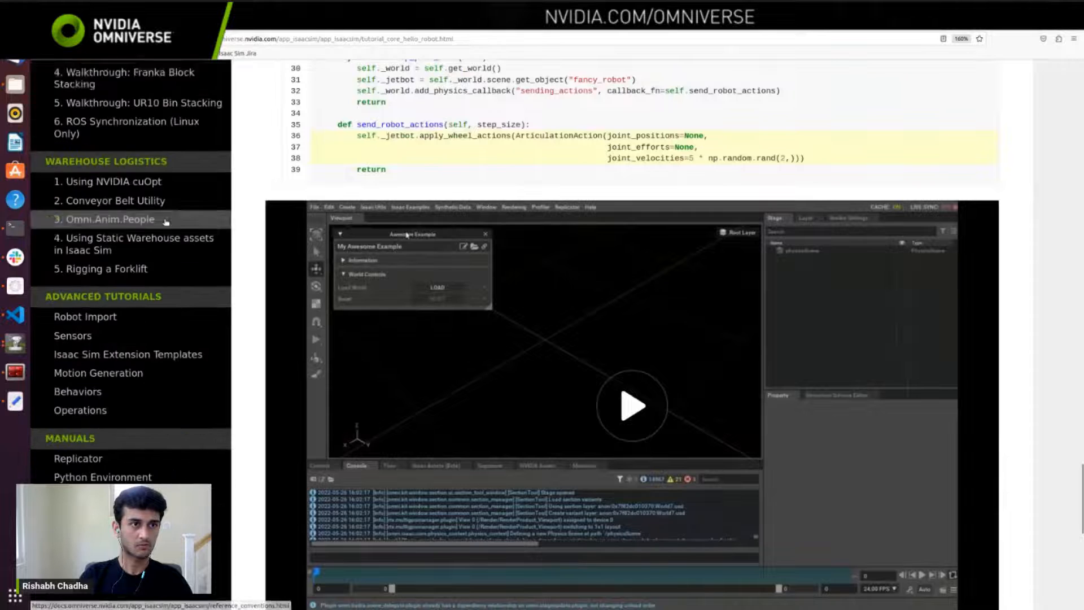
pyautogui.scroll(10, 164, 220)
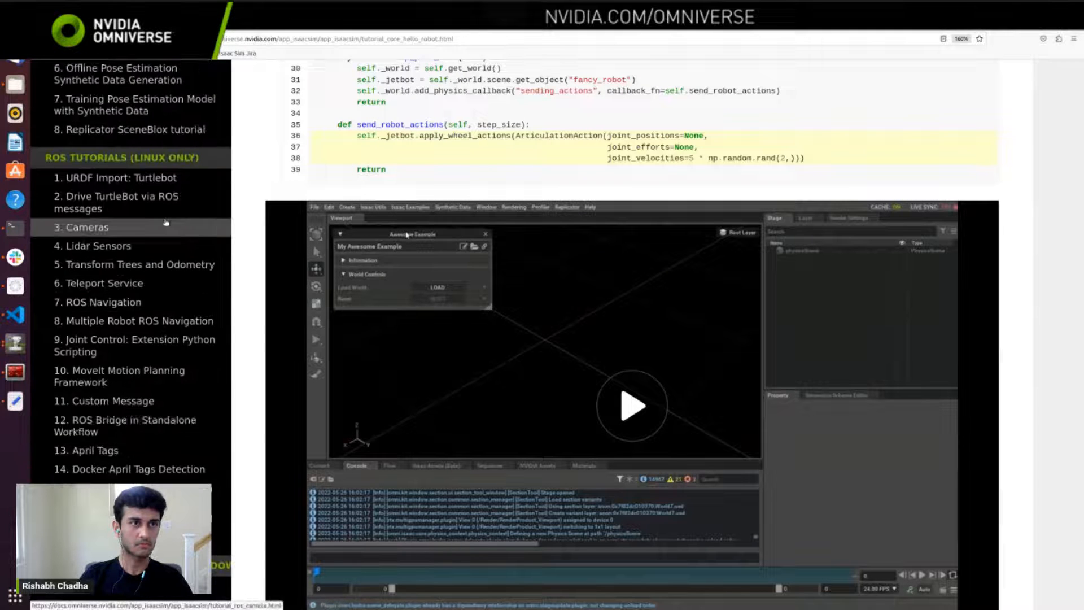
pyautogui.scroll(8, 165, 223)
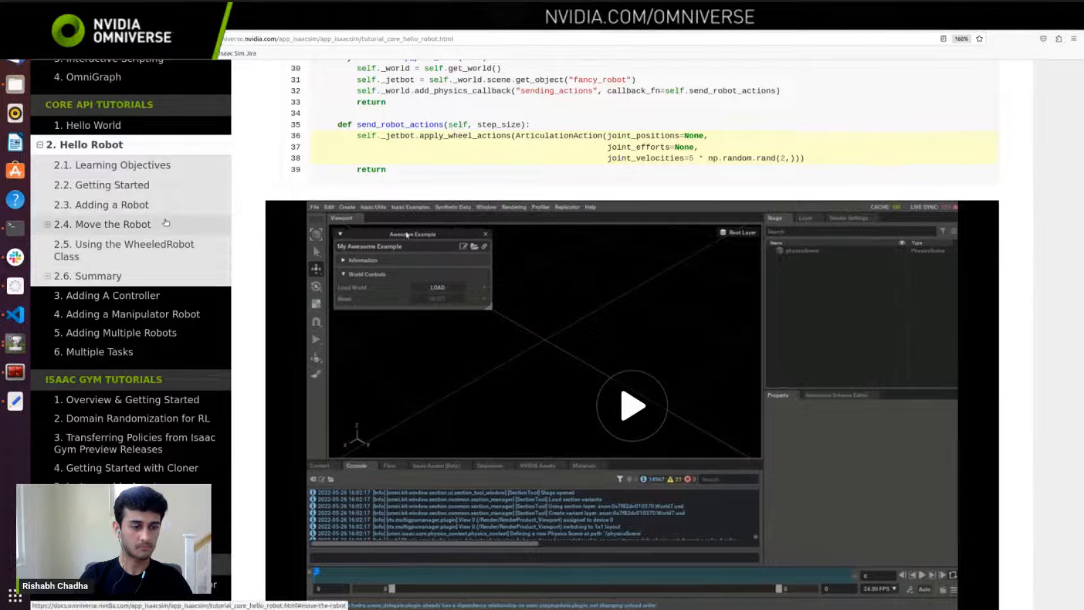
pyautogui.scroll(4, 165, 223)
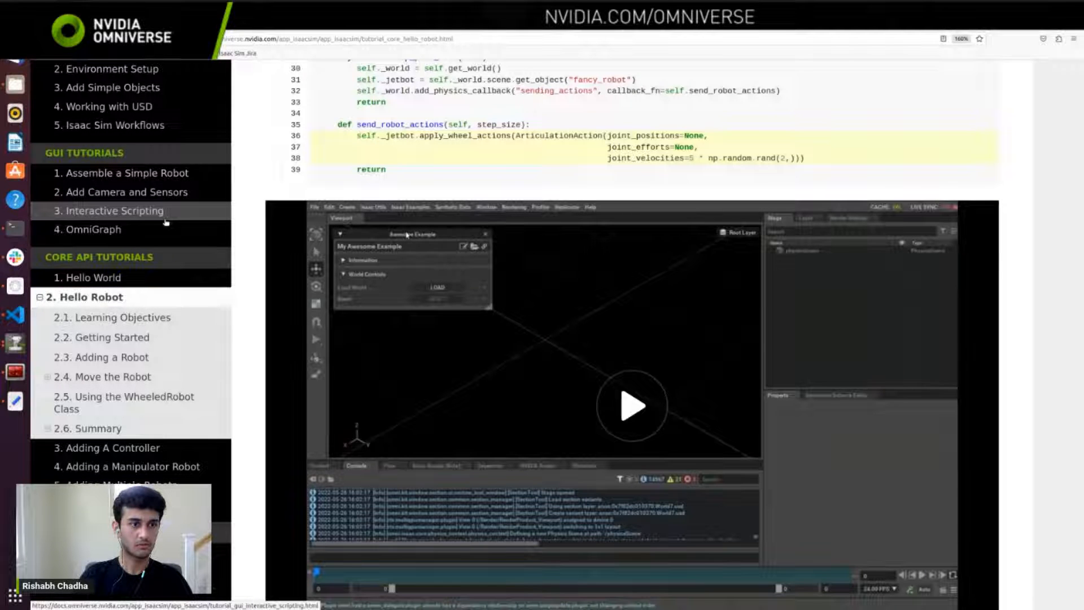
pyautogui.scroll(-5, 165, 222)
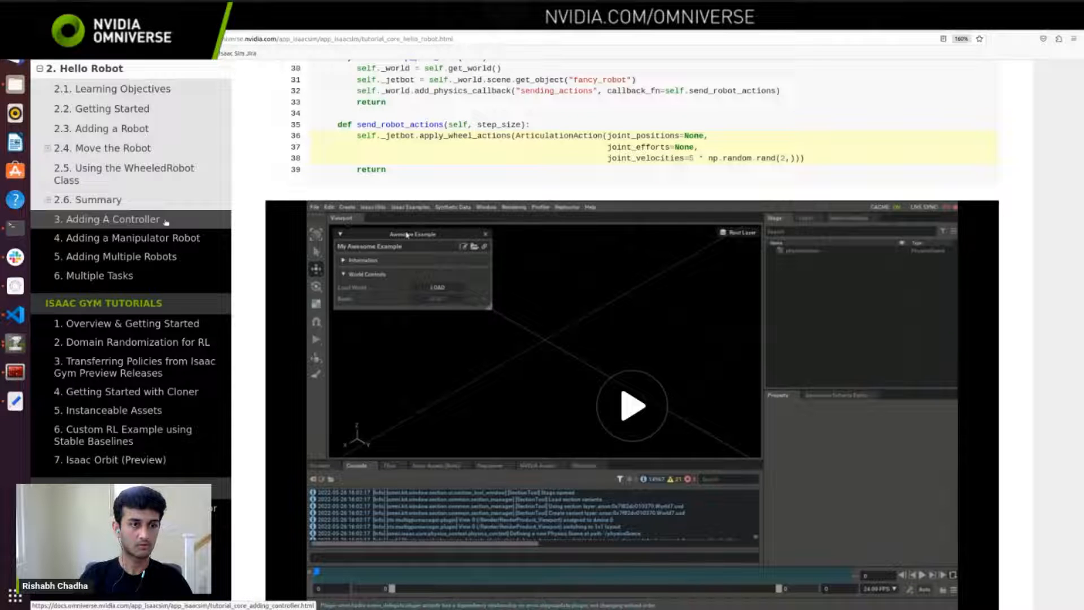
pyautogui.scroll(-12, 165, 221)
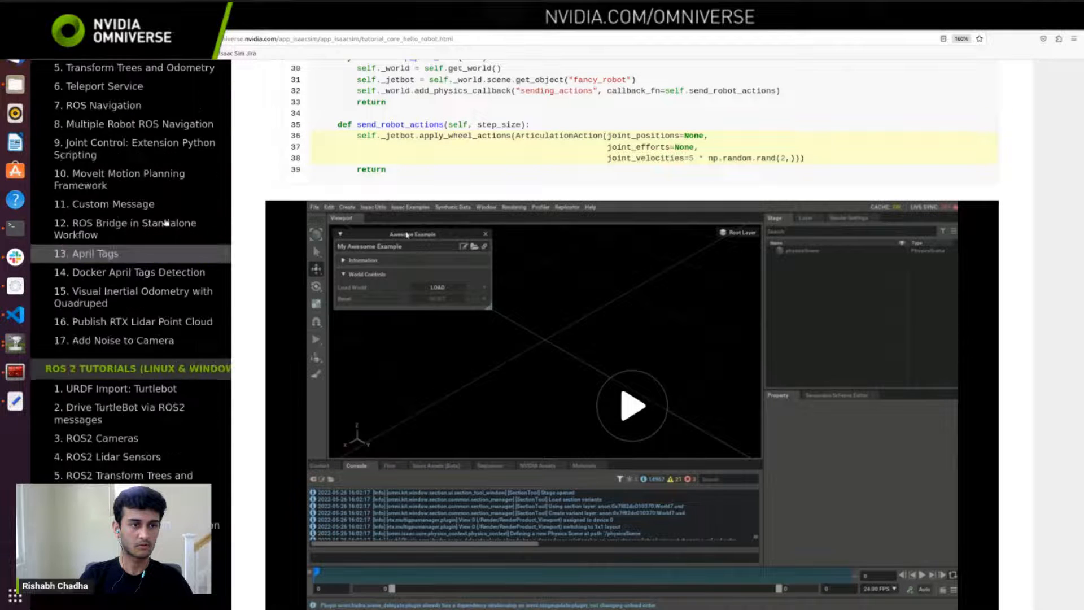
pyautogui.scroll(-6, 166, 222)
pyautogui.scroll(15, 165, 221)
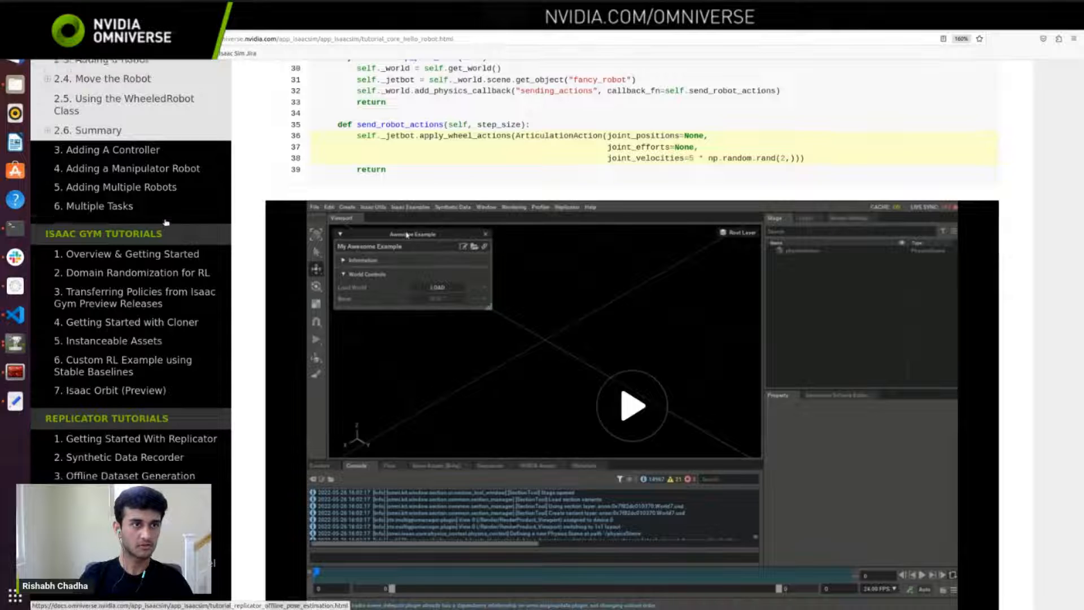
pyautogui.scroll(10, 166, 223)
pyautogui.scroll(-5, 141, 300)
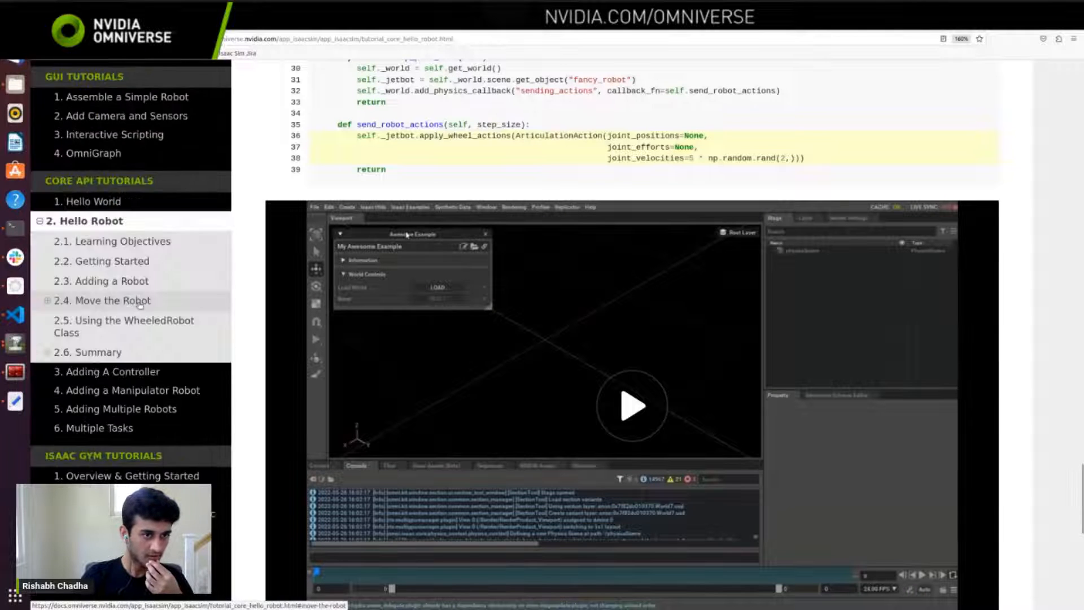
pyautogui.scroll(-8, 139, 305)
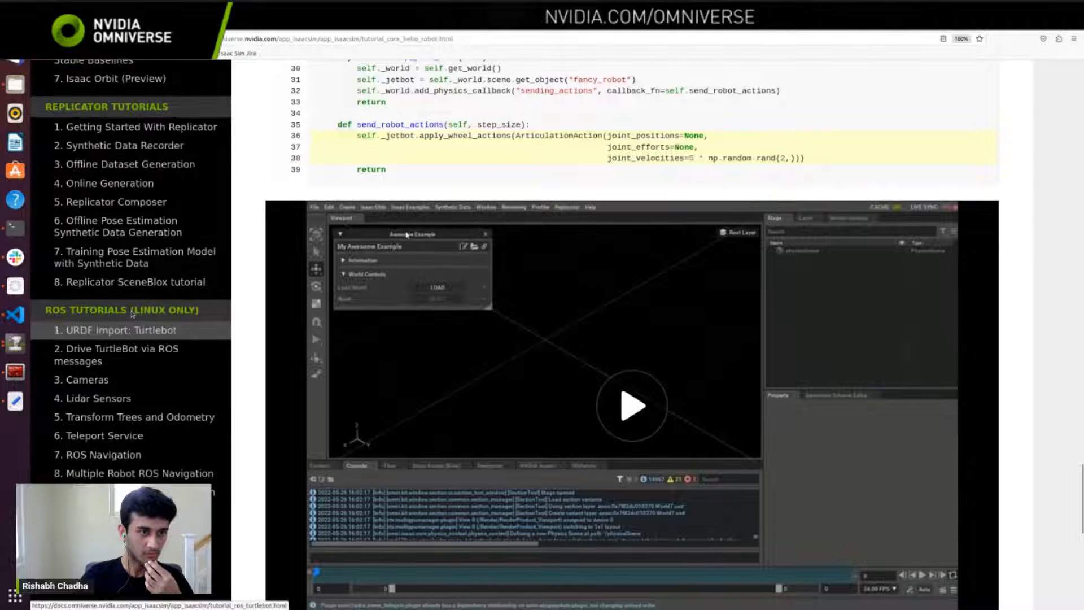
pyautogui.scroll(-6, 133, 316)
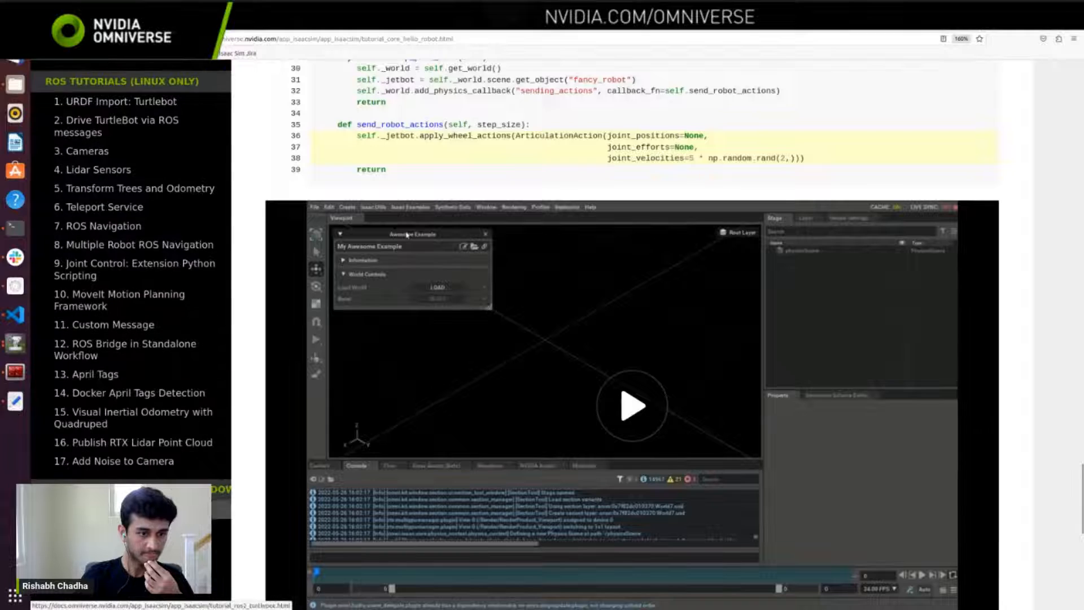
pyautogui.click(116, 126)
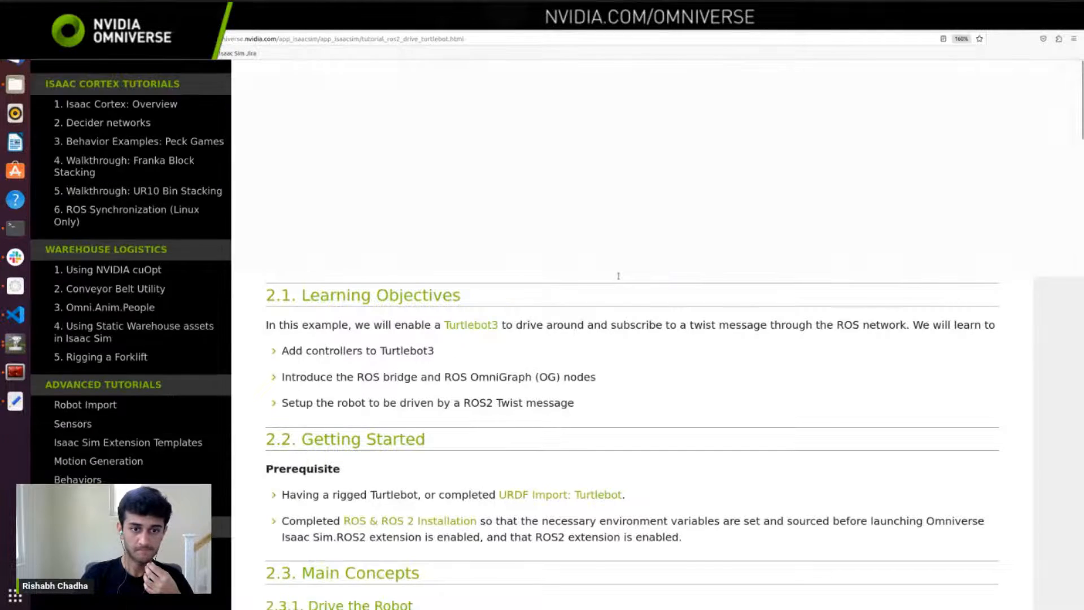
# Step: Open the "Assemble a Simple Robot" link from the page's Troubleshooting section in a new tab and switch to it
pyautogui.scroll(-20, 618, 275)
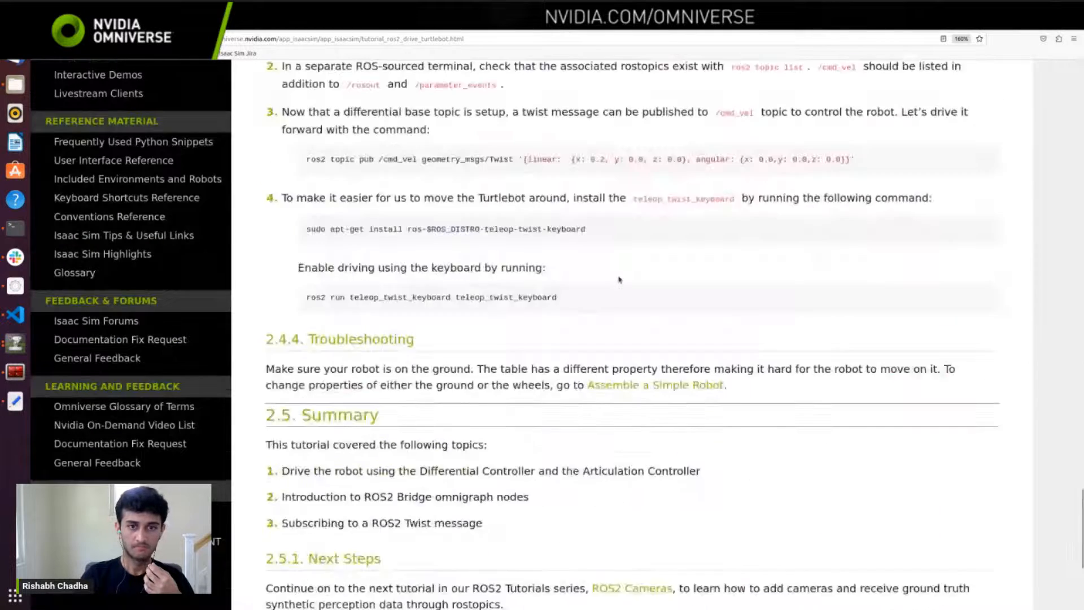
pyautogui.scroll(-5, 619, 279)
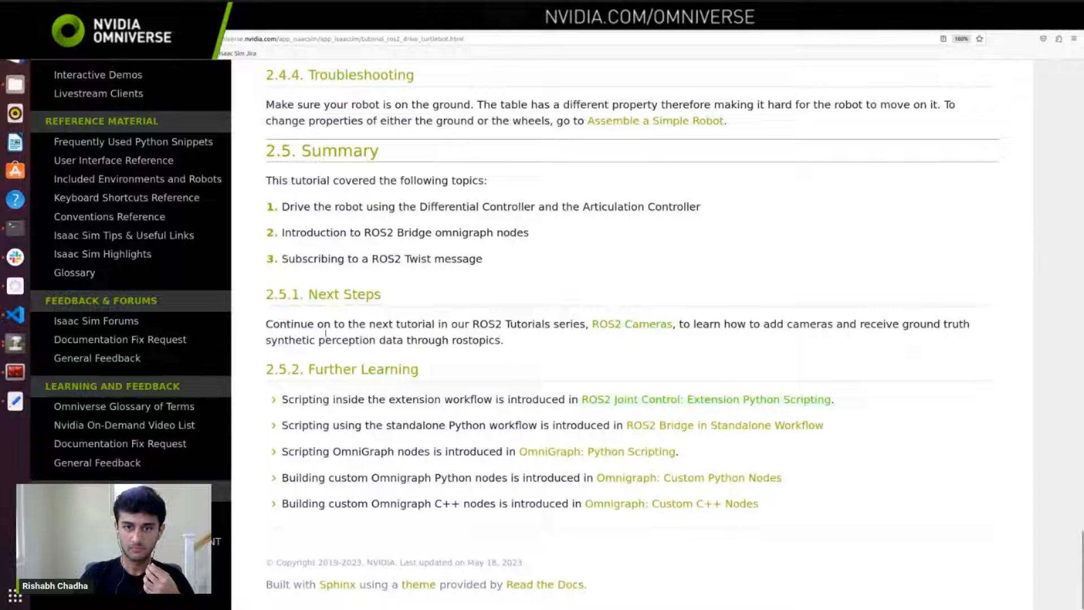
pyautogui.rightClick(661, 125)
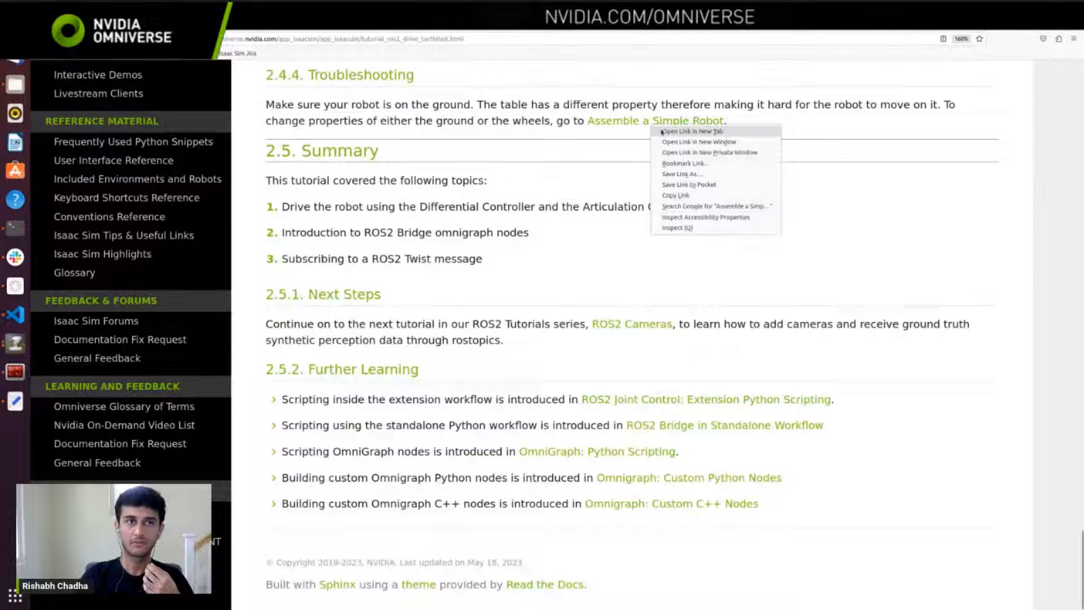
pyautogui.click(677, 131)
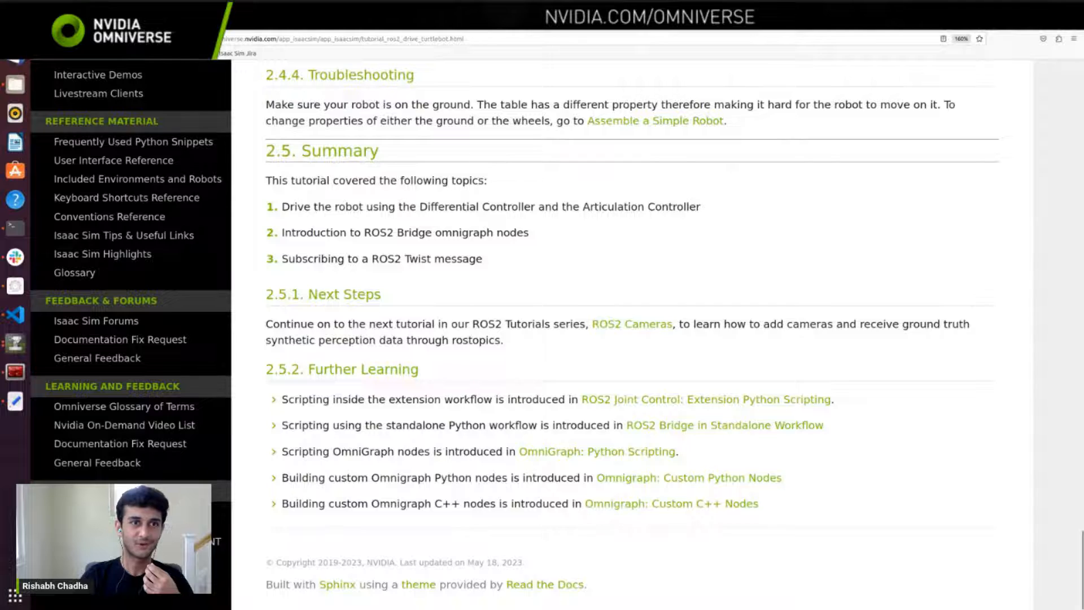
pyautogui.click(327, 21)
# Step: Examine how the "Assemble a Simple Robot" tutorial adds joints, joint drives and articulations to the mock robot
pyautogui.scroll(-1, 610, 441)
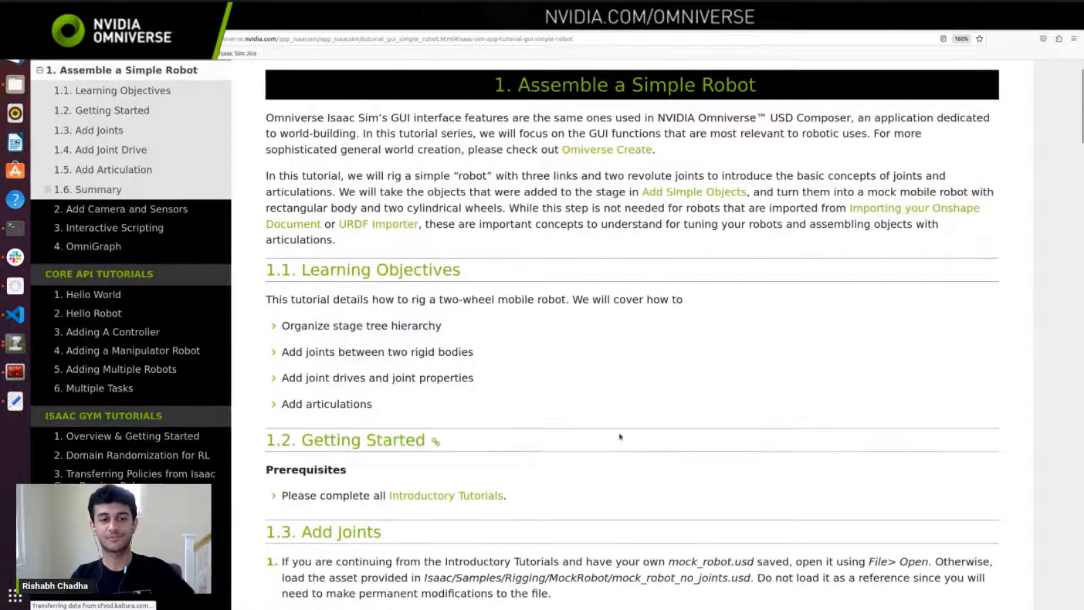
pyautogui.scroll(-5, 608, 399)
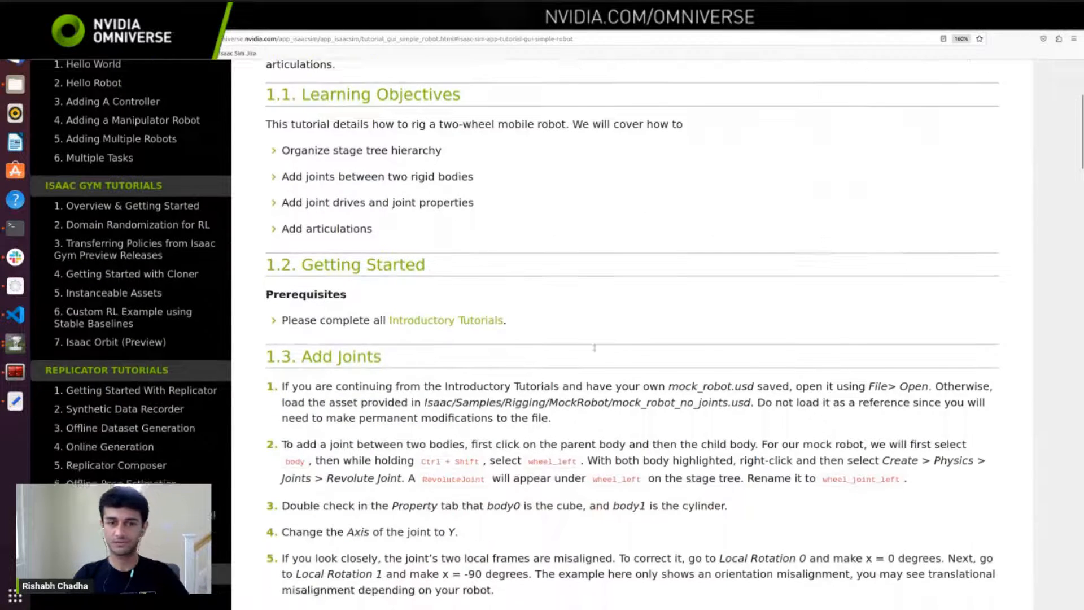
pyautogui.scroll(-5, 632, 331)
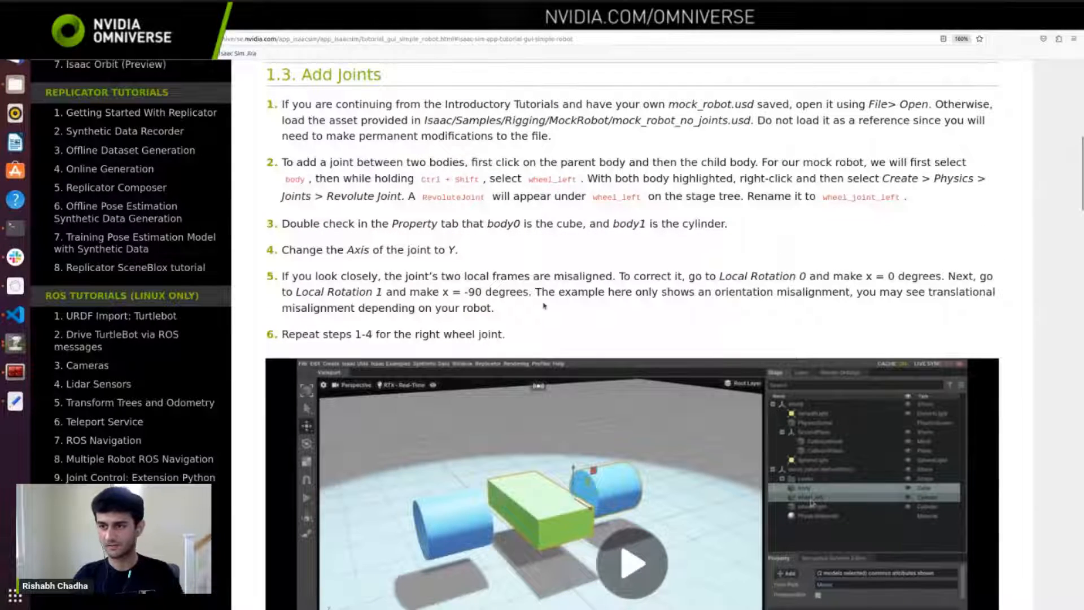
pyautogui.scroll(-3, 545, 306)
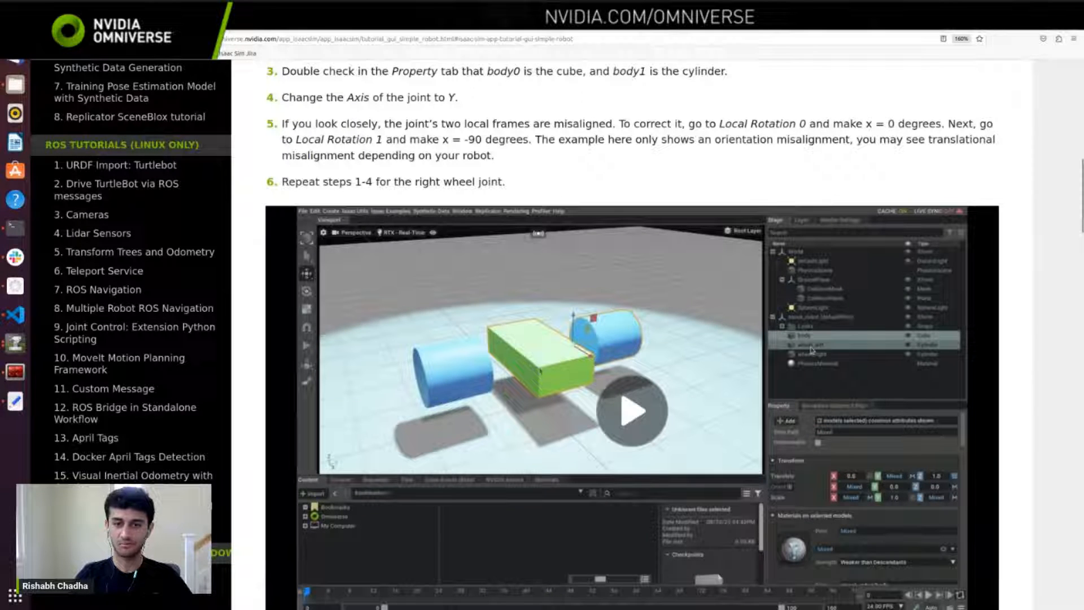
pyautogui.scroll(-7, 625, 343)
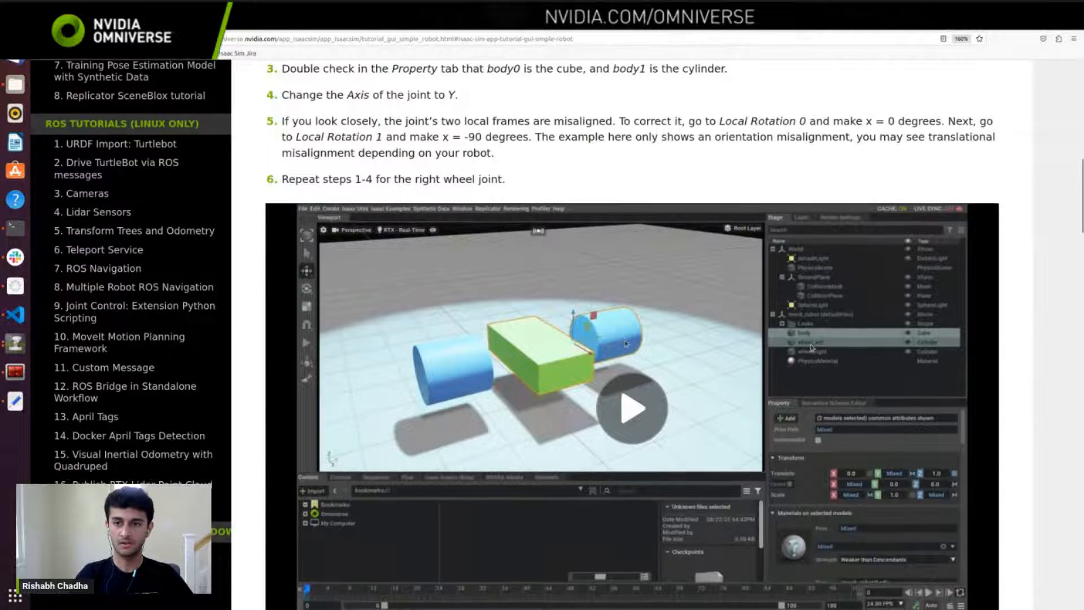
pyautogui.scroll(-13, 625, 341)
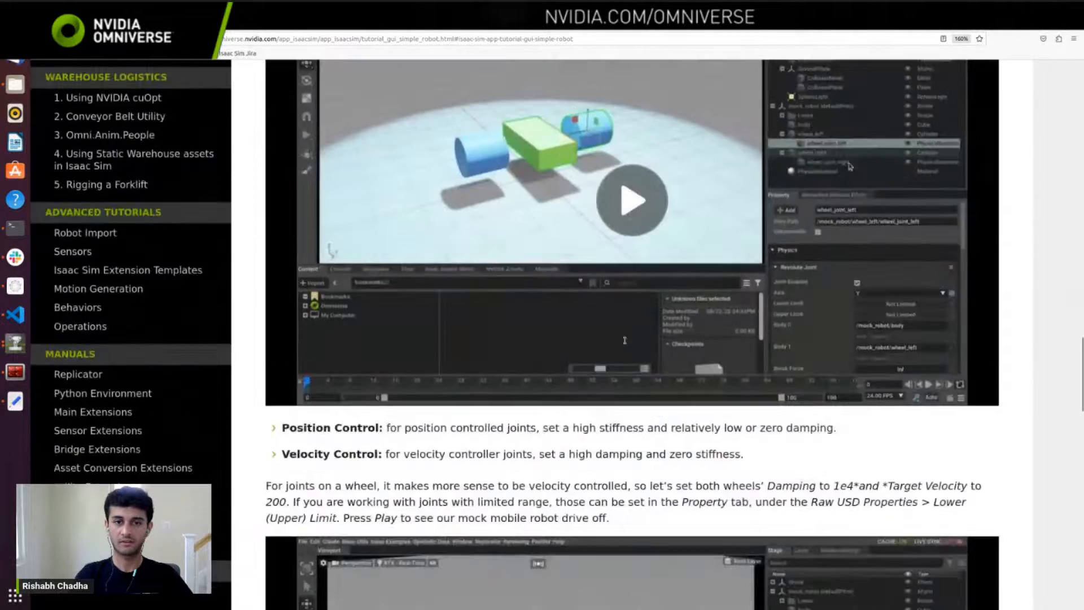
pyautogui.scroll(-10, 611, 319)
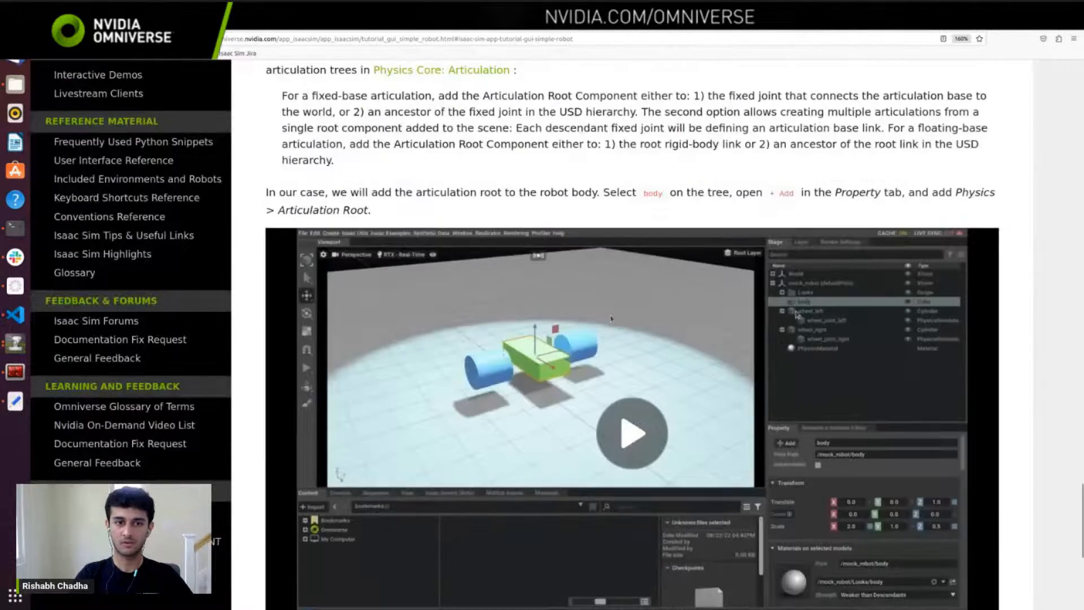
pyautogui.scroll(-10, 273, 312)
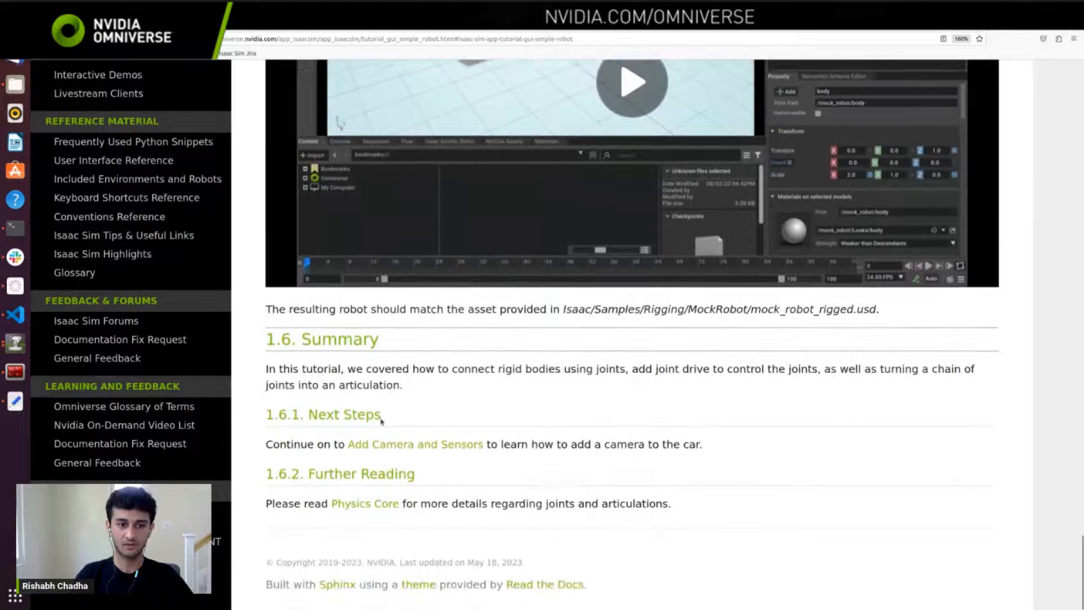
pyautogui.scroll(3, 159, 334)
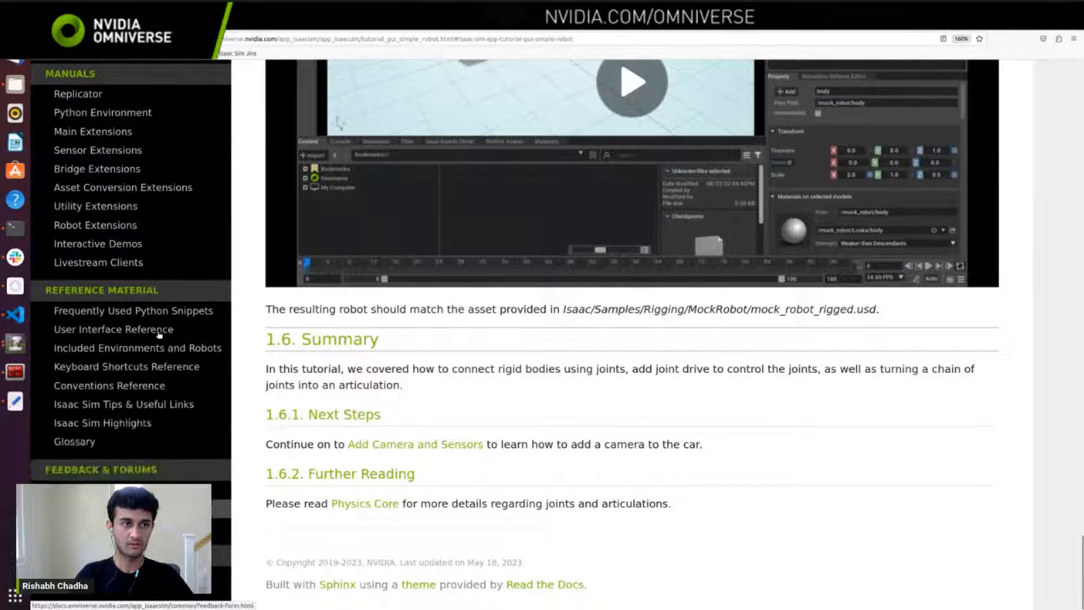
pyautogui.scroll(5, 159, 334)
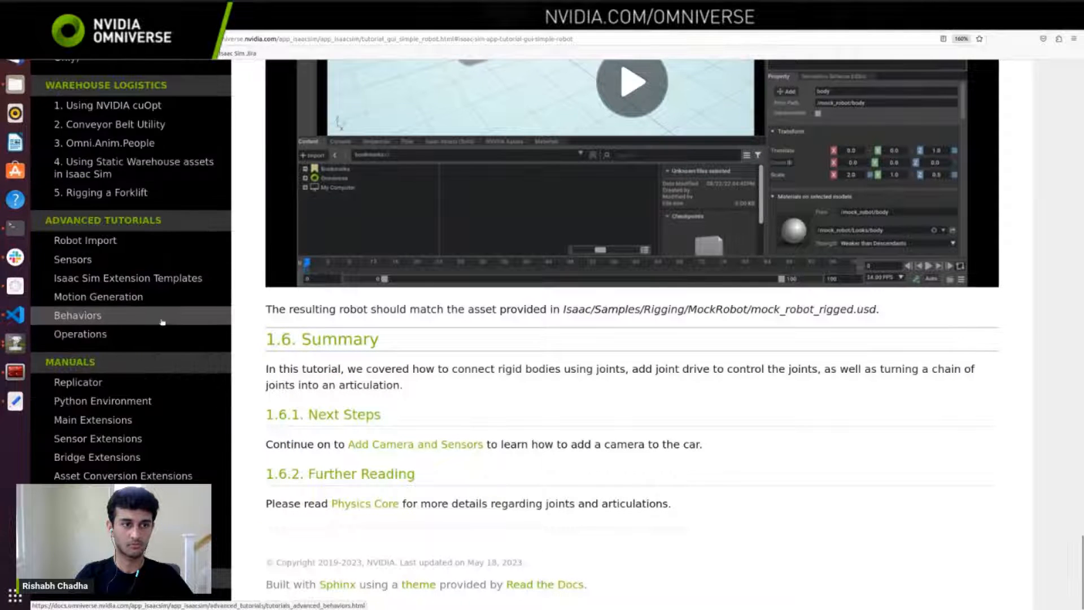
# Step: Switch back to Isaac Sim, open the ActionGraph prim in the graph editor and enlarge the graph area
pyautogui.click(15, 342)
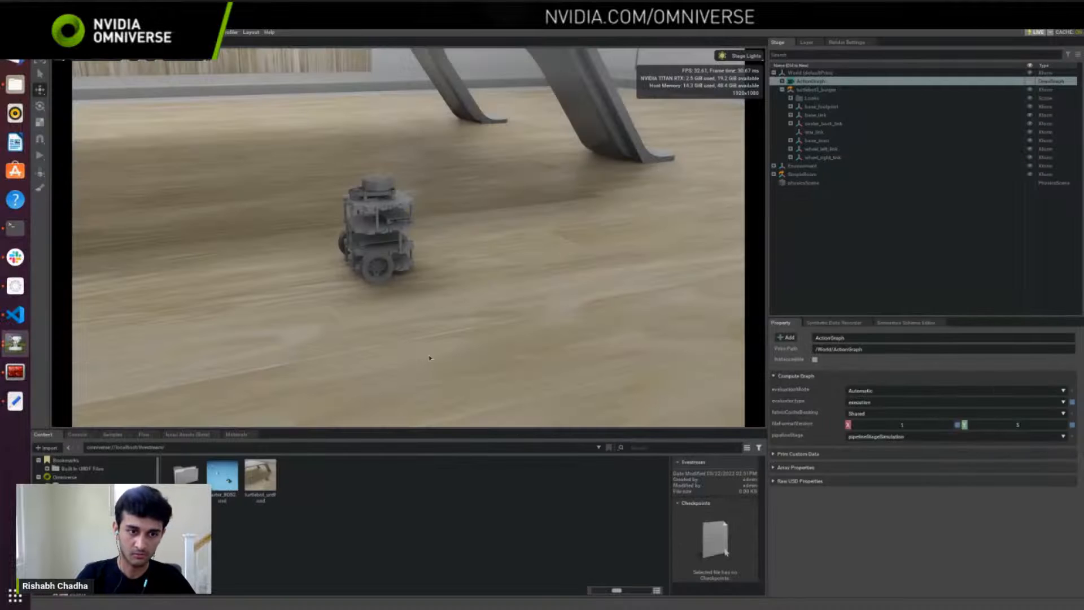
pyautogui.rightClick(812, 83)
pyautogui.click(840, 181)
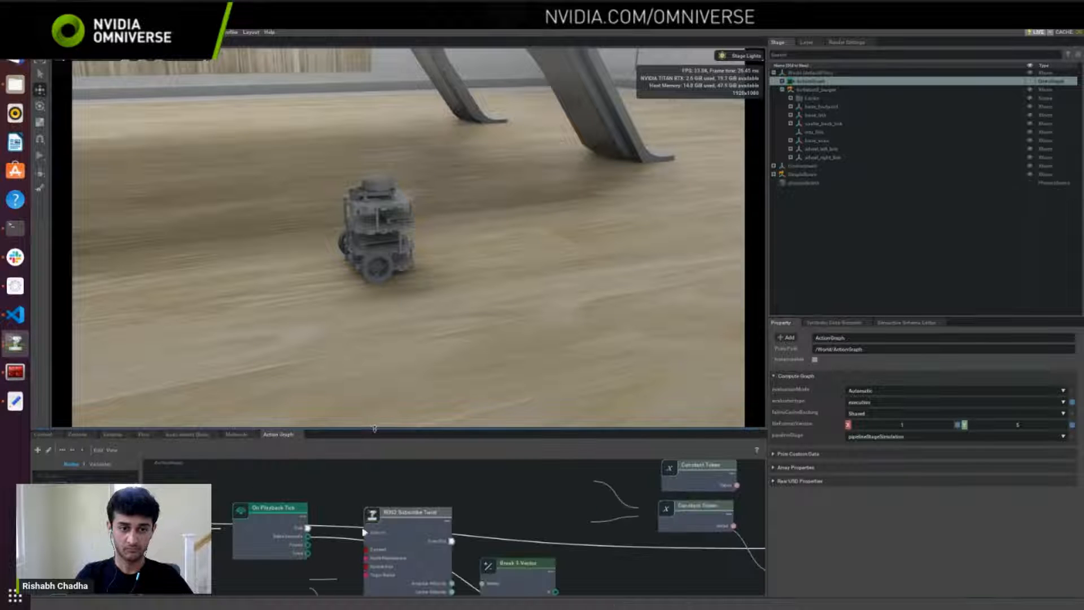
pyautogui.moveTo(375, 429); pyautogui.dragTo(375, 310)
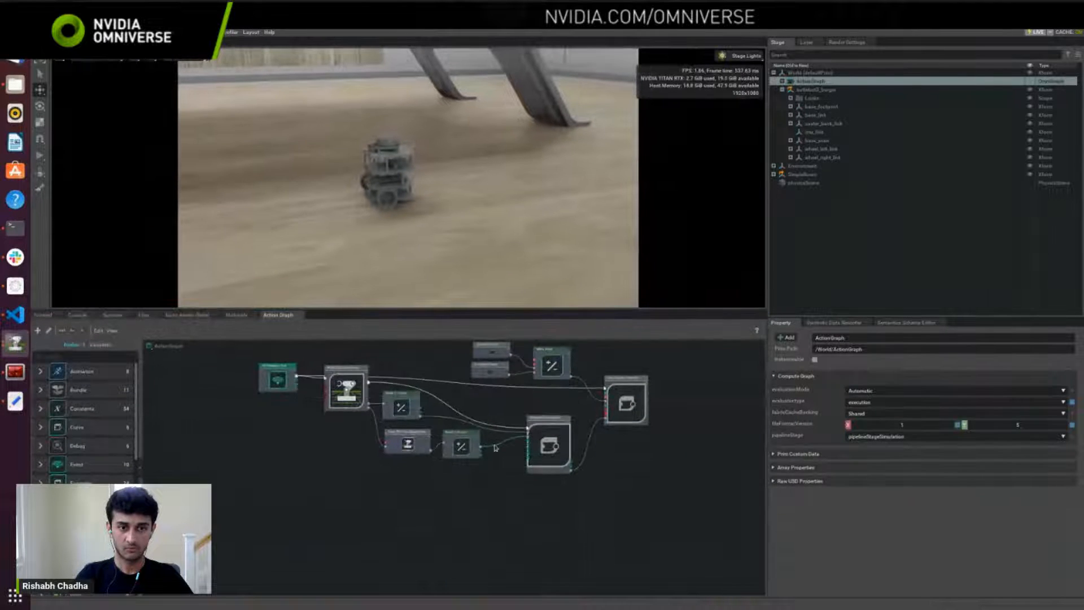
# Step: Move the ROS2 Subscribe Twist node slightly higher in the ActionGraph, clear of the wire running behind it
pyautogui.scroll(5, 361, 441)
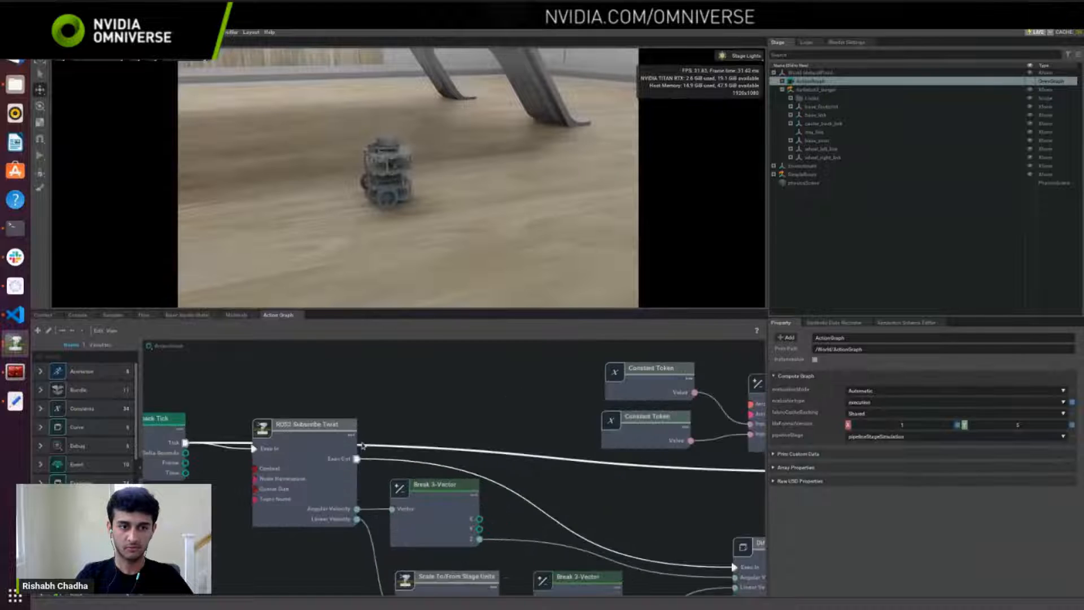
pyautogui.moveTo(316, 424); pyautogui.dragTo(339, 380)
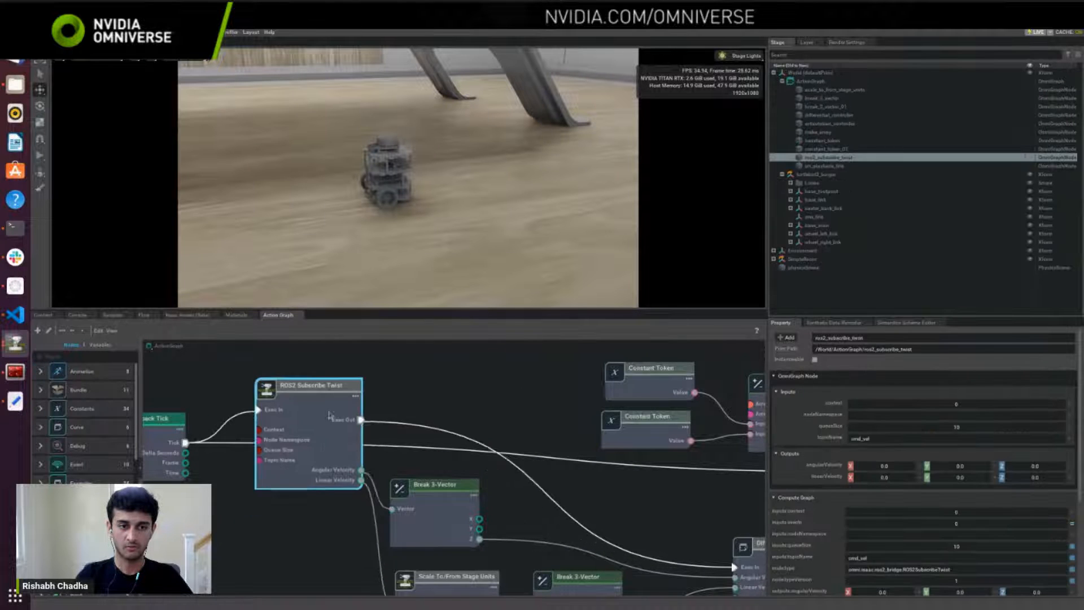
pyautogui.moveTo(339, 431); pyautogui.dragTo(323, 428)
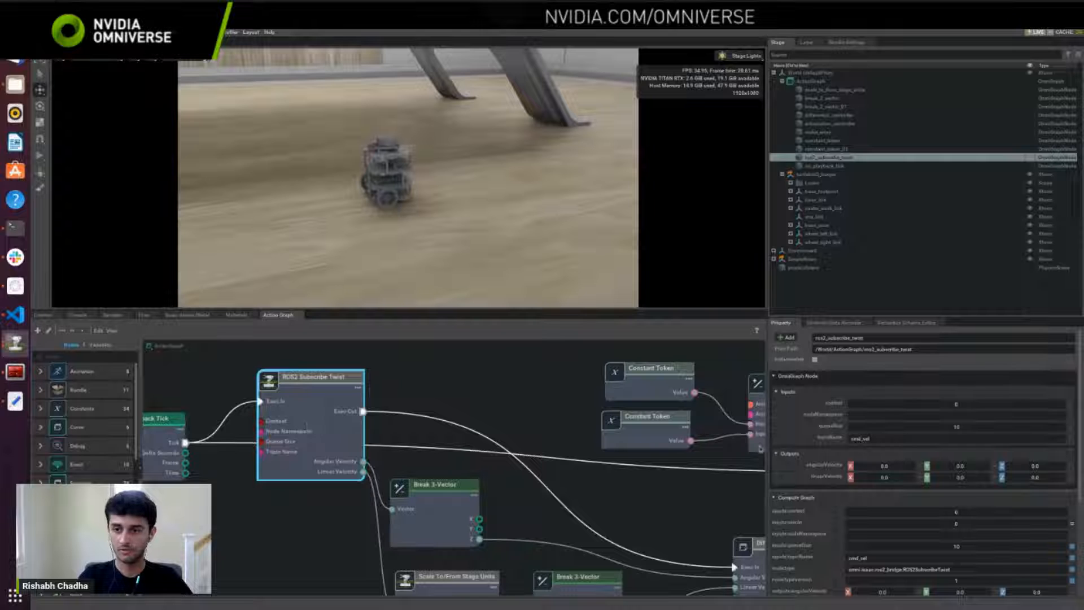
# Step: Examine the Subscribe Twist node's topicName and trace its angular and linear velocity outputs through the Break 3-Vector nodes to the Differential Controller
pyautogui.click(886, 439)
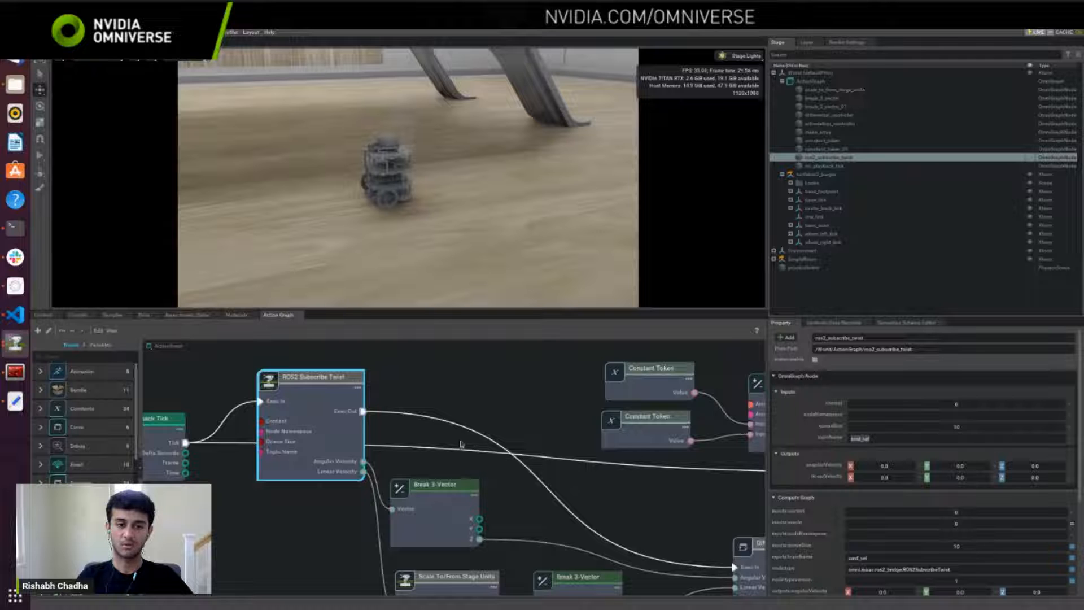
pyautogui.moveTo(416, 451); pyautogui.dragTo(357, 436, button='middle')
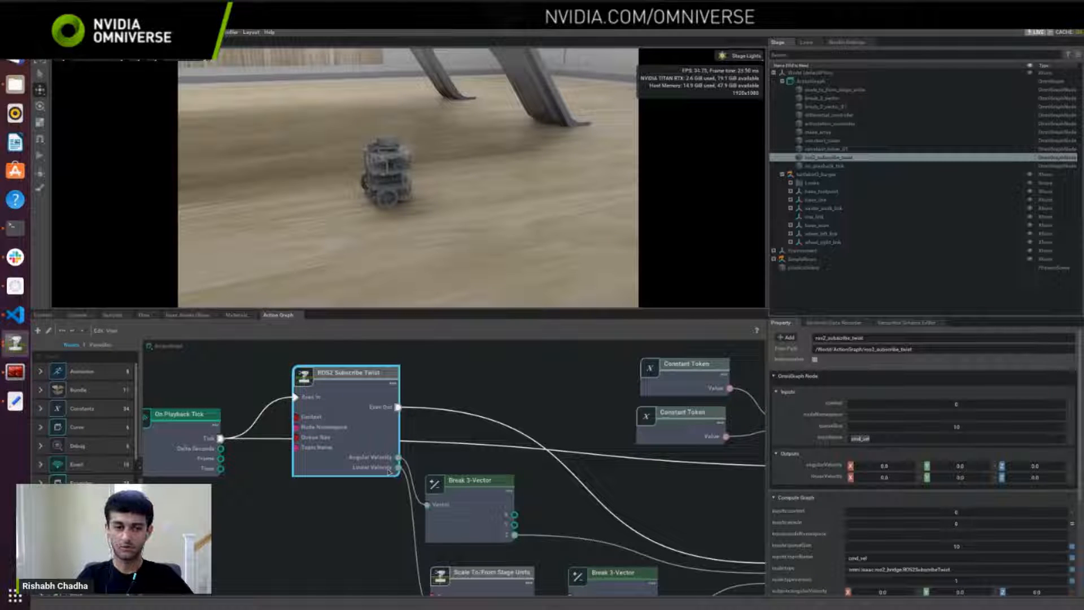
pyautogui.moveTo(454, 464); pyautogui.dragTo(378, 368, button='middle')
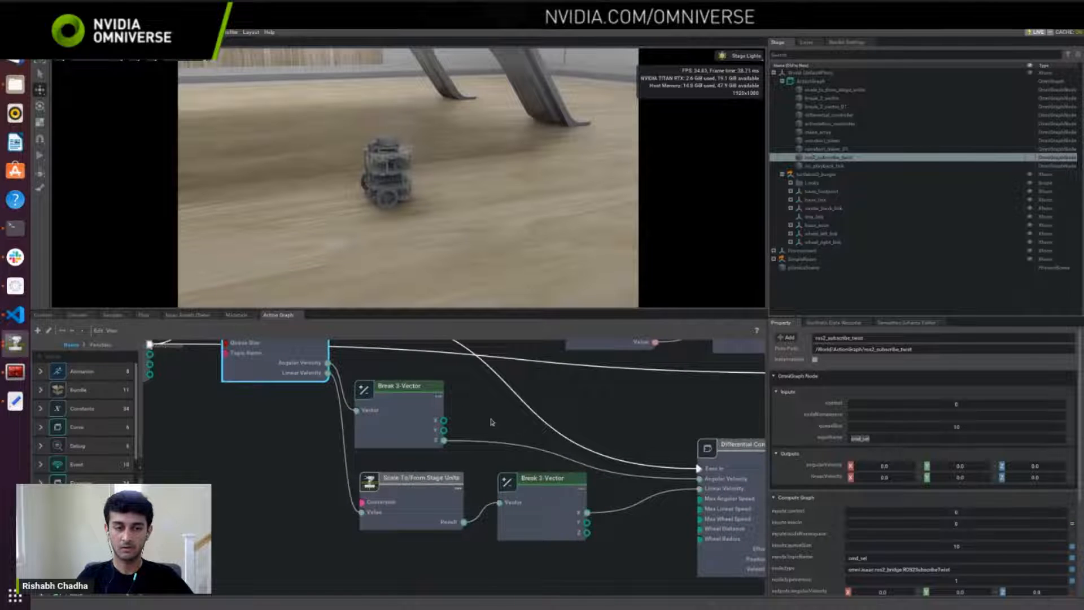
pyautogui.moveTo(470, 429); pyautogui.dragTo(510, 463, button='middle')
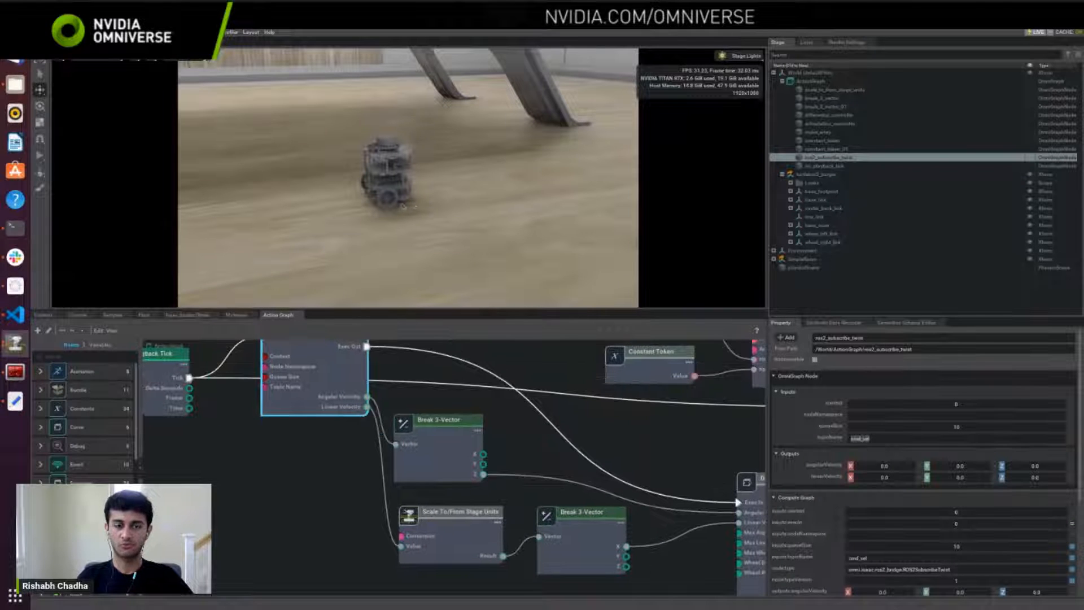
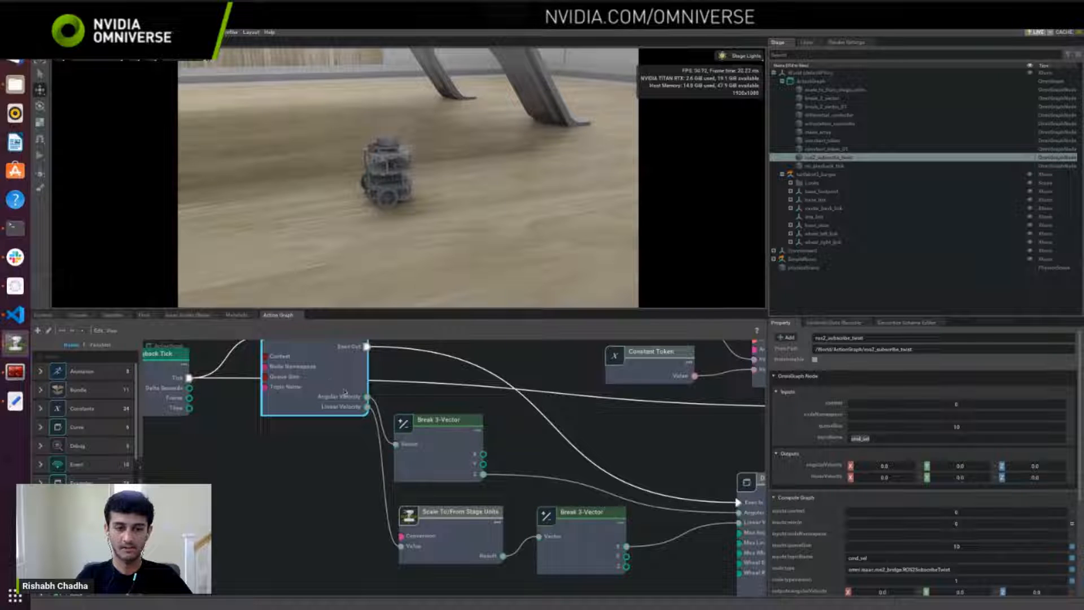
# Step: Move the Differential Controller node in the ActionGraph closer to the Break 3-Vector nodes that feed it
pyautogui.click(454, 452)
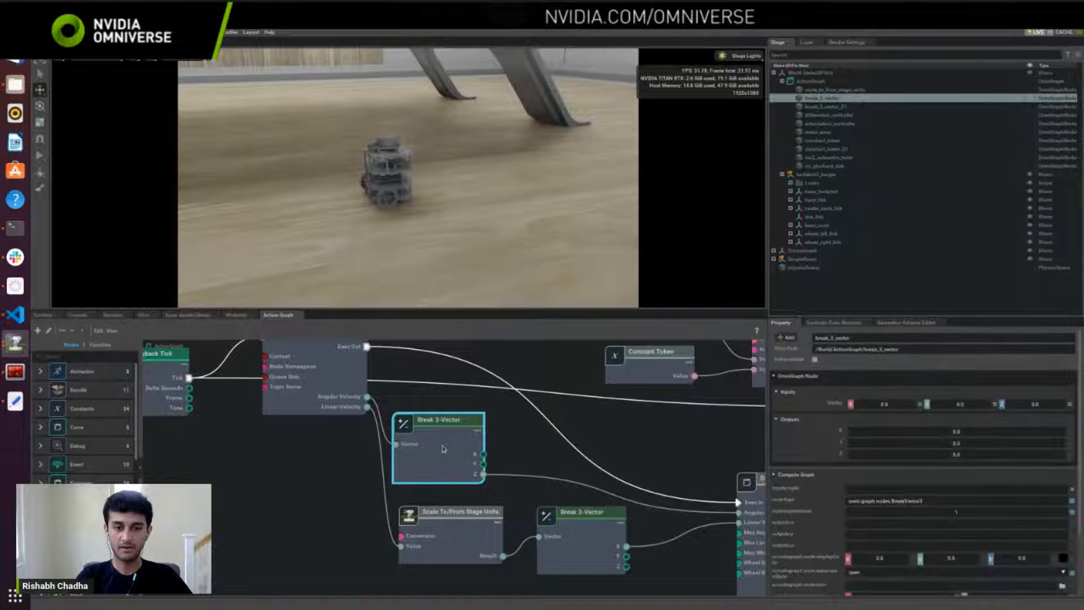
pyautogui.moveTo(443, 447); pyautogui.dragTo(472, 453)
pyautogui.moveTo(545, 484); pyautogui.dragTo(483, 449, button='middle')
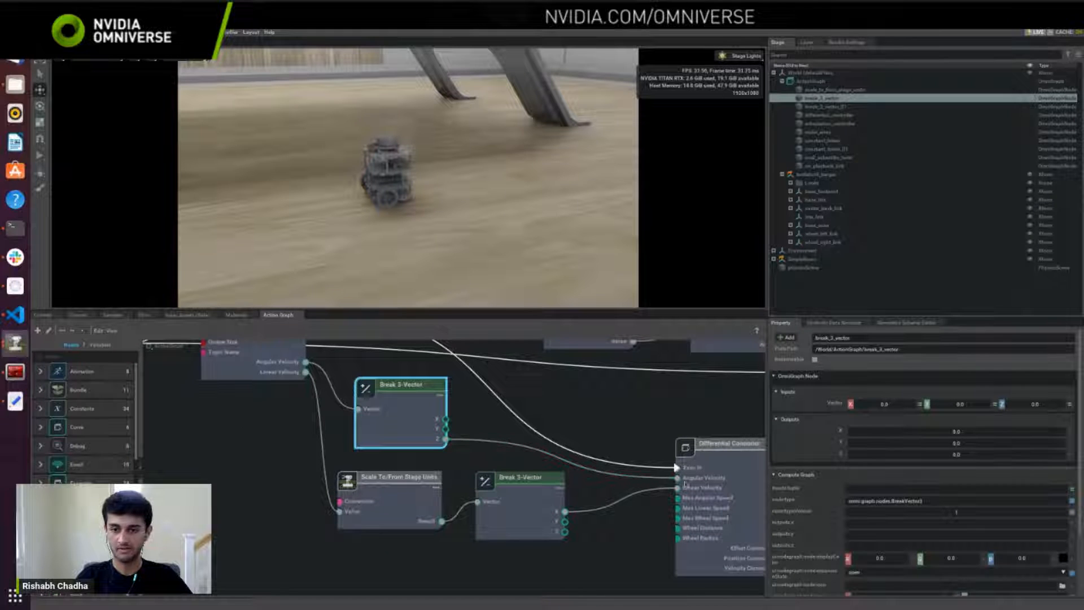
pyautogui.moveTo(710, 494); pyautogui.dragTo(676, 462)
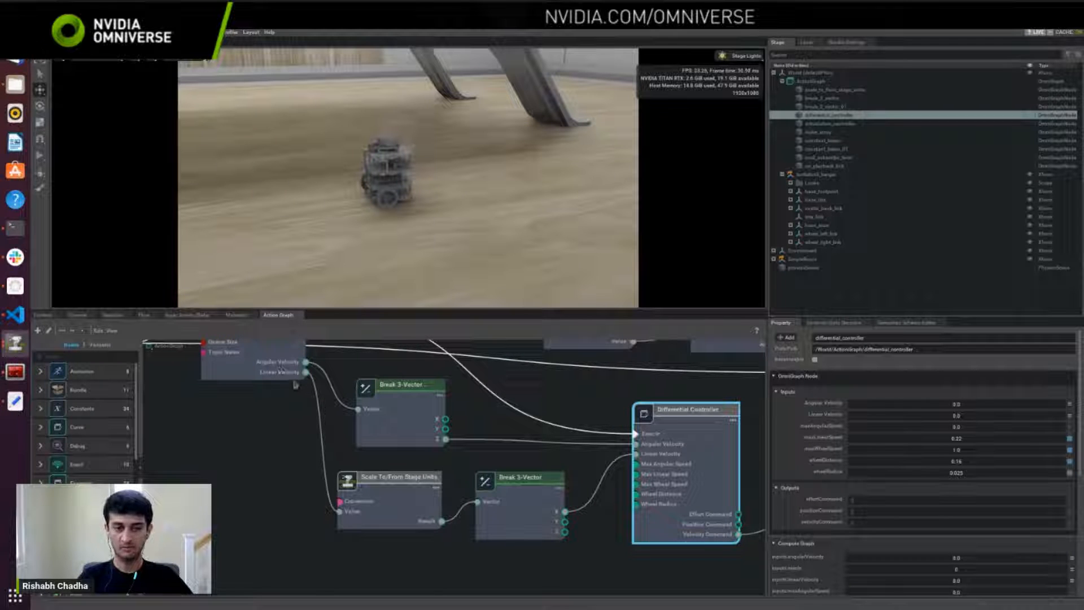
# Step: Follow the Differential Controller's velocity command to the Articulation Controller, check its target prim and select turtlebot3_burger in the stage
pyautogui.moveTo(552, 477); pyautogui.dragTo(471, 453, button='middle')
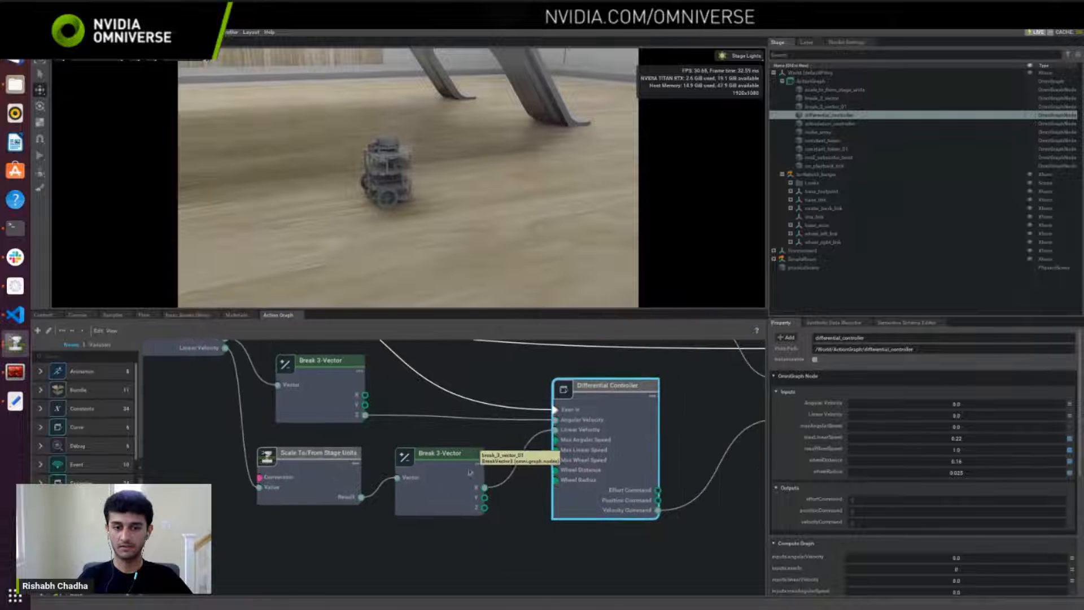
pyautogui.scroll(-2, 662, 428)
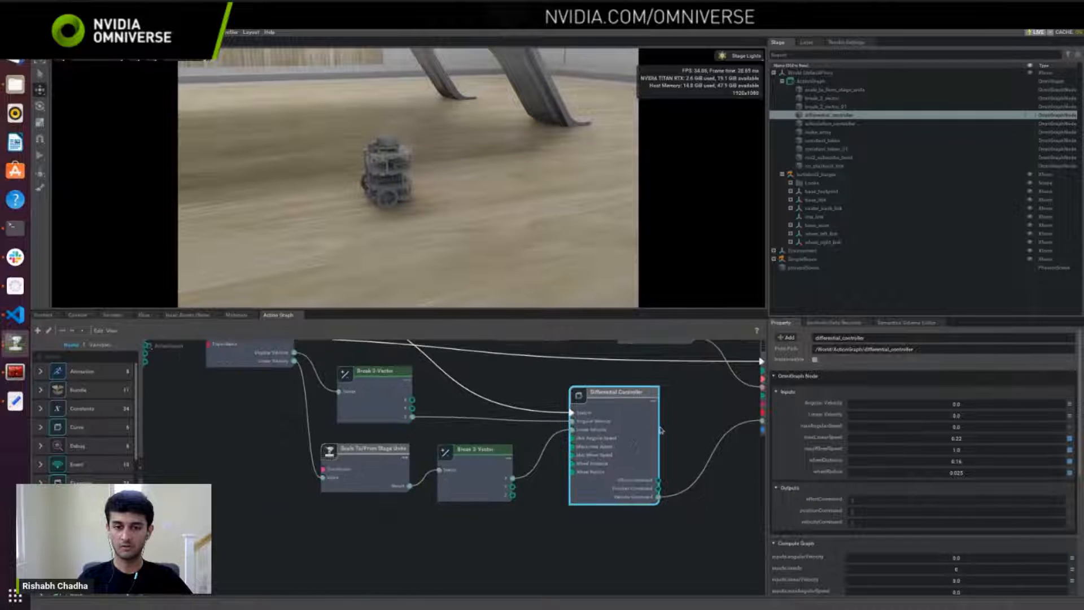
pyautogui.moveTo(671, 420); pyautogui.dragTo(509, 484, button='middle')
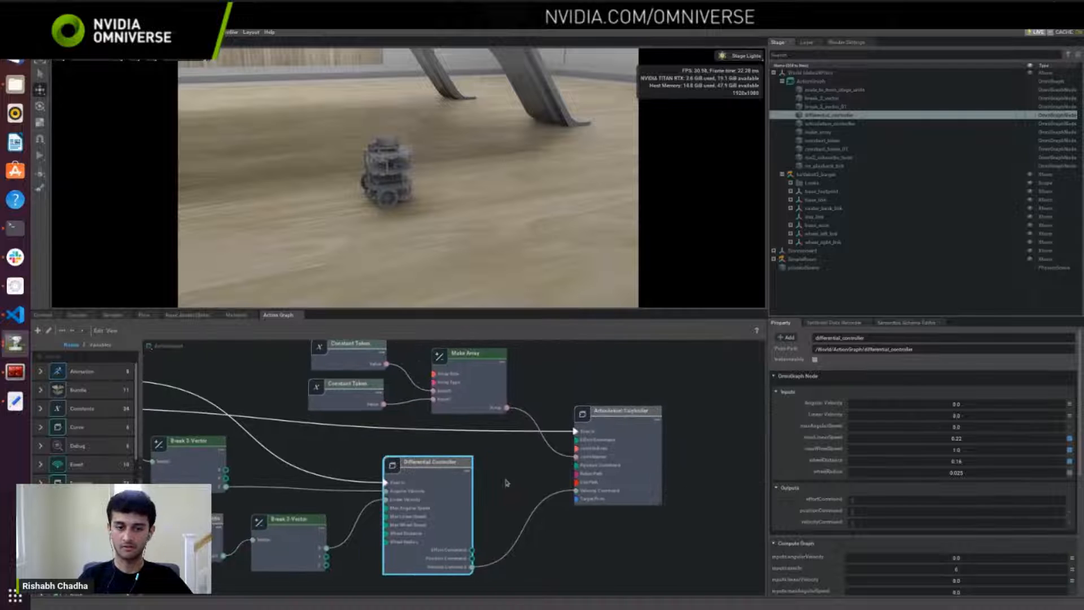
pyautogui.click(598, 461)
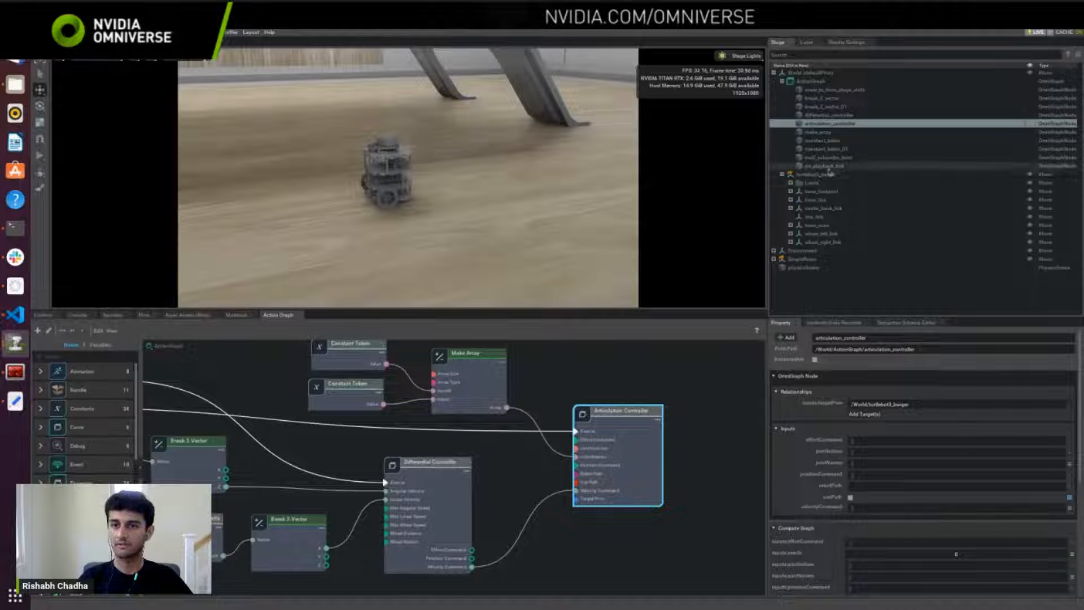
pyautogui.click(827, 175)
# Step: Switch to the browser documentation and review the "Add Articulation" section on articulation roots
pyautogui.click(17, 61)
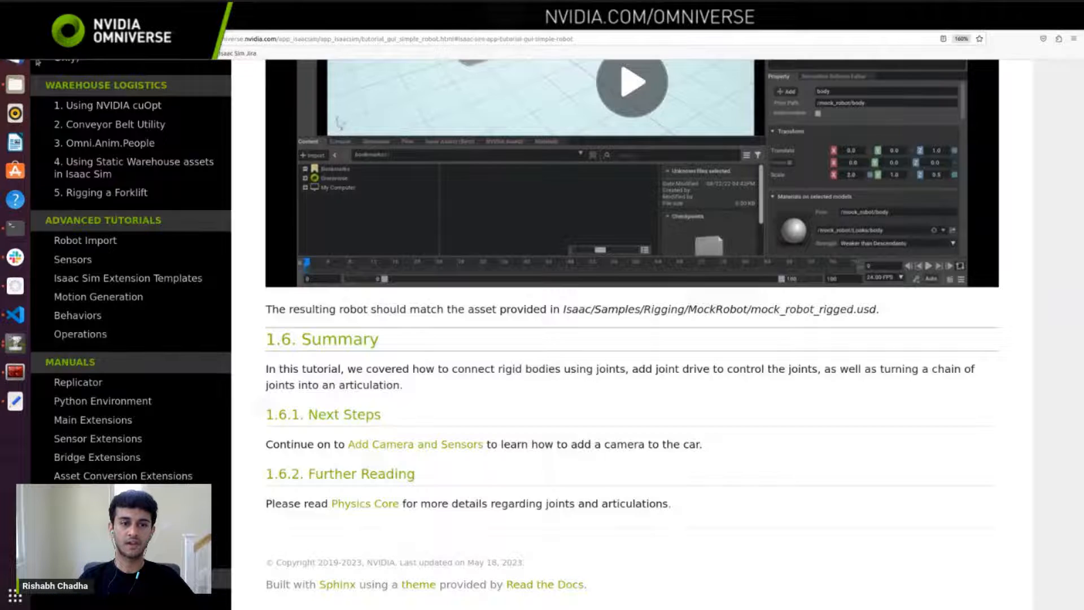
pyautogui.scroll(10, 472, 338)
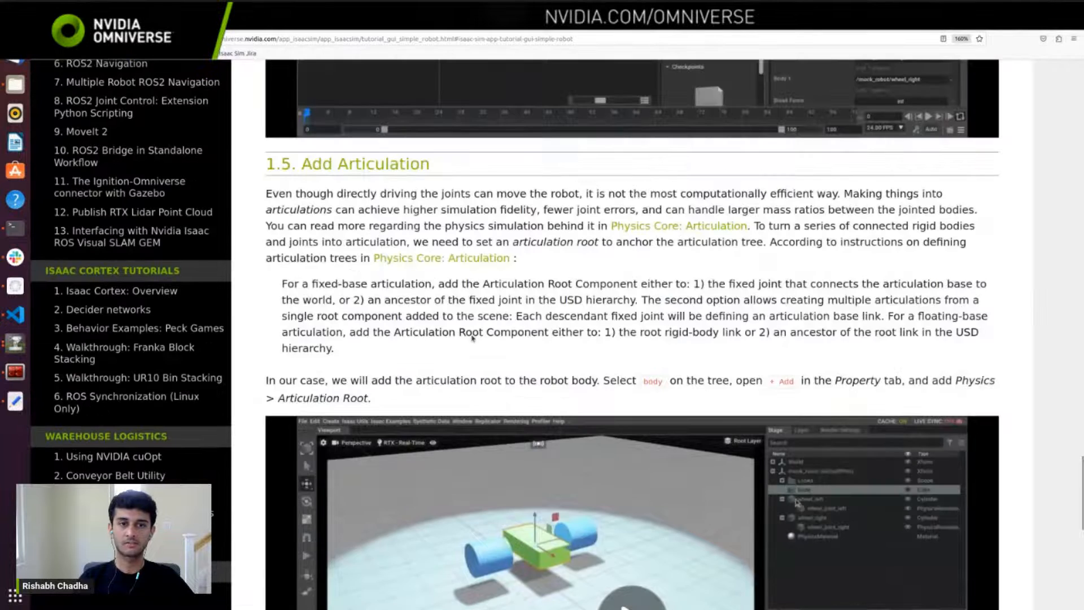
pyautogui.scroll(2, 472, 337)
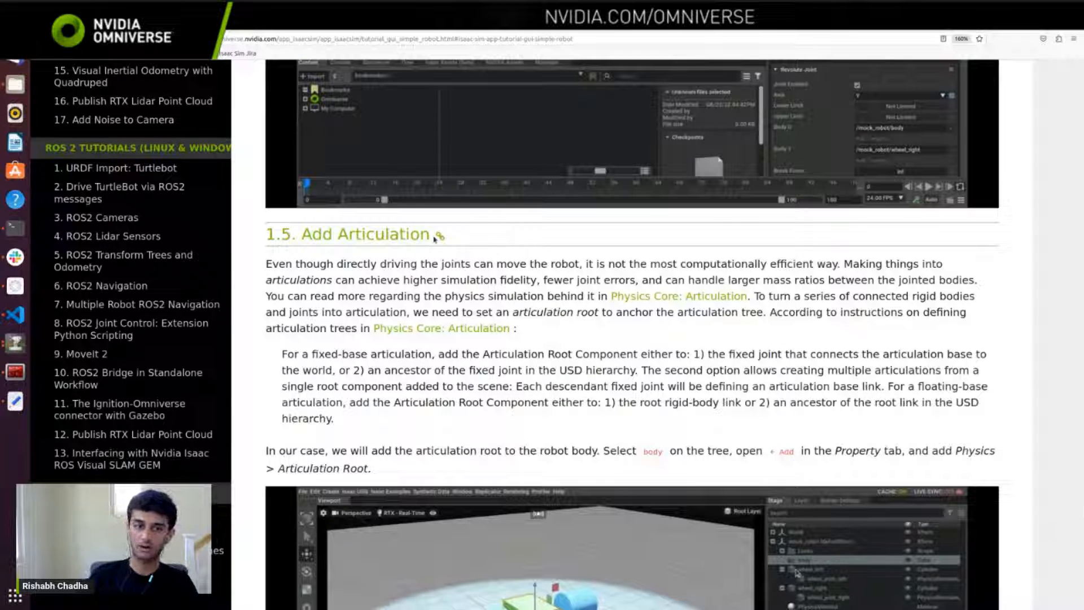
# Step: Back in Isaac Sim, check a Constant Token's joint name and inspect wheel_left_joint and wheel_right_joint under base_link on the robot
pyautogui.hotkey('alt', 'Tab')
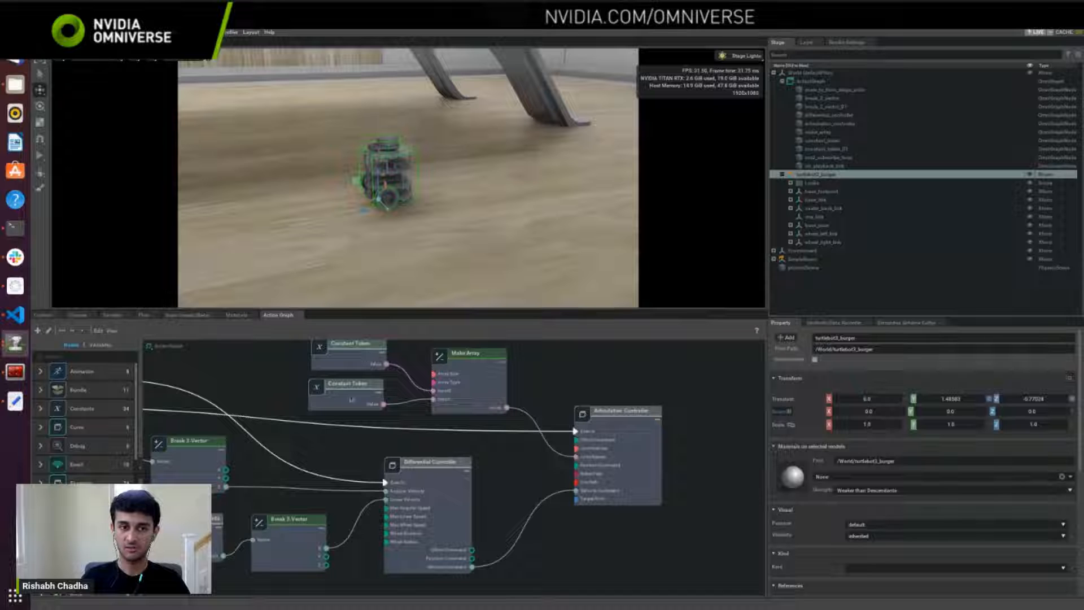
pyautogui.moveTo(451, 410); pyautogui.dragTo(524, 420, button='middle')
pyautogui.click(425, 357)
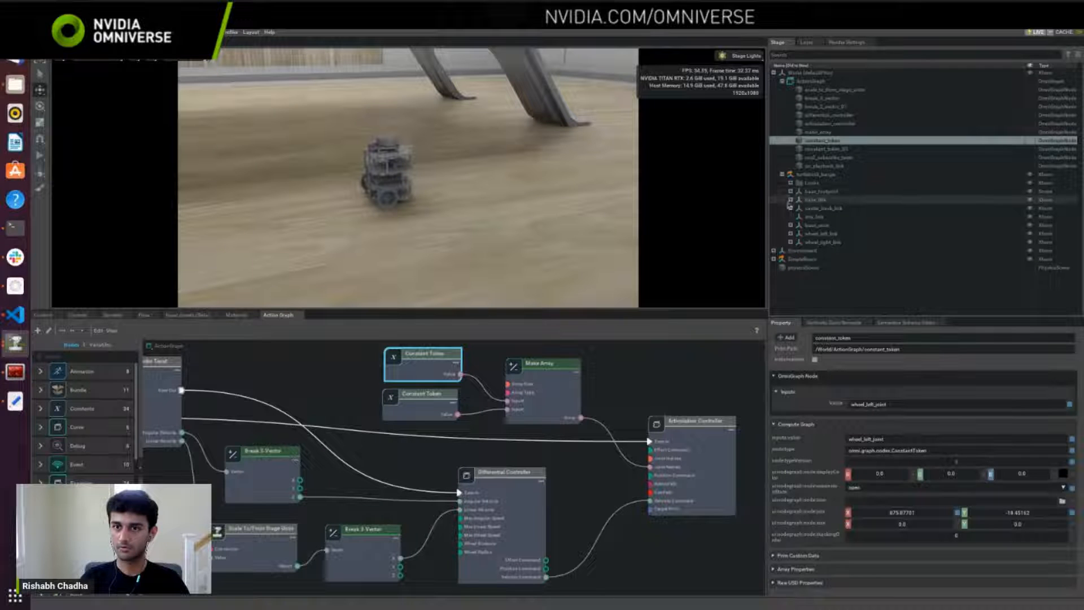
pyautogui.click(793, 200)
pyautogui.click(791, 200)
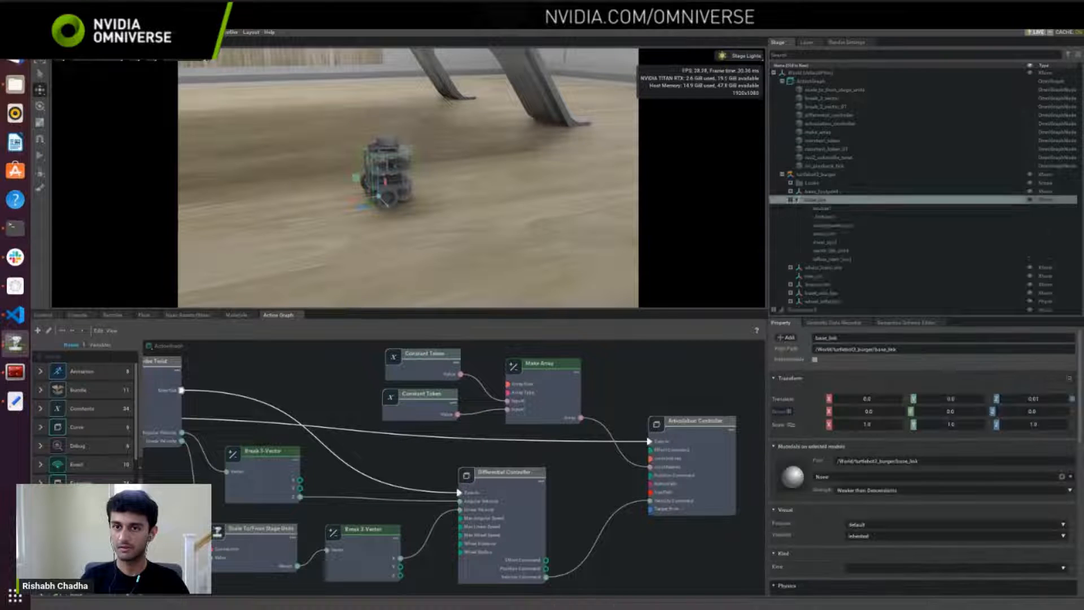
pyautogui.click(844, 242)
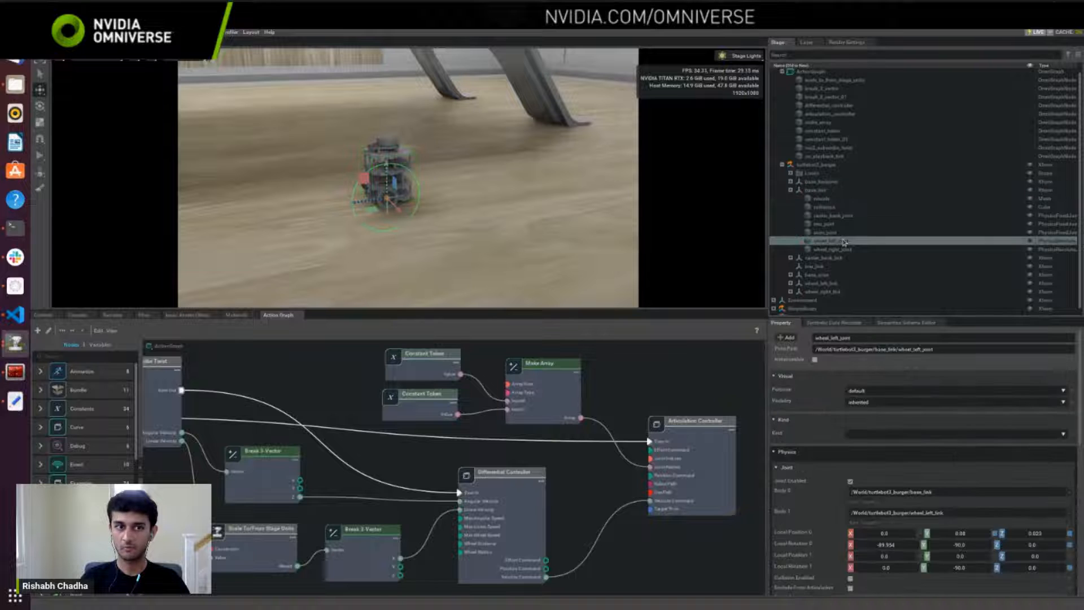
pyautogui.moveTo(444, 208); pyautogui.dragTo(543, 176, button='right')
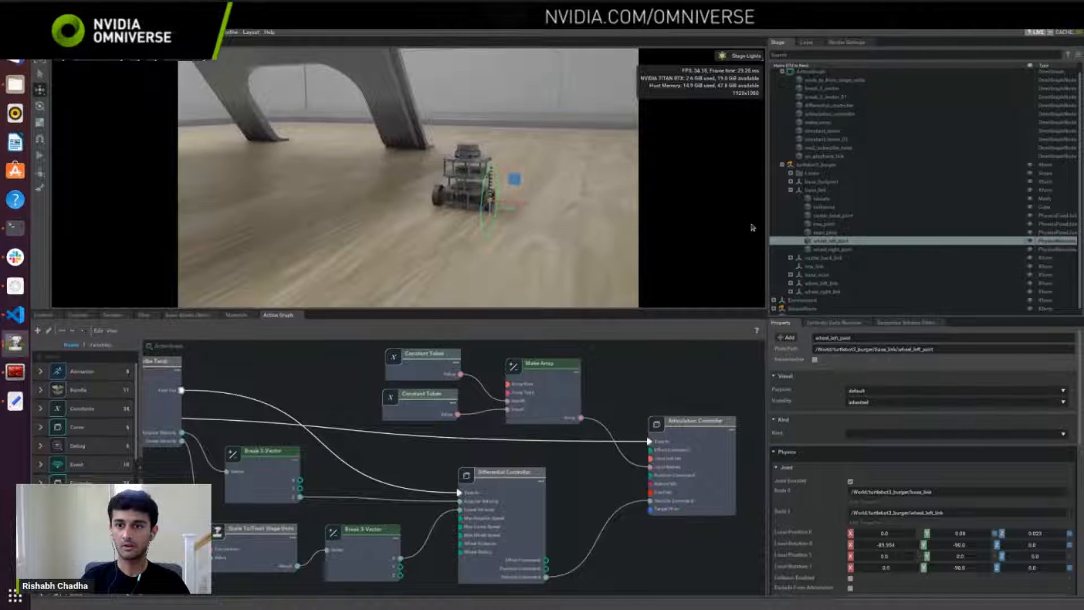
pyautogui.click(836, 250)
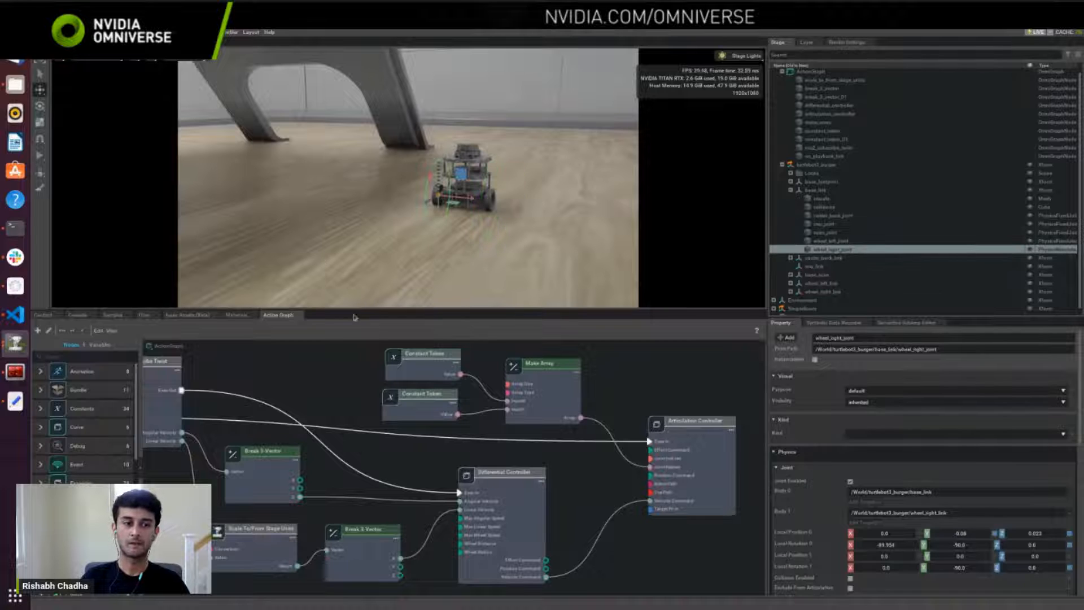
# Step: Nudge the ROS2 Subscribe Twist node slightly away from the On Playback Tick node in the ActionGraph
pyautogui.scroll(-1, 338, 418)
pyautogui.moveTo(344, 419); pyautogui.dragTo(422, 407, button='middle')
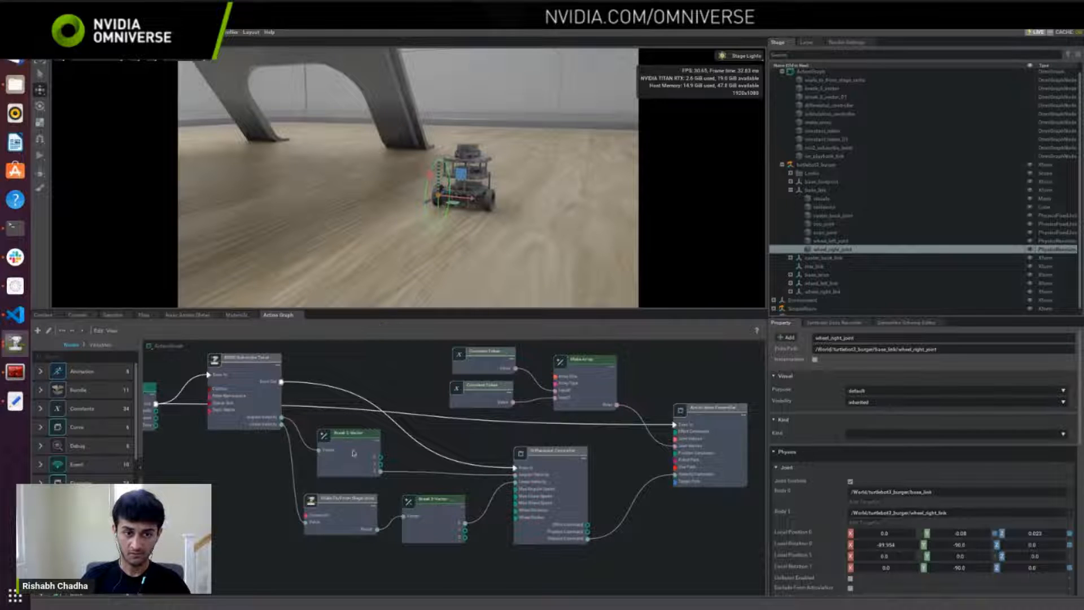
pyautogui.moveTo(351, 455); pyautogui.dragTo(400, 462, button='middle')
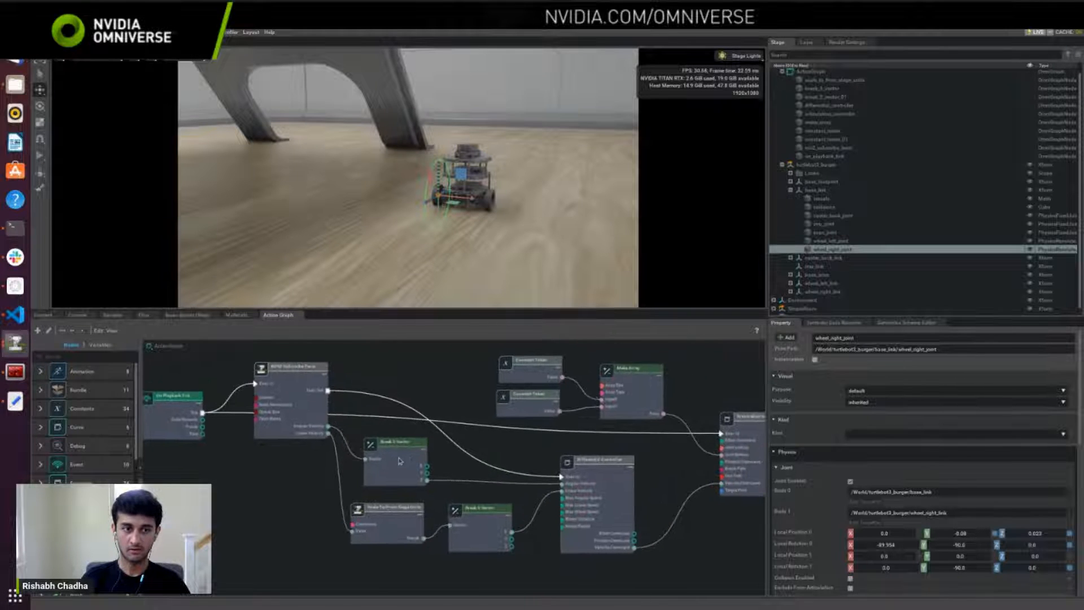
pyautogui.moveTo(458, 439); pyautogui.dragTo(437, 440, button='middle')
pyautogui.moveTo(263, 388); pyautogui.dragTo(273, 386)
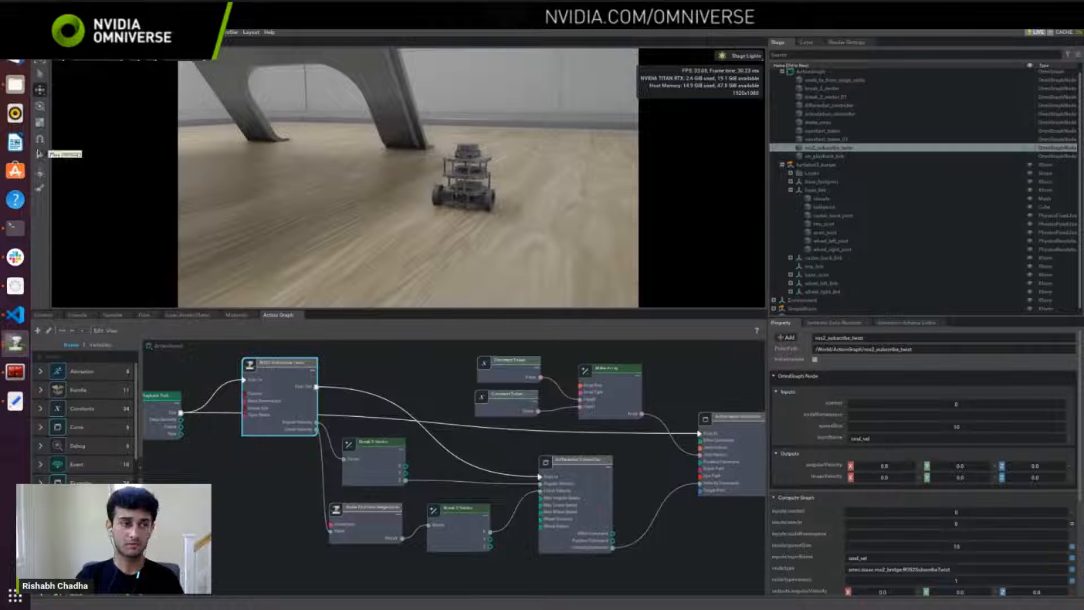
# Step: Switch to the terminal, list the ROS 2 topics with "ros2 topic list" and close the second terminal pane
pyautogui.click(15, 372)
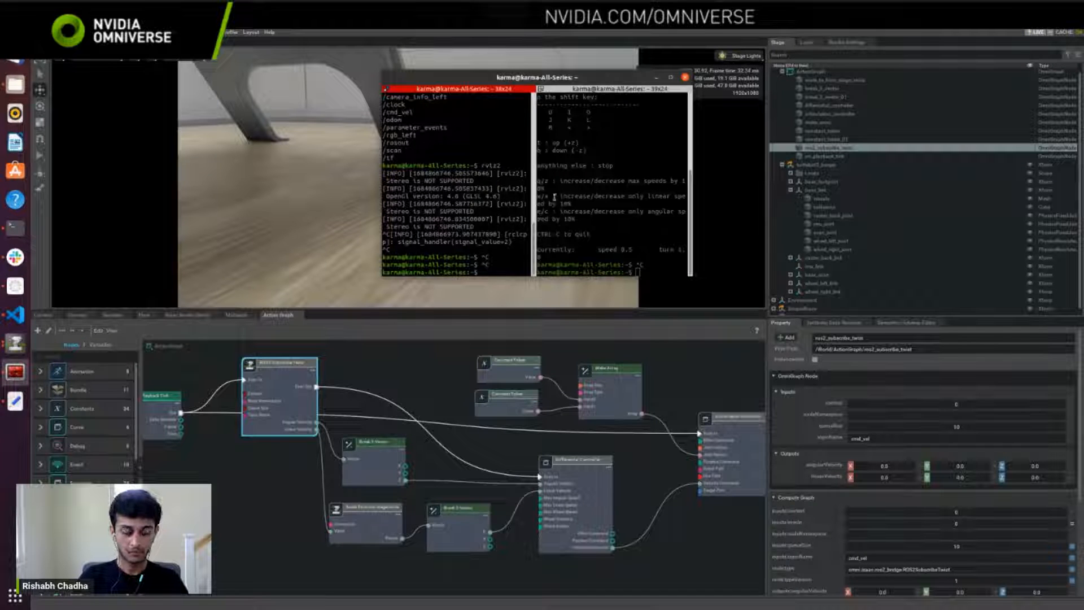
pyautogui.write('ros2 topic l')
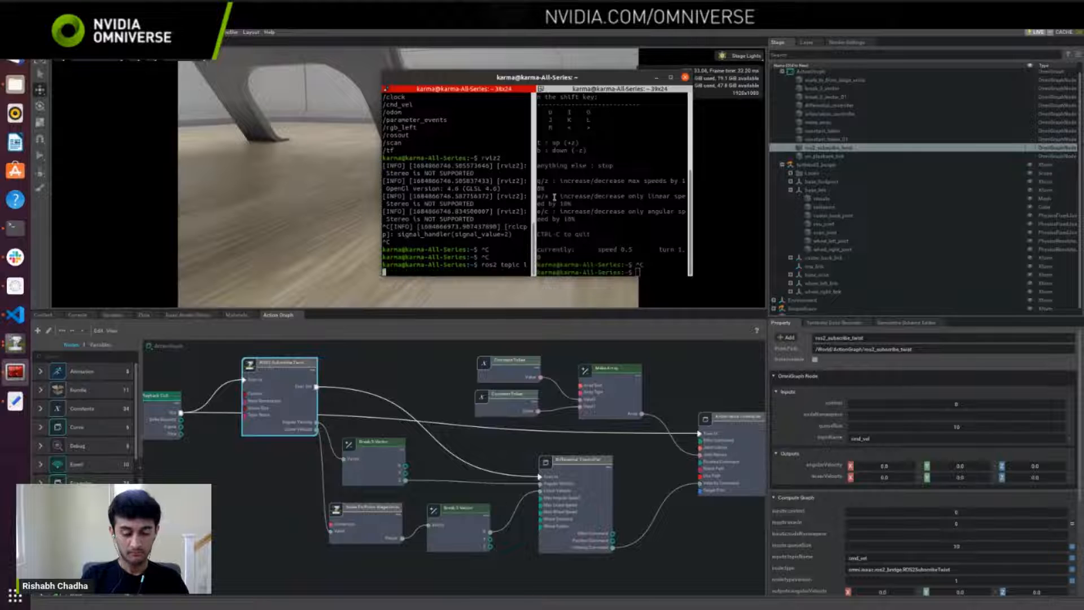
pyautogui.write('ist')
pyautogui.press('Return')
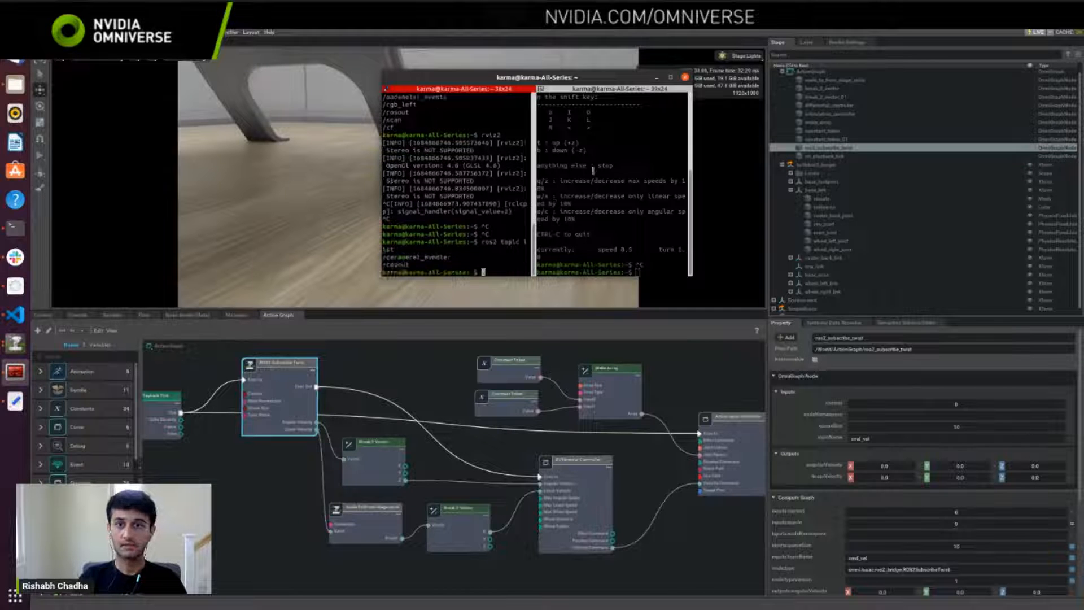
pyautogui.click(656, 121)
pyautogui.hotkey('ctrl', 'd')
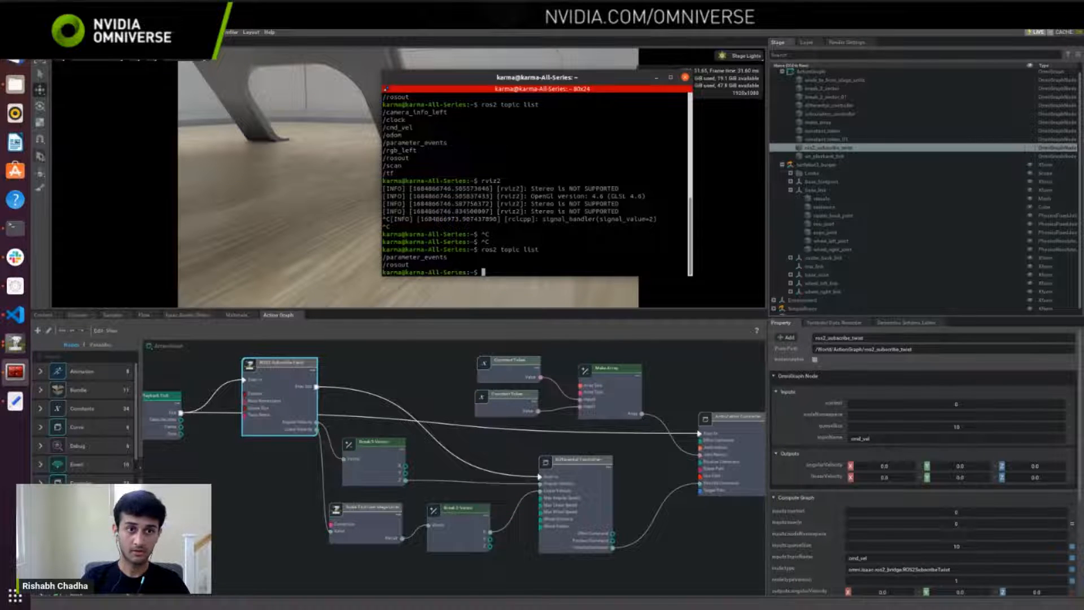
# Step: Start the simulation in Isaac Sim and rerun "ros2 topic list" in the terminal
pyautogui.click(40, 155)
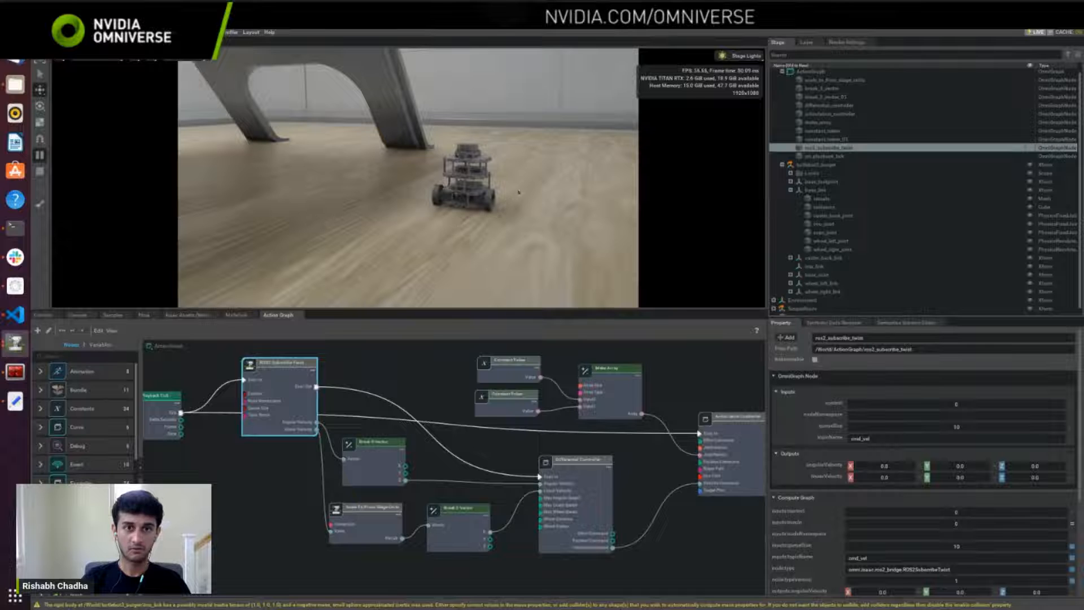
pyautogui.hotkey('alt', 'Tab')
pyautogui.press('Up')
pyautogui.press('Return')
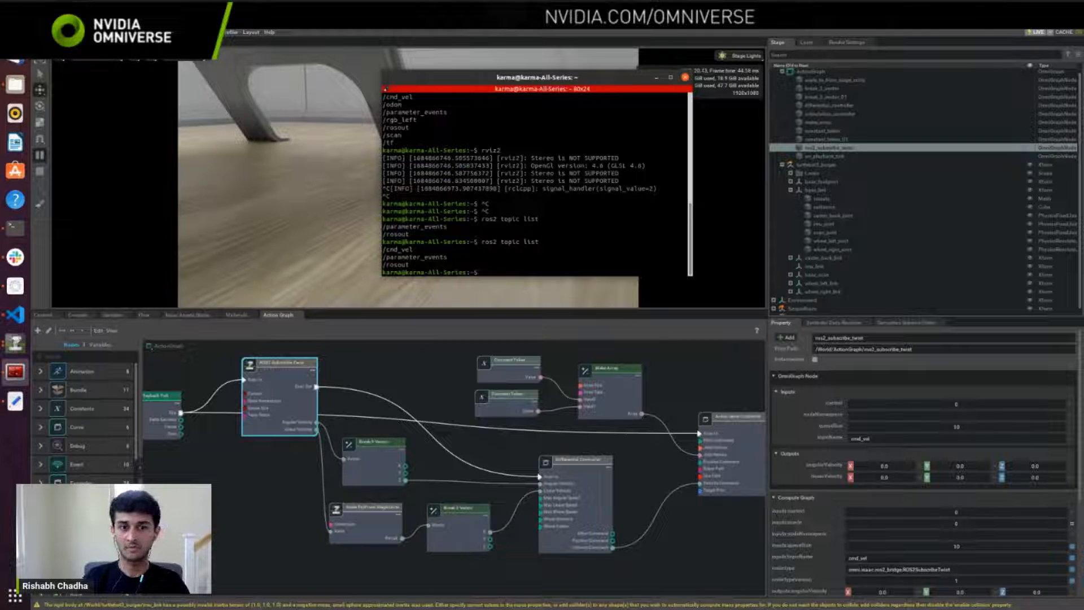
# Step: Check the robot in the Isaac Sim viewport, then start the teleop_twist_keyboard node from the terminal with "ros2 run"
pyautogui.hotkey('alt', 'Tab')
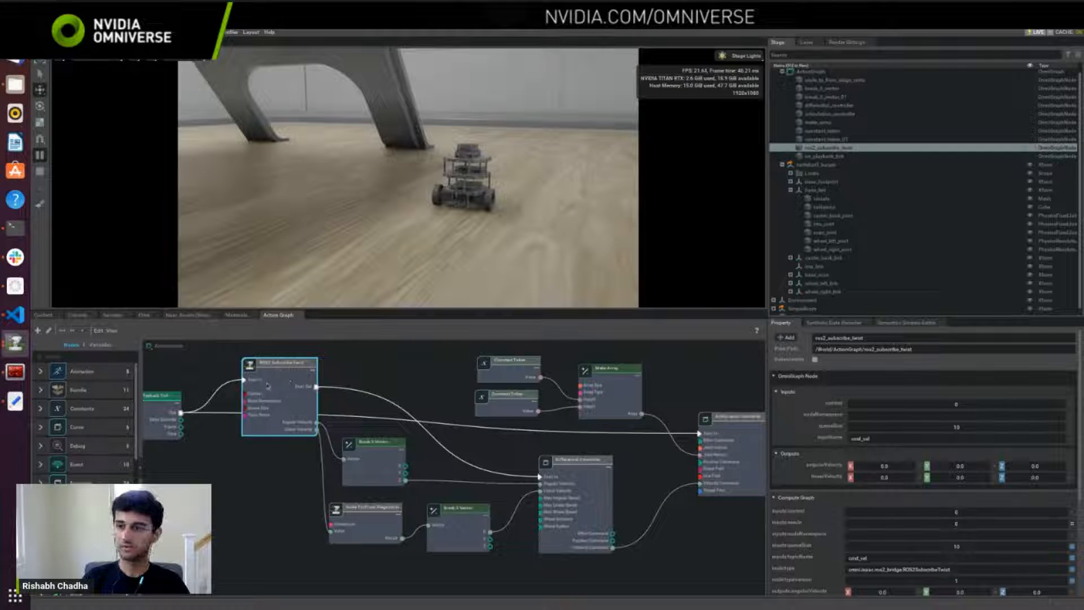
pyautogui.moveTo(542, 260); pyautogui.dragTo(464, 255, button='right')
pyautogui.press('d')
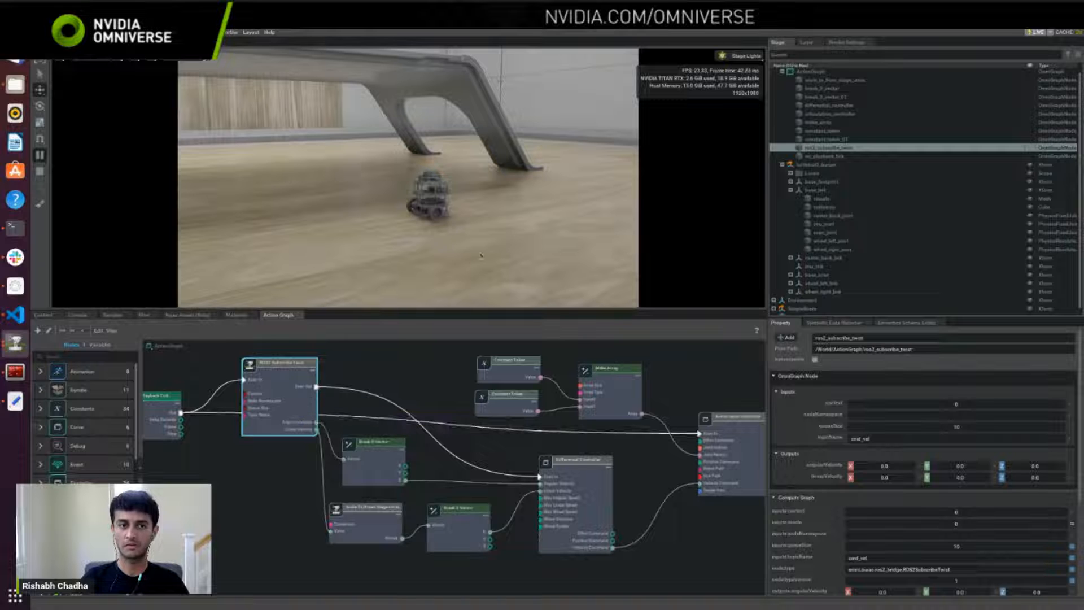
pyautogui.hotkey('alt', 'Tab')
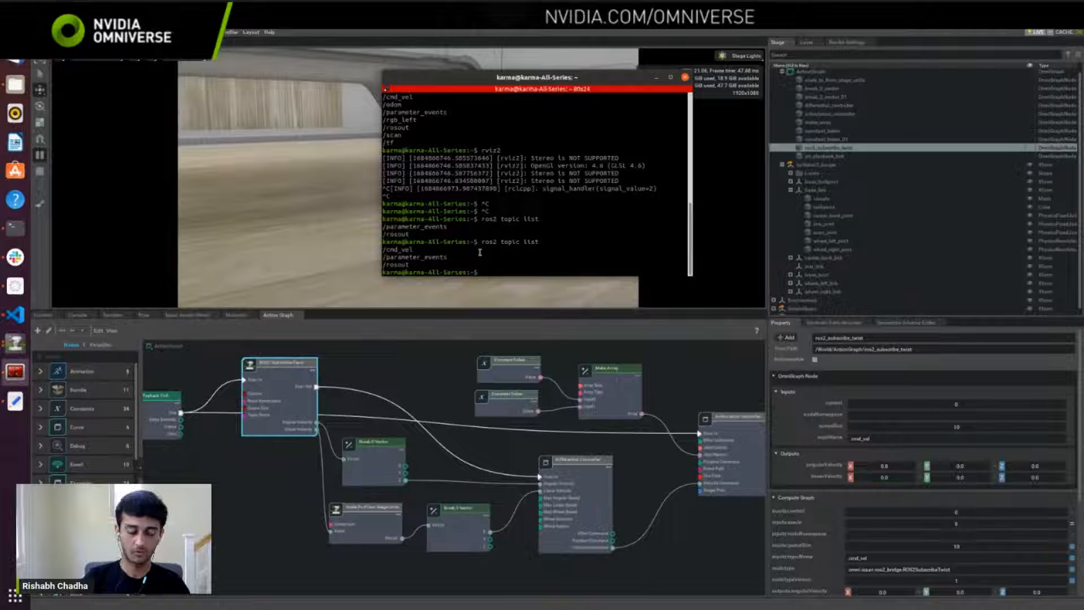
pyautogui.write('ros2 ')
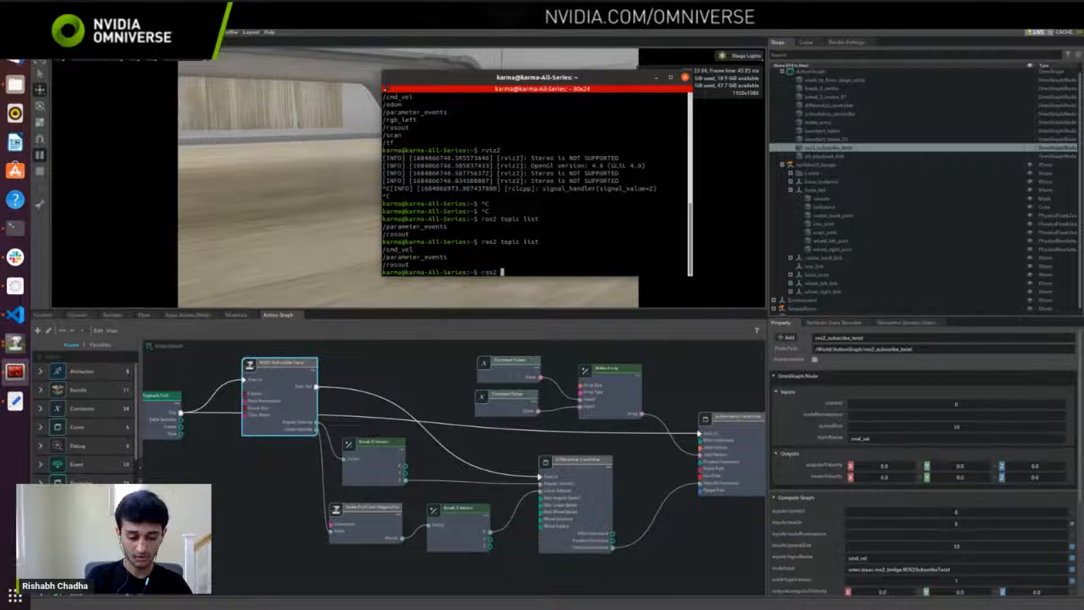
pyautogui.write('run teleop_twist_')
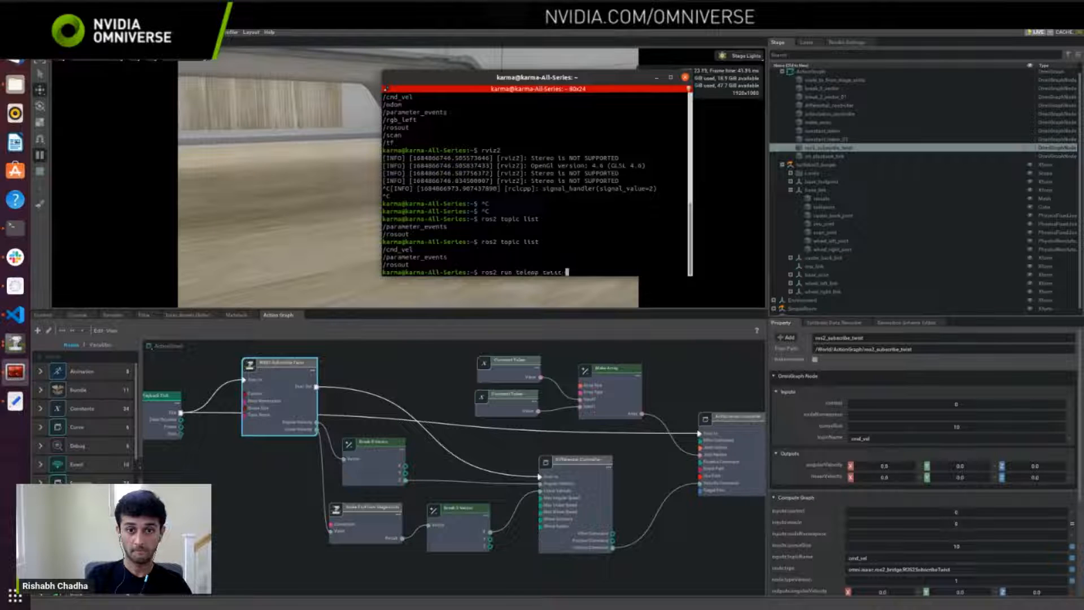
pyautogui.write('keyboard ')
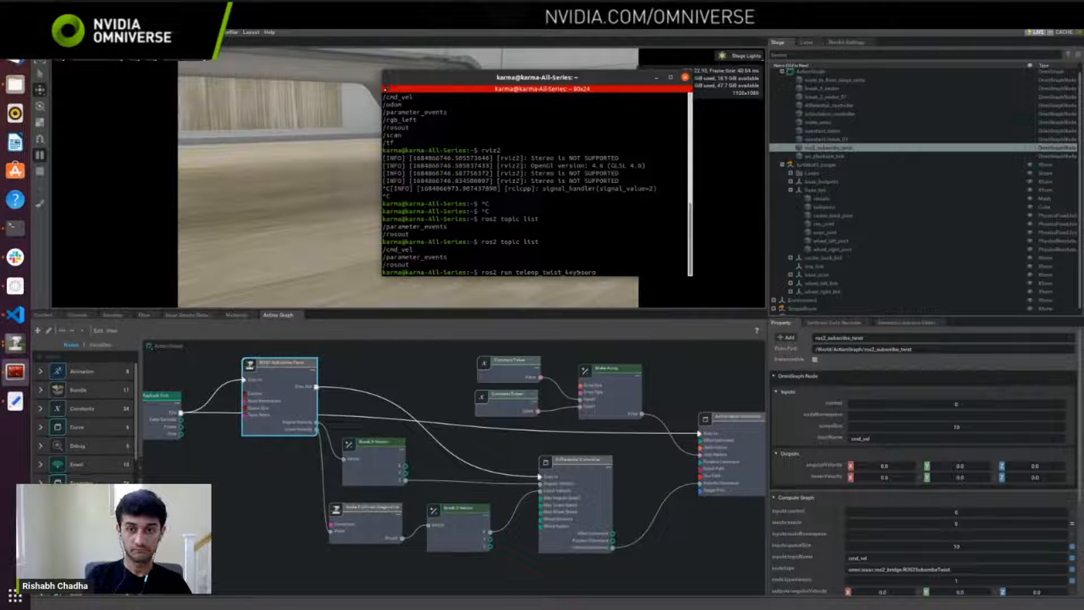
pyautogui.write('tele')
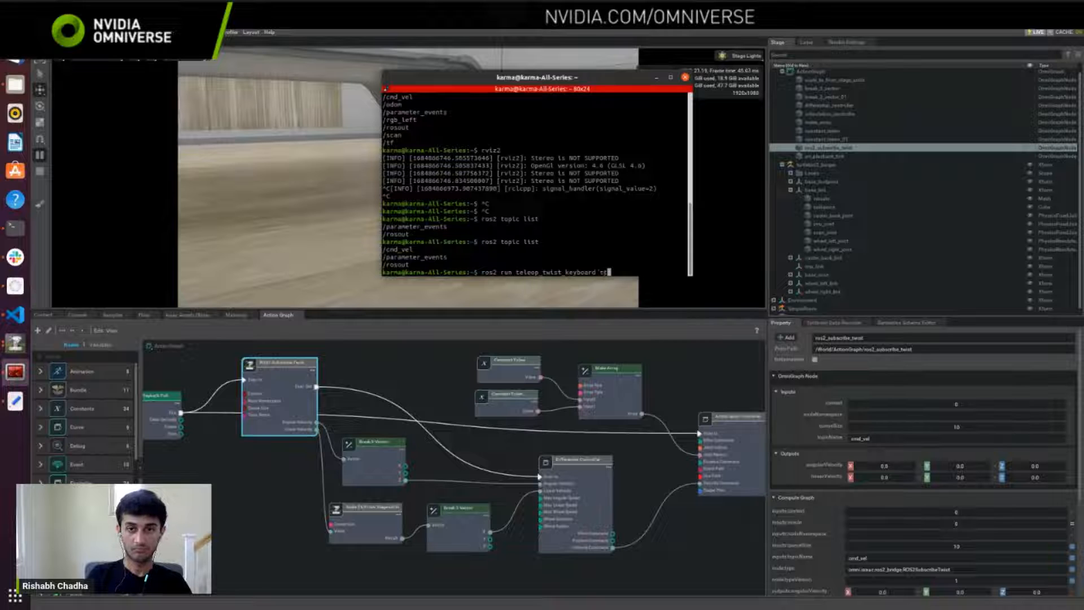
pyautogui.press('Tab')
pyautogui.press('Return')
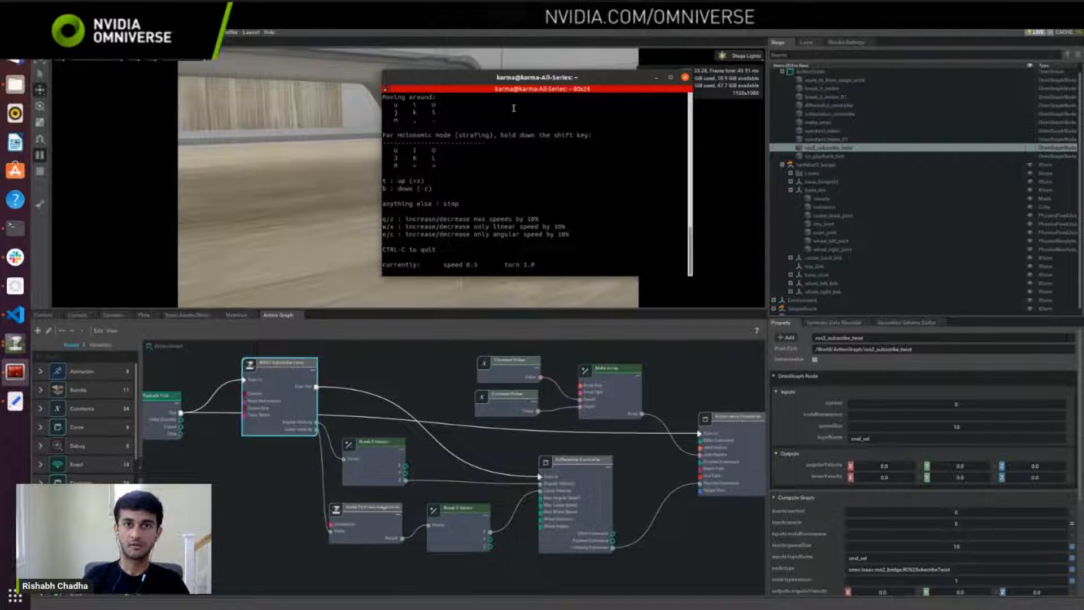
# Step: Move the terminal window clear of the robot in the viewport and turn the TurtleBot left through the keyboard teleop
pyautogui.moveTo(531, 78); pyautogui.dragTo(789, 41)
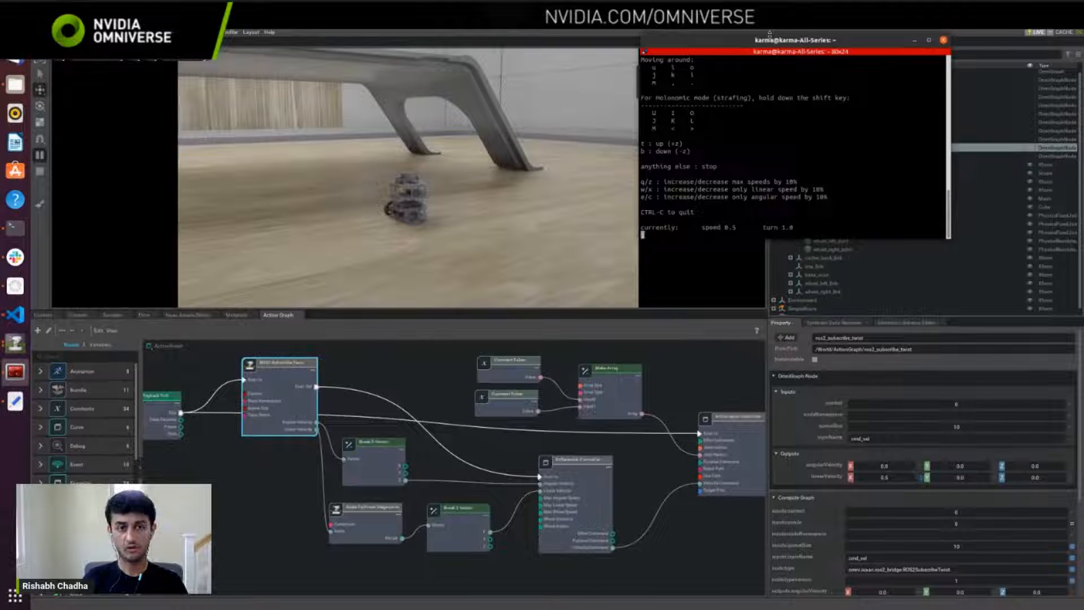
pyautogui.press('j')
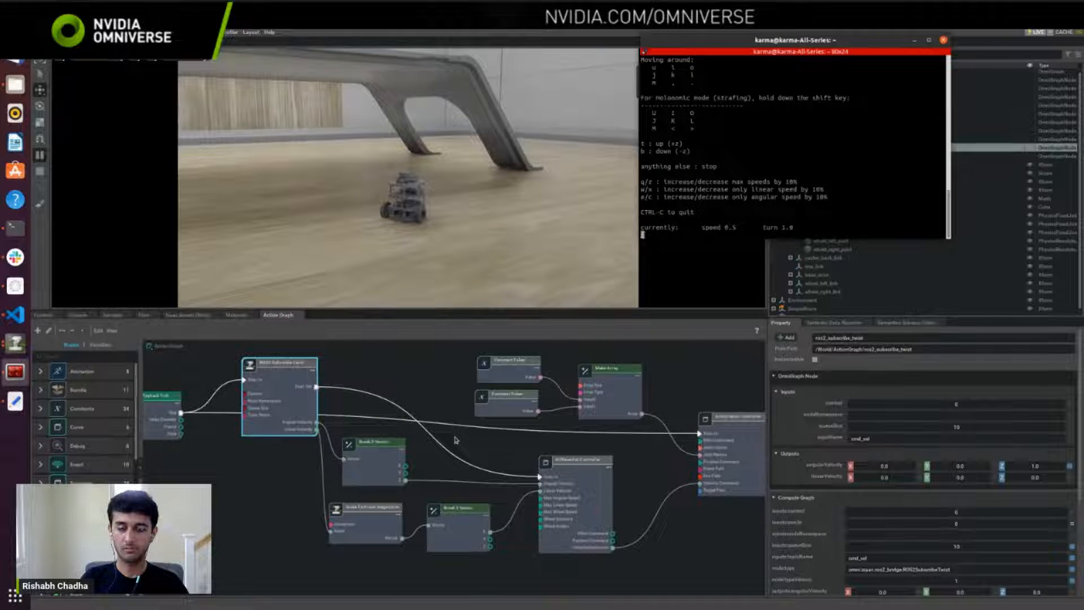
# Step: Drive the TurtleBot straight forward, forward while turning right, and in reverse while turning through the keyboard teleop
pyautogui.press('i')
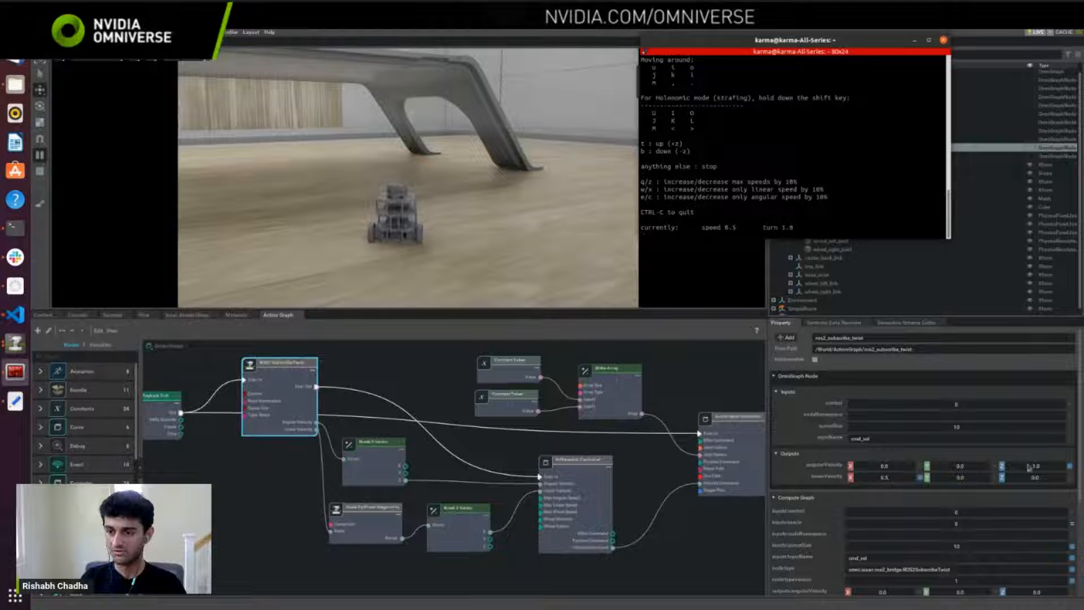
pyautogui.press('o')
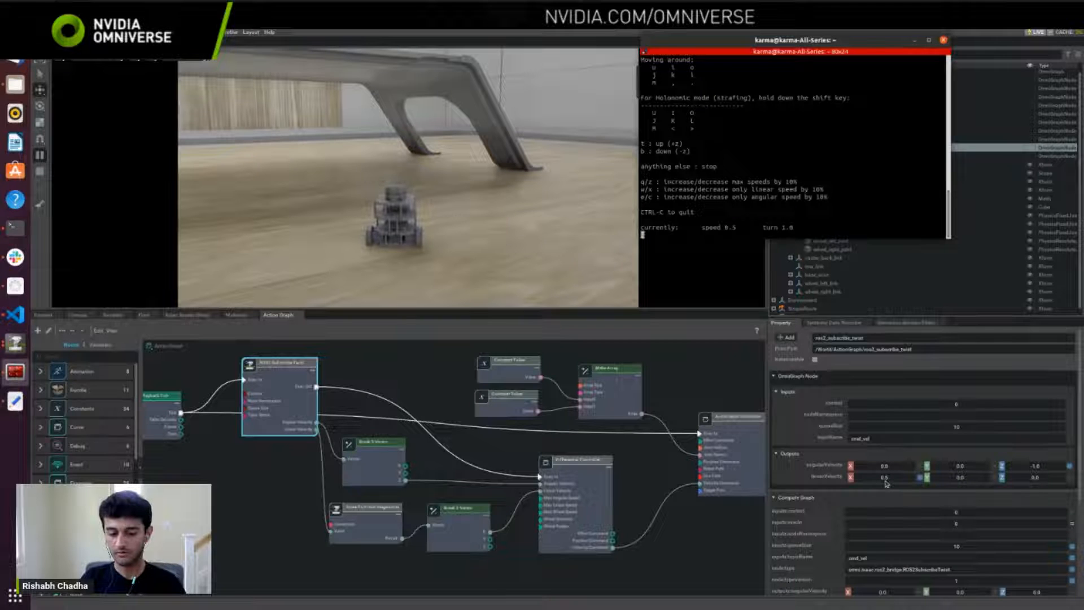
pyautogui.press('m')
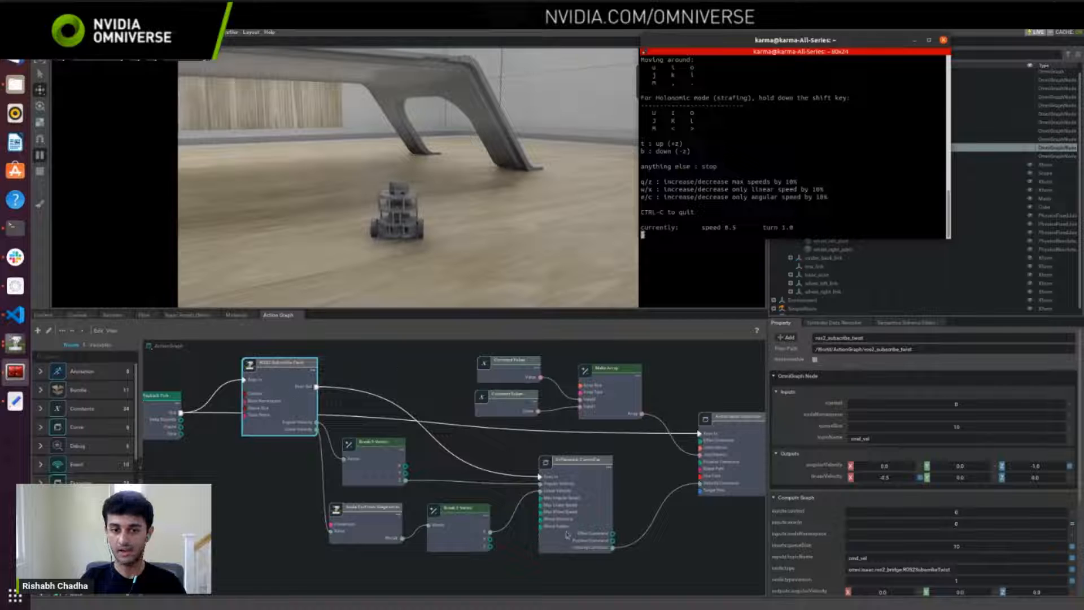
# Step: Select the Differential Controller node and examine its velocity command output while driving the TurtleBot through the keyboard teleop
pyautogui.click(579, 522)
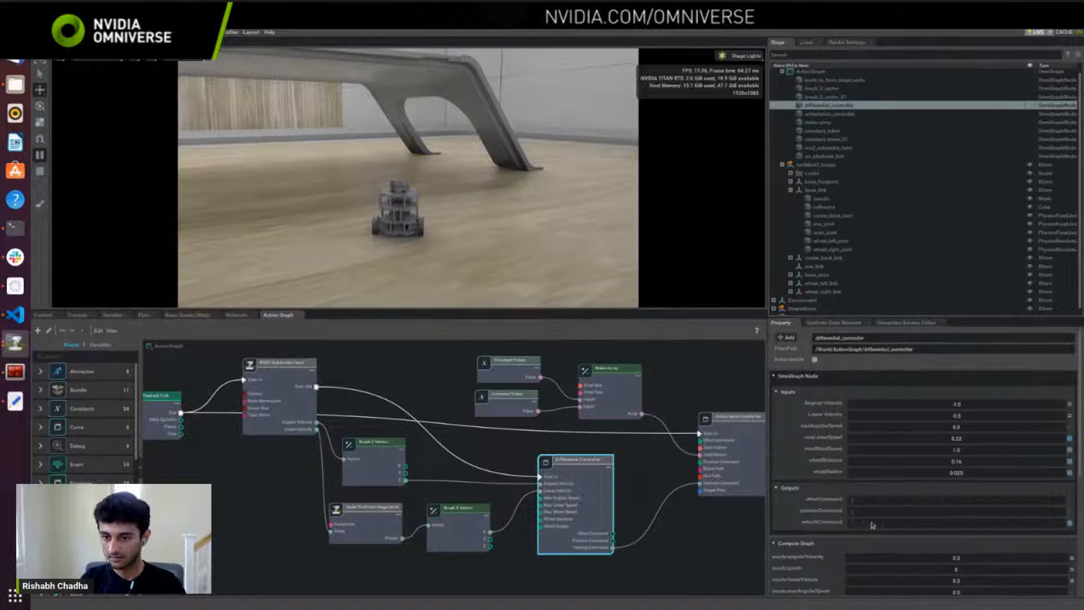
pyautogui.moveTo(864, 527)
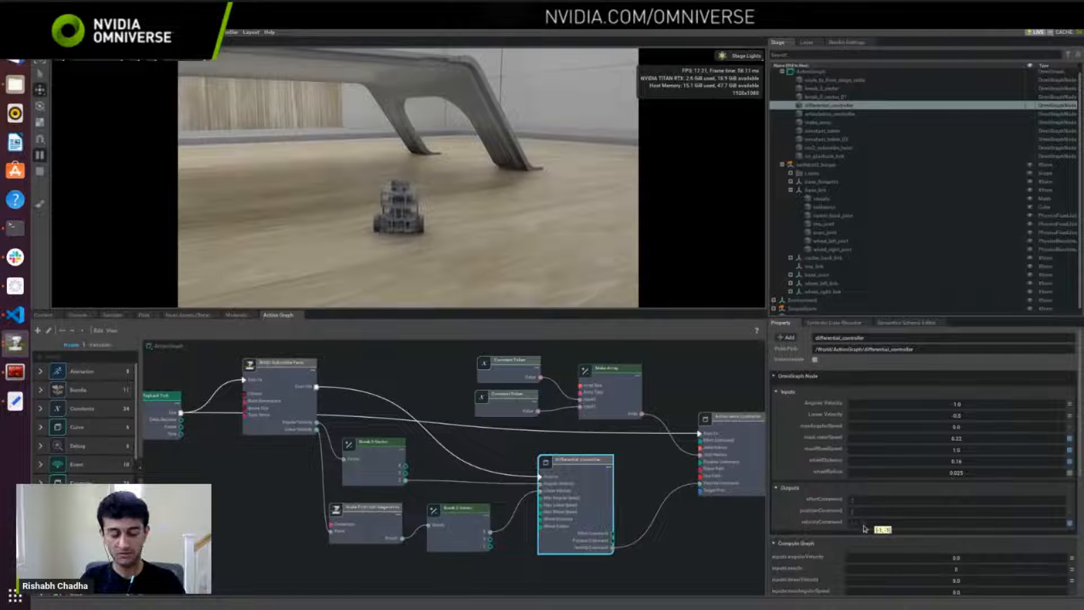
pyautogui.hotkey('alt', 'Tab')
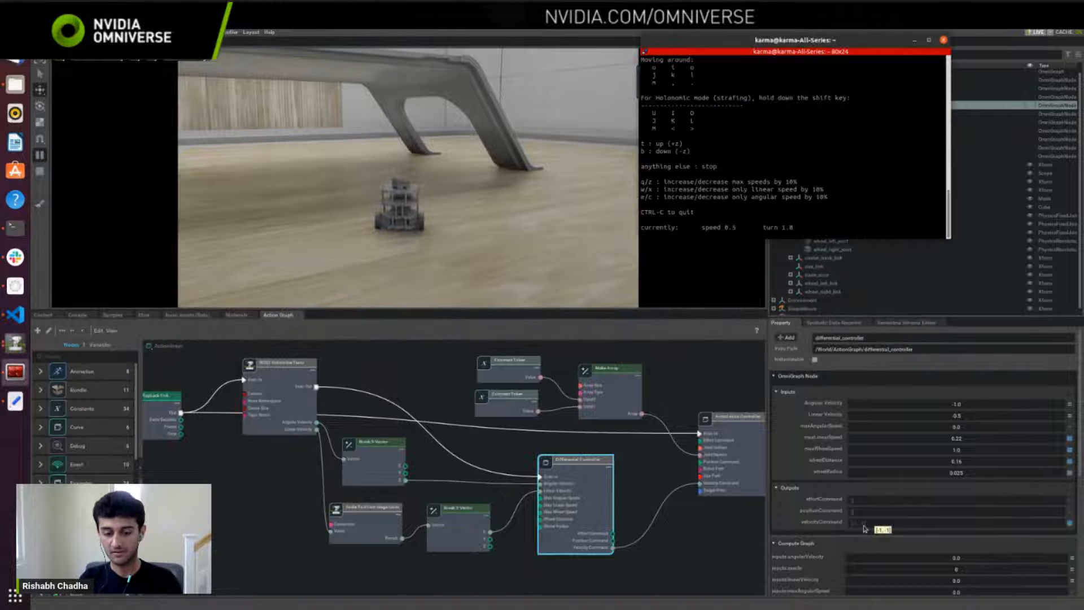
pyautogui.press('l')
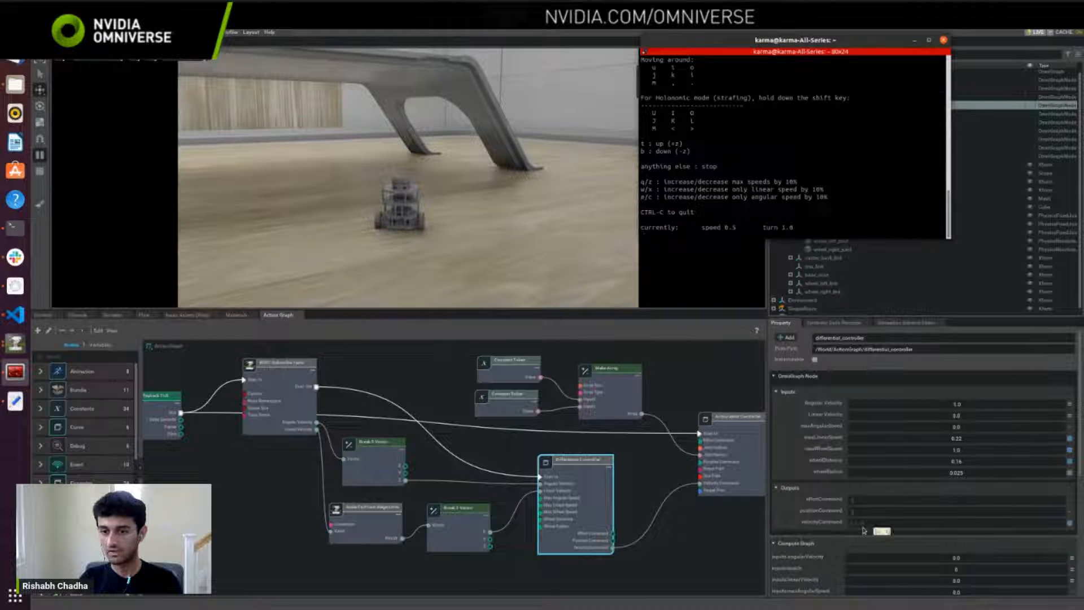
pyautogui.press('l')
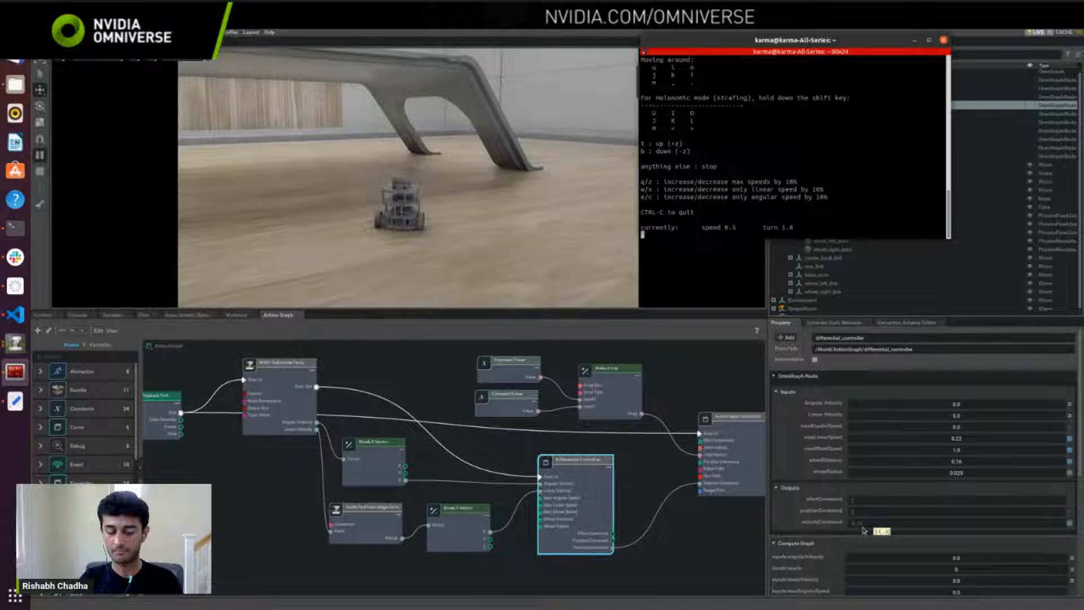
pyautogui.press('o')
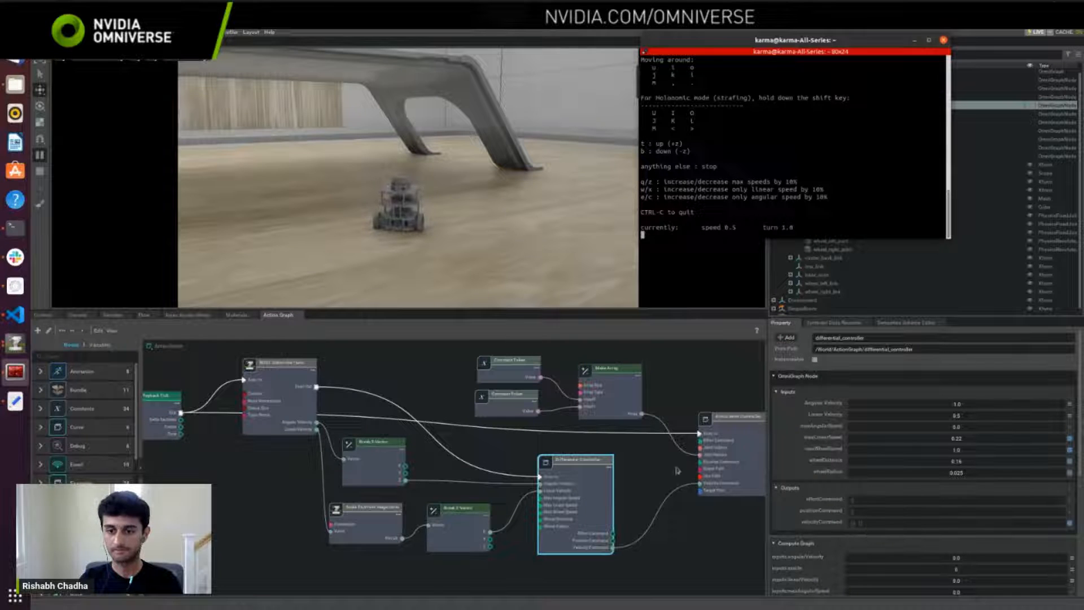
# Step: Select the Articulation Controller node in the ActionGraph and examine its target prim and command inputs
pyautogui.moveTo(676, 471); pyautogui.dragTo(571, 476, button='middle')
pyautogui.click(638, 447)
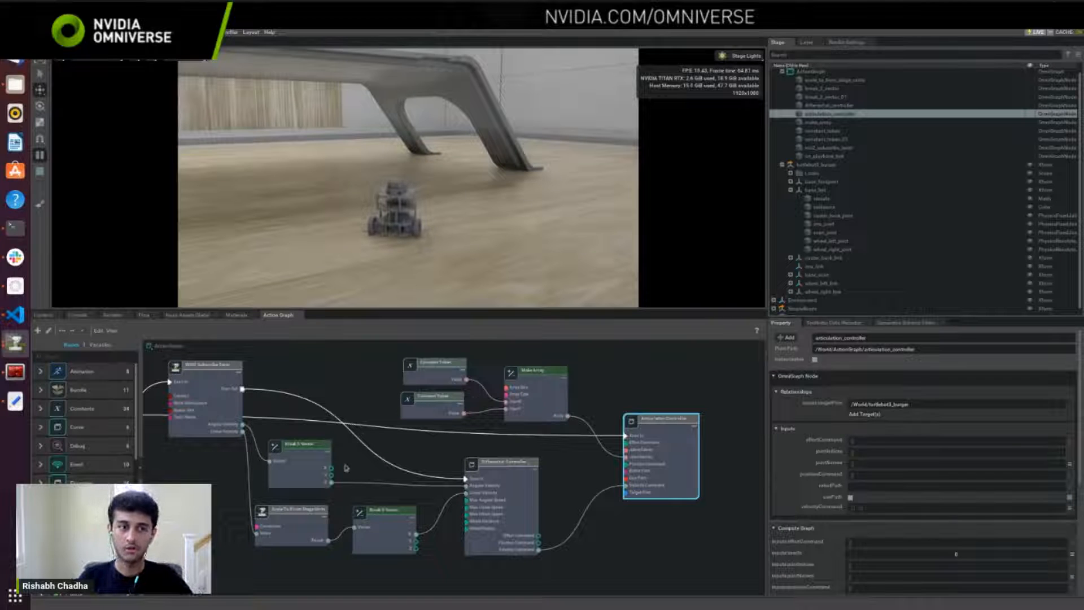
pyautogui.moveTo(347, 468); pyautogui.dragTo(431, 475, button='middle')
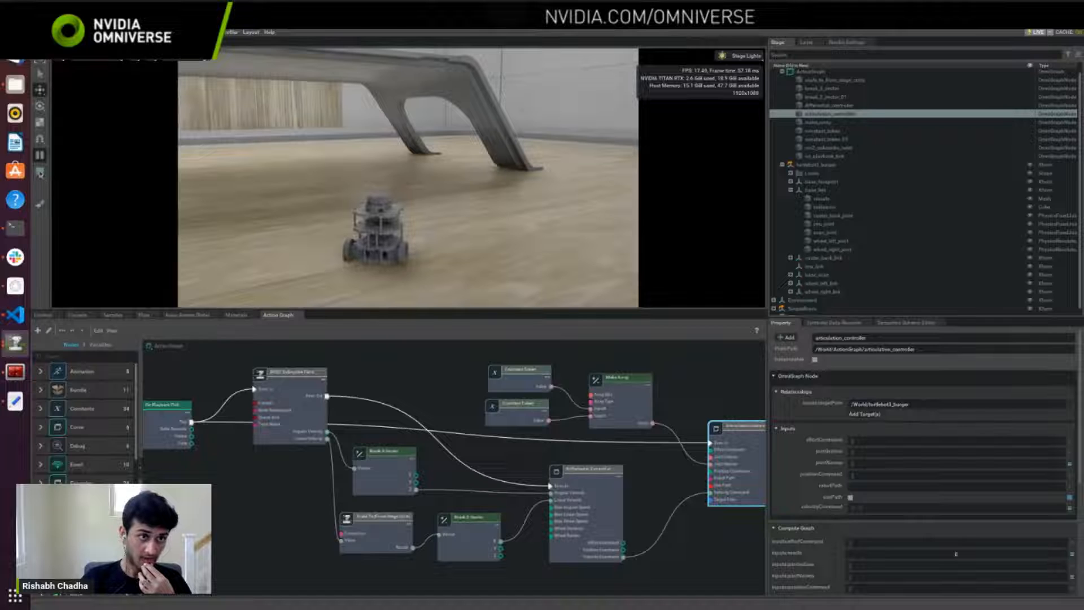
# Step: Stop the simulation and create a new stage without saving the current one
pyautogui.click(40, 172)
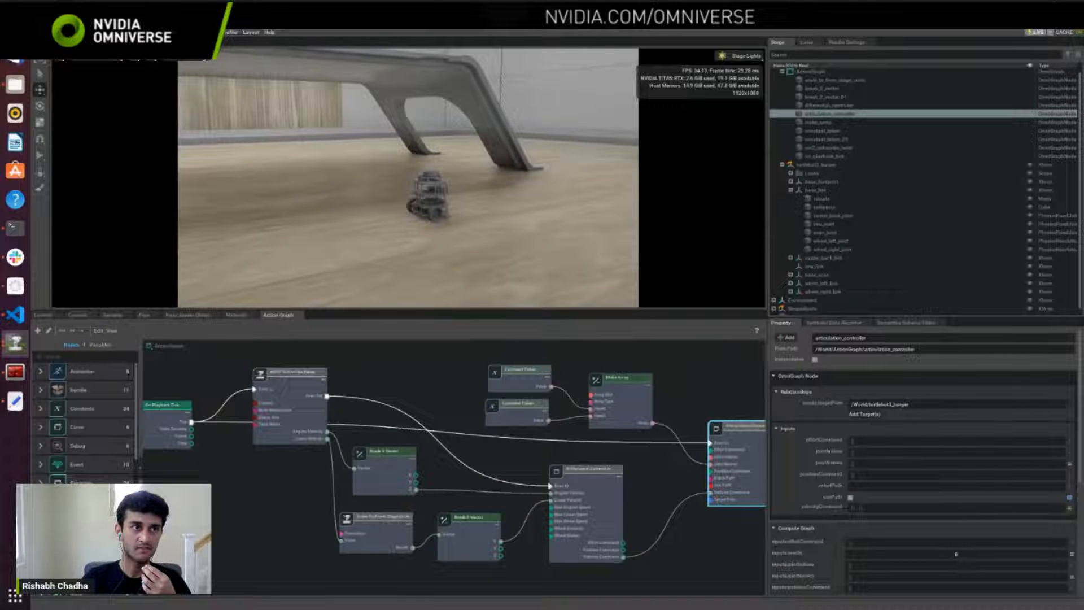
pyautogui.click(39, 33)
pyautogui.click(52, 186)
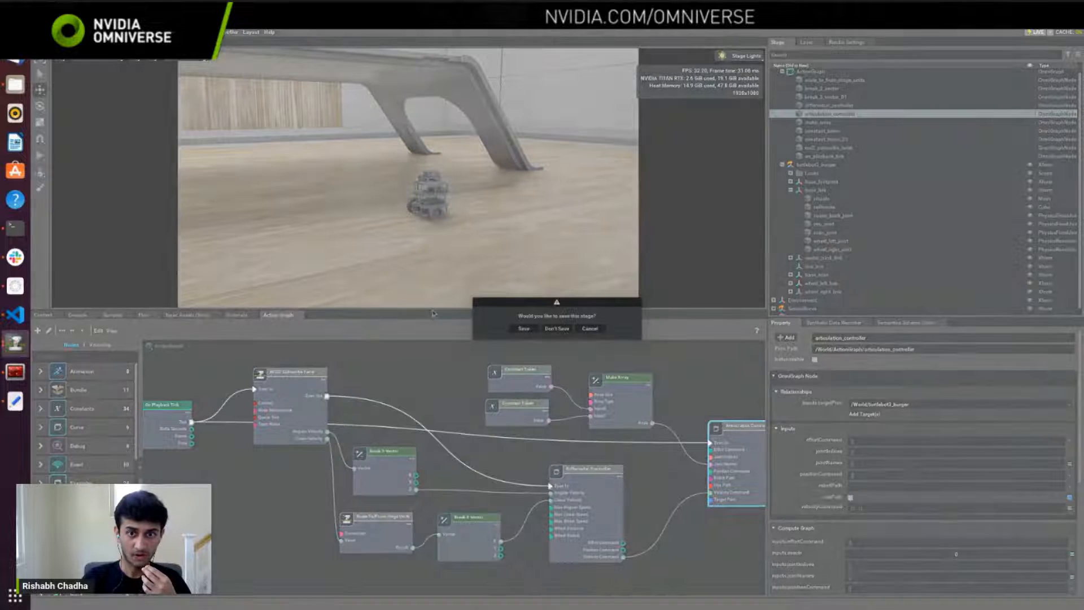
pyautogui.click(556, 329)
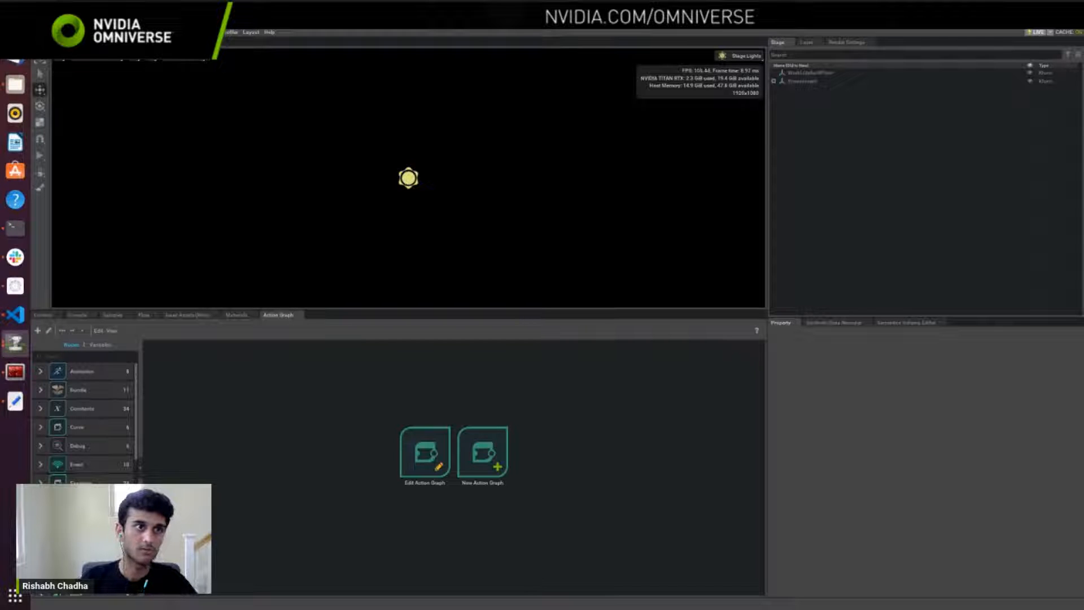
# Step: Add the Isaac Grid Room environment to the empty stage
pyautogui.click(99, 32)
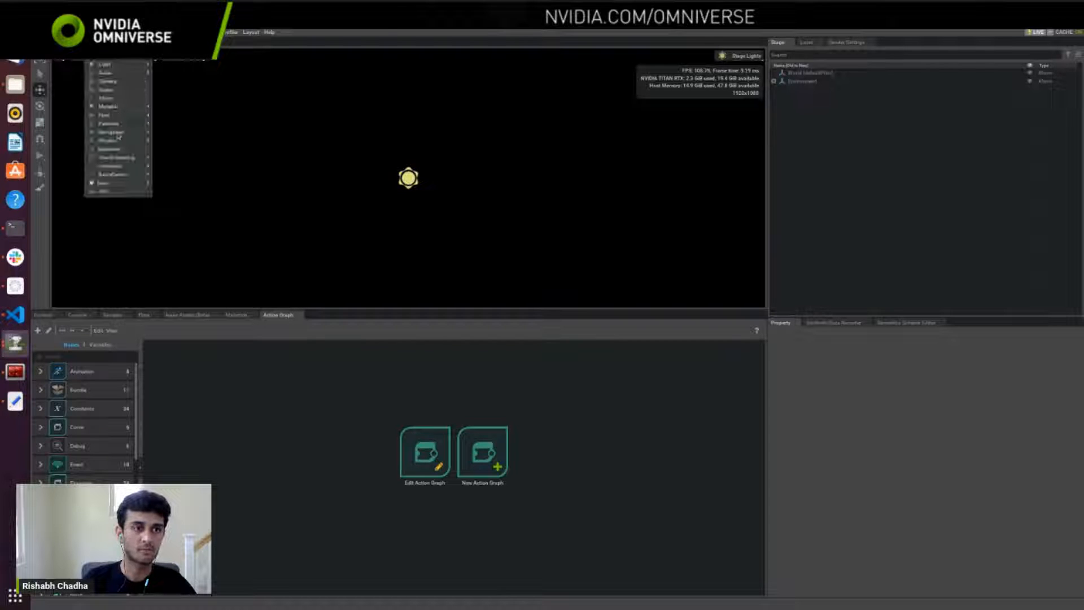
pyautogui.moveTo(104, 183)
pyautogui.moveTo(167, 216)
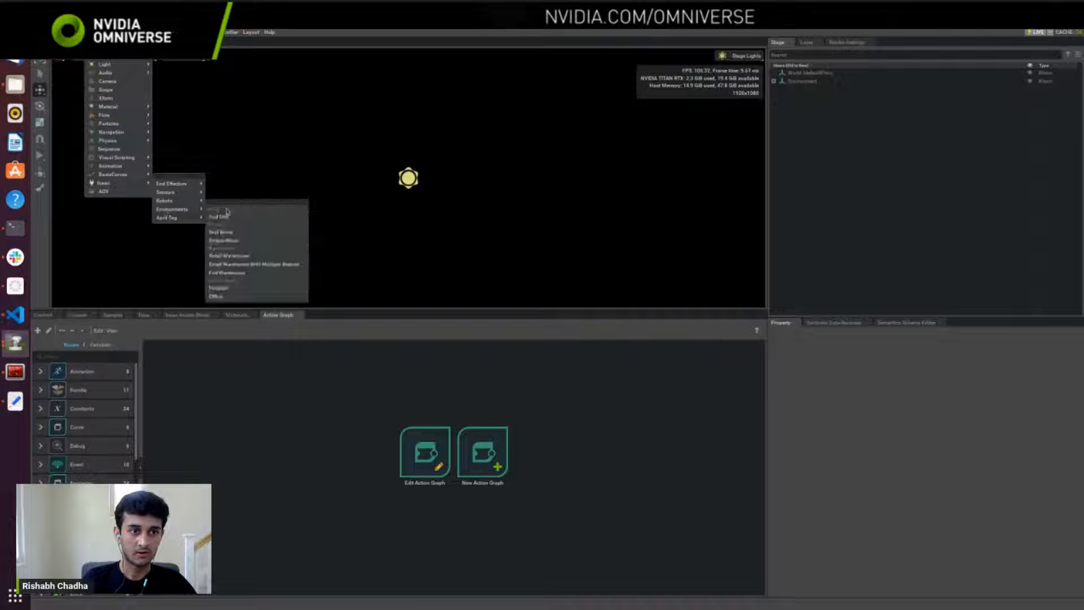
pyautogui.click(229, 233)
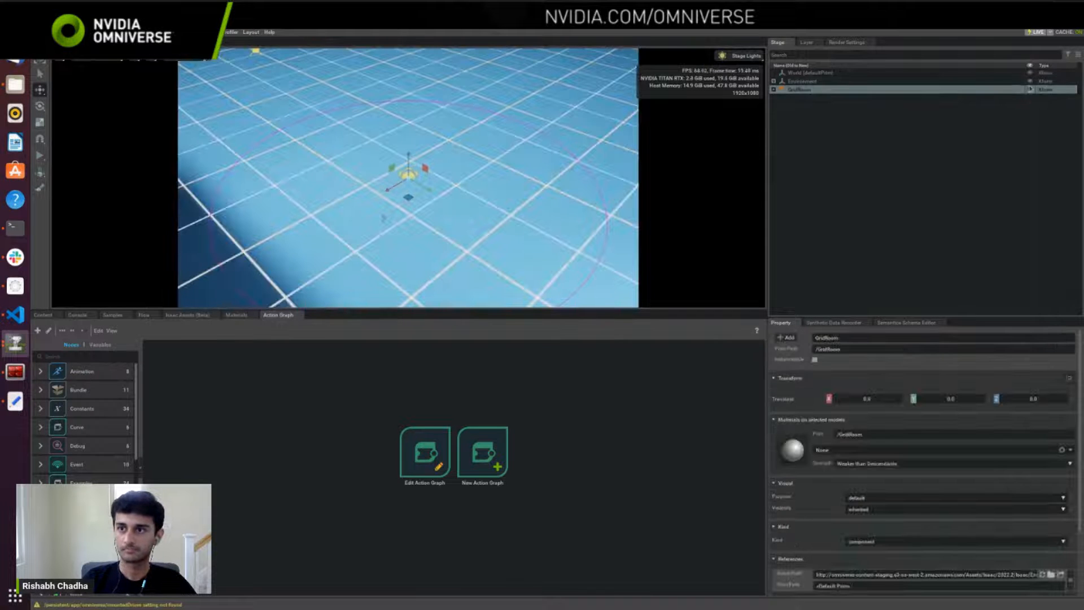
# Step: Enlarge the viewport and create a camera in the grid room
pyautogui.moveTo(580, 309); pyautogui.dragTo(580, 382)
pyautogui.click(97, 32)
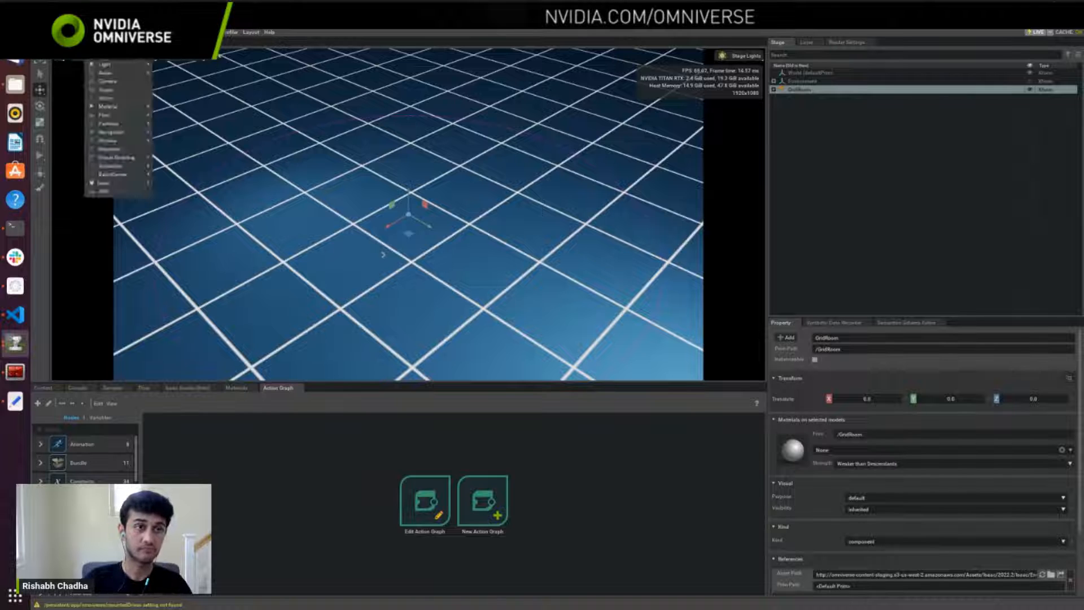
pyautogui.click(106, 82)
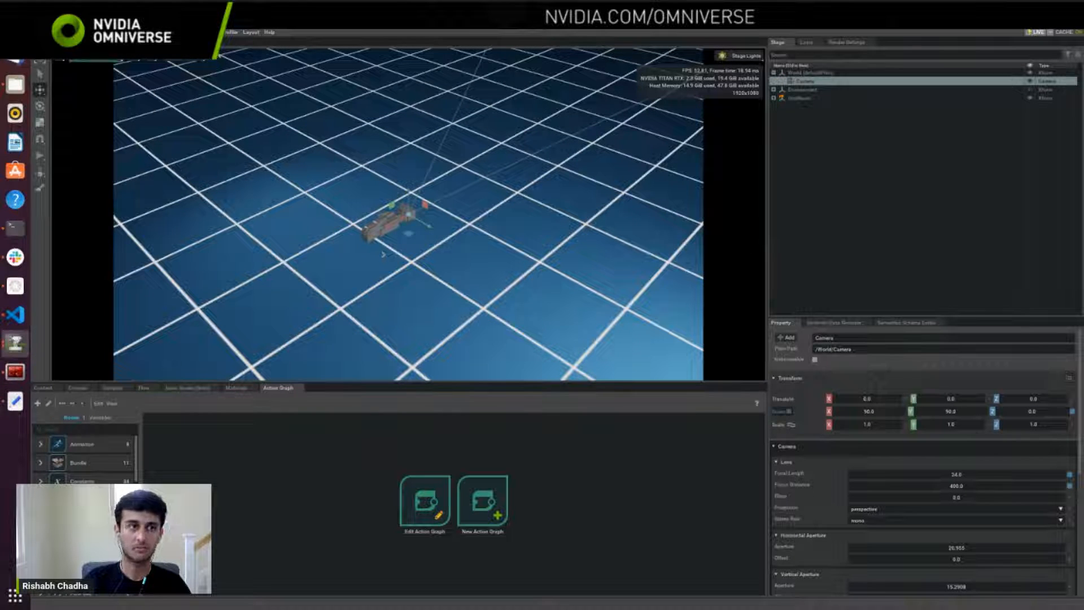
# Step: Create a mesh cube and move it in front of the camera, to about X -2.9 and Z 0.48
pyautogui.click(97, 32)
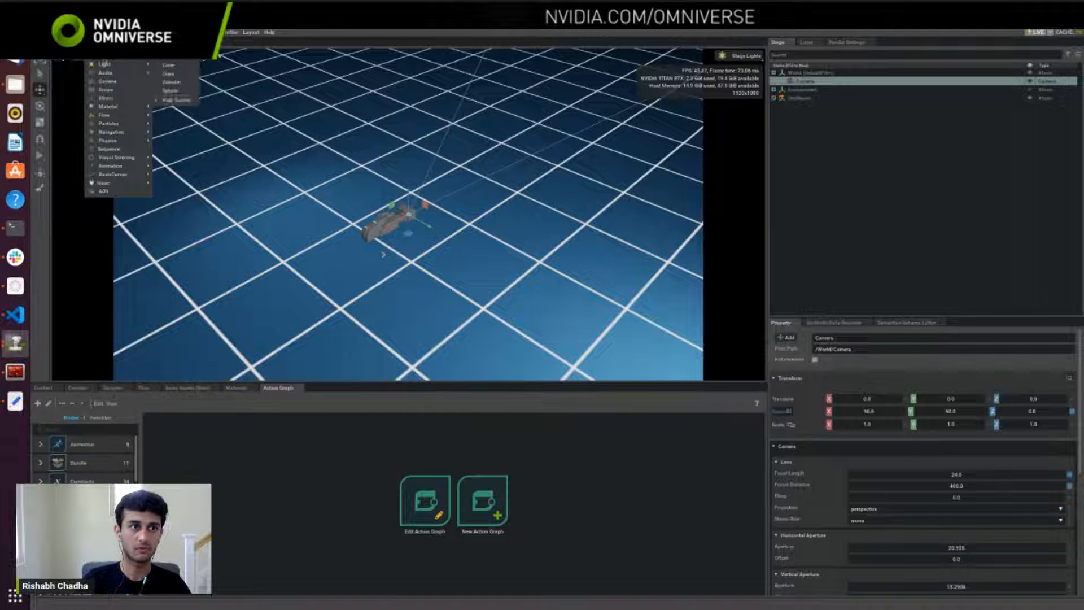
pyautogui.moveTo(108, 48)
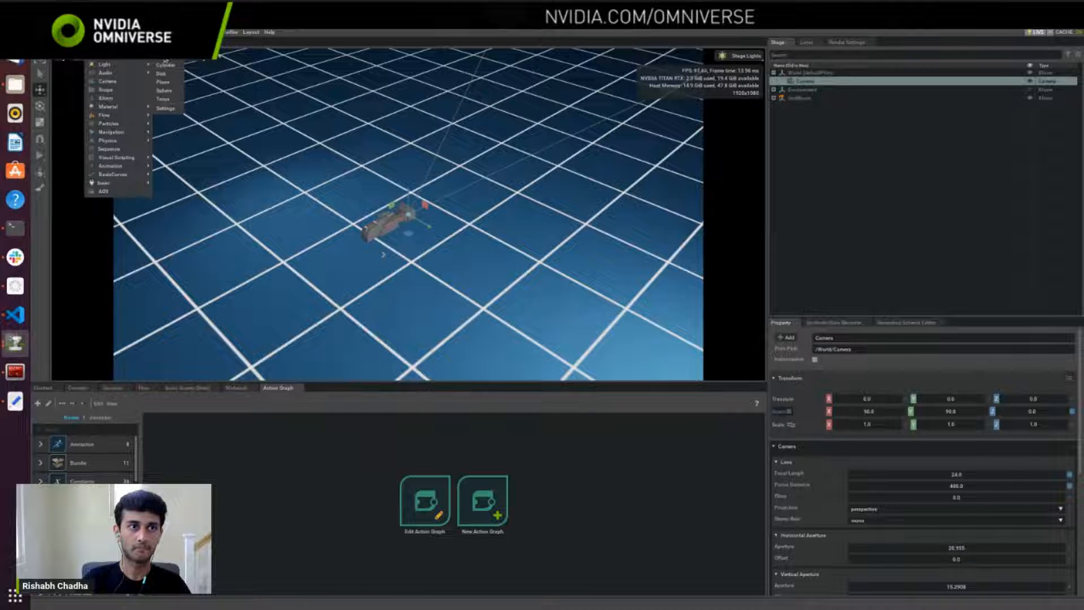
pyautogui.click(165, 57)
pyautogui.moveTo(394, 234); pyautogui.dragTo(515, 135)
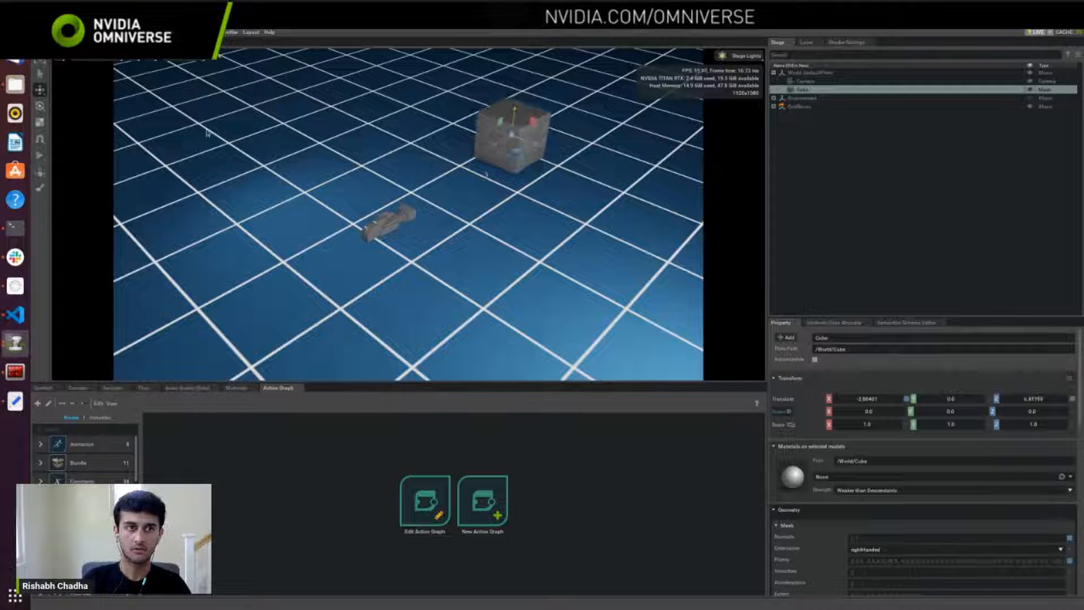
# Step: Check the cube through the new camera's view, return the viewport to Perspective and clear the selection
pyautogui.click(182, 59)
pyautogui.moveTo(186, 72)
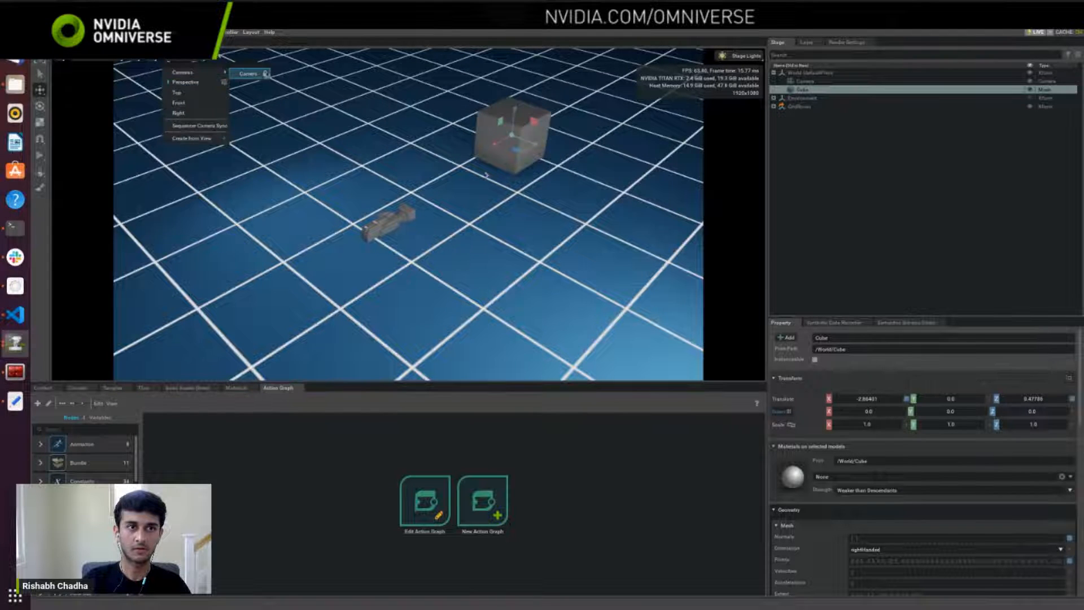
pyautogui.click(248, 73)
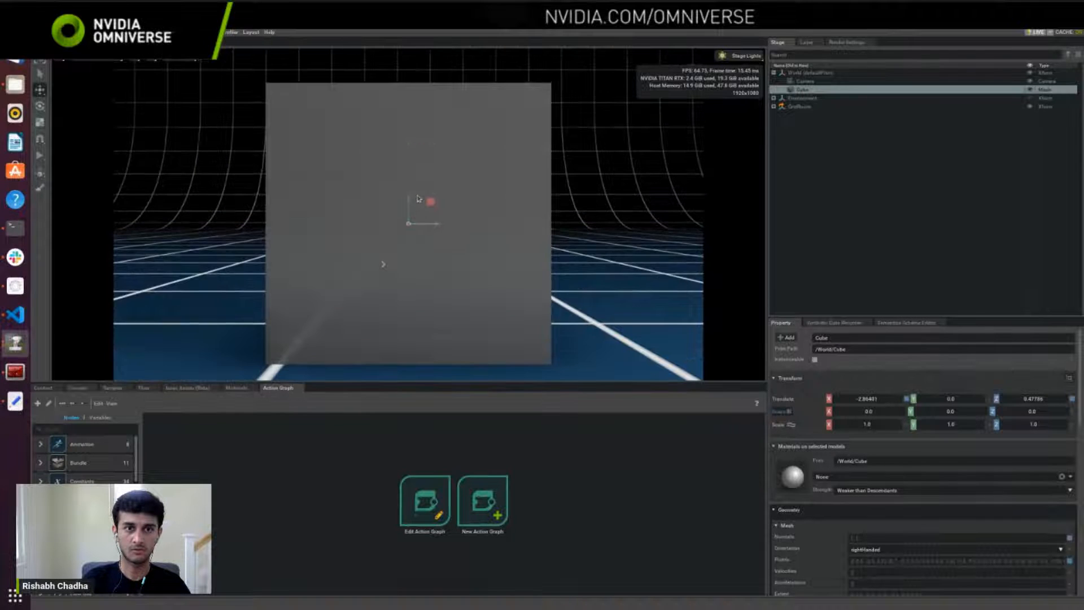
pyautogui.click(839, 211)
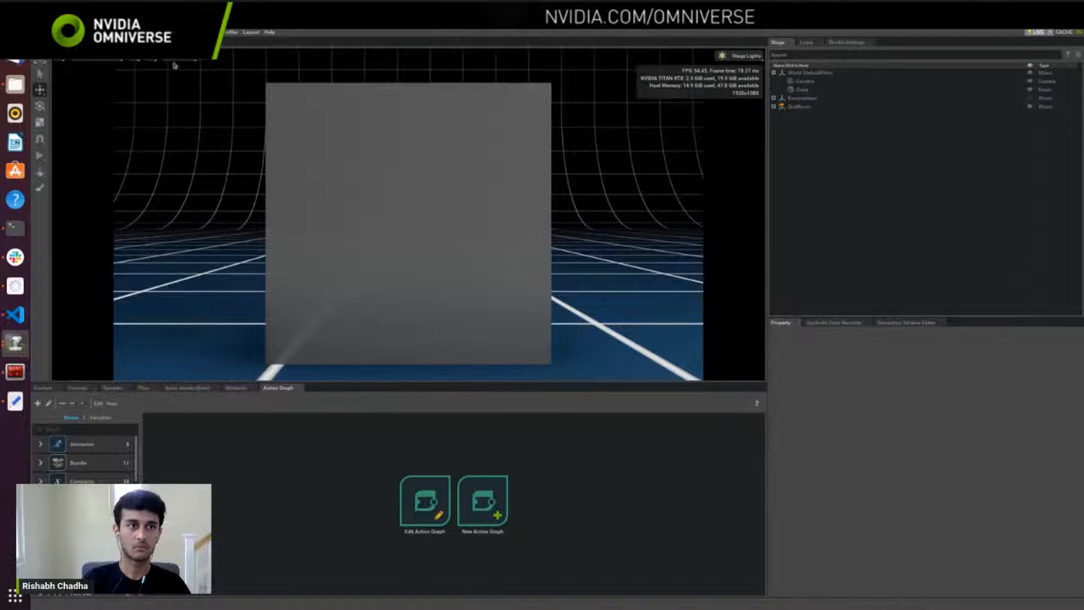
pyautogui.click(174, 64)
pyautogui.click(185, 82)
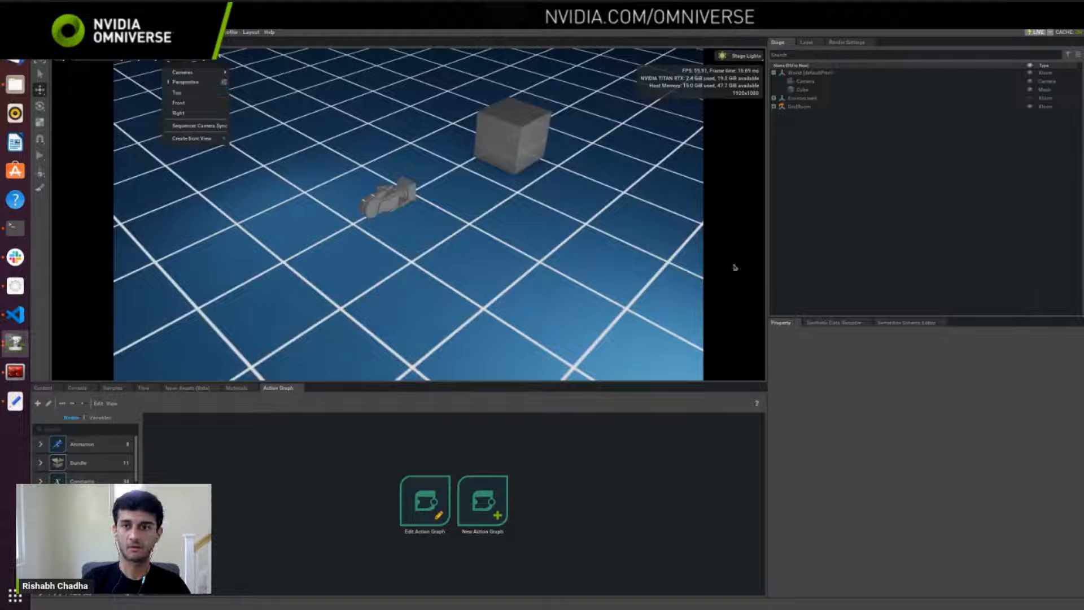
pyautogui.click(834, 248)
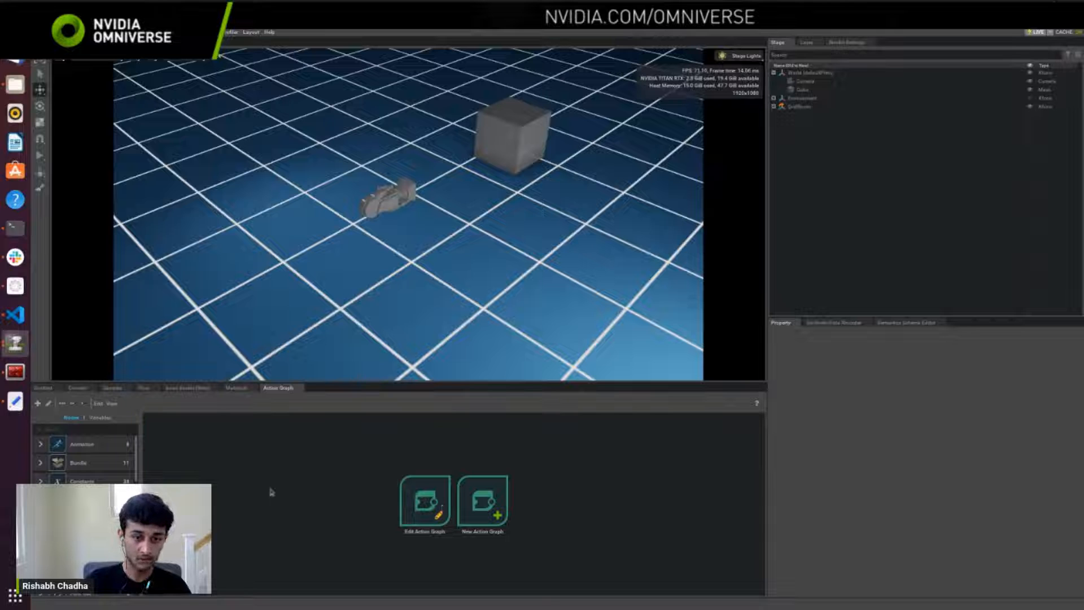
# Step: Create a new action graph and add an Isaac Create Render Product node to it
pyautogui.click(481, 504)
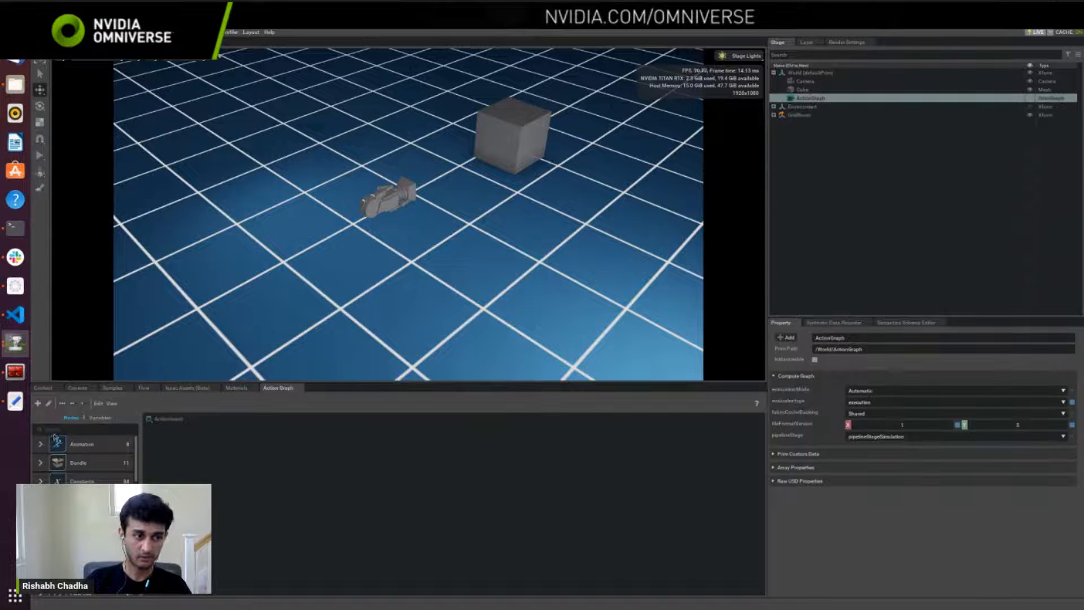
pyautogui.click(59, 430)
pyautogui.write('c')
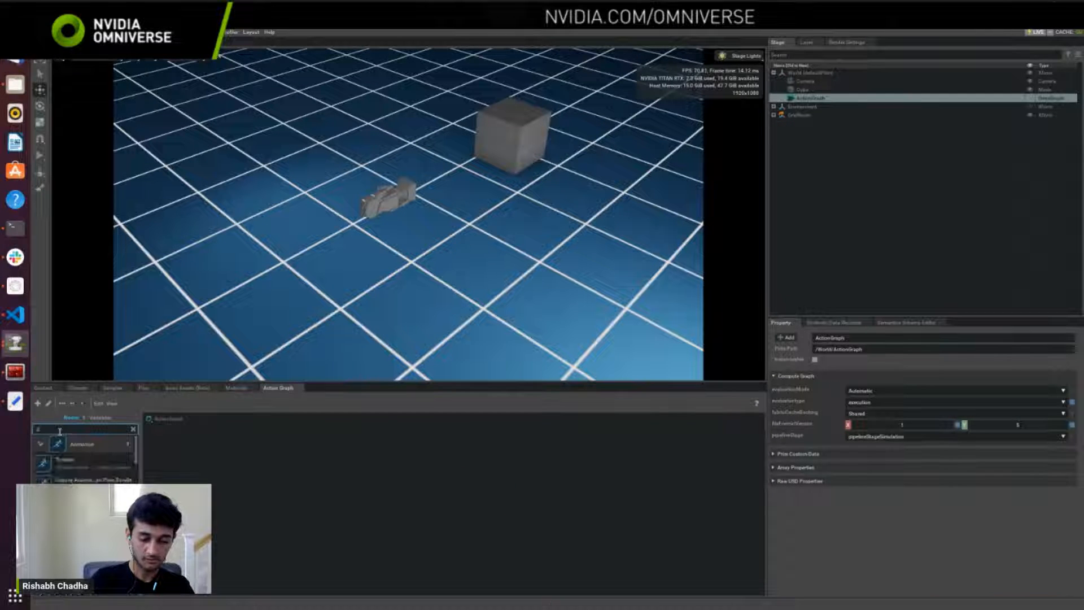
pyautogui.write('reate render')
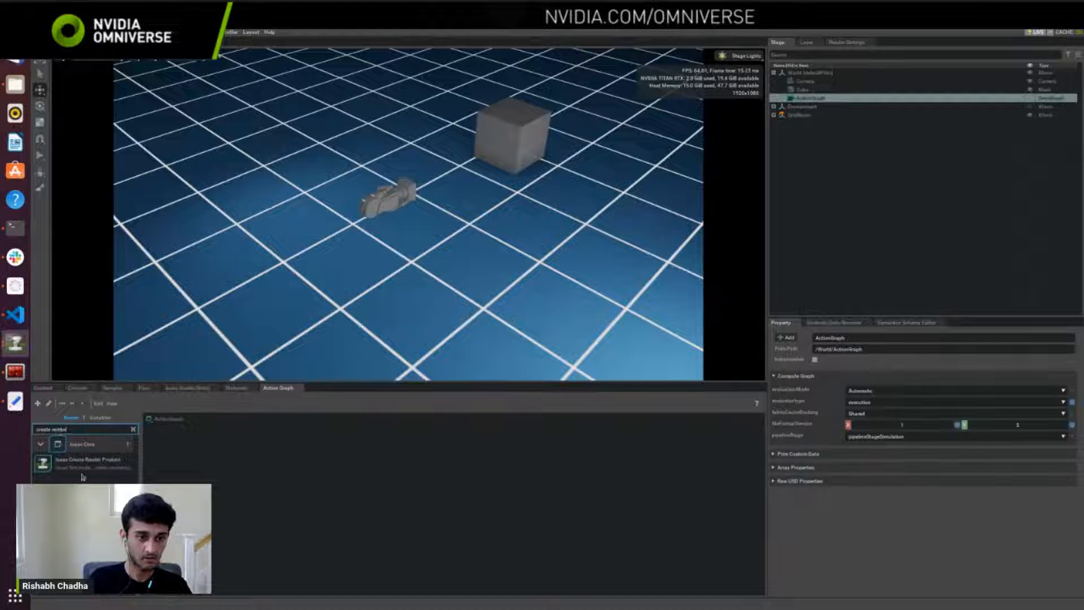
pyautogui.moveTo(81, 463); pyautogui.dragTo(318, 481)
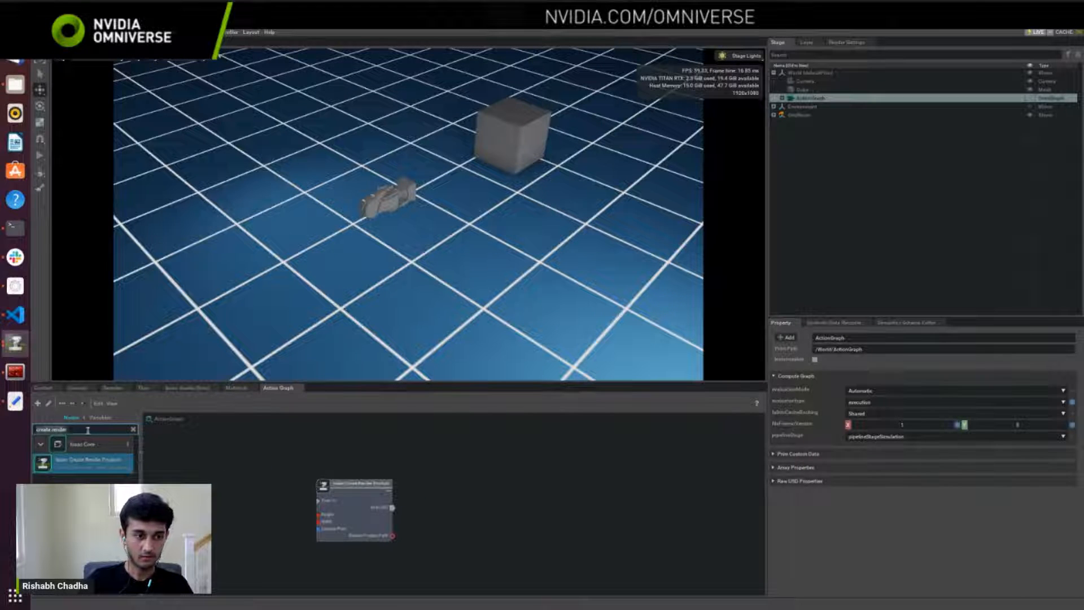
# Step: Add a ROS2 Camera Helper node and arrange it beside the Isaac Create Render Product node
pyautogui.write('ros2 camer')
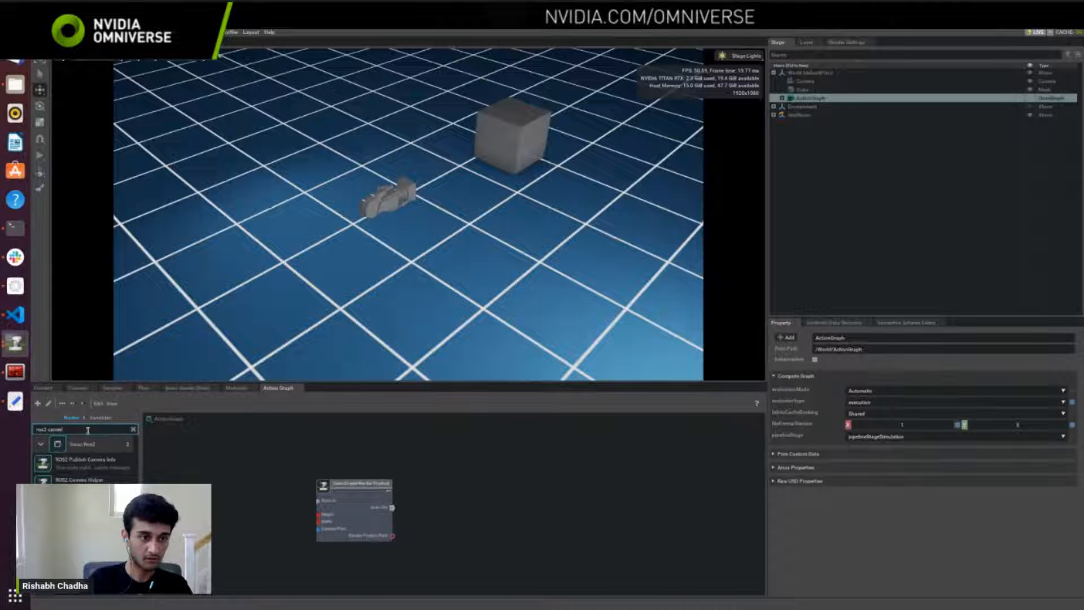
pyautogui.moveTo(79, 479); pyautogui.dragTo(514, 483)
pyautogui.click(387, 490)
pyautogui.moveTo(387, 490); pyautogui.dragTo(443, 490)
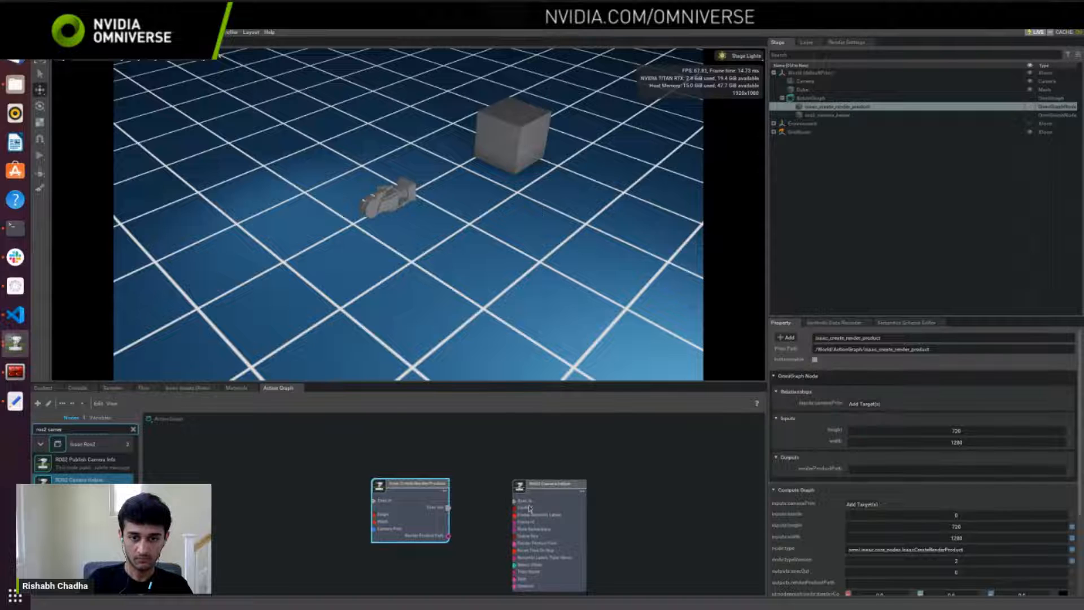
pyautogui.moveTo(512, 500); pyautogui.dragTo(531, 483)
# Step: Enlarge the graph area and add an On Playback Tick node ahead of the Isaac Create Render Product node
pyautogui.moveTo(505, 384); pyautogui.dragTo(504, 259)
pyautogui.doubleClick(91, 305)
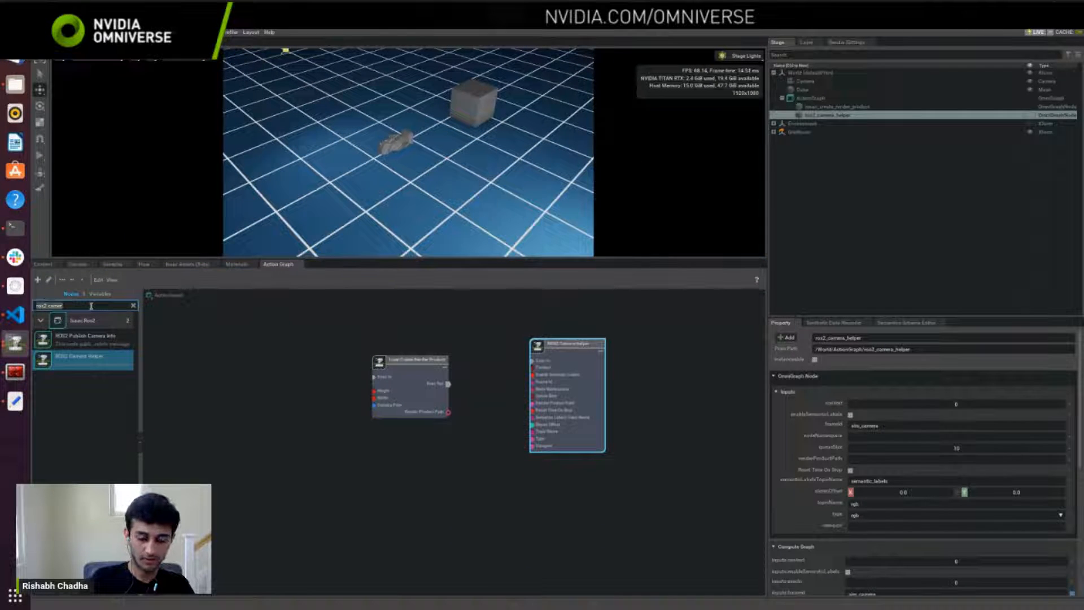
pyautogui.write('playbl')
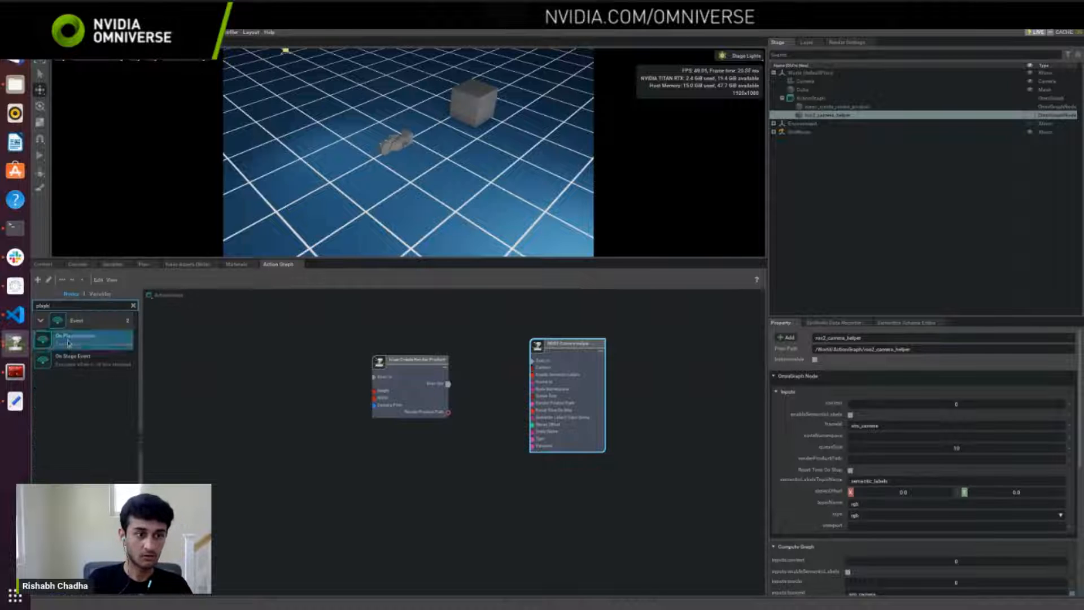
pyautogui.moveTo(75, 338); pyautogui.dragTo(237, 376)
pyautogui.moveTo(403, 386); pyautogui.dragTo(420, 387)
pyautogui.moveTo(248, 390); pyautogui.dragTo(281, 393)
pyautogui.scroll(1, 443, 443)
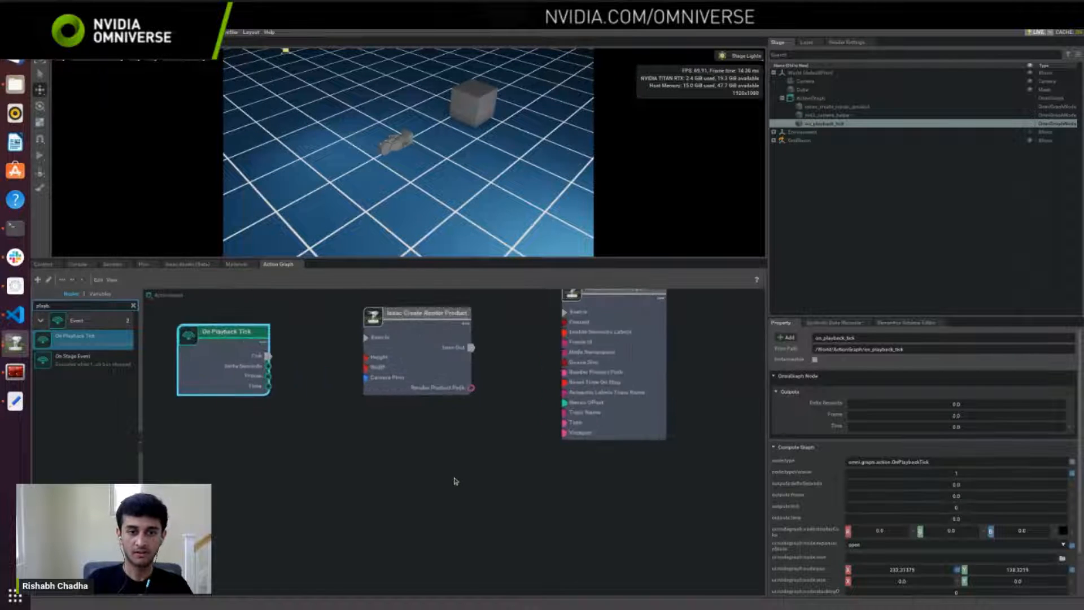
pyautogui.scroll(1, 445, 443)
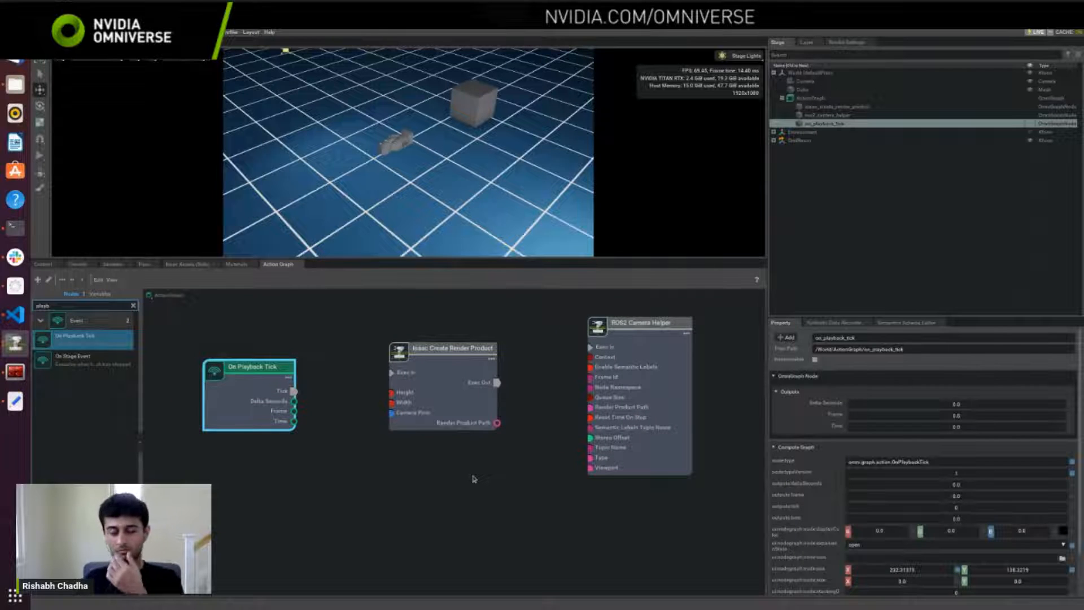
# Step: Connect the On Playback Tick node's Tick output to Exec In on the Isaac Create Render Product node
pyautogui.click(485, 353)
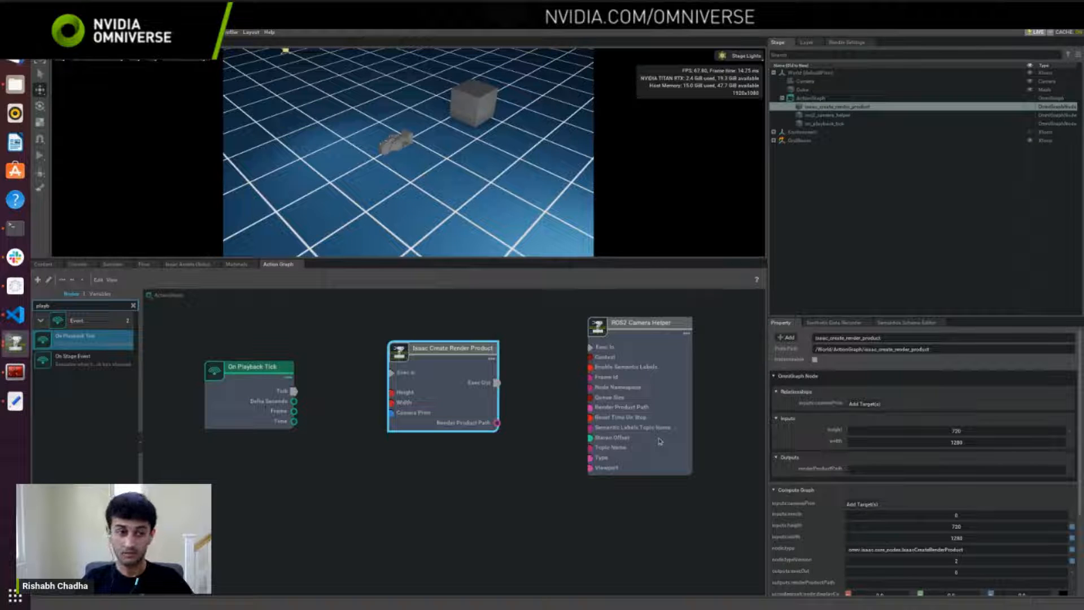
pyautogui.click(247, 411)
pyautogui.moveTo(294, 390); pyautogui.dragTo(390, 373)
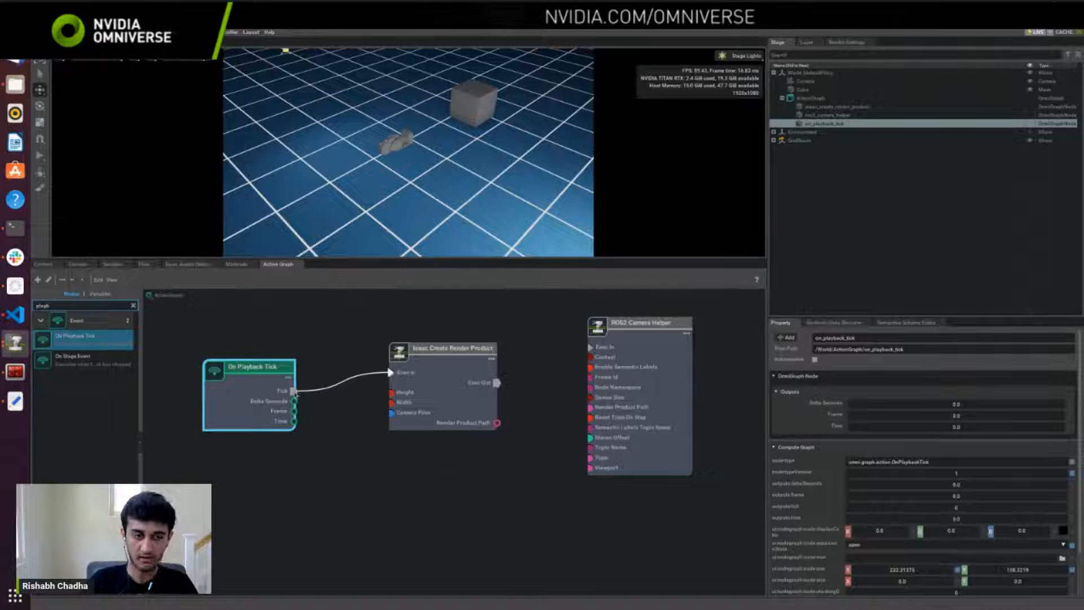
# Step: Set the render product node's camera prim to /World/Camera and wire its Exec Out and Render Product Path to the ROS2 Camera Helper
pyautogui.click(438, 369)
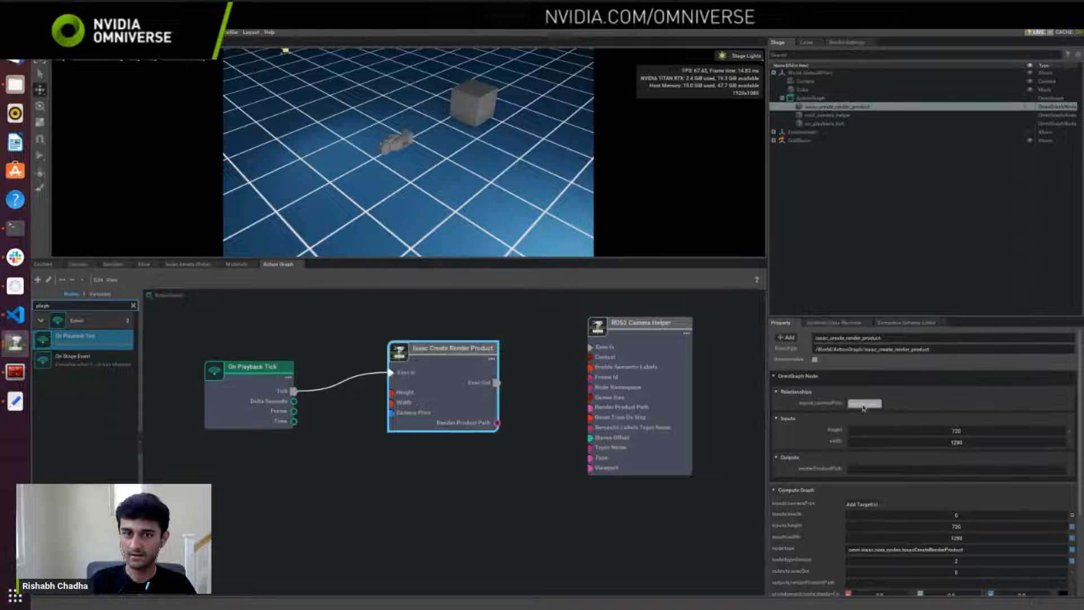
pyautogui.click(864, 404)
pyautogui.click(545, 277)
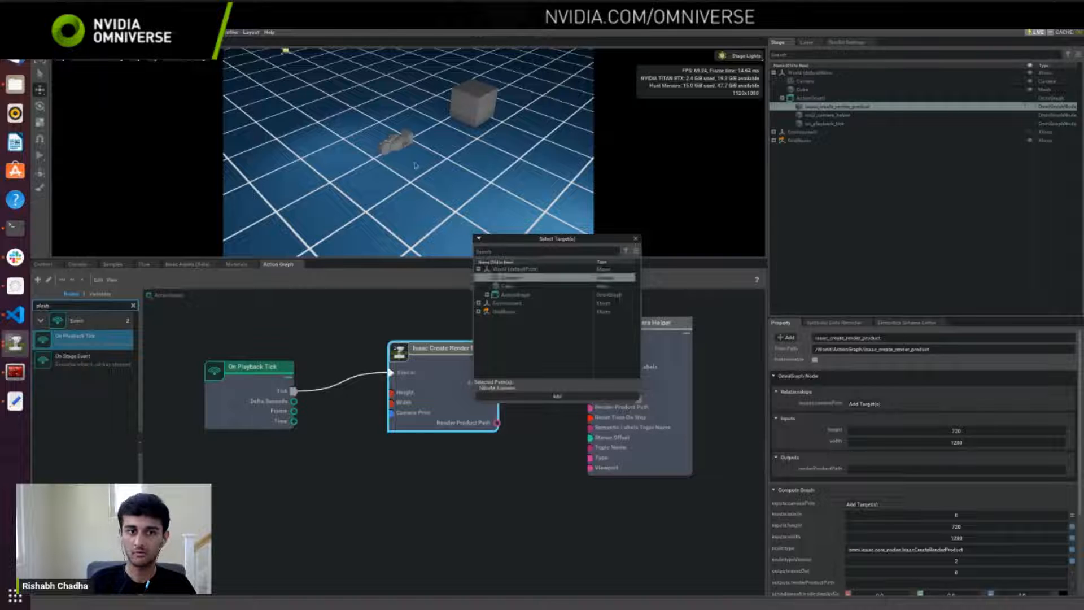
pyautogui.click(556, 401)
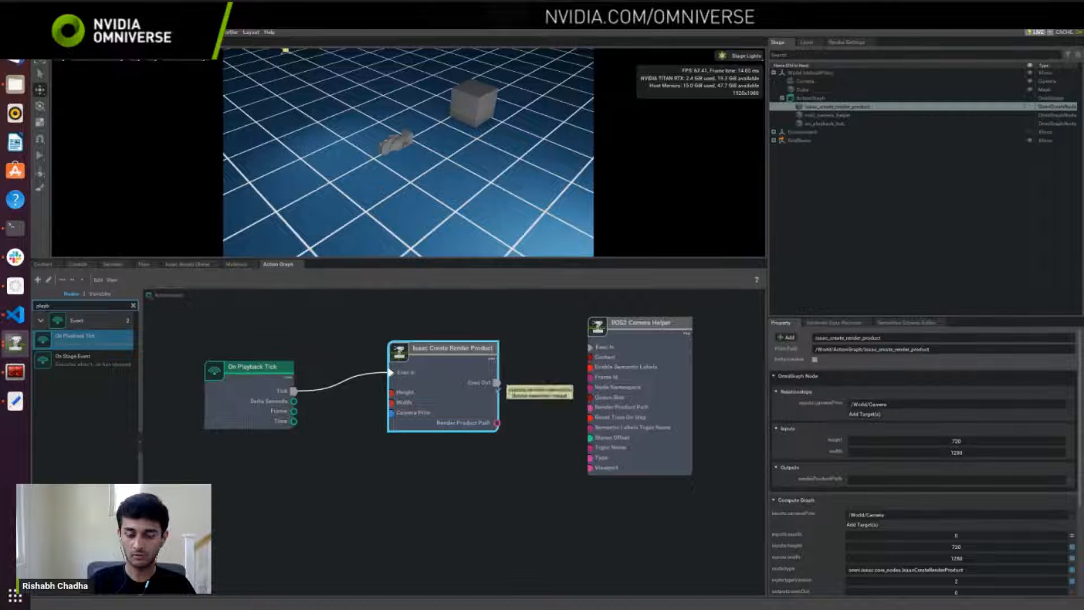
pyautogui.moveTo(496, 383); pyautogui.dragTo(589, 347)
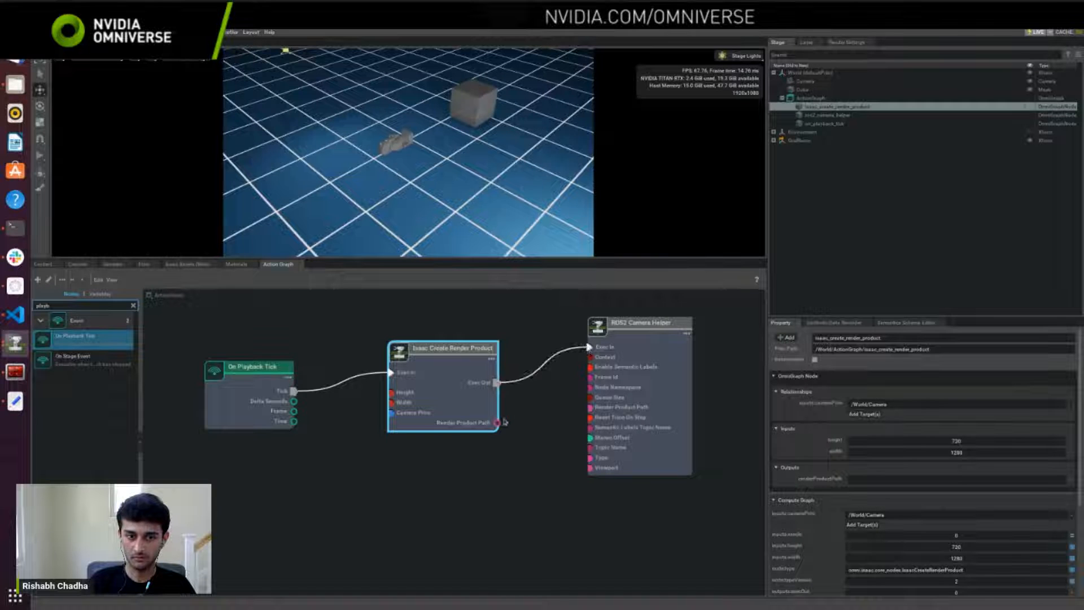
pyautogui.moveTo(497, 423); pyautogui.dragTo(590, 407)
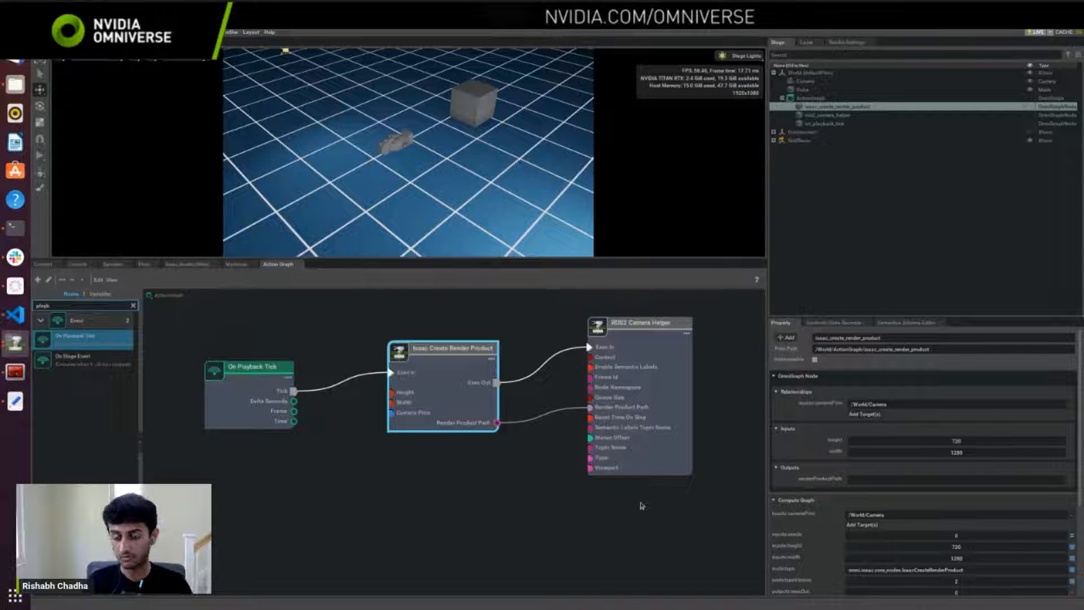
# Step: Review the ROS2 Camera Helper node's frame ID, topic name and type, and clear the selection
pyautogui.click(634, 447)
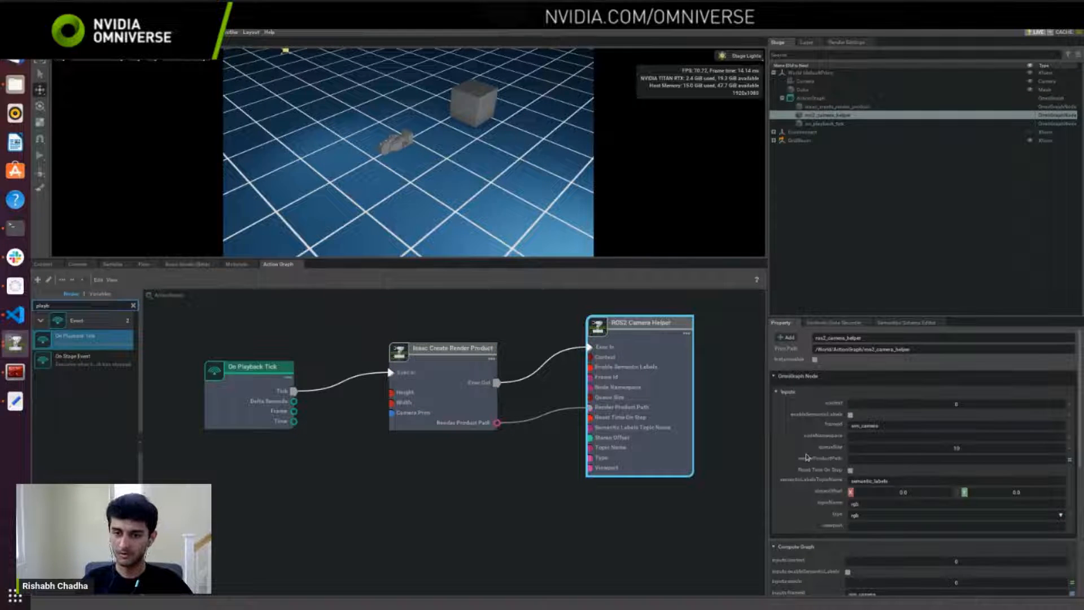
pyautogui.moveTo(767, 347); pyautogui.dragTo(746, 348)
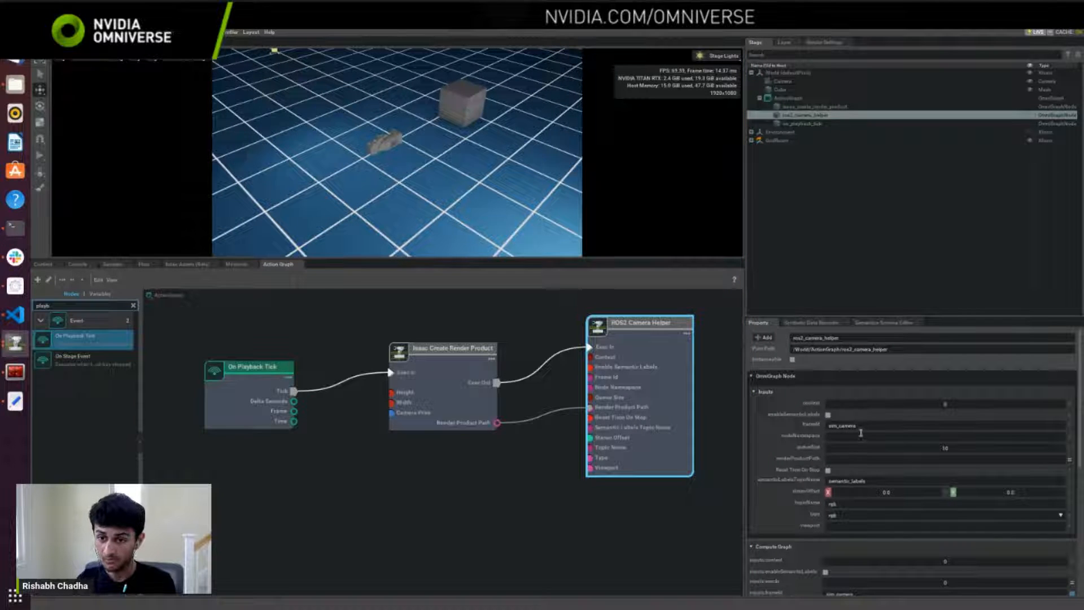
pyautogui.moveTo(859, 424); pyautogui.dragTo(825, 425)
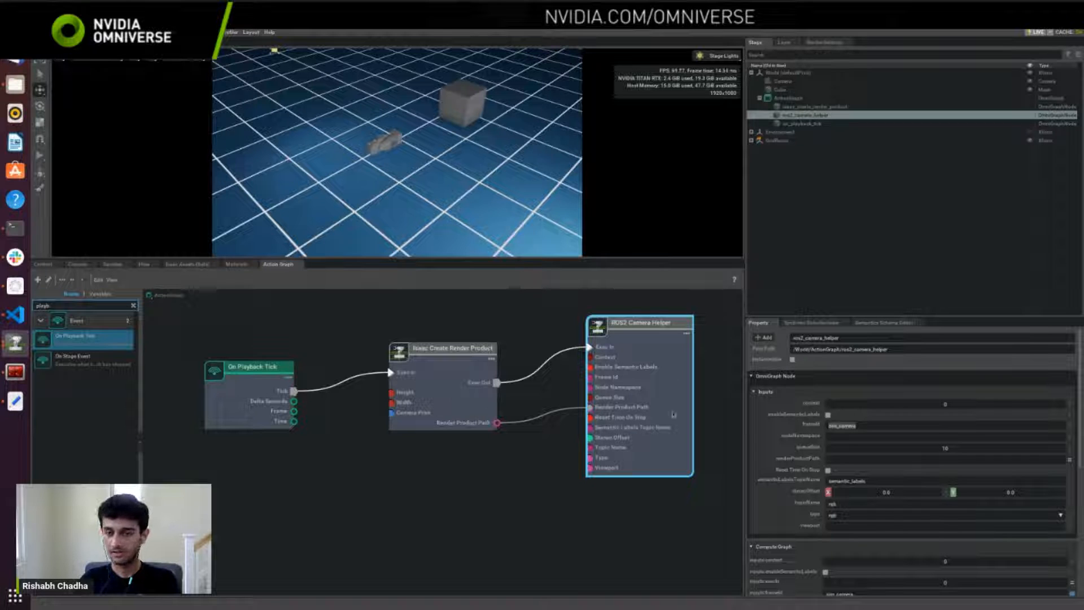
pyautogui.click(859, 505)
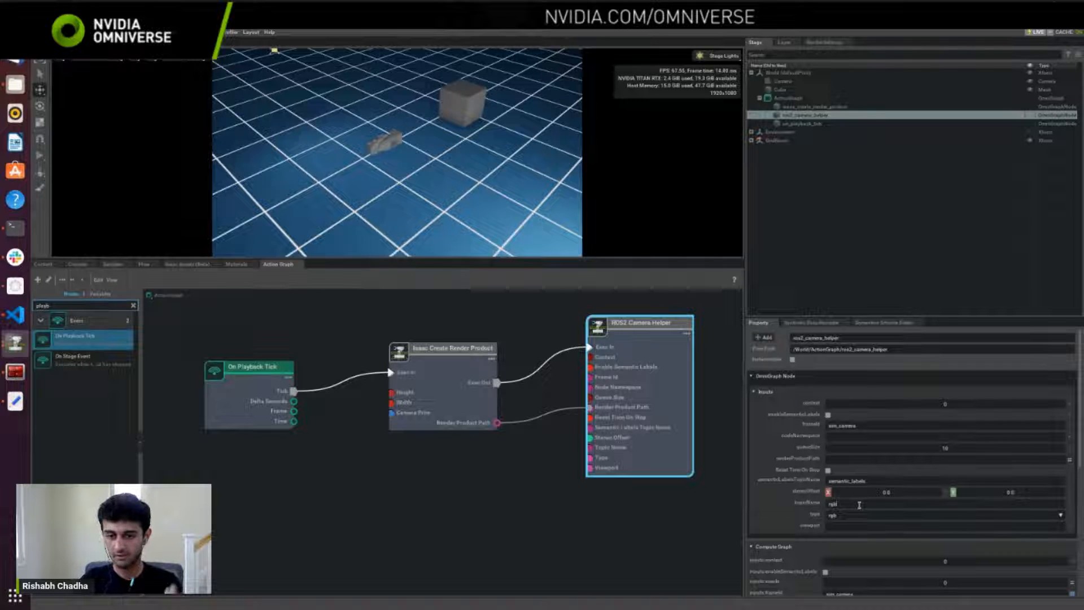
pyautogui.click(844, 265)
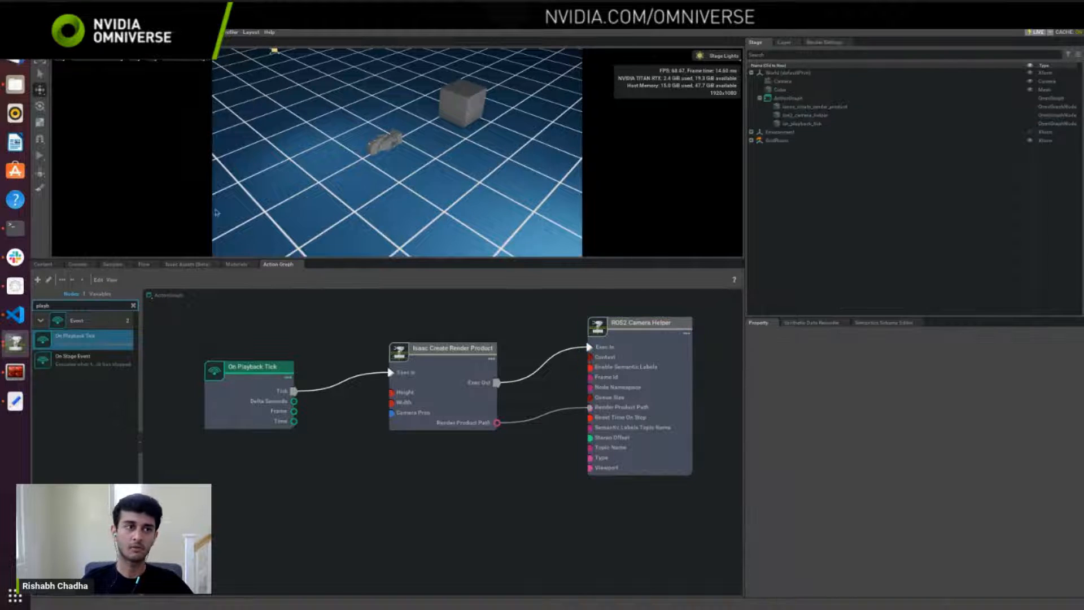
# Step: Start the simulation and list the ROS 2 topics in the terminal with ros2 topic list
pyautogui.click(40, 155)
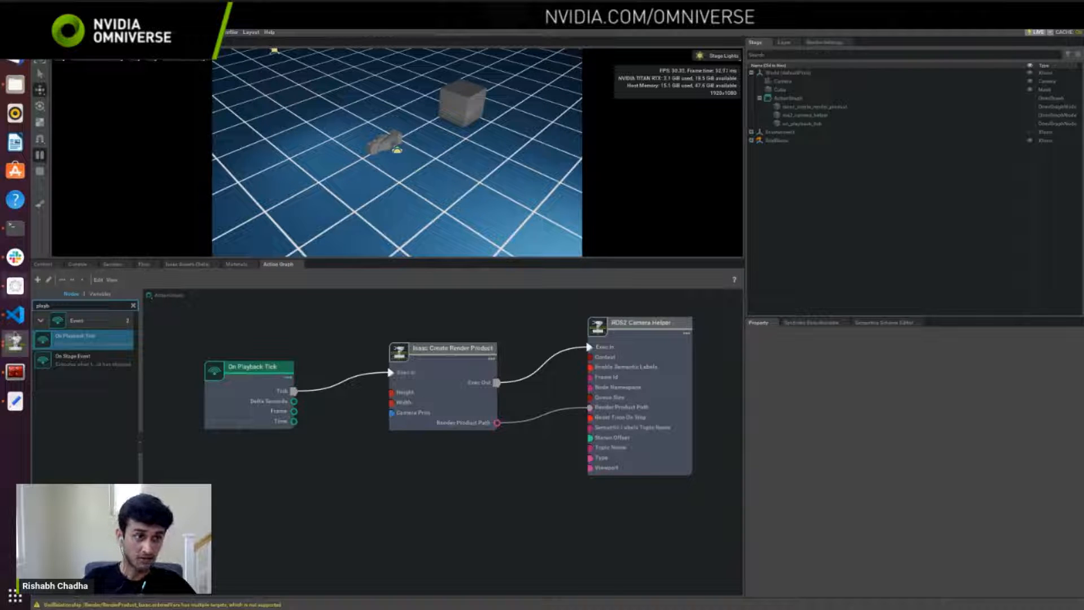
pyautogui.click(15, 371)
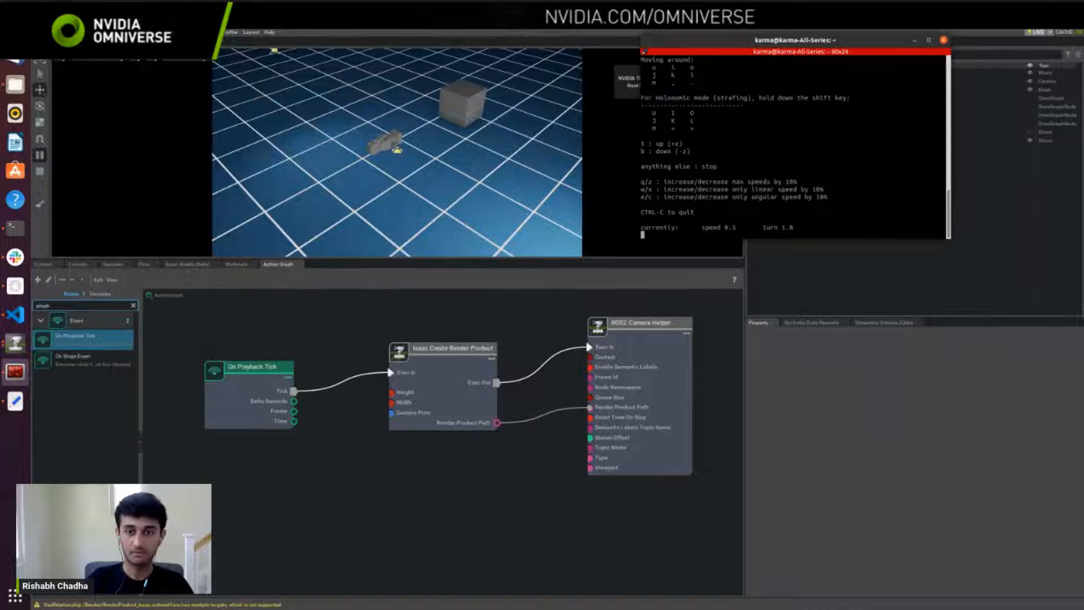
pyautogui.hotkey('ctrl', 'c')
pyautogui.hotkey('ctrl', 'c')
pyautogui.hotkey('ctrl', 'c')
pyautogui.write('ros2 topic ')
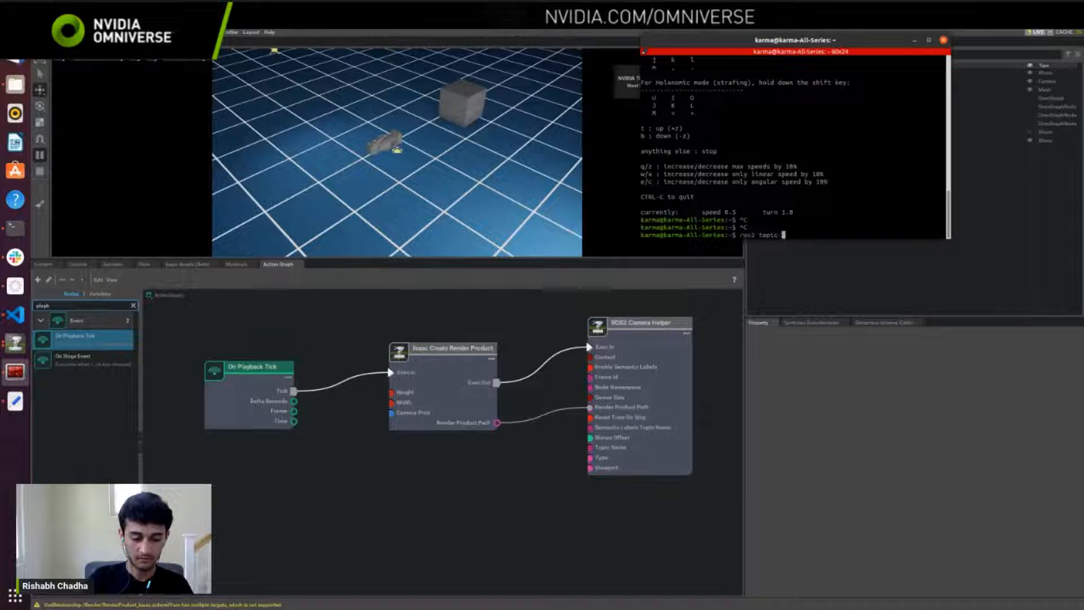
pyautogui.write('list')
pyautogui.press('Return')
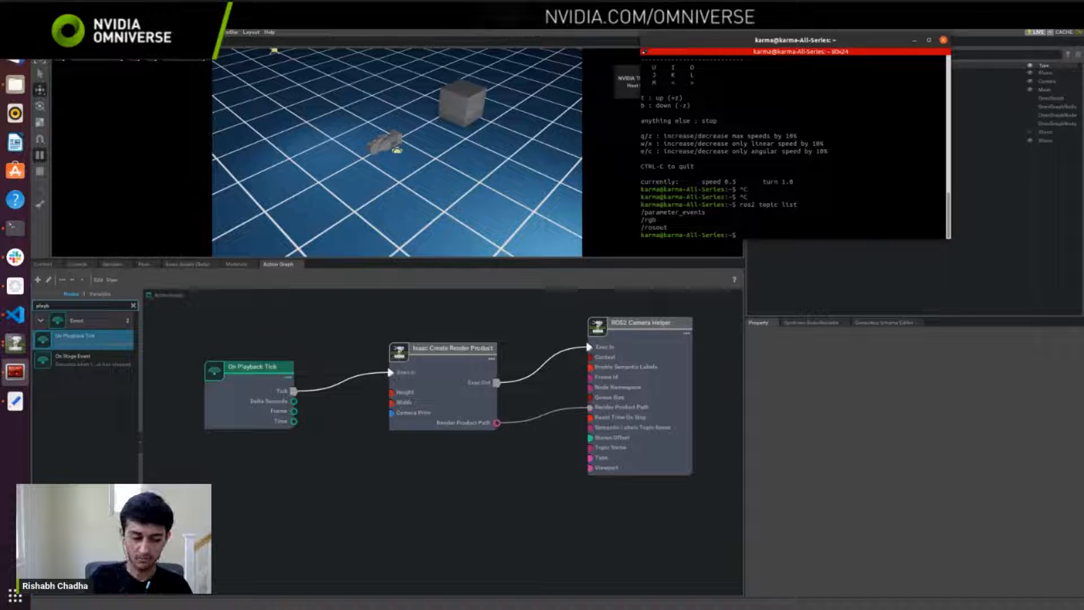
# Step: Echo the camera image messages in the terminal with ros2 topic echo /rgb
pyautogui.write('ros2 topic e')
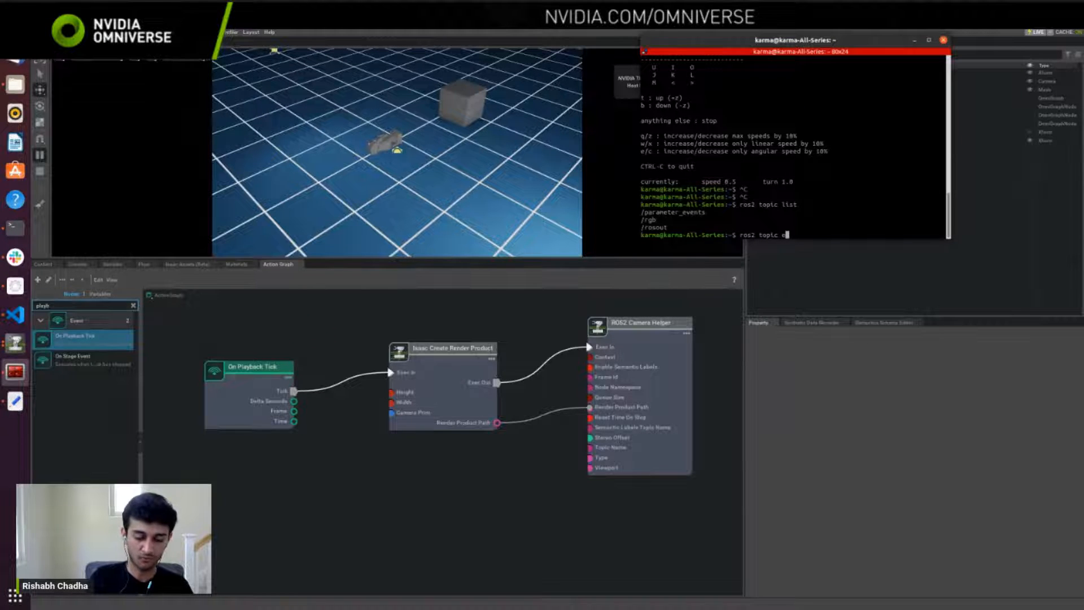
pyautogui.write('ch')
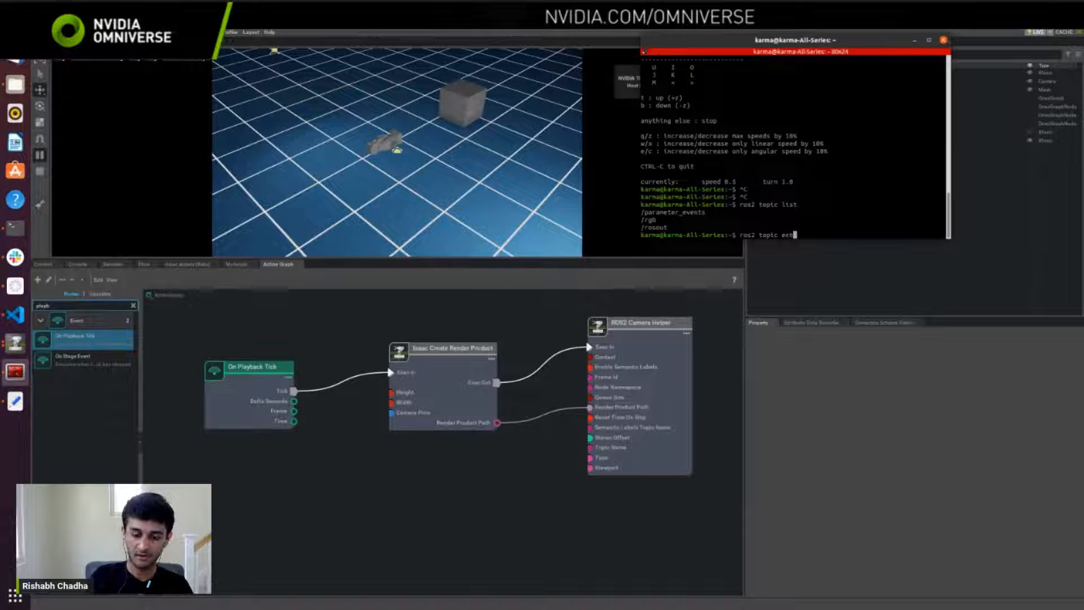
pyautogui.write('o /rg')
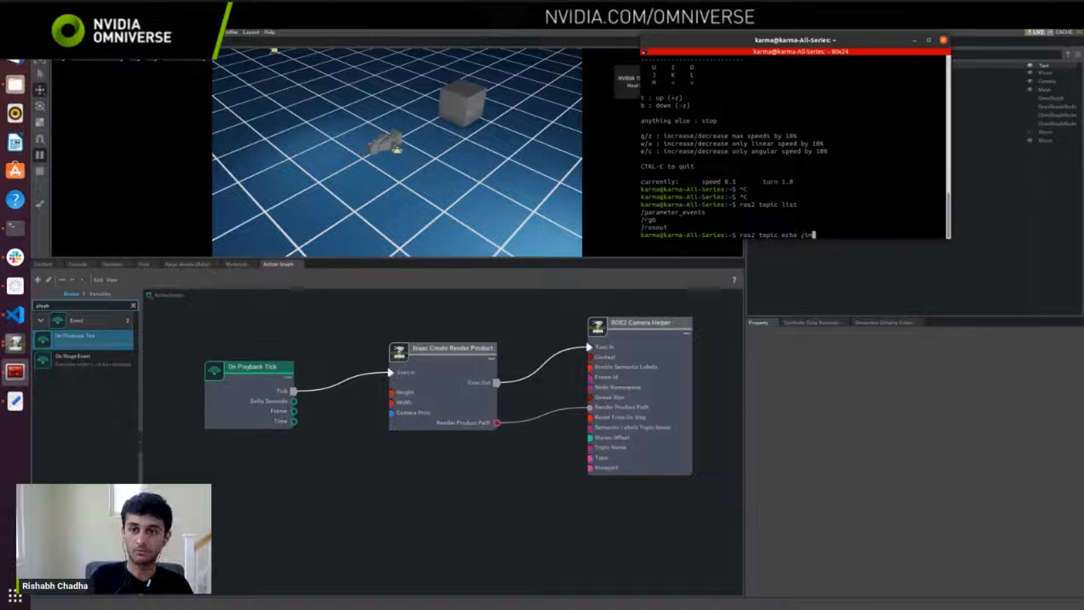
pyautogui.press('BackSpace')
pyautogui.press('BackSpace')
pyautogui.write('rg')
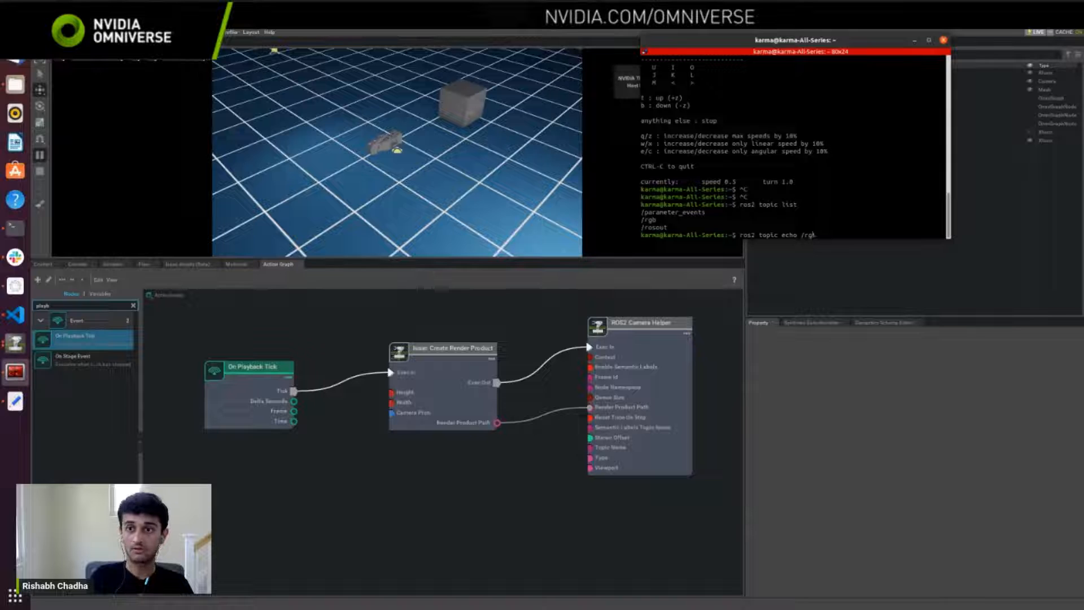
pyautogui.write('b')
pyautogui.press('Return')
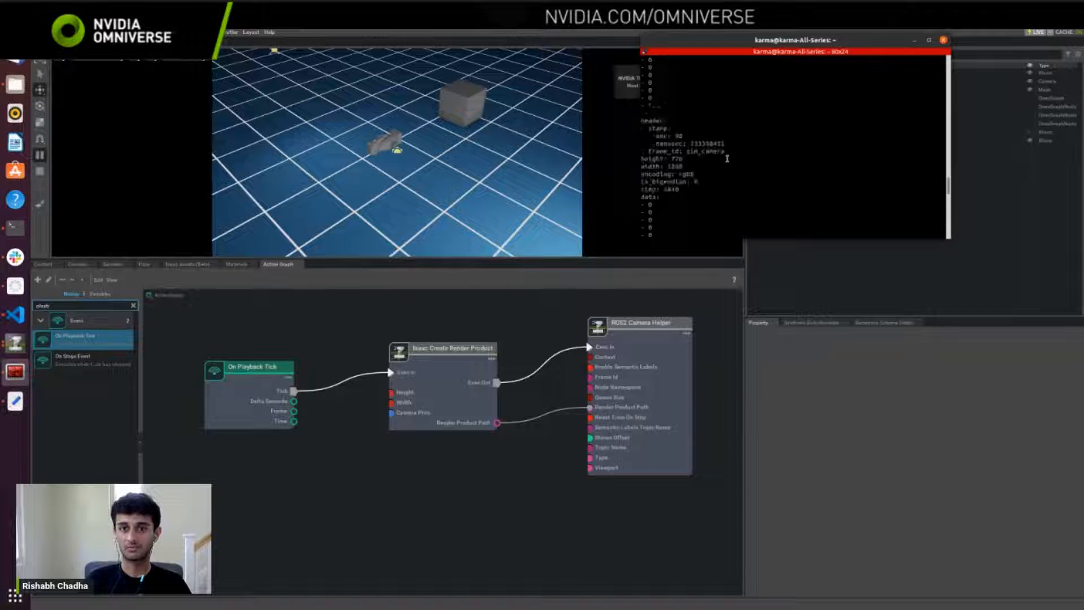
# Step: Examine the echoed message's data, frame ID, height and width, and compare them with the render product and camera helper node inputs
pyautogui.moveTo(644, 199); pyautogui.dragTo(661, 225)
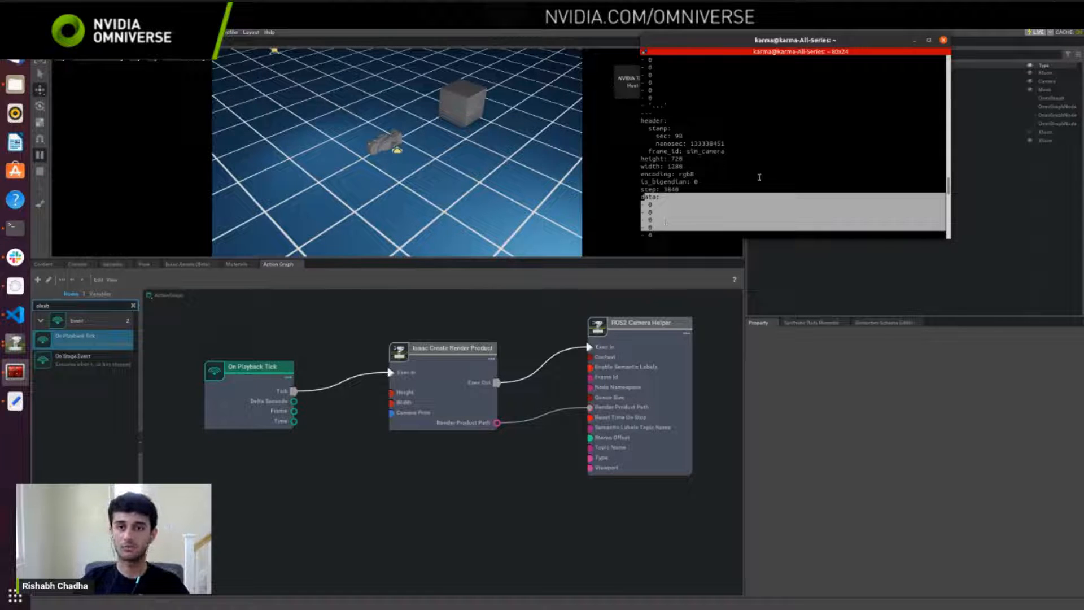
pyautogui.click(718, 165)
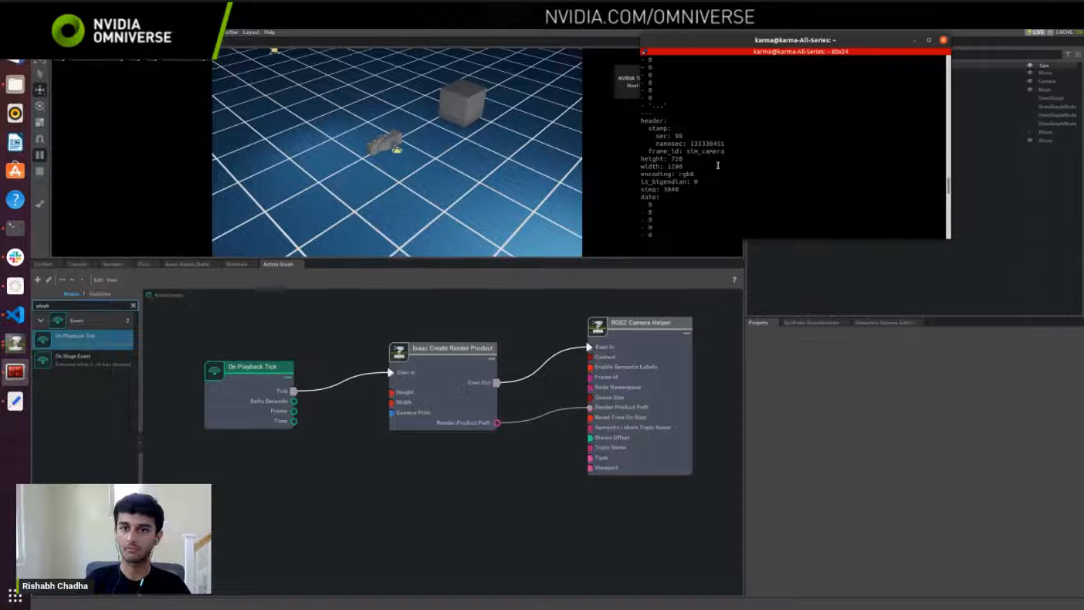
pyautogui.moveTo(727, 149); pyautogui.dragTo(653, 143)
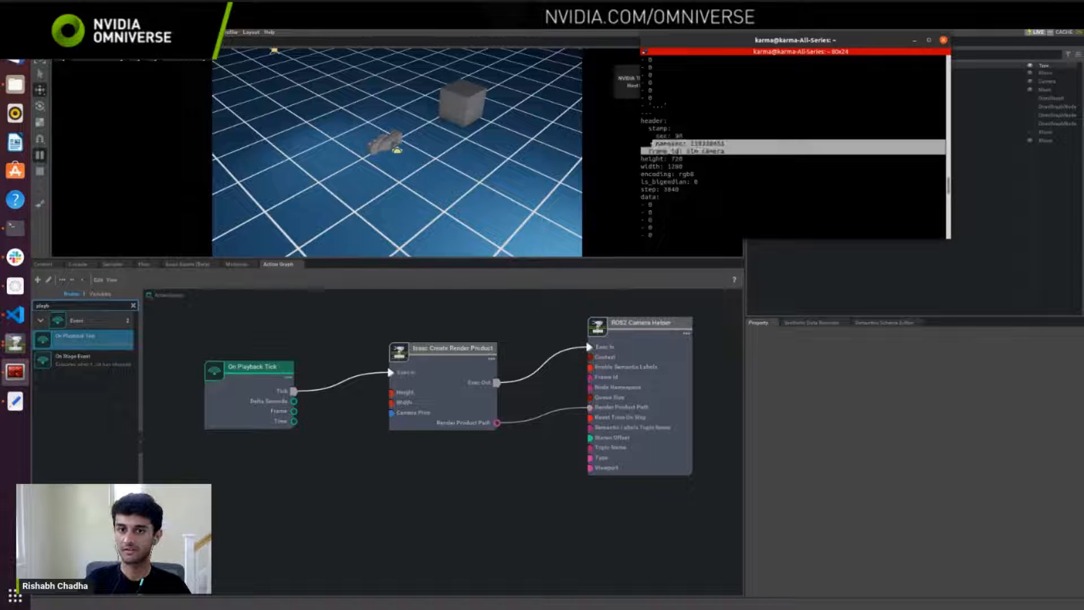
pyautogui.moveTo(728, 167); pyautogui.dragTo(642, 159)
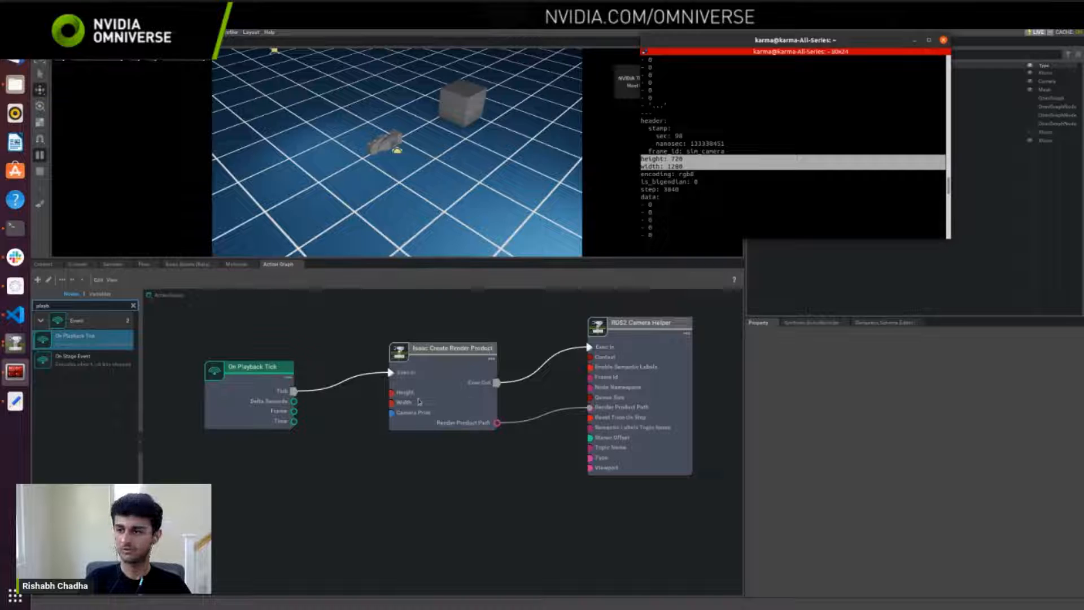
pyautogui.click(444, 386)
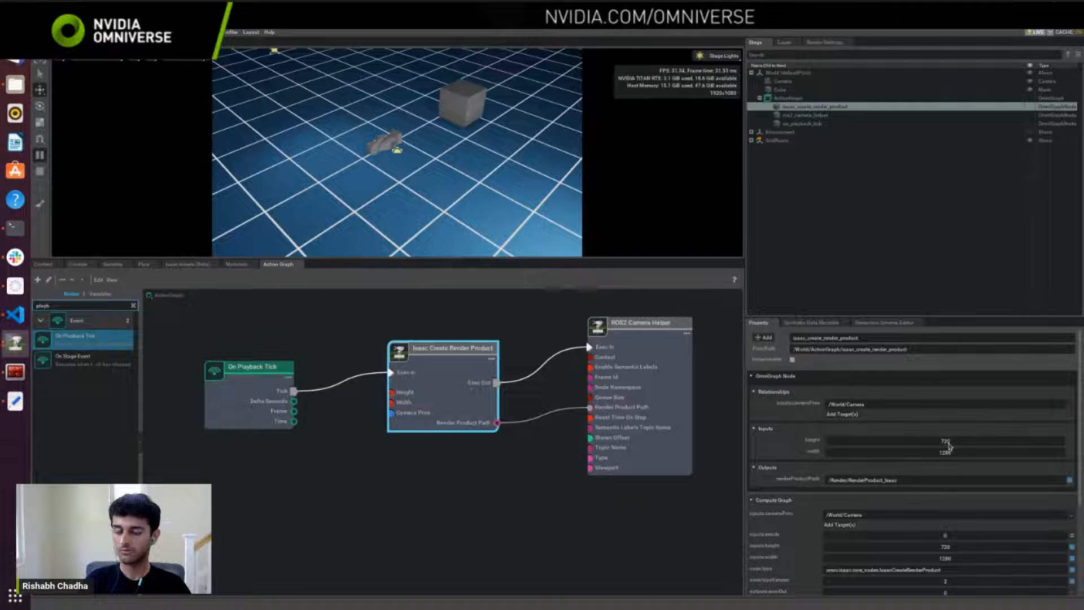
pyautogui.click(644, 411)
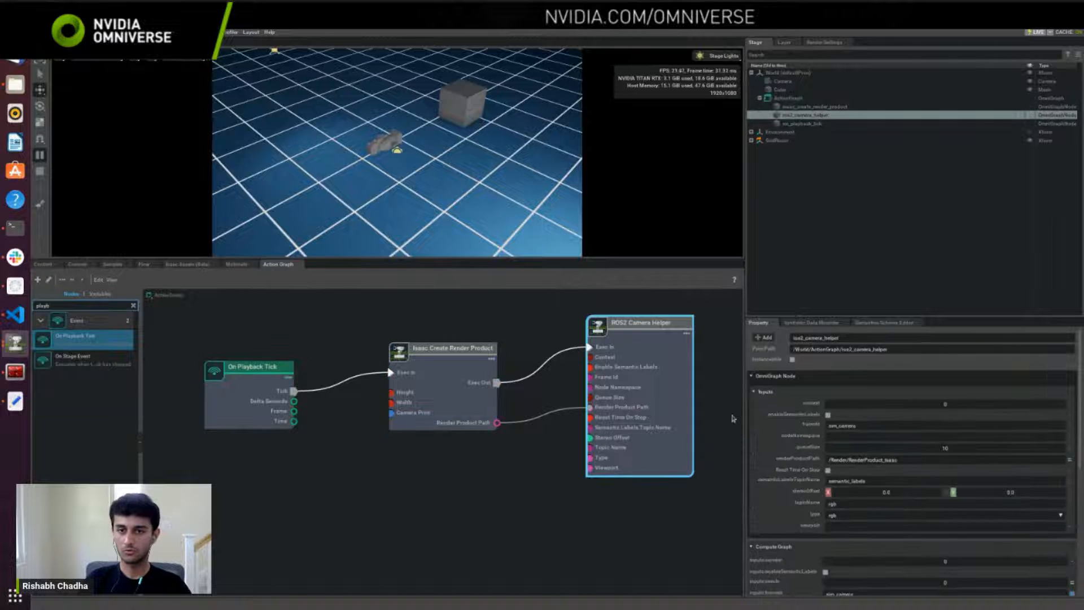
# Step: Stop the topic echo and launch rviz2 from the terminal, closing its Views pane
pyautogui.click(15, 227)
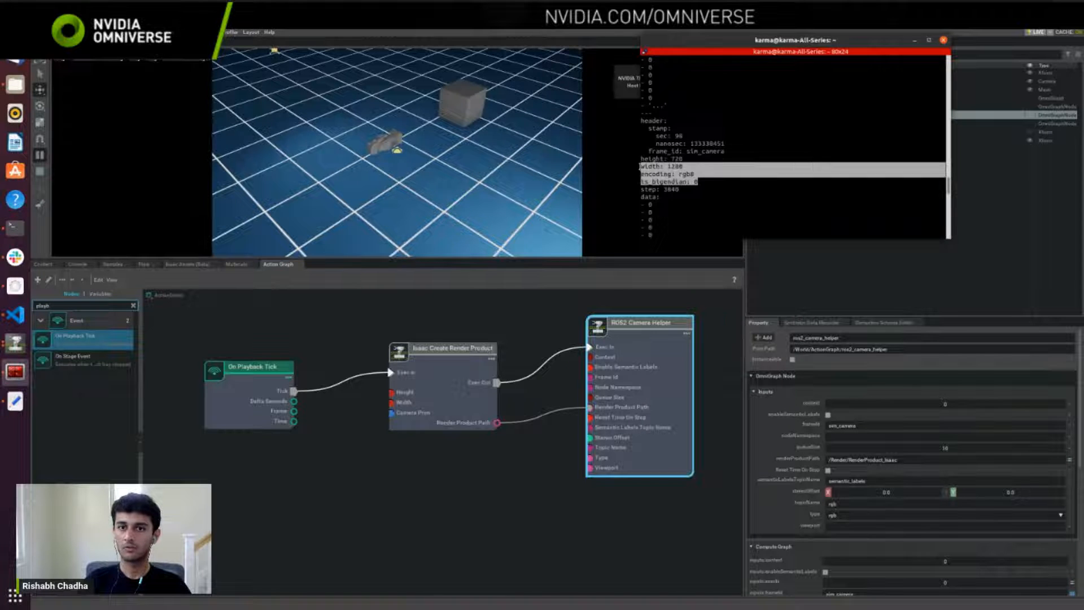
pyautogui.click(790, 173)
pyautogui.hotkey('ctrl', 'c')
pyautogui.write('rviz2')
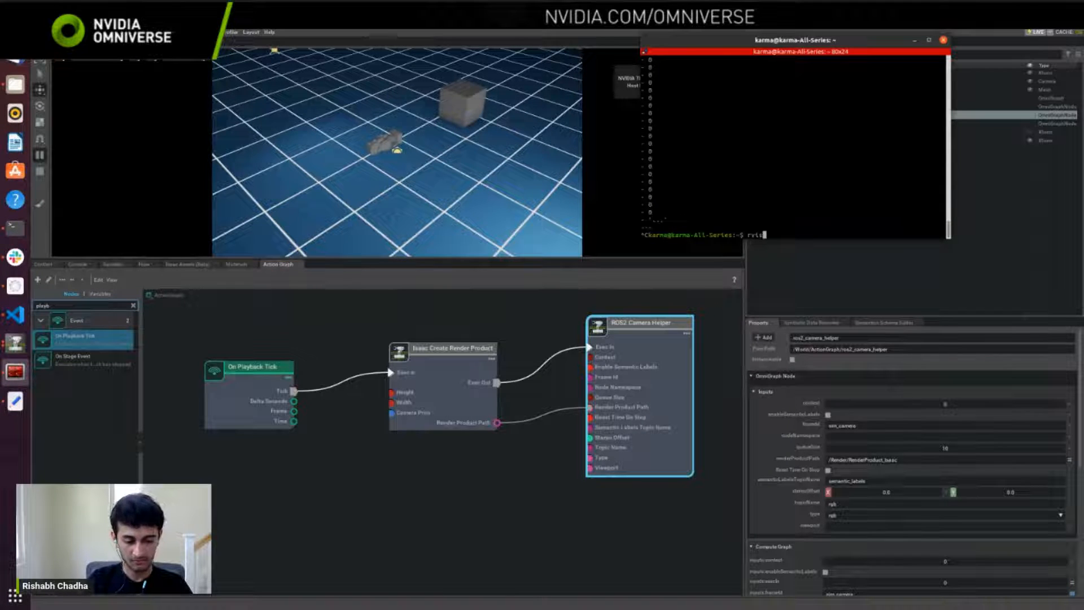
pyautogui.press('Return')
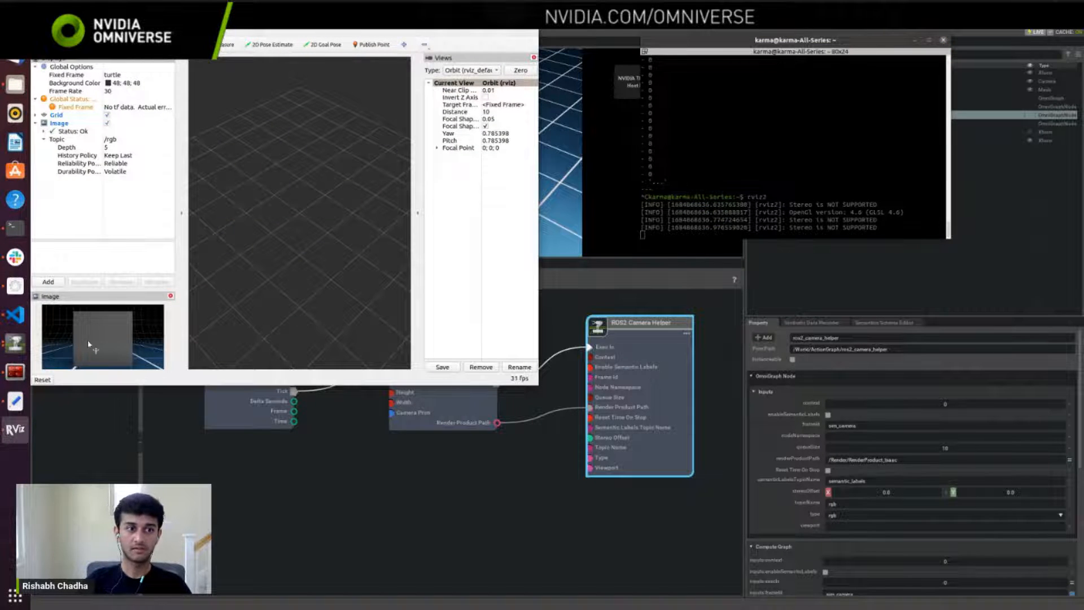
pyautogui.click(534, 58)
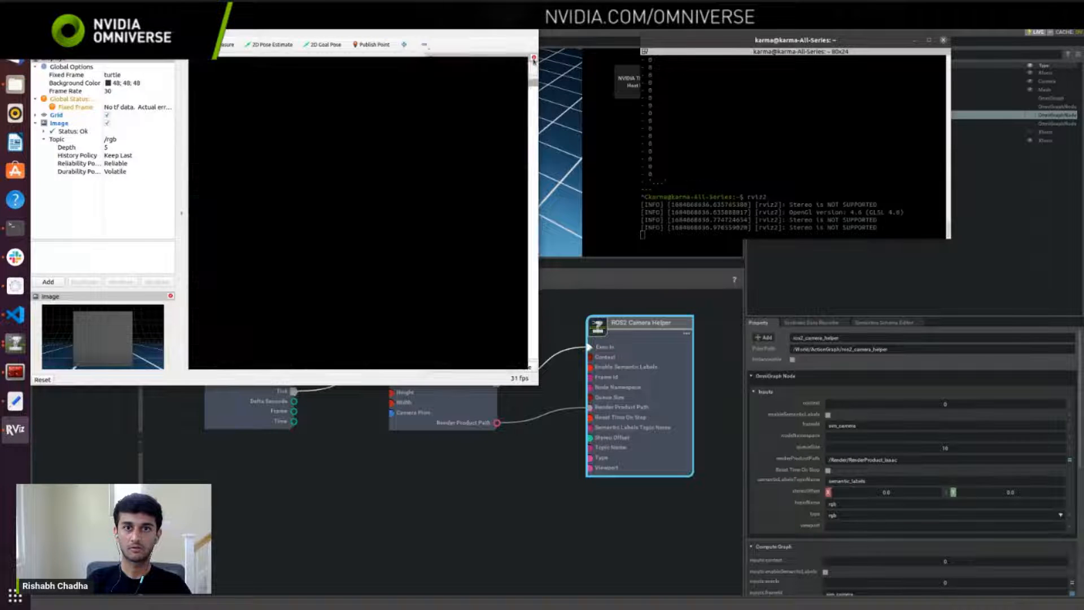
# Step: Move the RViz window aside and switch the Isaac Sim viewport to look through the scene's Camera
pyautogui.moveTo(440, 22); pyautogui.dragTo(900, 22)
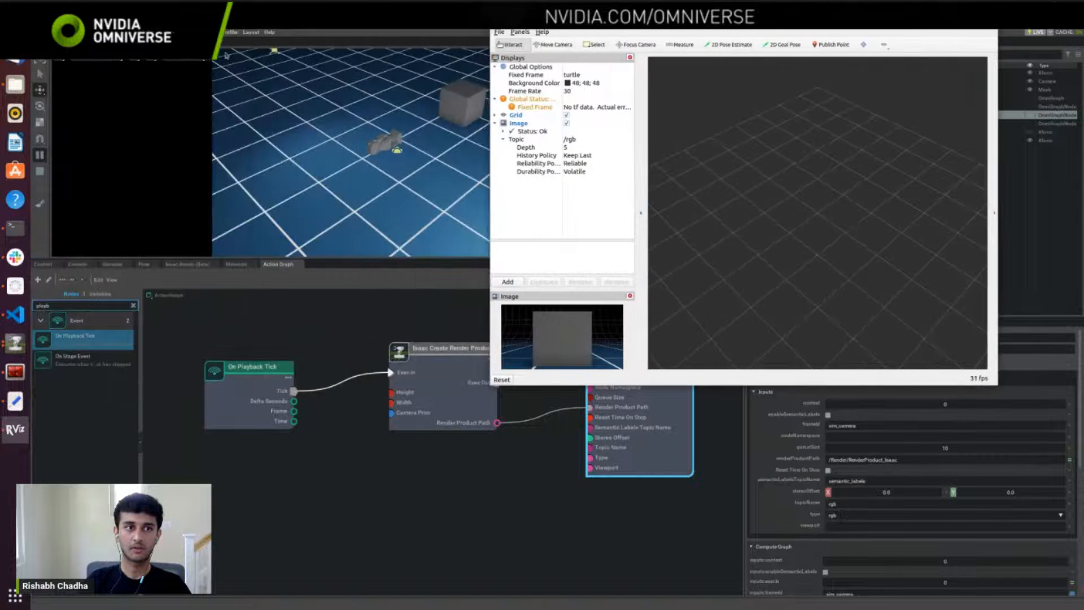
pyautogui.click(185, 59)
pyautogui.moveTo(195, 74)
pyautogui.click(248, 74)
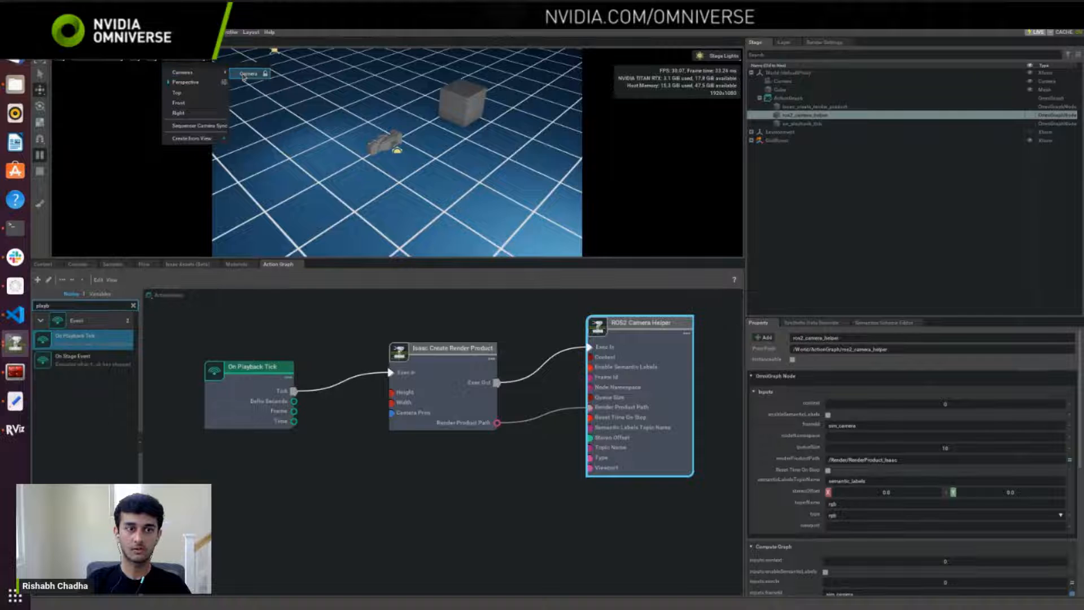
# Step: In RViz, widen the Displays pane, maximize the window and undock the Image display over the 3D view
pyautogui.hotkey('alt', 'Tab')
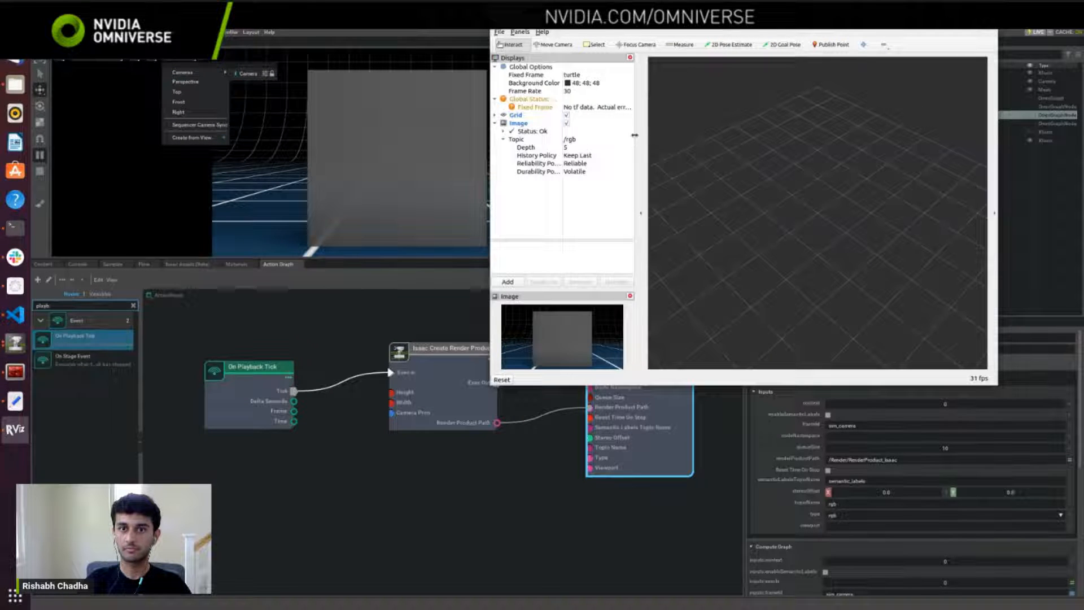
pyautogui.moveTo(635, 135); pyautogui.dragTo(759, 136)
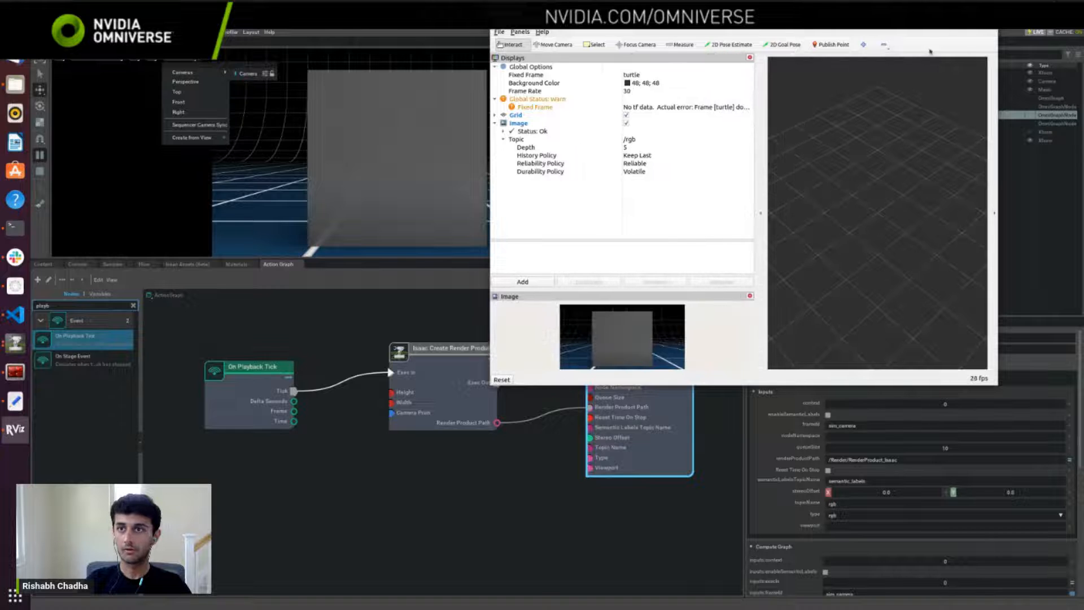
pyautogui.doubleClick(759, 20)
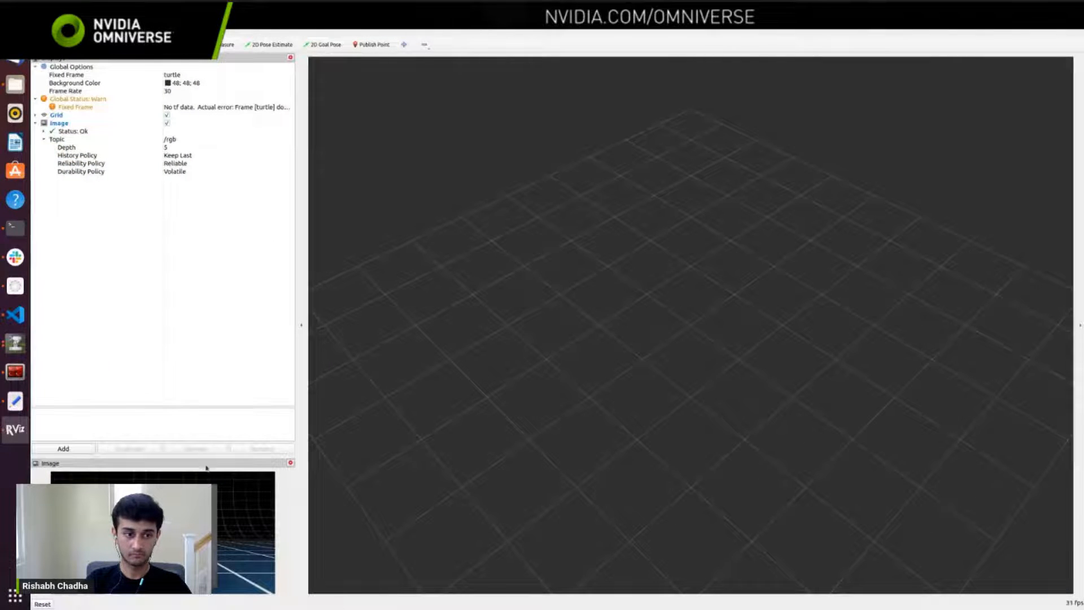
pyautogui.moveTo(205, 466); pyautogui.dragTo(689, 192)
# Step: Move the camera in the Isaac Sim viewport and compare each new view with the Image display in RViz
pyautogui.hotkey('alt', 'Tab')
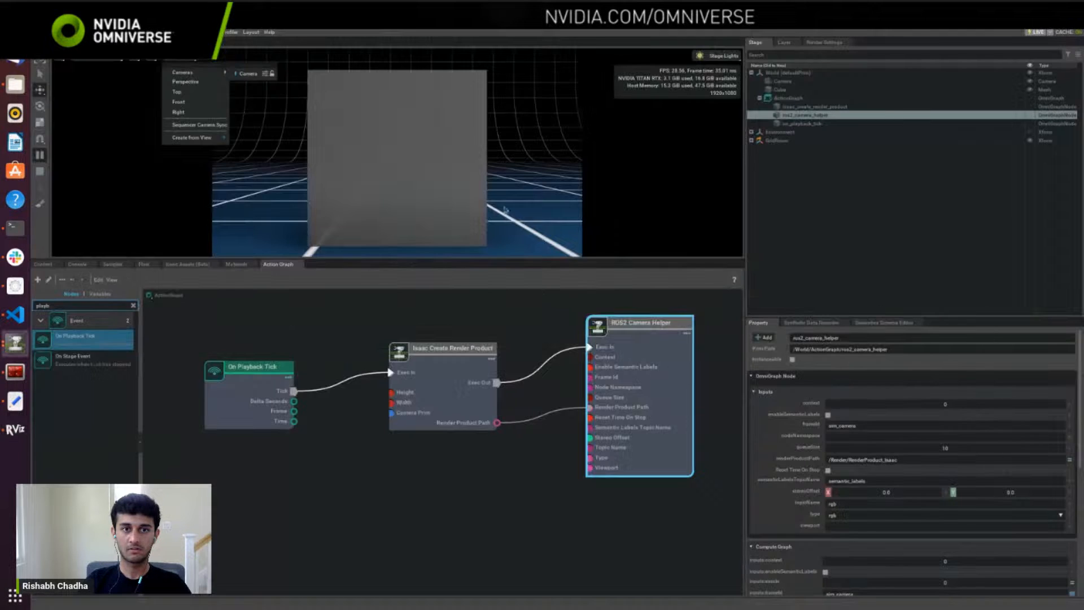
pyautogui.moveTo(318, 186); pyautogui.dragTo(378, 190, button='right')
pyautogui.hotkey('alt', 'Tab')
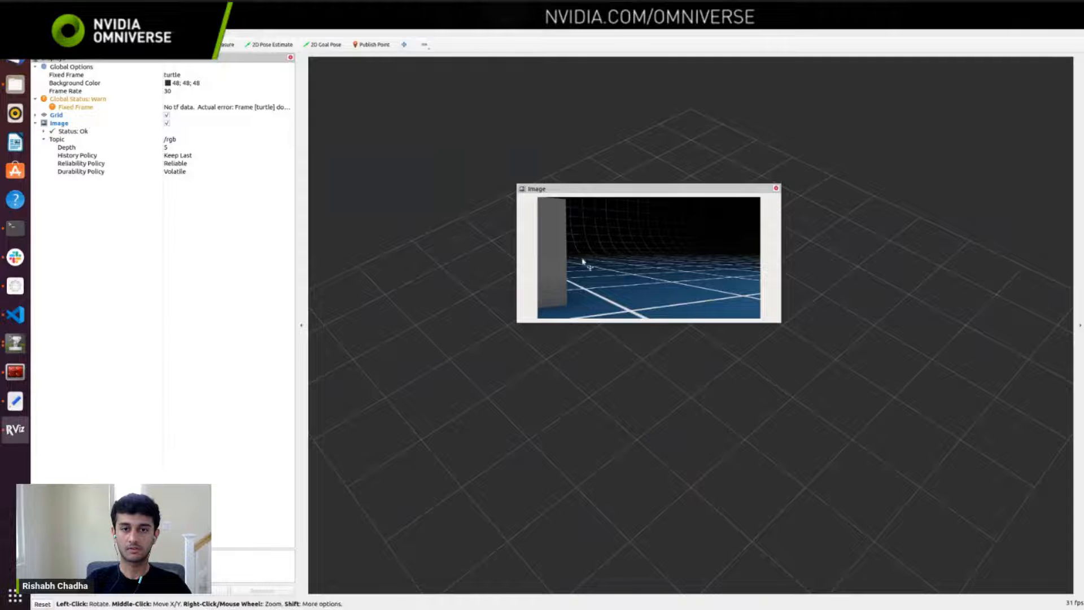
pyautogui.hotkey('alt', 'Tab')
pyautogui.moveTo(464, 176); pyautogui.dragTo(450, 264, button='right')
pyautogui.hotkey('alt', 'Tab')
pyautogui.hotkey('alt', 'Tab')
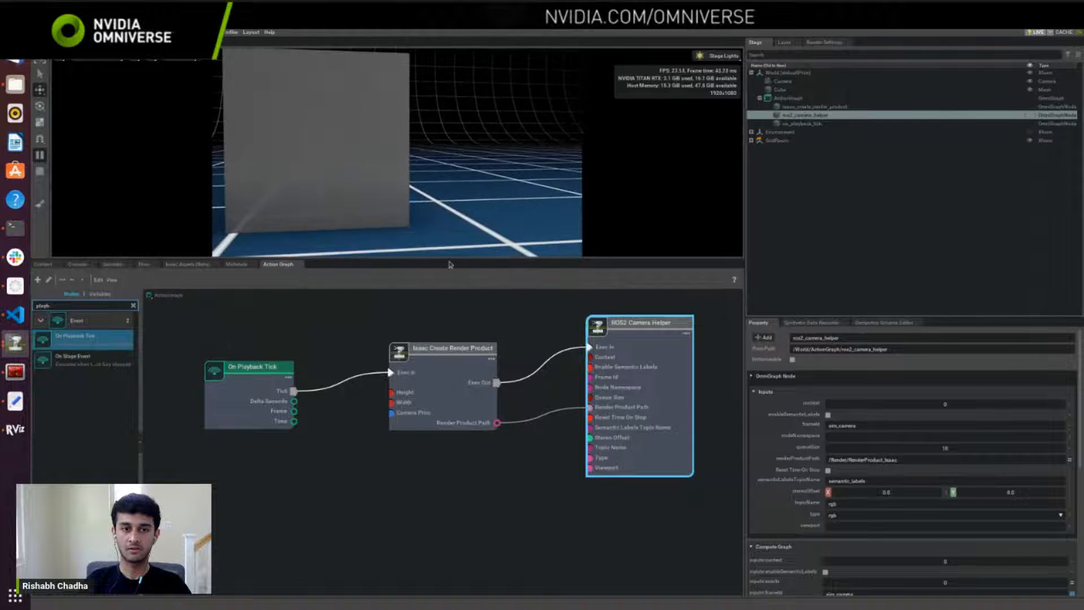
# Step: Enlarge the Isaac Sim viewport, turn the camera in several directions and check the published image in RViz after each move
pyautogui.moveTo(450, 264); pyautogui.dragTo(453, 369)
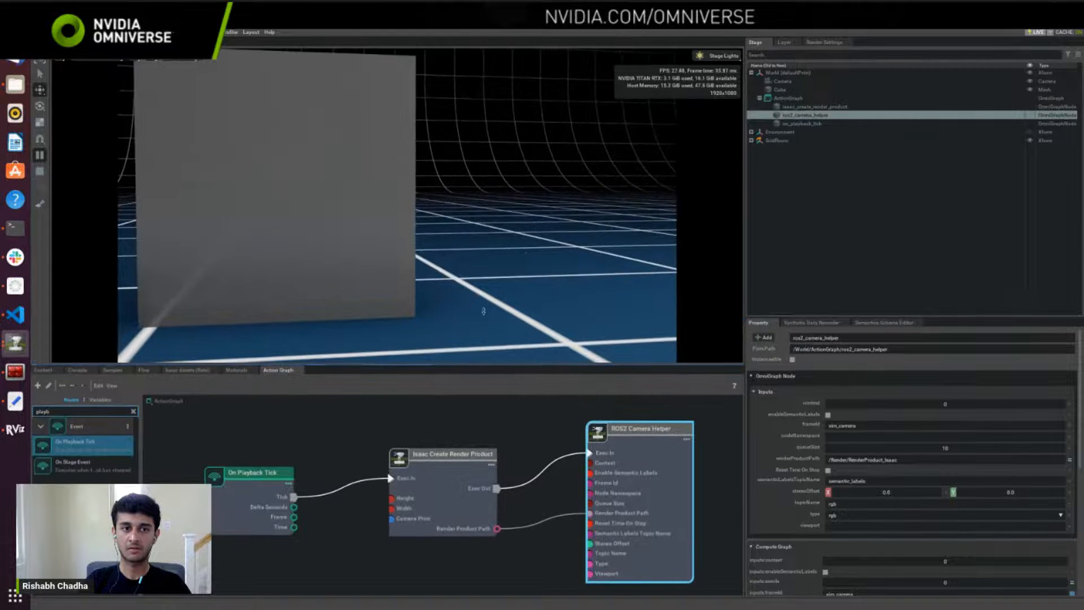
pyautogui.moveTo(513, 247); pyautogui.dragTo(489, 237, button='right')
pyautogui.hotkey('alt', 'Tab')
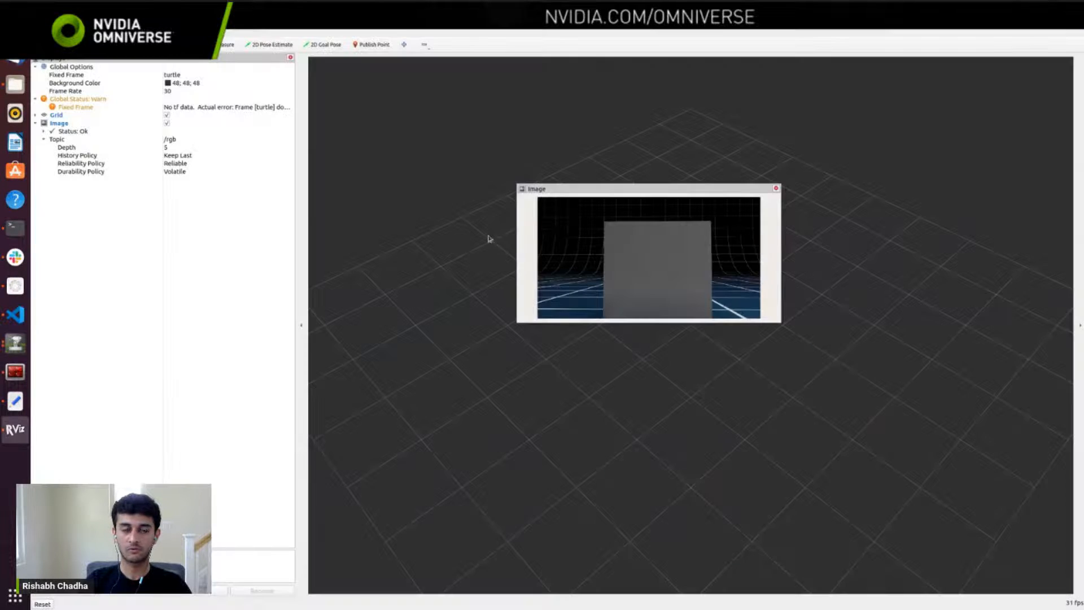
pyautogui.hotkey('alt', 'Tab')
pyautogui.moveTo(375, 232); pyautogui.dragTo(527, 223, button='right')
pyautogui.hotkey('alt', 'Tab')
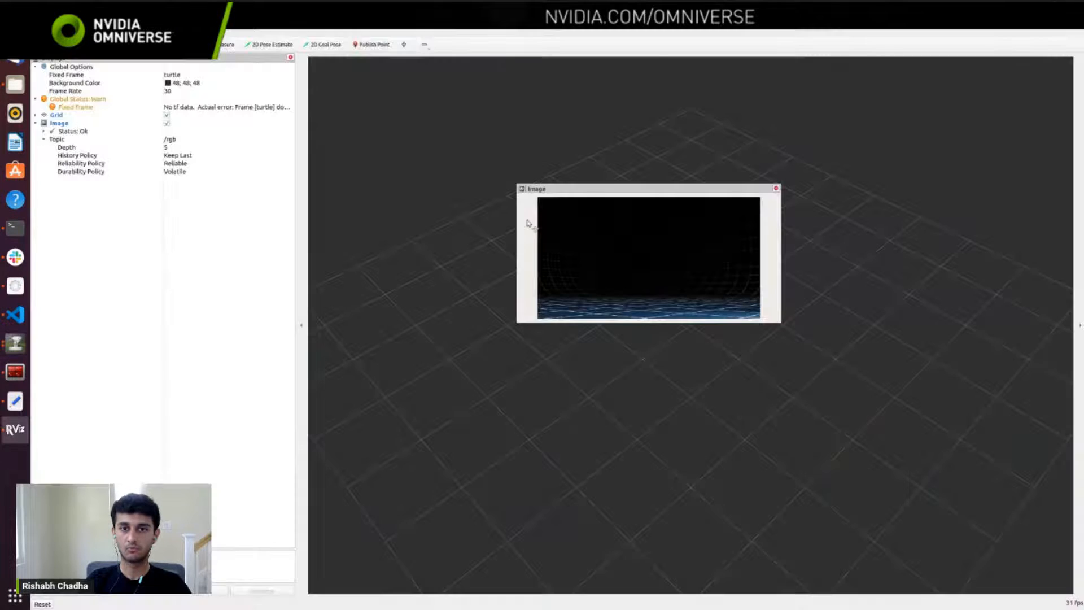
pyautogui.hotkey('alt', 'Tab')
pyautogui.moveTo(433, 204); pyautogui.dragTo(283, 237, button='right')
pyautogui.hotkey('alt', 'Tab')
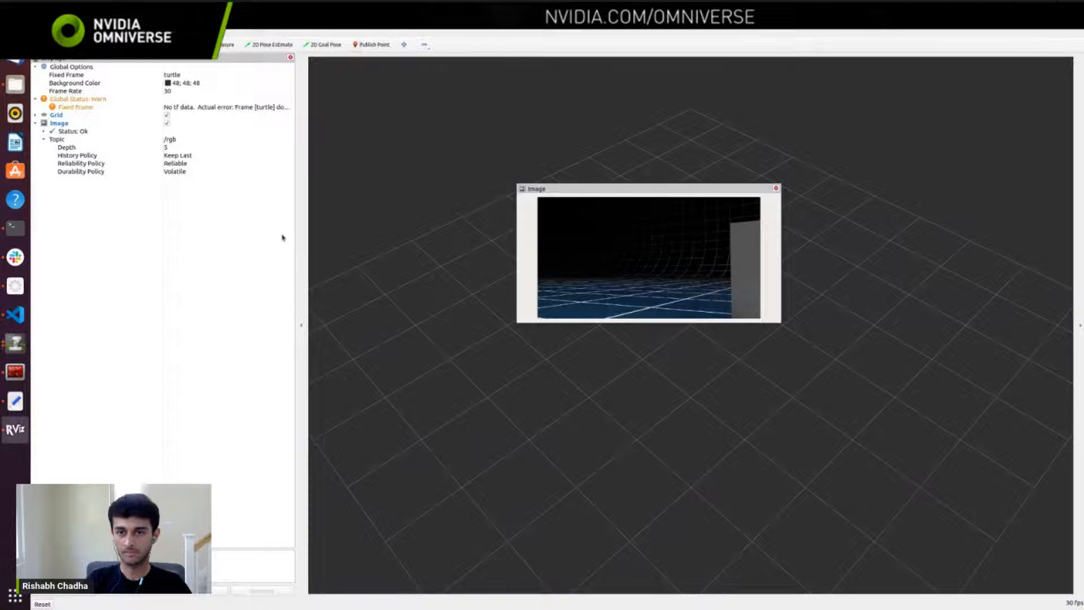
pyautogui.hotkey('alt', 'Tab')
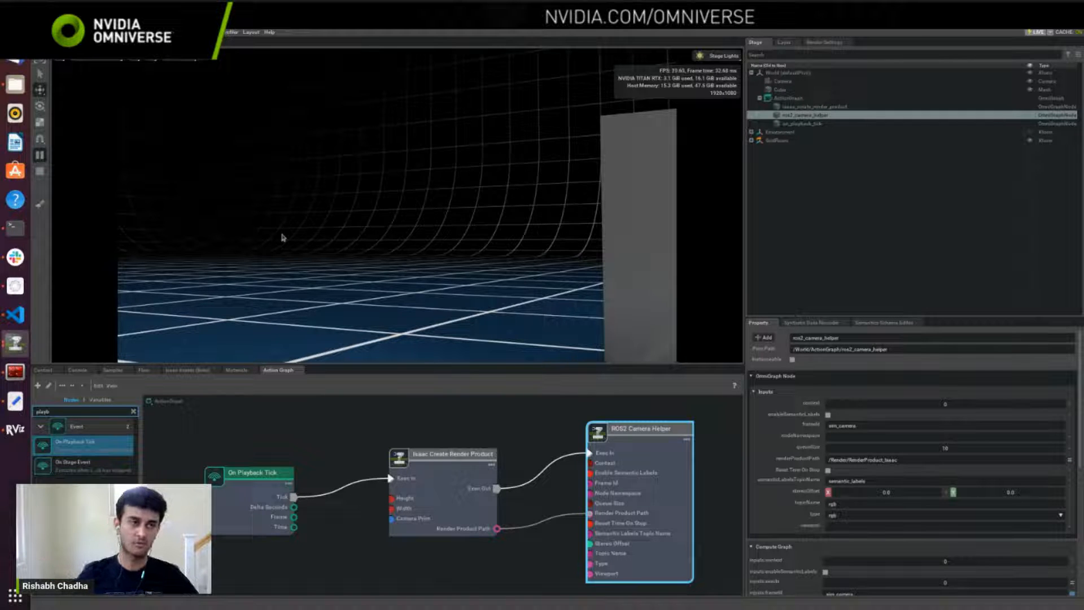
# Step: Create a new stage in Isaac Sim without saving the current one
pyautogui.click(15, 315)
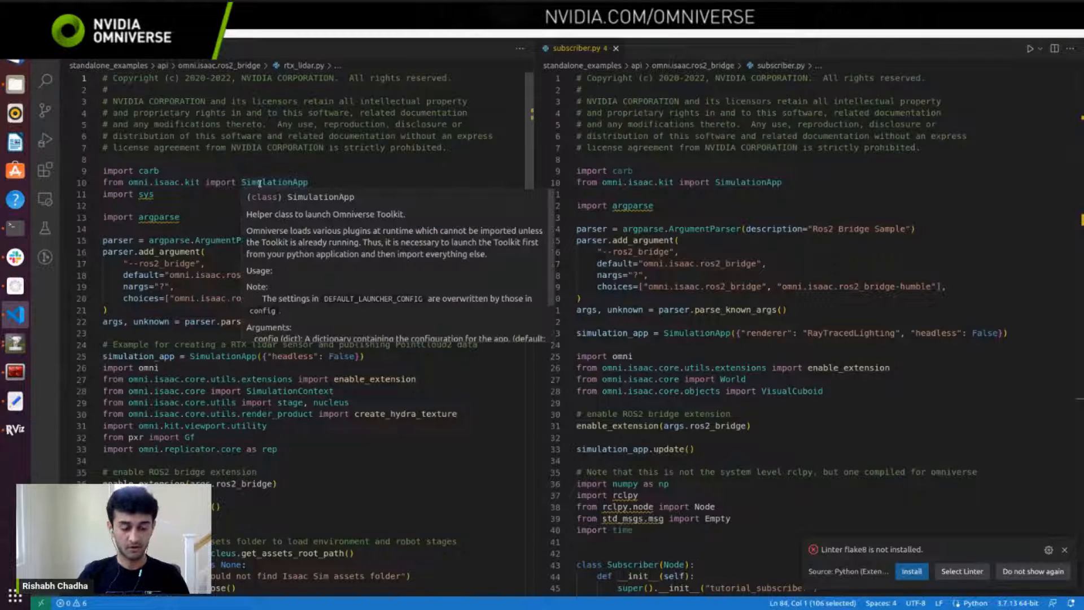
pyautogui.hotkey('alt', 'Tab')
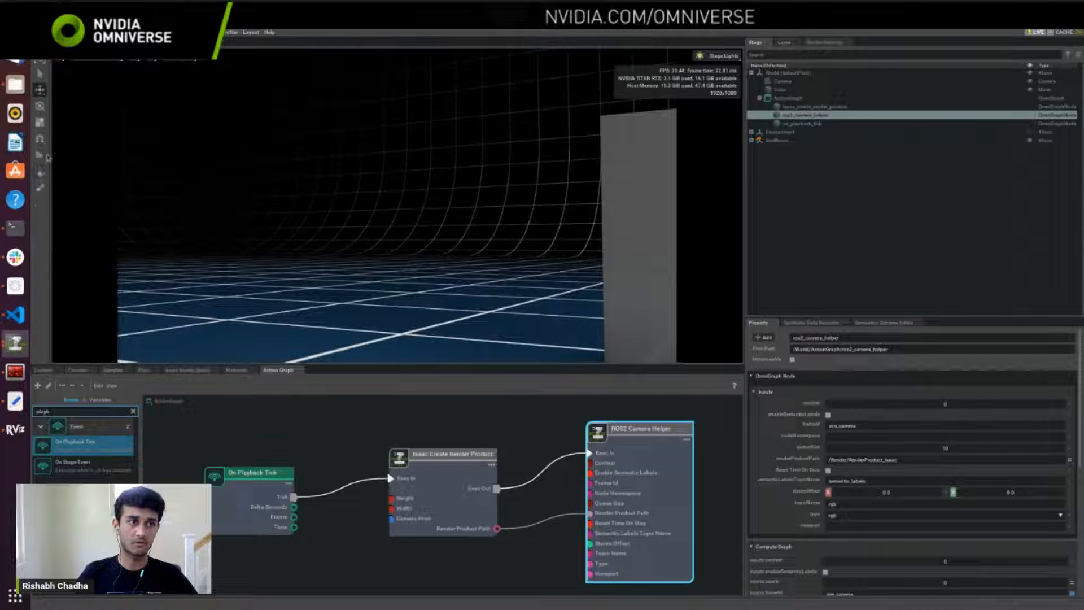
pyautogui.click(41, 33)
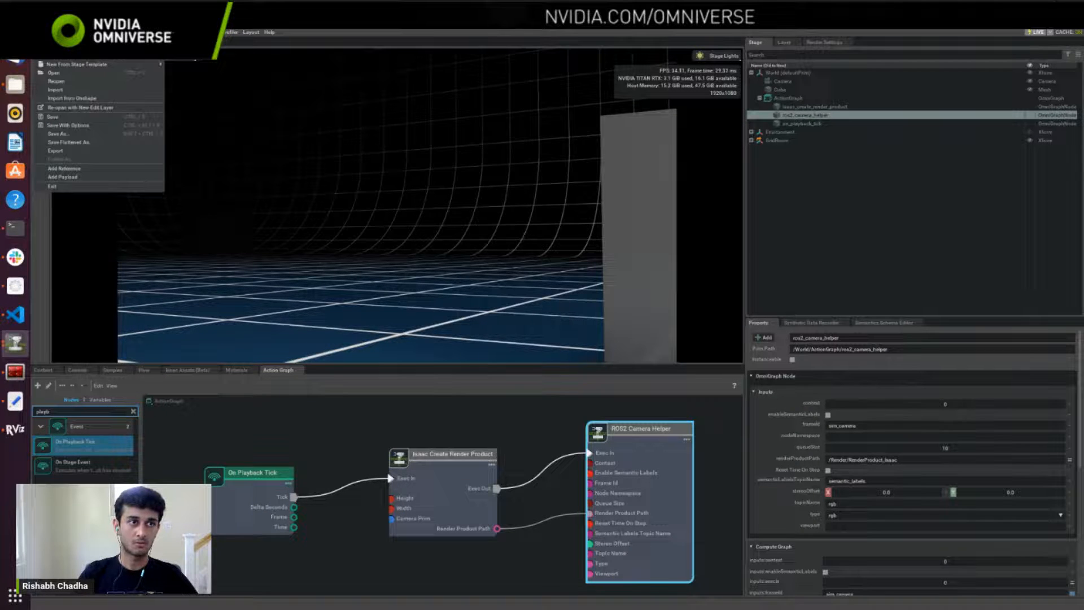
pyautogui.click(52, 55)
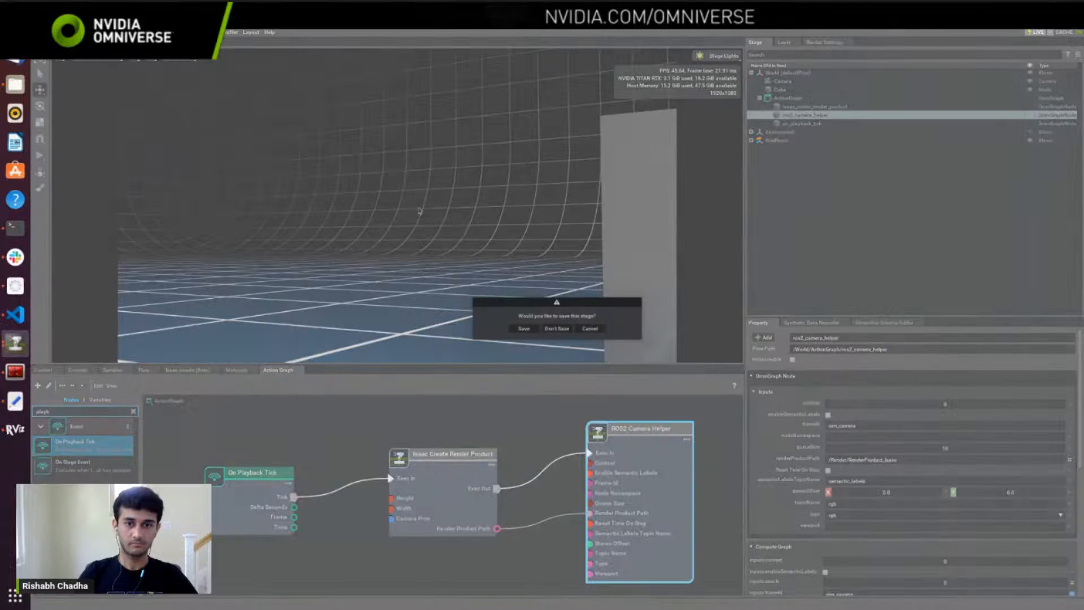
pyautogui.click(547, 328)
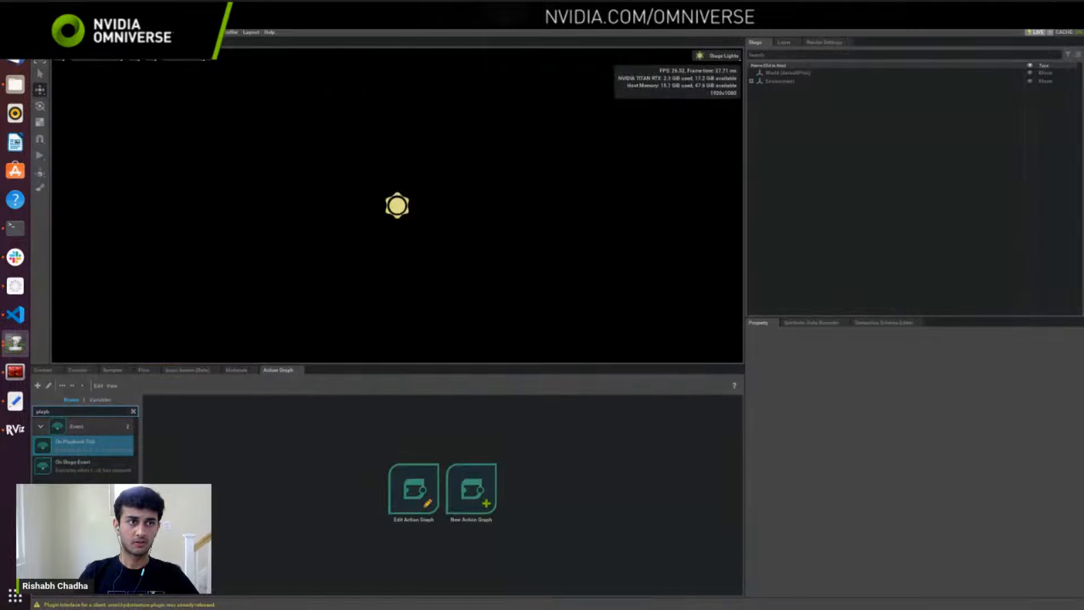
# Step: Add the Grid Room environment to the stage and create a new action graph
pyautogui.click(90, 32)
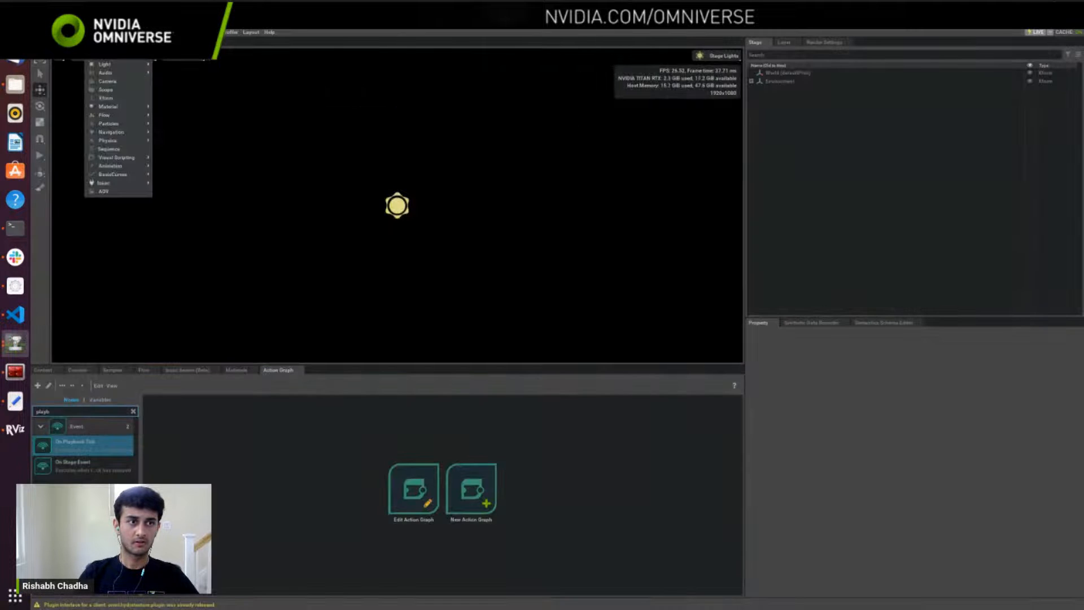
pyautogui.moveTo(118, 183)
pyautogui.moveTo(178, 209)
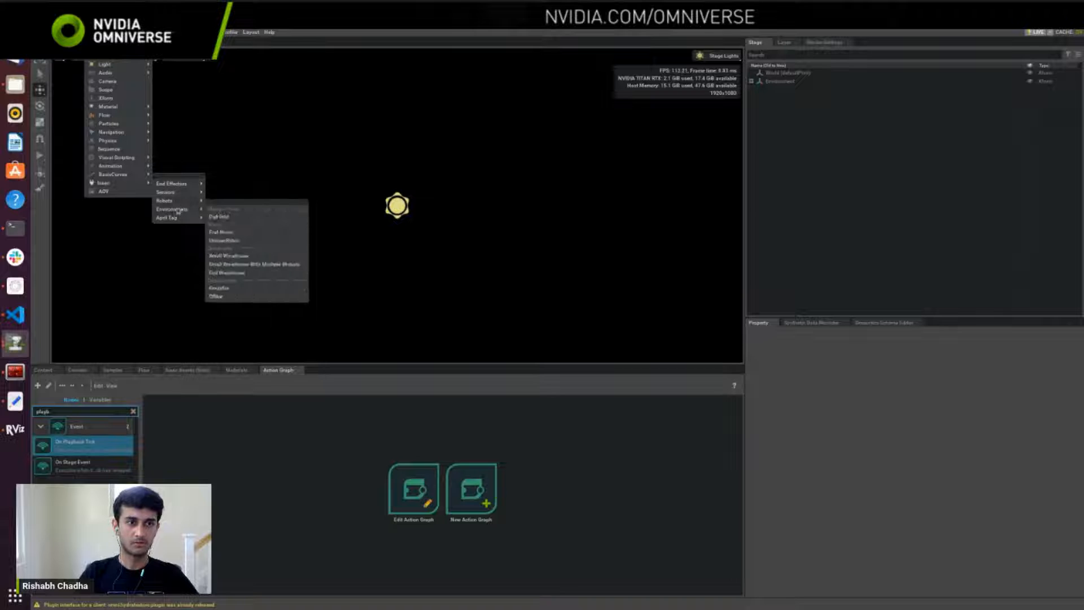
pyautogui.click(227, 232)
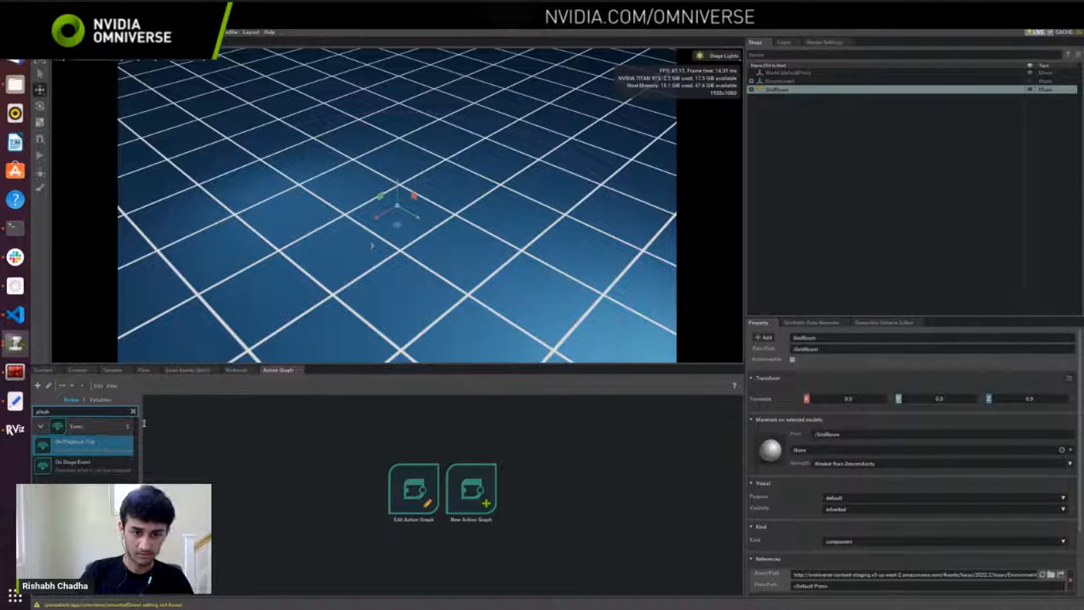
pyautogui.click(472, 489)
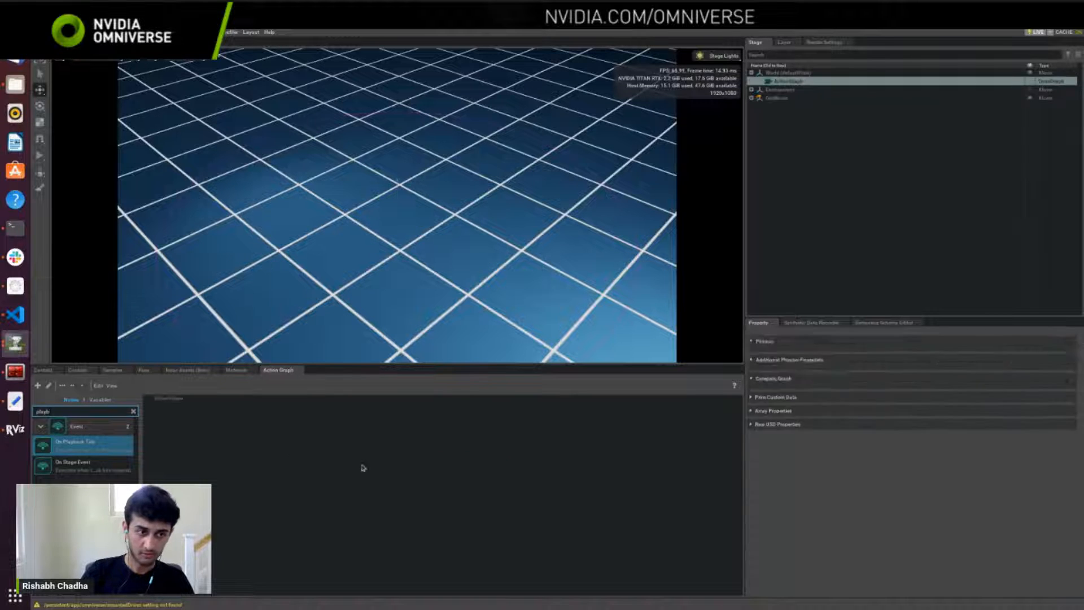
pyautogui.doubleClick(59, 411)
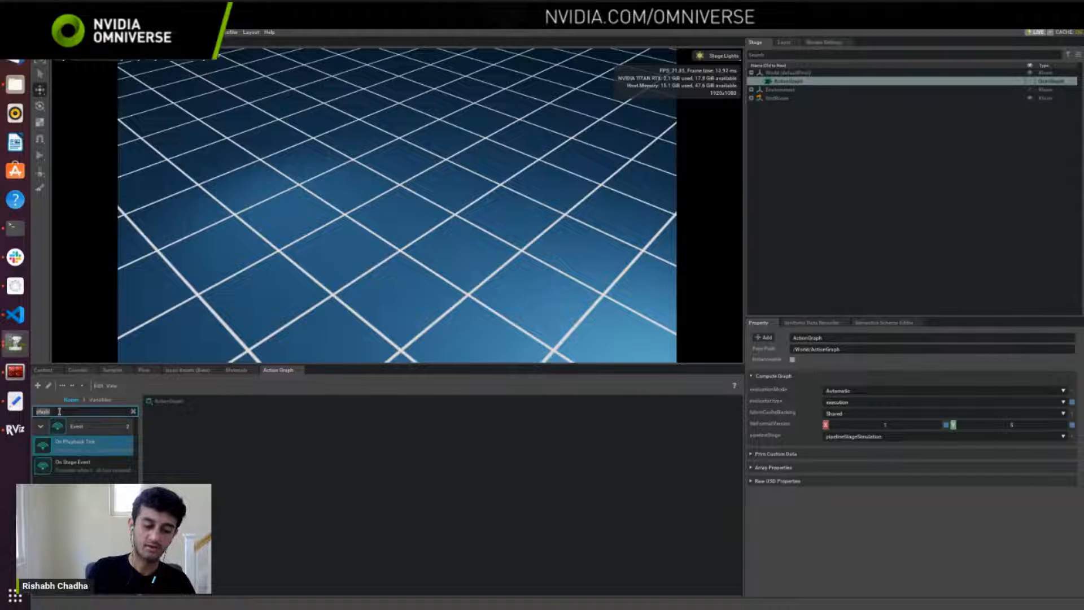
pyautogui.write('cre')
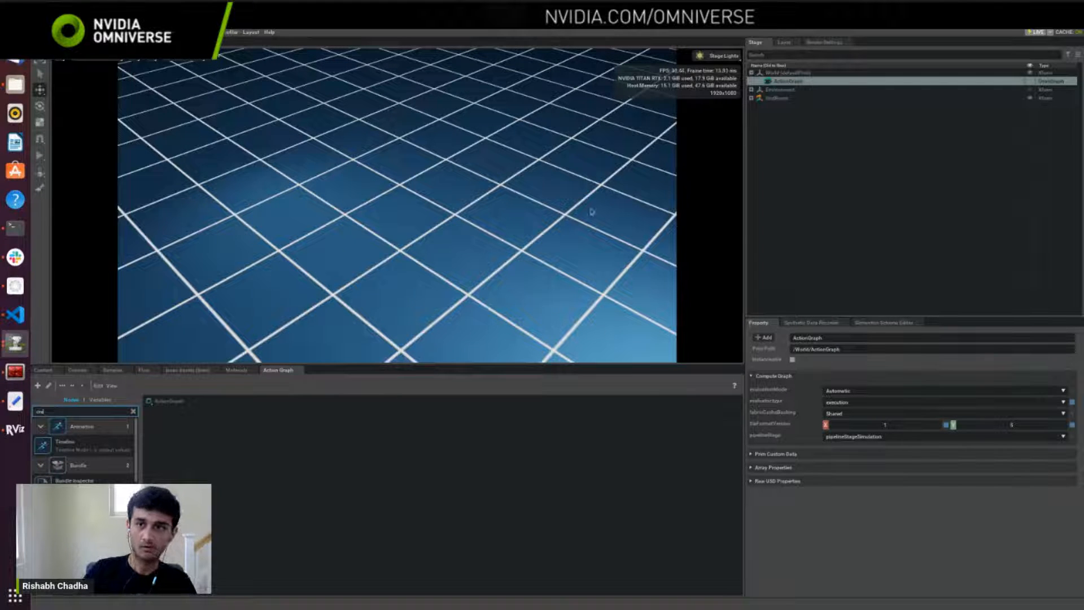
pyautogui.click(726, 126)
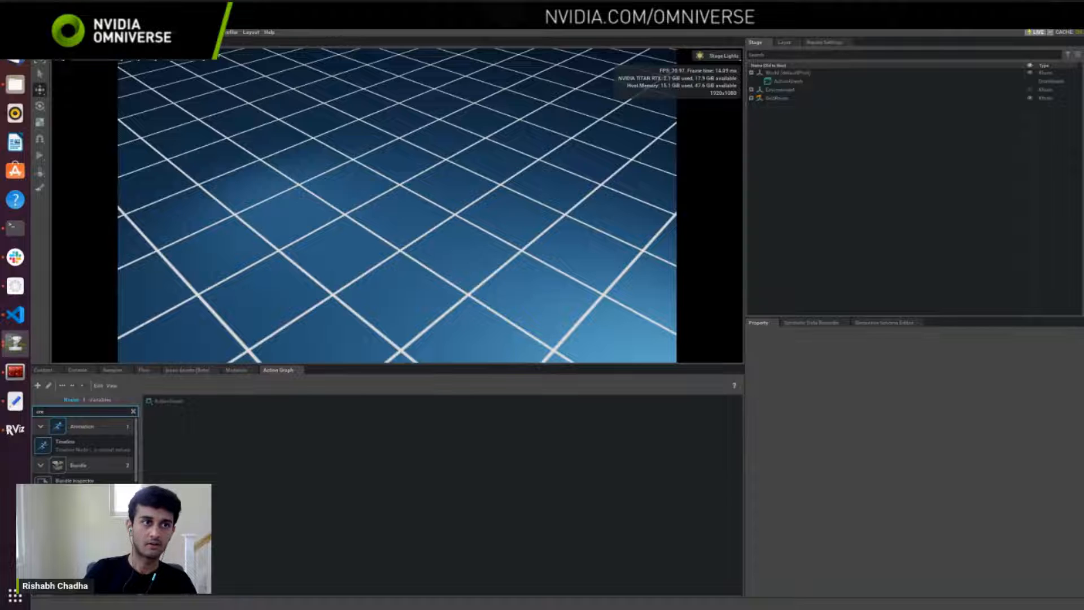
# Step: Add a rotating RTX Lidar sensor to the stage
pyautogui.click(96, 32)
pyautogui.moveTo(105, 185)
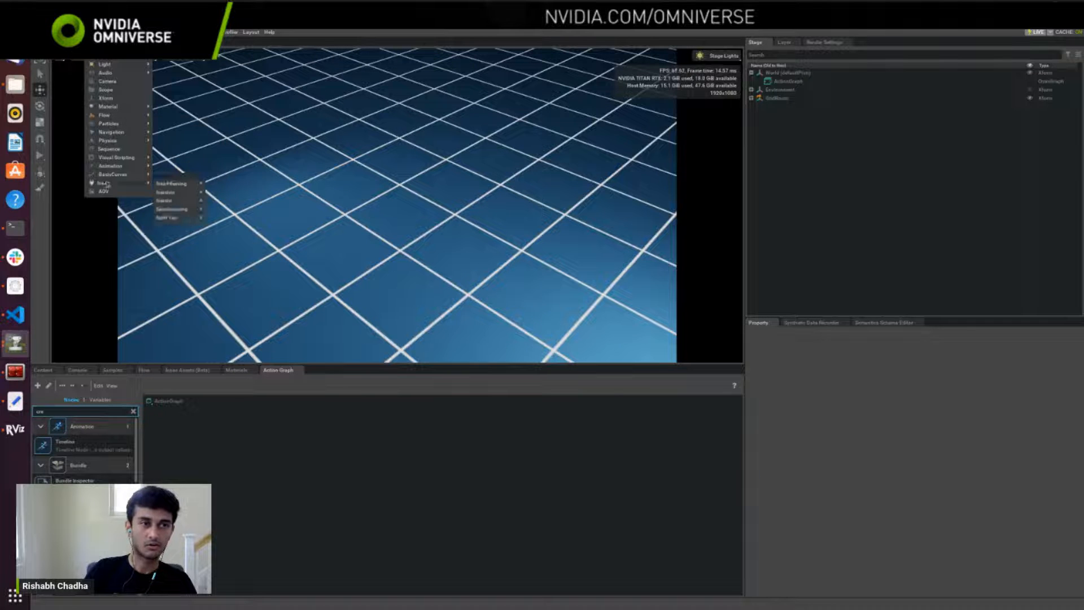
pyautogui.moveTo(166, 192)
pyautogui.moveTo(217, 193)
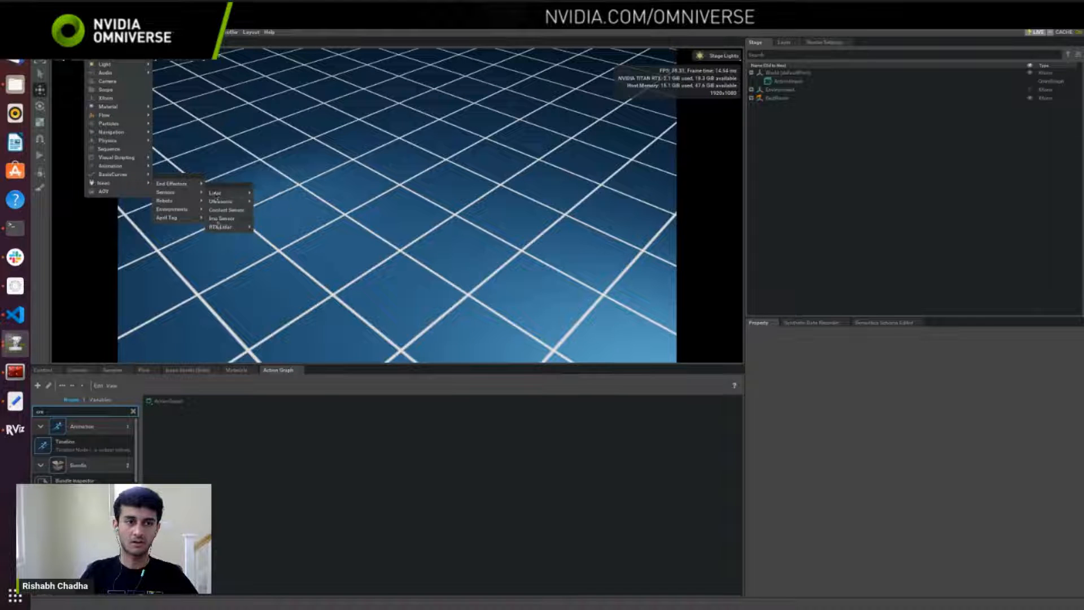
pyautogui.moveTo(220, 229)
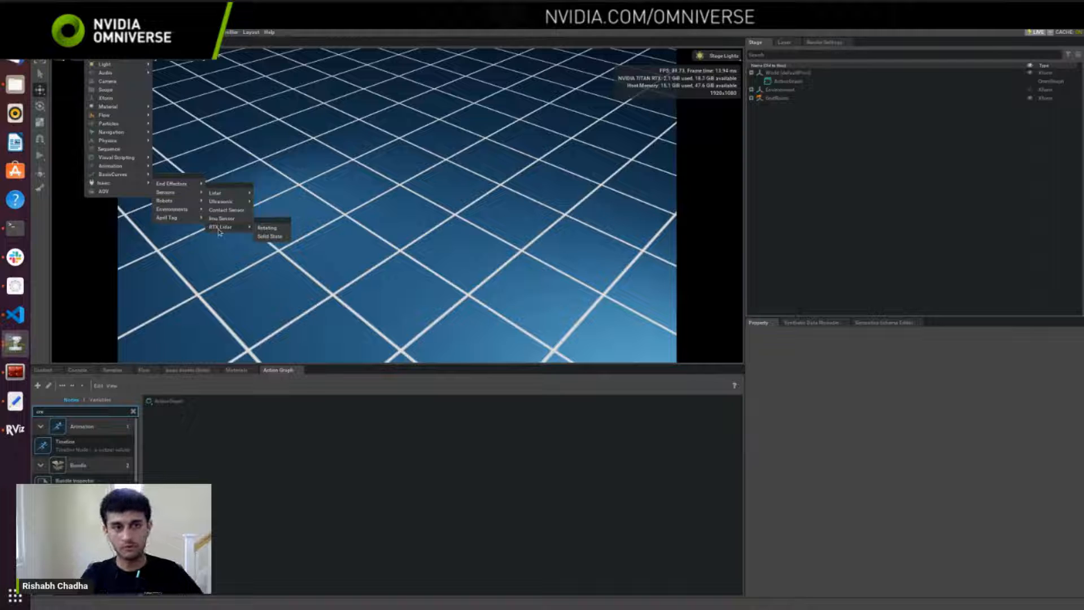
pyautogui.click(262, 229)
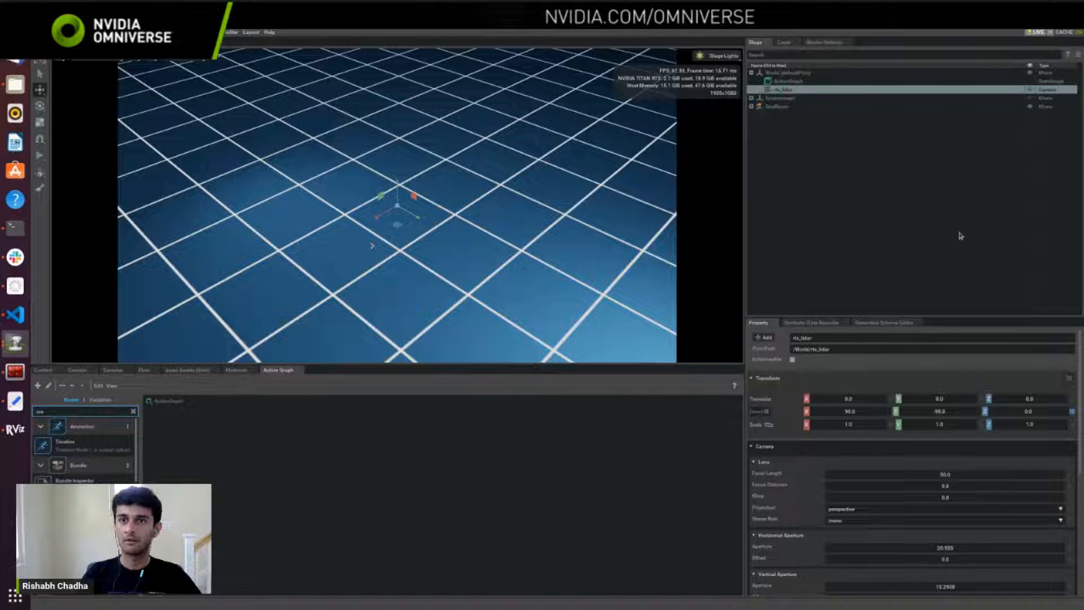
pyautogui.click(838, 206)
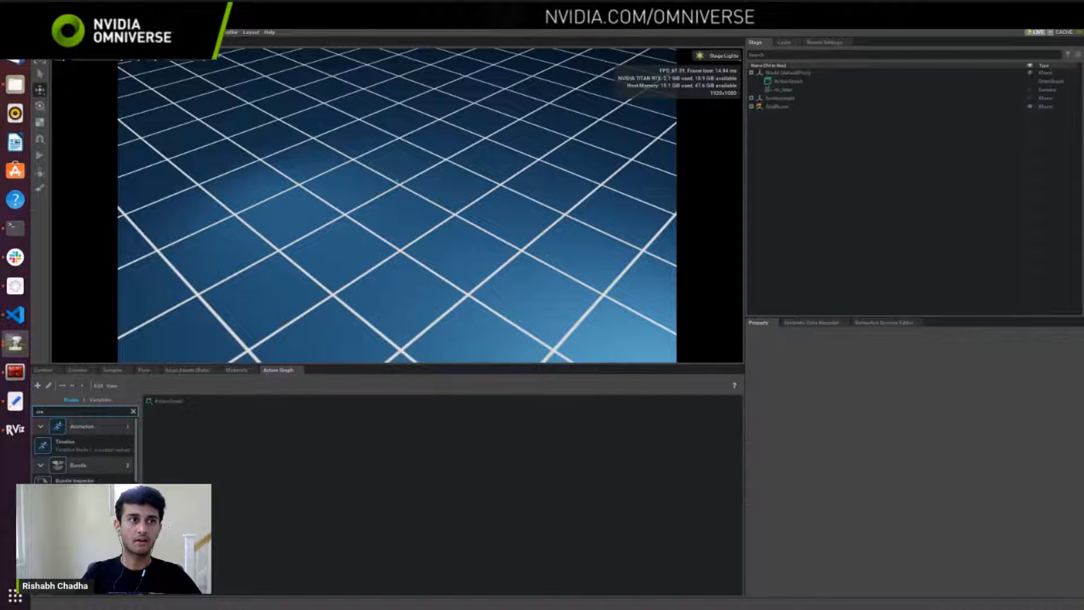
# Step: Create a cone mesh and move it along X to about -3.25
pyautogui.click(94, 32)
pyautogui.moveTo(106, 48)
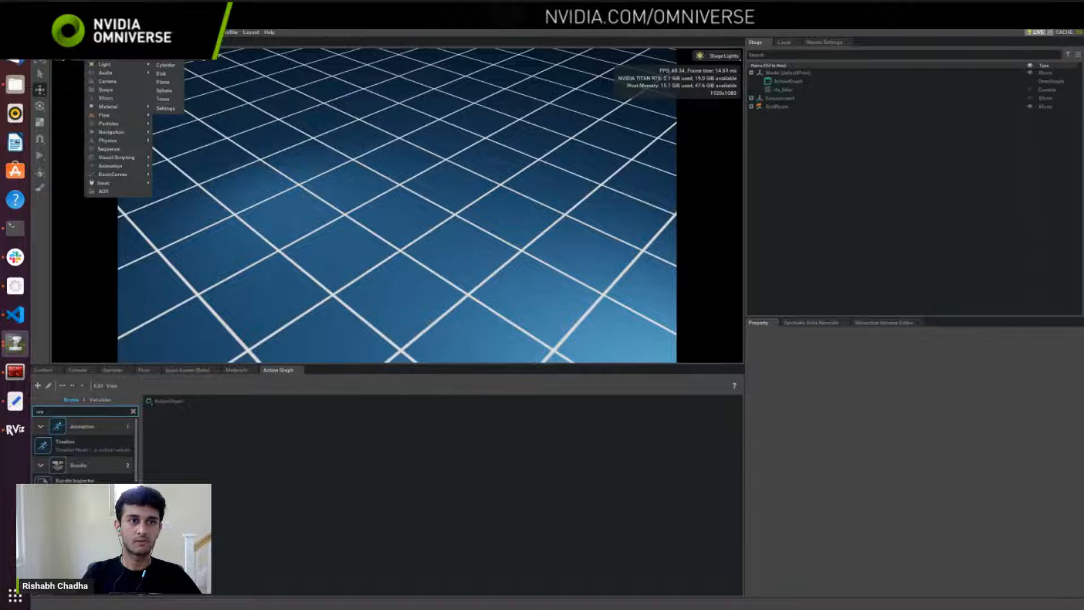
pyautogui.click(165, 56)
pyautogui.moveTo(377, 217); pyautogui.dragTo(501, 169)
# Step: Create a cube mesh and move it to about Y -4.1 and Z 0.5, away from the lidar
pyautogui.click(95, 32)
pyautogui.moveTo(106, 48)
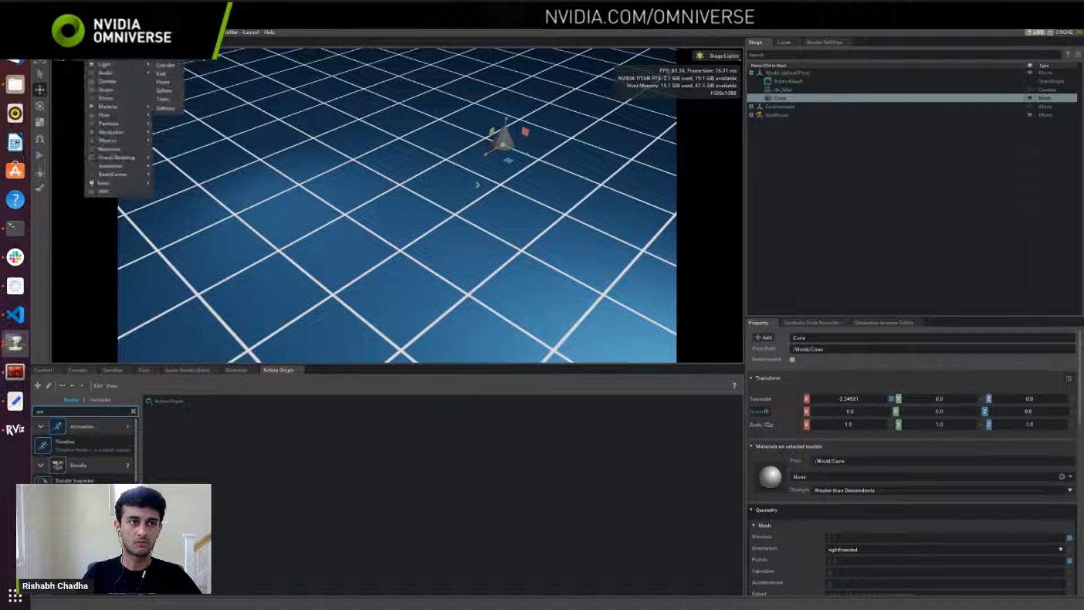
pyautogui.click(164, 65)
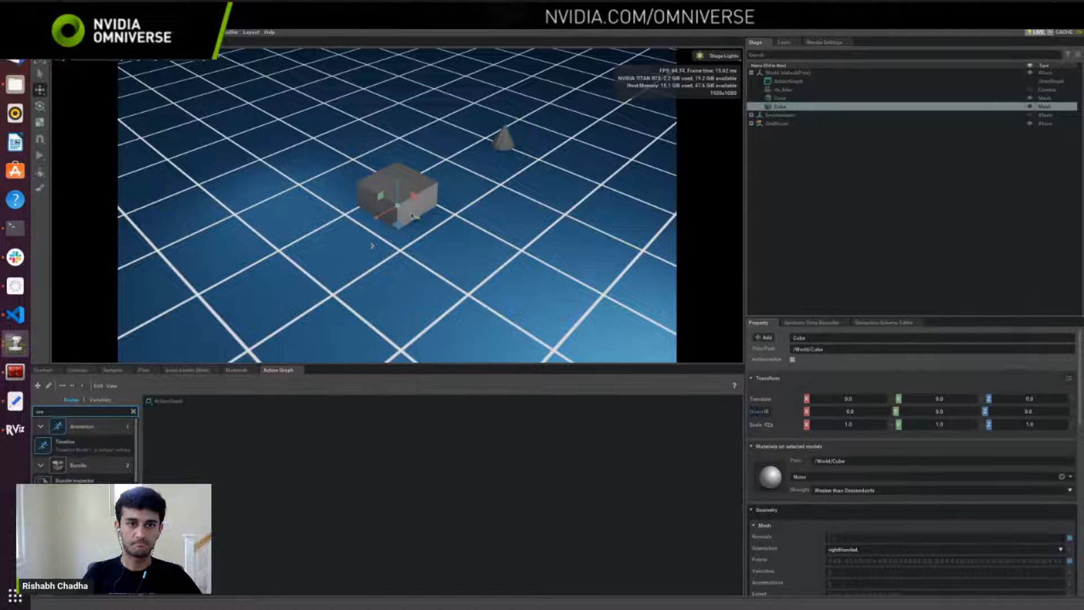
pyautogui.moveTo(413, 215); pyautogui.dragTo(271, 99)
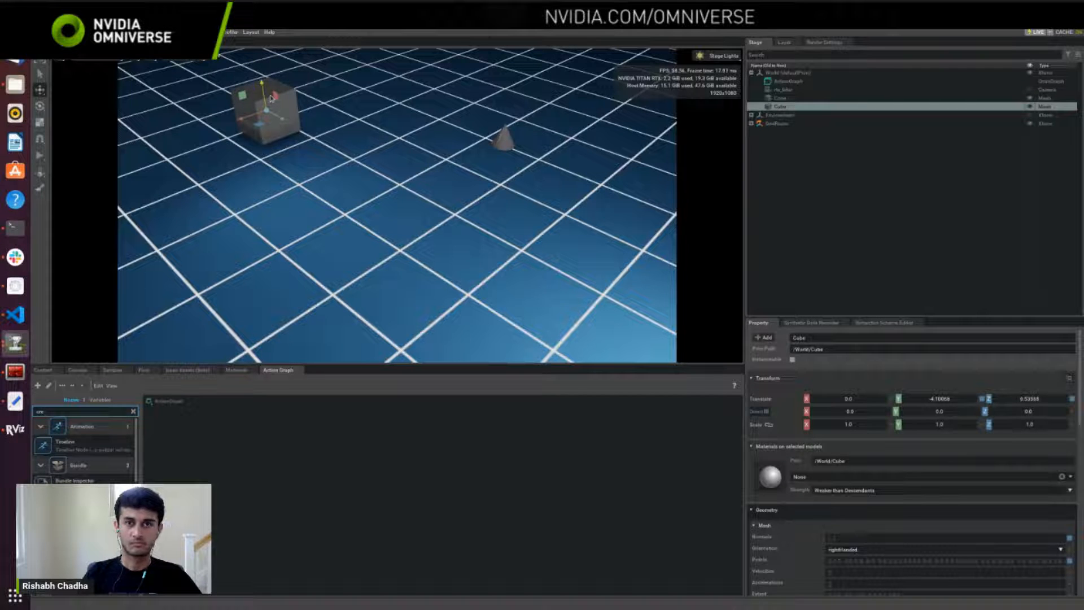
pyautogui.click(888, 228)
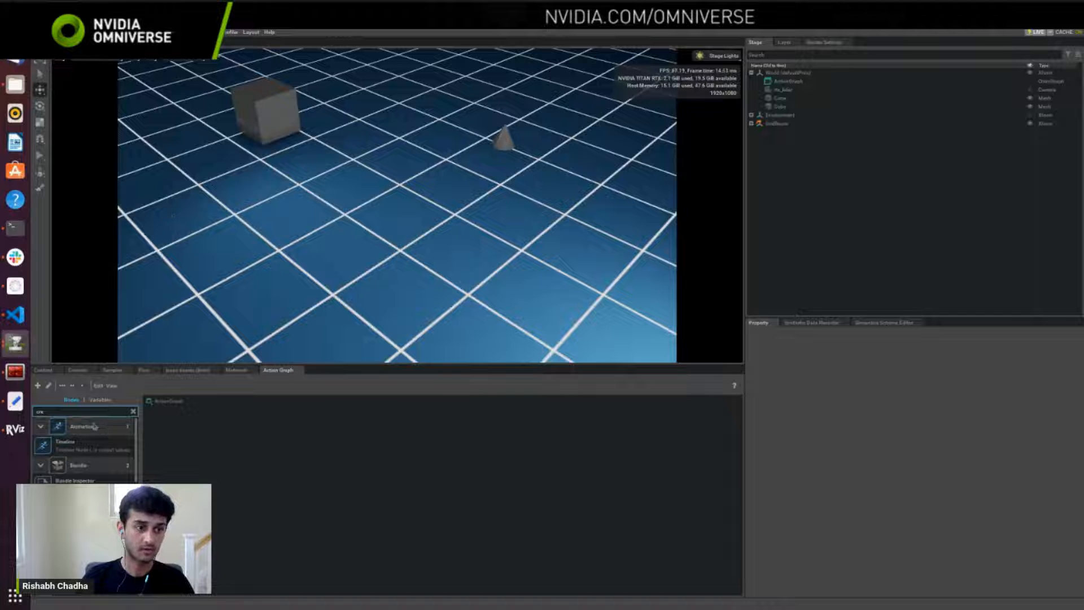
# Step: Add an Isaac Create Render Product node and a ROS2 RTX Lidar Helper node side by side in the action graph
pyautogui.doubleClick(75, 412)
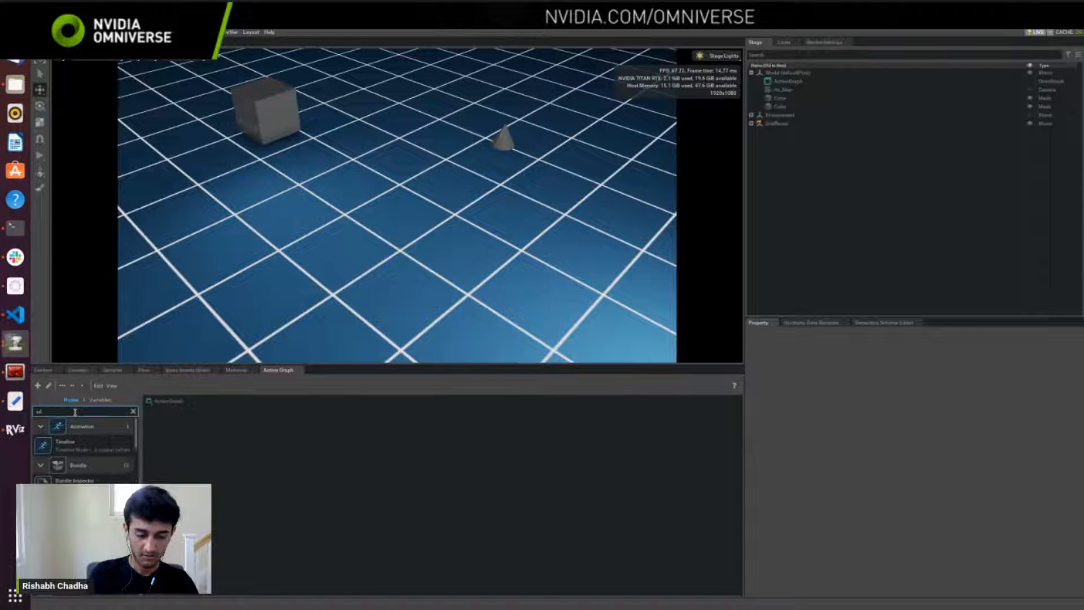
pyautogui.write('create rend')
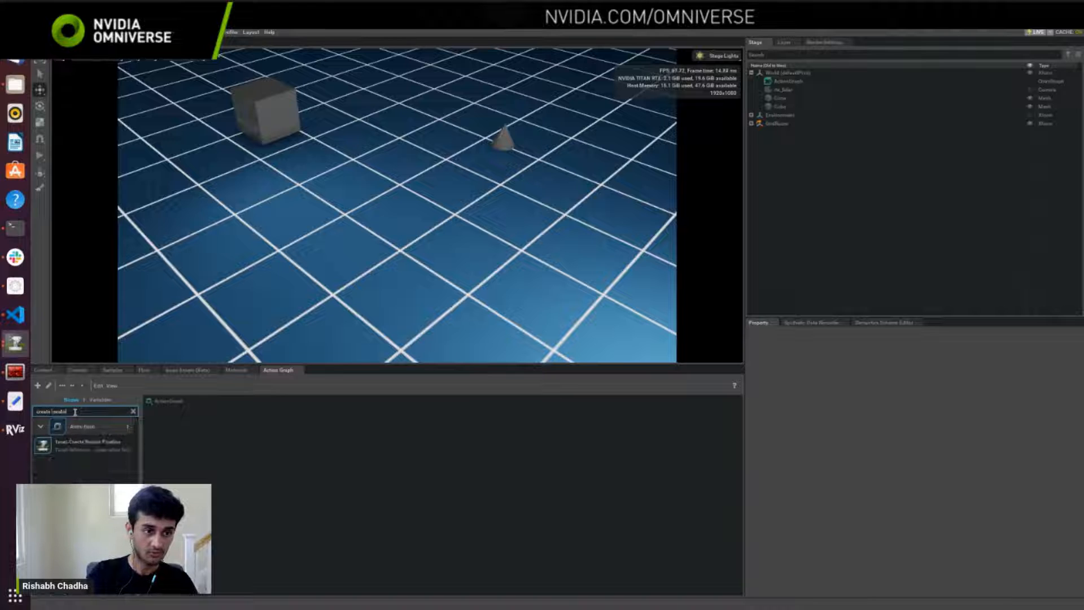
pyautogui.write('er')
pyautogui.moveTo(85, 443); pyautogui.dragTo(348, 437)
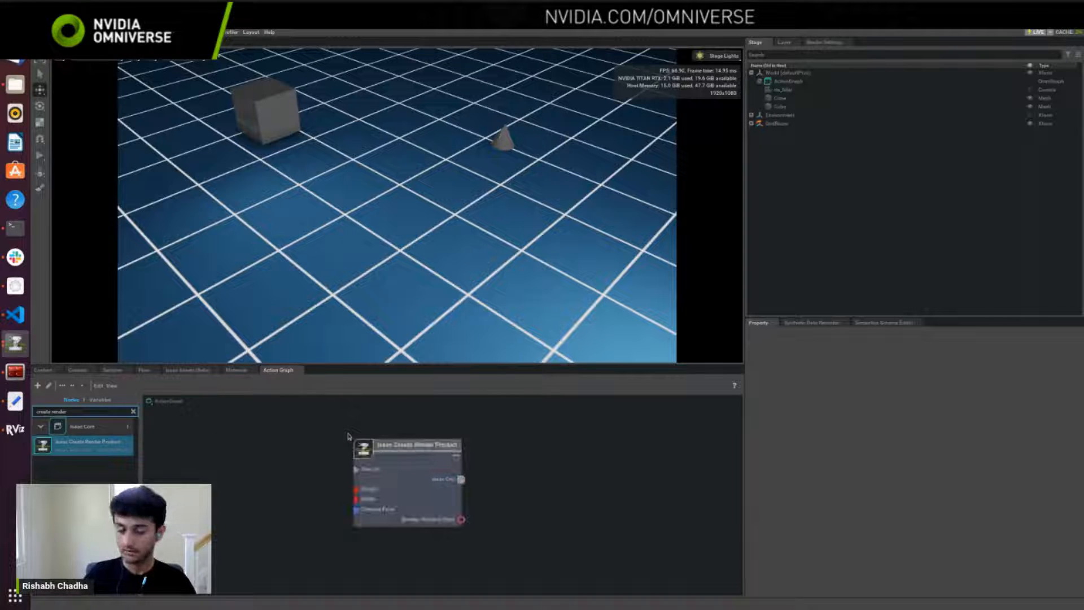
pyautogui.doubleClick(102, 411)
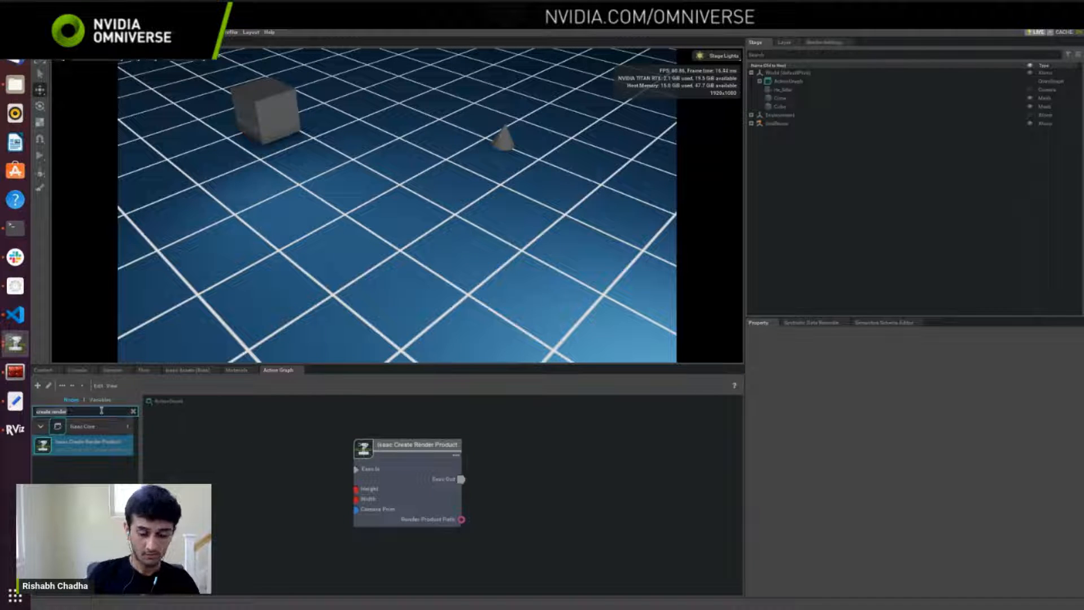
pyautogui.write('ros2 lidar')
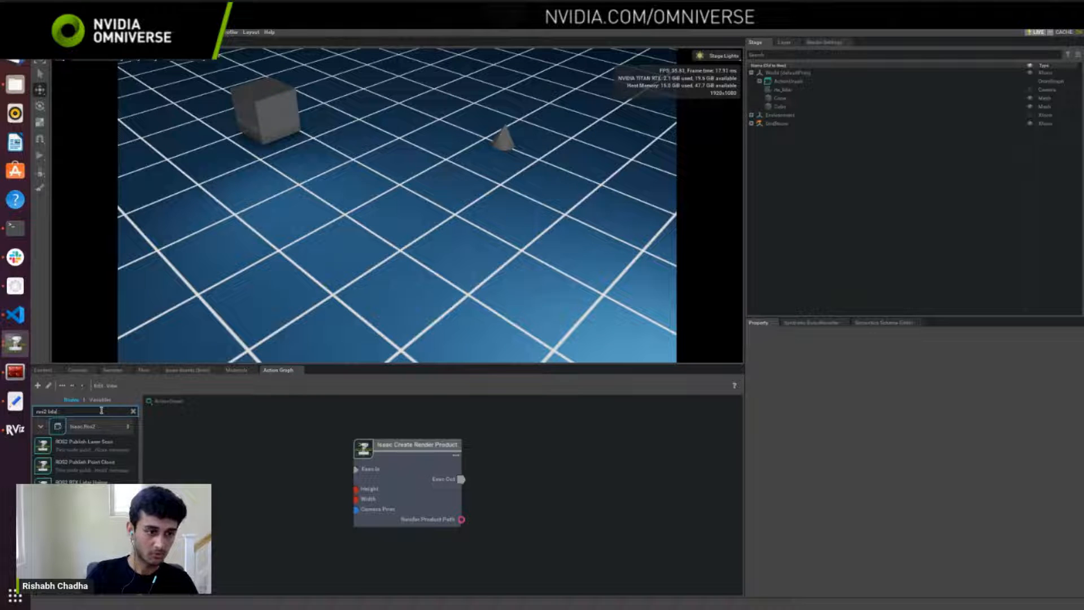
pyautogui.moveTo(82, 481); pyautogui.dragTo(577, 453)
pyautogui.moveTo(442, 471); pyautogui.dragTo(454, 469)
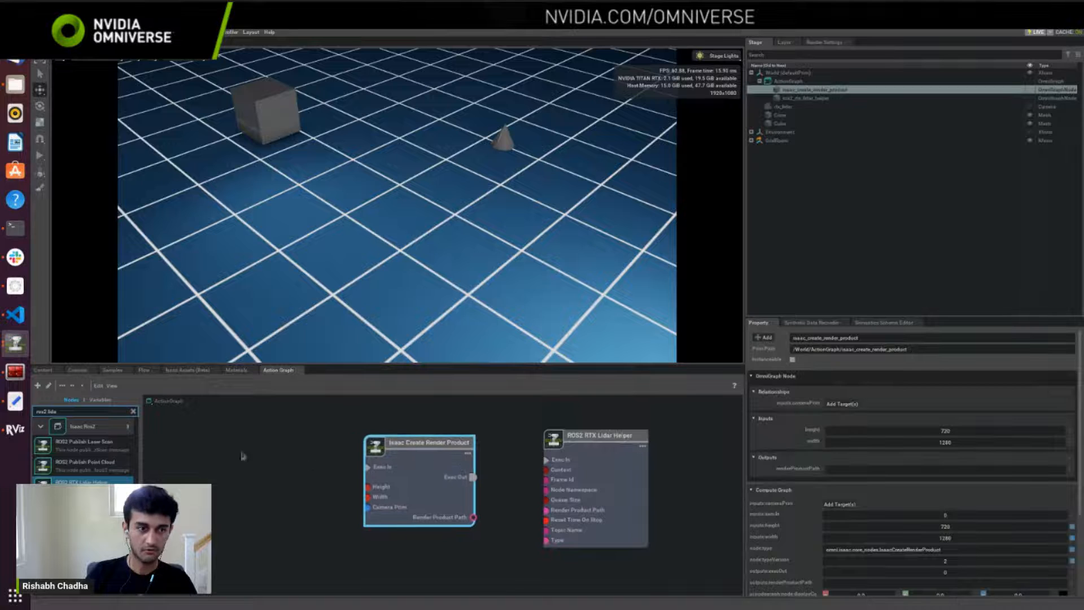
# Step: Add an On Playback Tick node to the action graph, ahead of the Isaac Create Render Product node
pyautogui.doubleClick(105, 411)
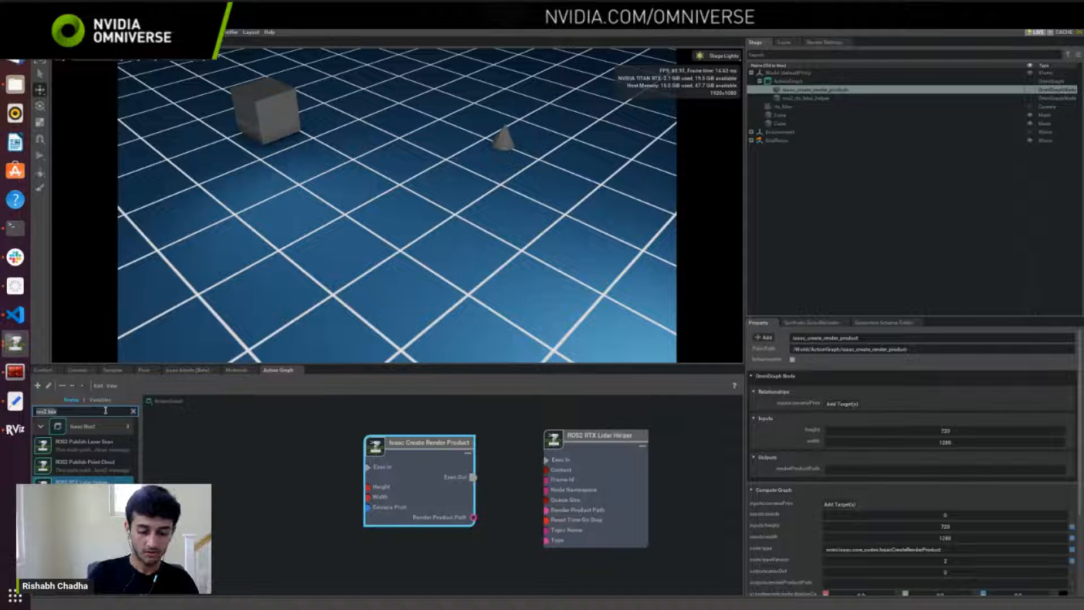
pyautogui.write('playbl')
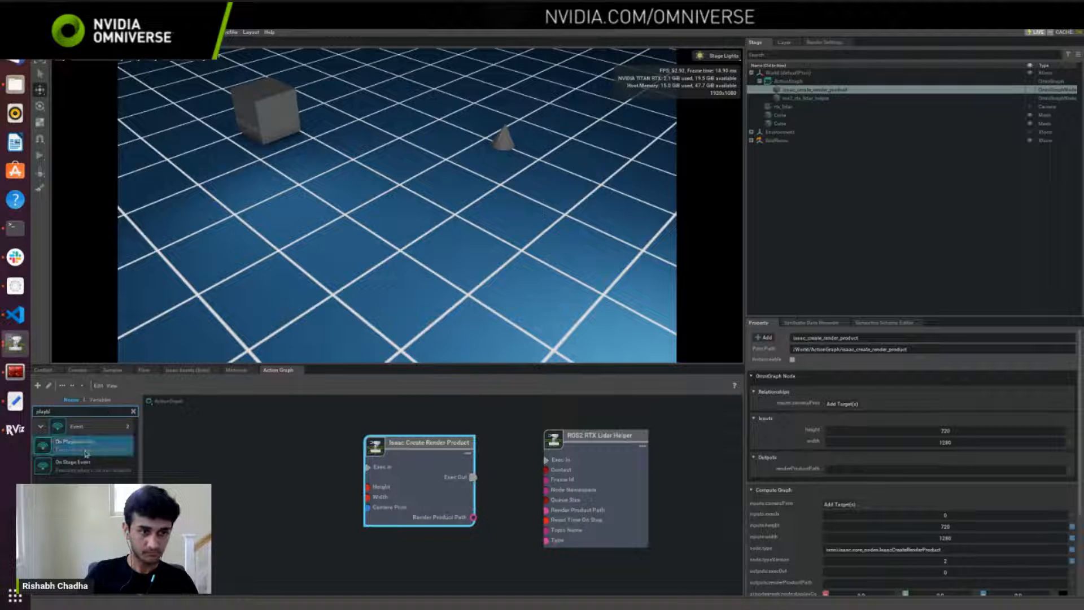
pyautogui.moveTo(86, 453); pyautogui.dragTo(226, 472)
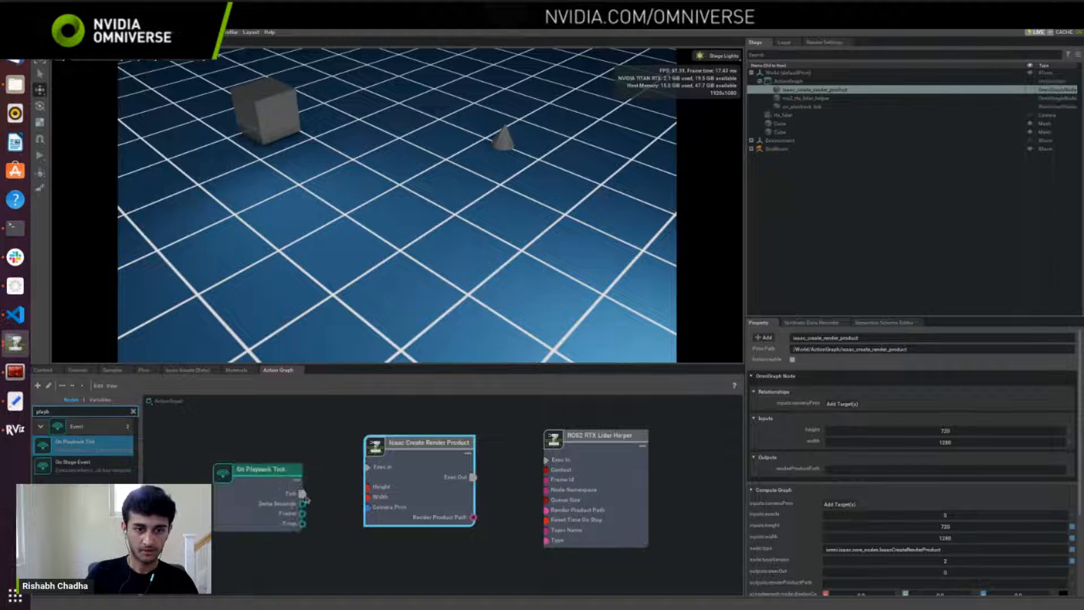
pyautogui.moveTo(303, 494); pyautogui.dragTo(367, 468)
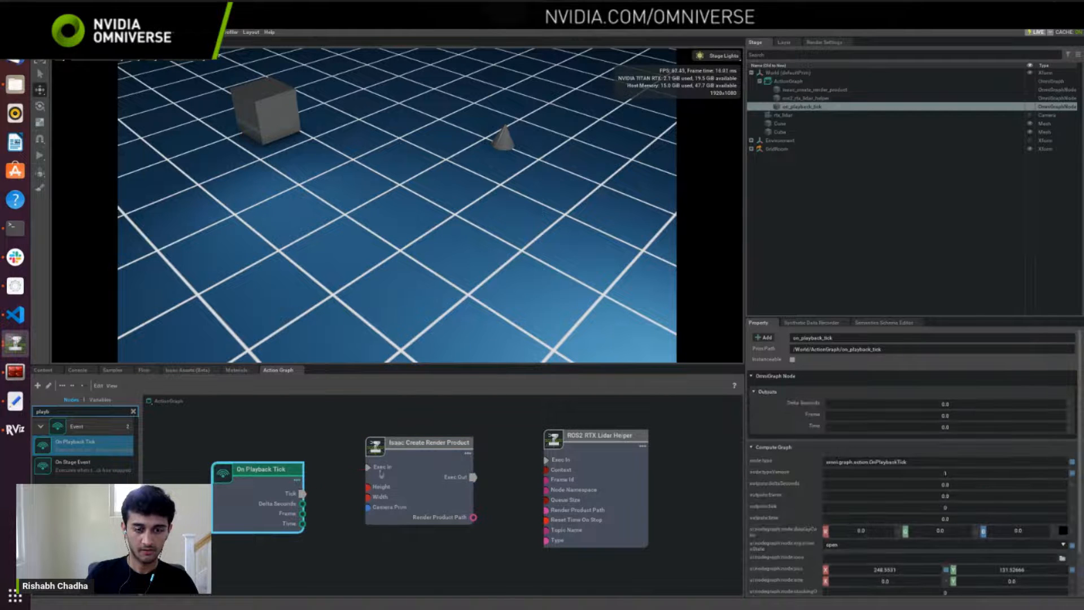
# Step: Set the camera prim of the Isaac Create Render Product node to /World/rtx_lidar
pyautogui.click(416, 474)
pyautogui.click(842, 403)
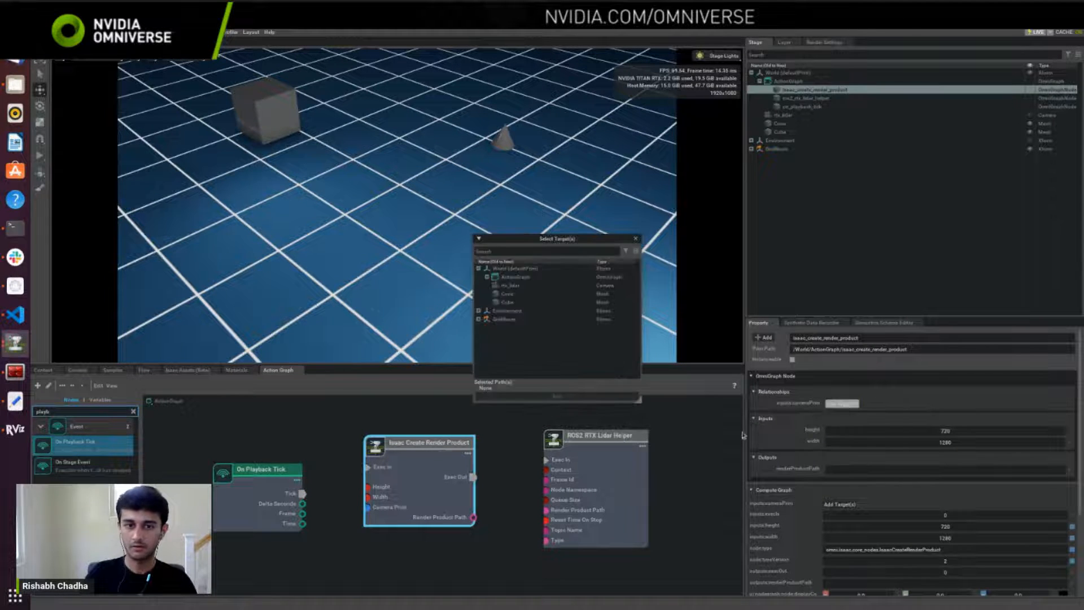
pyautogui.click(511, 285)
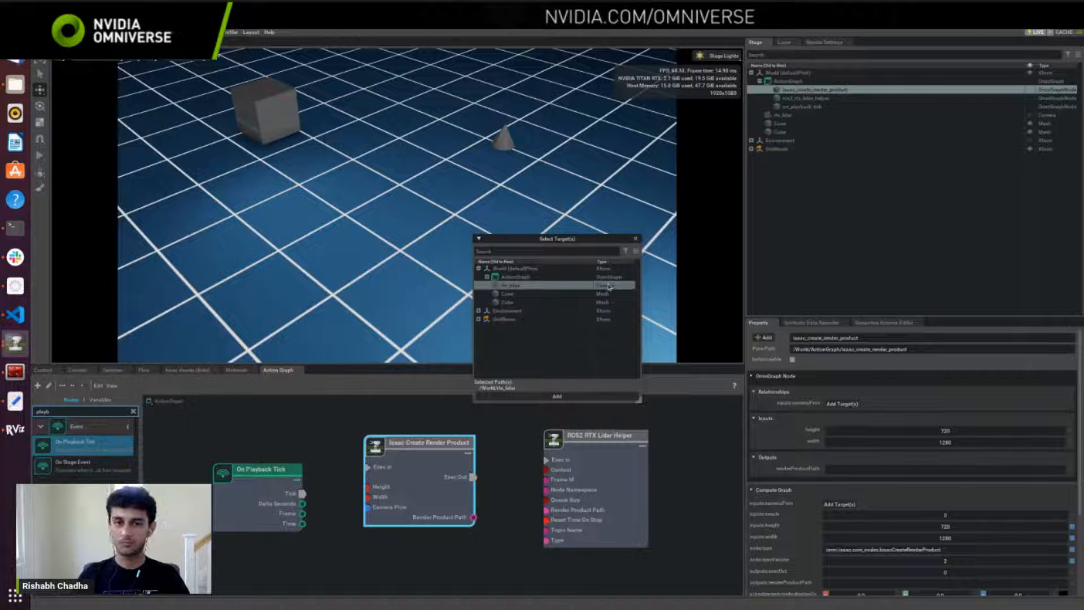
pyautogui.scroll(-2, 902, 444)
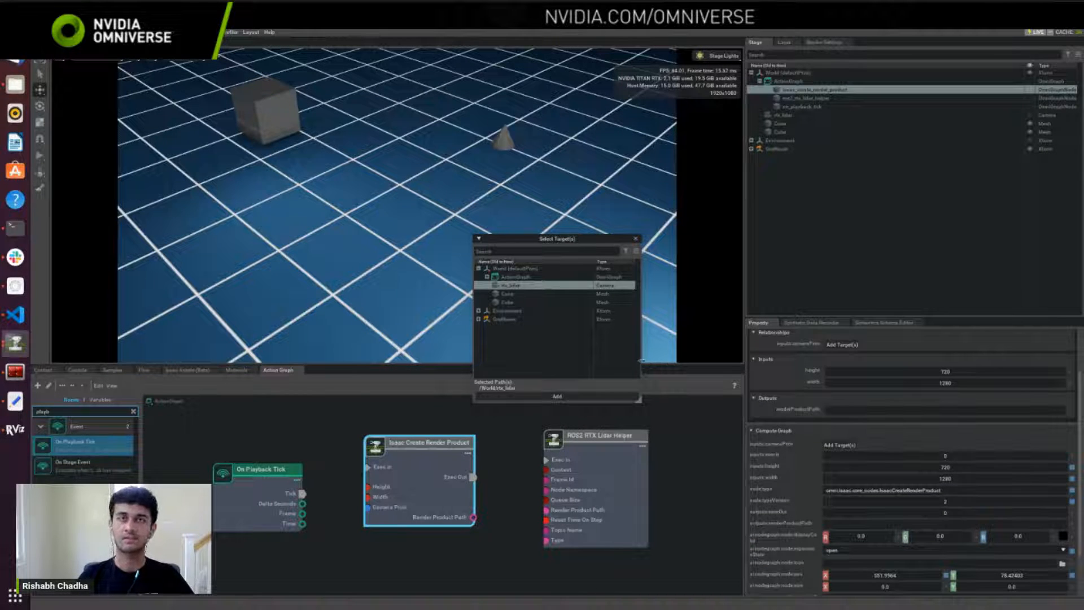
pyautogui.click(557, 398)
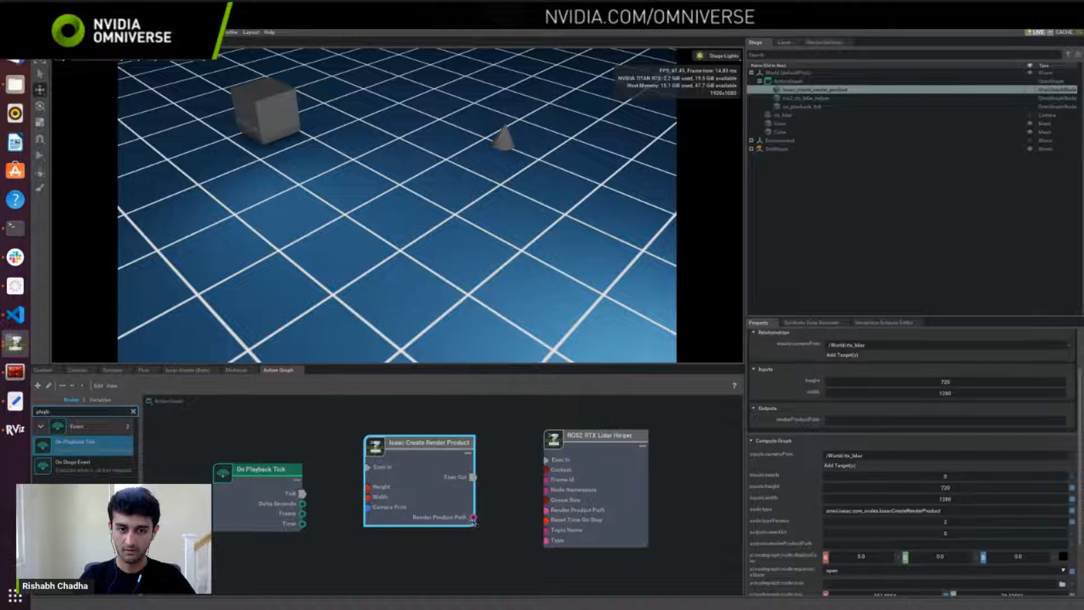
# Step: Wire Render Product Path and Exec Out to the lidar helper's matching inputs, and Tick to the render product's Exec In
pyautogui.moveTo(473, 519); pyautogui.dragTo(545, 511)
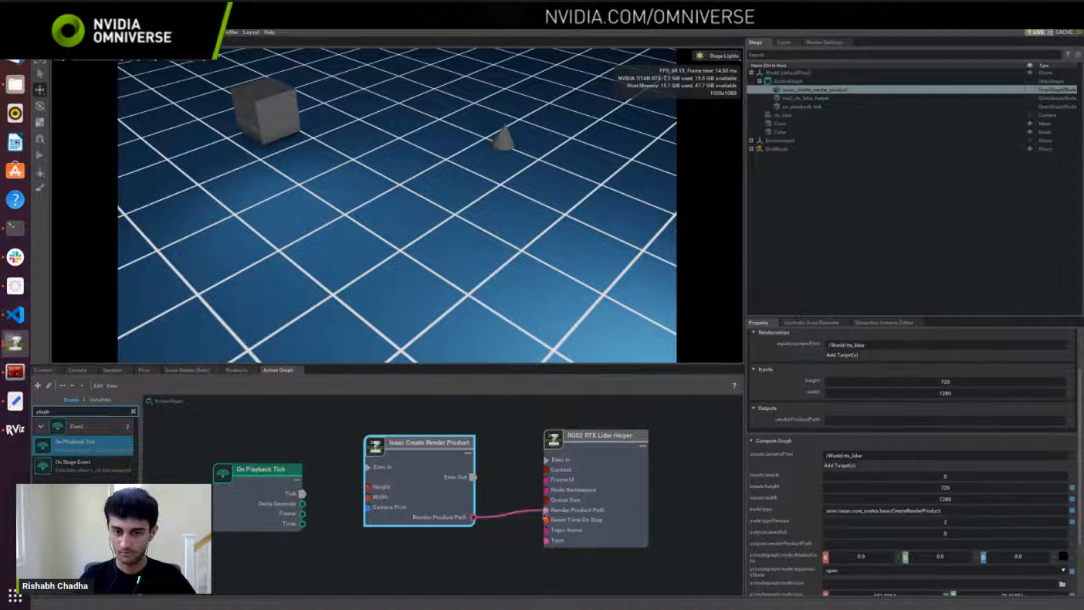
pyautogui.moveTo(473, 477); pyautogui.dragTo(546, 460)
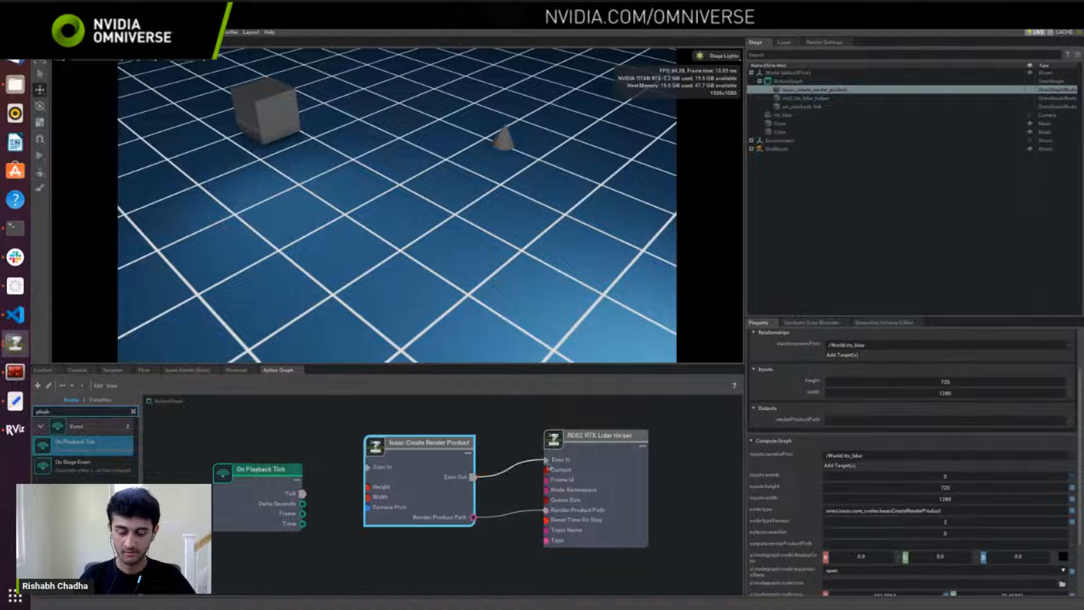
pyautogui.moveTo(303, 493); pyautogui.dragTo(367, 467)
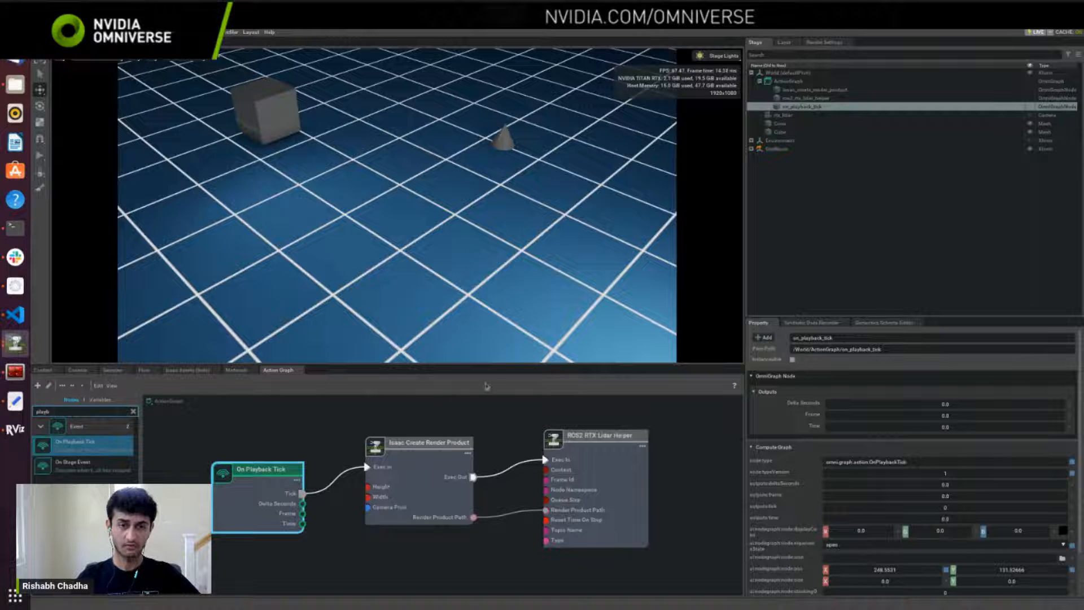
# Step: Enlarge the graph area and review the ROS2 RTX Lidar Helper node's frame ID, topic name and type
pyautogui.moveTo(479, 364); pyautogui.dragTo(479, 311)
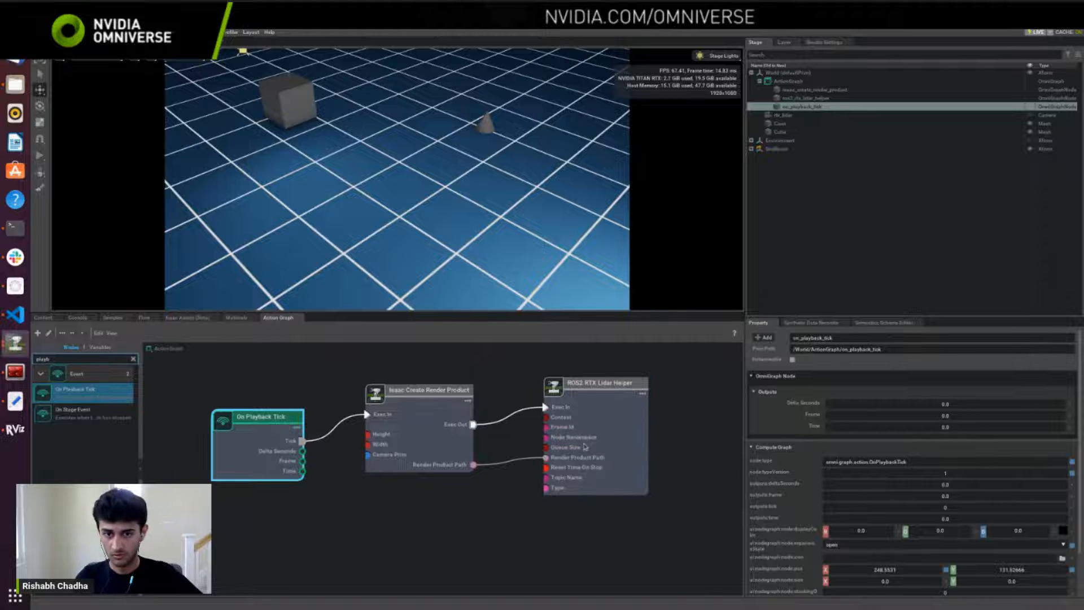
pyautogui.click(586, 447)
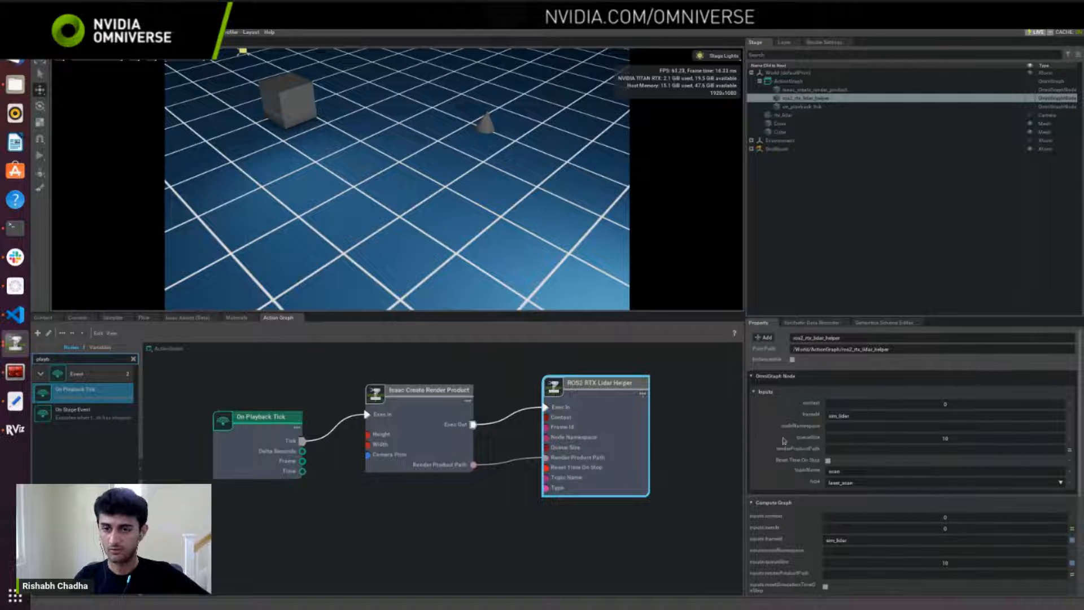
pyautogui.click(852, 418)
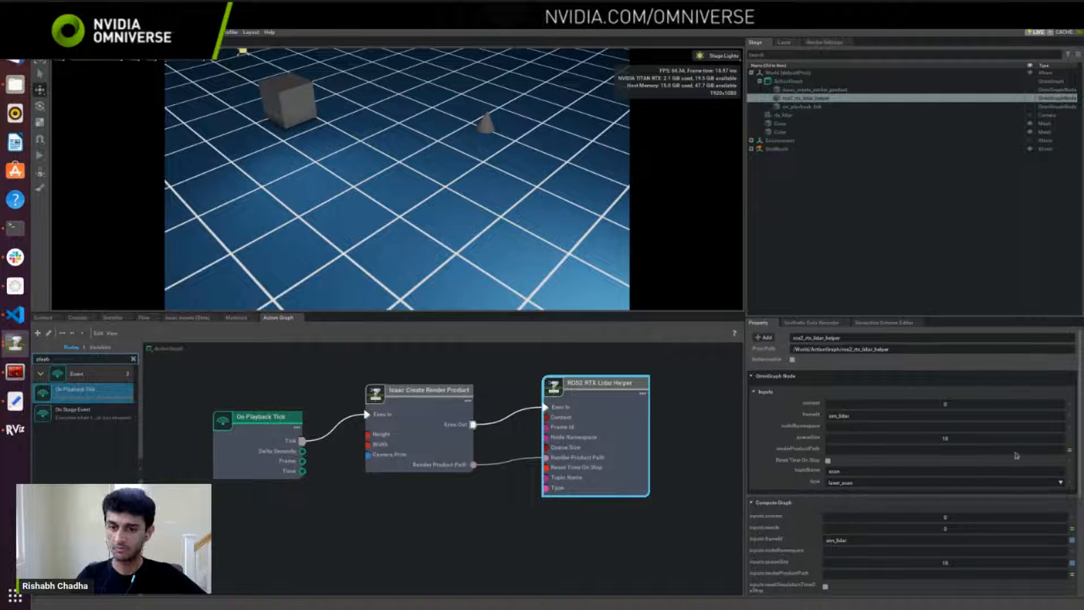
pyautogui.doubleClick(828, 471)
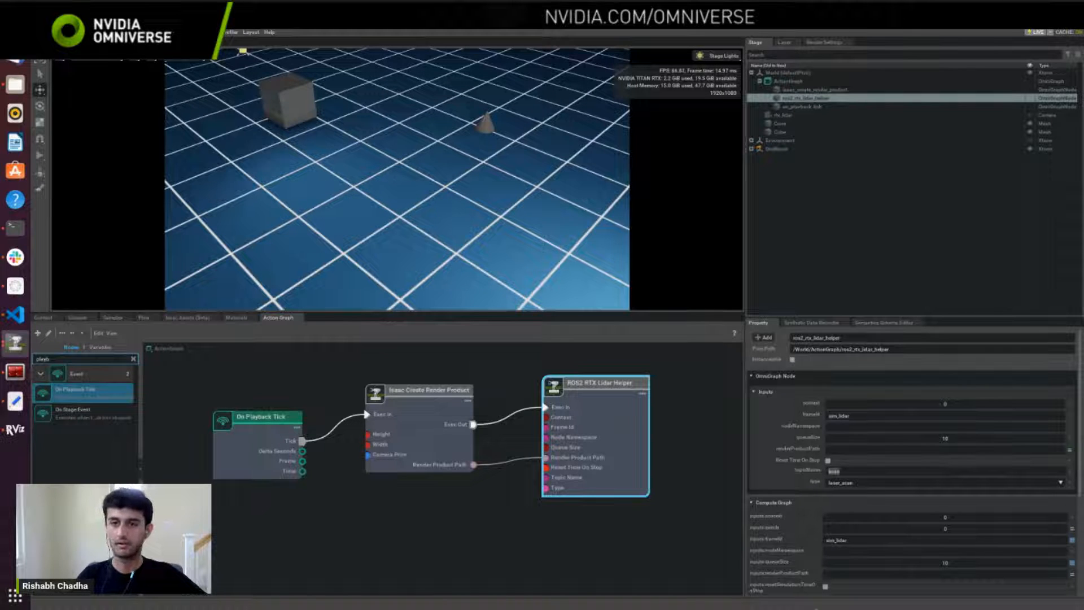
# Step: Clear the selection, start the simulation and switch to RViz
pyautogui.click(889, 267)
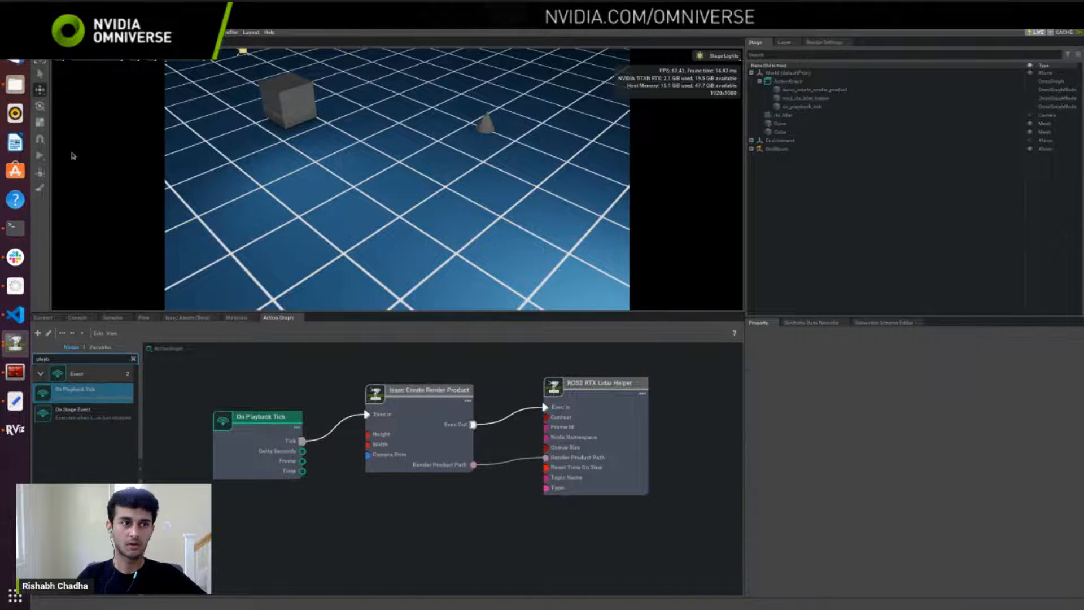
pyautogui.click(40, 156)
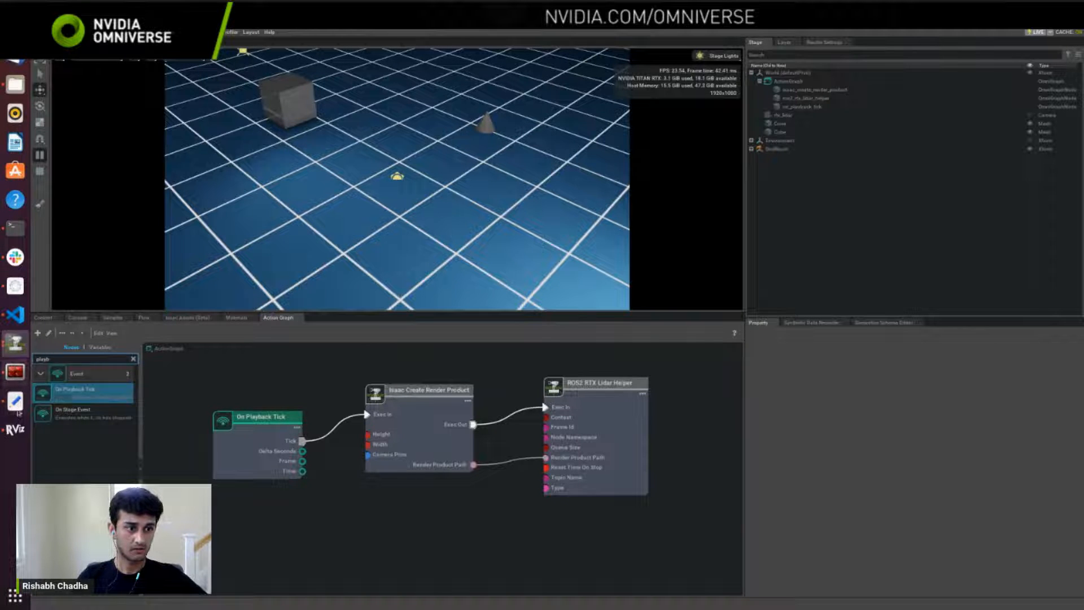
pyautogui.click(15, 429)
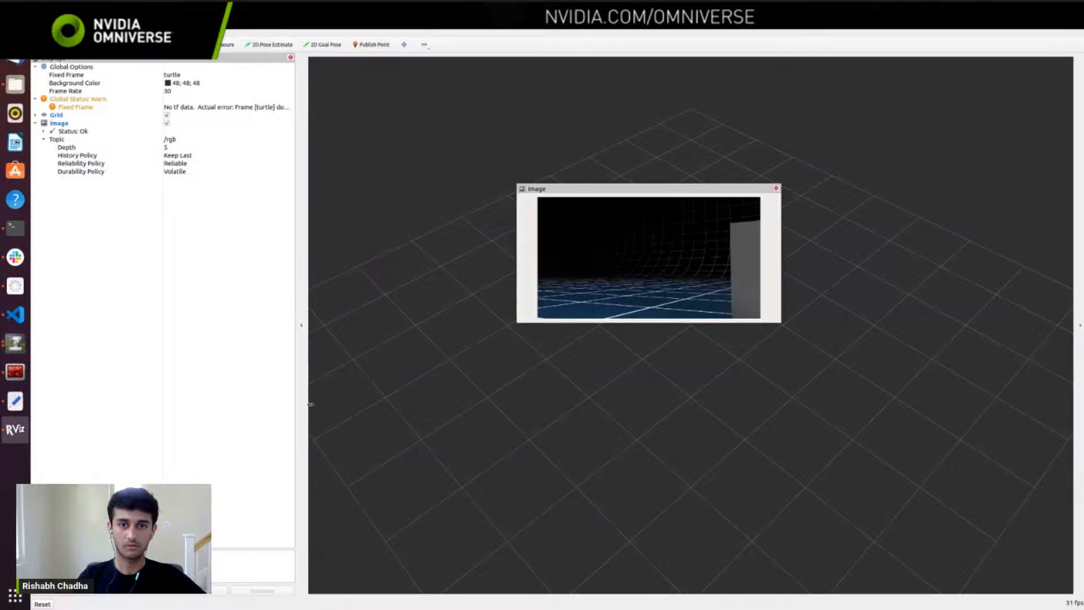
# Step: Disable the Image display and collapse its settings
pyautogui.click(777, 188)
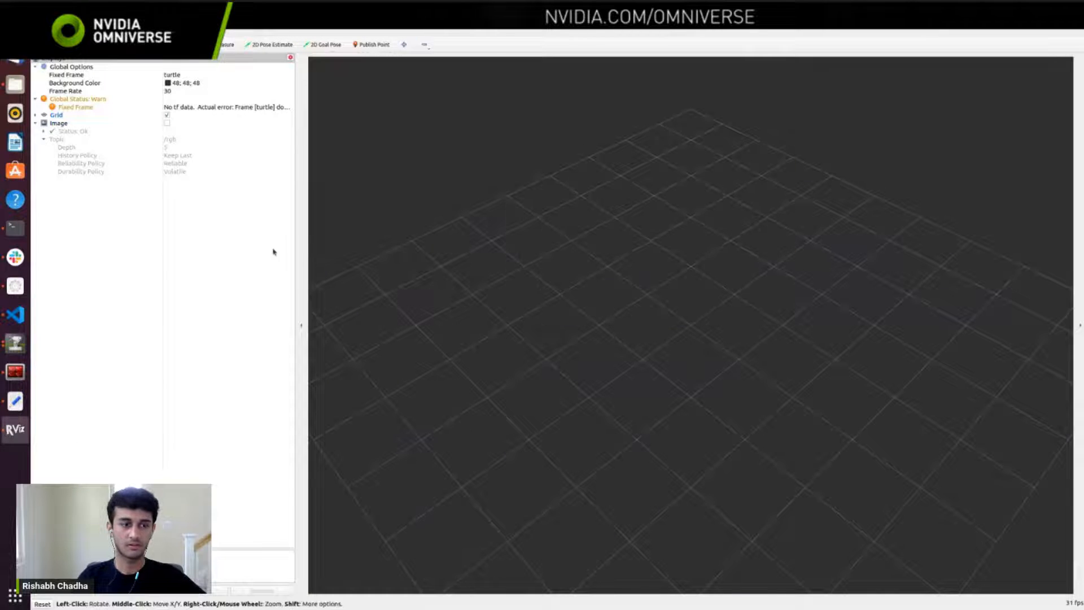
pyautogui.click(167, 123)
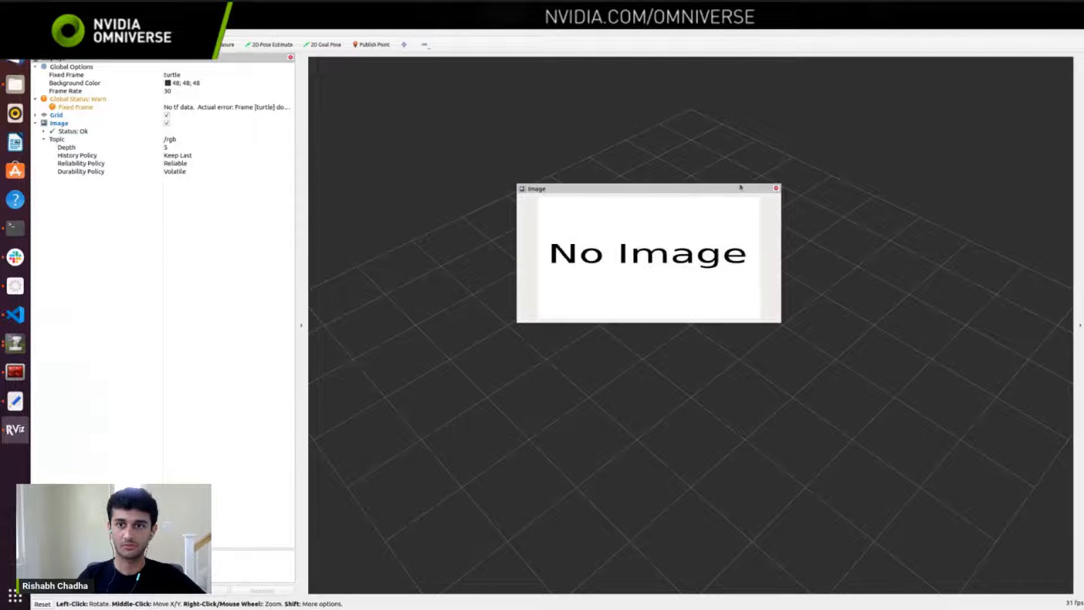
pyautogui.click(777, 190)
pyautogui.click(36, 124)
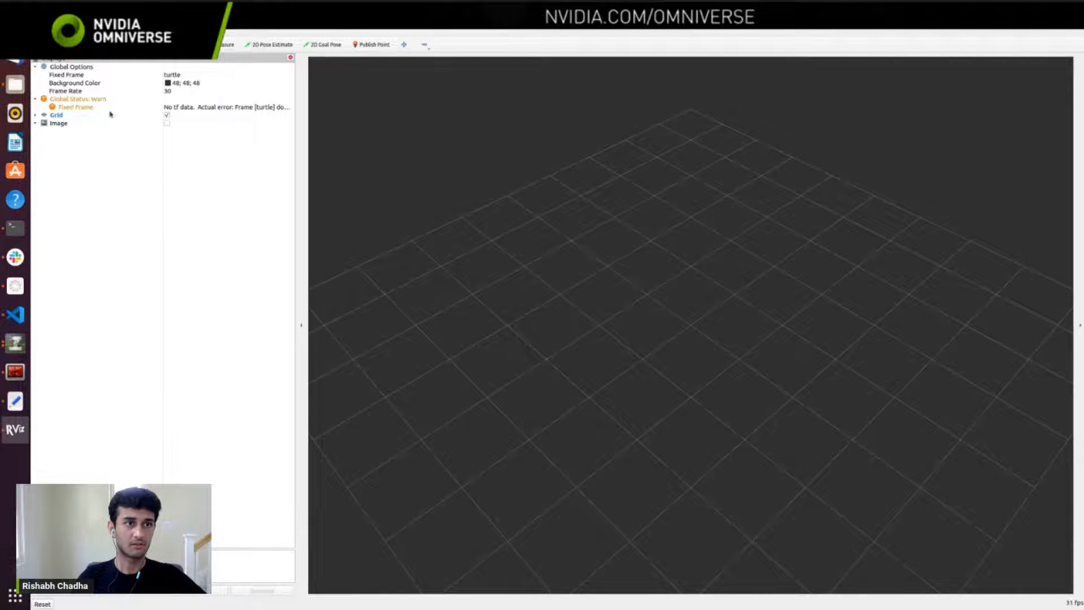
# Step: Add a LaserScan display for the /scan topic
pyautogui.click(64, 593)
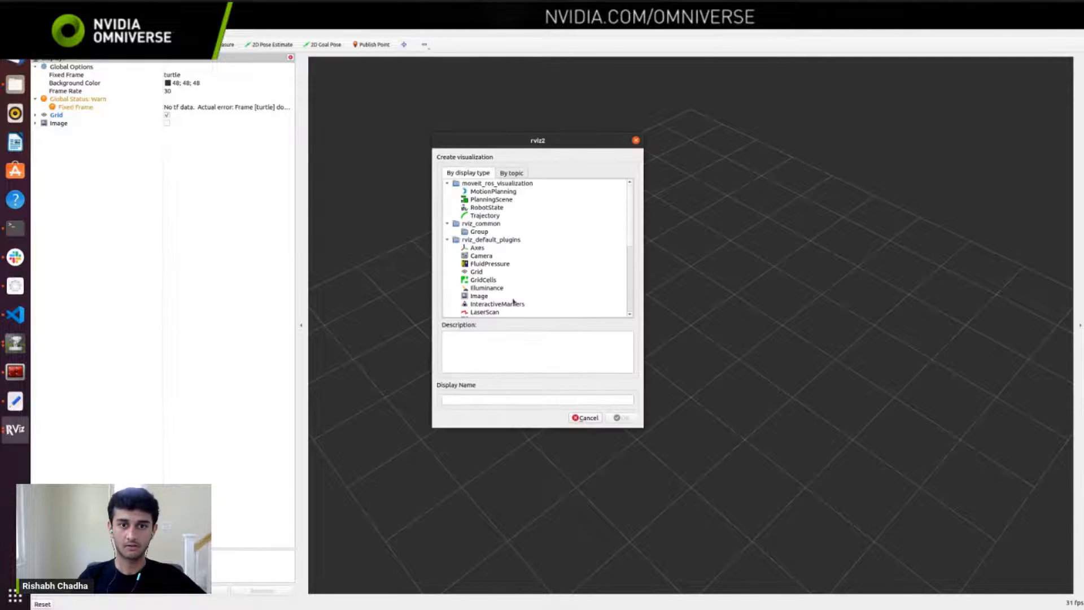
pyautogui.click(511, 174)
pyautogui.click(487, 236)
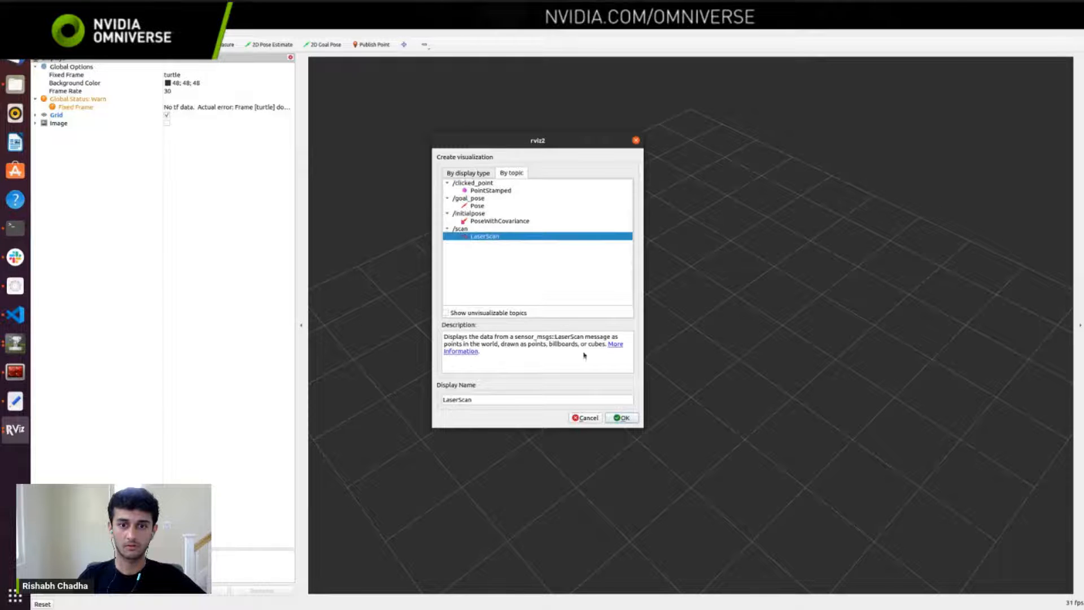
pyautogui.click(622, 418)
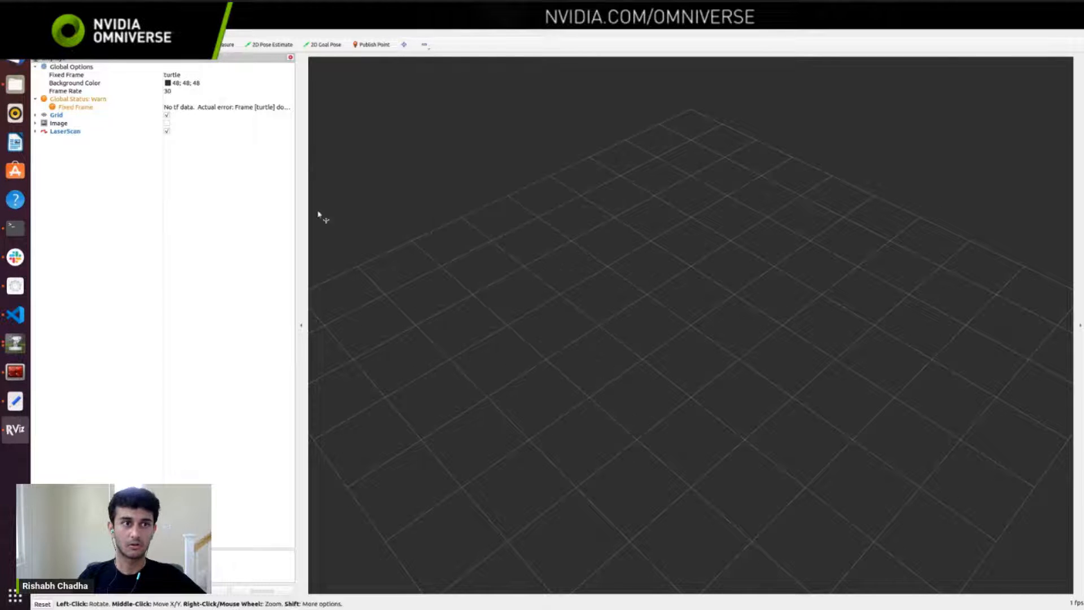
# Step: Expand the LaserScan settings and set the Fixed Frame to sim_lidar to view the scan
pyautogui.click(208, 75)
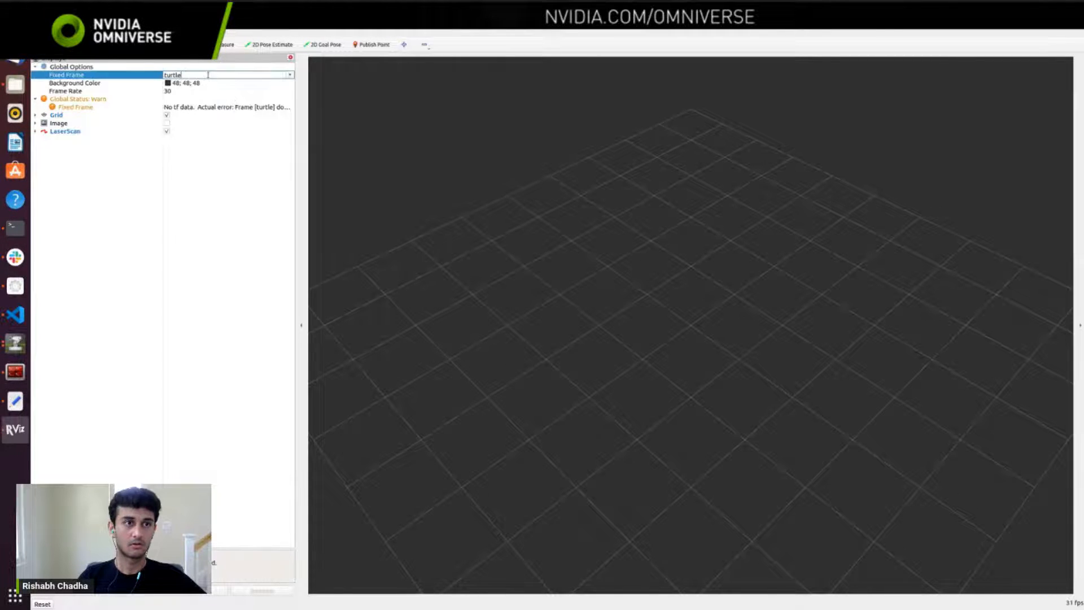
pyautogui.click(35, 131)
pyautogui.click(183, 75)
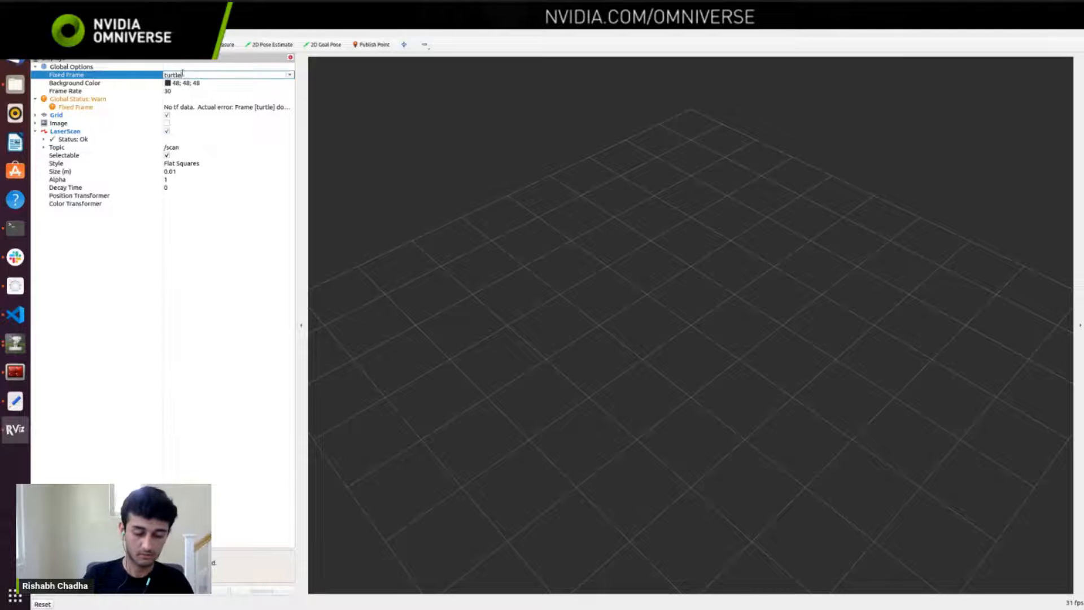
pyautogui.press('BackSpace')
pyautogui.press('BackSpace')
pyautogui.press('BackSpace')
pyautogui.press('BackSpace')
pyautogui.press('BackSpace')
pyautogui.press('BackSpace')
pyautogui.write('sim_lidar')
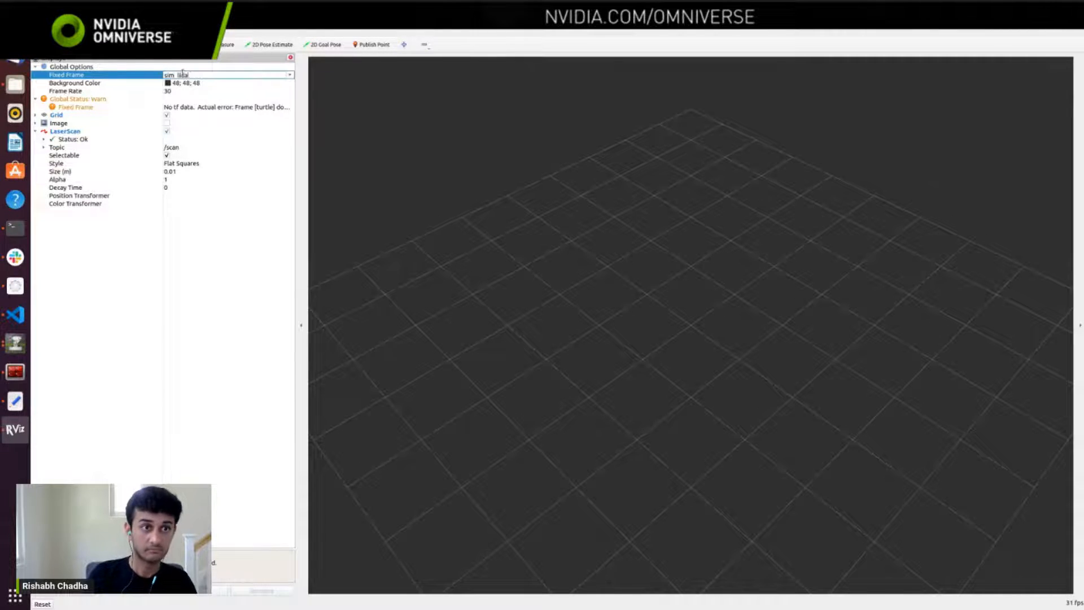
pyautogui.press('Return')
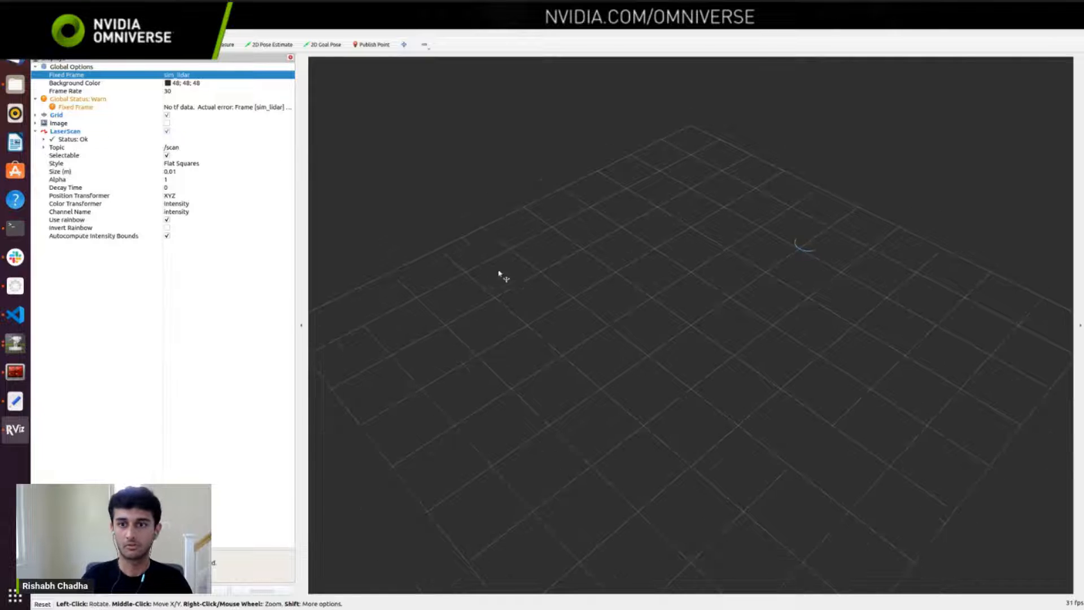
pyautogui.moveTo(525, 280); pyautogui.dragTo(610, 355)
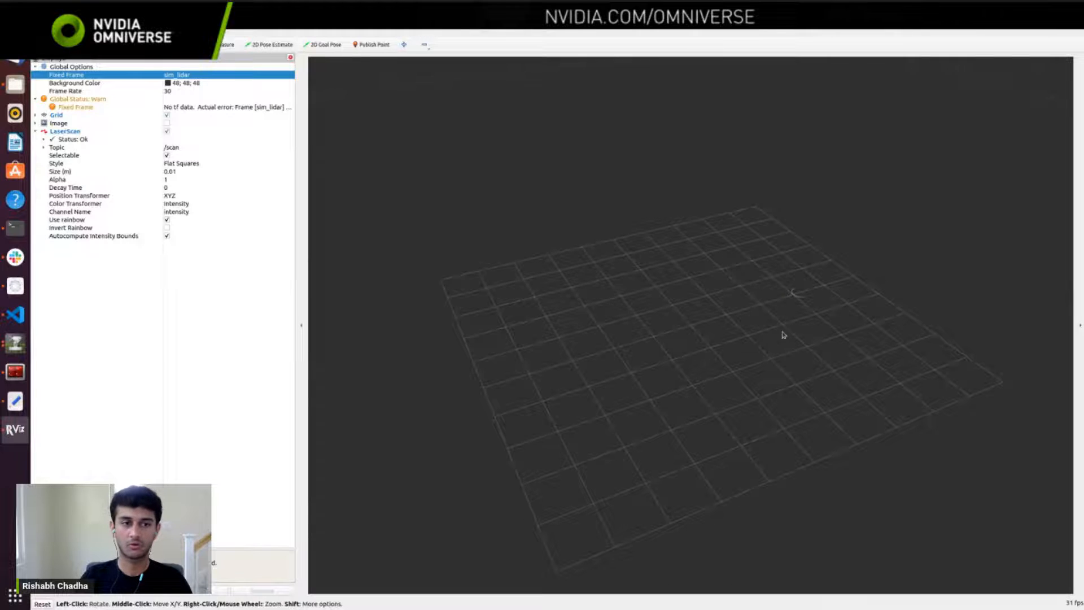
# Step: Switch to Isaac Sim and delete the cube from the stage, comparing the scene with the laser scan in RViz
pyautogui.hotkey('alt', 'Tab')
pyautogui.hotkey('alt', 'Tab')
pyautogui.hotkey('alt', 'Tab')
pyautogui.hotkey('alt', 'Tab')
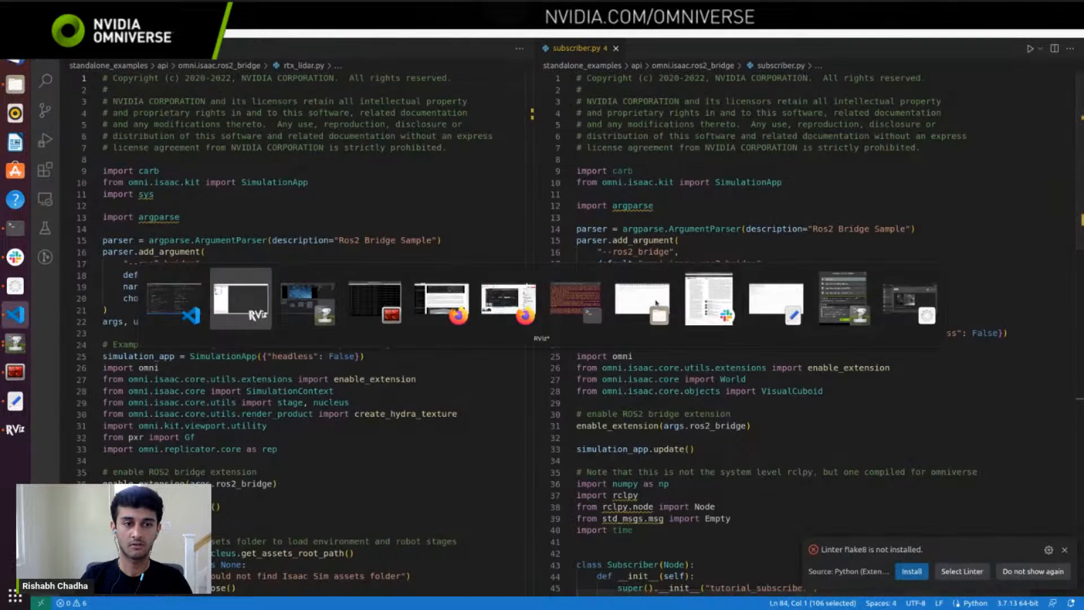
pyautogui.click(300, 110)
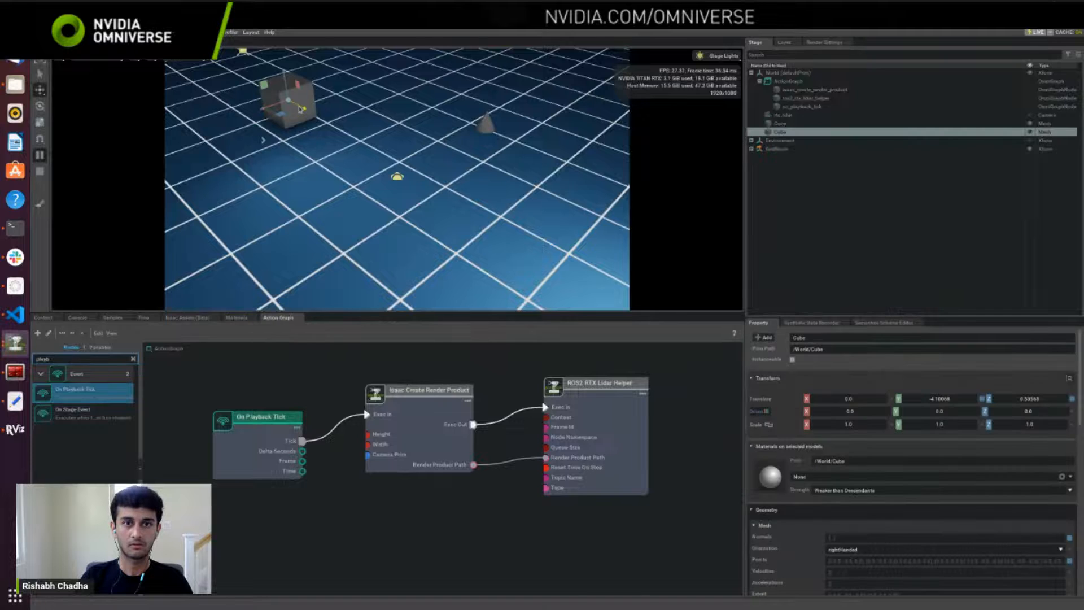
pyautogui.hotkey('alt', 'Tab')
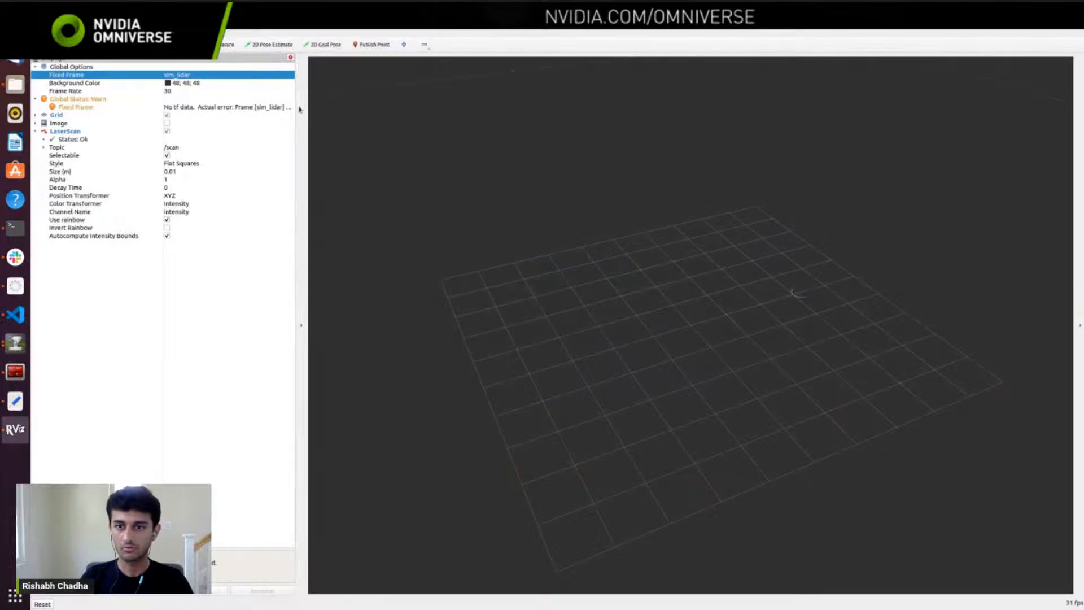
pyautogui.hotkey('alt', 'Tab')
pyautogui.press('Delete')
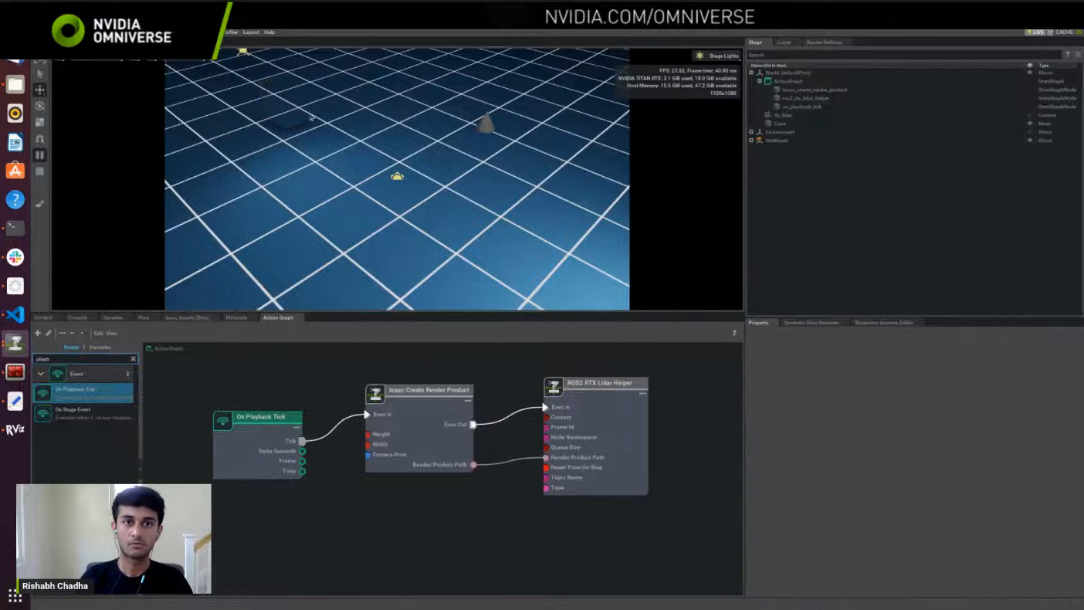
# Step: Move the cone back and forth along Y, leaving it at about -5.3, and check the scan in RViz between moves
pyautogui.click(486, 128)
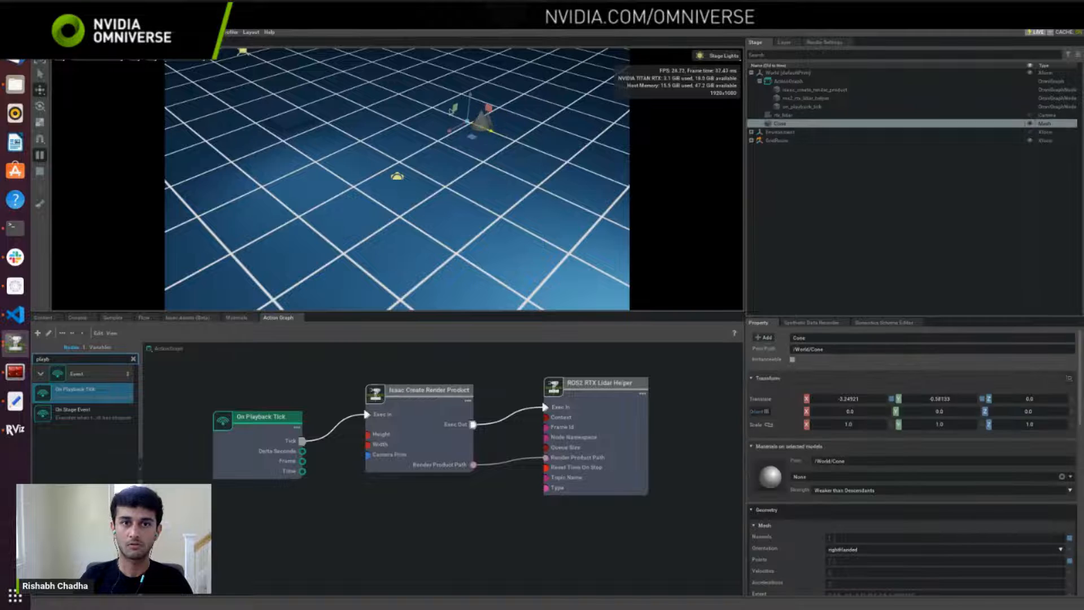
pyautogui.hotkey('alt', 'Tab')
pyautogui.hotkey('alt', 'Tab')
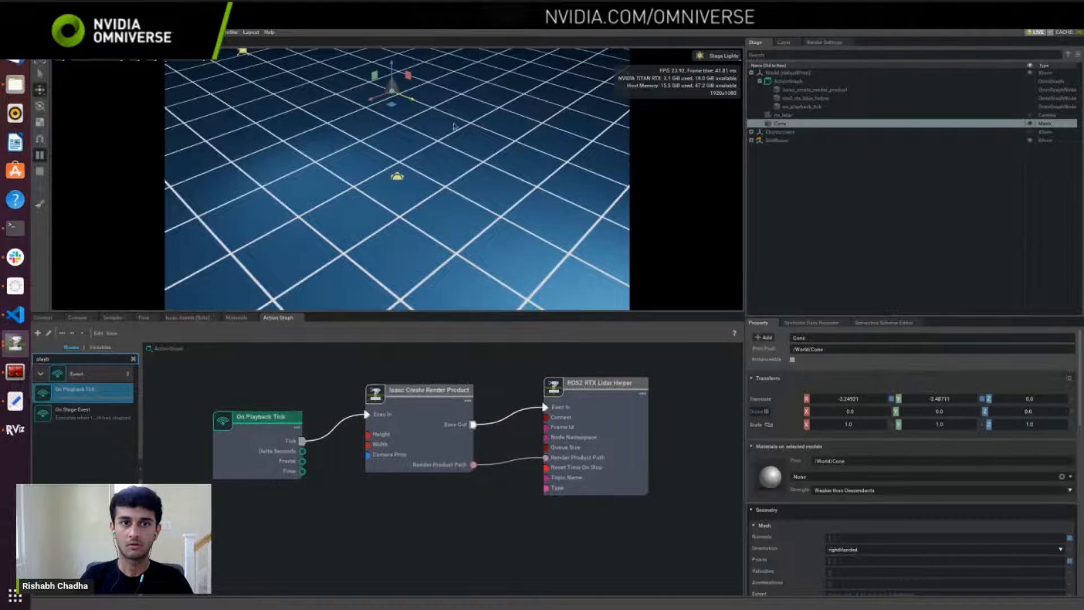
pyautogui.hotkey('alt', 'Tab')
pyautogui.hotkey('alt', 'Tab')
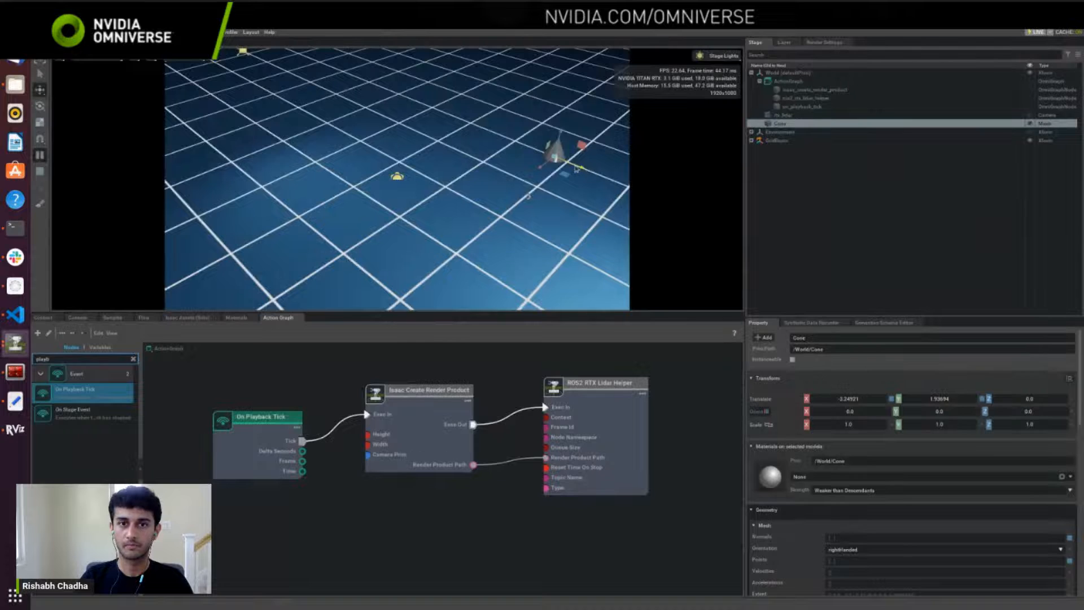
pyautogui.moveTo(564, 171); pyautogui.dragTo(291, 63)
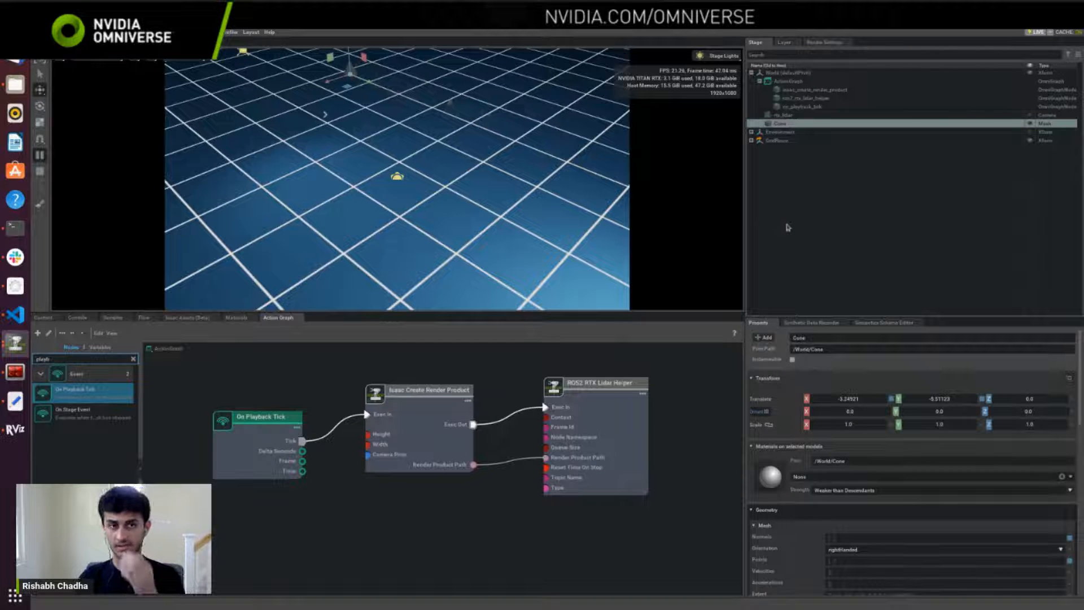
# Step: Switch to RViz and inspect the laser scan around the grid from farther out and closer in
pyautogui.hotkey('alt', 'Tab')
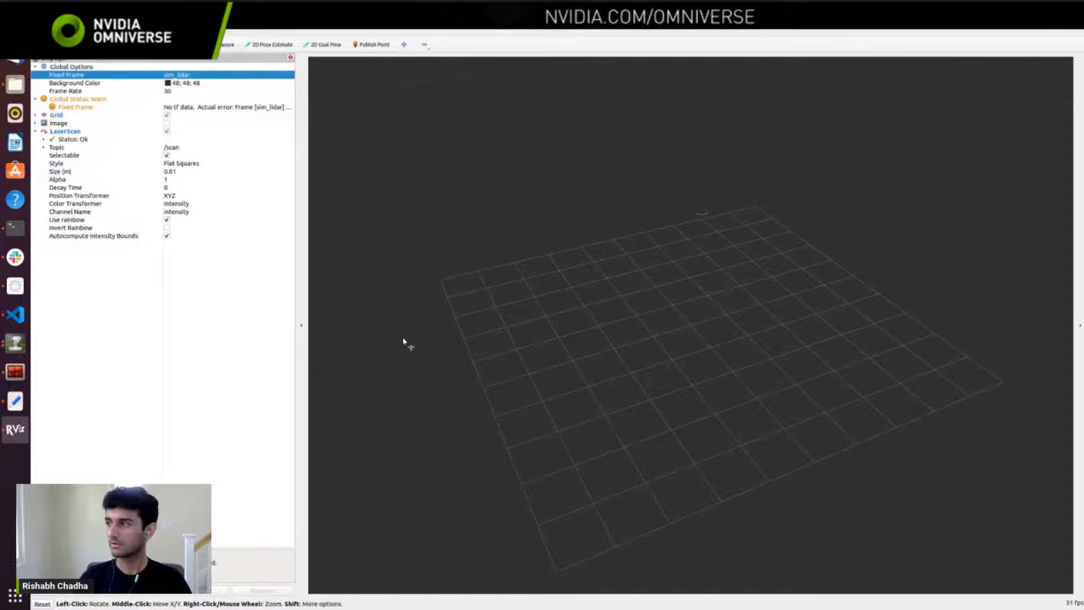
pyautogui.moveTo(527, 321); pyautogui.dragTo(568, 378, button='right')
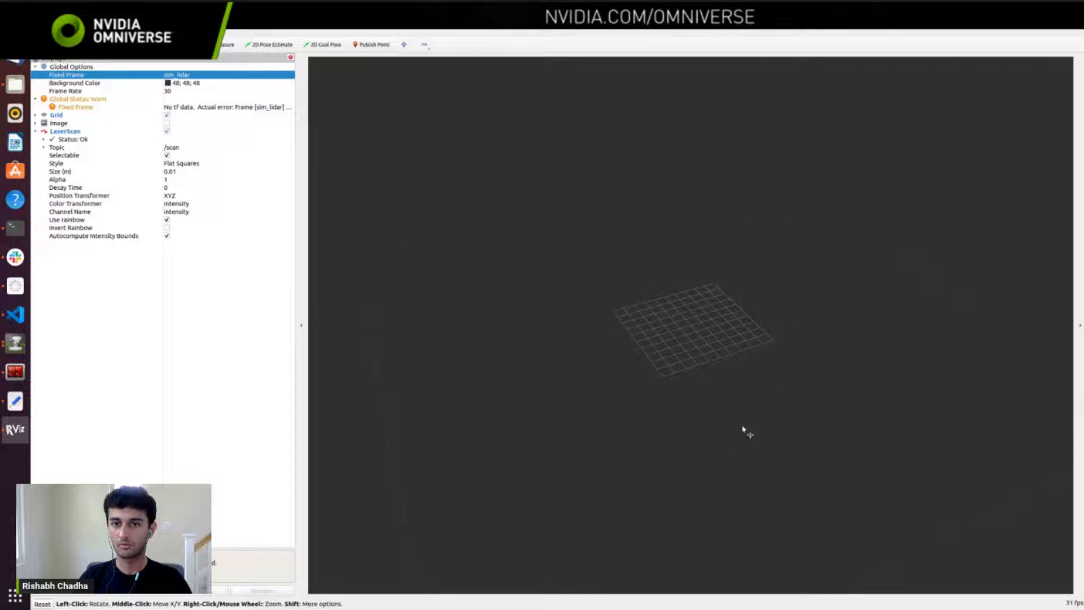
pyautogui.moveTo(737, 343); pyautogui.dragTo(739, 306, button='right')
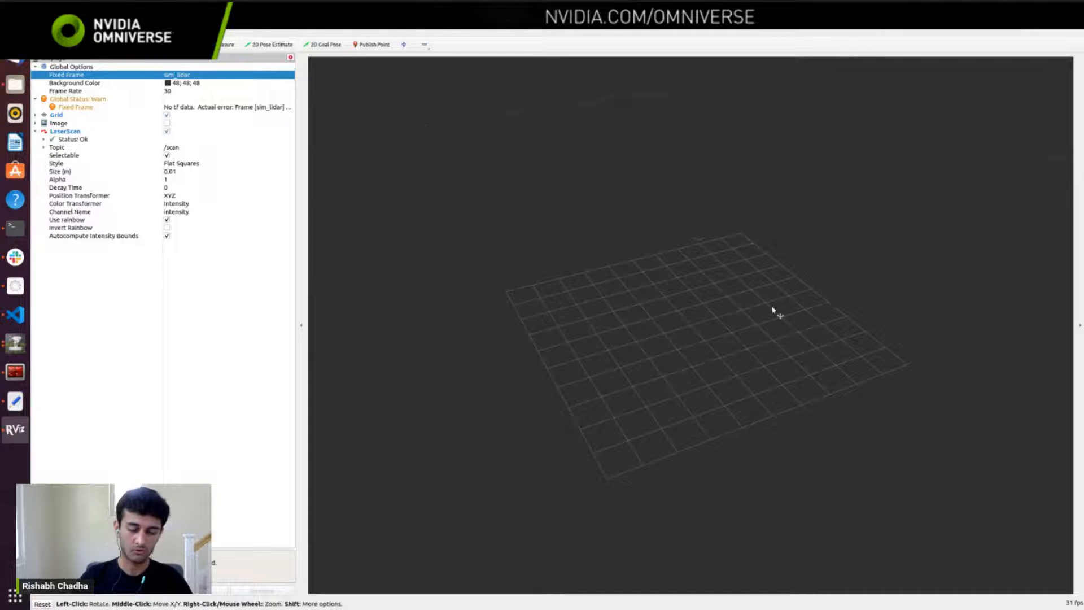
# Step: In Isaac Sim, add a sphere mesh to the stage and move it along X to about -4.81
pyautogui.hotkey('alt', 'Tab')
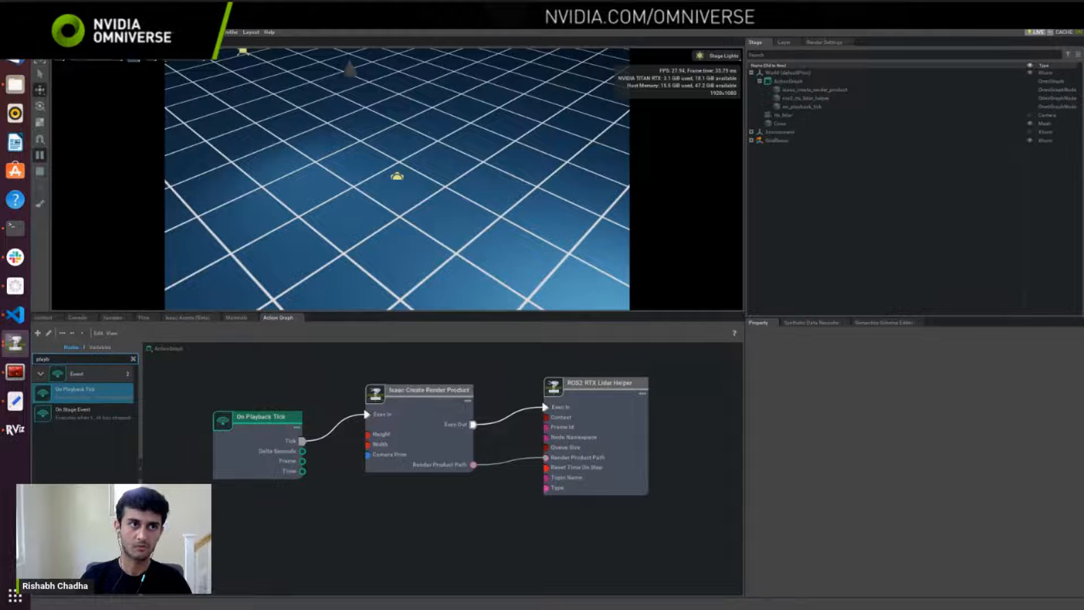
pyautogui.click(93, 32)
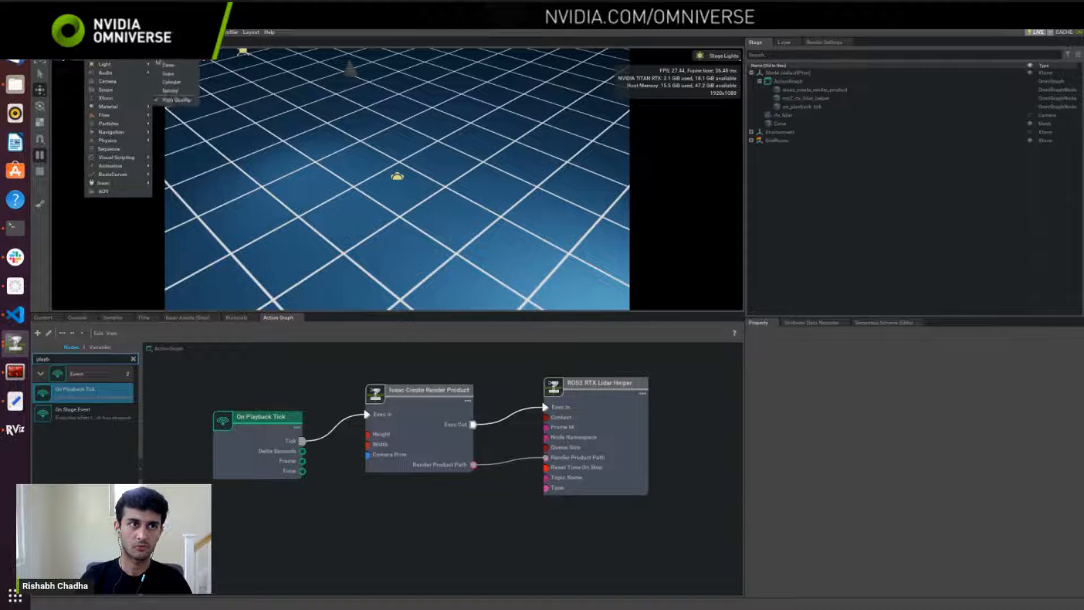
pyautogui.moveTo(105, 47)
pyautogui.click(171, 91)
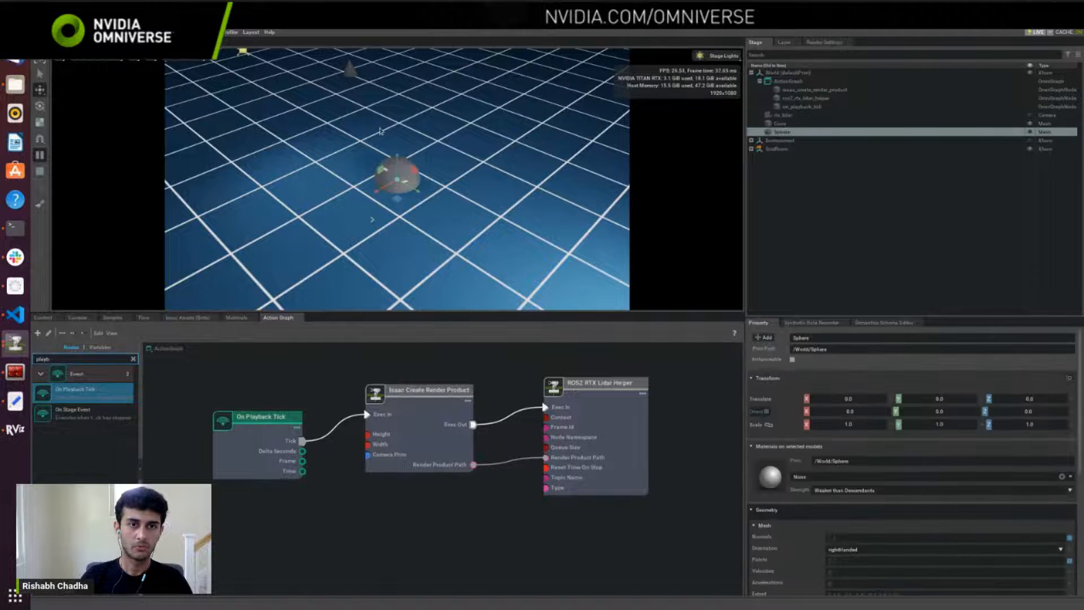
pyautogui.moveTo(396, 189); pyautogui.dragTo(511, 112)
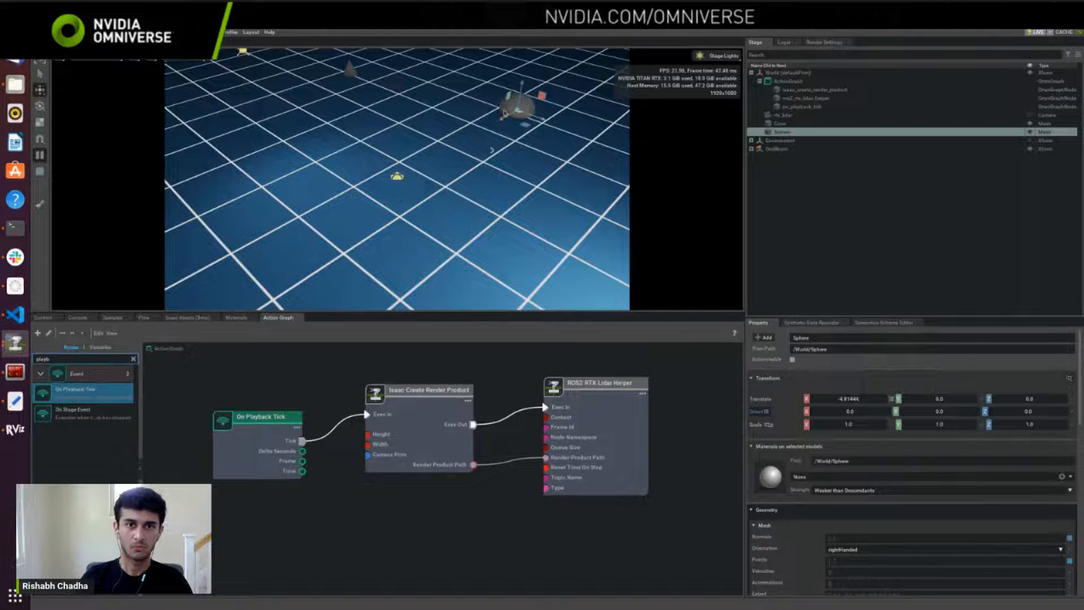
# Step: Reposition the sphere to about -2.33 in Y and -0.04 in Z, checking its laser scan in RViz between moves
pyautogui.hotkey('alt', 'Tab')
pyautogui.hotkey('alt', 'Tab')
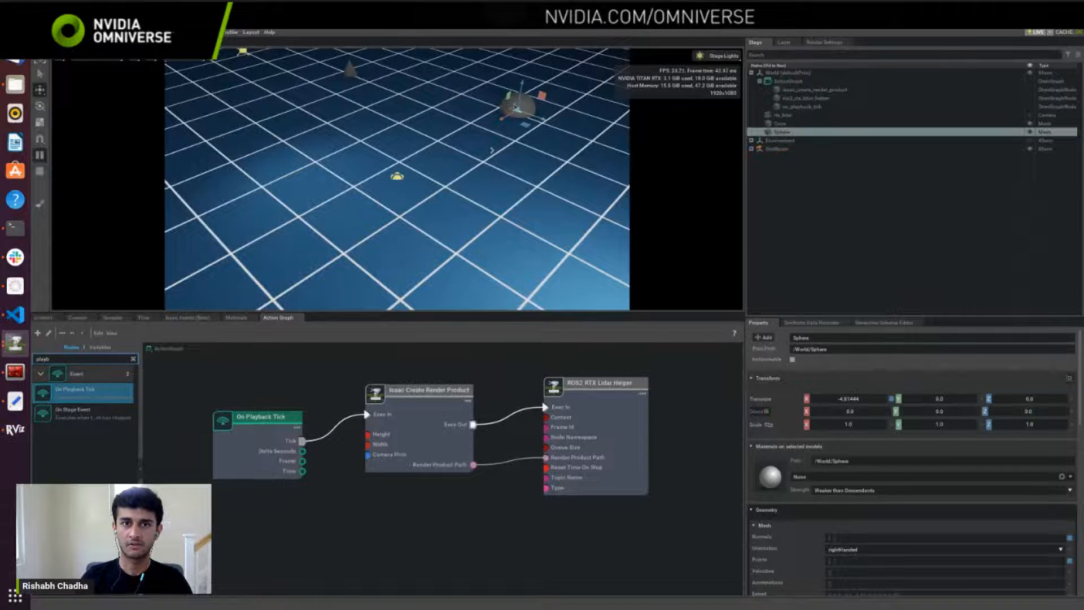
pyautogui.moveTo(512, 79); pyautogui.dragTo(566, 140)
pyautogui.hotkey('alt', 'Tab')
pyautogui.hotkey('alt', 'Tab')
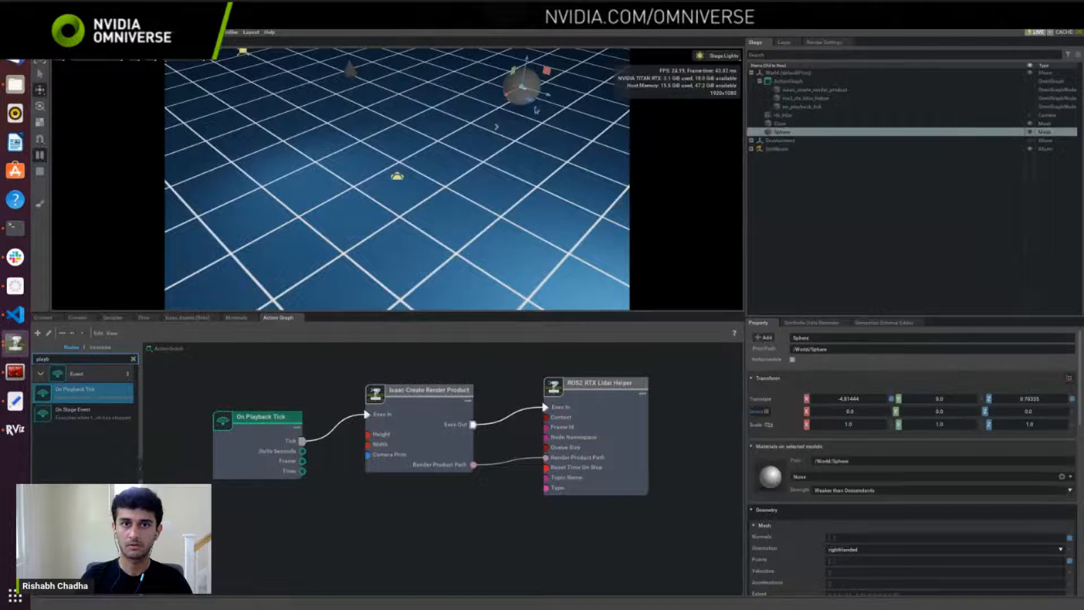
pyautogui.moveTo(525, 78); pyautogui.dragTo(467, 100)
pyautogui.hotkey('alt', 'Tab')
pyautogui.hotkey('alt', 'Tab')
pyautogui.hotkey('alt', 'Tab')
pyautogui.hotkey('alt', 'Tab')
pyautogui.hotkey('alt', 'Tab')
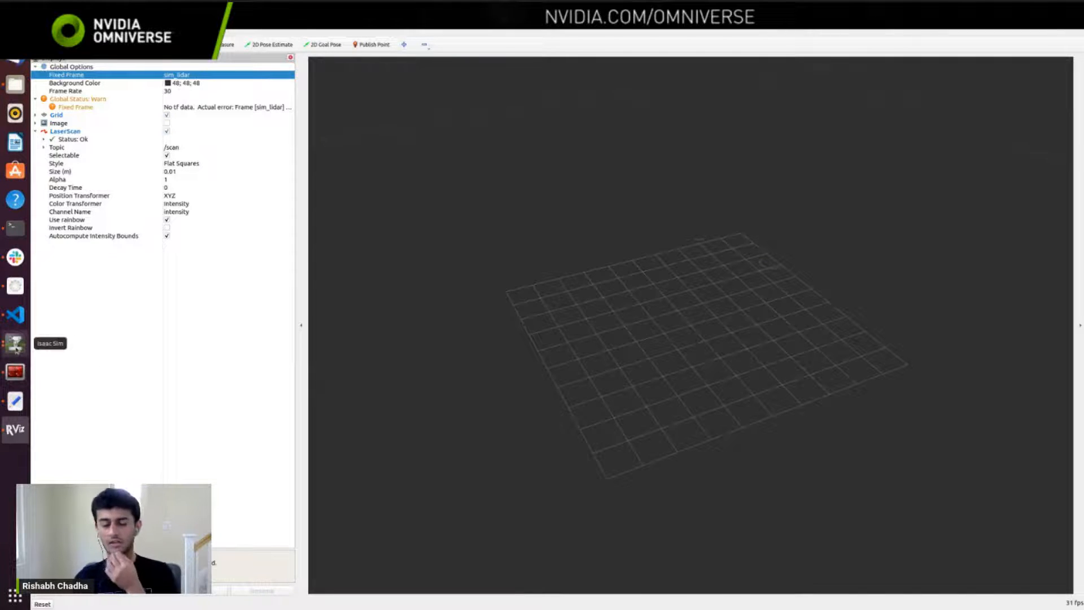
# Step: Interrupt the RViz process in its terminal and minimize the terminal window
pyautogui.click(16, 344)
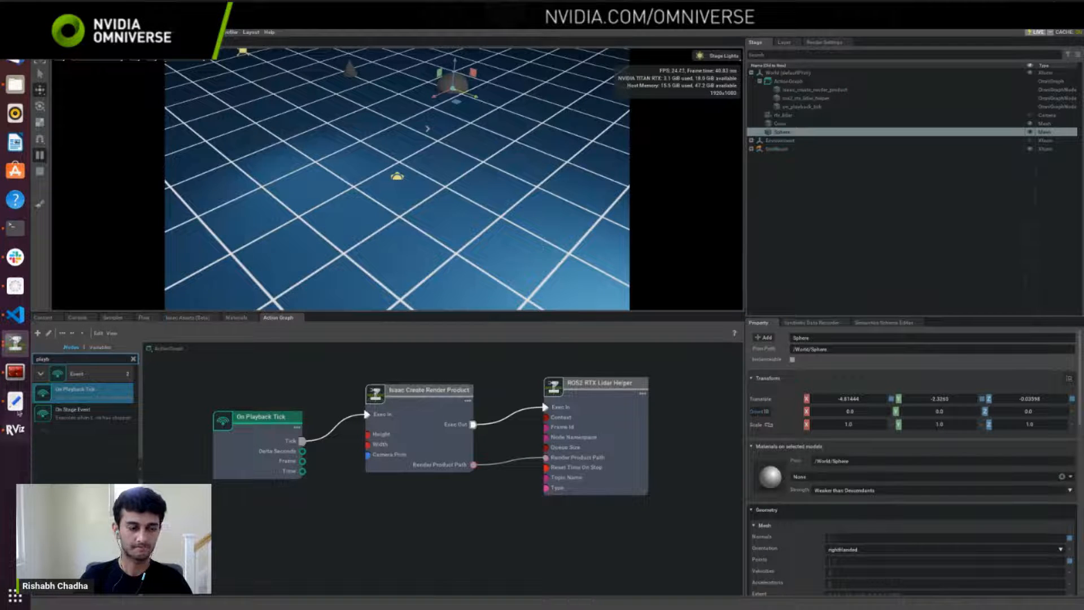
pyautogui.click(15, 371)
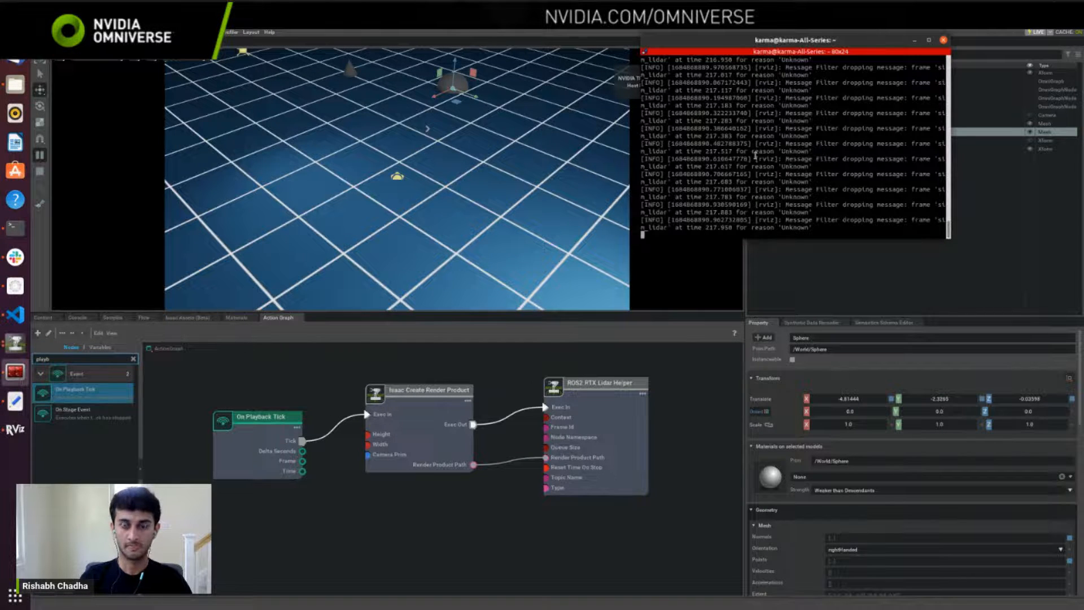
pyautogui.hotkey('ctrl', 'c')
pyautogui.hotkey('ctrl', 'c')
pyautogui.hotkey('ctrl', 'c')
pyautogui.hotkey('ctrl', 'c')
pyautogui.hotkey('ctrl', 'c')
pyautogui.hotkey('ctrl', 'c')
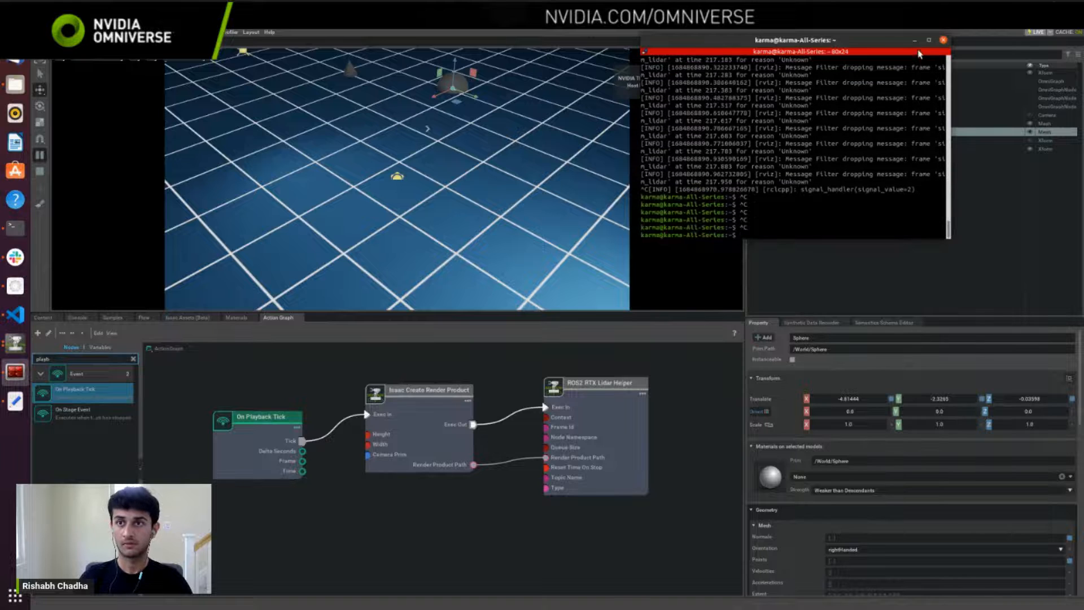
pyautogui.click(914, 40)
# Step: Switch to VS Code and examine the argument parser and the IsaacSensorCreateRtxLidar command in rtx_lidar.py
pyautogui.click(15, 315)
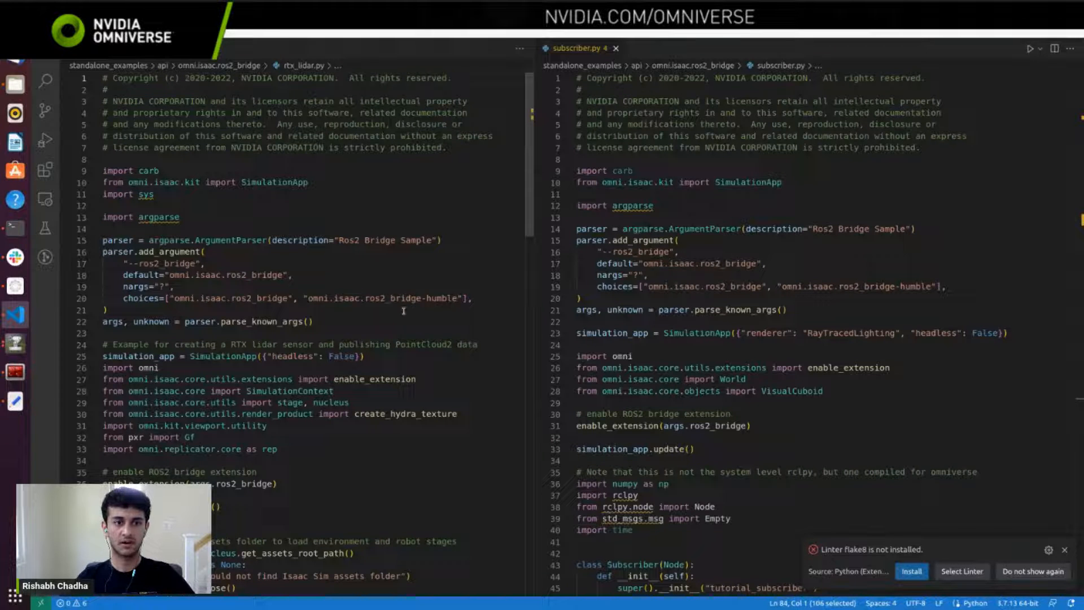
pyautogui.moveTo(403, 310); pyautogui.dragTo(107, 229)
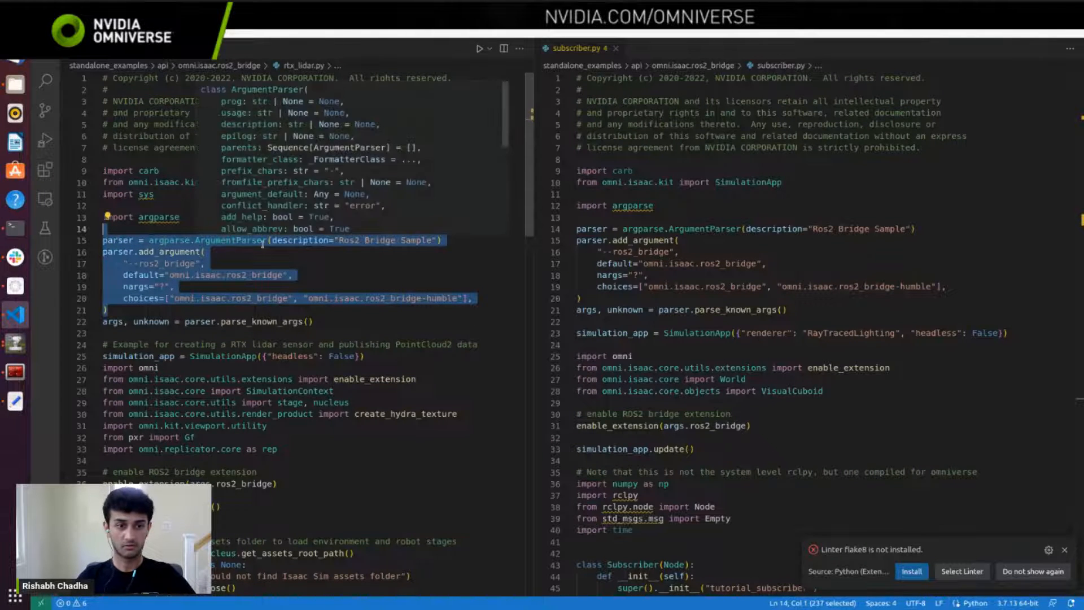
pyautogui.scroll(-6, 262, 244)
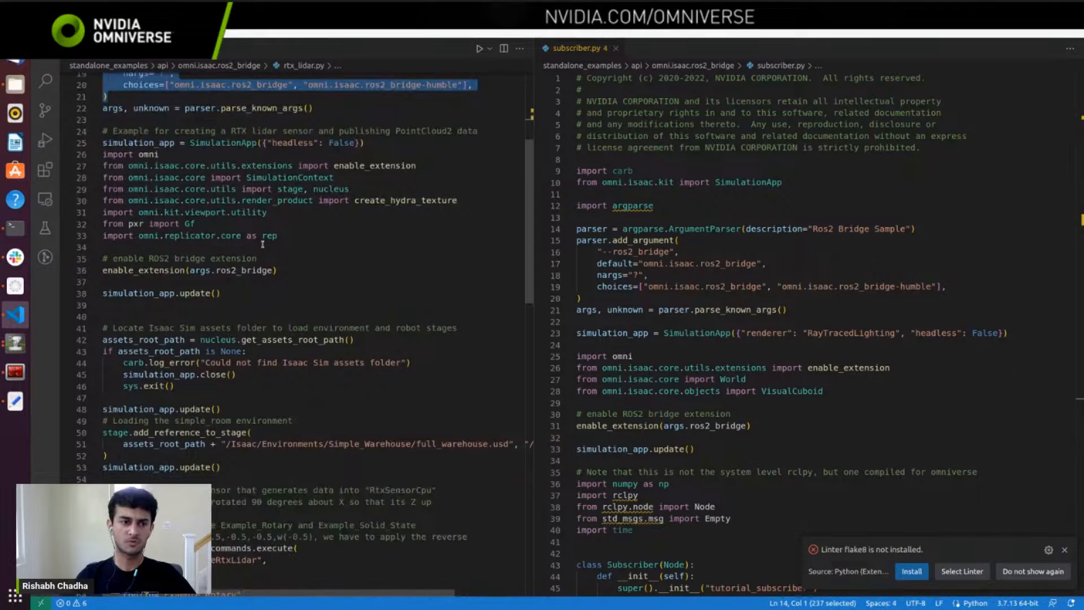
pyautogui.scroll(-3, 263, 244)
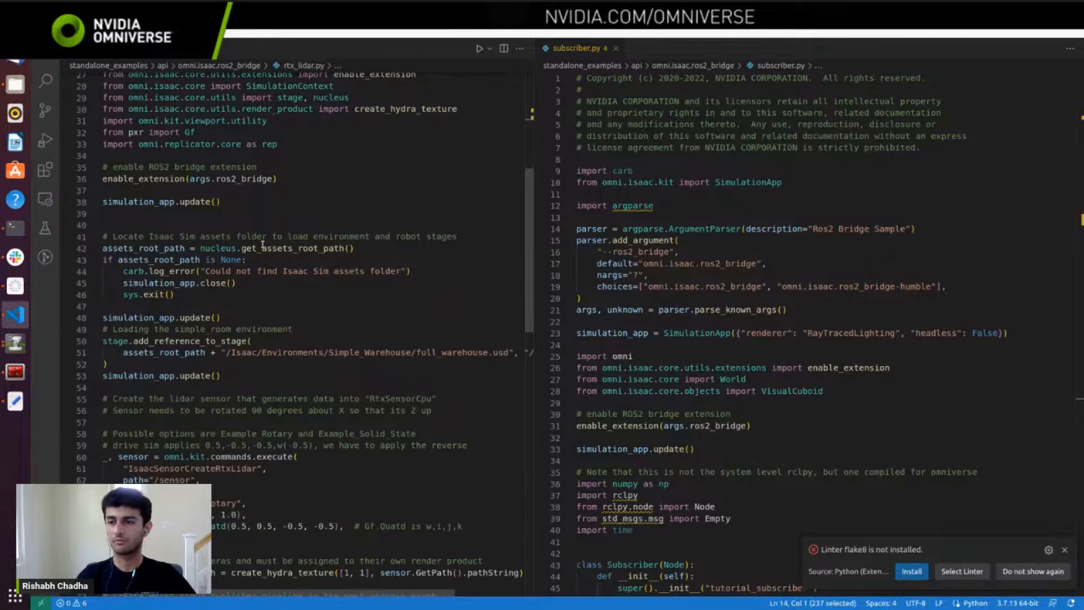
pyautogui.scroll(-2, 272, 325)
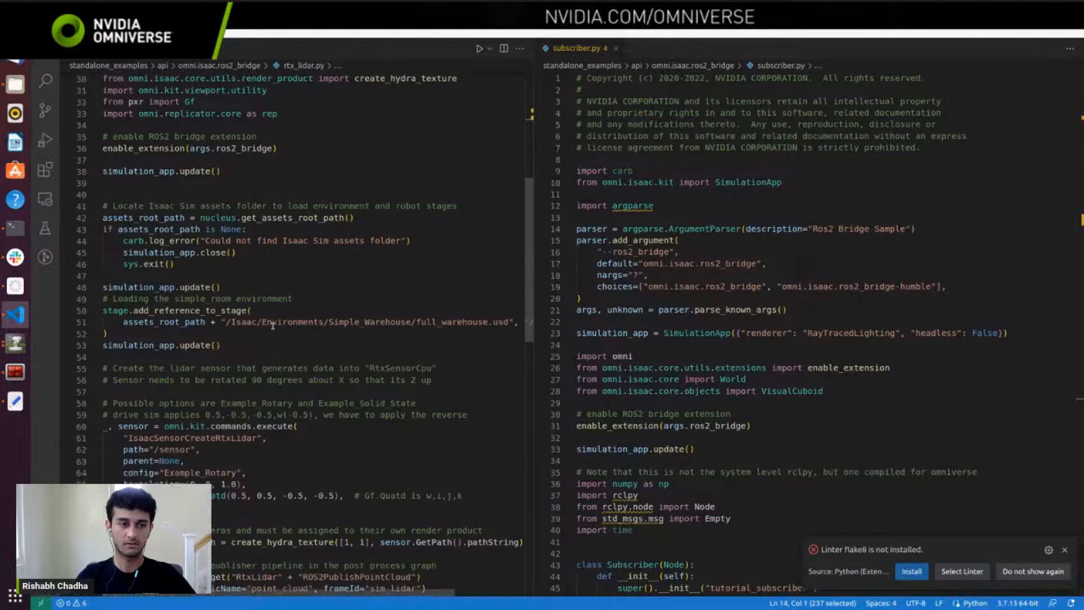
pyautogui.moveTo(243, 475); pyautogui.dragTo(103, 388)
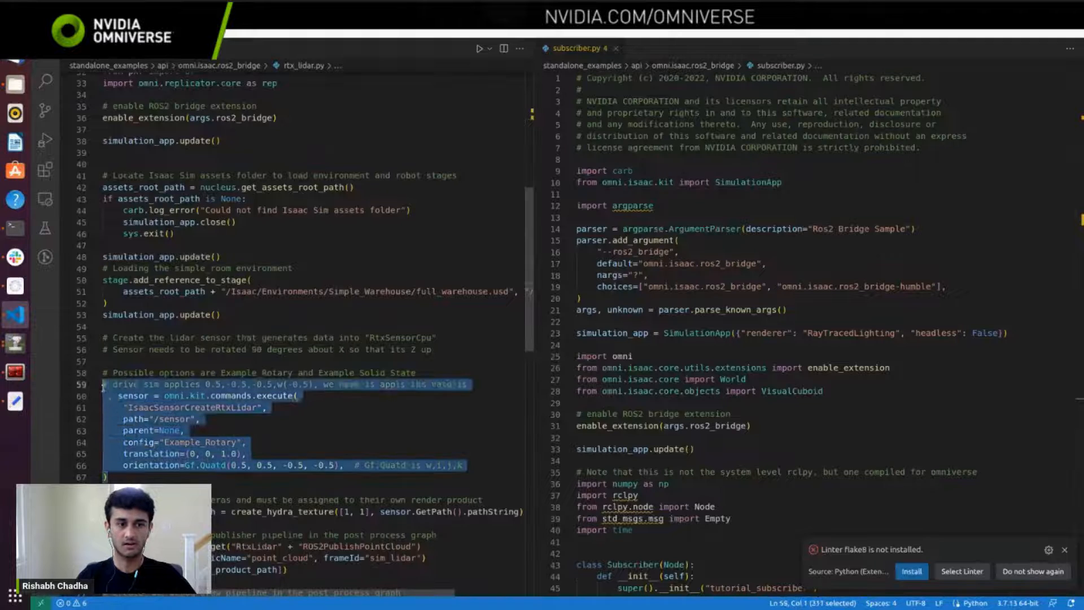
pyautogui.scroll(-5, 218, 415)
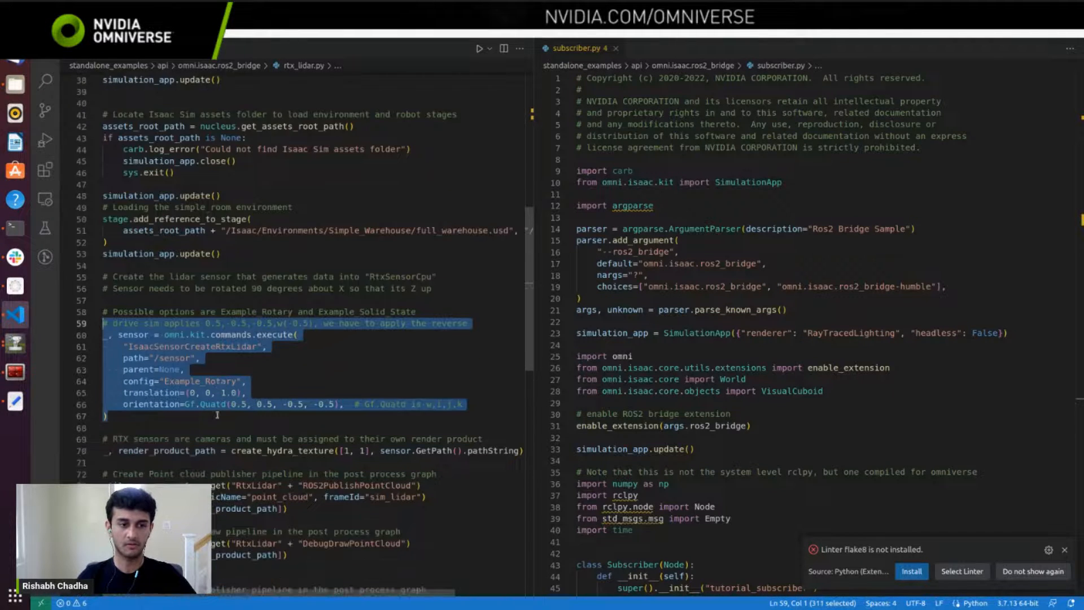
# Step: Highlight the point cloud, LaserScan and debug draw writers and the simulation context loop in rtx_lidar.py for review
pyautogui.moveTo(288, 387); pyautogui.dragTo(103, 363)
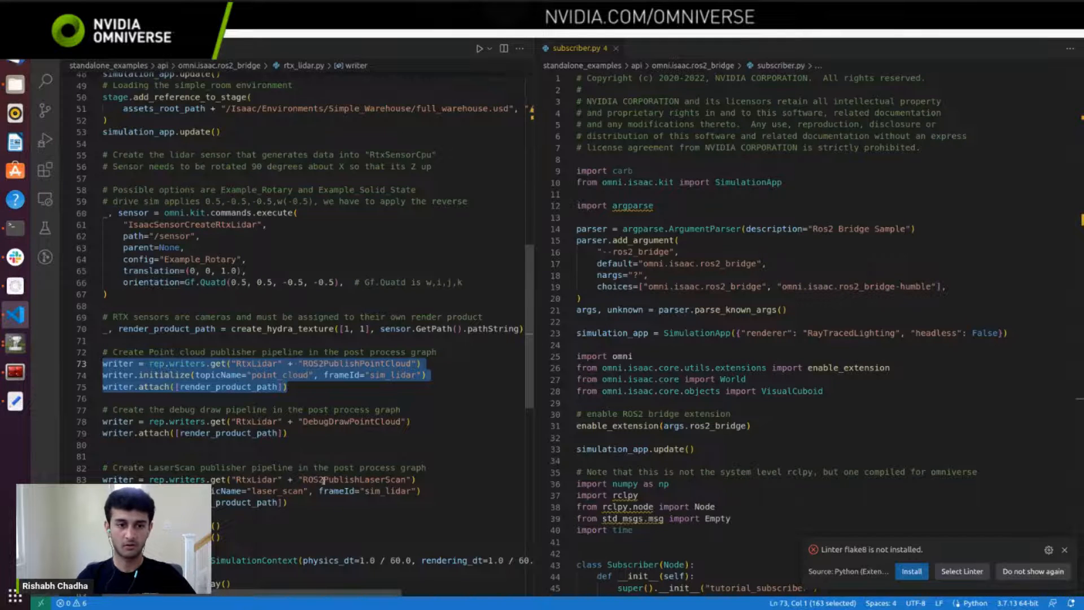
pyautogui.moveTo(288, 501); pyautogui.dragTo(105, 479)
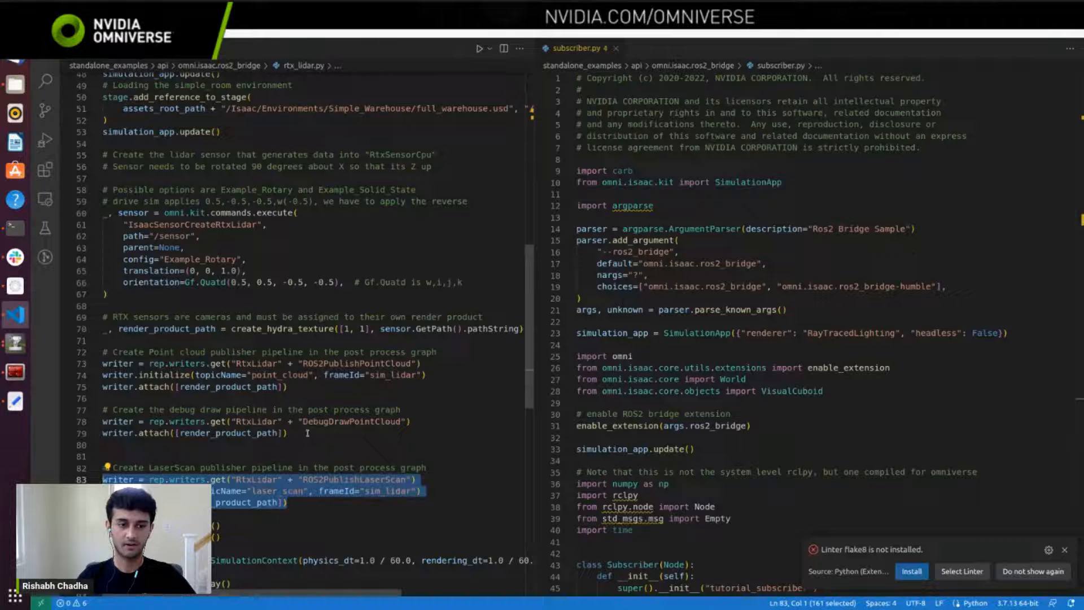
pyautogui.moveTo(288, 433); pyautogui.dragTo(98, 425)
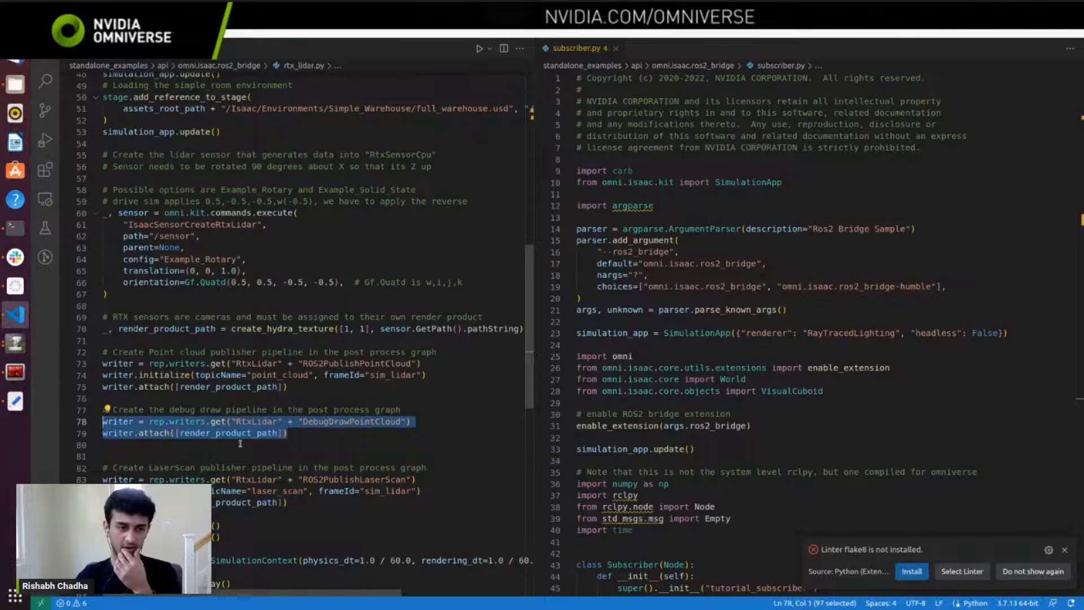
pyautogui.scroll(-5, 169, 441)
pyautogui.moveTo(220, 481); pyautogui.dragTo(111, 378)
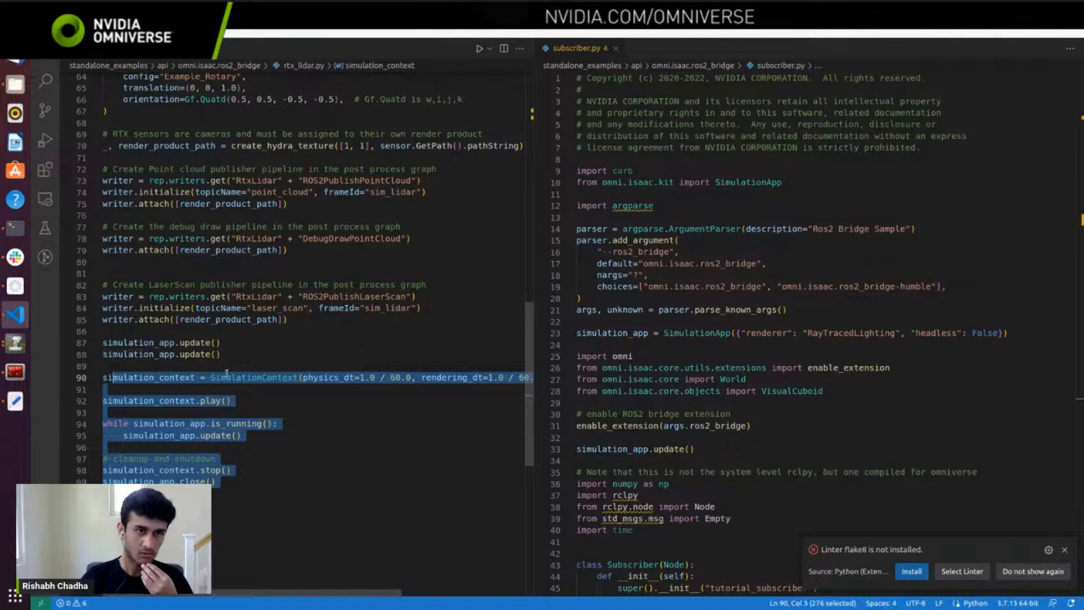
# Step: Return to the upper part of rtx_lidar.py, widen its editor pane and switch to Isaac Sim
pyautogui.scroll(13, 236, 368)
pyautogui.scroll(4, 236, 368)
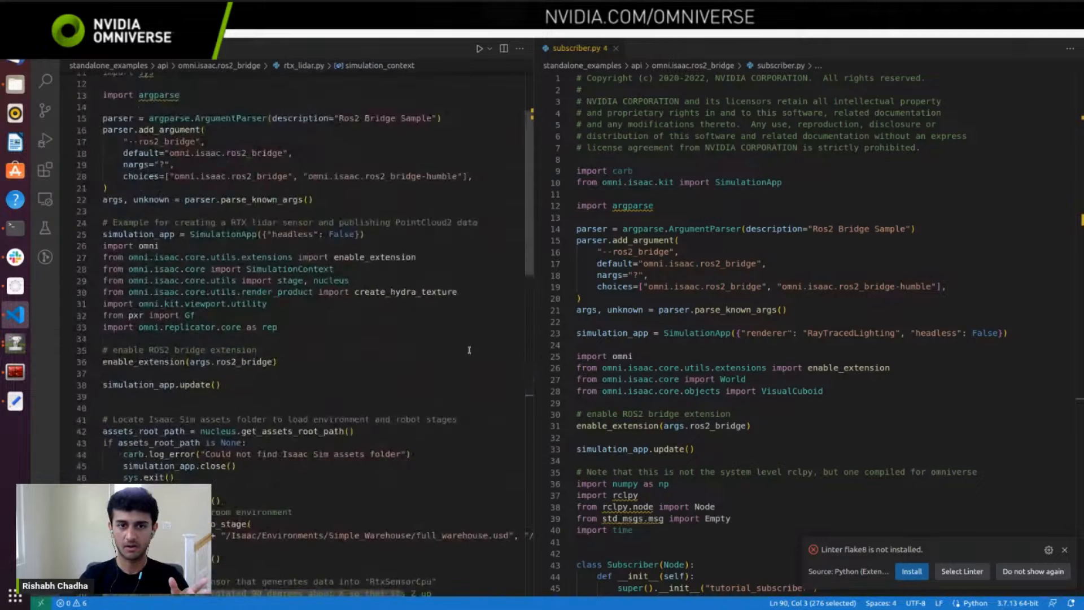
pyautogui.moveTo(534, 346); pyautogui.dragTo(581, 345)
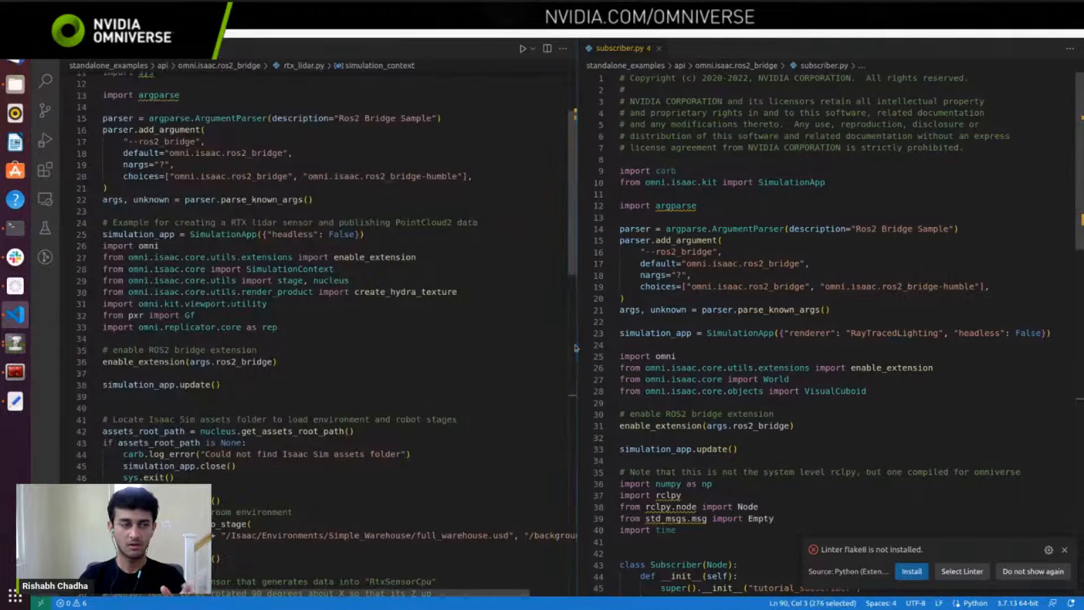
pyautogui.click(15, 344)
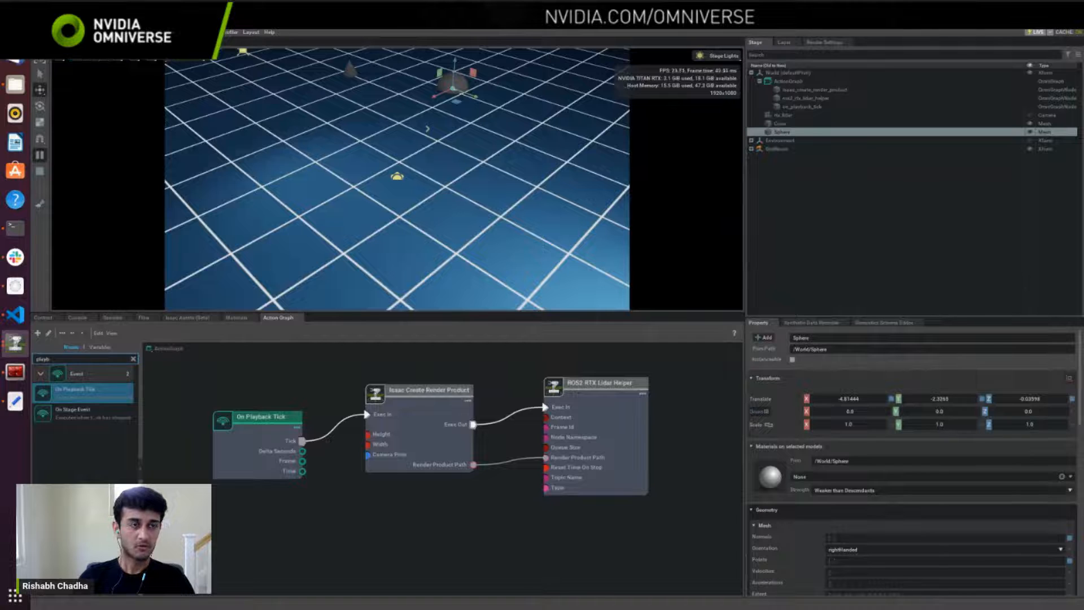
# Step: Create a new empty stage in place of the lidar scene and open the Script Editor
pyautogui.click(39, 33)
pyautogui.click(46, 43)
pyautogui.click(566, 328)
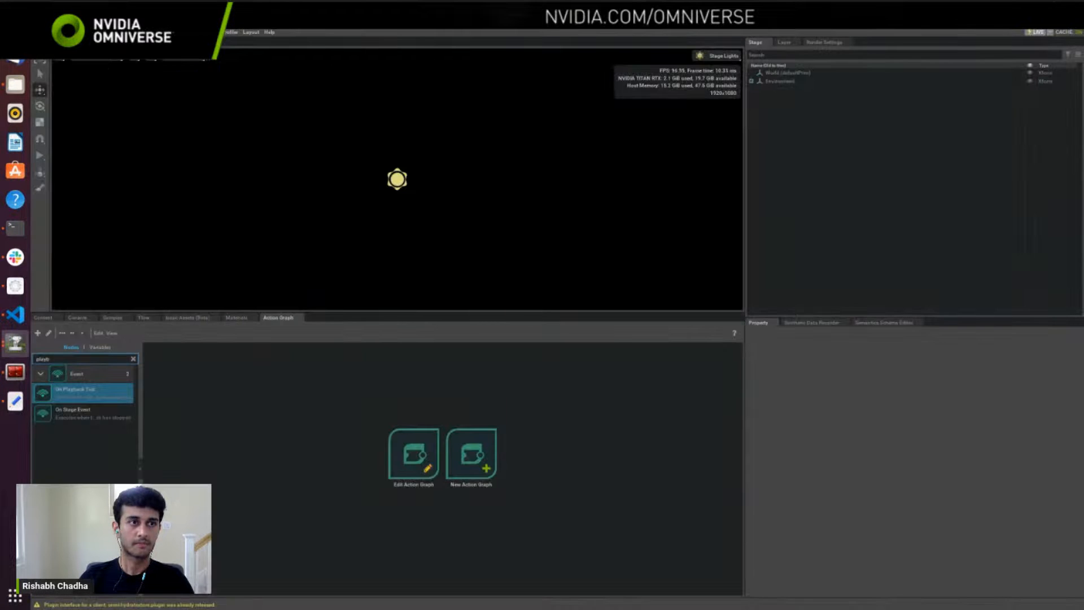
pyautogui.click(69, 32)
pyautogui.click(92, 188)
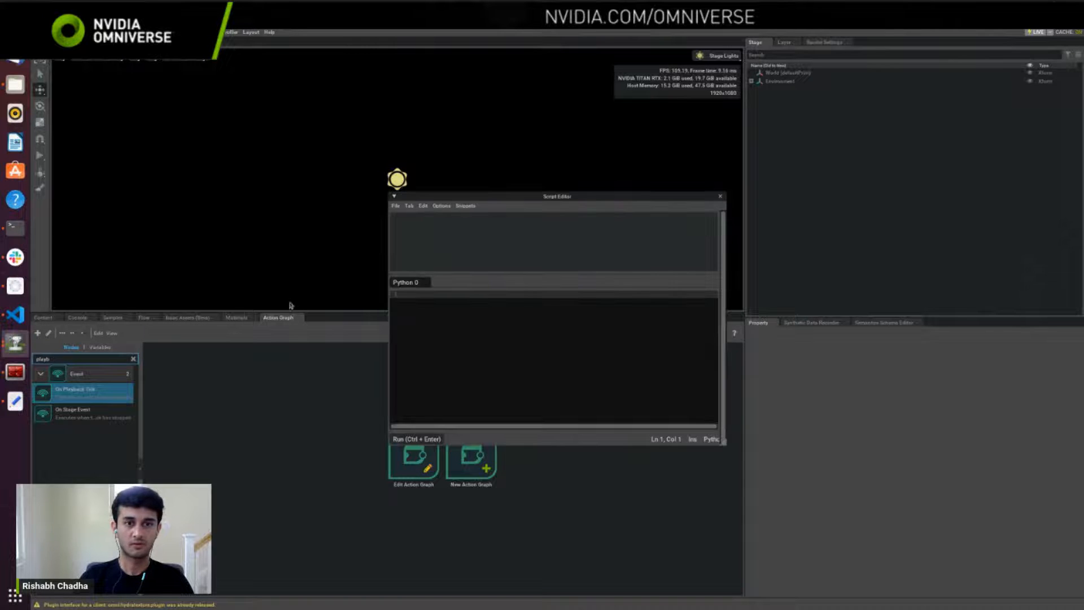
# Step: Write a Python script containing import rclpy and print(rclpy), separated by a blank line
pyautogui.click(430, 299)
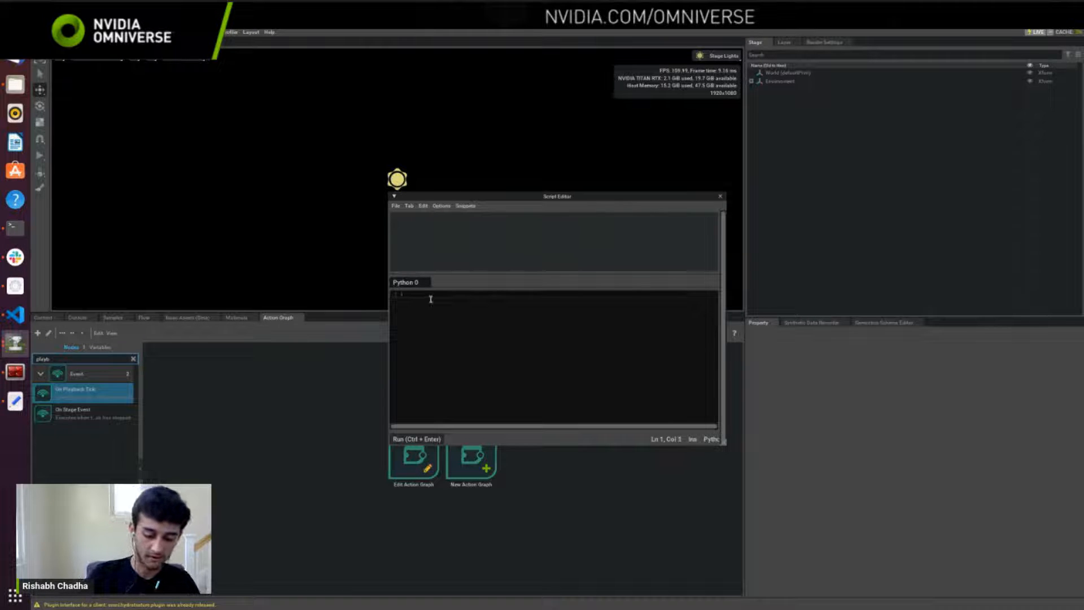
pyautogui.write('import om')
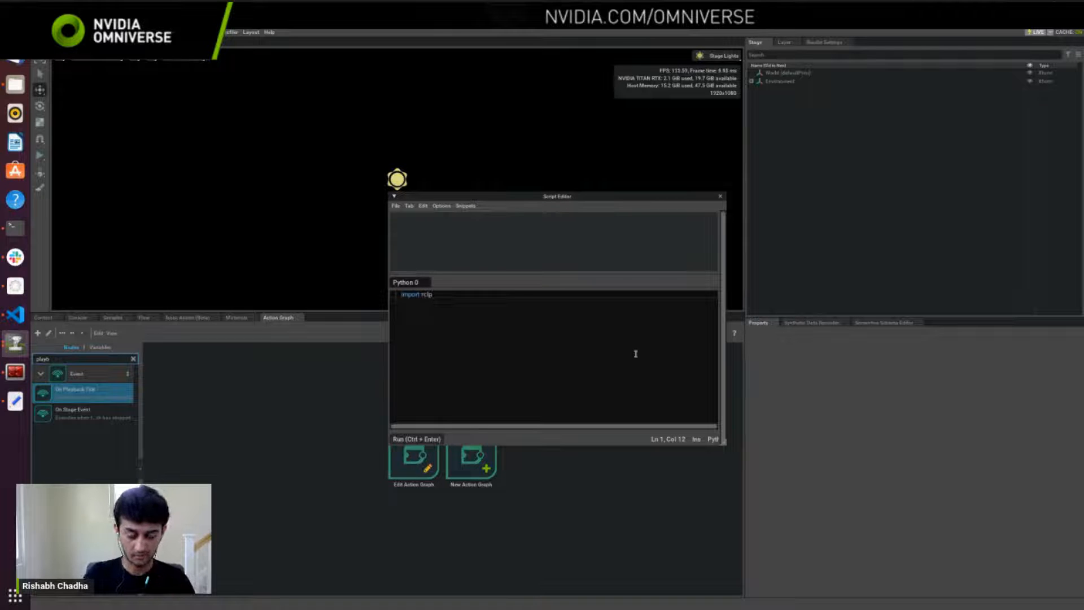
pyautogui.write('y')
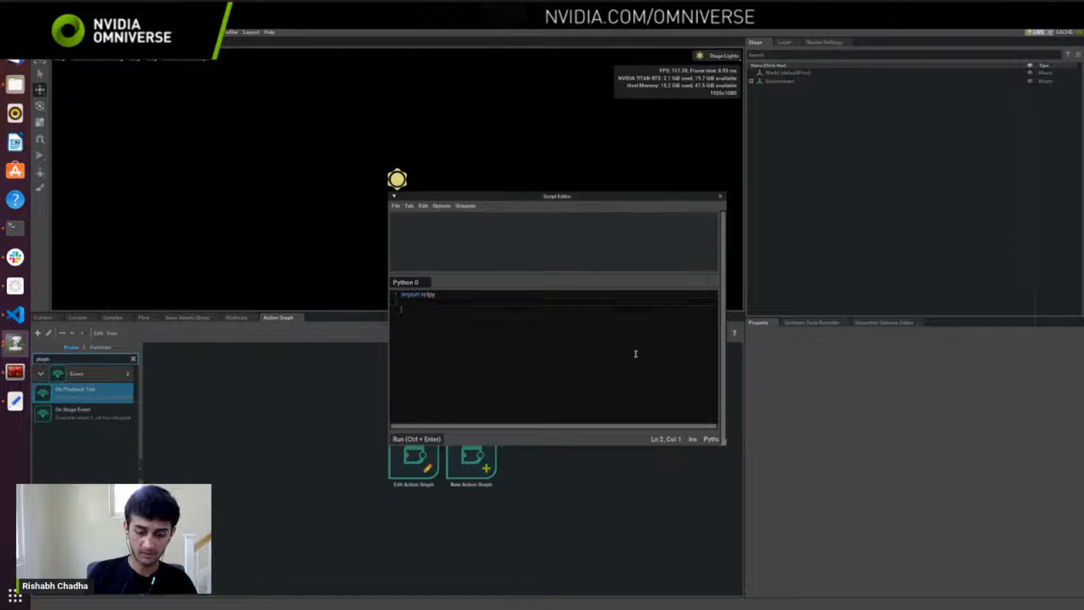
pyautogui.write('int(rc')
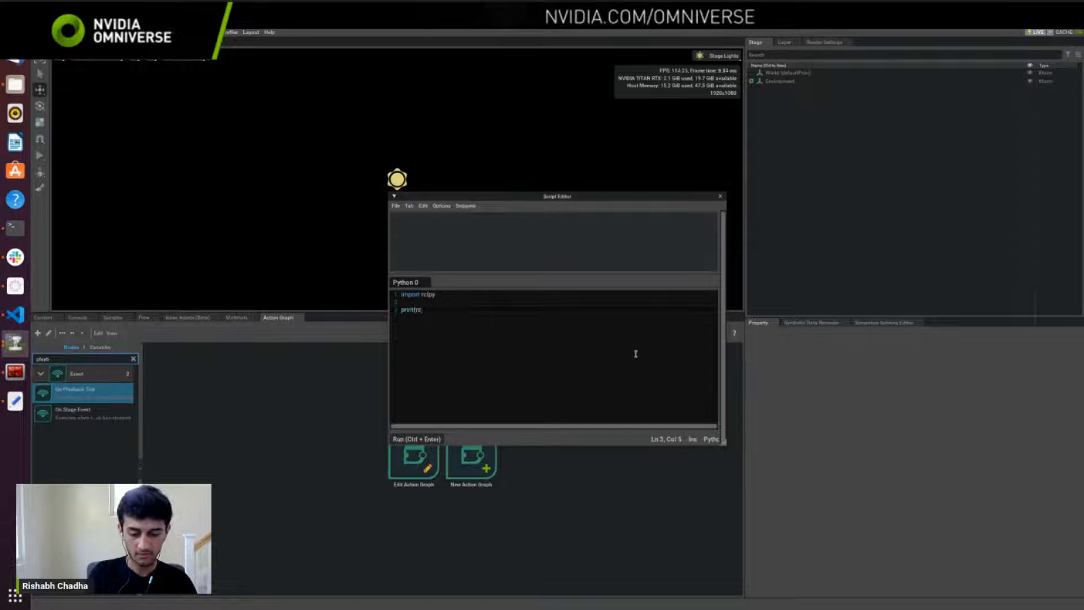
pyautogui.write('lpy')
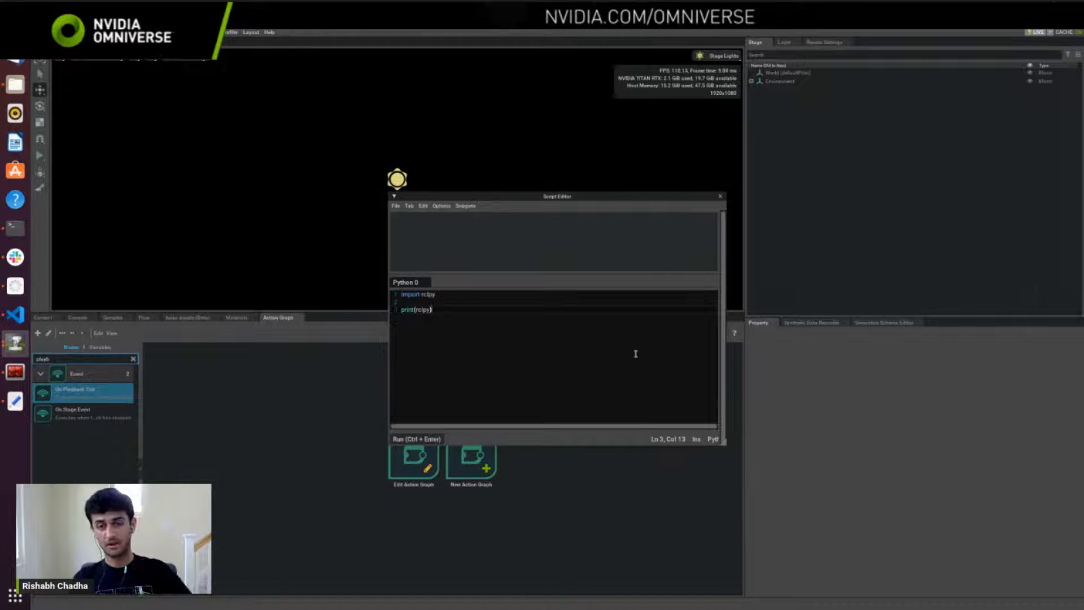
# Step: Run the script and read the full rclpy module path in its output
pyautogui.click(417, 439)
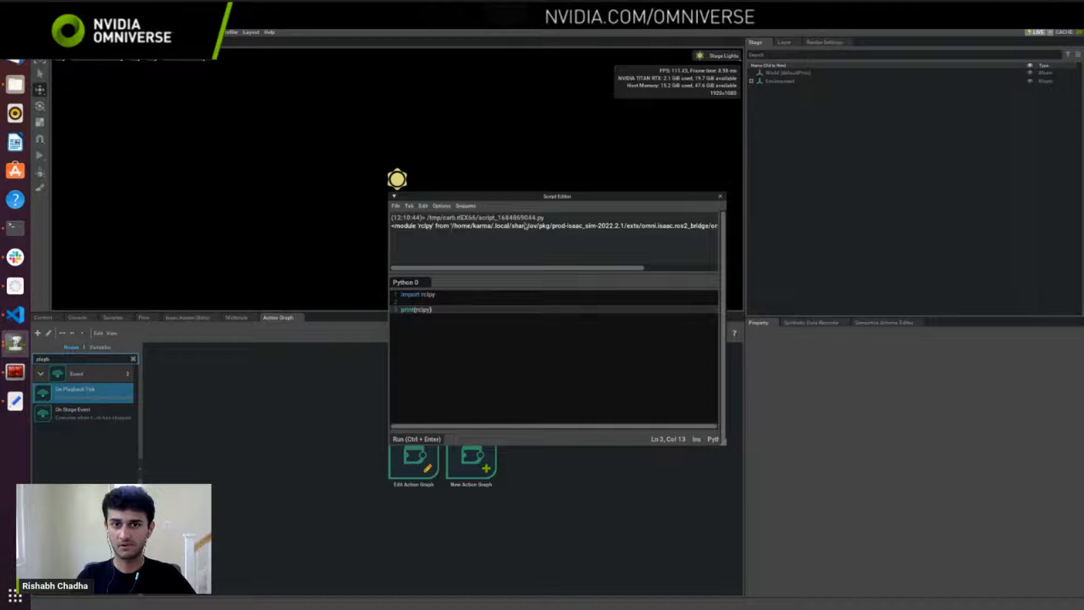
pyautogui.hscroll(5, 631, 271)
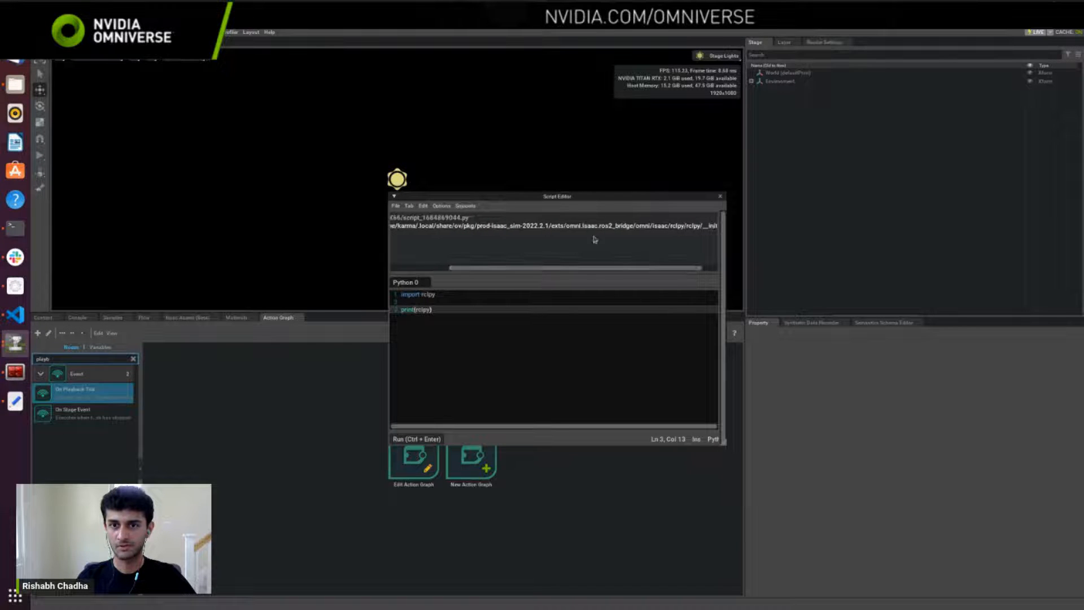
pyautogui.hscroll(2, 639, 272)
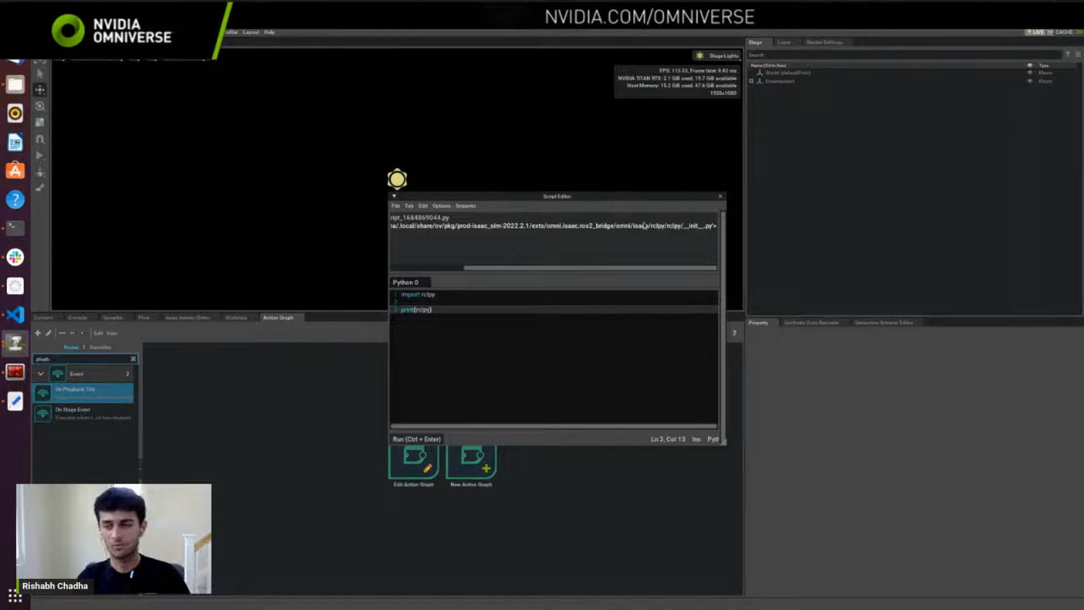
# Step: Close the Script Editor and load the ROS Navigation example scene
pyautogui.click(719, 196)
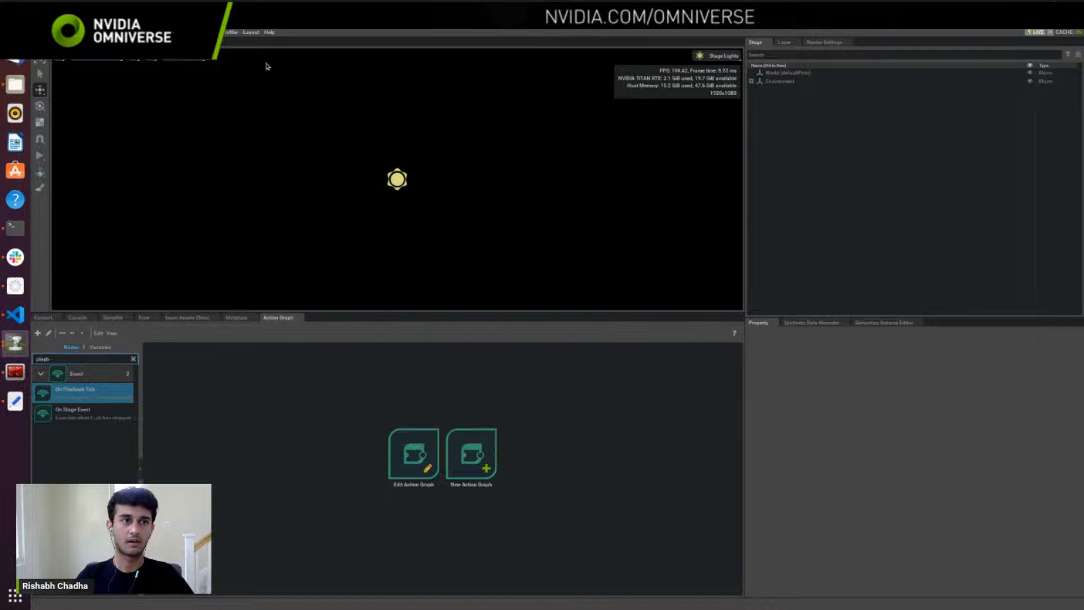
pyautogui.click(164, 32)
pyautogui.moveTo(164, 119)
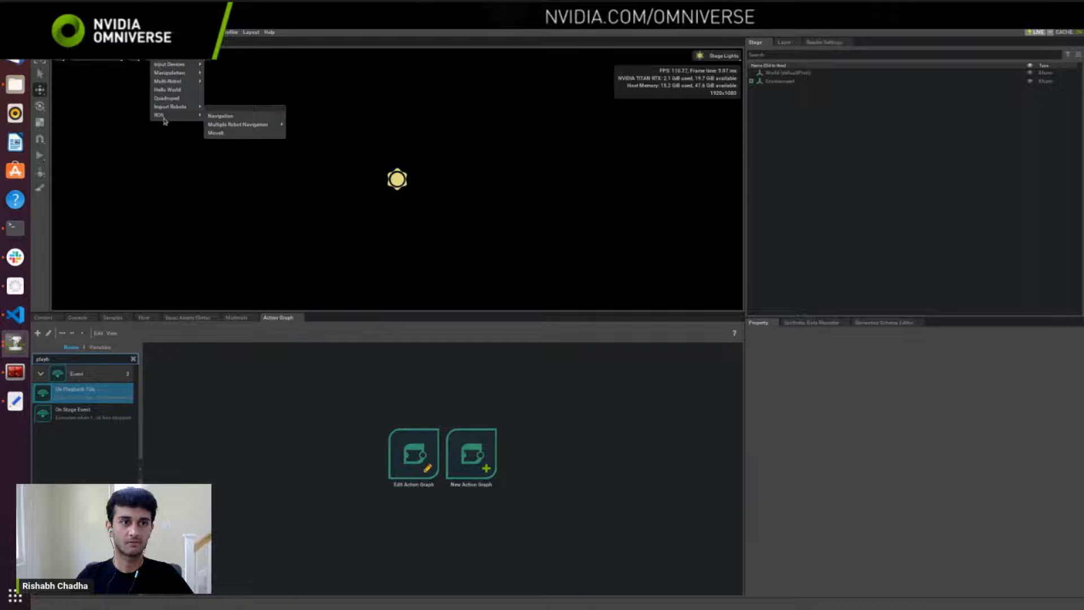
pyautogui.click(220, 116)
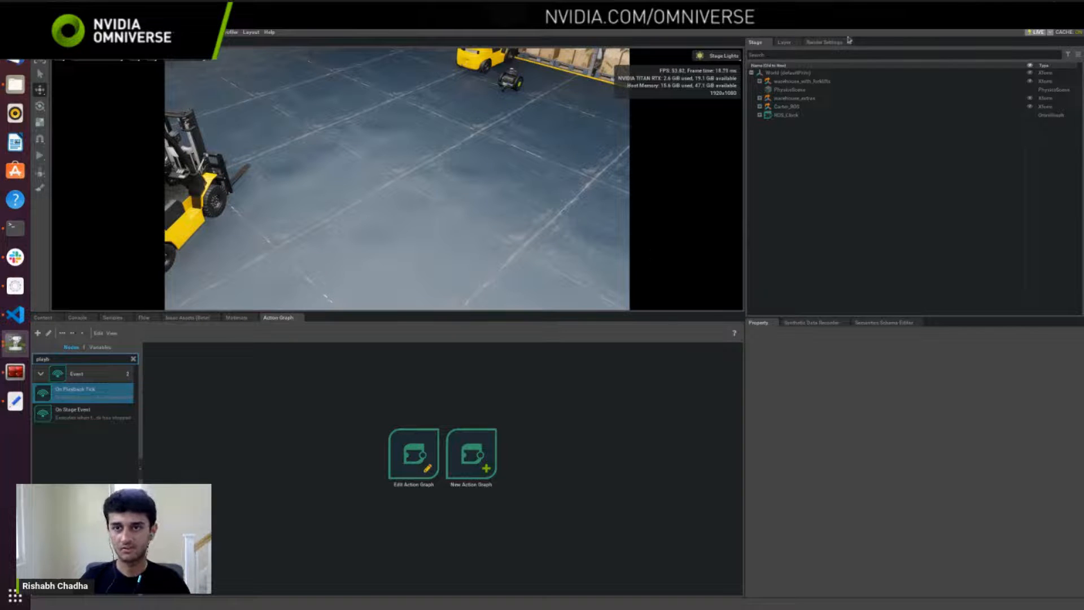
# Step: Open the ActionGraph under Carter_ROS in the graph editor and enlarge the editor's area in height and width
pyautogui.click(760, 107)
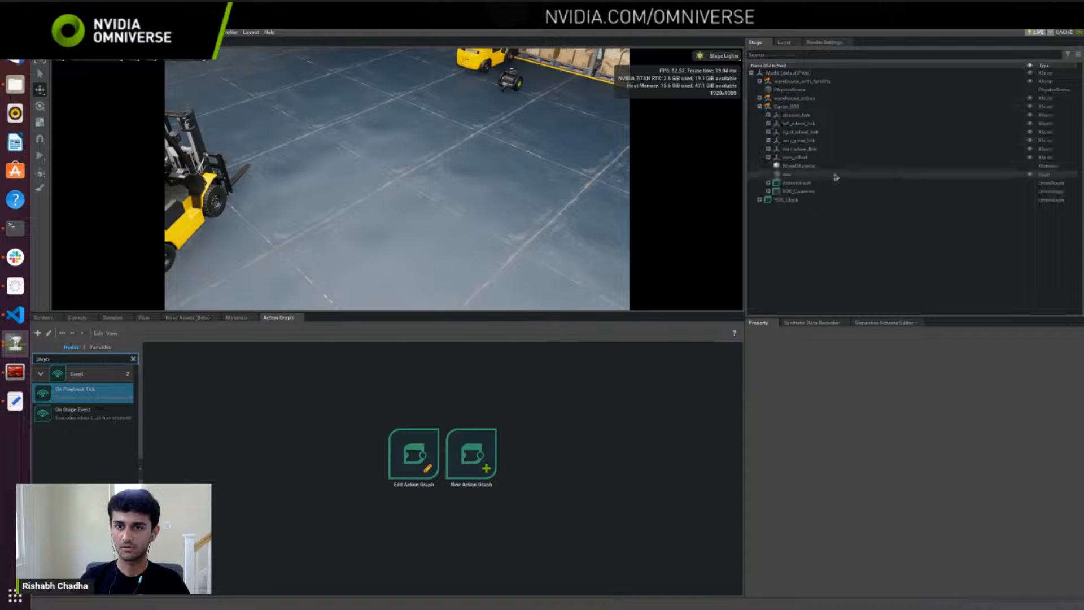
pyautogui.rightClick(799, 184)
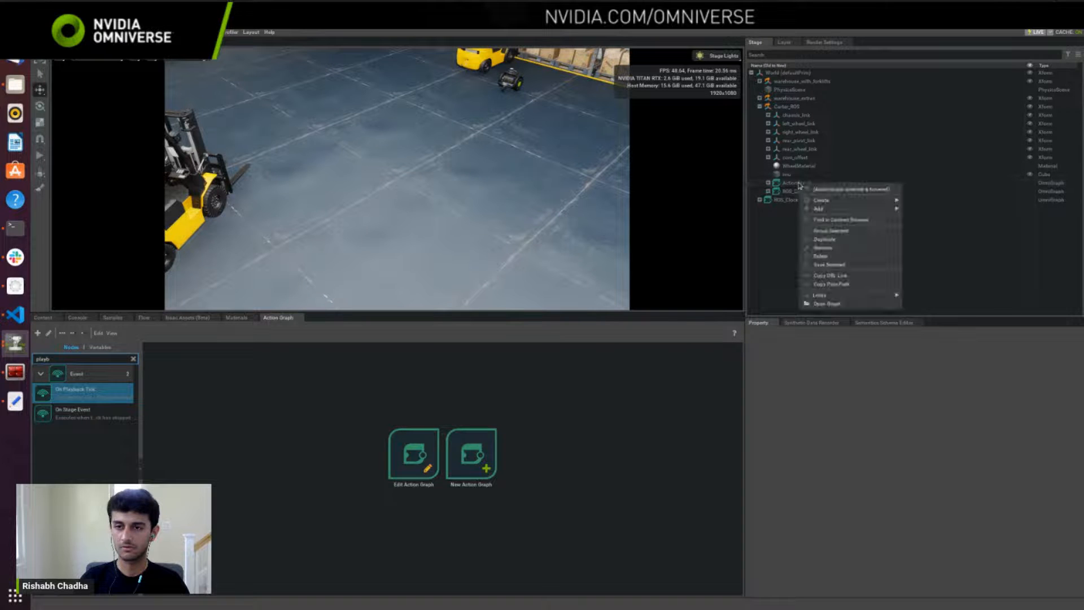
pyautogui.click(826, 304)
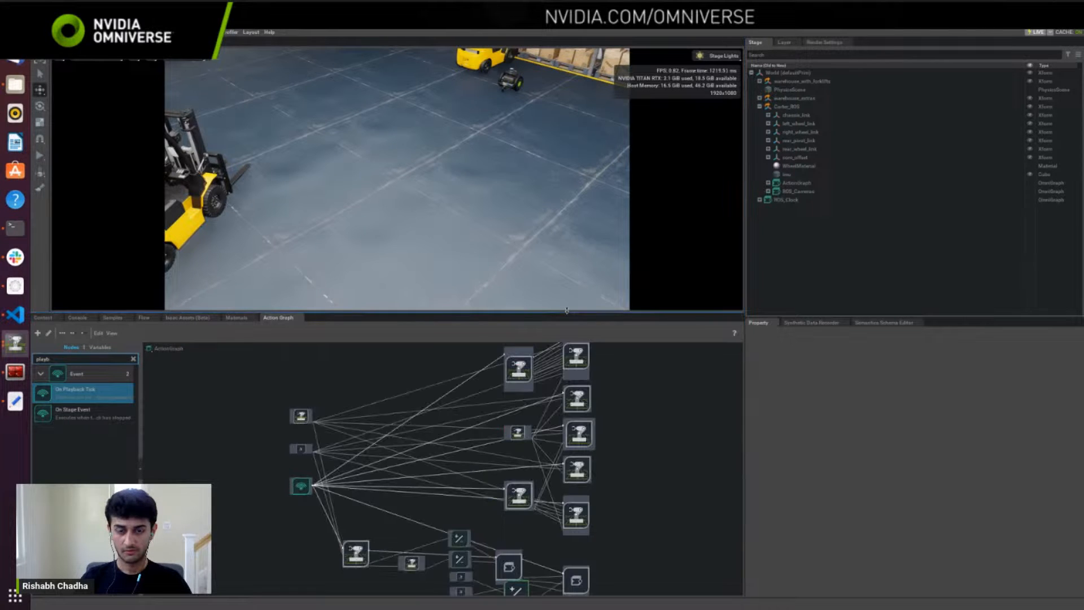
pyautogui.moveTo(568, 312); pyautogui.dragTo(568, 254)
pyautogui.moveTo(745, 406); pyautogui.dragTo(804, 407)
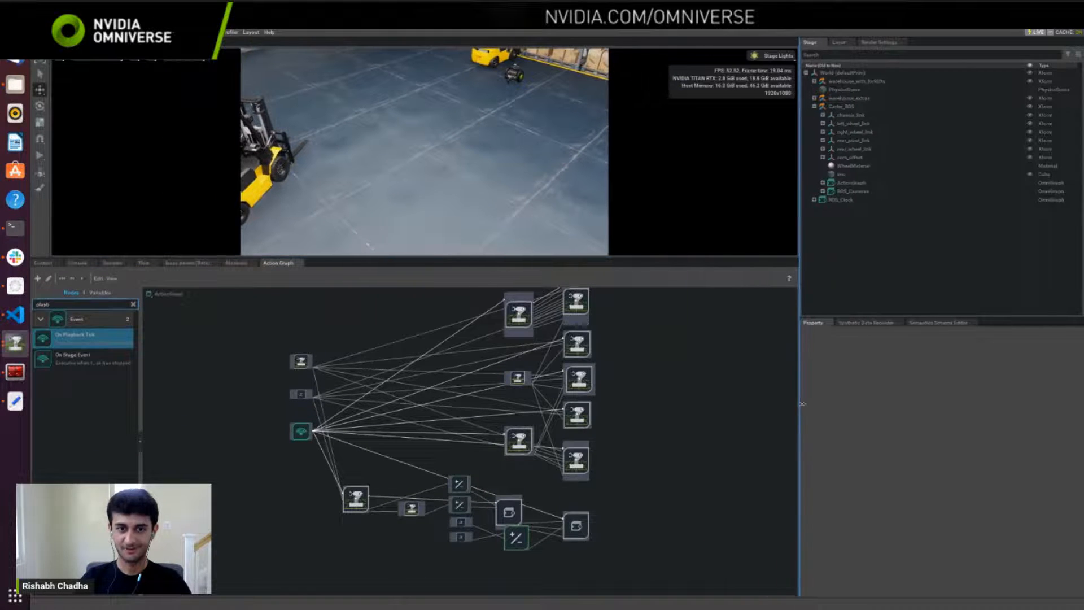
# Step: Examine the ROS2 Subscribe Twist node and its velocity connections leading to the Differential Controller
pyautogui.scroll(4, 531, 417)
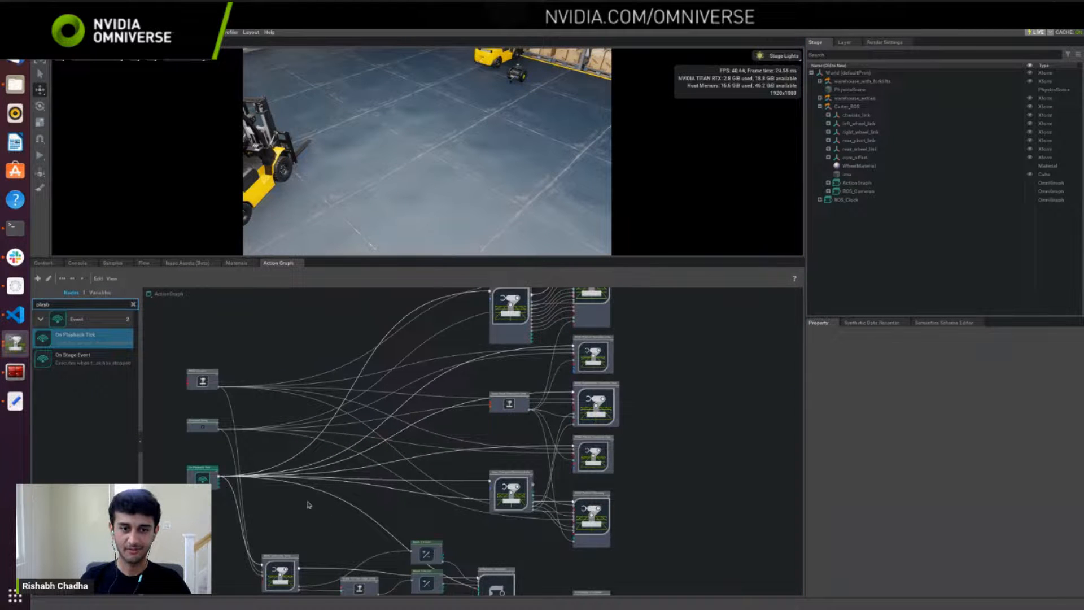
pyautogui.moveTo(307, 503); pyautogui.dragTo(375, 437, button='middle')
pyautogui.scroll(5, 388, 452)
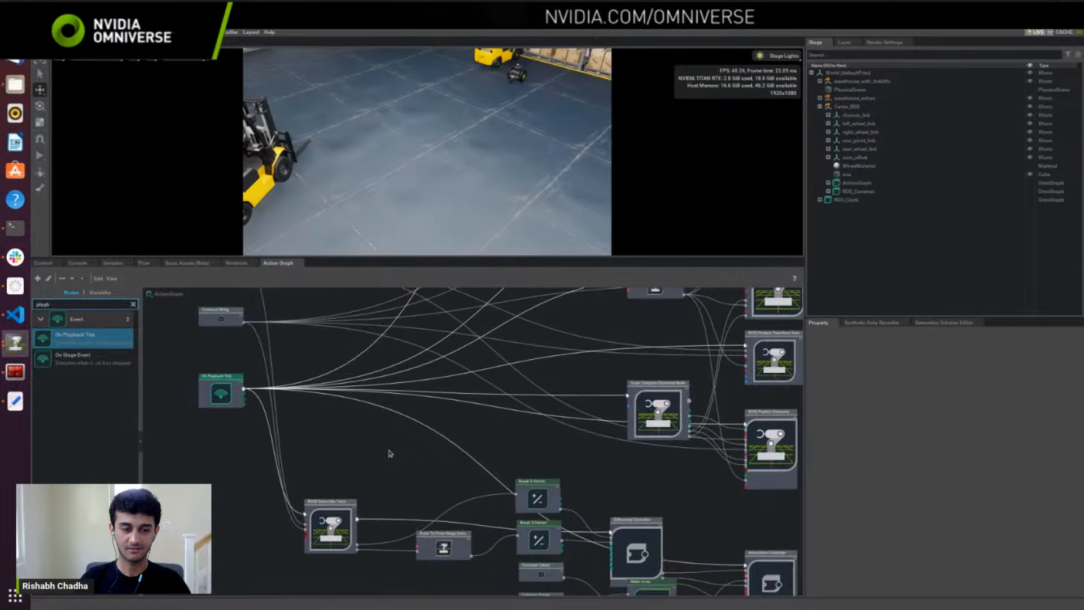
pyautogui.moveTo(346, 422); pyautogui.dragTo(365, 346, button='middle')
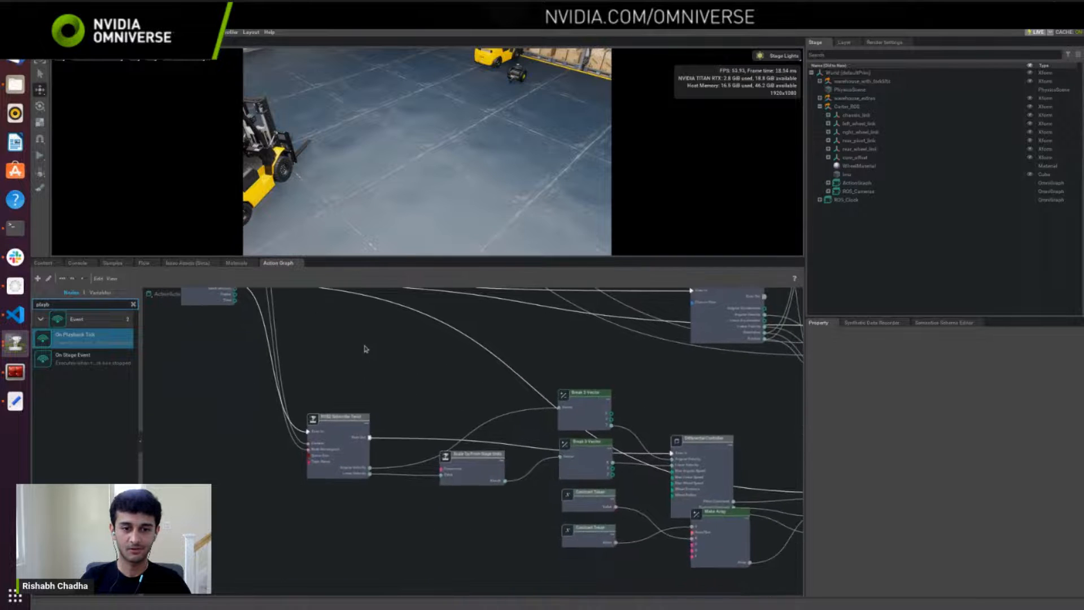
pyautogui.scroll(3, 376, 400)
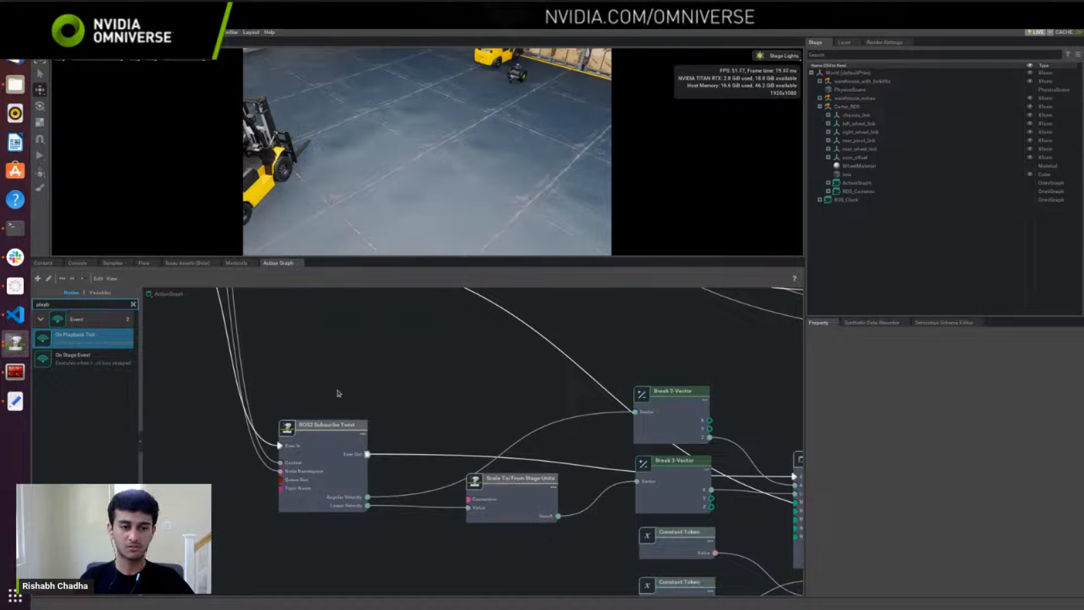
pyautogui.moveTo(489, 424); pyautogui.dragTo(452, 405, button='middle')
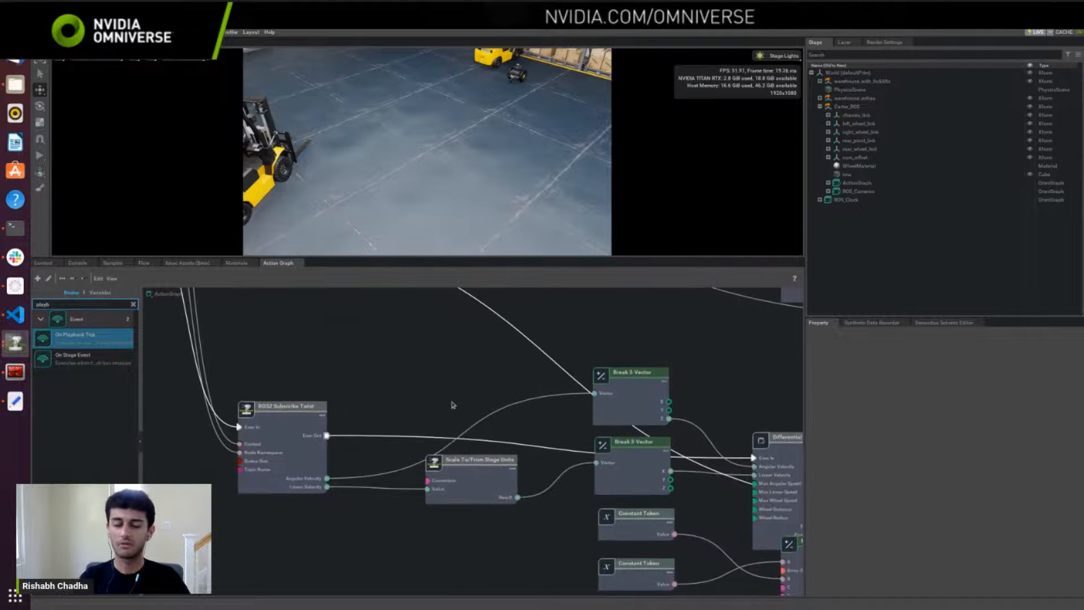
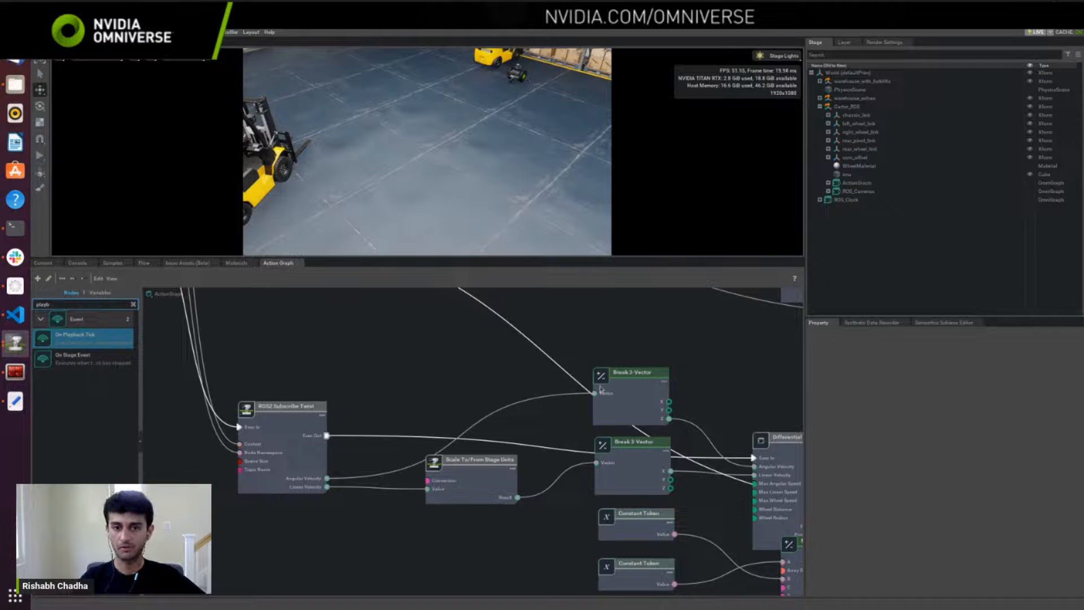
# Step: Examine the connections from the Break 3-Vector nodes through the Differential Controller to the Articulation Controller
pyautogui.moveTo(642, 493); pyautogui.dragTo(546, 440, button='middle')
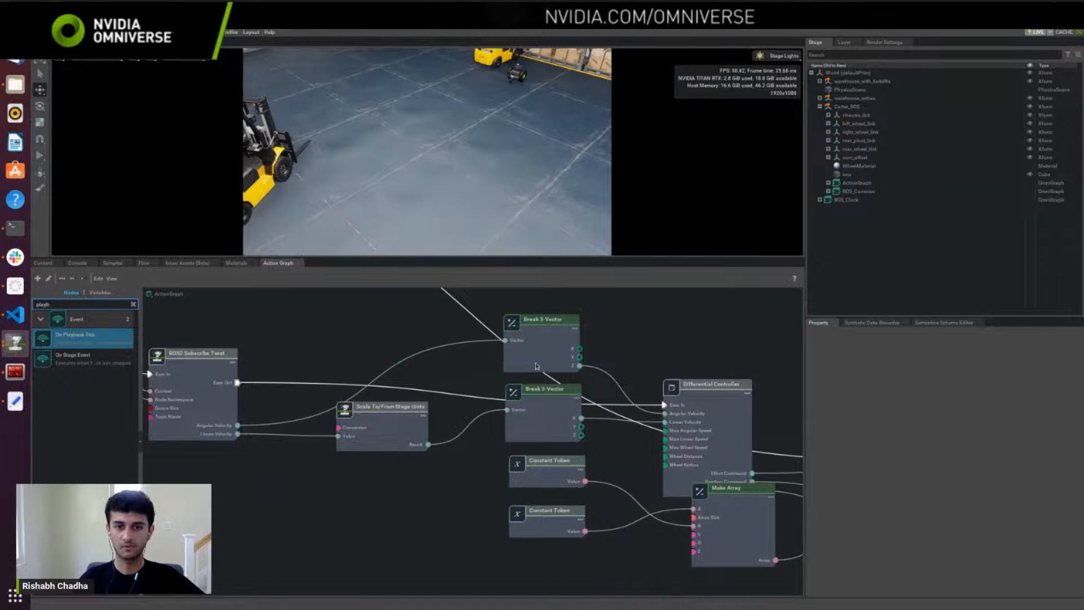
pyautogui.moveTo(603, 464); pyautogui.dragTo(509, 431, button='middle')
pyautogui.moveTo(686, 476); pyautogui.dragTo(524, 451, button='middle')
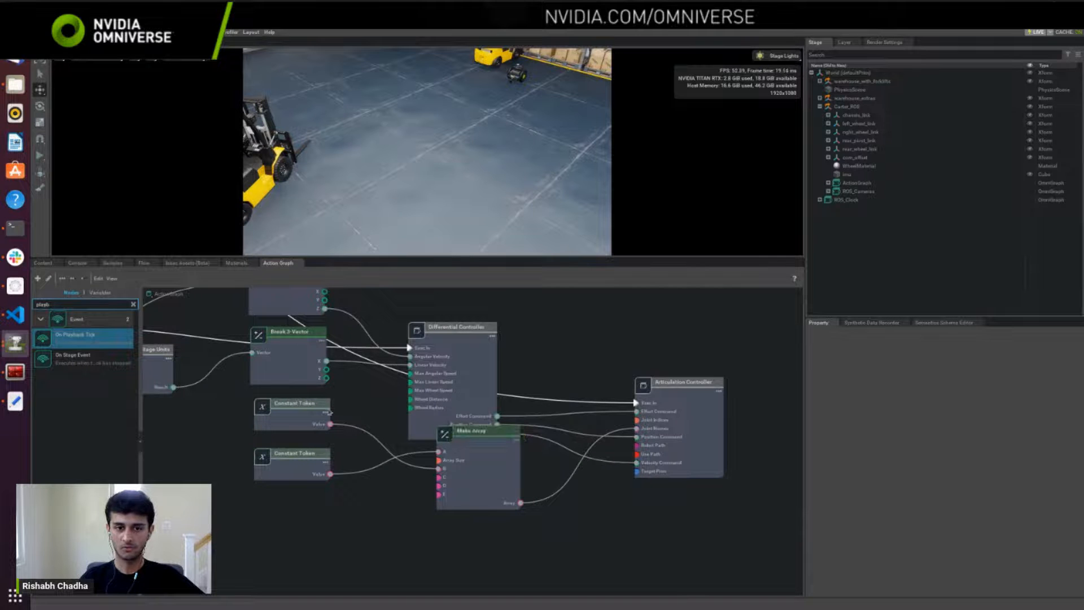
pyautogui.scroll(-5, 407, 412)
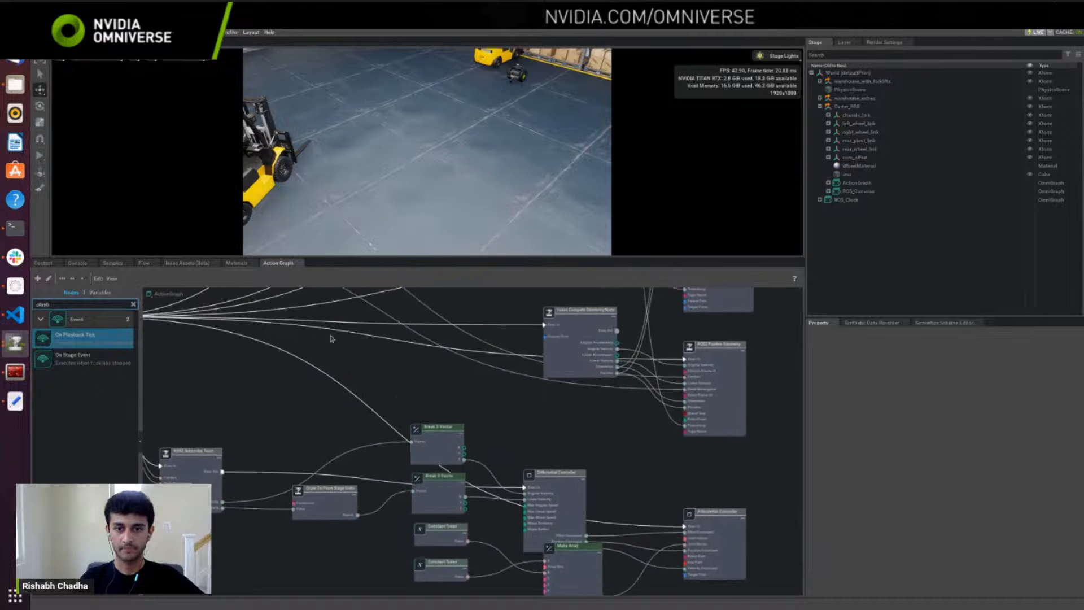
# Step: Inspect the Isaac Read Lidar Beams Node in the ActionGraph and the carter_lidar path in its lidar prim relationship
pyautogui.moveTo(332, 339); pyautogui.dragTo(444, 481, button='middle')
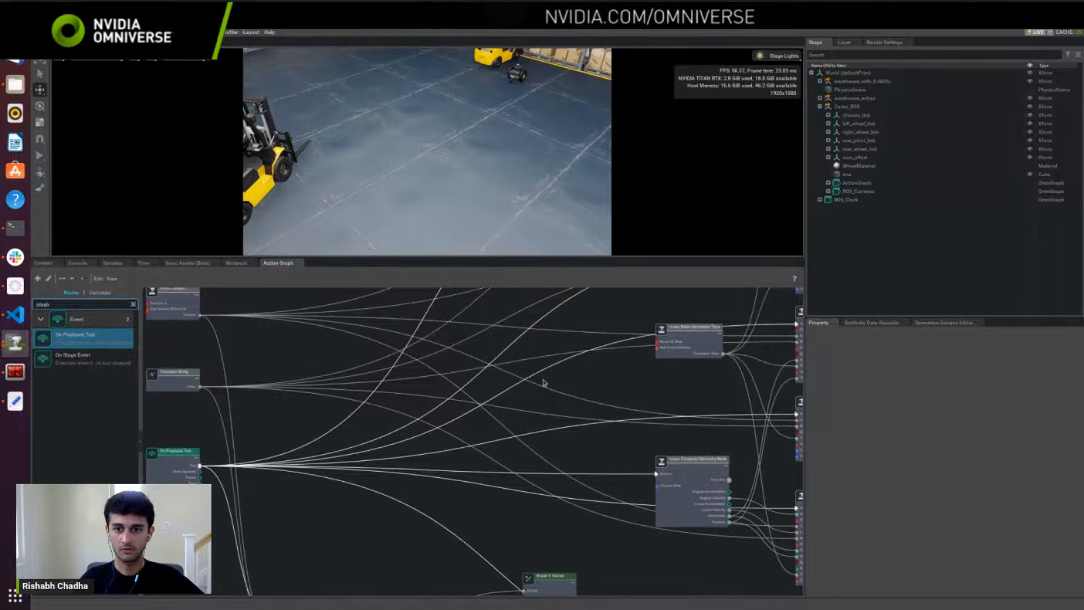
pyautogui.moveTo(542, 395); pyautogui.dragTo(502, 506, button='middle')
pyautogui.moveTo(573, 364); pyautogui.dragTo(524, 473, button='middle')
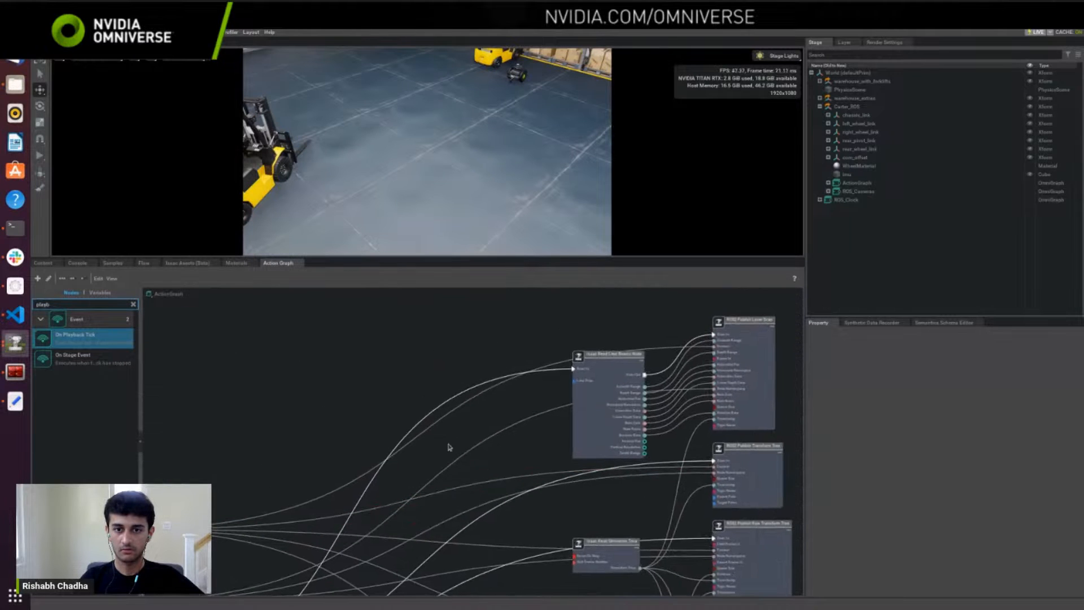
pyautogui.moveTo(357, 455); pyautogui.dragTo(514, 372, button='middle')
pyautogui.scroll(2, 459, 416)
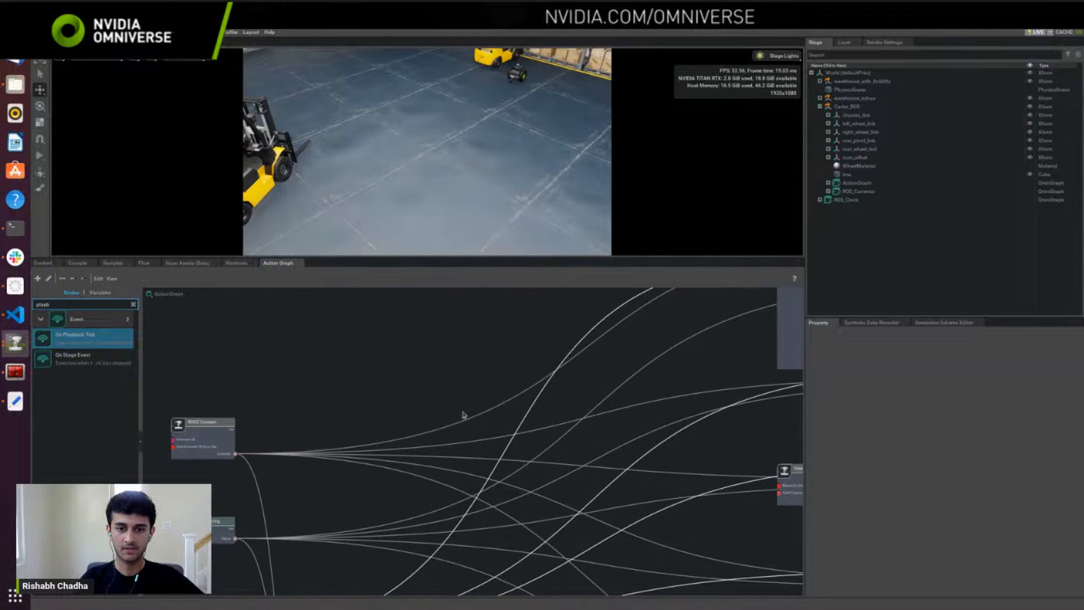
pyautogui.moveTo(603, 392); pyautogui.dragTo(384, 506, button='middle')
pyautogui.click(568, 439)
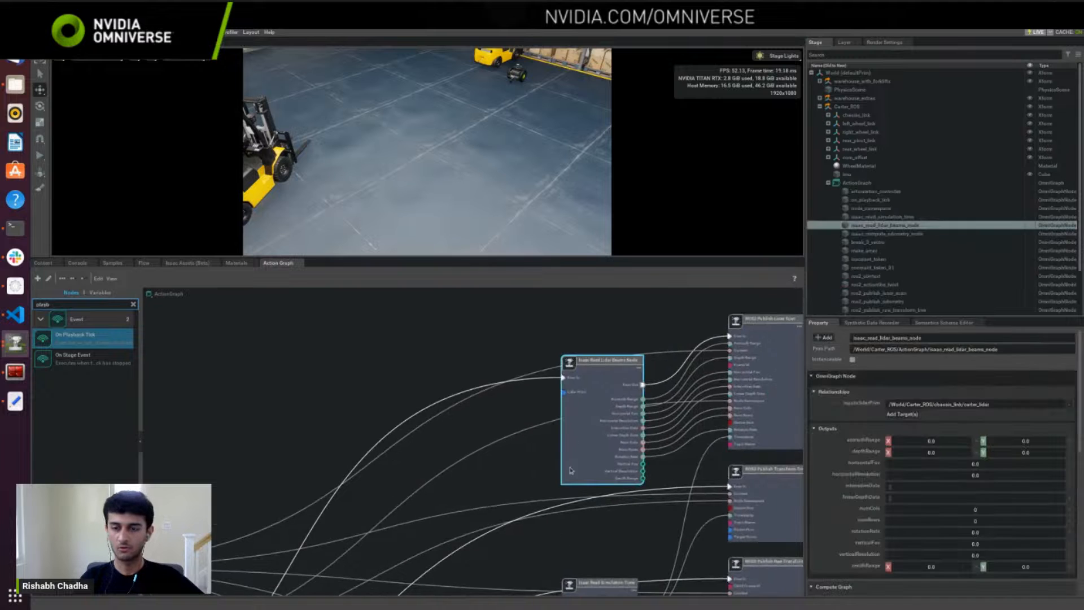
pyautogui.moveTo(603, 417); pyautogui.dragTo(543, 406, button='middle')
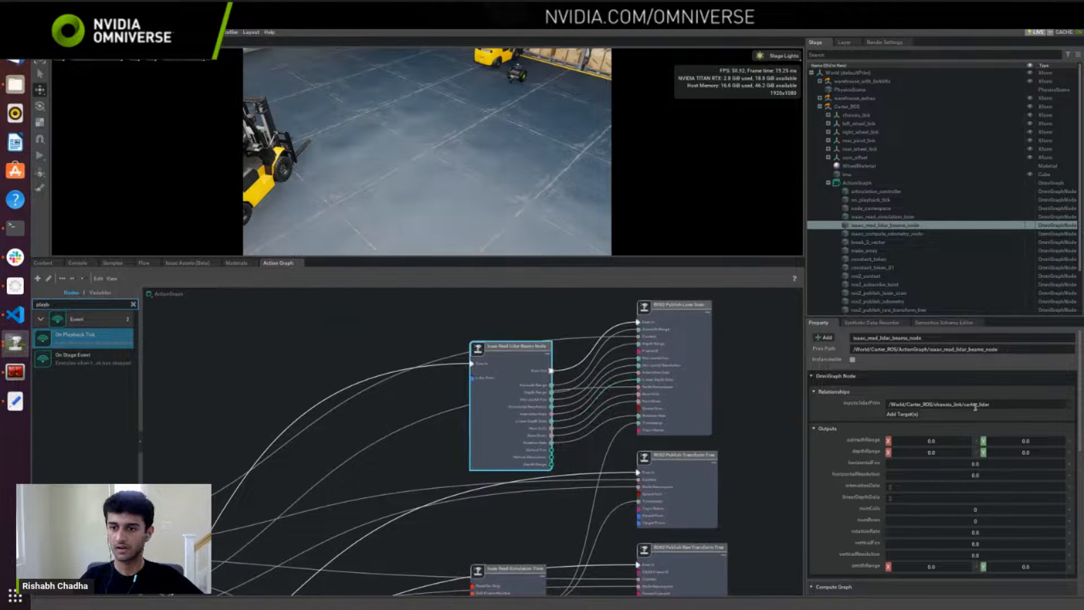
pyautogui.moveTo(1000, 405); pyautogui.dragTo(885, 404)
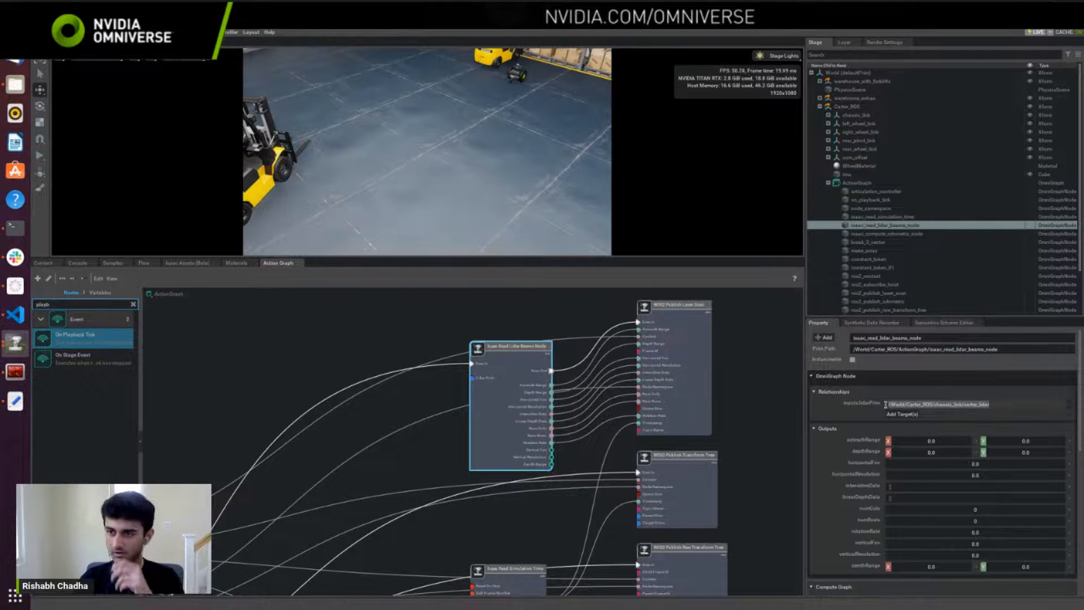
# Step: Inspect the properties of the ROS2 Publish Laser Scan node connected to the lidar beams node
pyautogui.scroll(2, 662, 433)
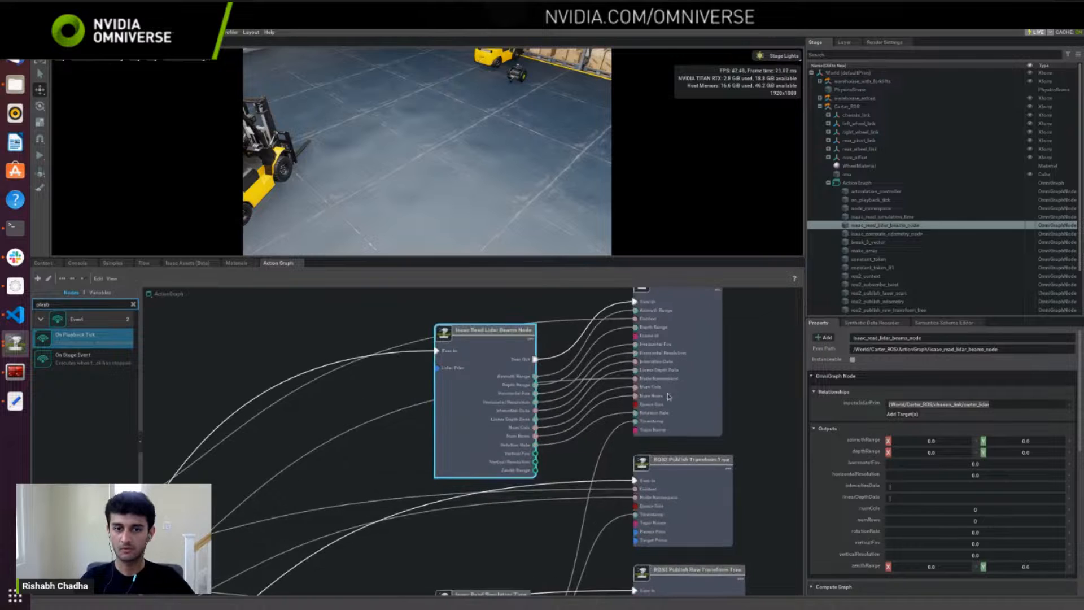
pyautogui.moveTo(692, 389); pyautogui.dragTo(671, 441, button='middle')
pyautogui.click(687, 386)
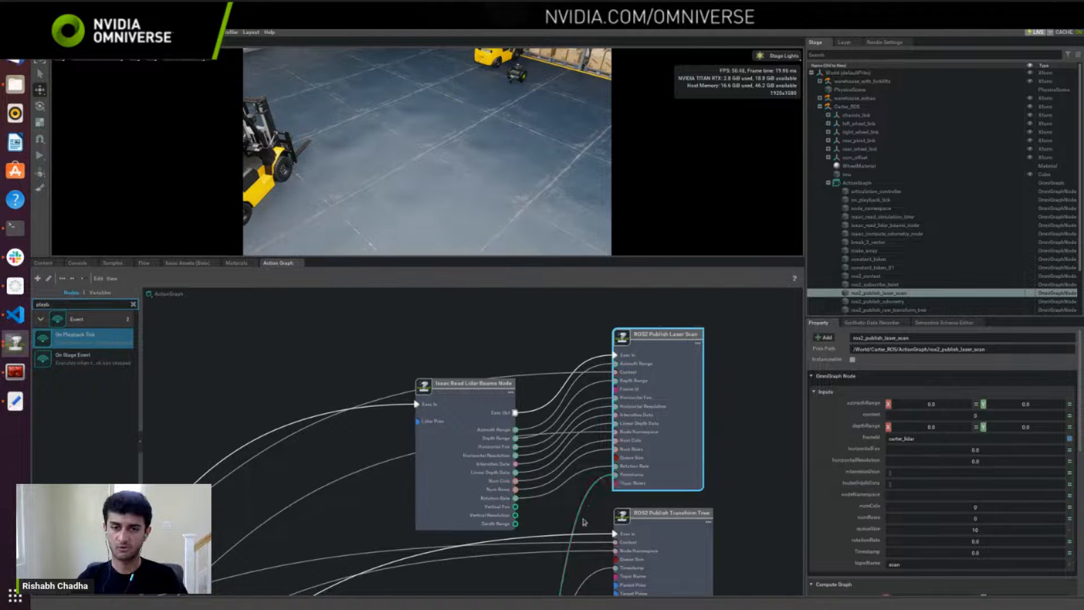
# Step: Examine the chain of ROS2 transform tree and odometry publisher nodes down to the Articulation Controller
pyautogui.moveTo(583, 520); pyautogui.dragTo(516, 377, button='middle')
pyautogui.moveTo(561, 460); pyautogui.dragTo(553, 352, button='middle')
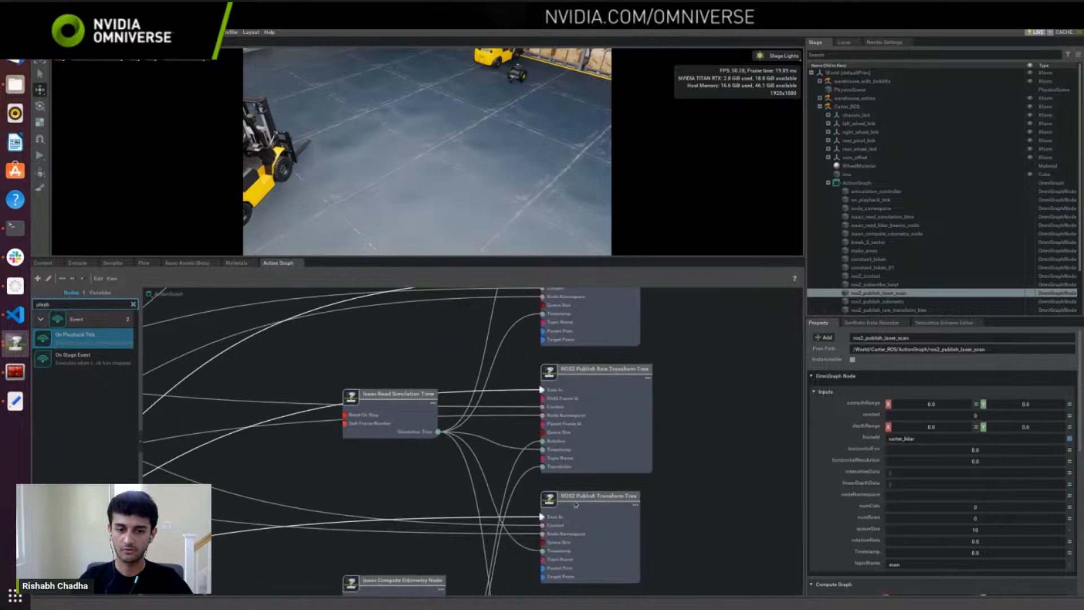
pyautogui.moveTo(572, 509); pyautogui.dragTo(614, 351, button='middle')
pyautogui.moveTo(628, 479); pyautogui.dragTo(585, 375, button='middle')
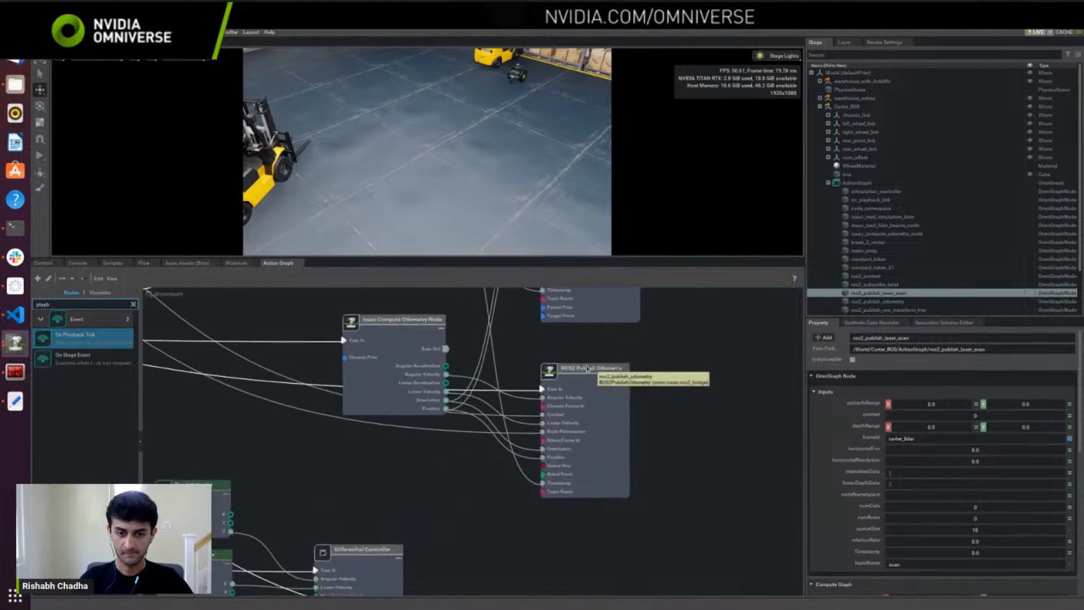
pyautogui.moveTo(528, 498); pyautogui.dragTo(552, 351, button='middle')
pyautogui.moveTo(587, 470); pyautogui.dragTo(578, 443, button='middle')
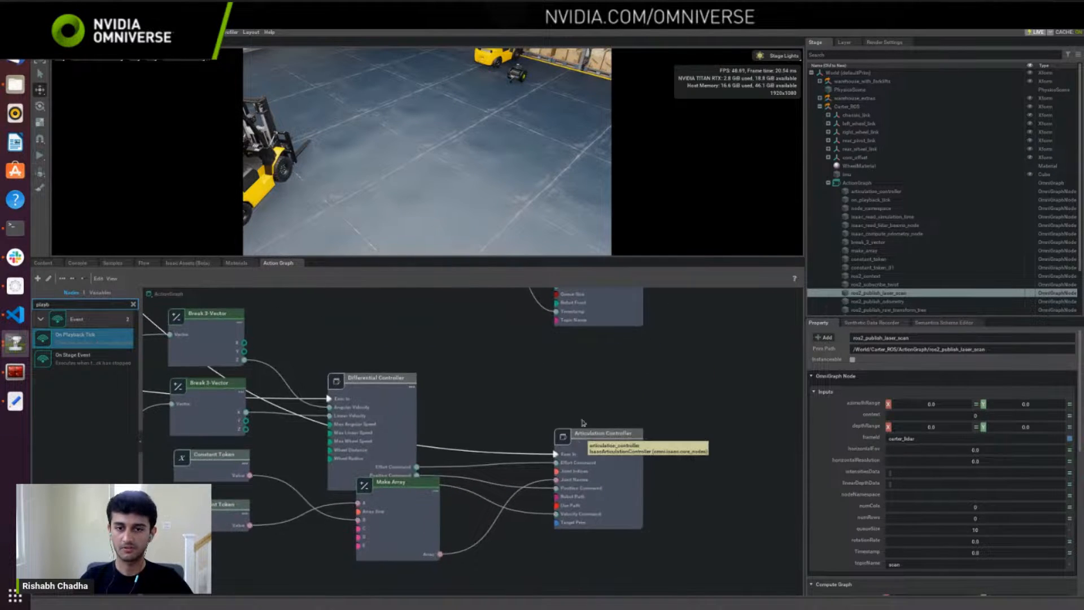
# Step: Inspect the ROS2 Publish Odometry node and the parent and target prims of the ROS2 Publish Transform Tree node above it
pyautogui.moveTo(594, 341); pyautogui.dragTo(646, 480, button='middle')
pyautogui.scroll(-1, 611, 446)
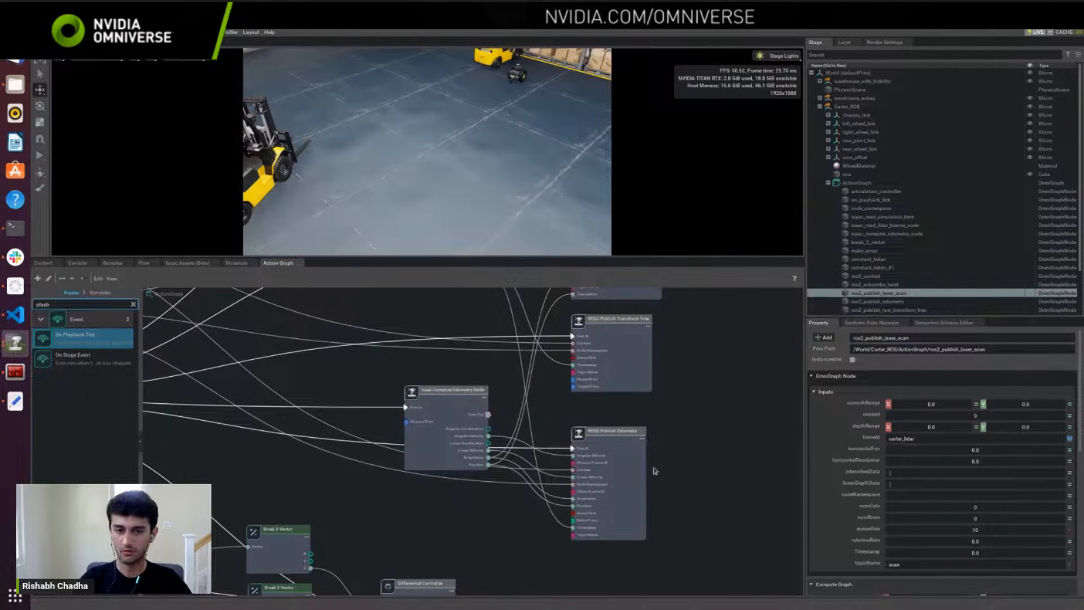
pyautogui.click(633, 467)
pyautogui.click(649, 367)
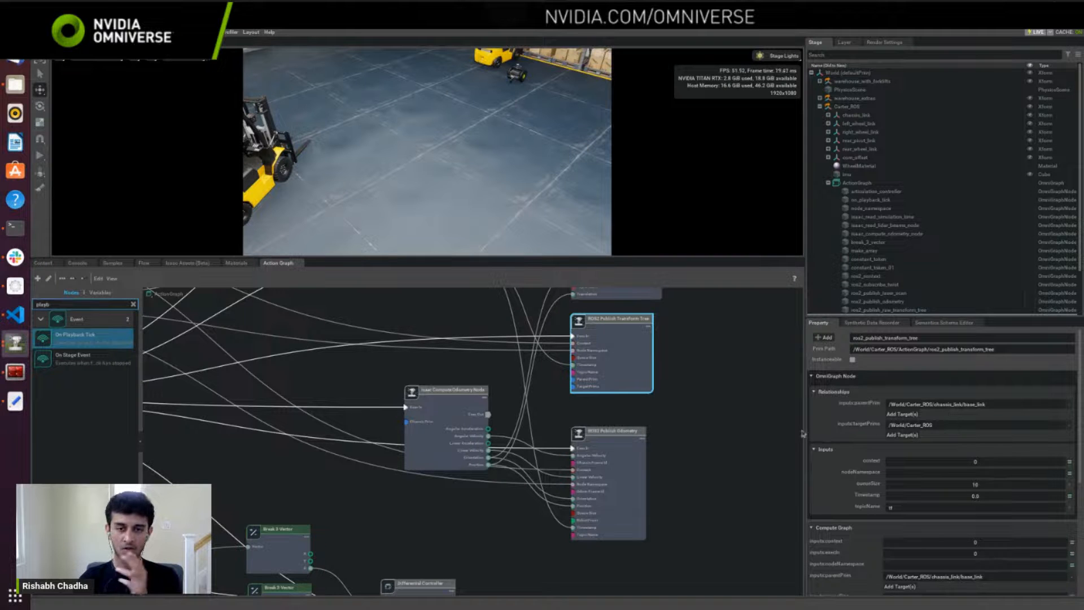
pyautogui.moveTo(708, 408); pyautogui.dragTo(715, 472, button='middle')
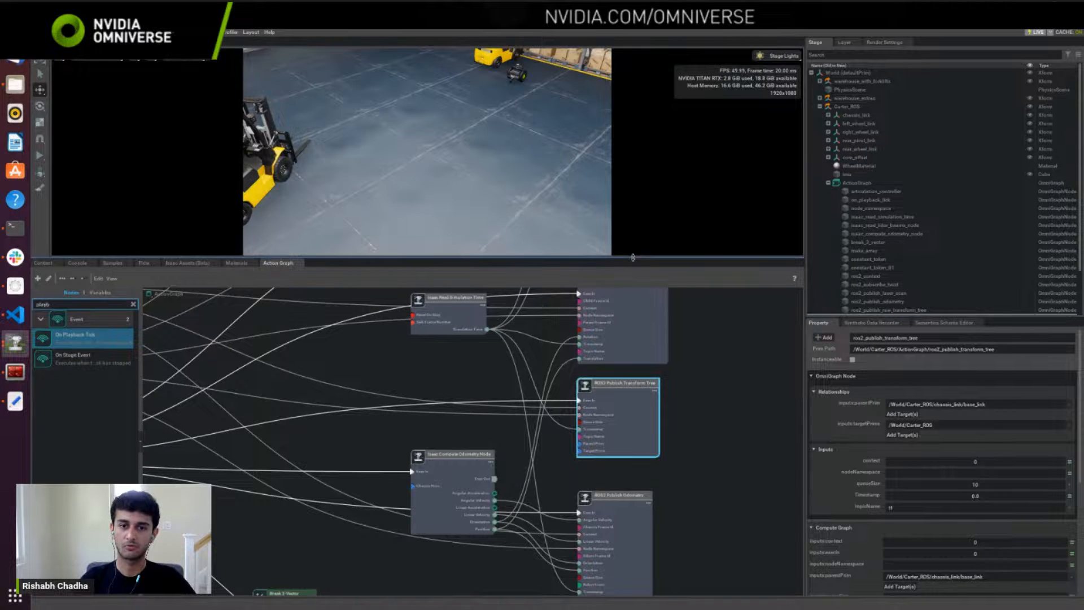
# Step: Enlarge the viewport above the graph editor, select the Isaac Read Simulation Time node and start the simulation
pyautogui.moveTo(629, 262); pyautogui.dragTo(648, 359)
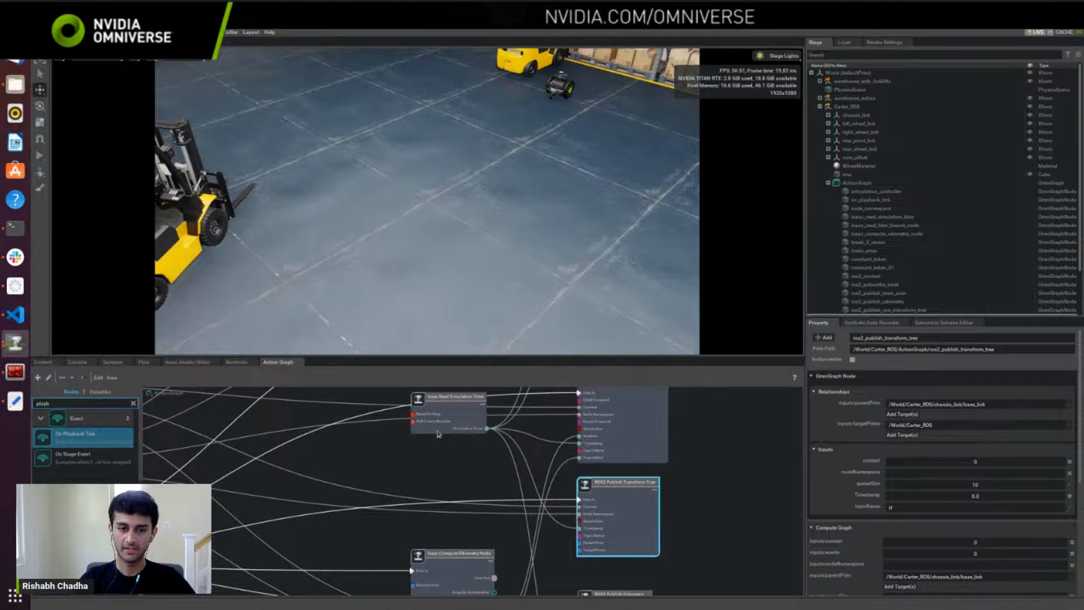
pyautogui.click(439, 432)
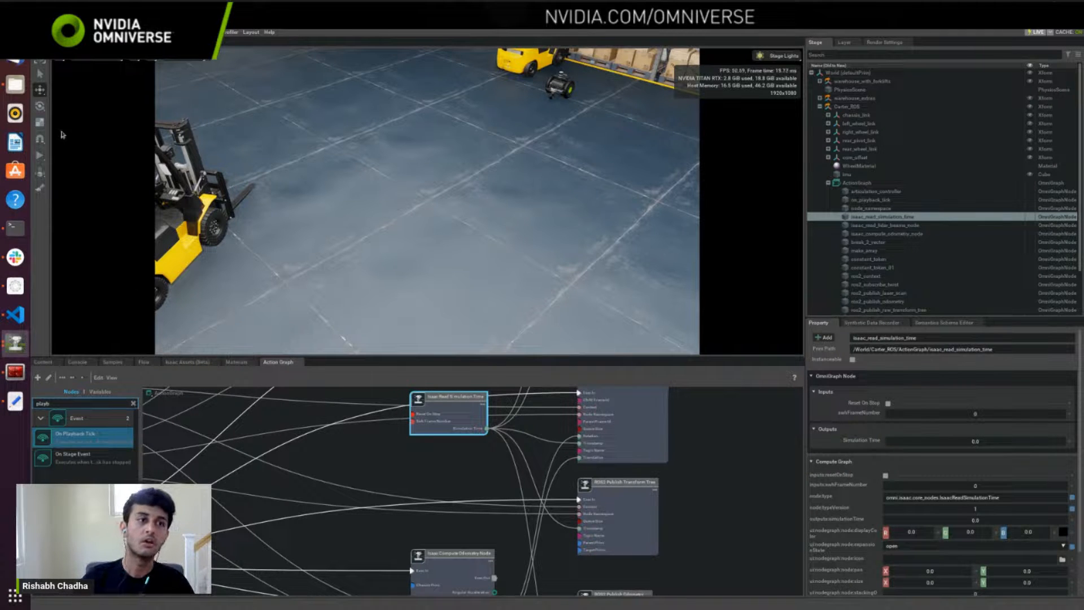
pyautogui.click(40, 155)
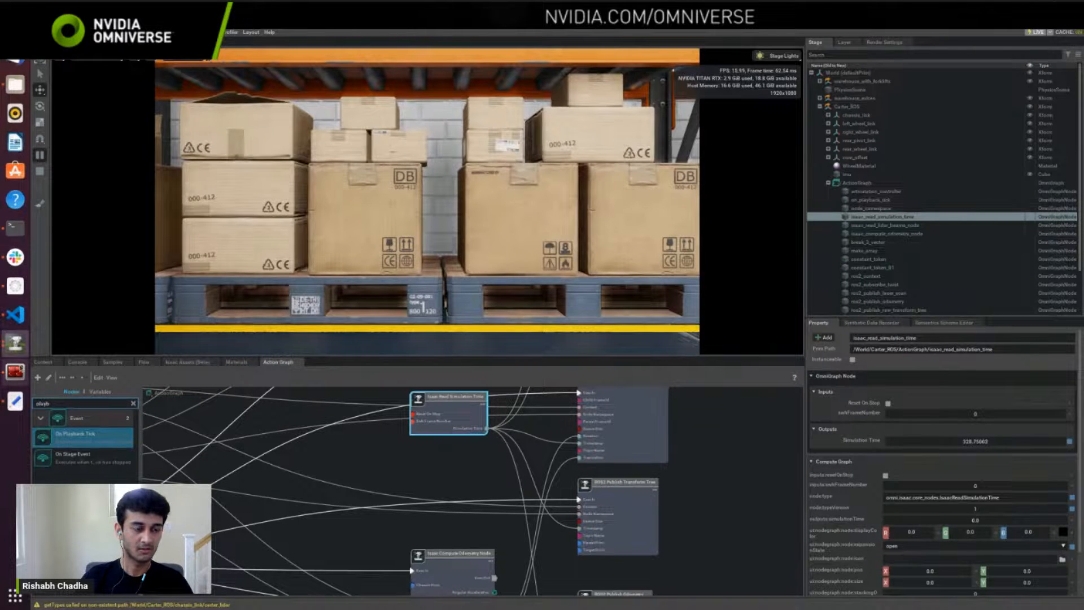
# Step: Open a terminal from the Isaac Sim install folder in the file manager, print the working directory, copy its path and close that terminal
pyautogui.click(16, 371)
pyautogui.click(15, 85)
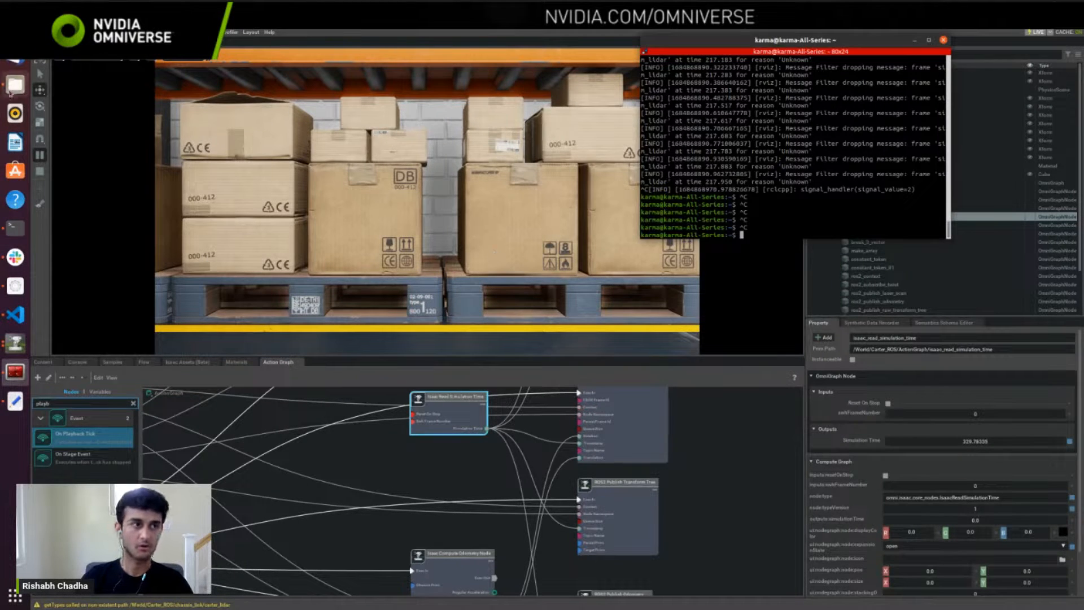
pyautogui.rightClick(411, 298)
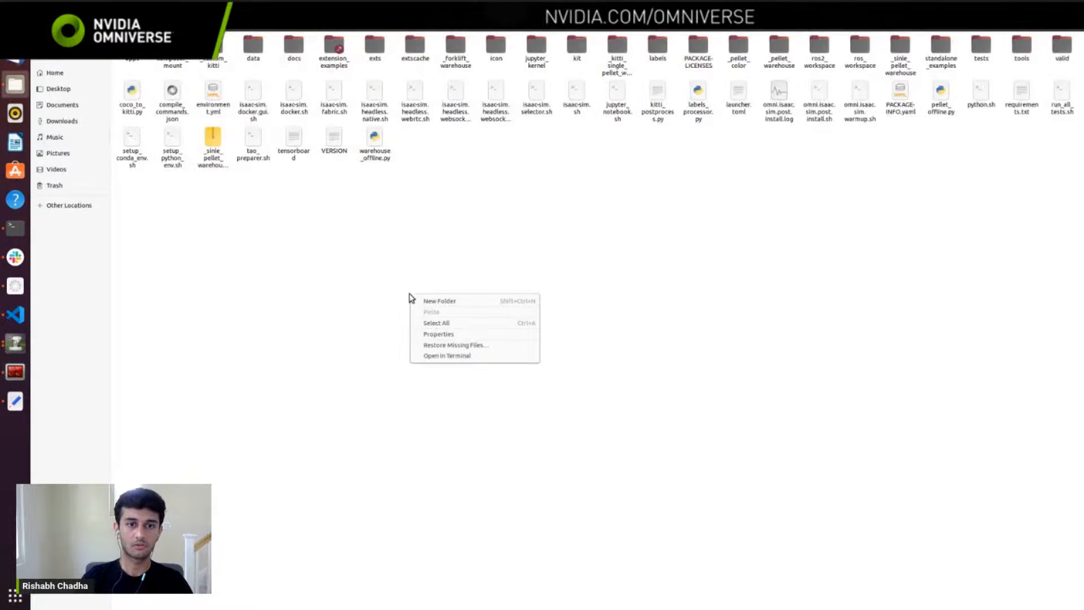
pyautogui.click(443, 355)
pyautogui.write('pwd')
pyautogui.press('Return')
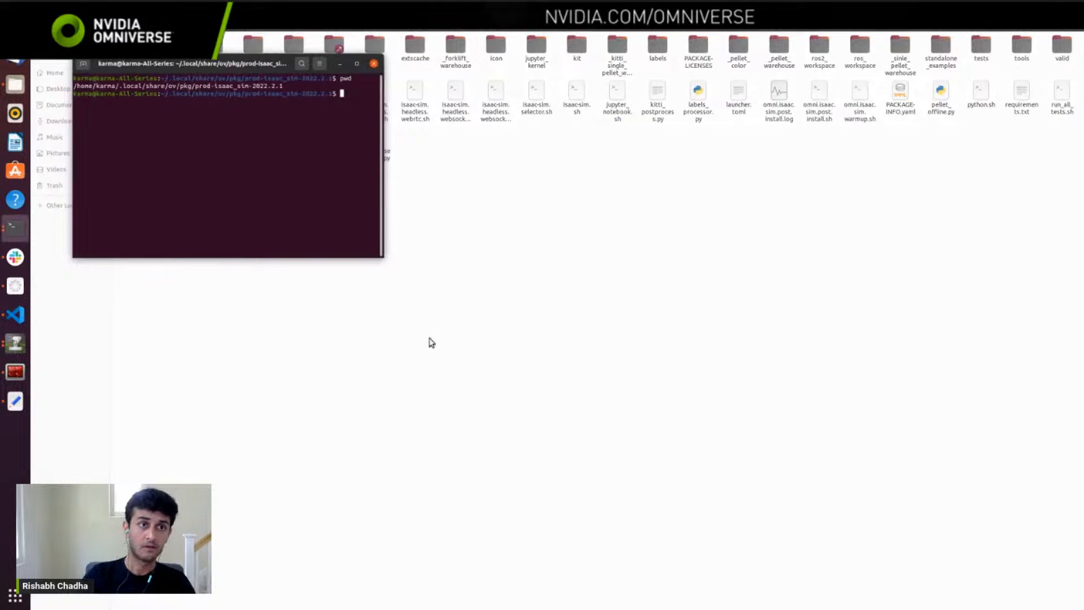
pyautogui.moveTo(283, 86); pyautogui.dragTo(70, 85)
pyautogui.hotkey('ctrl', 'c')
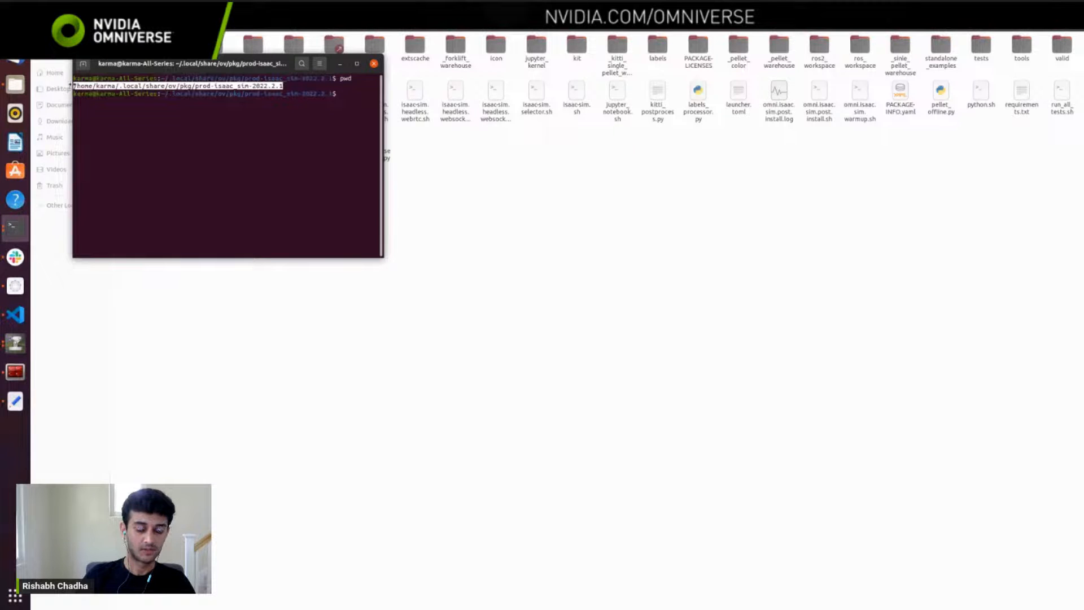
pyautogui.click(373, 63)
# Step: Switch to the existing terminal and change directory to the copied prod-isaac_sim-2022.2.1 path, and from there into ros2_workspace
pyautogui.hotkey('alt', 'Tab')
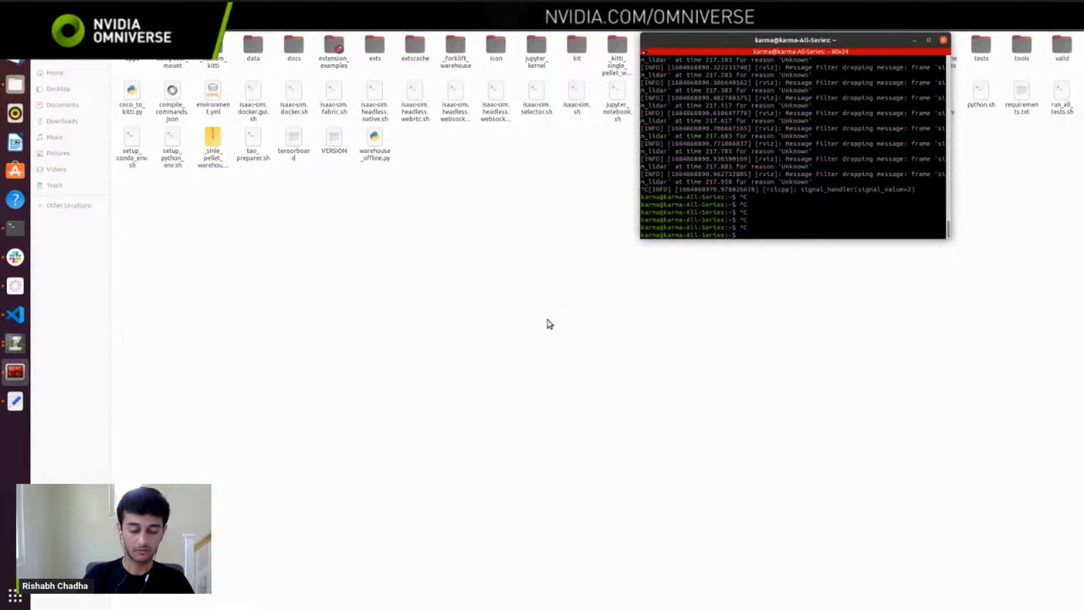
pyautogui.write('cd')
pyautogui.hotkey('ctrl', 'shift', 'v')
pyautogui.press('Return')
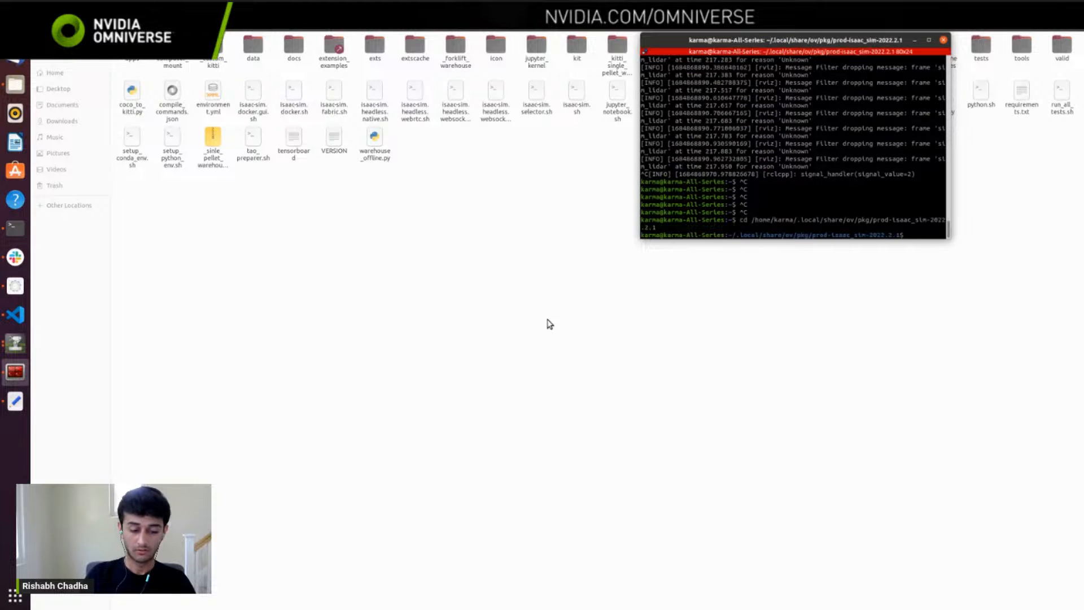
pyautogui.write('cd ros2')
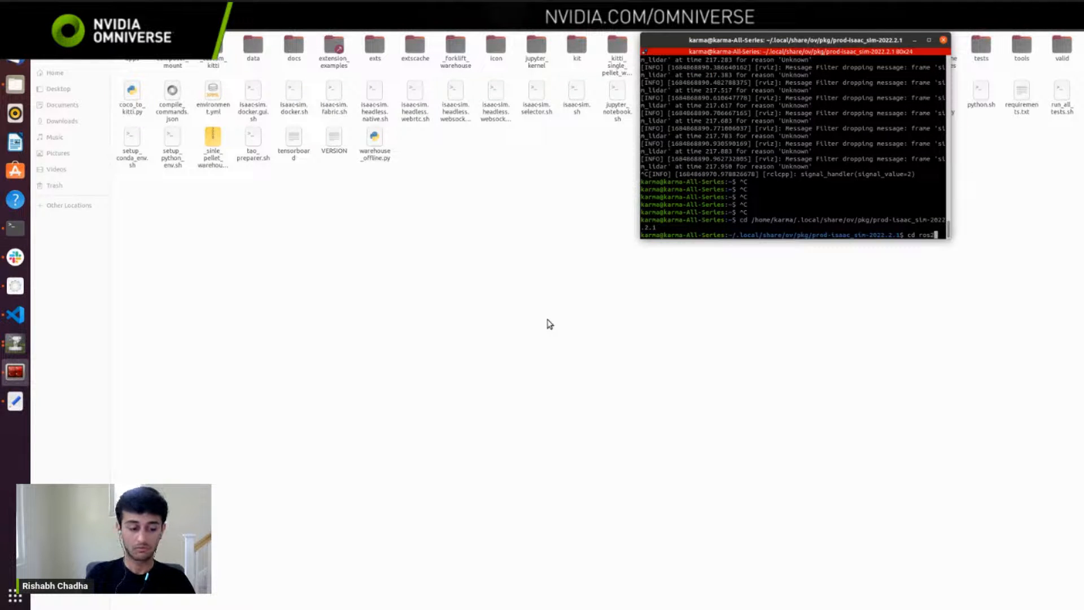
pyautogui.press('Tab')
pyautogui.press('Return')
# Step: Browse to the navigation folder inside ros2_workspace/src in the file manager and look into its description package
pyautogui.click(550, 324)
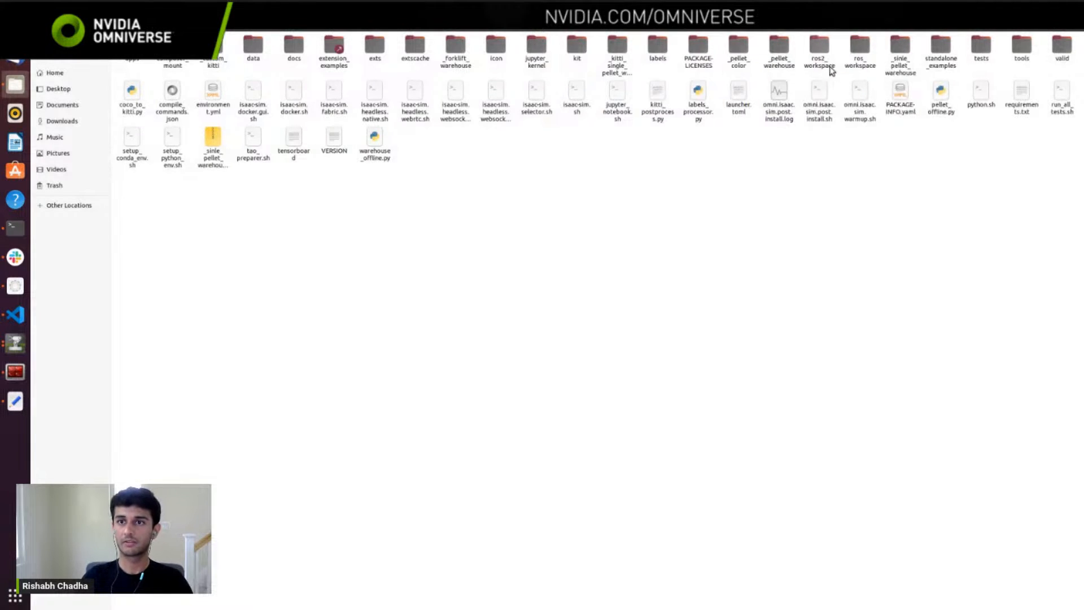
pyautogui.doubleClick(820, 50)
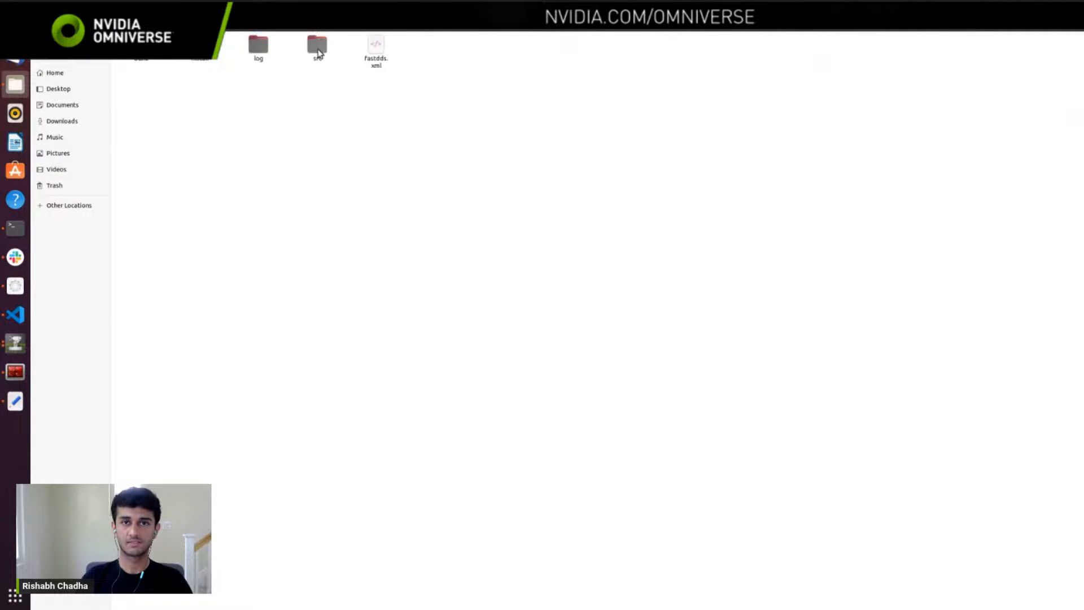
pyautogui.doubleClick(317, 48)
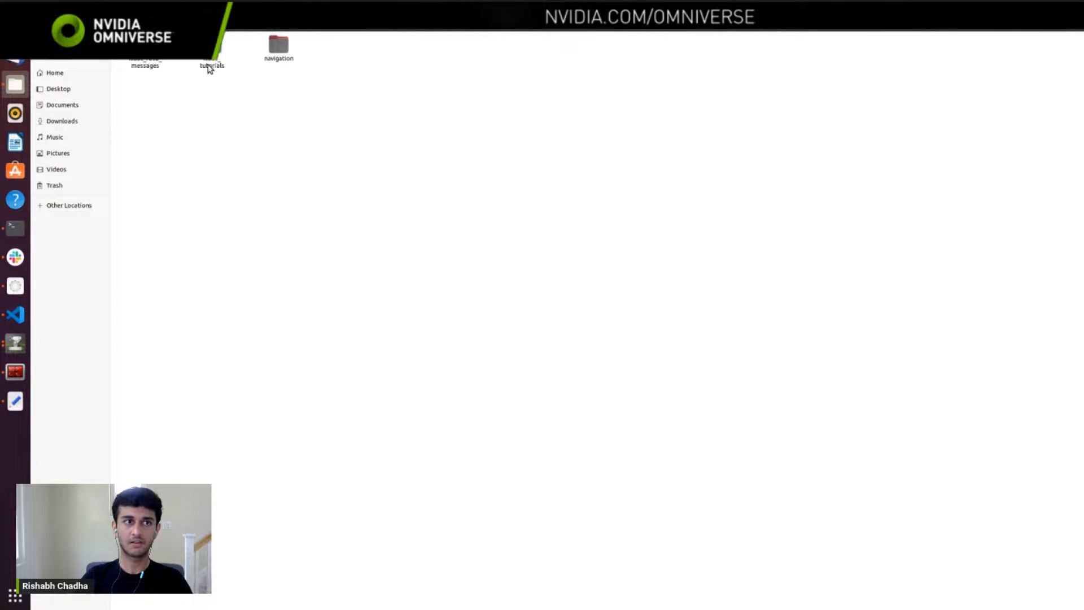
pyautogui.doubleClick(279, 46)
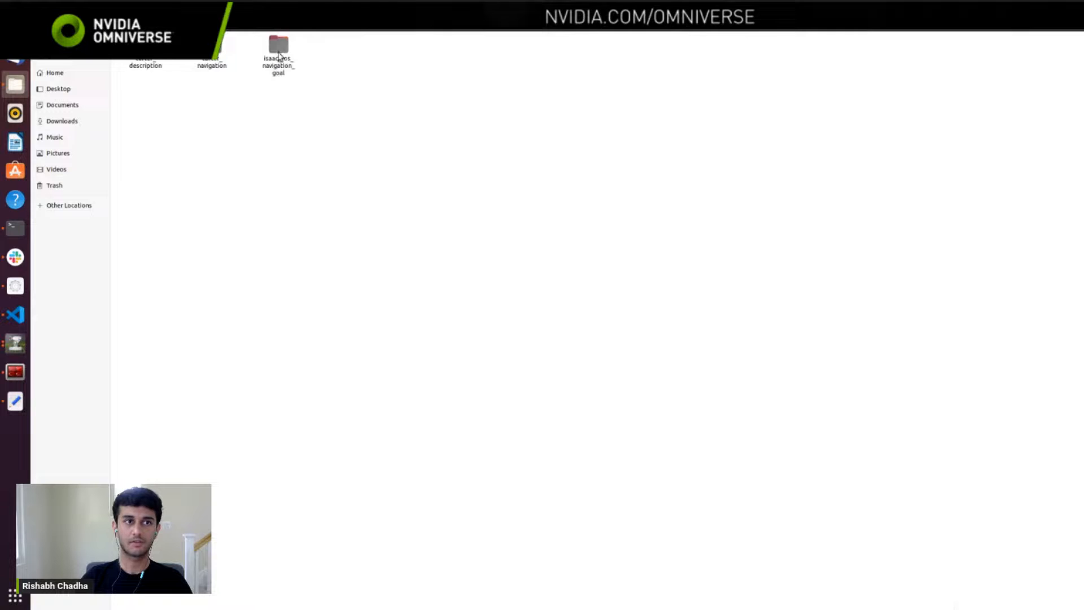
pyautogui.doubleClick(148, 65)
pyautogui.hotkey('alt', 'Left')
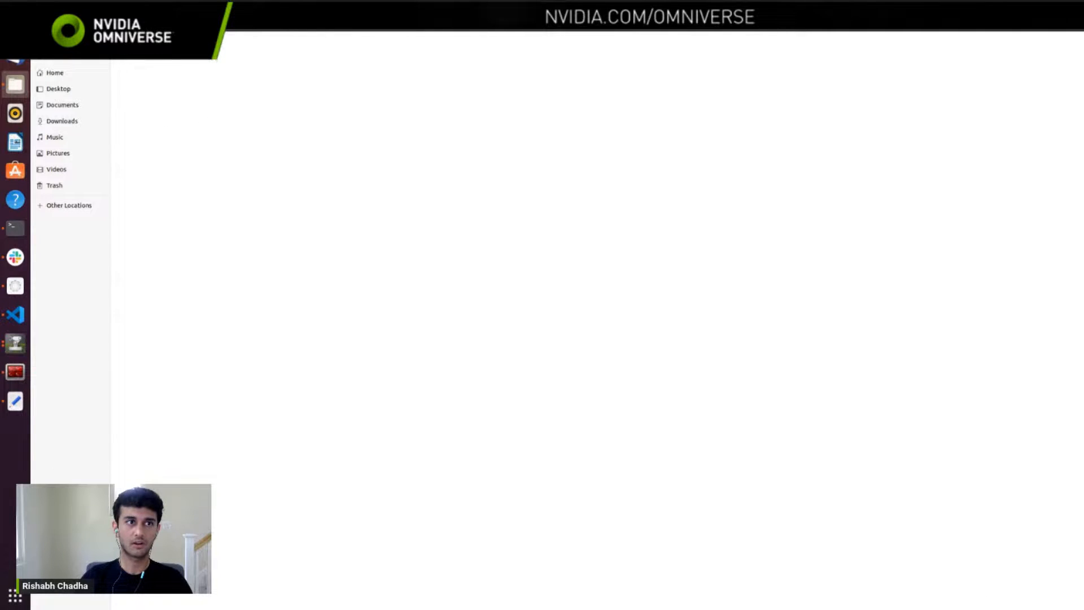
# Step: Open the maps folder of the carter_navigation package and select carter_warehouse_navigation.png
pyautogui.doubleClick(204, 62)
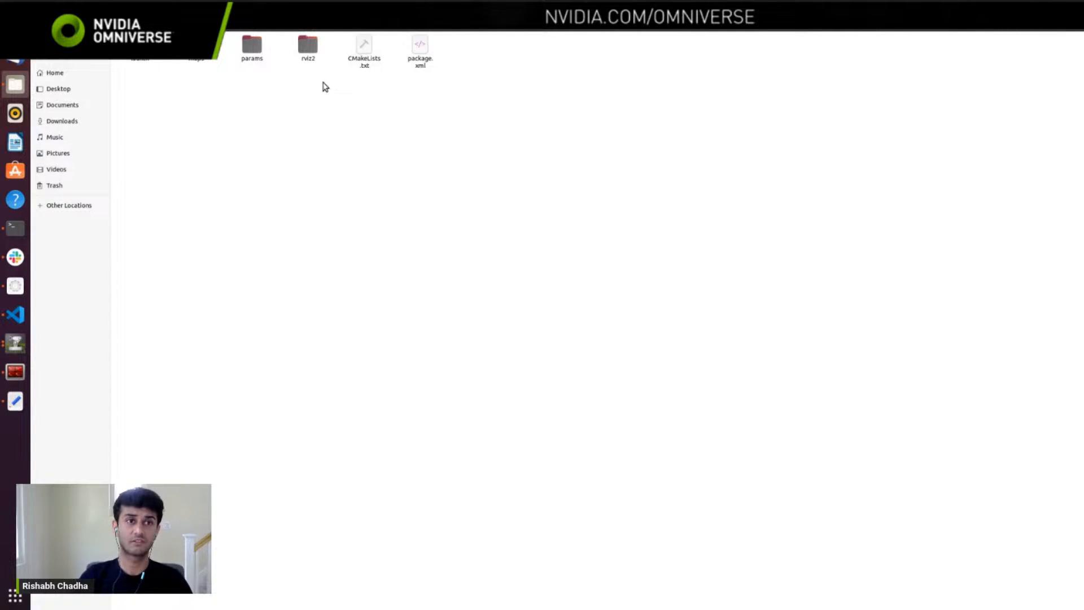
pyautogui.doubleClick(251, 46)
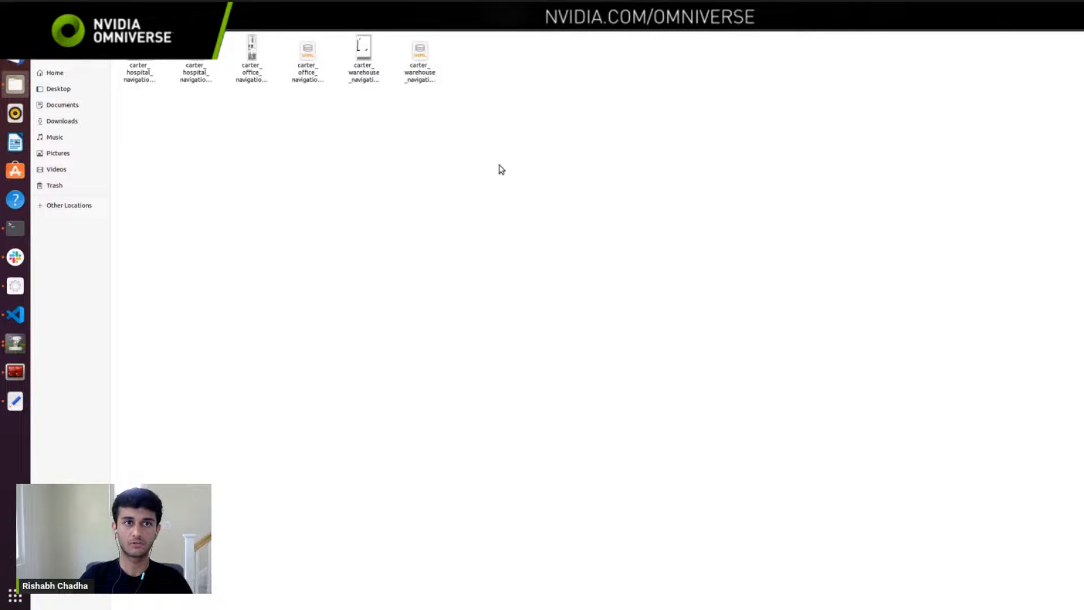
pyautogui.click(366, 73)
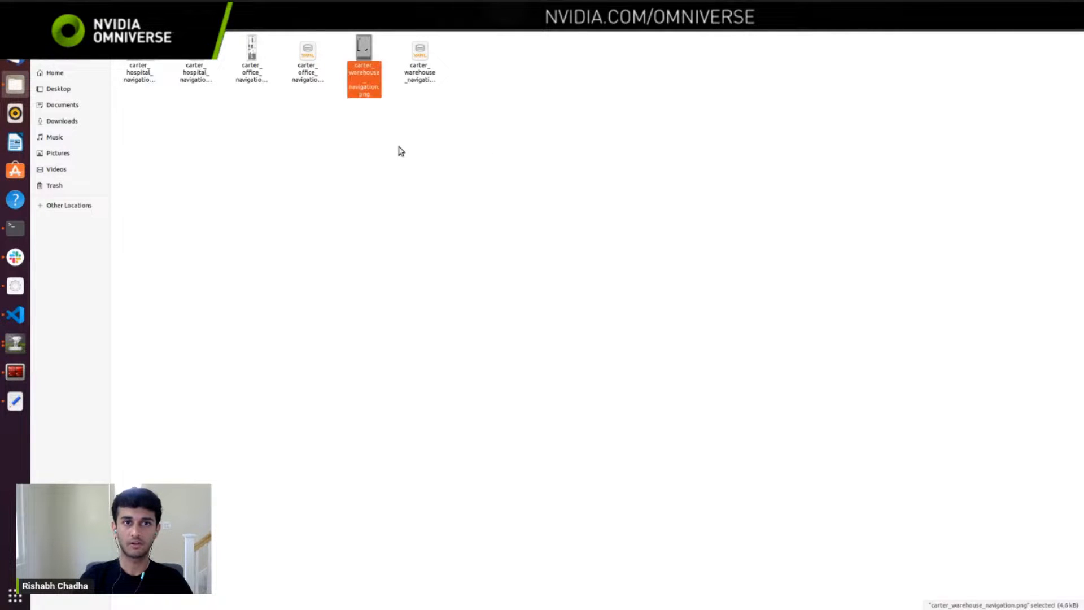
# Step: Switch to the Isaac Sim documentation in Firefox and open the ROS2 Navigation tutorial from the ROS 2 tutorials
pyautogui.hotkey('alt', 'Tab')
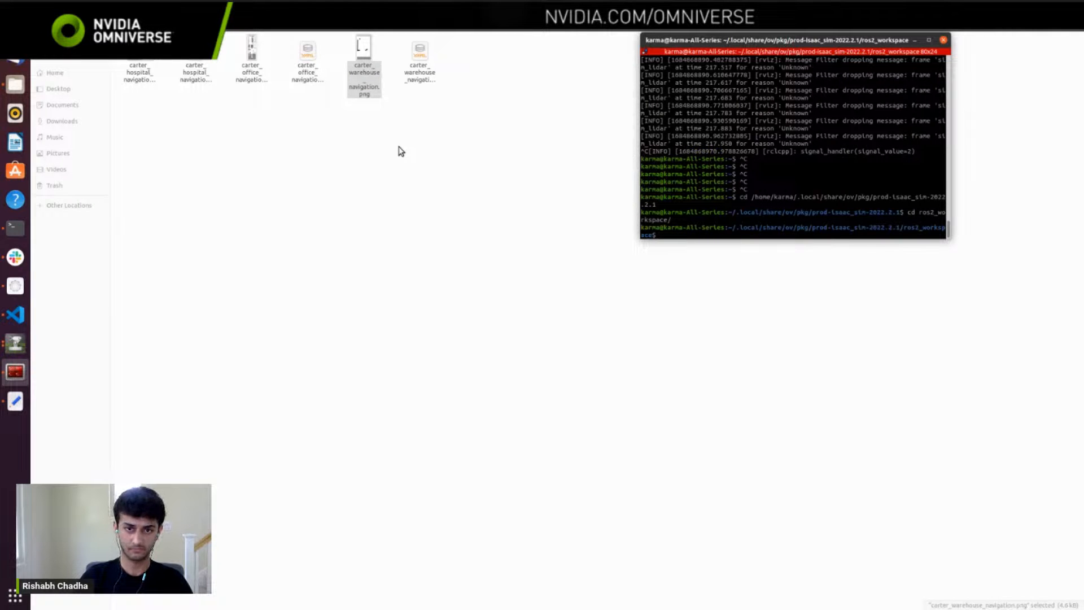
pyautogui.hotkey('alt', 'Tab')
pyautogui.hotkey('alt', 'Tab')
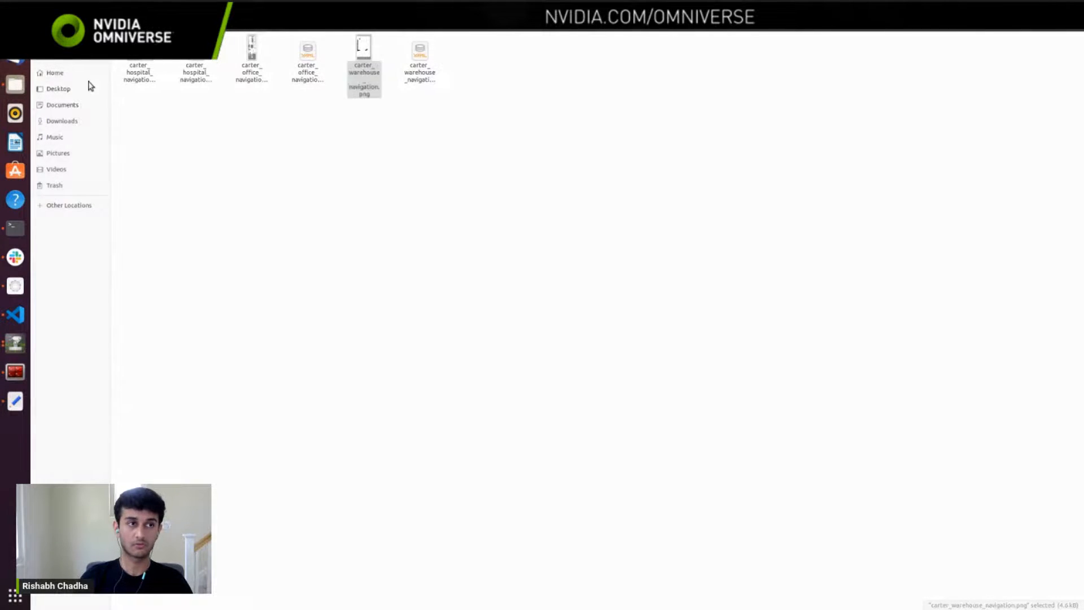
pyautogui.click(15, 27)
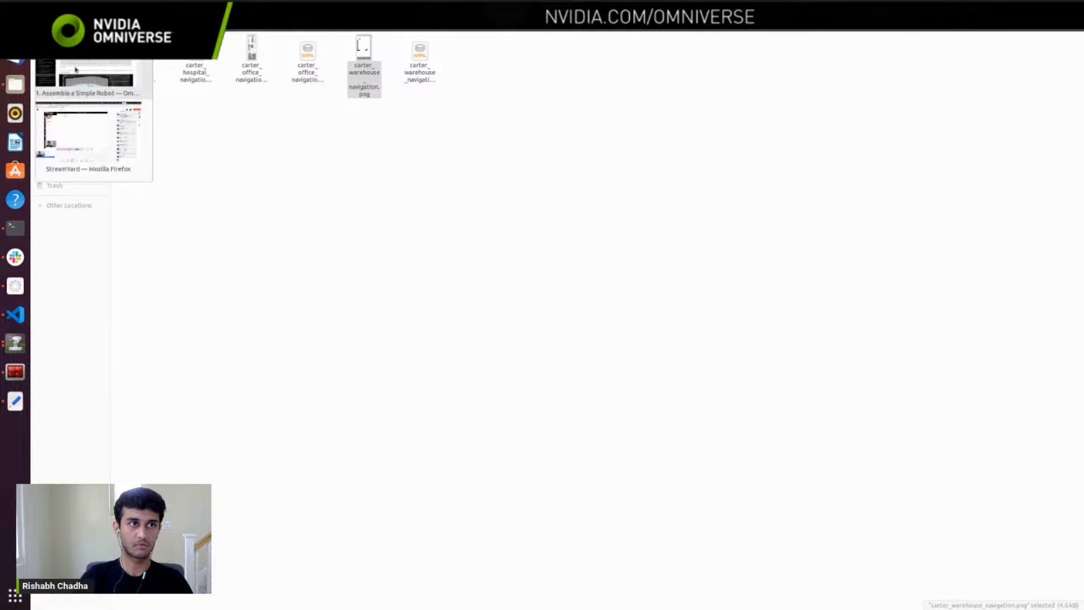
pyautogui.click(75, 69)
pyautogui.scroll(-5, 101, 375)
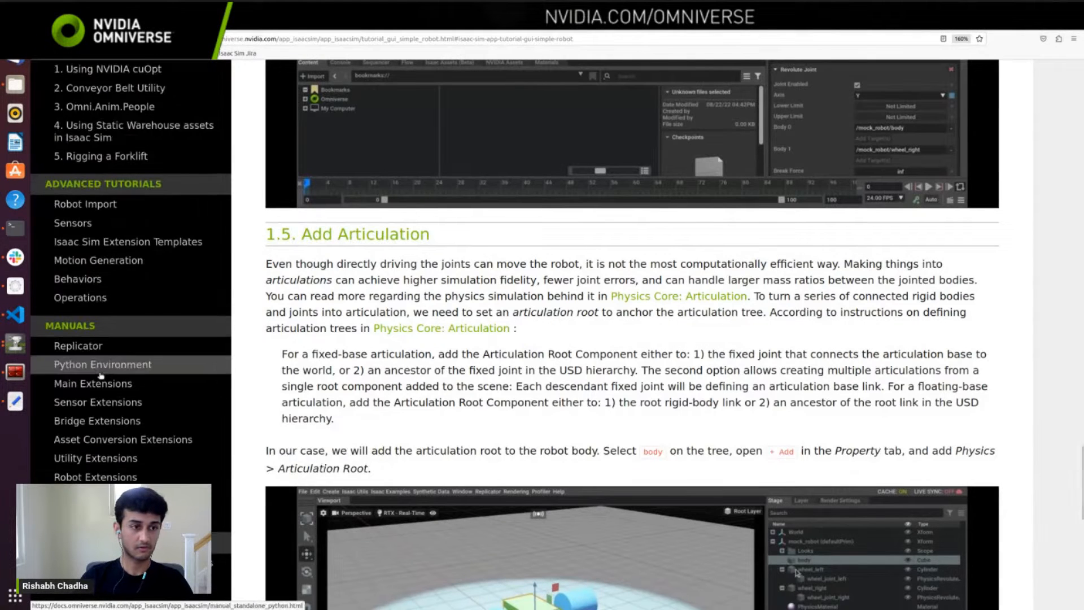
pyautogui.scroll(-3, 113, 395)
pyautogui.scroll(6, 121, 404)
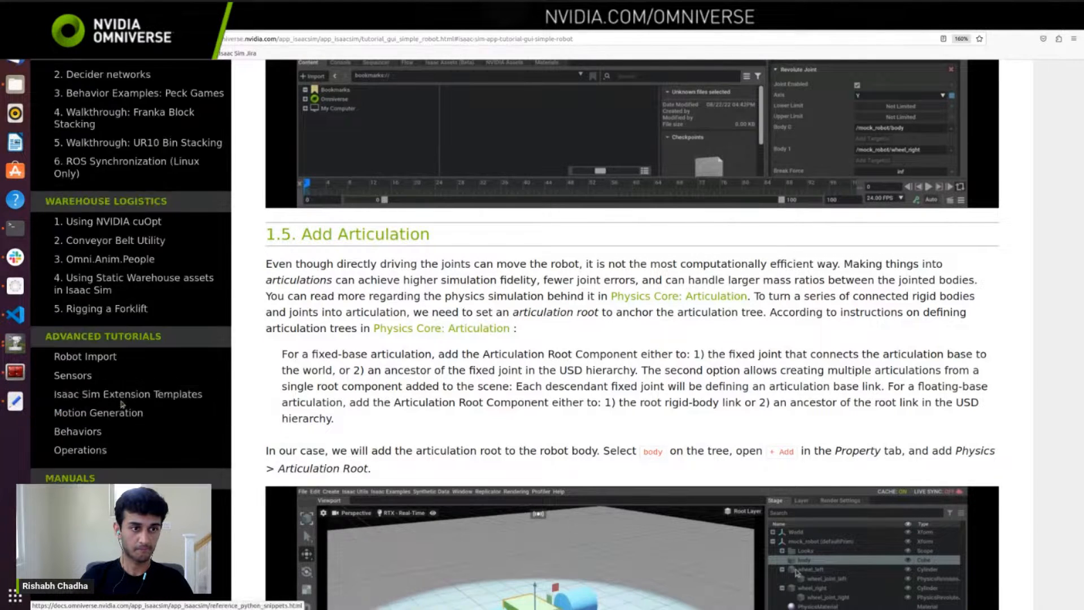
pyautogui.scroll(8, 122, 404)
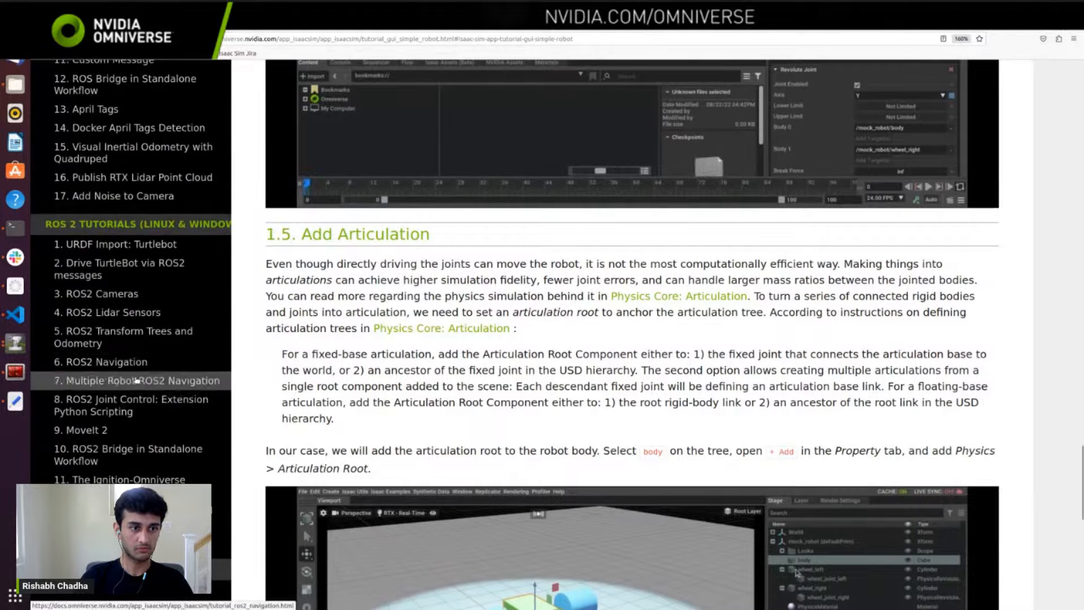
pyautogui.click(99, 362)
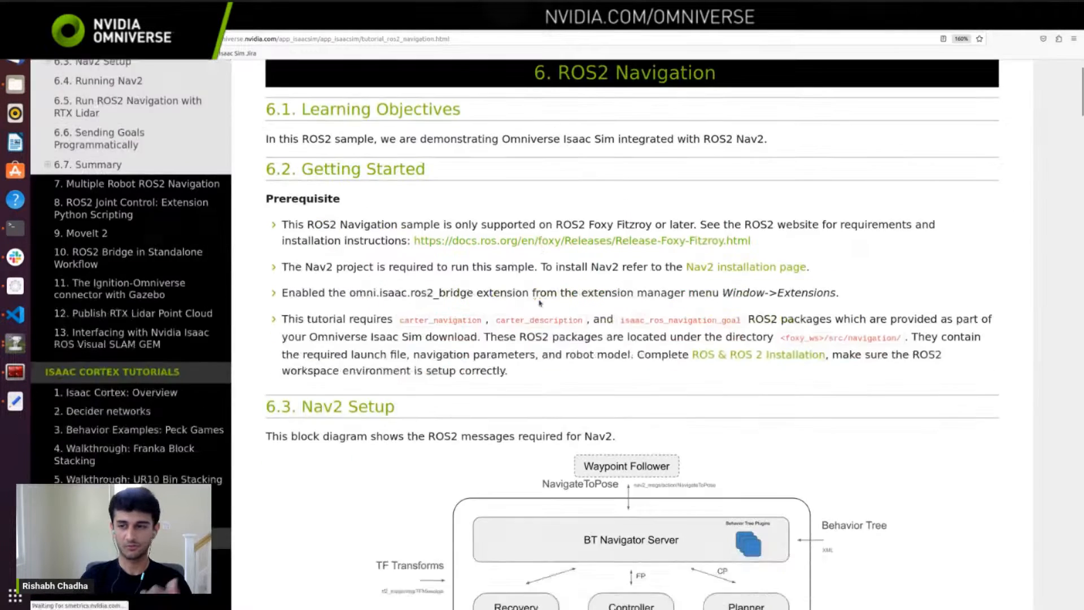
# Step: Go through the tutorial to section 6.4 Running Nav2 and select the command ros2 launch carter_navigation carter_navigation.launch.py
pyautogui.scroll(-3, 539, 303)
pyautogui.scroll(-10, 540, 303)
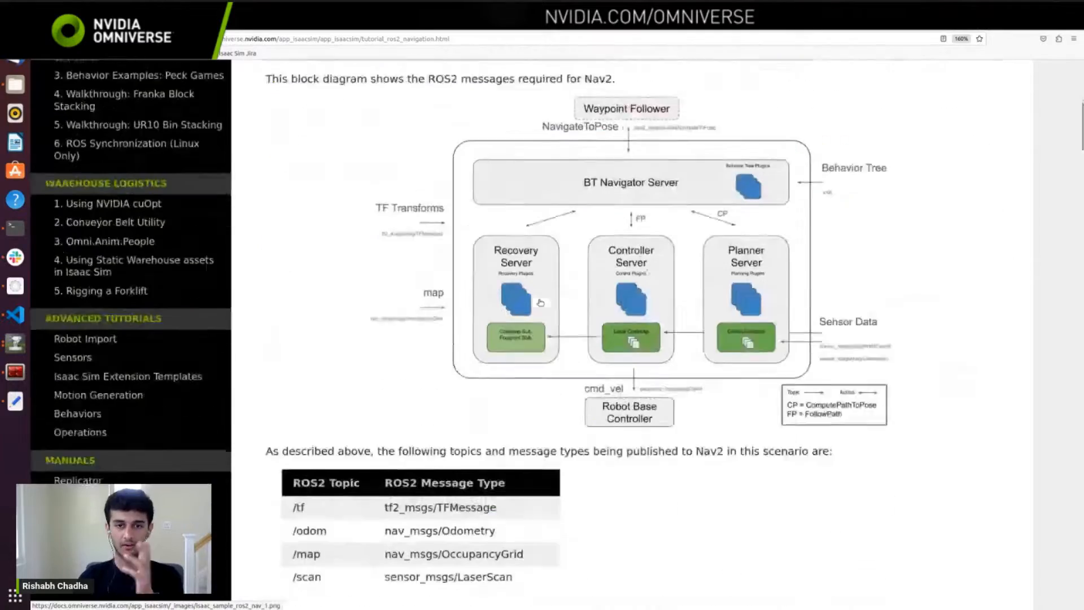
pyautogui.scroll(-6, 539, 302)
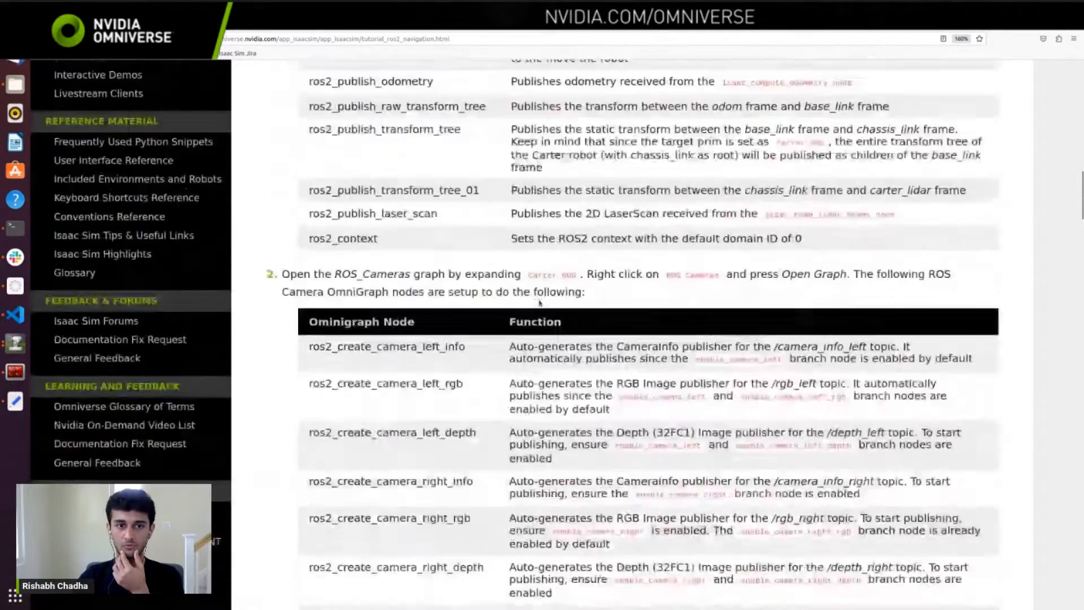
pyautogui.scroll(5, 507, 356)
pyautogui.scroll(-3, 506, 355)
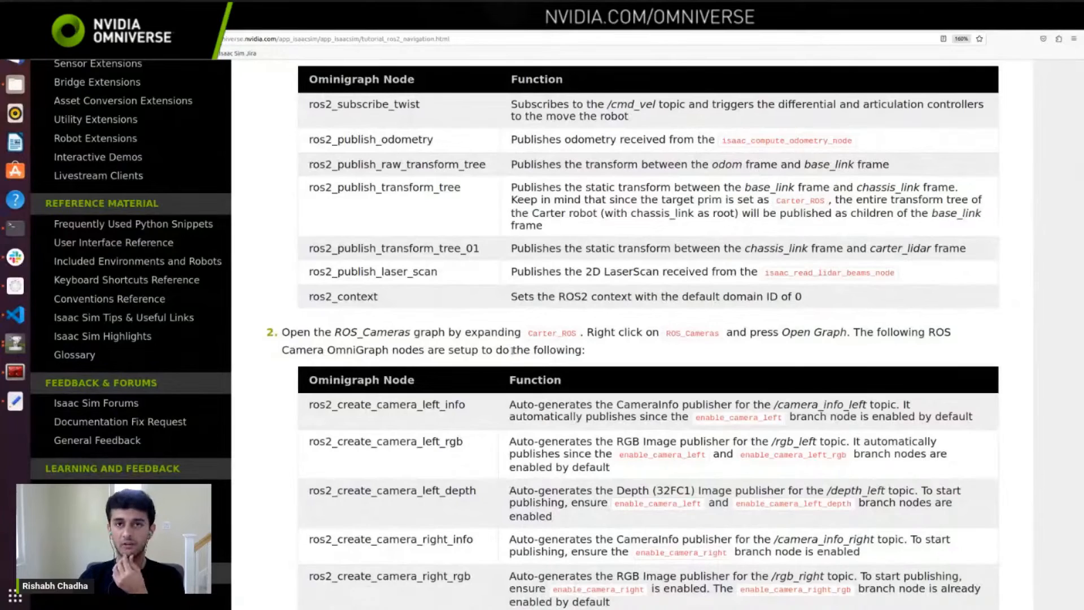
pyautogui.scroll(-20, 513, 351)
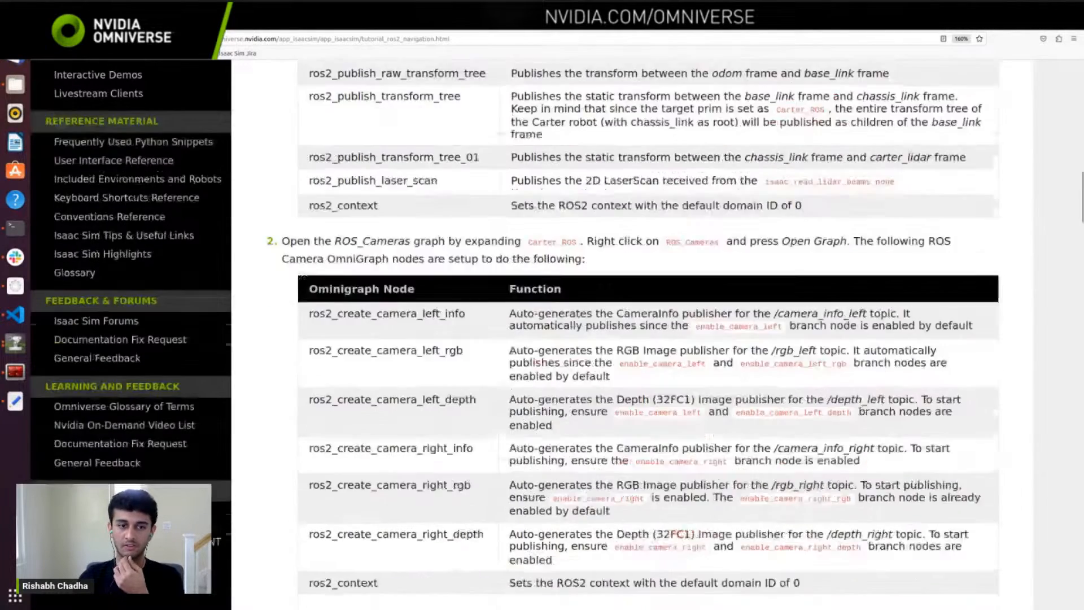
pyautogui.scroll(-10, 512, 351)
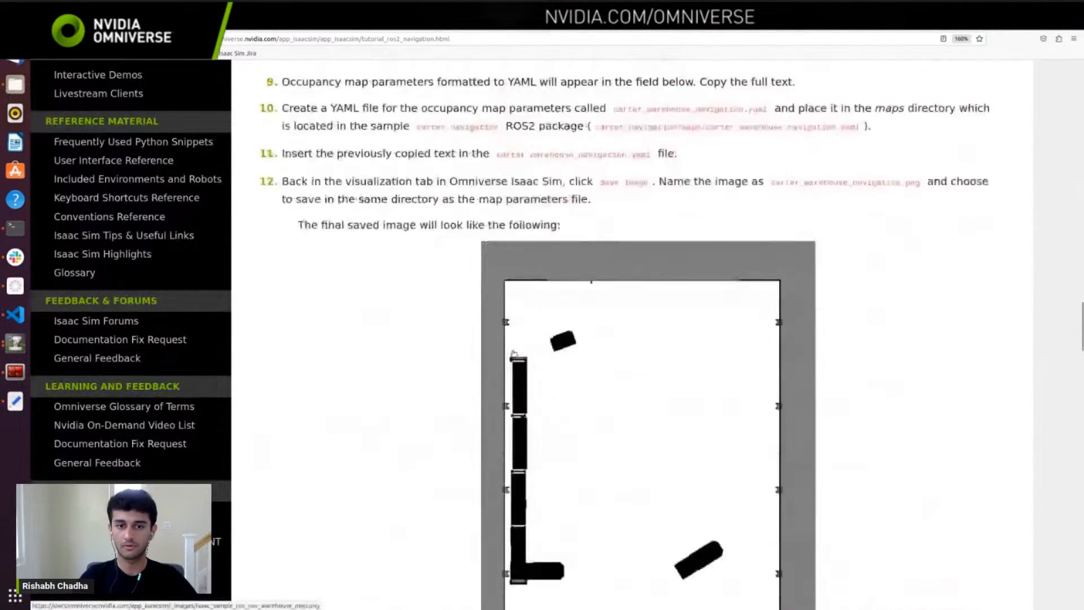
pyautogui.scroll(-9, 513, 354)
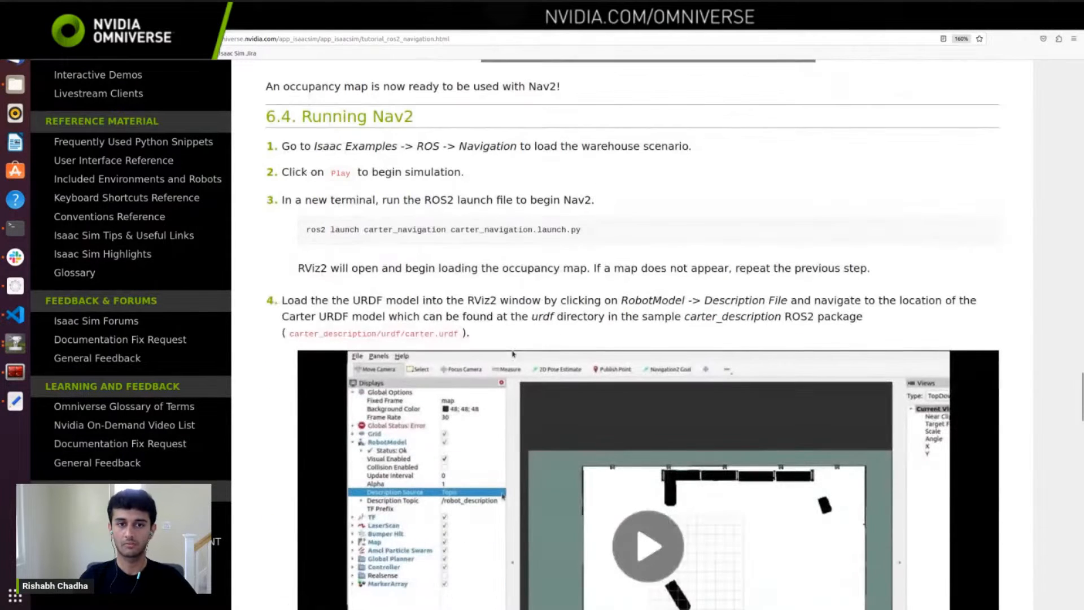
pyautogui.moveTo(581, 229); pyautogui.dragTo(301, 231)
pyautogui.hotkey('ctrl', 'c')
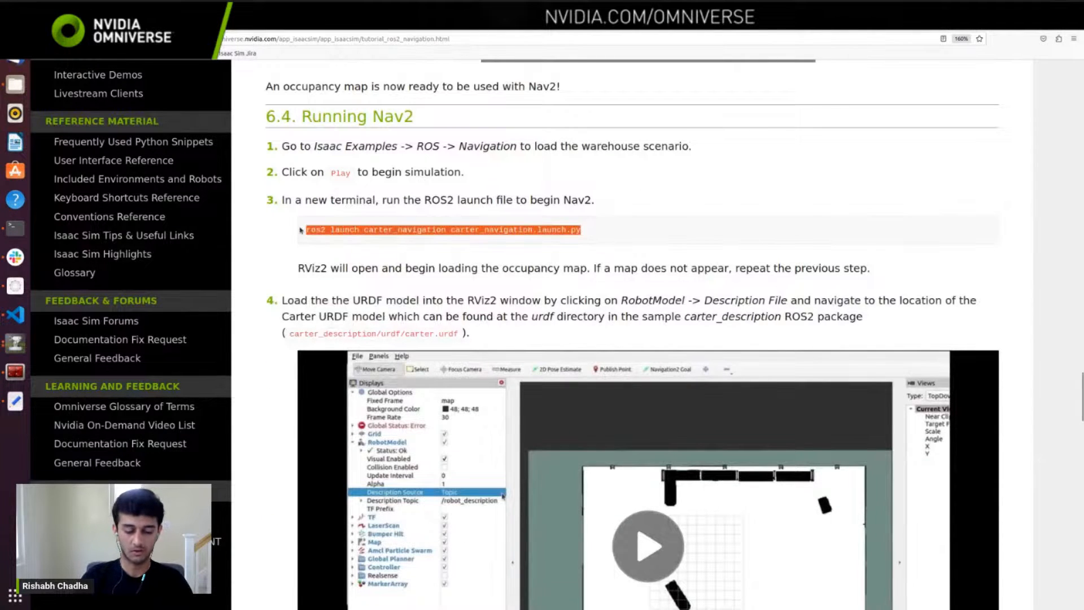
# Step: In the ros2_workspace terminal, source install/setup.bash and run the copied ros2 launch carter_navigation carter_navigation.launch.py command
pyautogui.hotkey('alt', 'Tab')
pyautogui.hotkey('alt', 'Tab')
pyautogui.hotkey('alt', 'Tab')
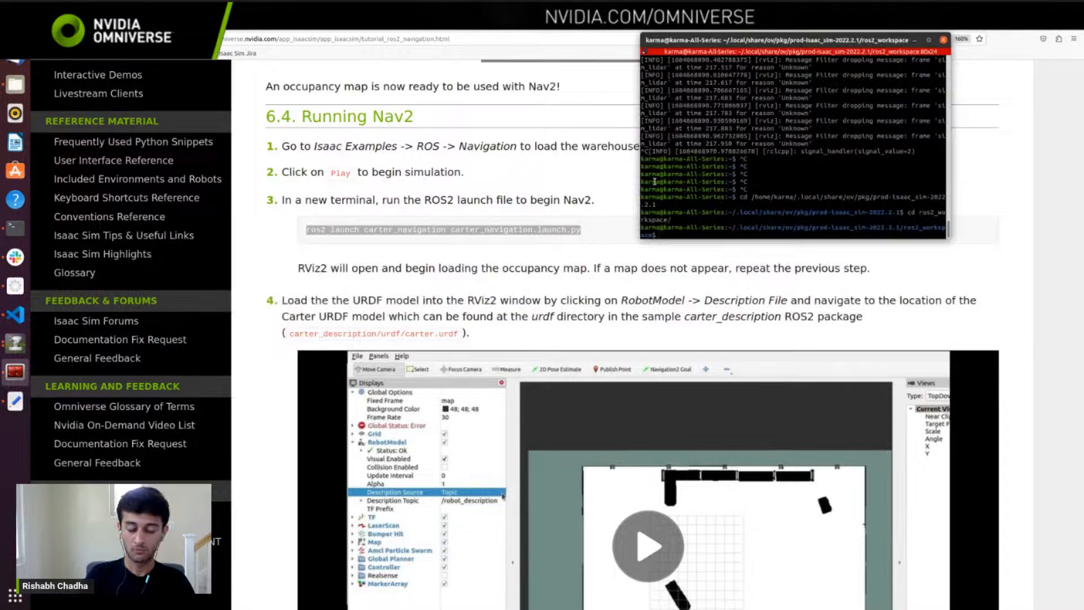
pyautogui.write('source ')
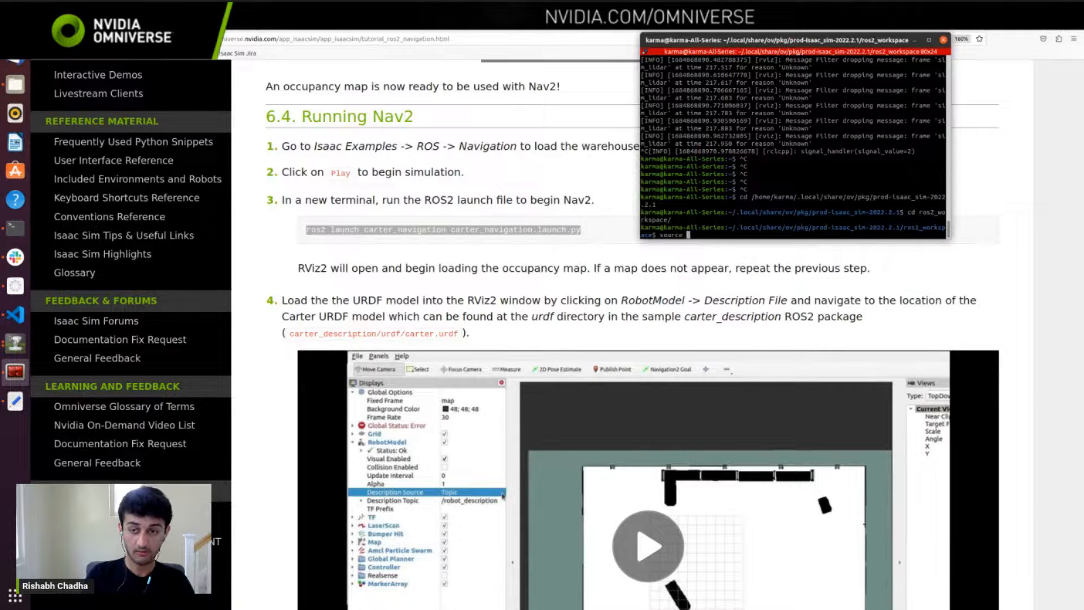
pyautogui.write('install')
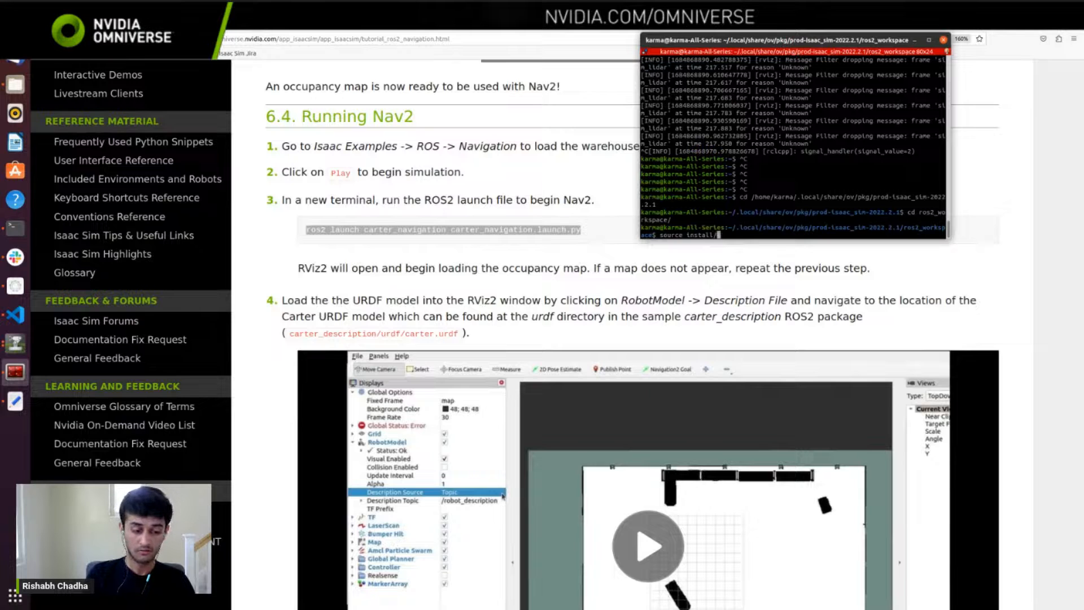
pyautogui.write('/setup.bash')
pyautogui.press('Return')
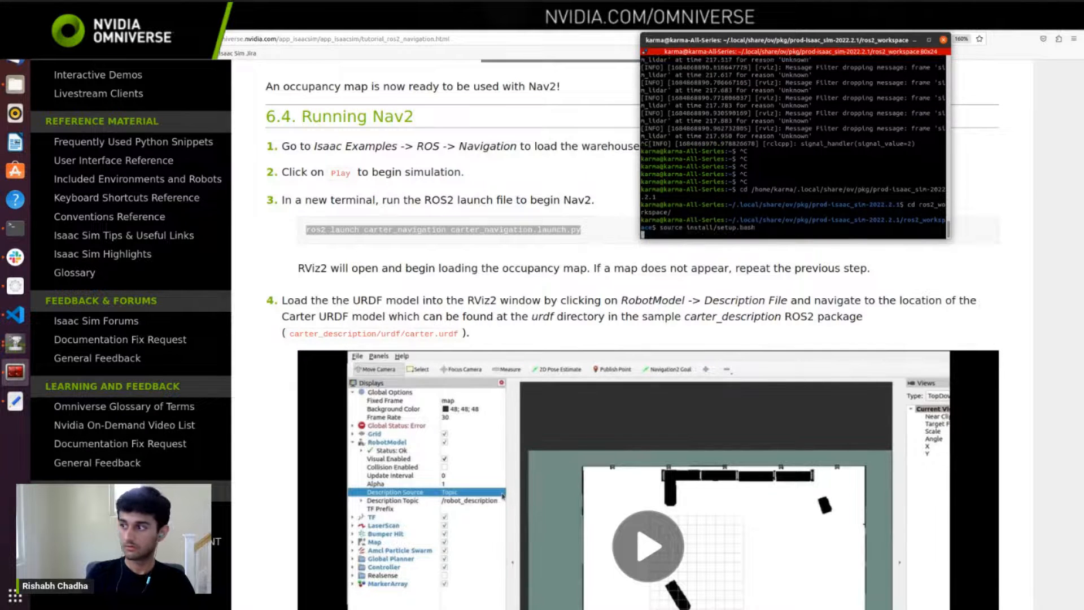
pyautogui.hotkey('ctrl', 'shift', 'v')
pyautogui.press('Return')
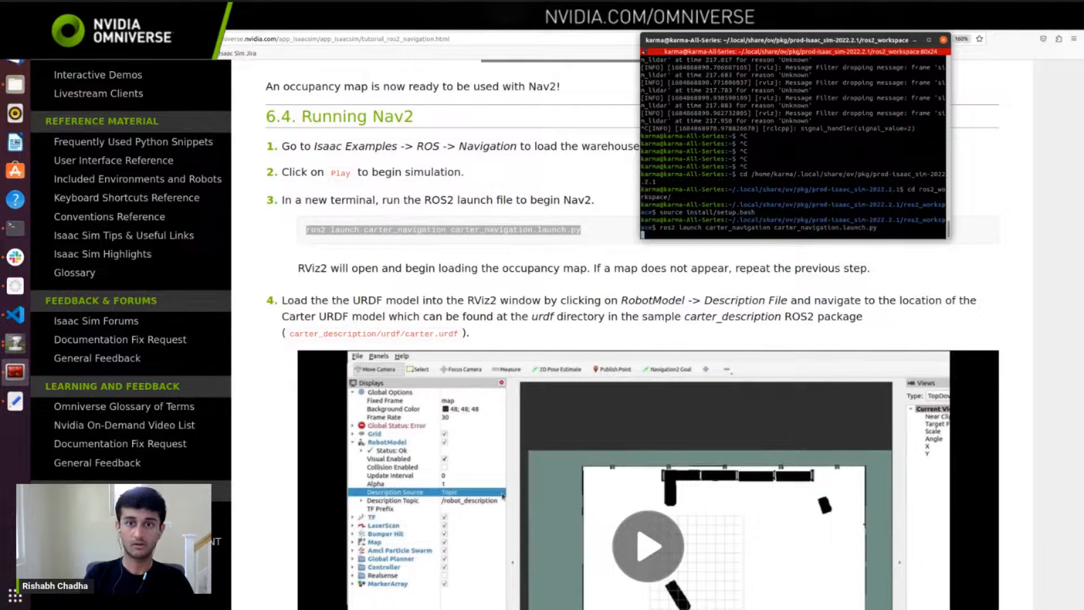
# Step: Switch to RViz and set the RobotModel description file to carter.urdf from the urdf folder of carter_description
pyautogui.click(1043, 23)
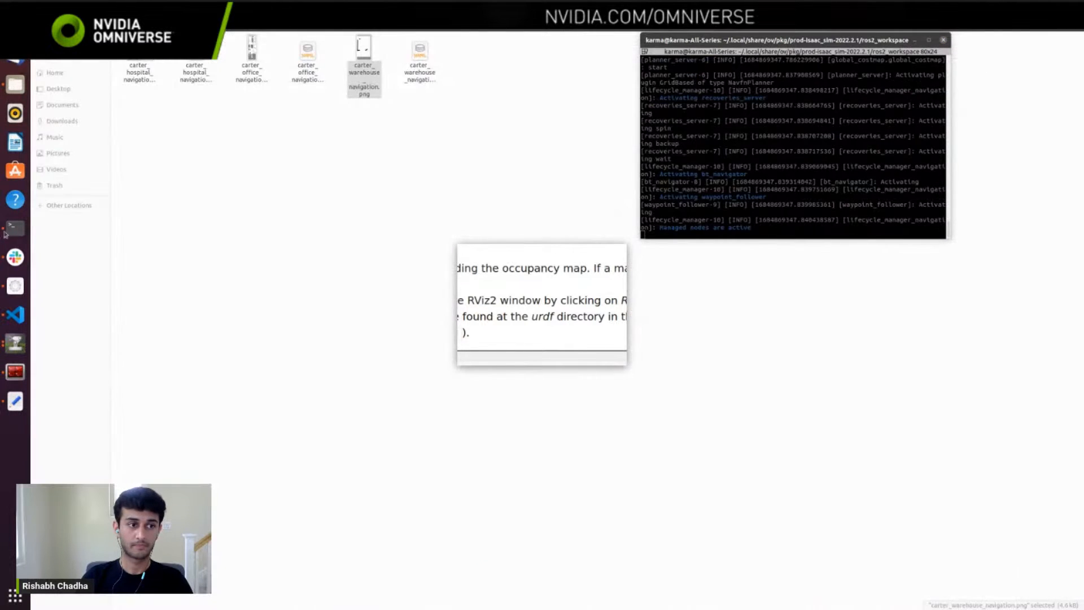
pyautogui.click(15, 342)
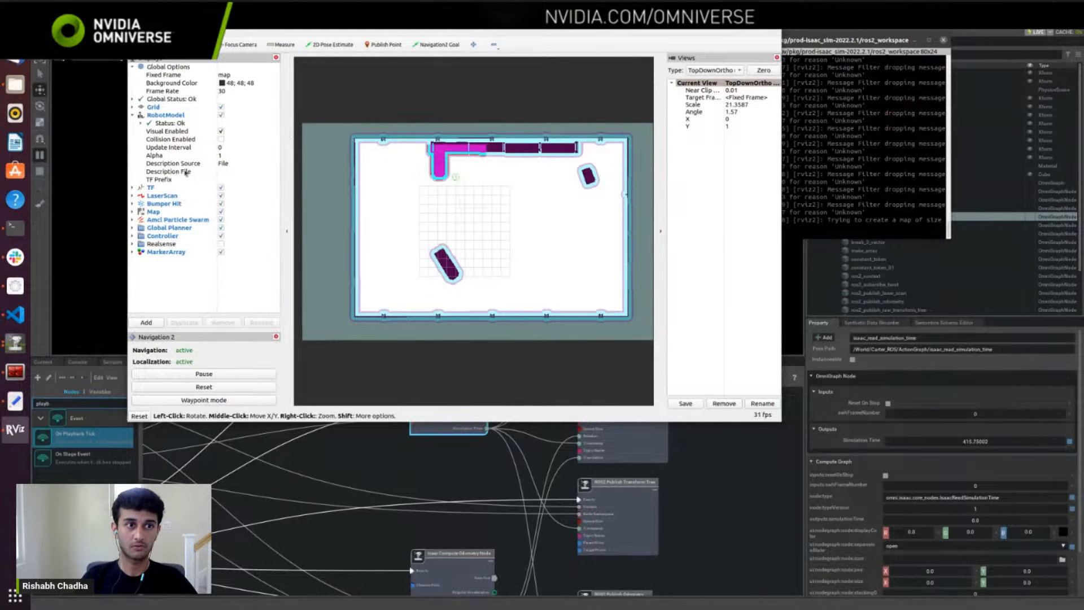
pyautogui.click(270, 171)
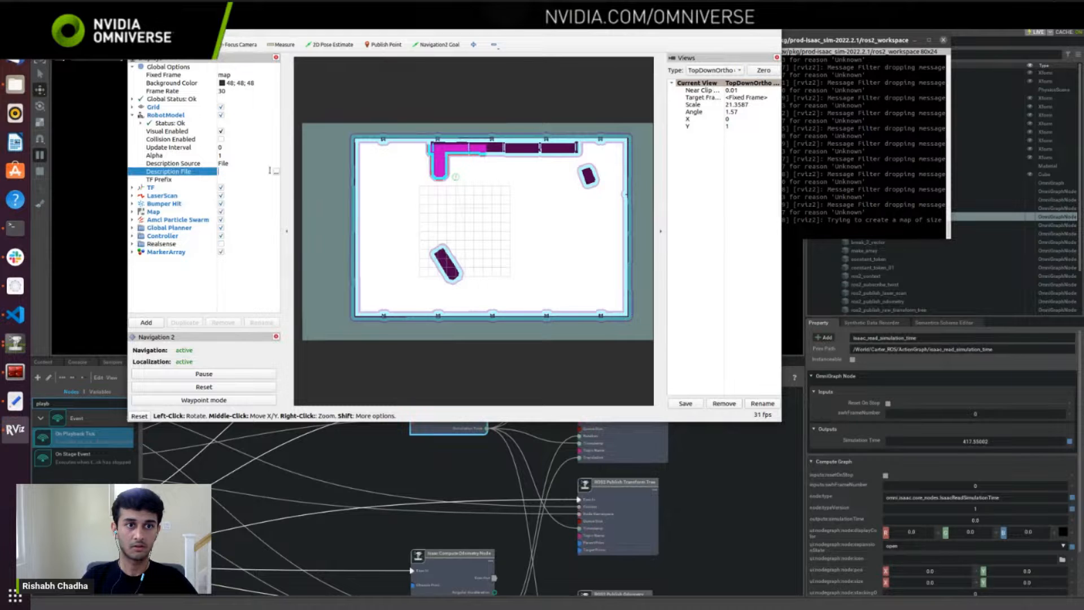
pyautogui.click(276, 172)
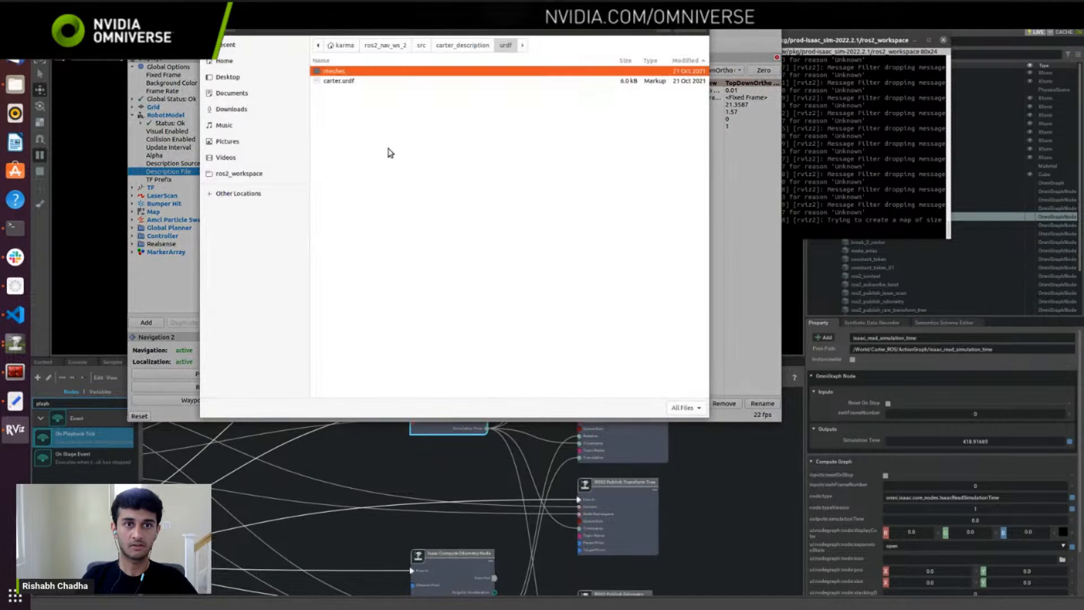
pyautogui.click(377, 82)
pyautogui.click(682, 34)
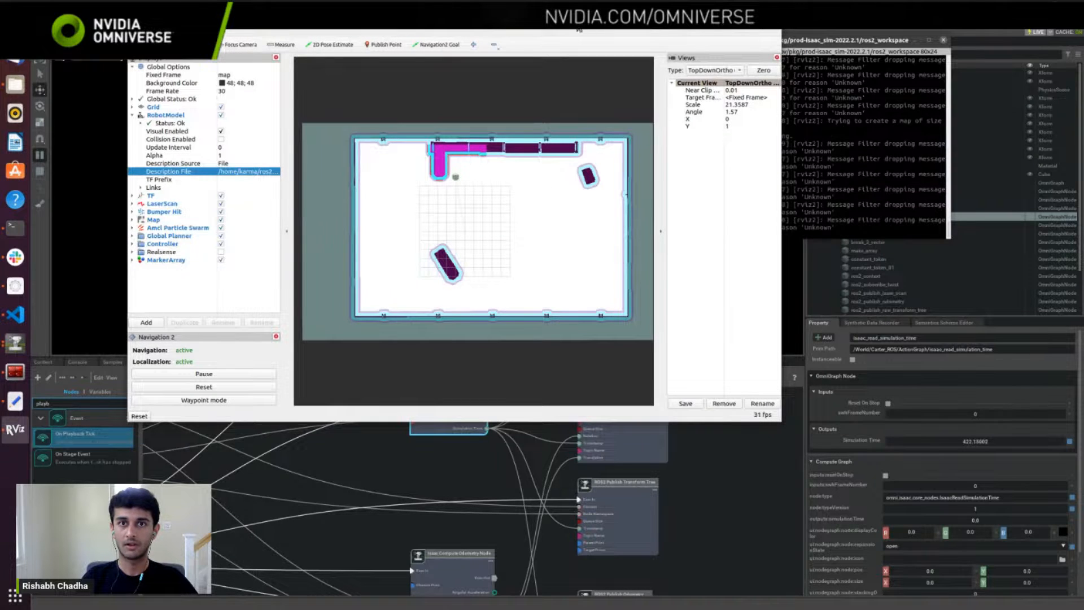
# Step: Uncover the simulation viewport behind RViz and send a Navigation2 goal on the open floor between the grid and the small obstacle
pyautogui.click(915, 41)
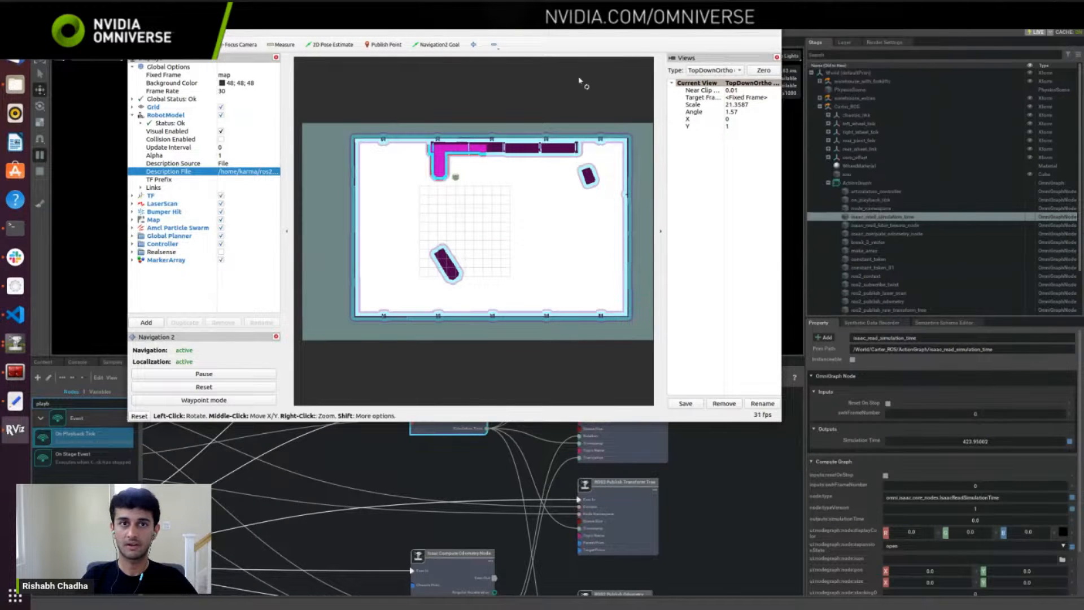
pyautogui.moveTo(436, 19); pyautogui.dragTo(552, 165)
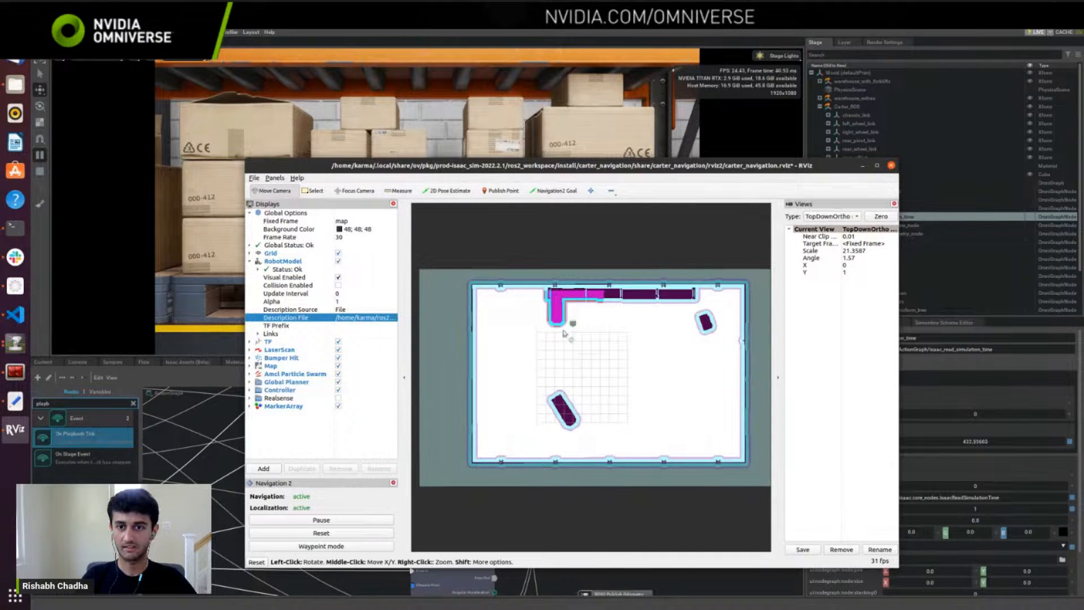
pyautogui.click(548, 196)
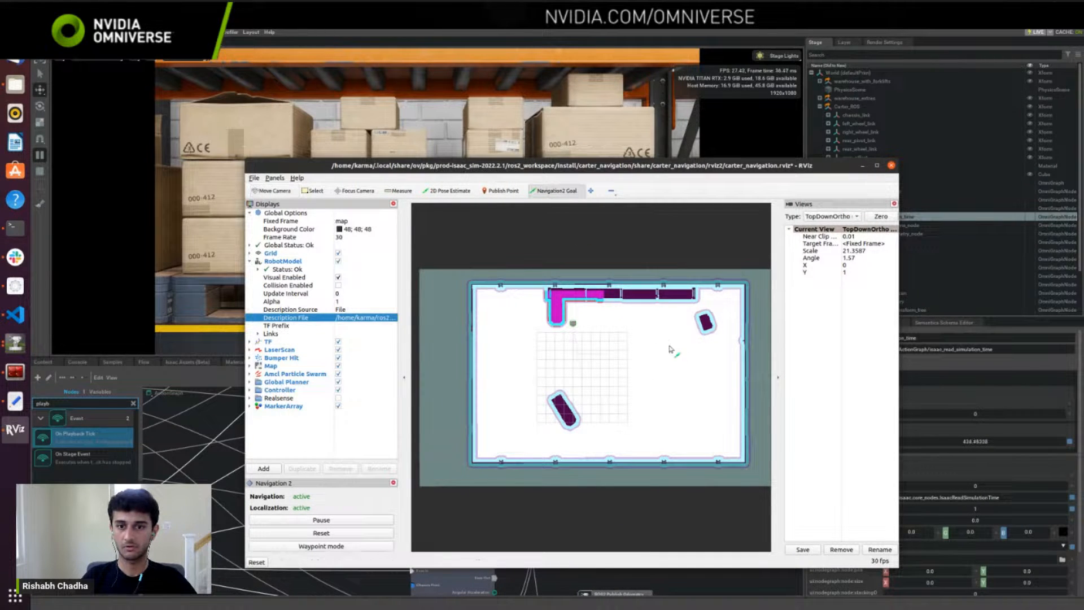
pyautogui.moveTo(670, 348); pyautogui.dragTo(681, 345)
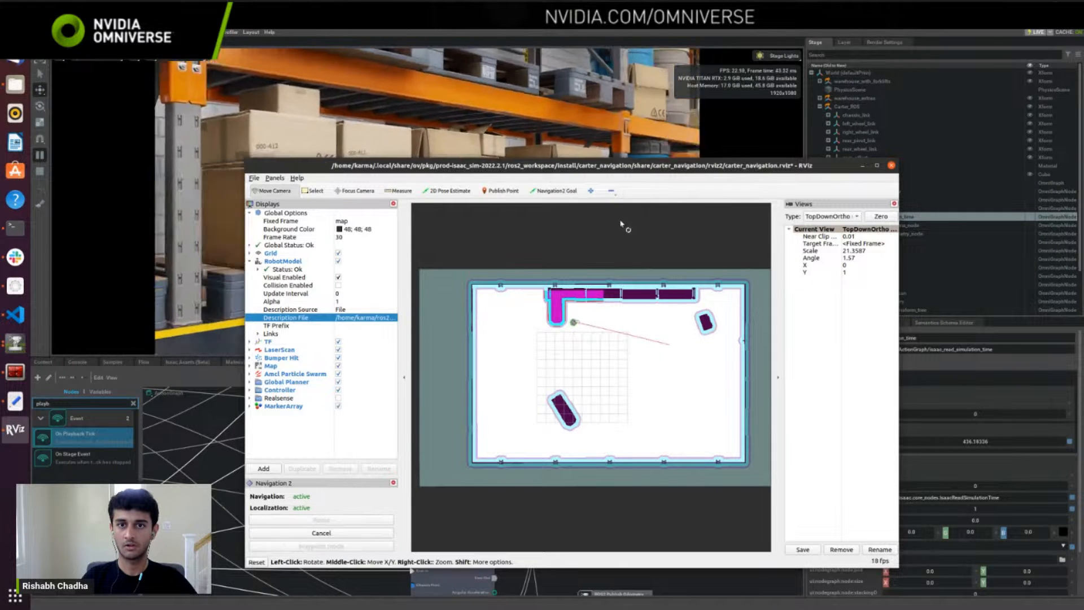
pyautogui.moveTo(629, 167); pyautogui.dragTo(763, 158)
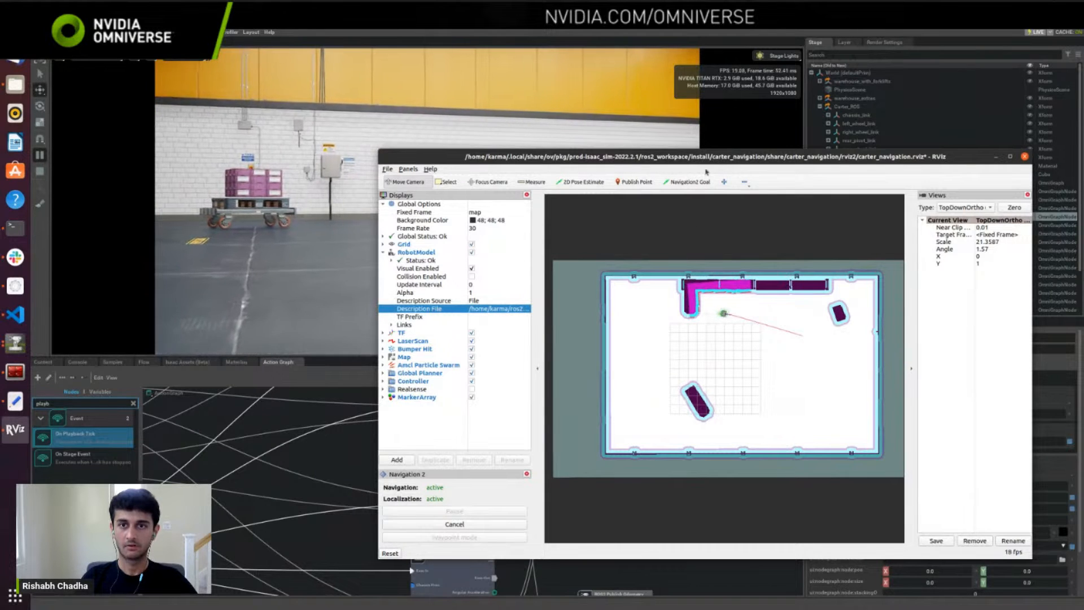
# Step: Send the robot a second Navigation2 goal inside the grid, beside the slanted obstacle, and stop the Isaac Sim simulation
pyautogui.moveTo(708, 158); pyautogui.dragTo(799, 110)
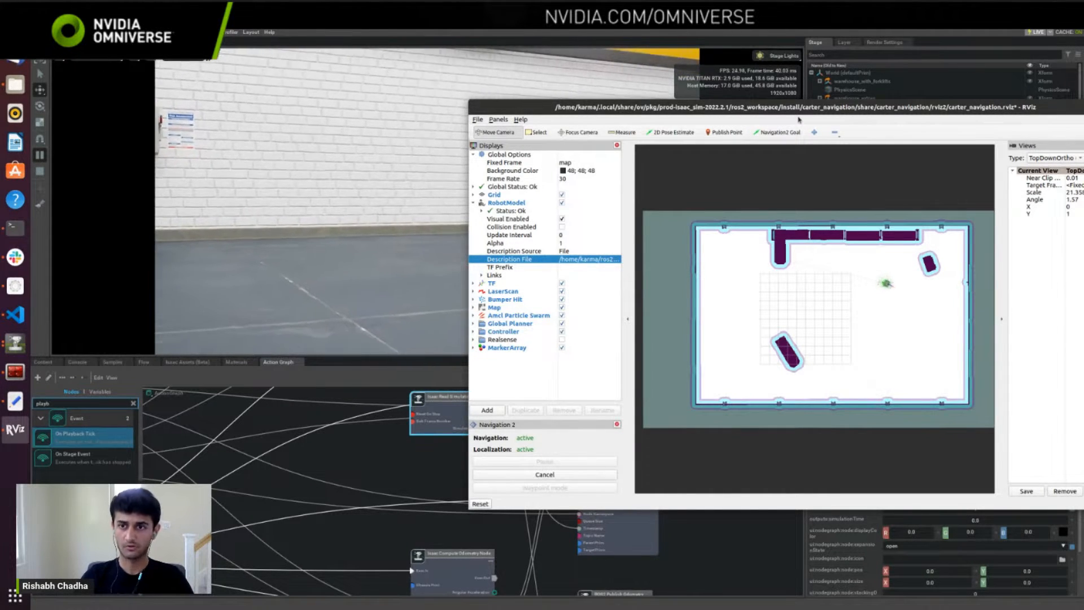
pyautogui.click(779, 132)
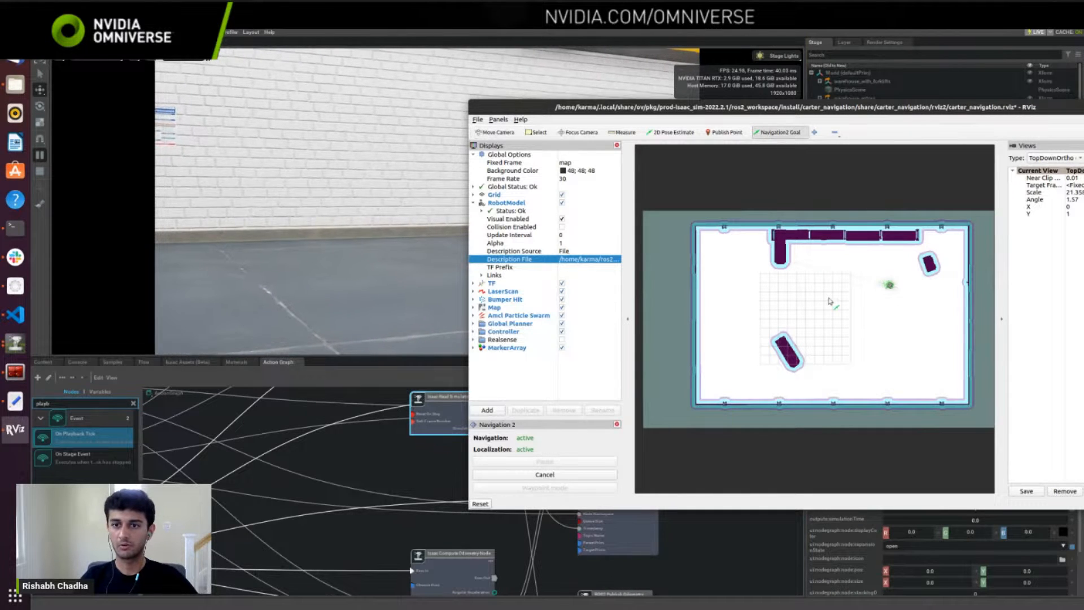
pyautogui.moveTo(832, 327); pyautogui.dragTo(840, 325)
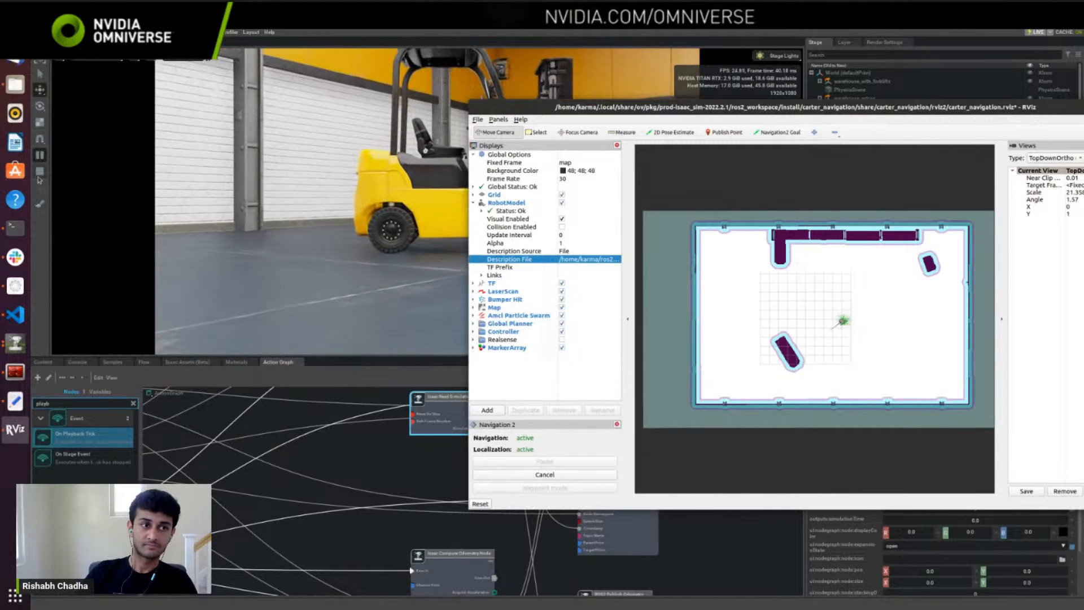
pyautogui.click(39, 176)
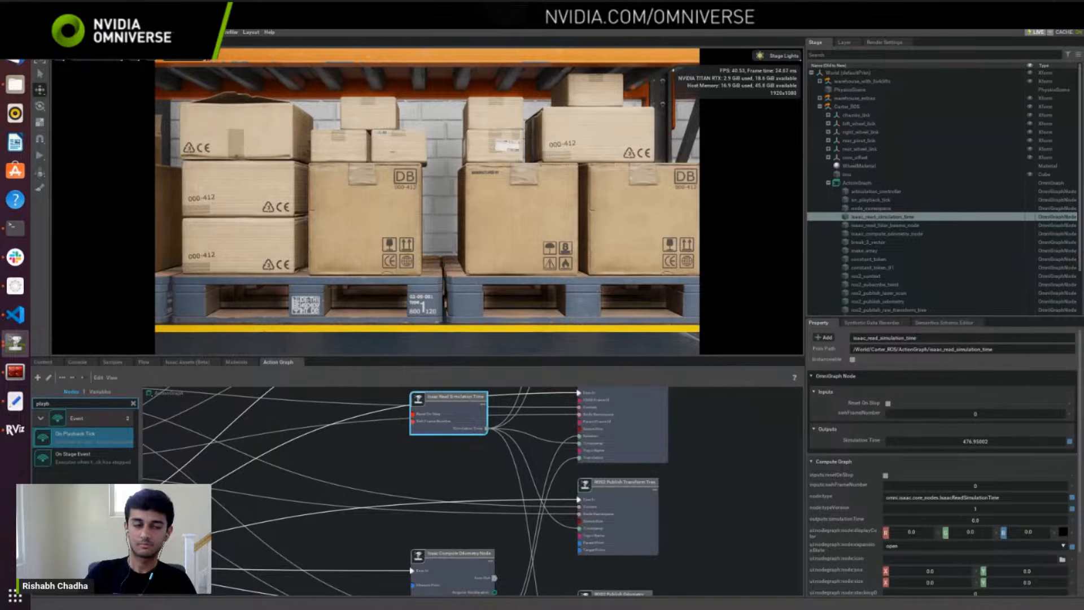
# Step: Close RViz without saving its configuration changes and return to the Isaac Sim window
pyautogui.hotkey('alt', 'Tab')
pyautogui.hotkey('alt', 'Tab')
pyautogui.hotkey('alt', 'Tab')
pyautogui.hotkey('alt', 'Tab')
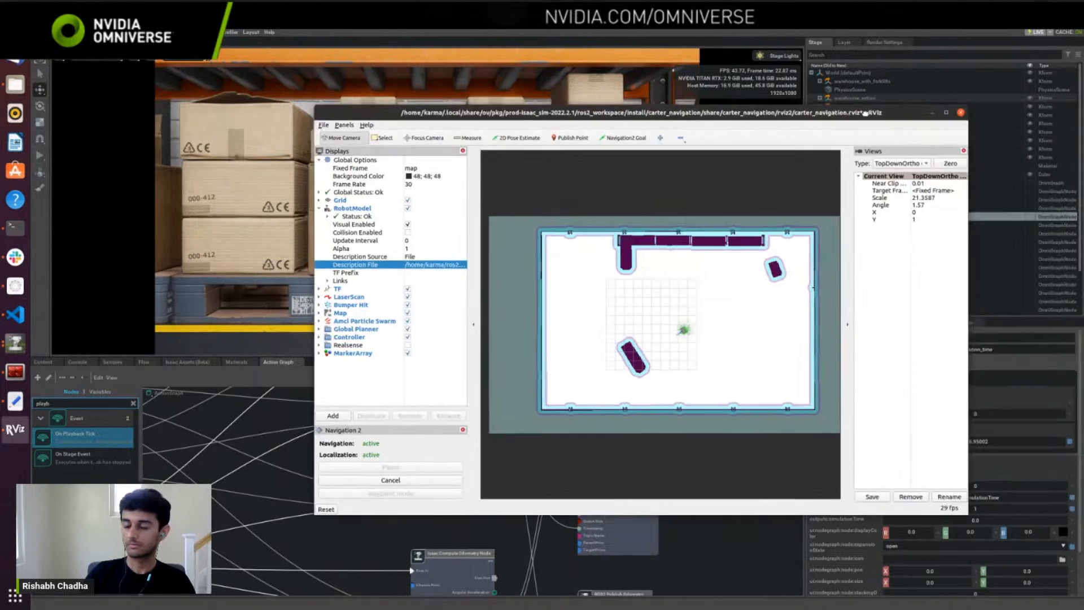
pyautogui.click(865, 98)
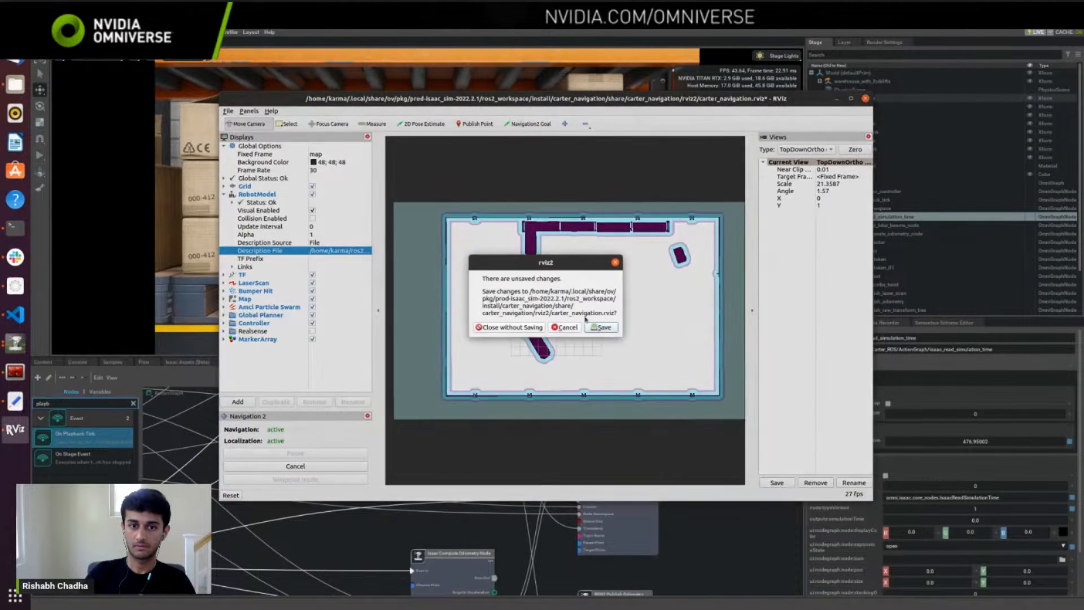
pyautogui.click(508, 329)
pyautogui.press('super+h')
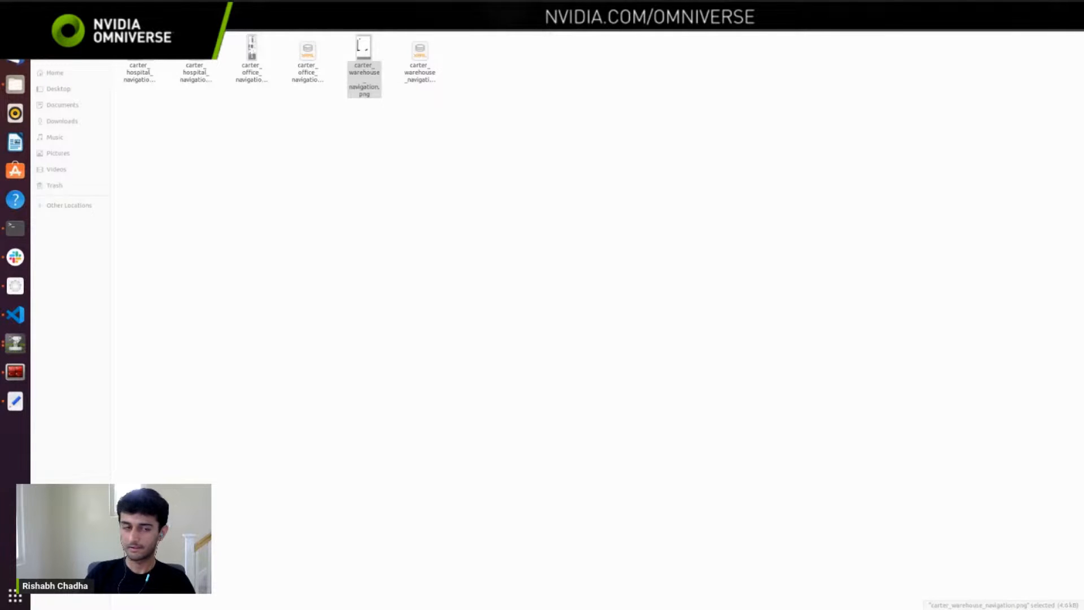
pyautogui.click(16, 342)
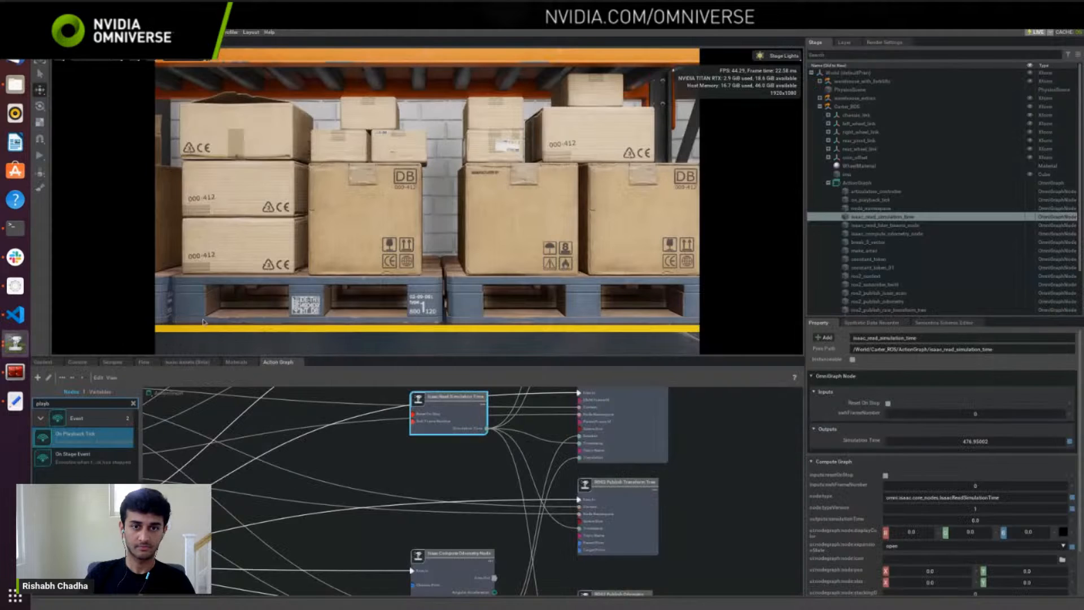